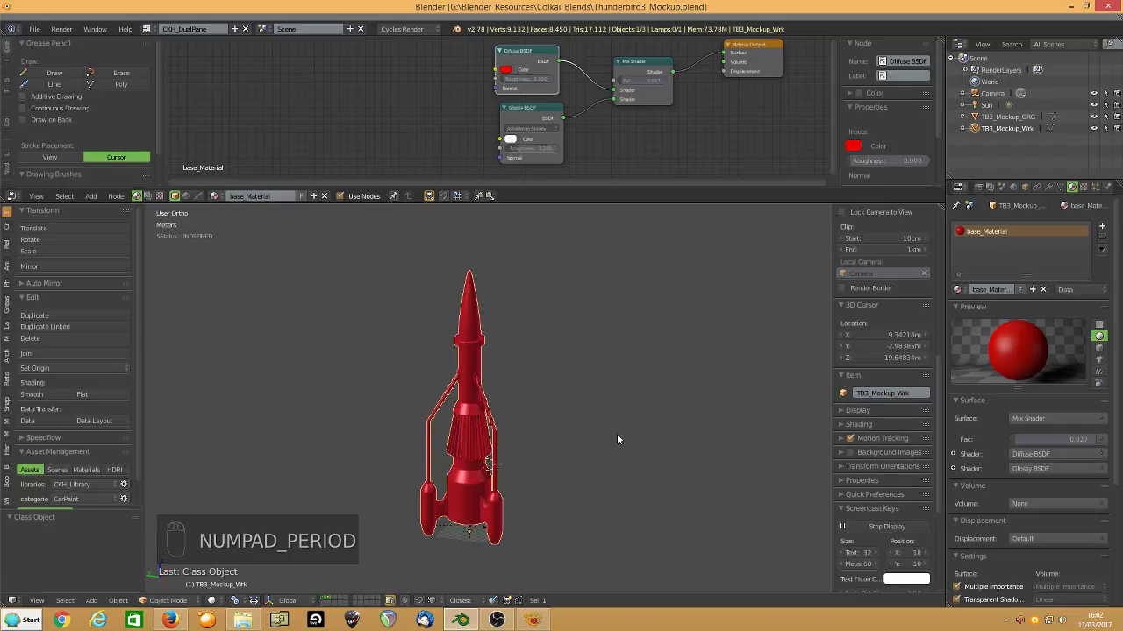
Examine the rocket model from several angles and compare it with the TB3_mecha3.png reference in XnView, returning to Blender.
{"action": "scroll", "coordinate": [605, 401], "scroll_direction": "up", "scroll_amount": 2}
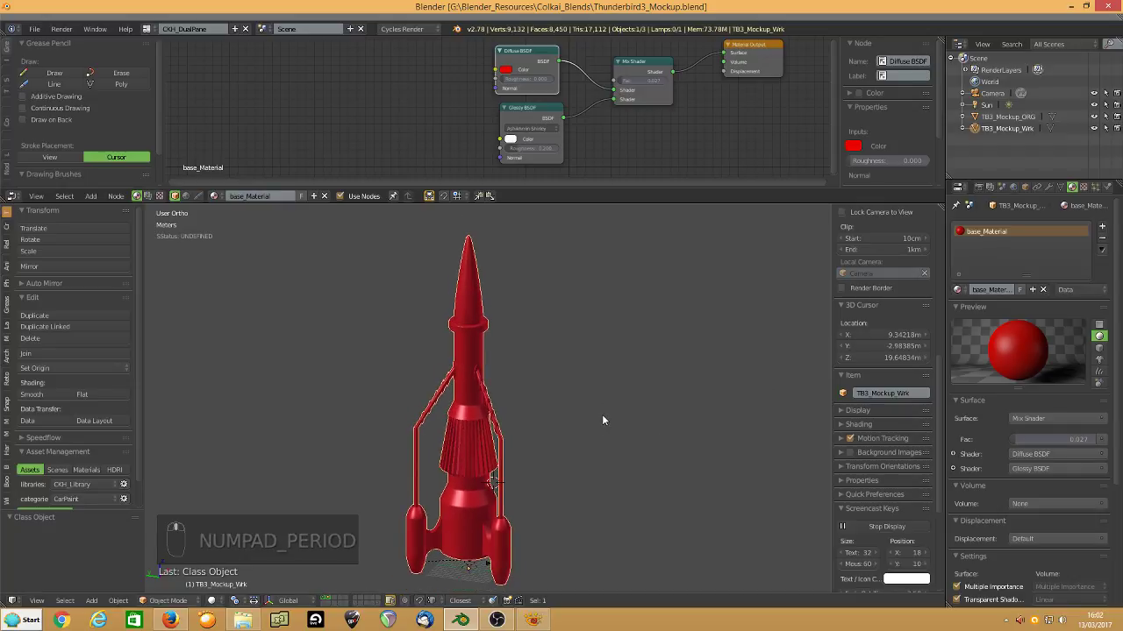
{"action": "middle_click_drag", "start_coordinate": [603, 420], "coordinate": [552, 428]}
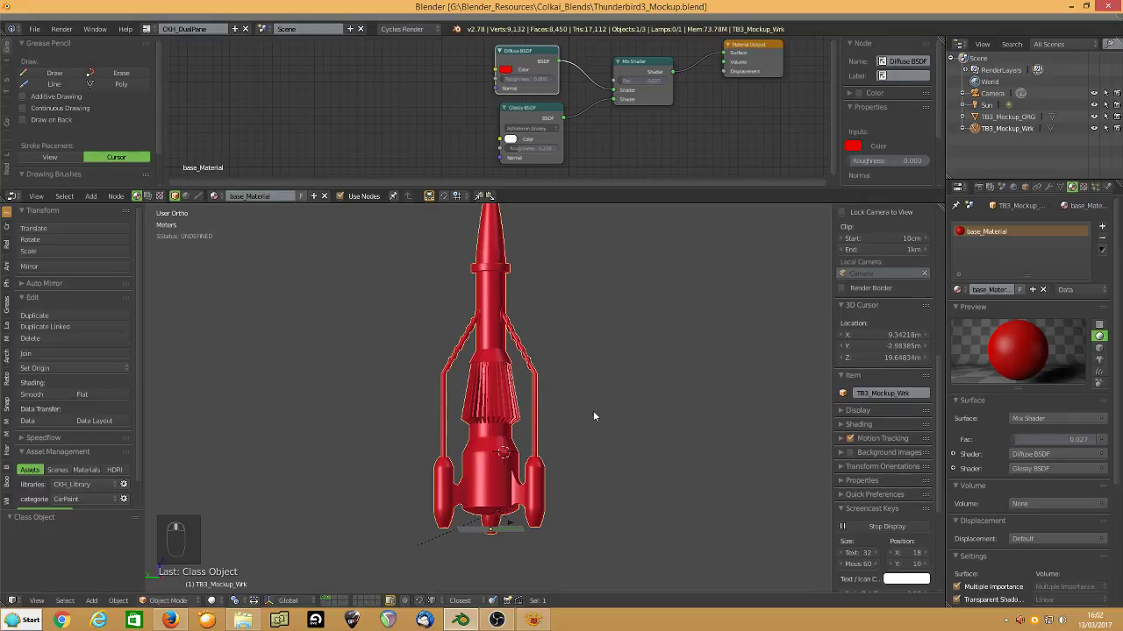
{"action": "middle_click_drag", "start_coordinate": [593, 411], "coordinate": [544, 605]}
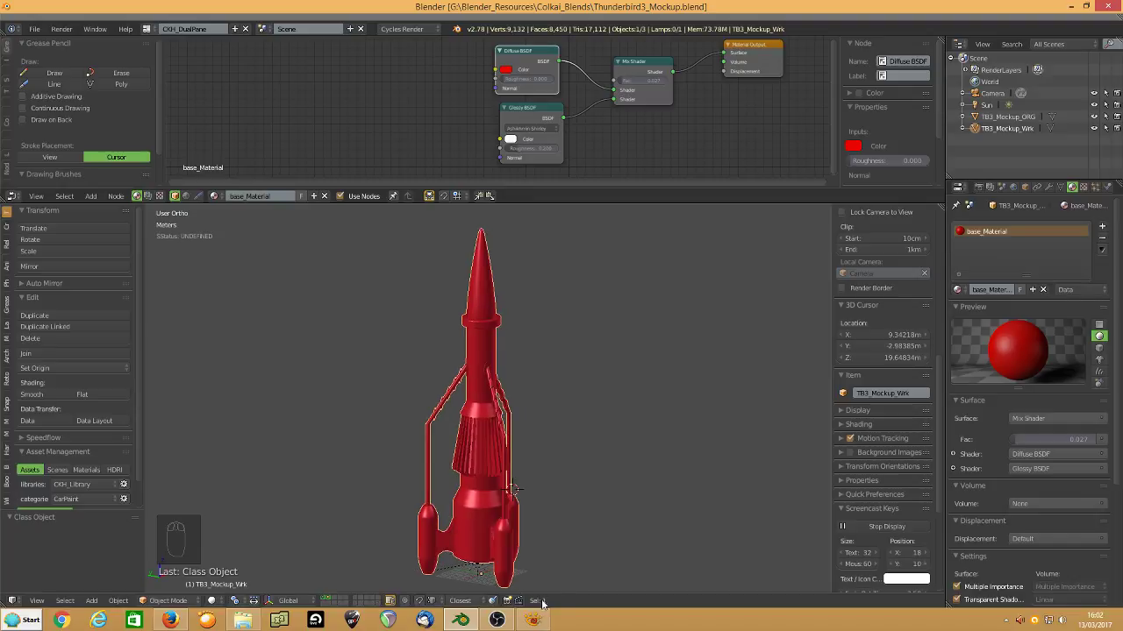
{"action": "left_click", "coordinate": [533, 620]}
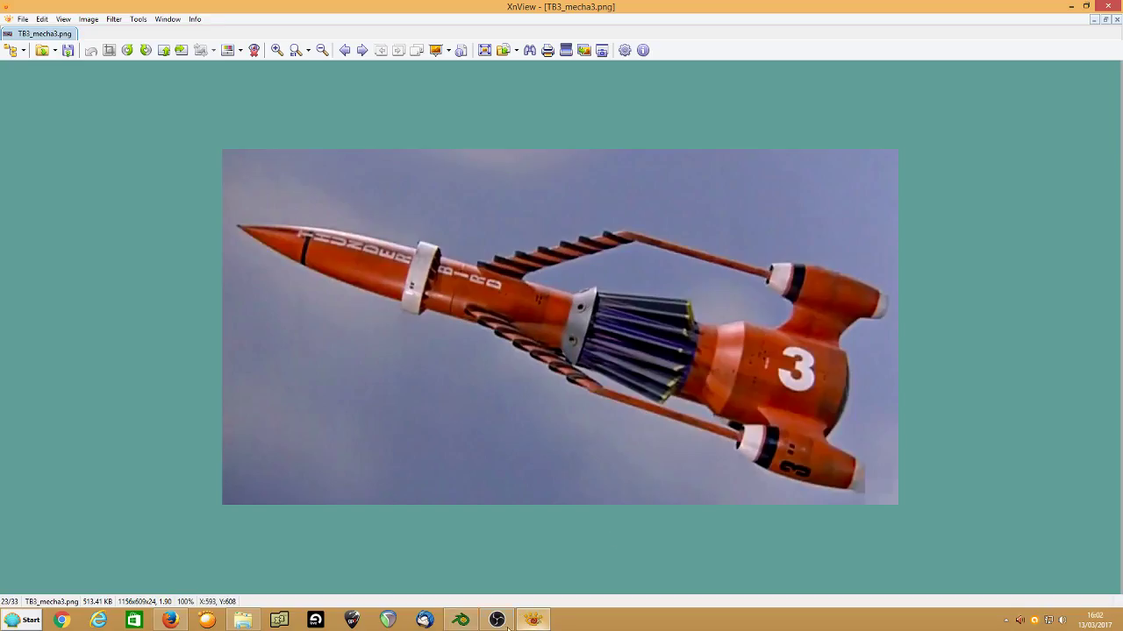
{"action": "mouse_move", "coordinate": [466, 625]}
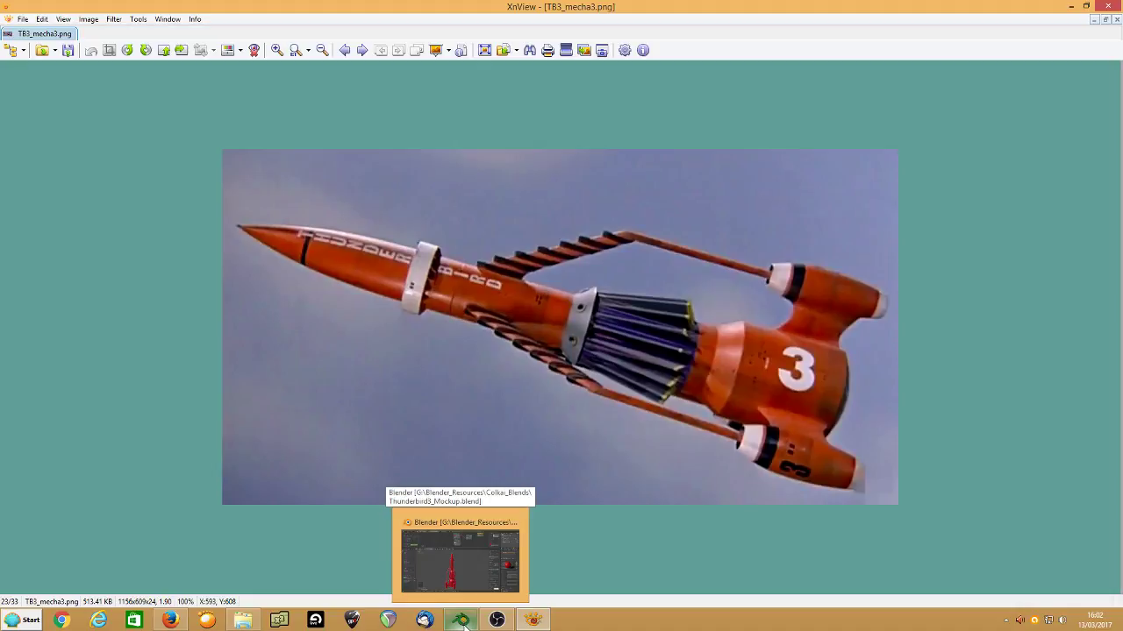
{"action": "left_click", "coordinate": [465, 624]}
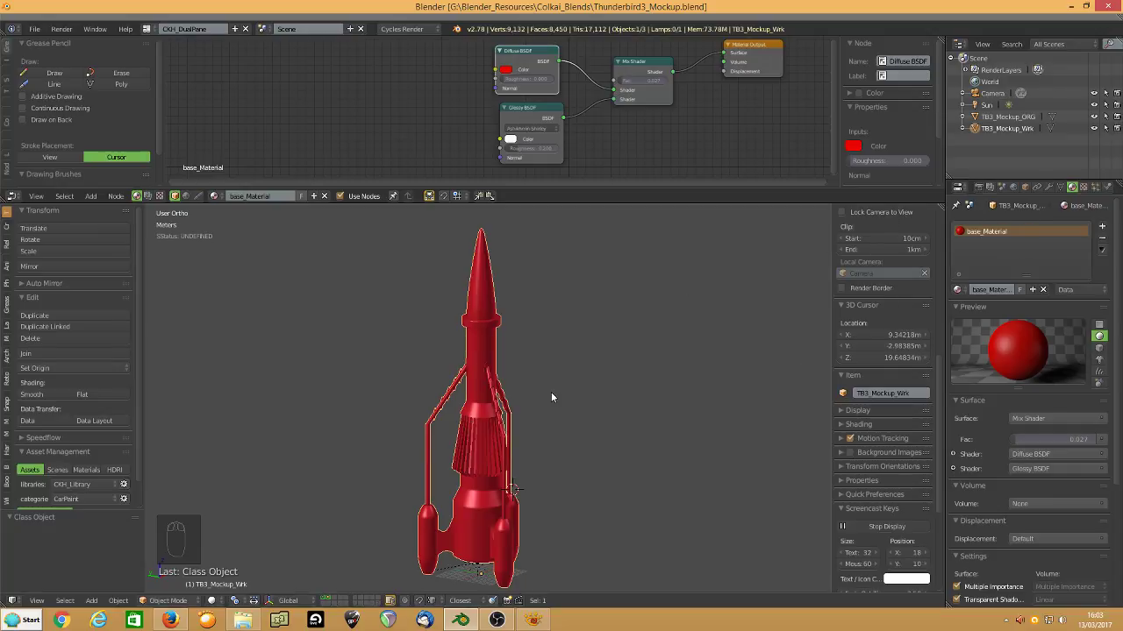
Enter Edit Mode on TB3_Mockup_Wrk and compare its lower hull and engine pods with the reference image in XnView, returning to Blender.
{"action": "key", "text": "Tab"}
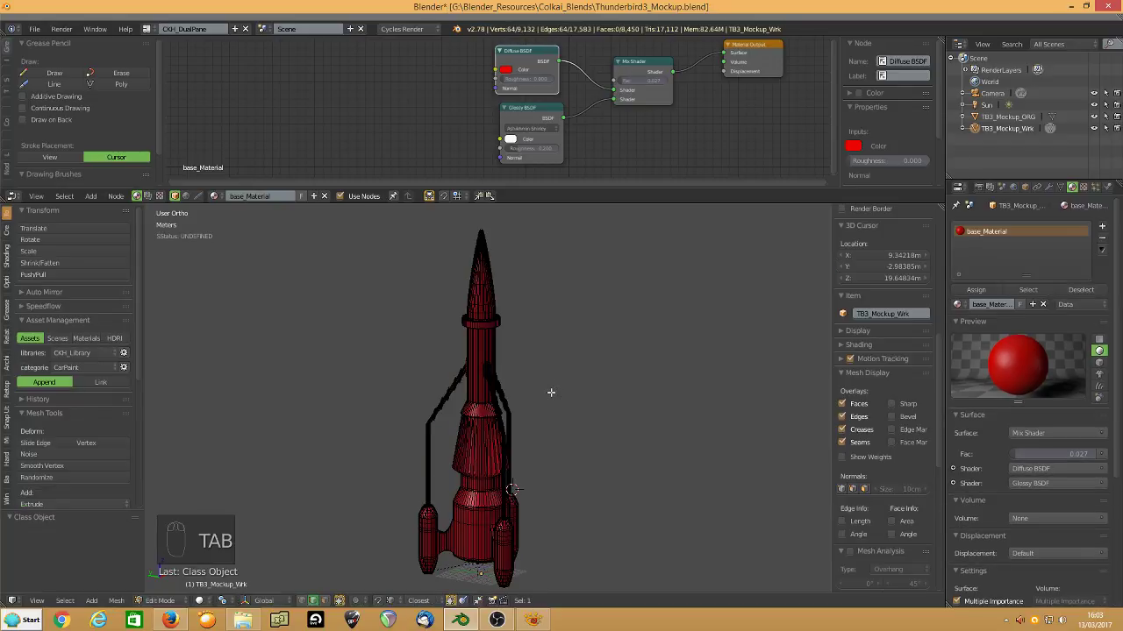
{"action": "scroll", "coordinate": [536, 405], "scroll_direction": "up", "scroll_amount": 3}
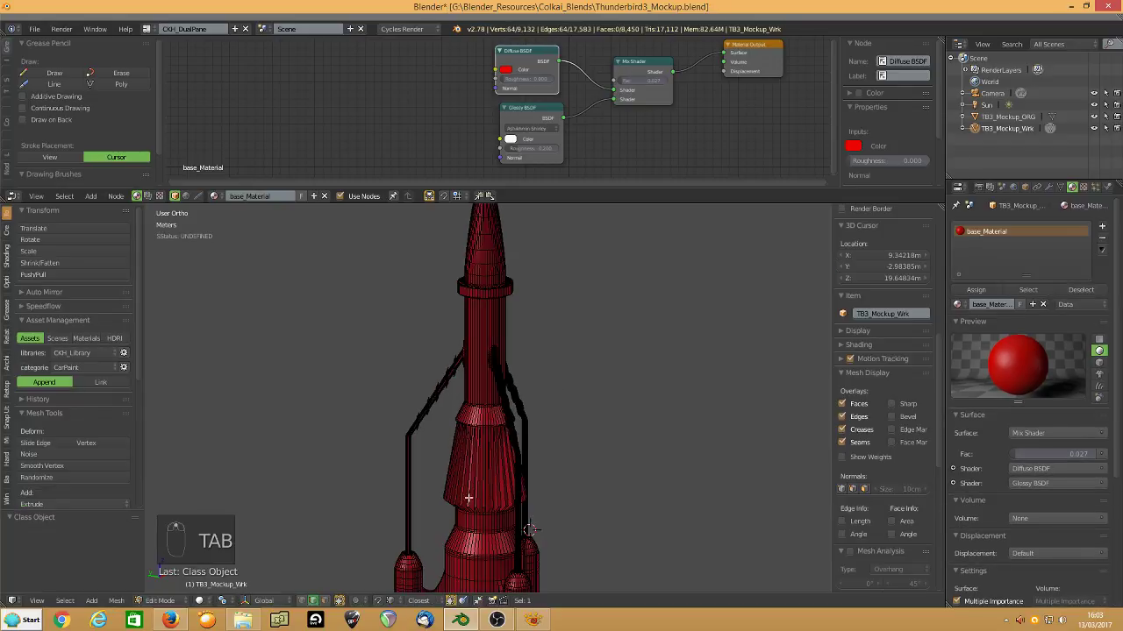
{"action": "scroll", "coordinate": [502, 402], "scroll_direction": "up", "scroll_amount": 2}
{"action": "middle_click_drag", "start_coordinate": [502, 402], "coordinate": [542, 269], "text": "shift"}
{"action": "scroll", "coordinate": [488, 392], "scroll_direction": "up", "scroll_amount": 3}
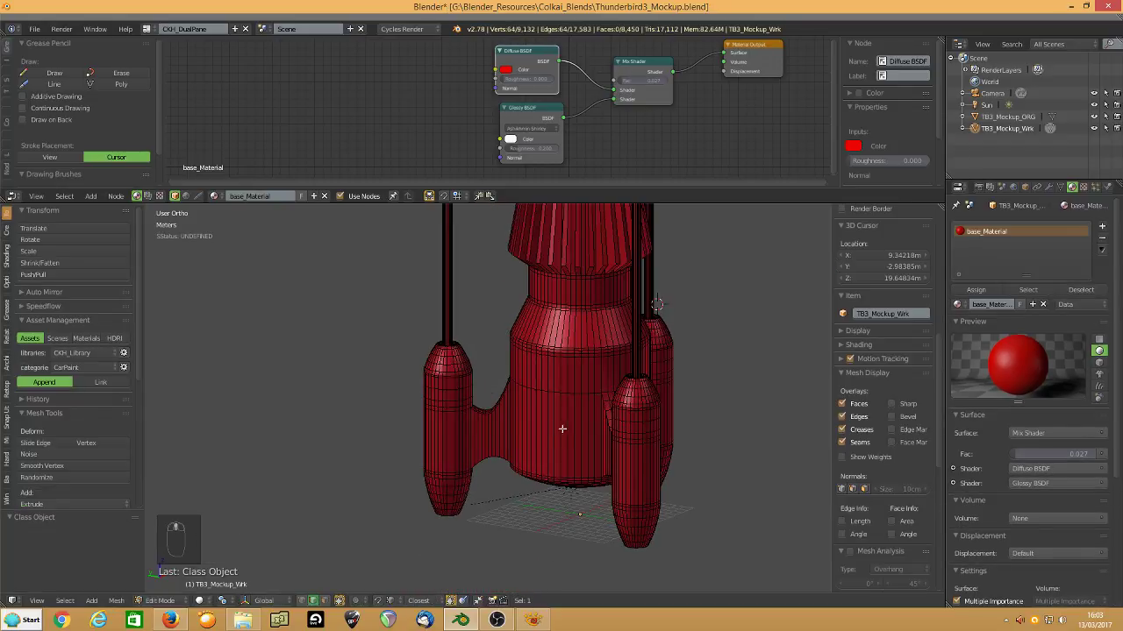
{"action": "middle_click_drag", "start_coordinate": [563, 429], "coordinate": [513, 410], "text": "shift"}
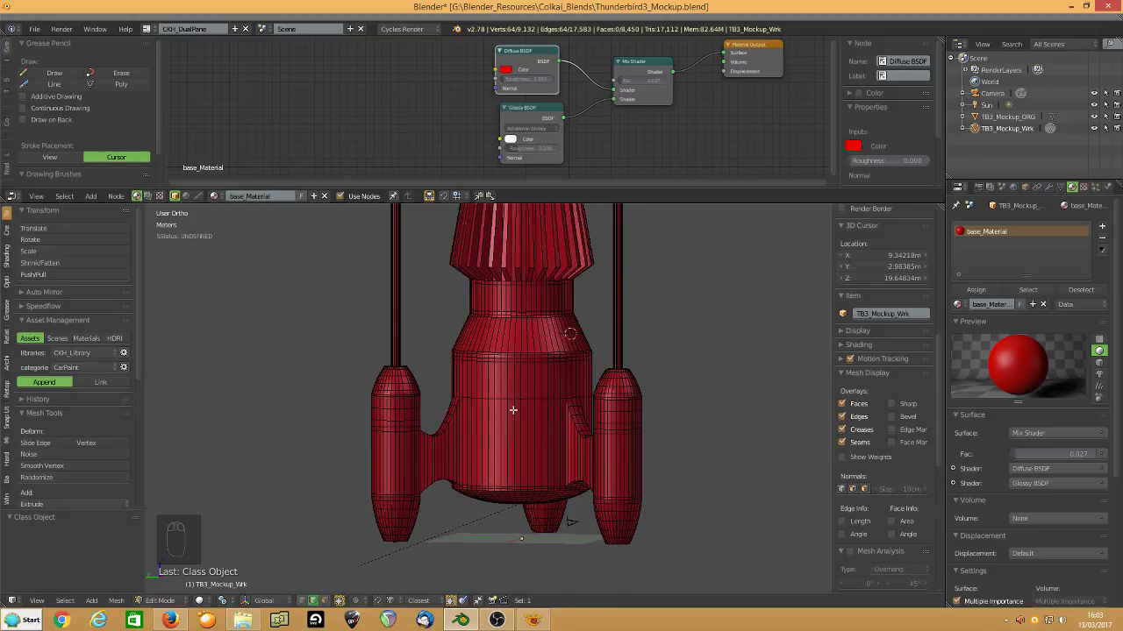
{"action": "left_click", "coordinate": [532, 620]}
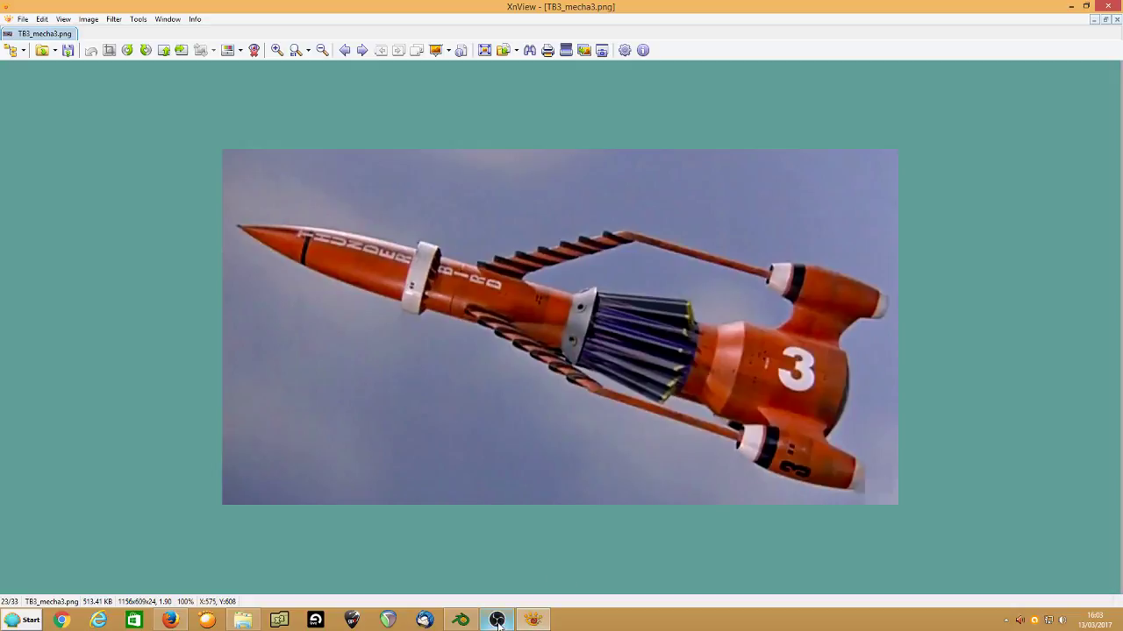
{"action": "left_click", "coordinate": [461, 620]}
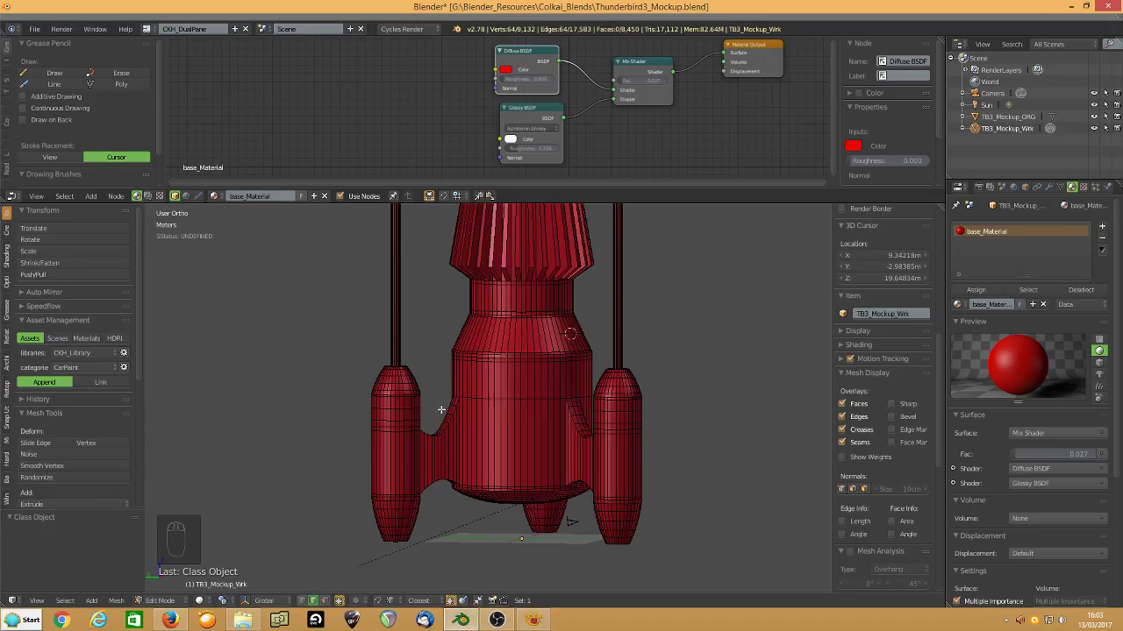
In face selection mode, select the face loops where the pod fins join the lower hull and hide them.
{"action": "middle_click_drag", "start_coordinate": [536, 429], "coordinate": [561, 444]}
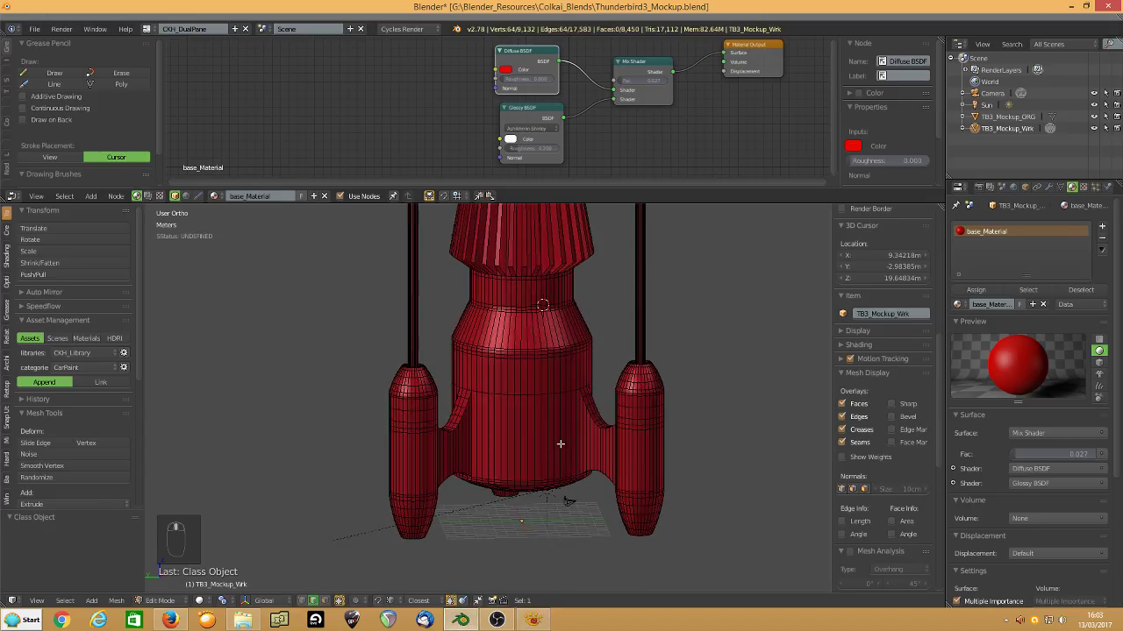
{"action": "scroll", "coordinate": [881, 394], "scroll_direction": "down", "scroll_amount": 3}
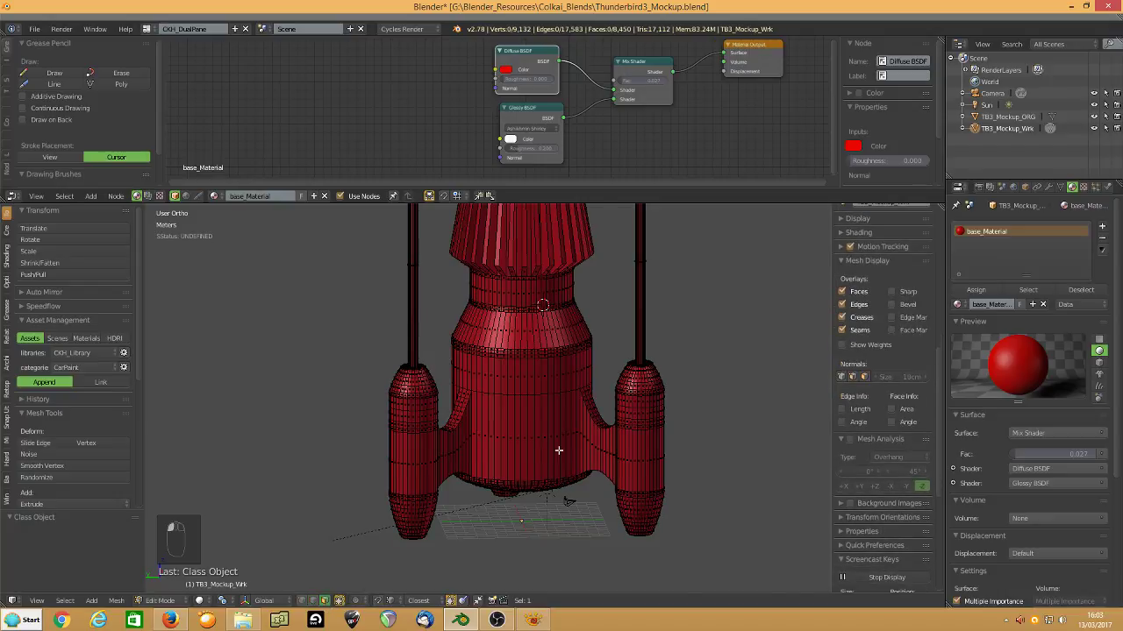
{"action": "scroll", "coordinate": [557, 447], "scroll_direction": "up", "scroll_amount": 3}
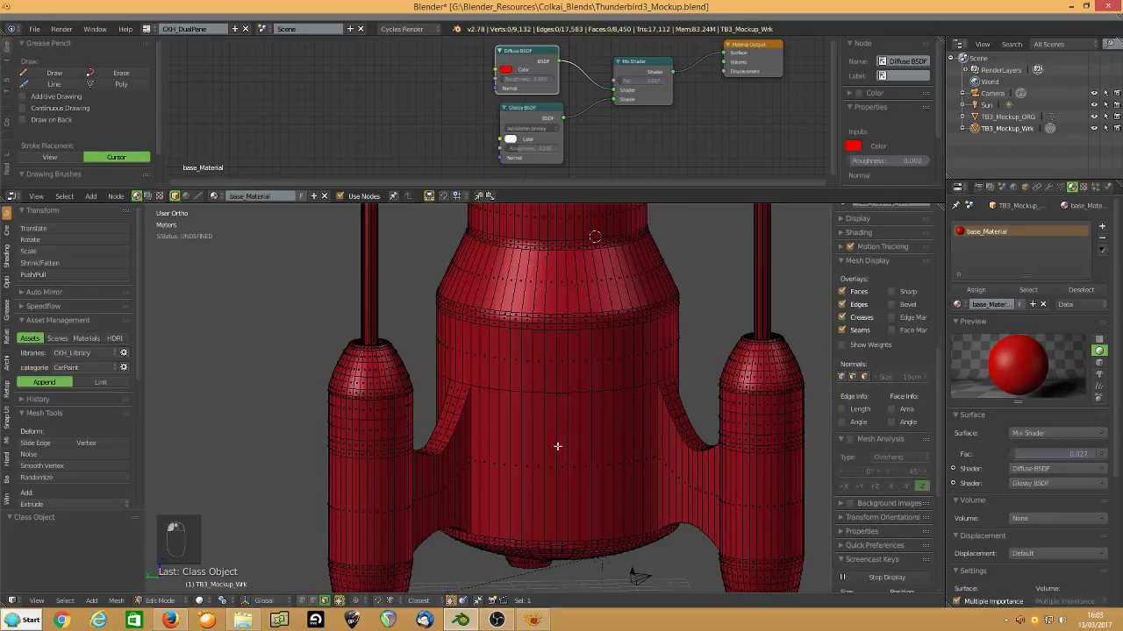
{"action": "right_click", "coordinate": [659, 392], "text": "alt"}
{"action": "right_click", "coordinate": [468, 395], "text": "alt+shift"}
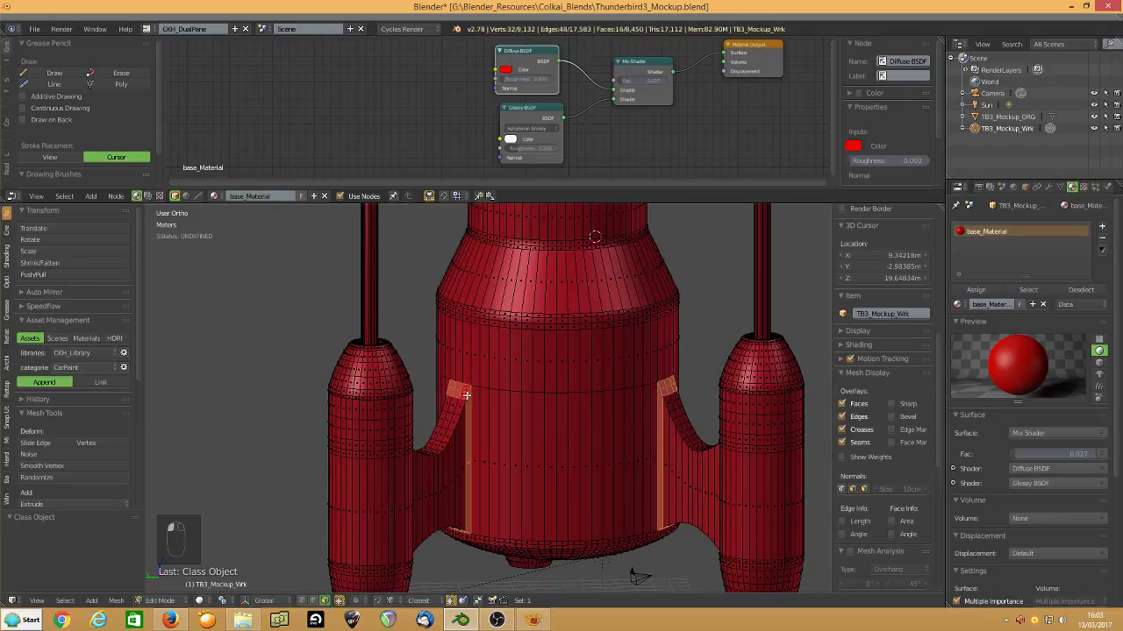
{"action": "middle_click_drag", "start_coordinate": [324, 383], "coordinate": [456, 381]}
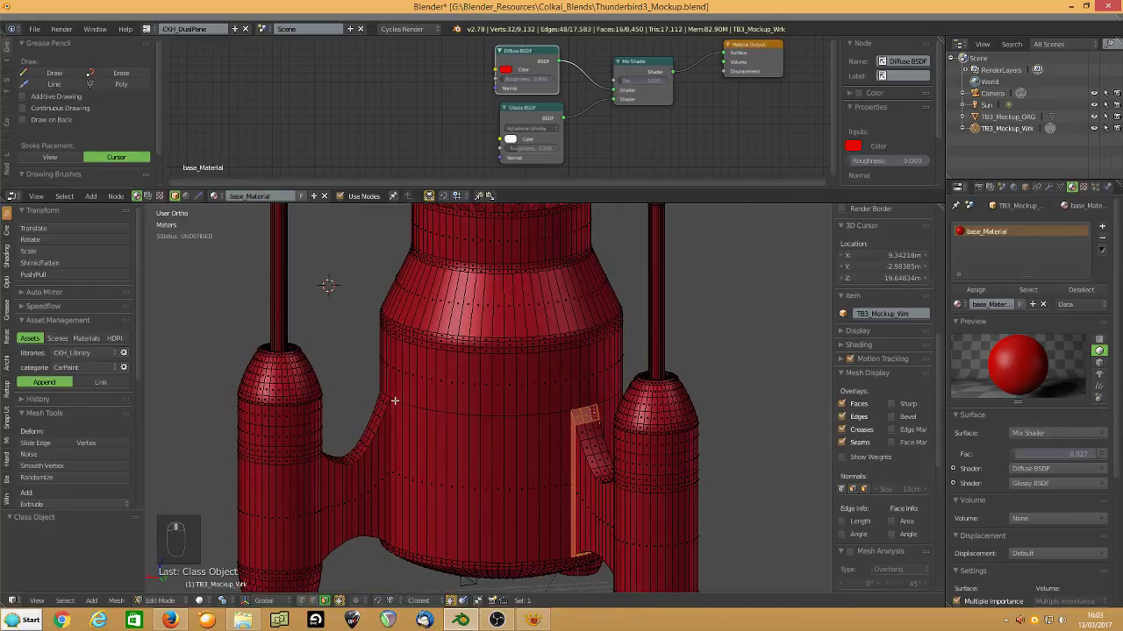
{"action": "right_click", "coordinate": [385, 406], "text": "alt+shift"}
{"action": "key", "text": "h"}
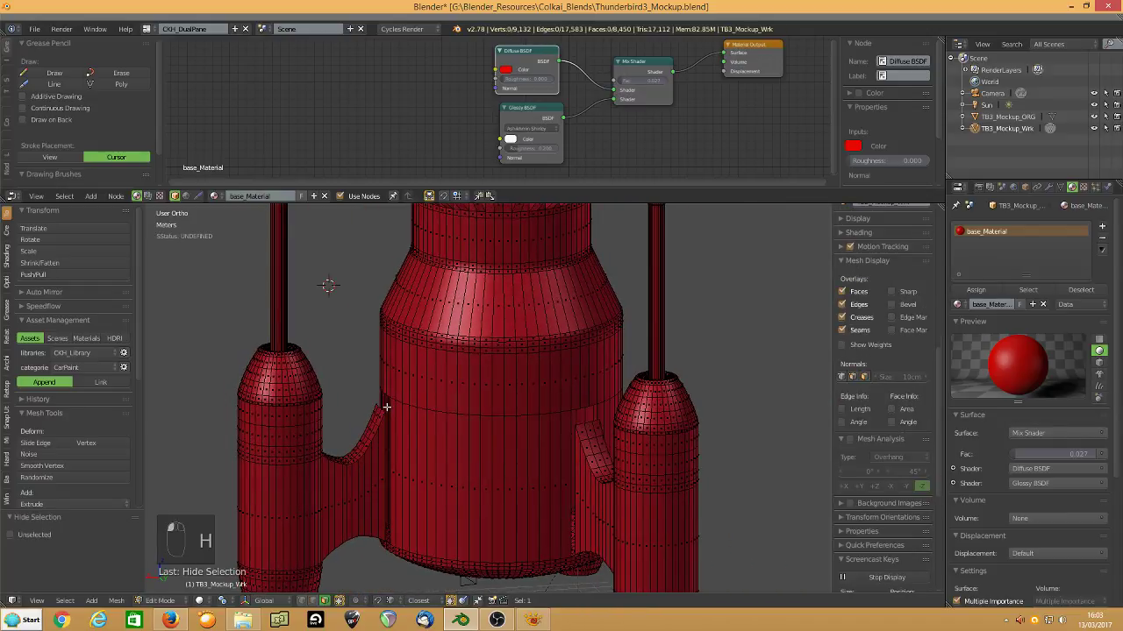
Select the lower hull's upper face band and the faces between the fins, growing the selection three times to reach the rims.
{"action": "right_click", "coordinate": [428, 390], "text": "alt"}
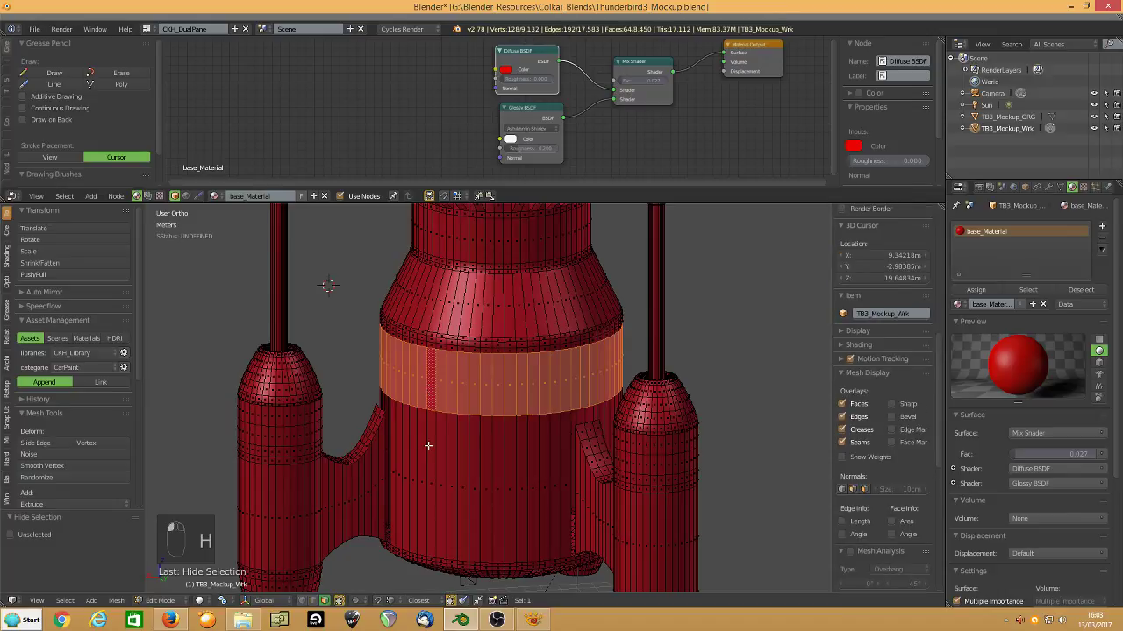
{"action": "right_click", "coordinate": [428, 445], "text": "alt+shift"}
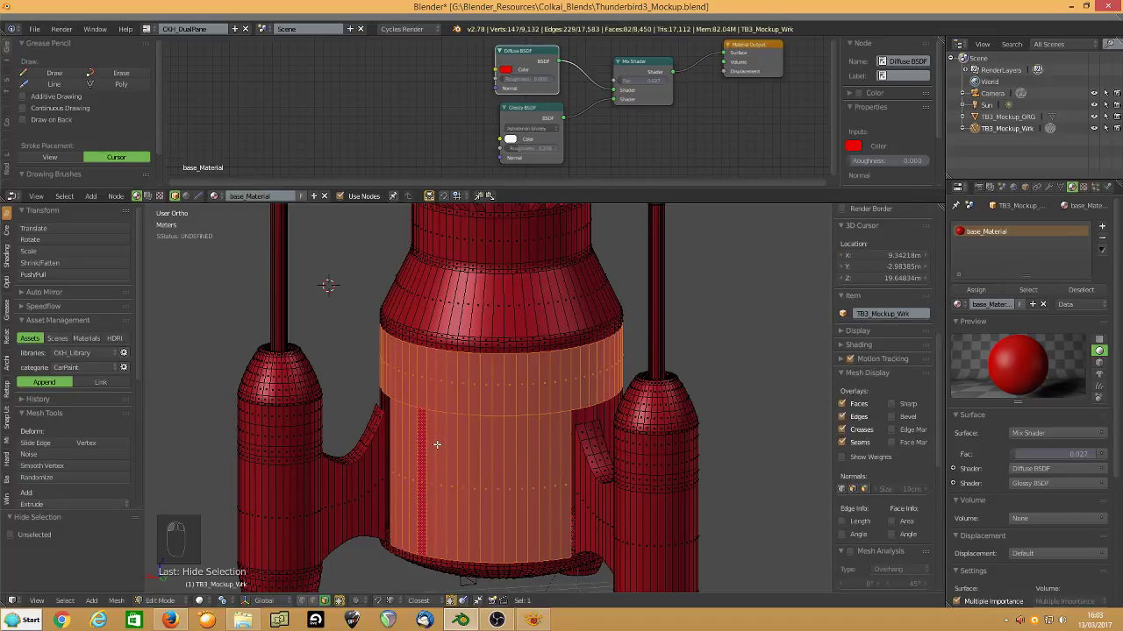
{"action": "key", "text": "ctrl+KP_Add"}
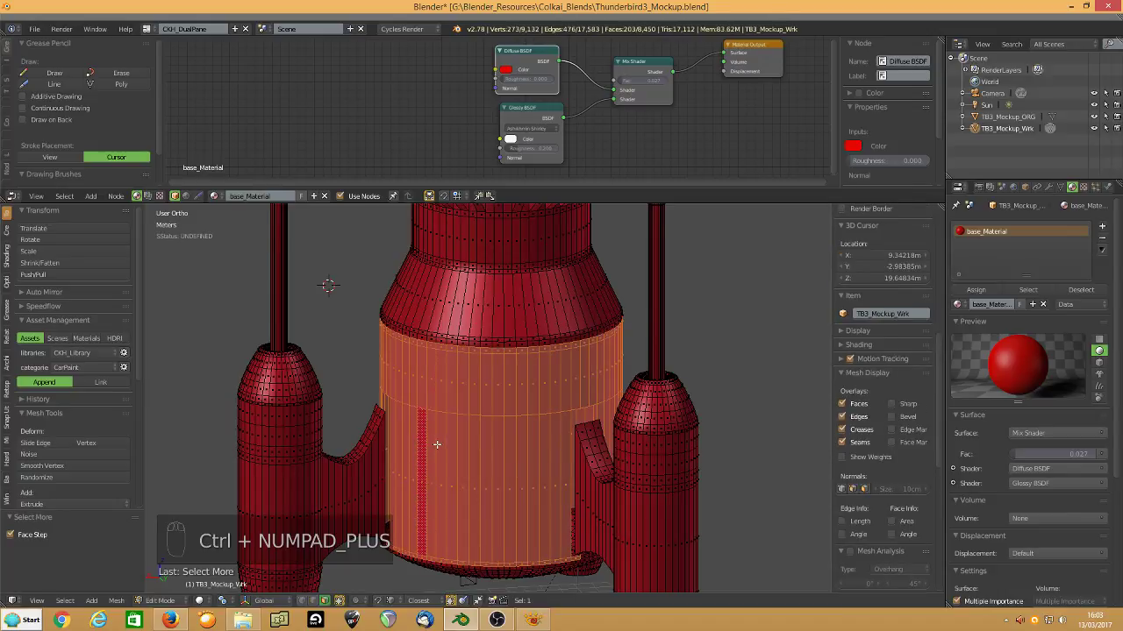
{"action": "key", "text": "KP_3"}
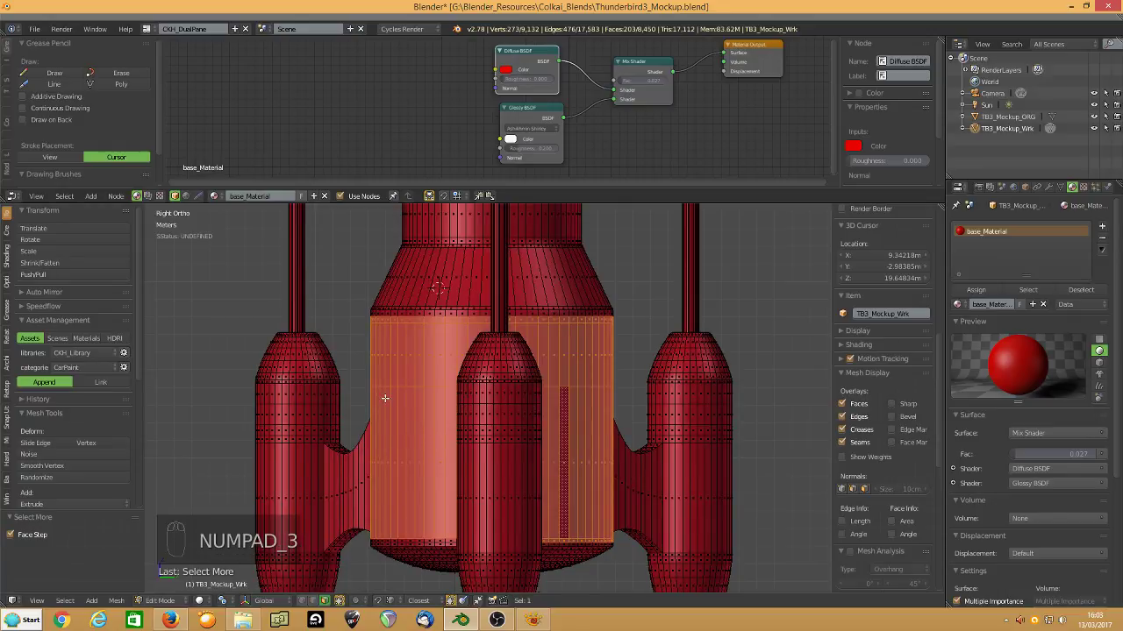
{"action": "key", "text": "ctrl+KP_Add"}
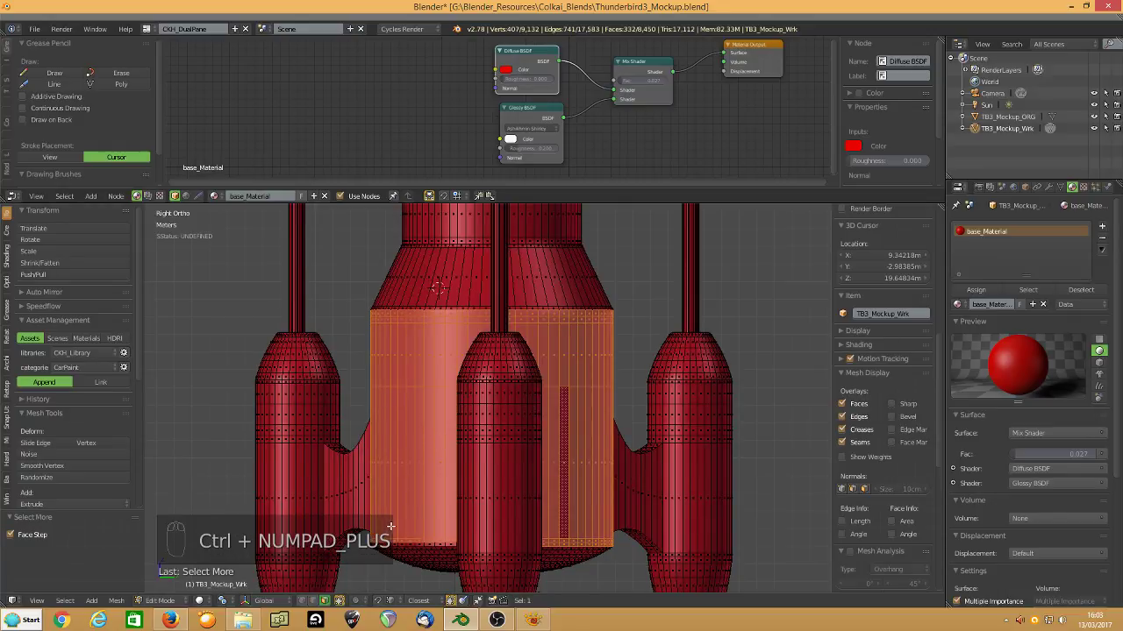
{"action": "key", "text": "ctrl+KP_Add"}
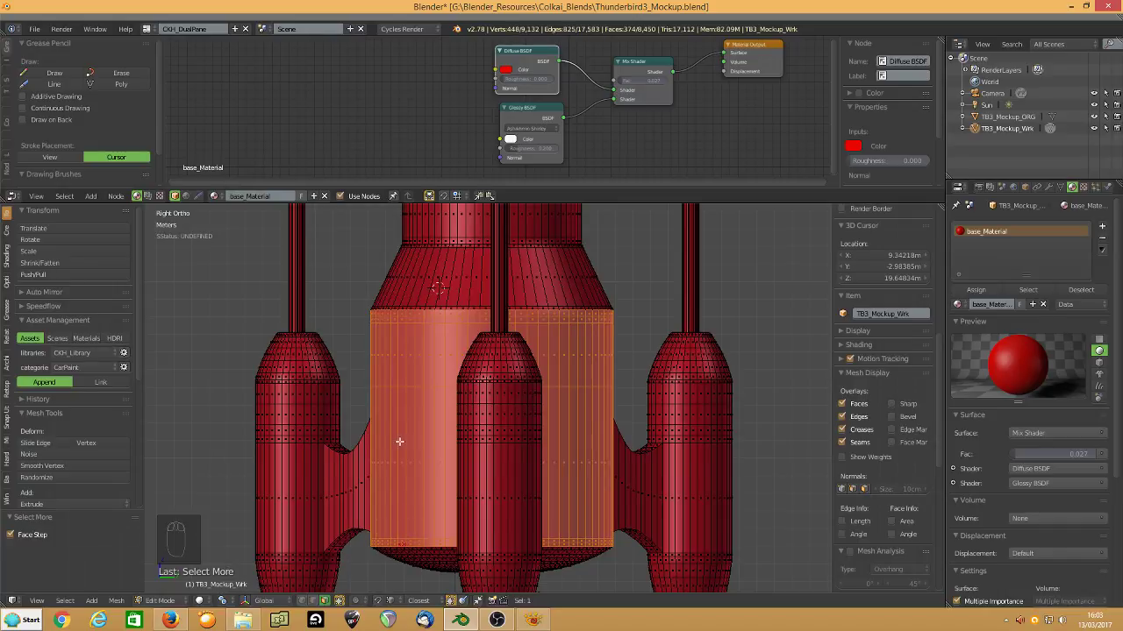
Convert the lower hull face selection to its boundary loop and mark those edges as a seam.
{"action": "left_click", "coordinate": [64, 601]}
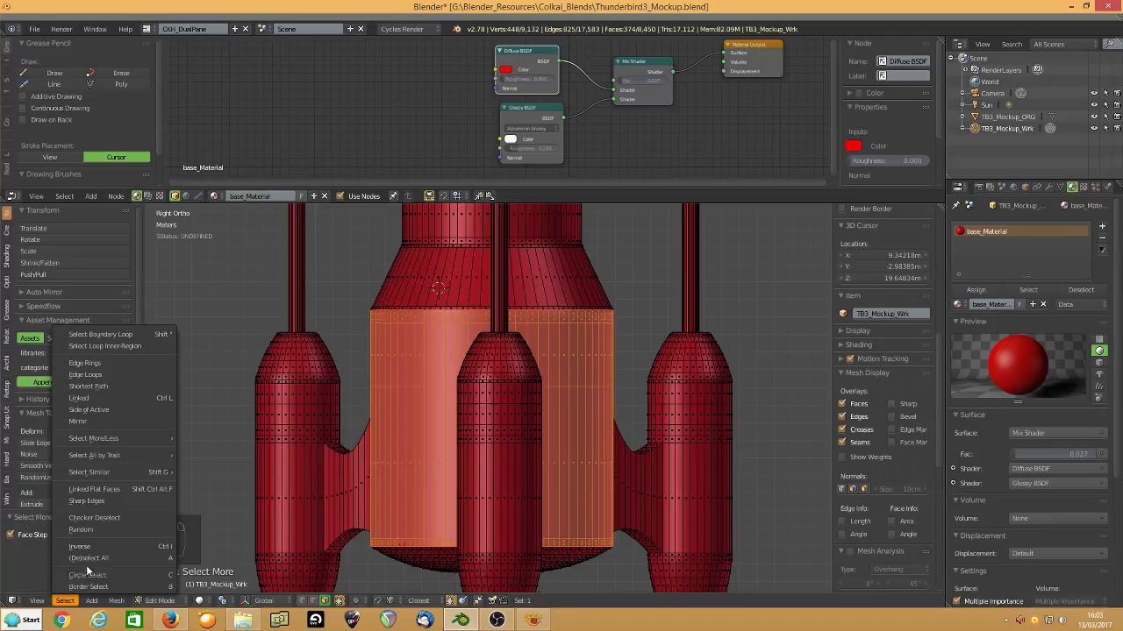
{"action": "left_click", "coordinate": [105, 335]}
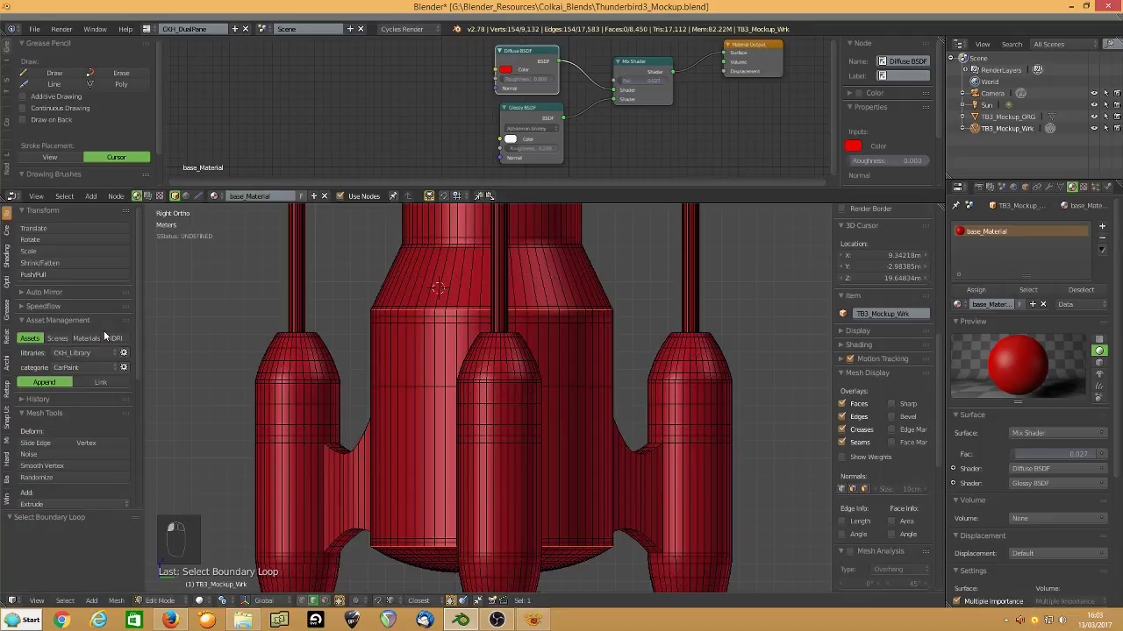
{"action": "key", "text": "ctrl+e"}
{"action": "left_click", "coordinate": [358, 319]}
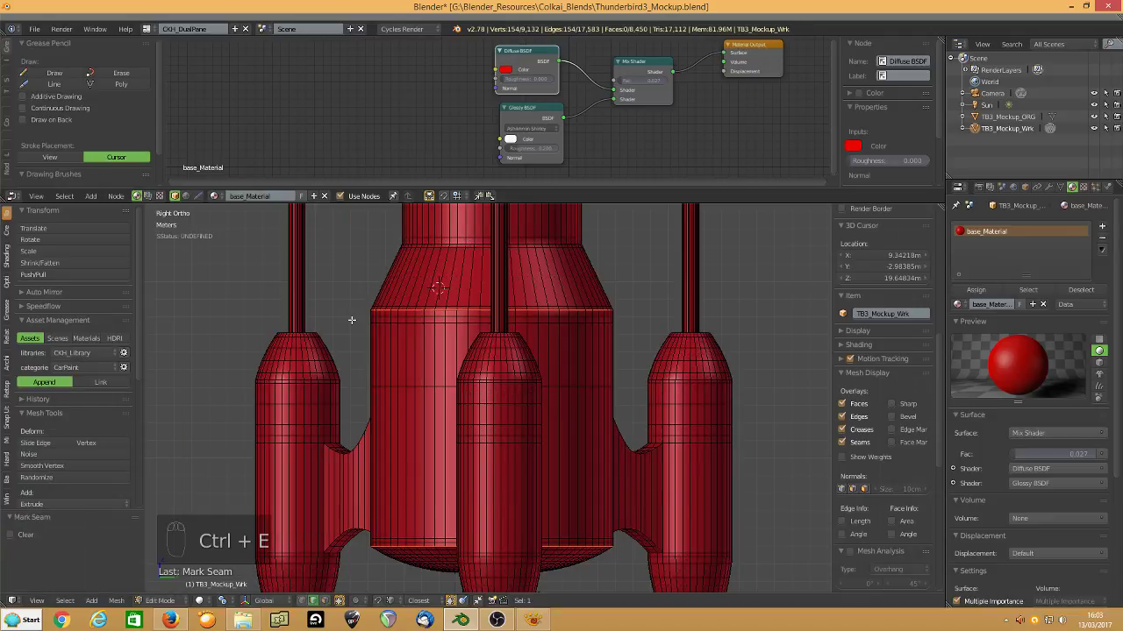
Select the vertical edge line running down the hull above a fin, add the short edges at the bottom rim, and mark them as seams.
{"action": "middle_click_drag", "start_coordinate": [556, 389], "coordinate": [487, 404]}
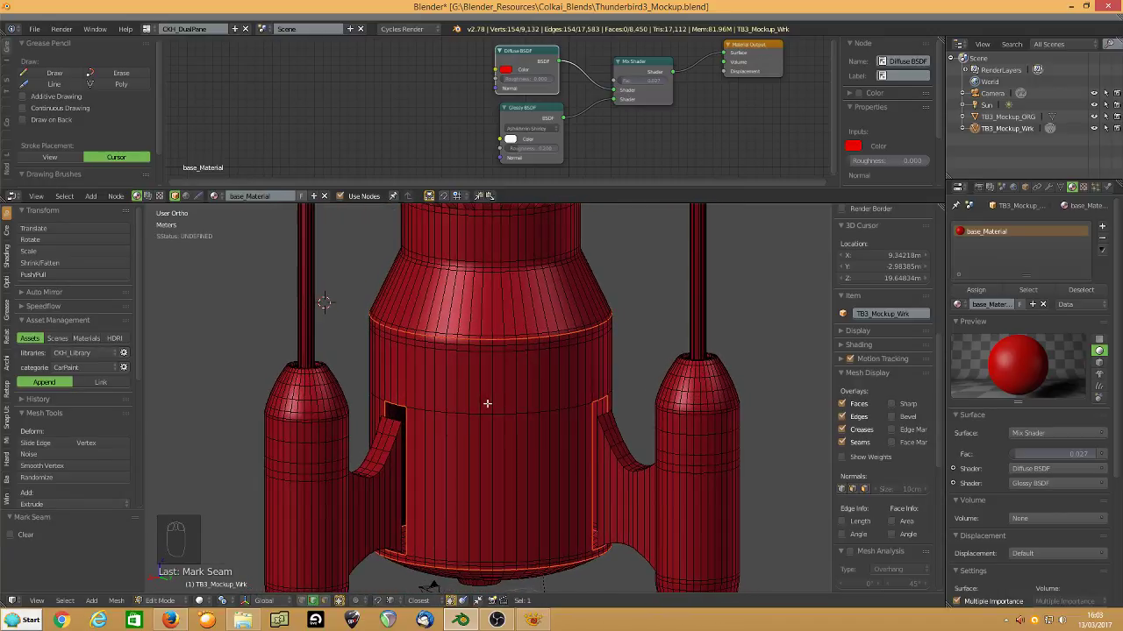
{"action": "right_click", "coordinate": [406, 353], "text": "alt"}
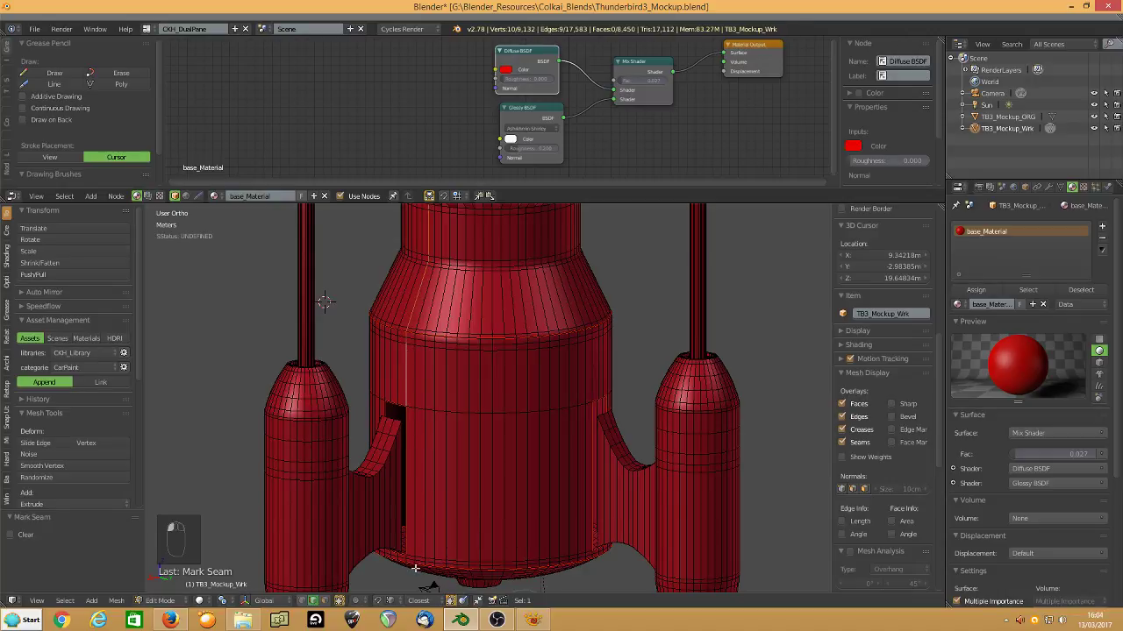
{"action": "middle_click_drag", "start_coordinate": [428, 547], "coordinate": [480, 387], "text": "shift"}
{"action": "scroll", "coordinate": [465, 394], "scroll_direction": "up", "scroll_amount": 3}
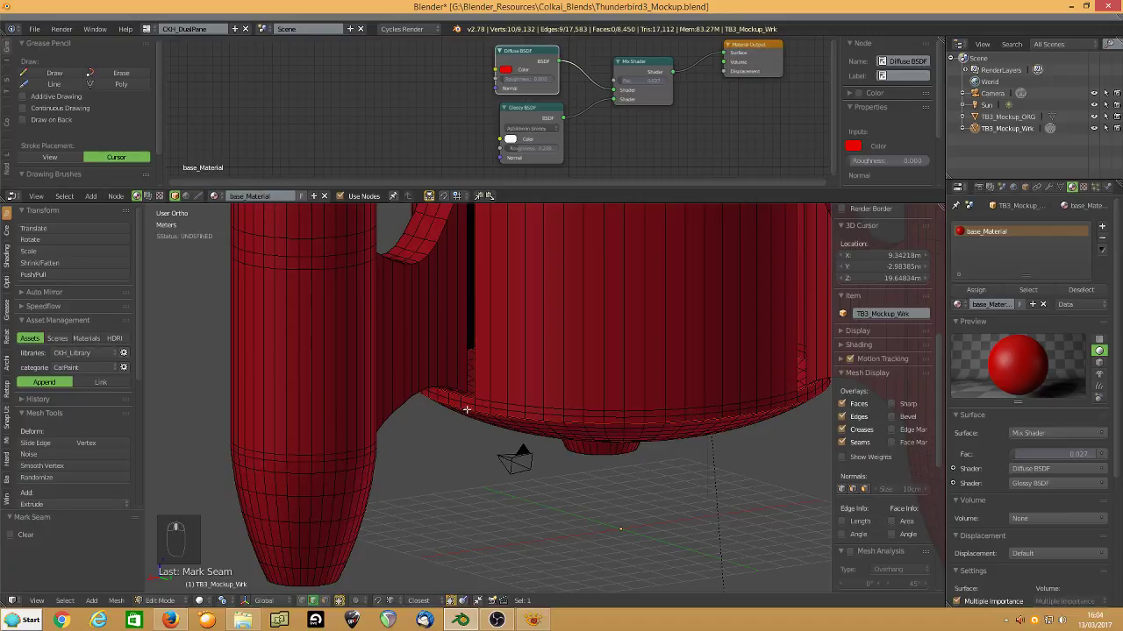
{"action": "right_click", "coordinate": [475, 400], "text": "shift"}
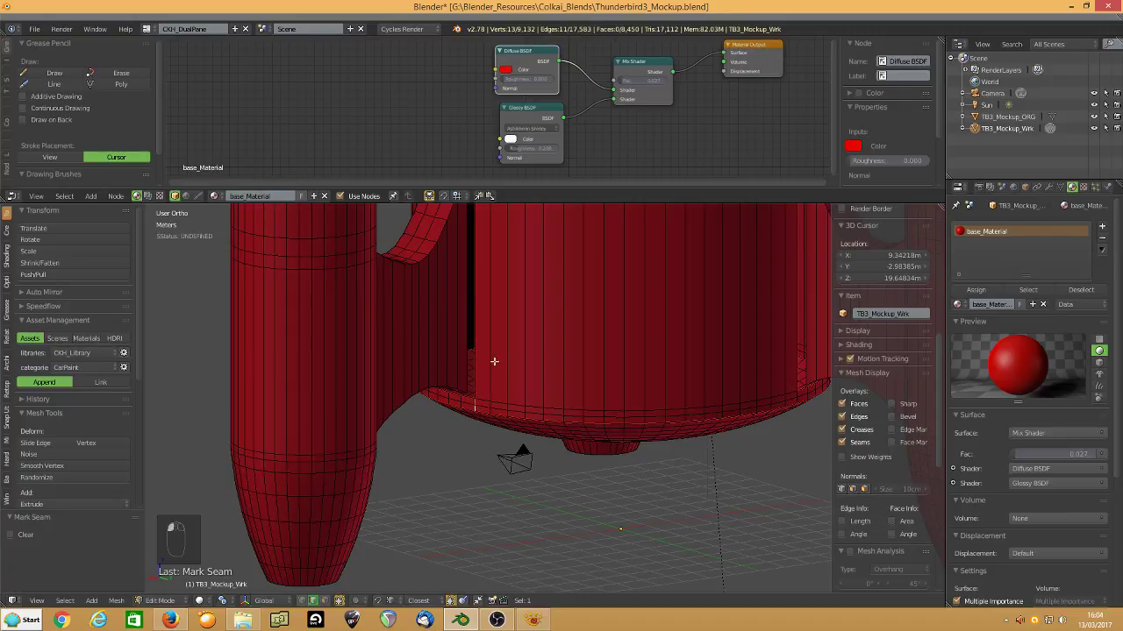
{"action": "middle_click_drag", "start_coordinate": [510, 360], "coordinate": [501, 421], "text": "shift"}
{"action": "scroll", "coordinate": [501, 421], "scroll_direction": "down", "scroll_amount": 3}
{"action": "scroll", "coordinate": [457, 509], "scroll_direction": "up", "scroll_amount": 3}
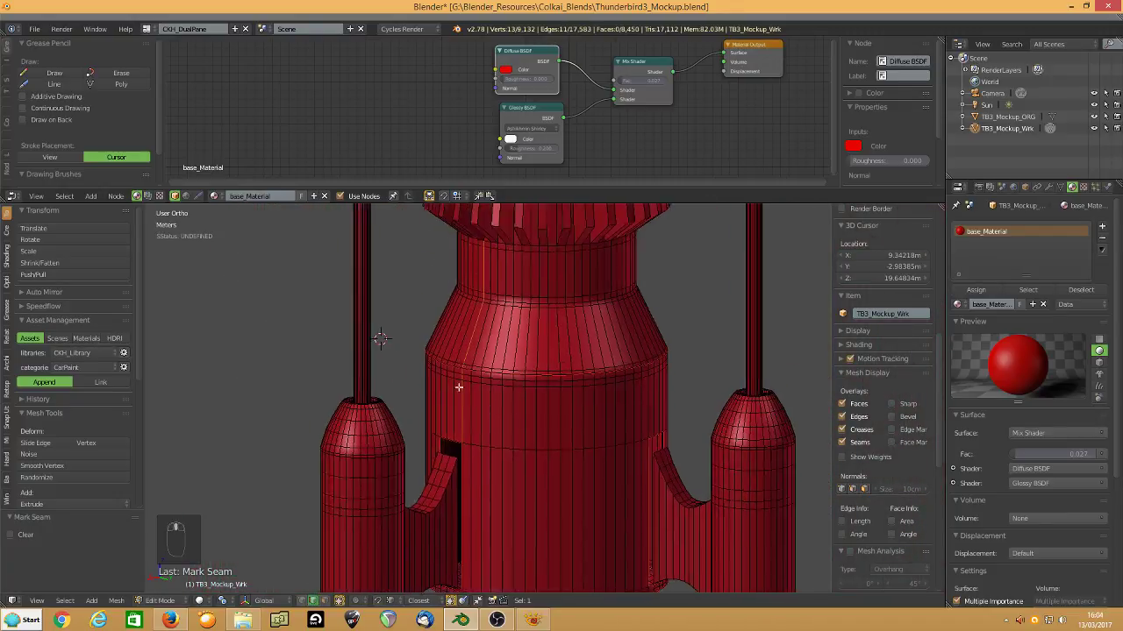
{"action": "middle_click_drag", "start_coordinate": [457, 509], "coordinate": [488, 418]}
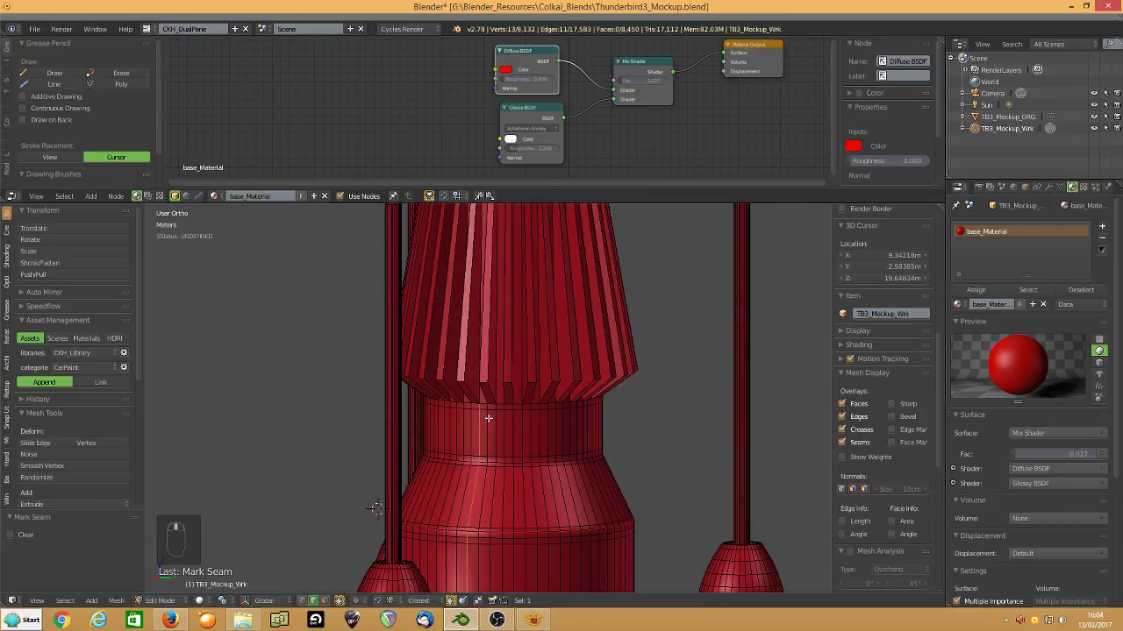
{"action": "key", "text": "ctrl+e"}
{"action": "left_click", "coordinate": [457, 391]}
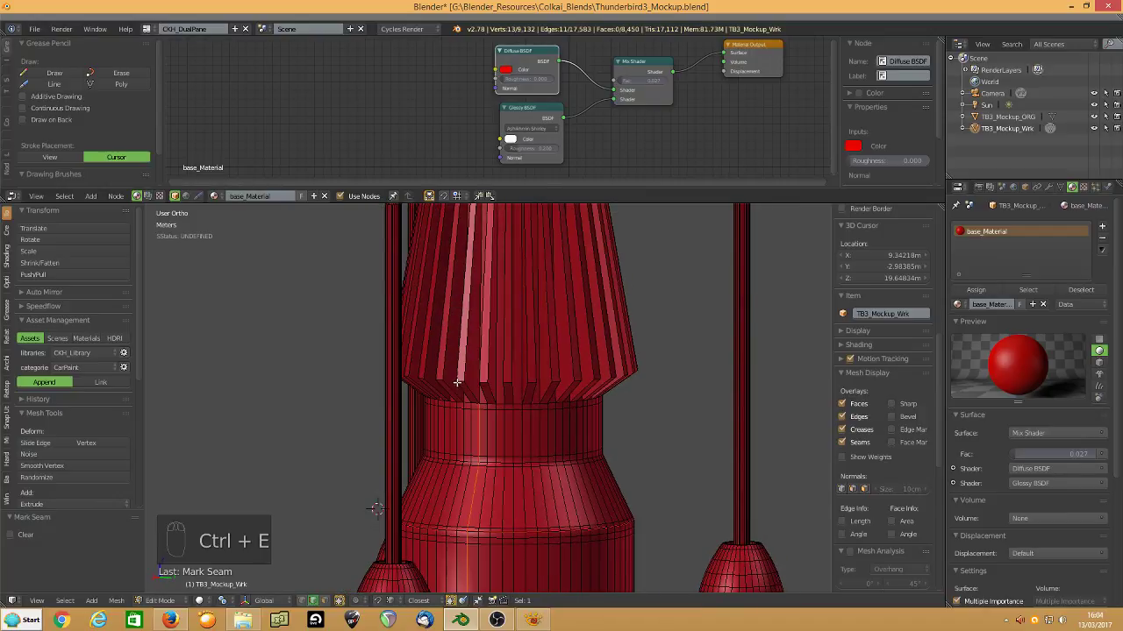
Select a single vertical edge on the ribbed section, in line with the lower hull's vertical seam, and mark it as a seam.
{"action": "scroll", "coordinate": [482, 372], "scroll_direction": "up", "scroll_amount": 4}
{"action": "right_click", "coordinate": [479, 379]}
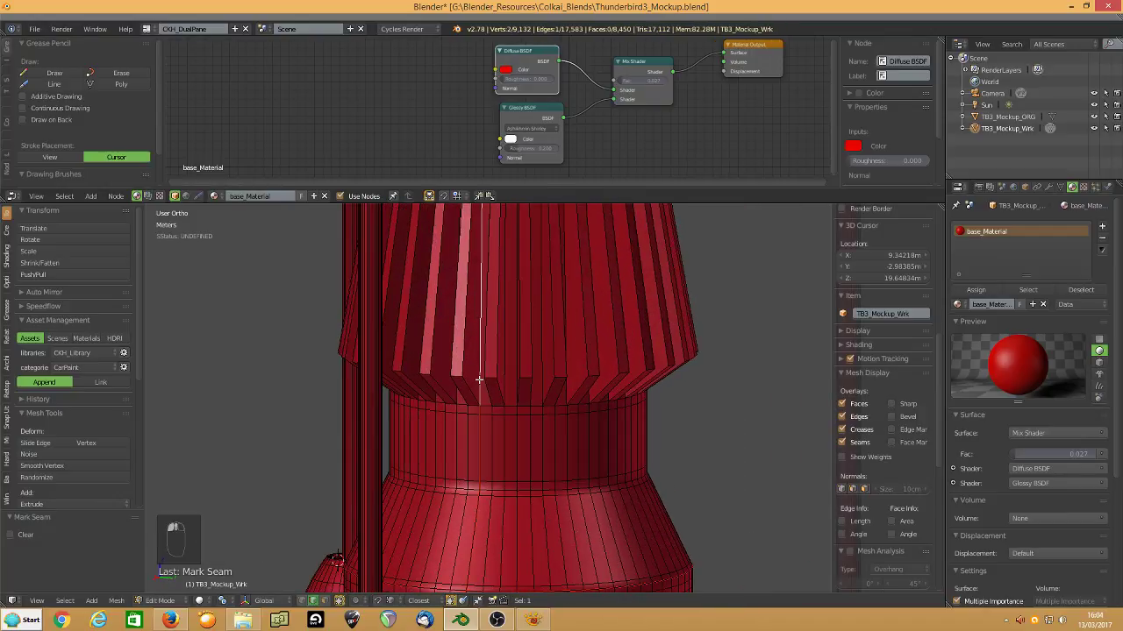
{"action": "key", "text": "ctrl+e"}
{"action": "left_click", "coordinate": [479, 379]}
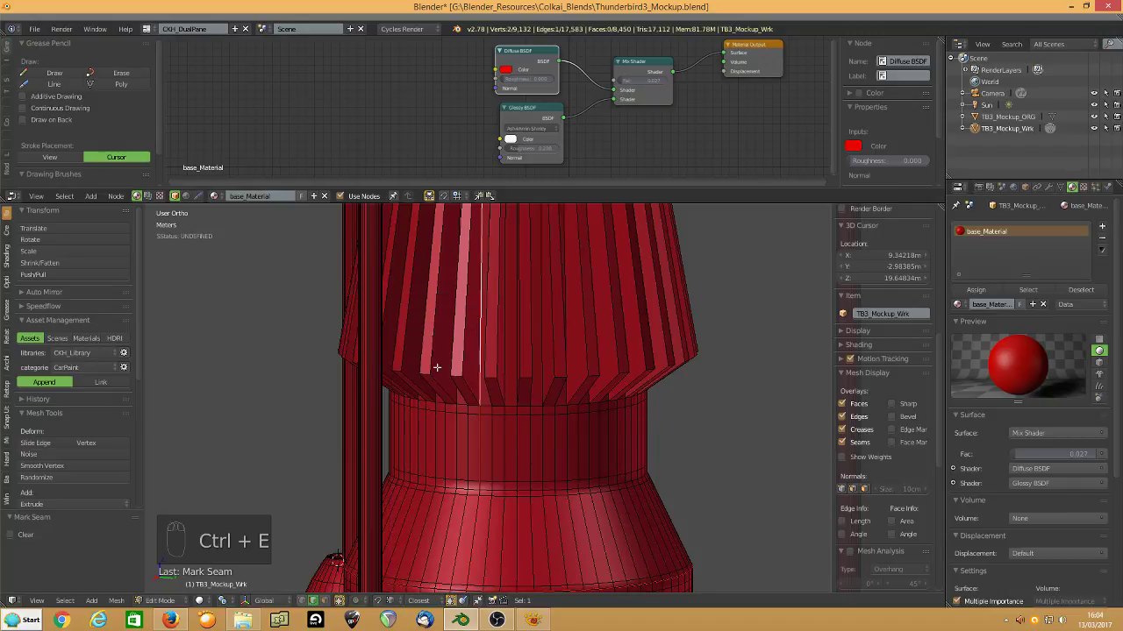
Select the vertical edge line running up the hull from the cone above the ribbed section and mark it as a seam.
{"action": "middle_click_drag", "start_coordinate": [445, 364], "coordinate": [443, 580], "text": "shift"}
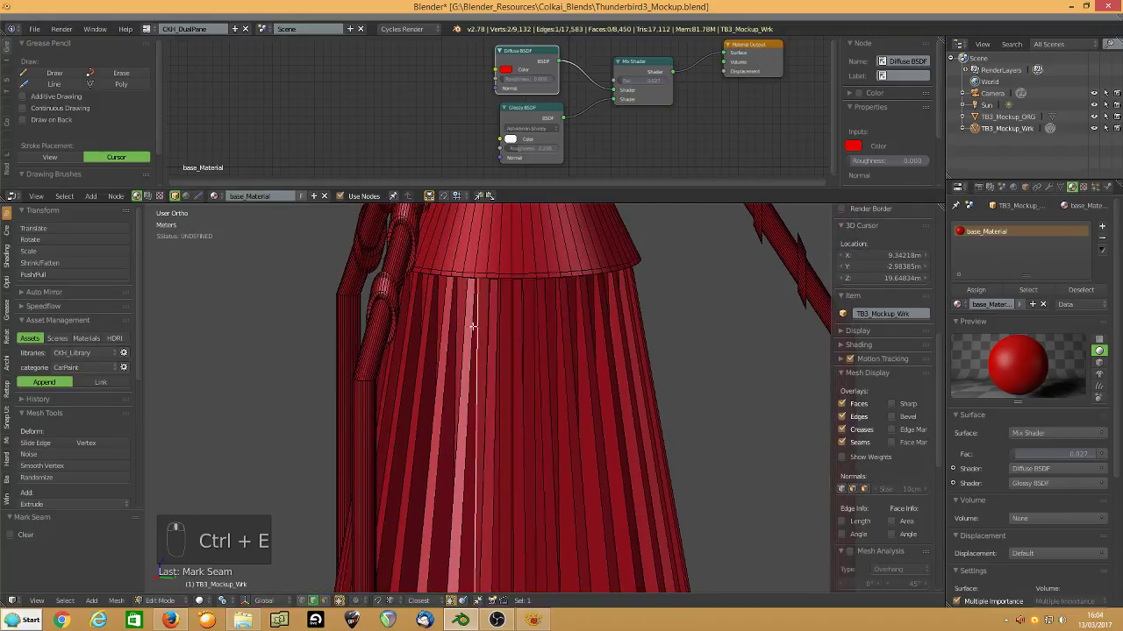
{"action": "right_click", "coordinate": [473, 263], "text": "alt"}
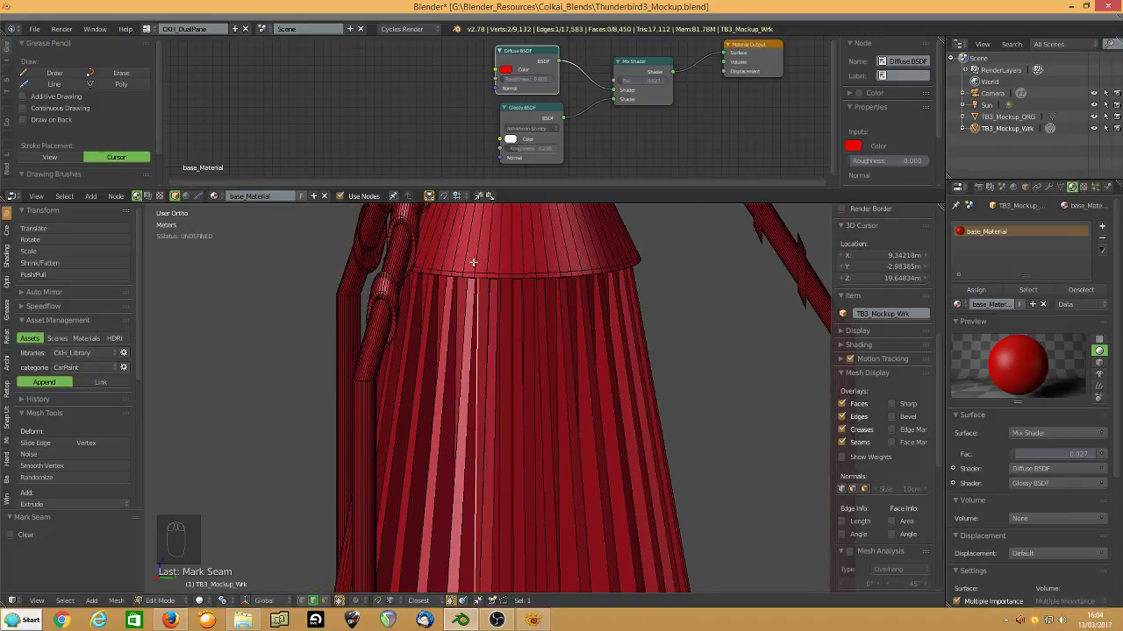
{"action": "key", "text": "ctrl+e"}
{"action": "left_click", "coordinate": [406, 343]}
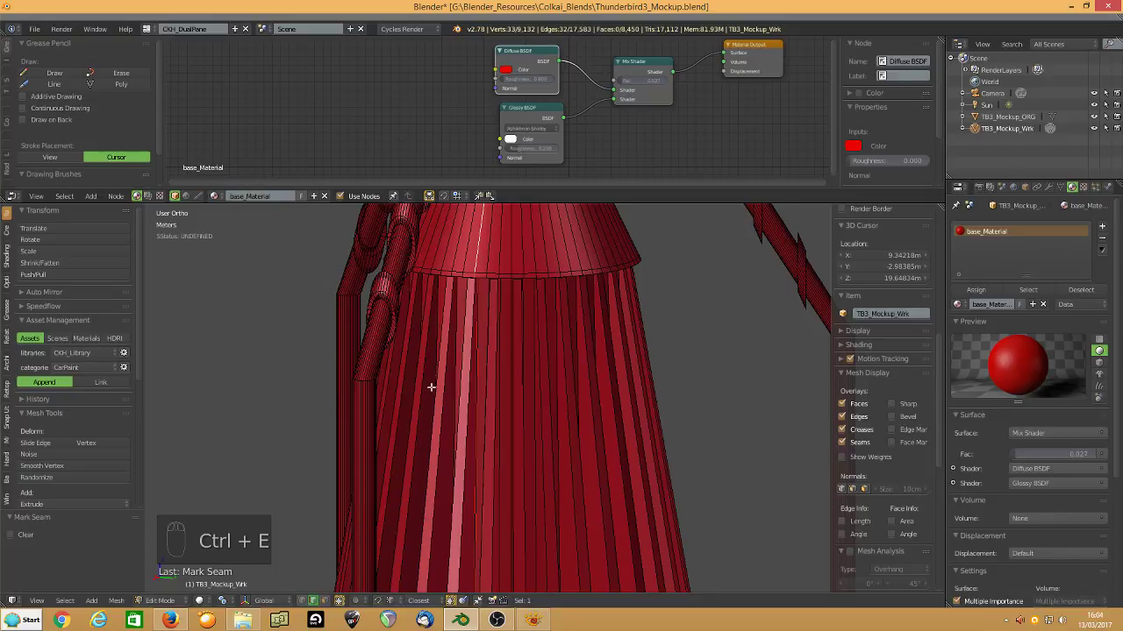
Follow the vertical seam up the hull and inspect where it ends around the nose tip, centring on an edge there.
{"action": "scroll", "coordinate": [433, 326], "scroll_direction": "up", "scroll_amount": 5, "text": "shift"}
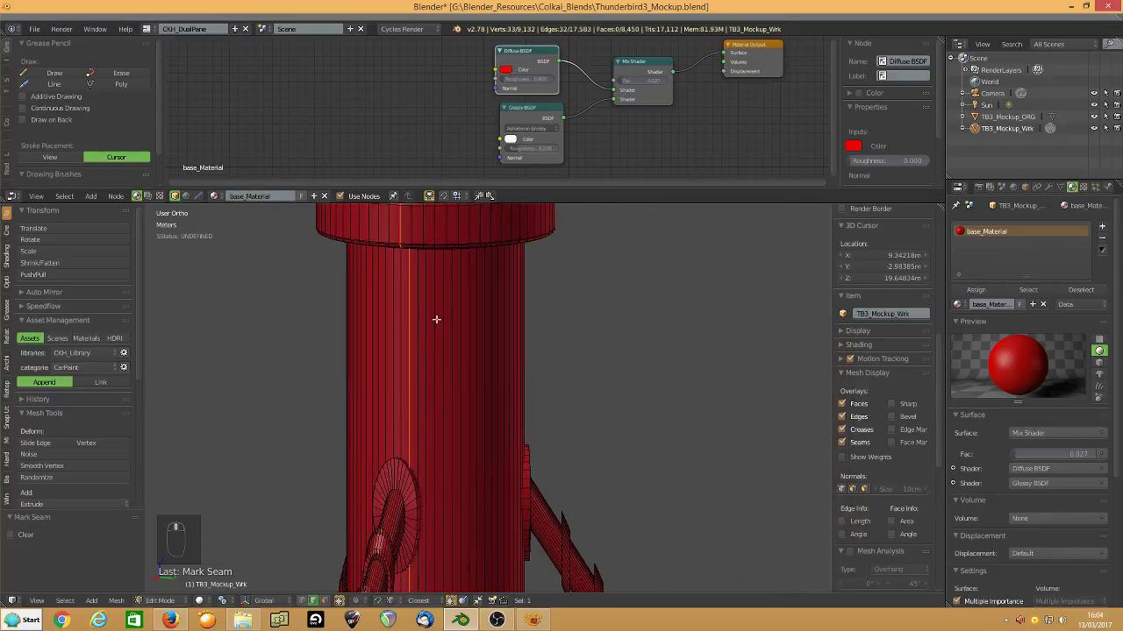
{"action": "middle_click_drag", "start_coordinate": [435, 319], "coordinate": [419, 543], "text": "shift"}
{"action": "middle_click_drag", "start_coordinate": [416, 282], "coordinate": [413, 587], "text": "shift"}
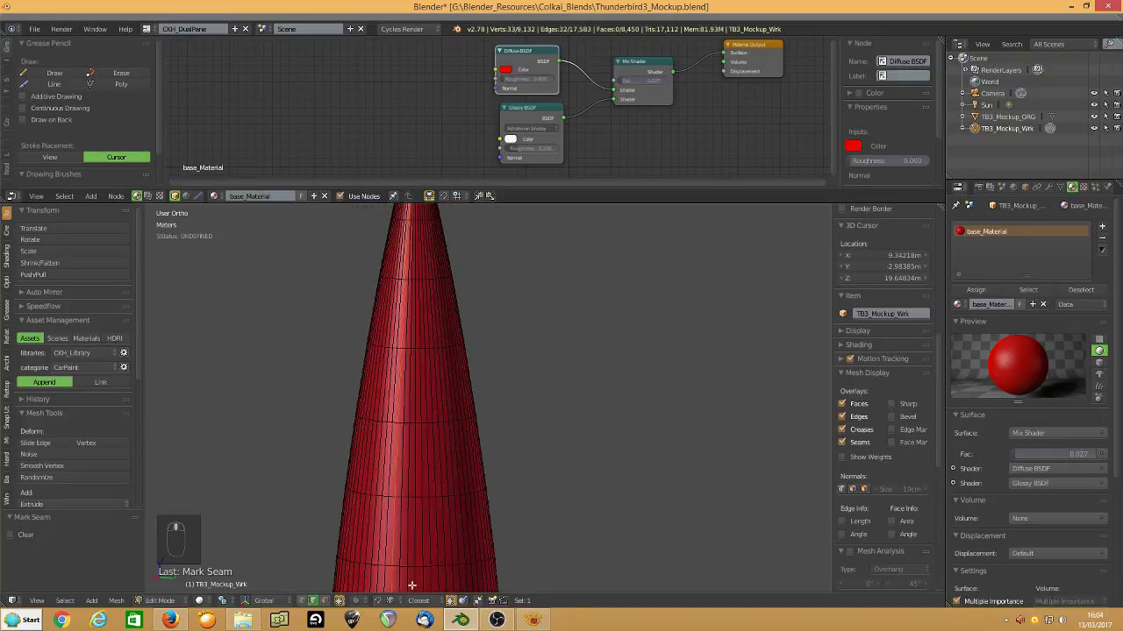
{"action": "scroll", "coordinate": [430, 473], "scroll_direction": "down", "scroll_amount": 2}
{"action": "middle_click_drag", "start_coordinate": [445, 310], "coordinate": [453, 434], "text": "shift"}
{"action": "scroll", "coordinate": [452, 434], "scroll_direction": "up", "scroll_amount": 2}
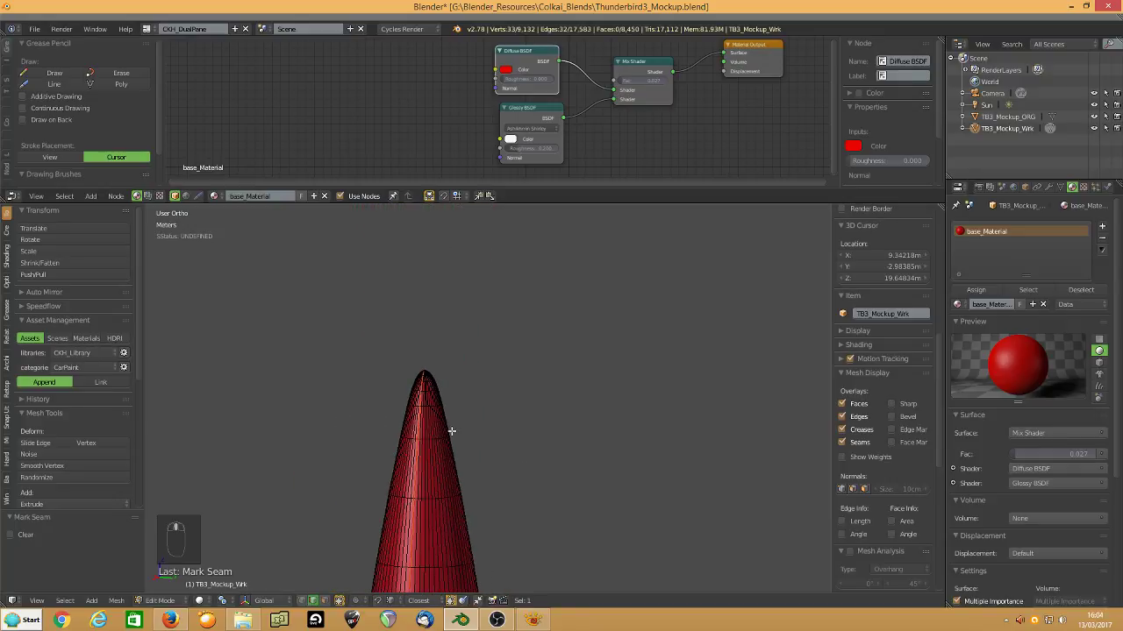
{"action": "scroll", "coordinate": [449, 426], "scroll_direction": "up", "scroll_amount": 2}
{"action": "middle_click_drag", "start_coordinate": [413, 383], "coordinate": [391, 425]}
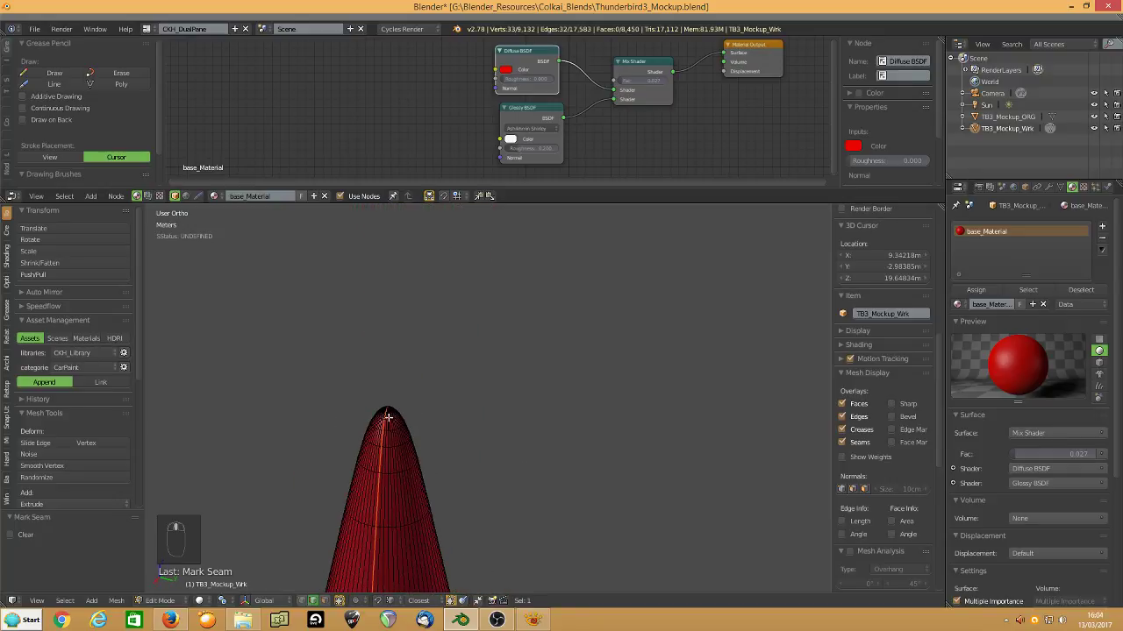
{"action": "right_click", "coordinate": [383, 430]}
{"action": "key", "text": "KP_Decimal"}
{"action": "scroll", "coordinate": [389, 406], "scroll_direction": "down", "scroll_amount": 4}
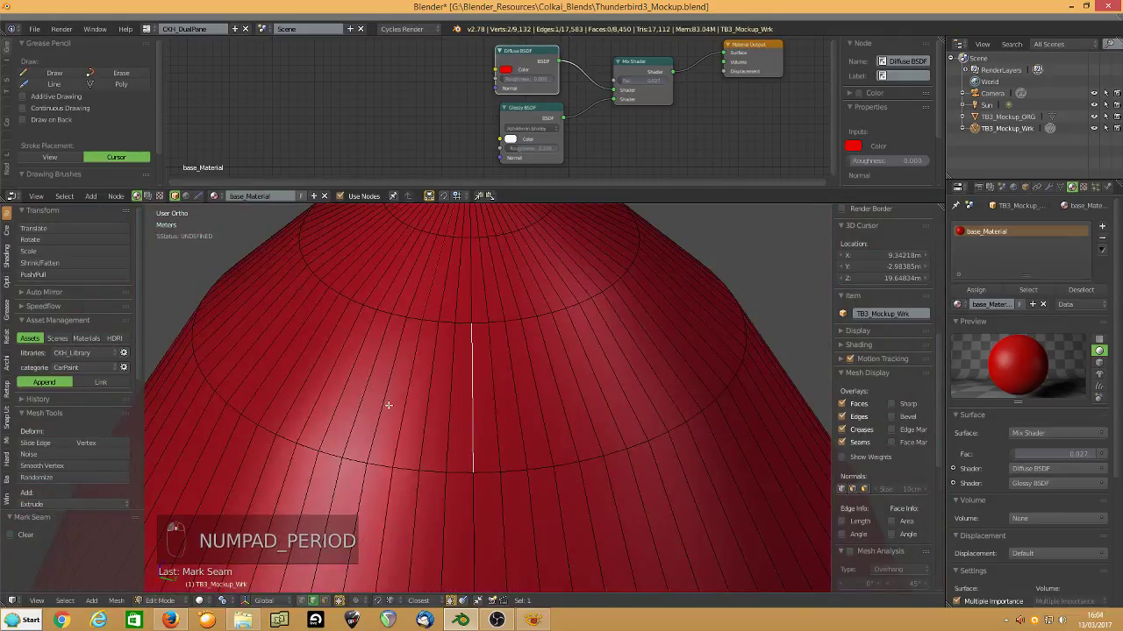
{"action": "scroll", "coordinate": [439, 408], "scroll_direction": "up", "scroll_amount": 3}
In face selection mode, select the small cap face at the nose tip, convert it to its boundary loop and mark it as a seam.
{"action": "left_click", "coordinate": [325, 601]}
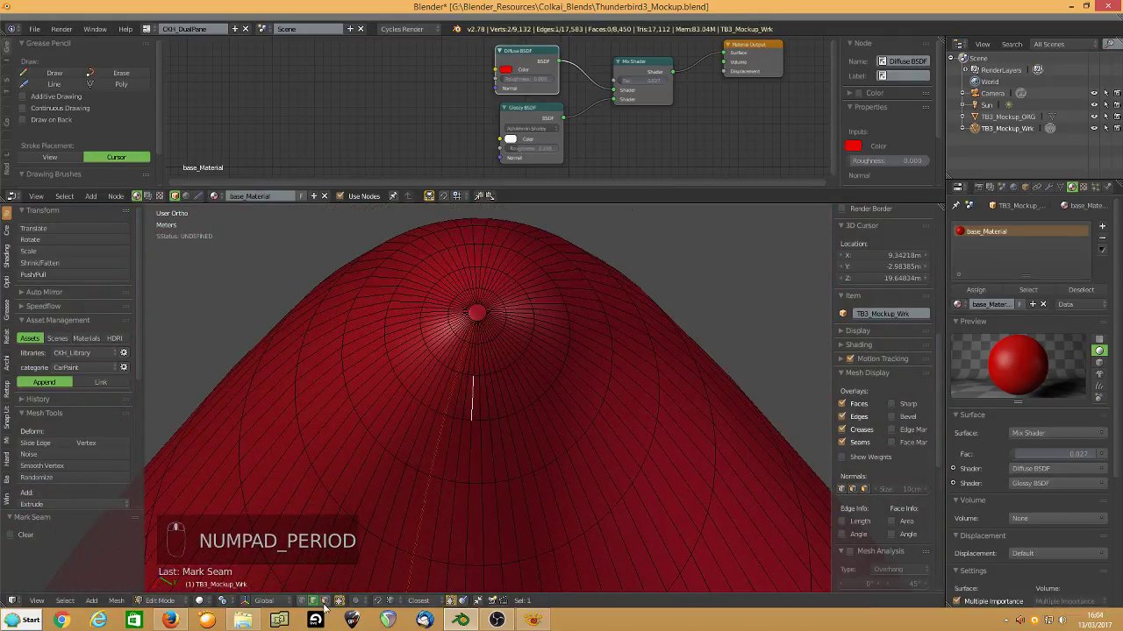
{"action": "right_click", "coordinate": [472, 313]}
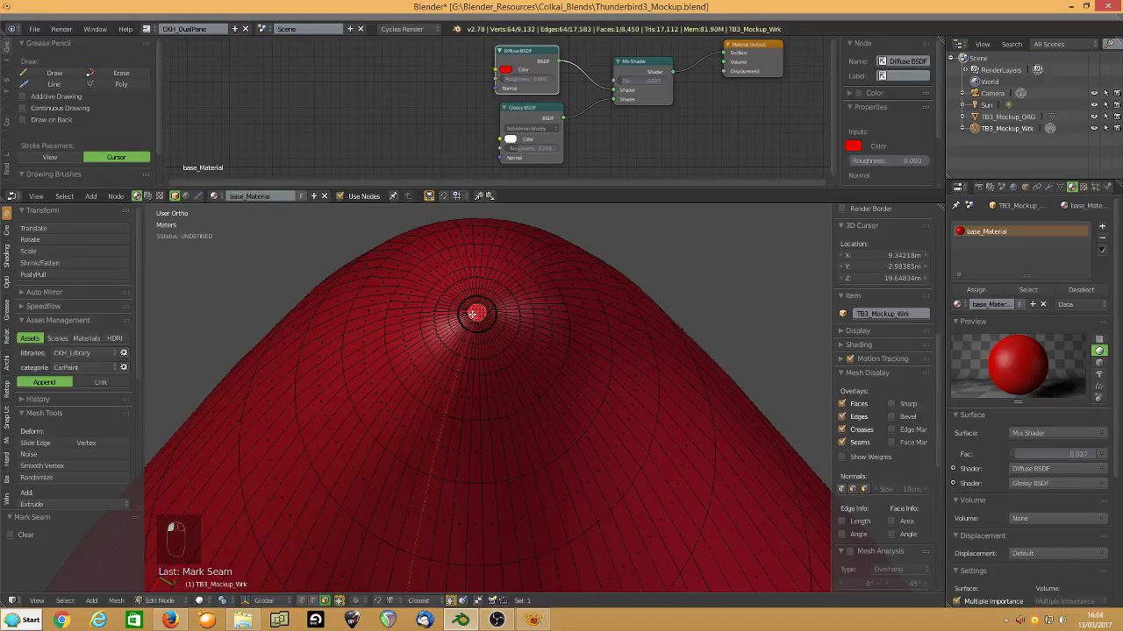
{"action": "key", "text": "shift+apostrophe"}
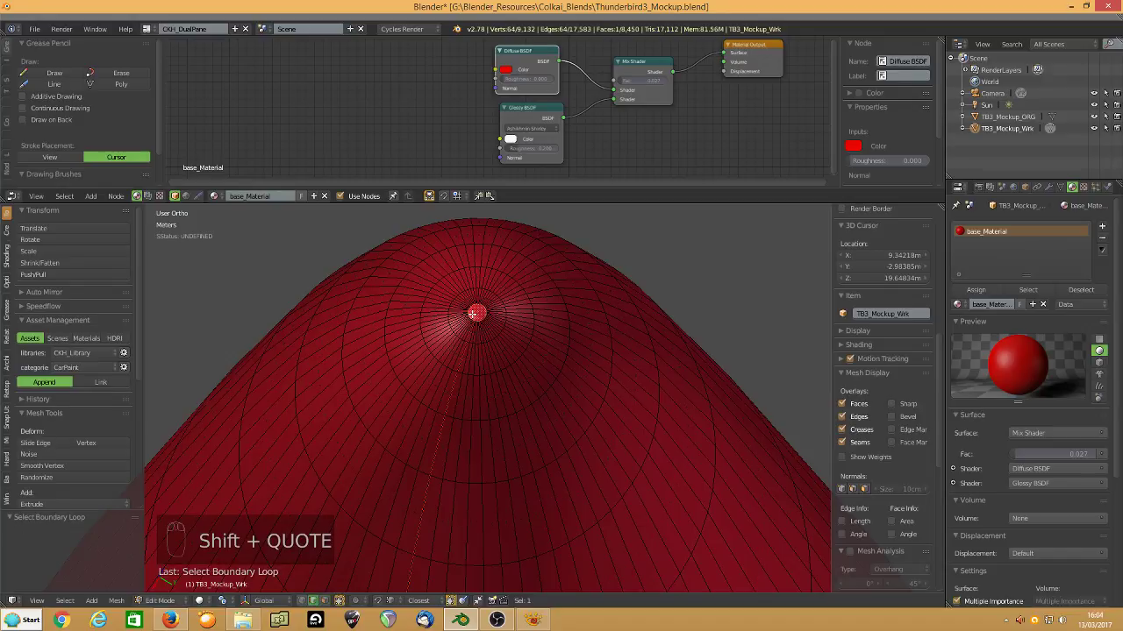
{"action": "key", "text": "ctrl+e"}
{"action": "left_click", "coordinate": [473, 313]}
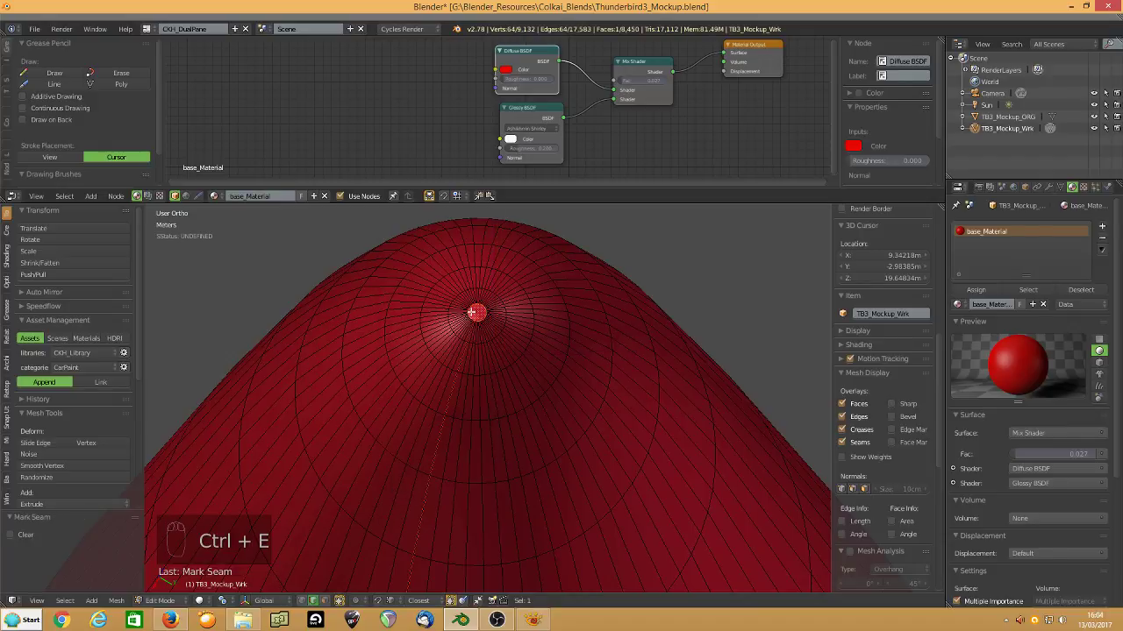
Add the edge loop where the body cylinder meets the underside of the collar ring to the selection and mark it as a seam.
{"action": "scroll", "coordinate": [419, 414], "scroll_direction": "down", "scroll_amount": 3}
{"action": "middle_click_drag", "start_coordinate": [429, 512], "coordinate": [458, 288], "text": "shift"}
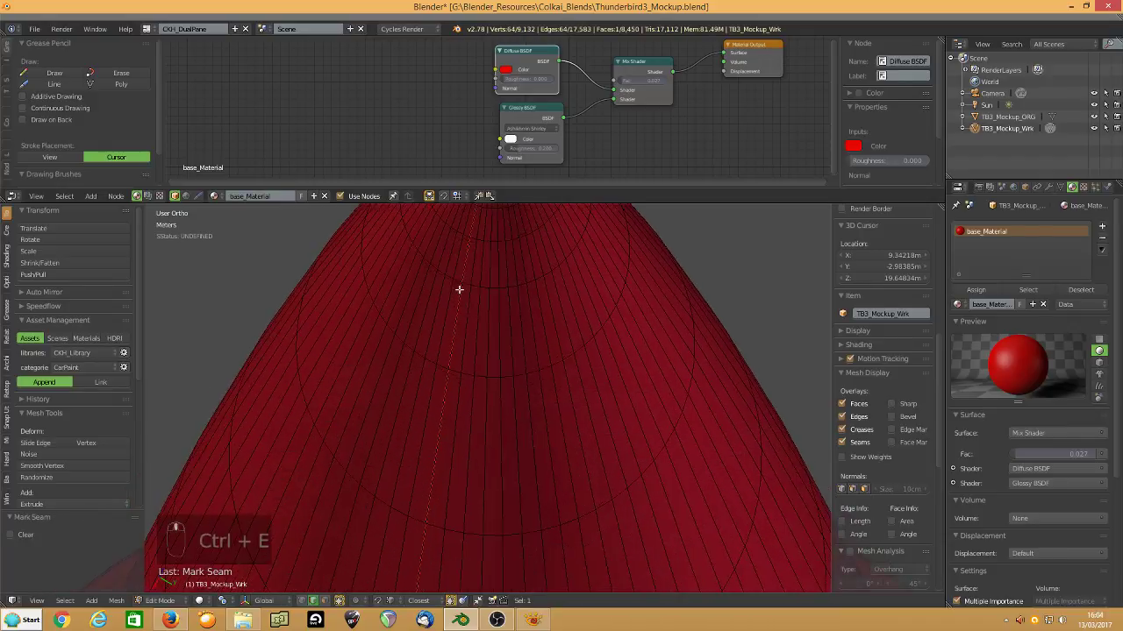
{"action": "scroll", "coordinate": [454, 378], "scroll_direction": "down", "scroll_amount": 4}
{"action": "middle_click_drag", "start_coordinate": [433, 532], "coordinate": [500, 343], "text": "shift"}
{"action": "scroll", "coordinate": [471, 447], "scroll_direction": "down", "scroll_amount": 3}
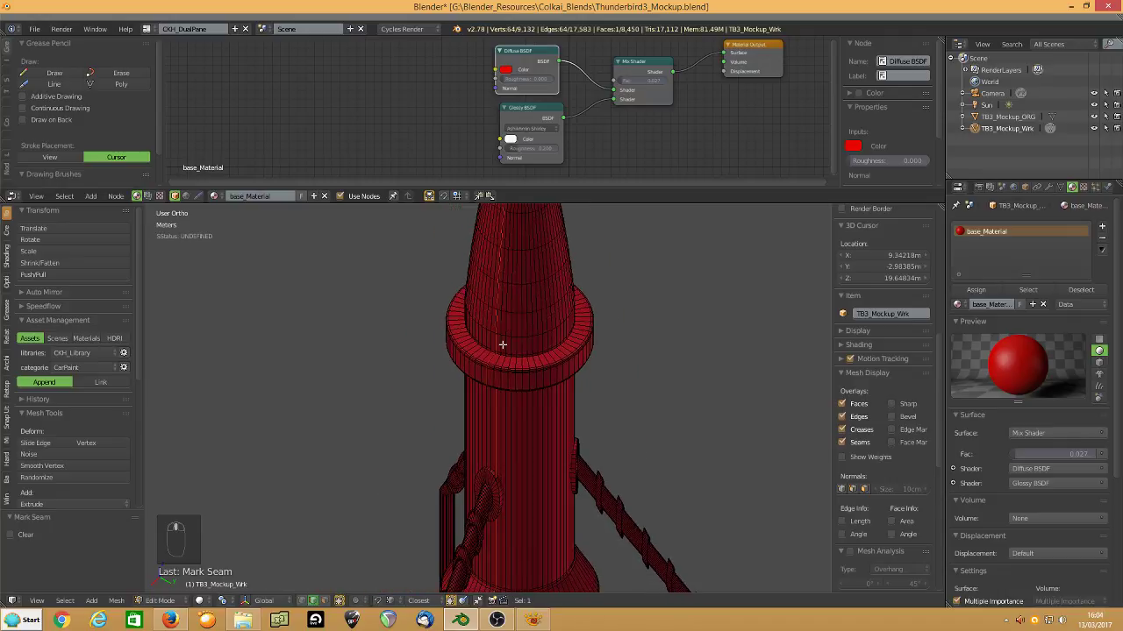
{"action": "scroll", "coordinate": [507, 355], "scroll_direction": "up", "scroll_amount": 5}
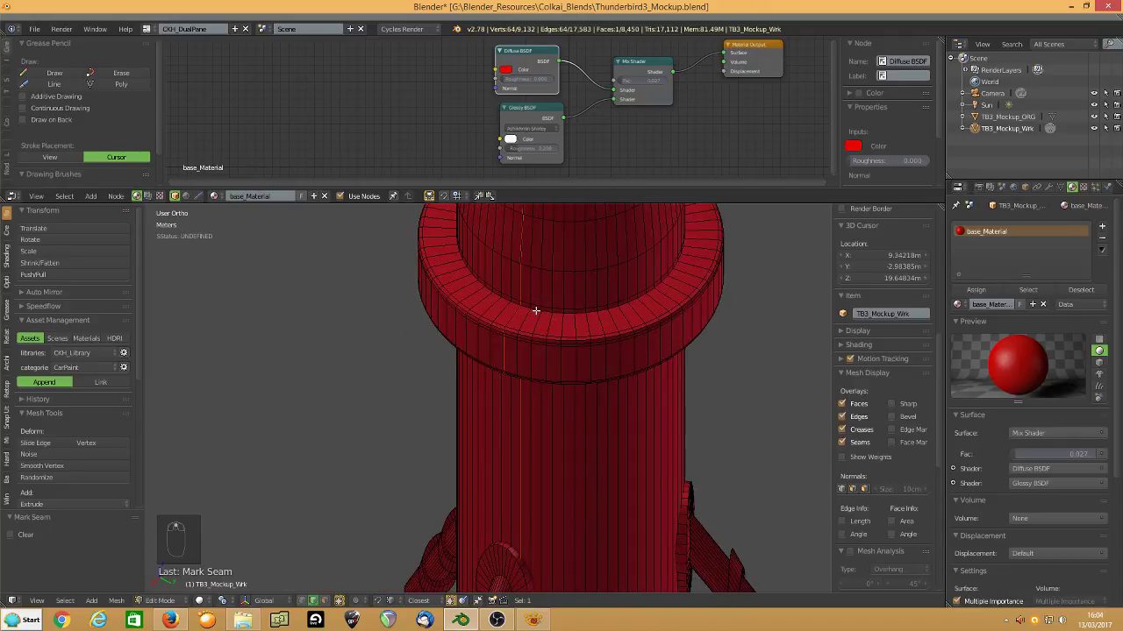
{"action": "middle_click_drag", "start_coordinate": [539, 313], "coordinate": [494, 310]}
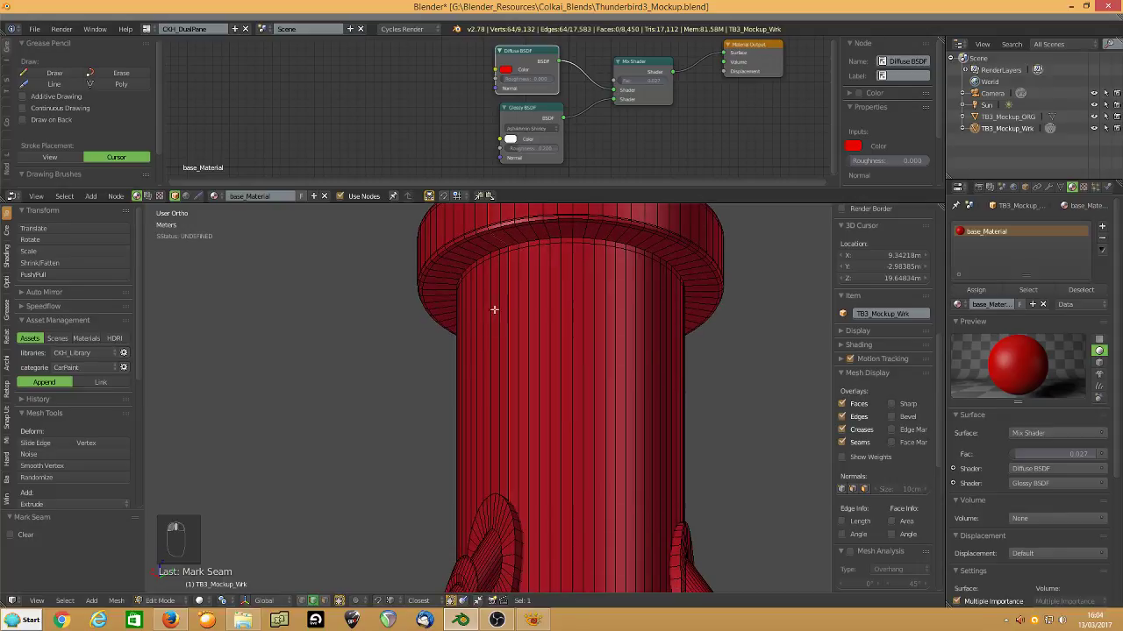
{"action": "right_click", "coordinate": [532, 239], "text": "alt+shift"}
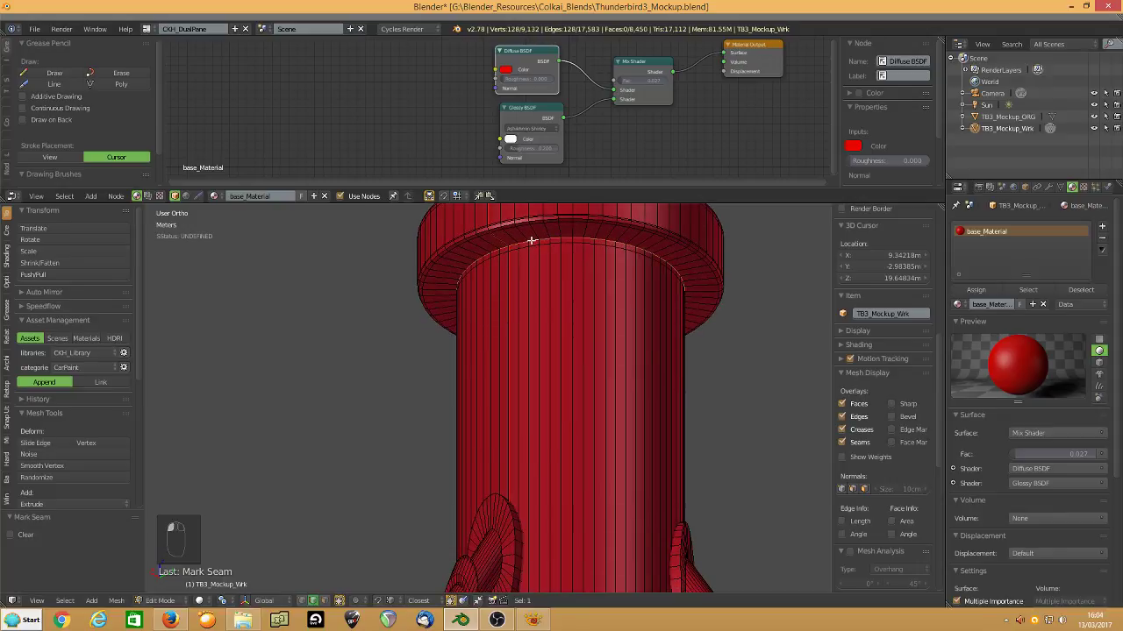
{"action": "key", "text": "ctrl+e"}
{"action": "left_click", "coordinate": [531, 240]}
Select the edge loop where the body cylinder meets the cone above the ribbed section and mark it as a seam.
{"action": "middle_click_drag", "start_coordinate": [516, 454], "coordinate": [474, 465], "text": "shift"}
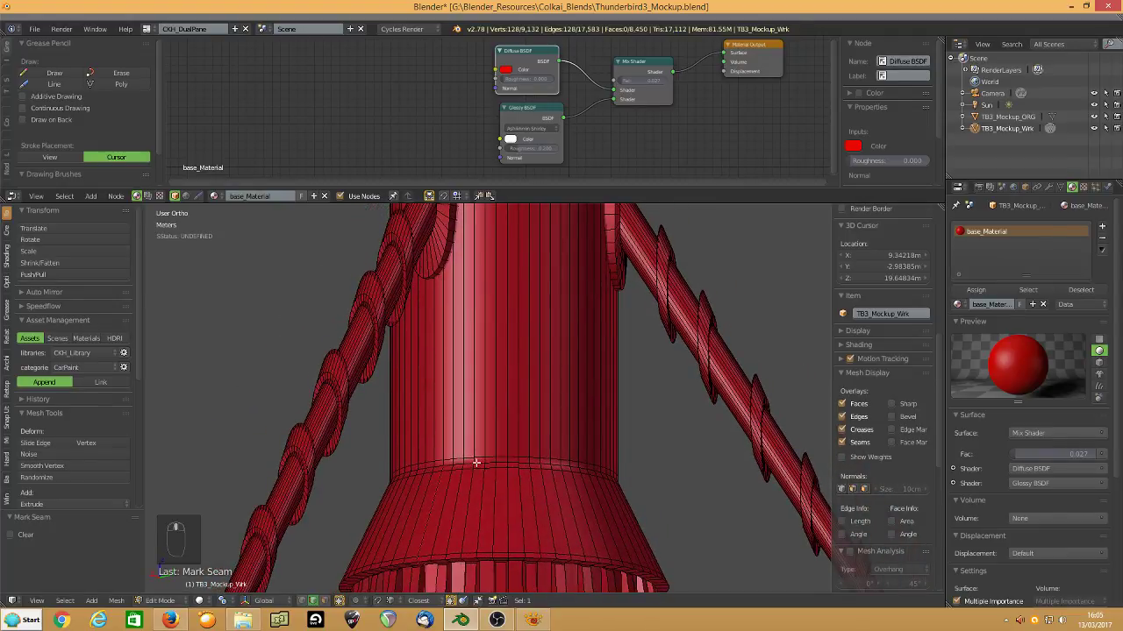
{"action": "right_click", "coordinate": [479, 462], "text": "alt"}
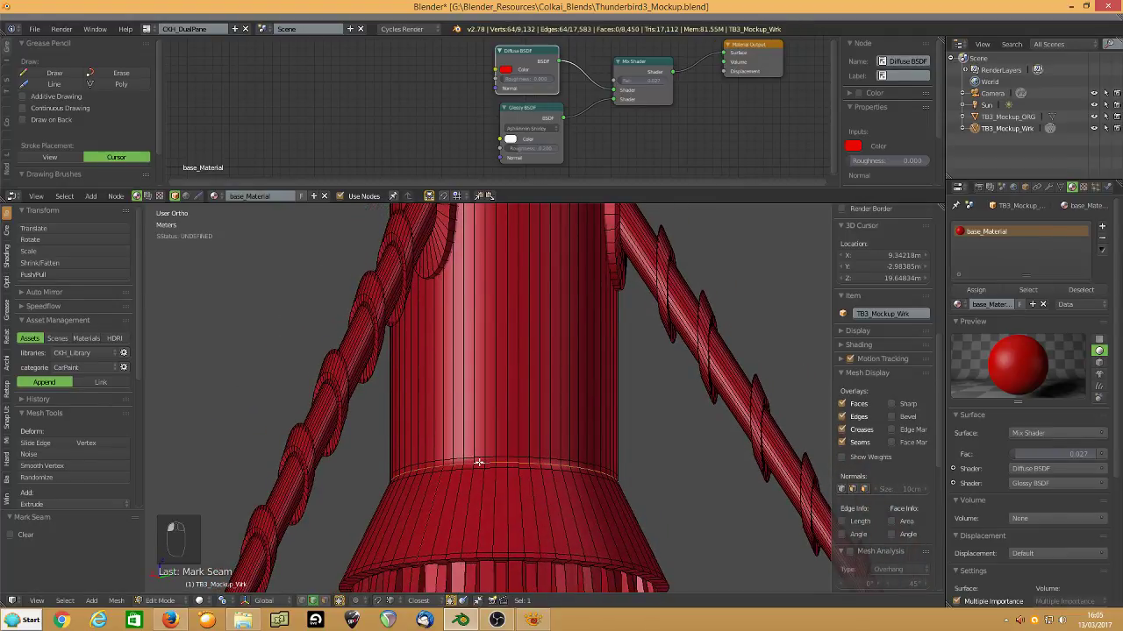
{"action": "key", "text": "ctrl+e"}
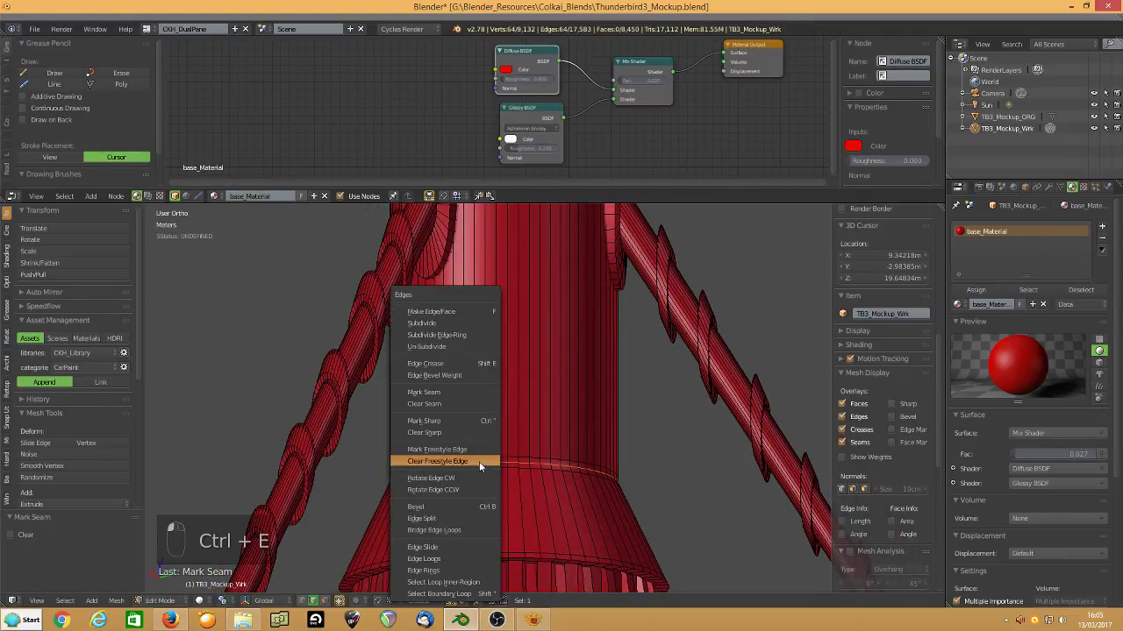
{"action": "left_click", "coordinate": [446, 392]}
Switch to XnView to examine the ribbed section and collars in the reference image TB3_mecha3.png, and return to Blender.
{"action": "middle_click_drag", "start_coordinate": [464, 513], "coordinate": [466, 321]}
{"action": "left_click", "coordinate": [533, 620]}
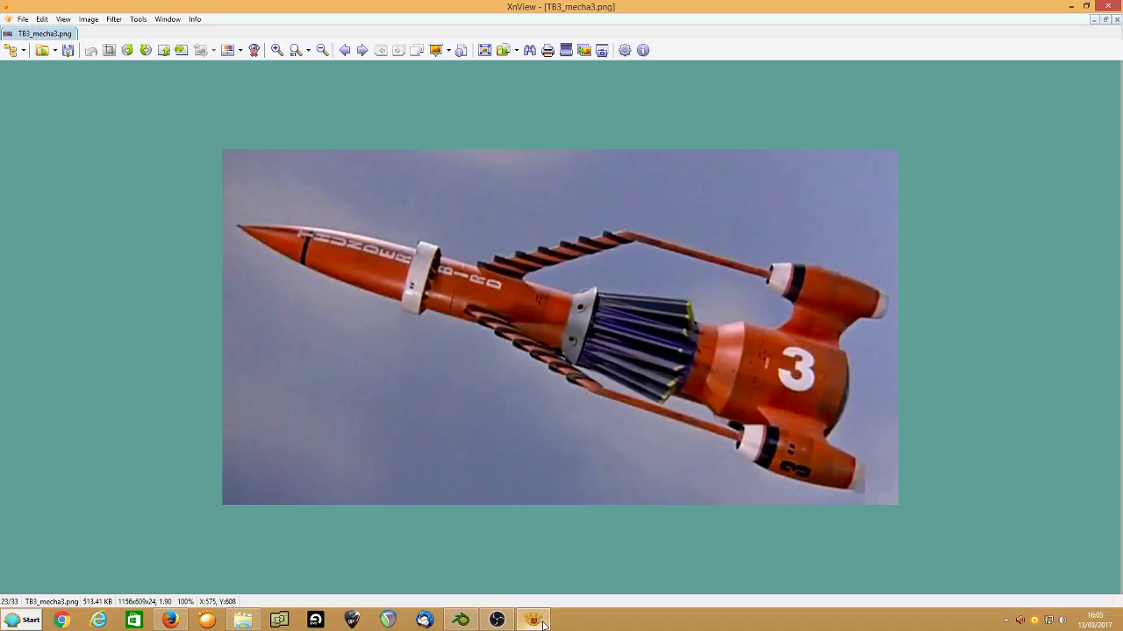
{"action": "left_click", "coordinate": [460, 620]}
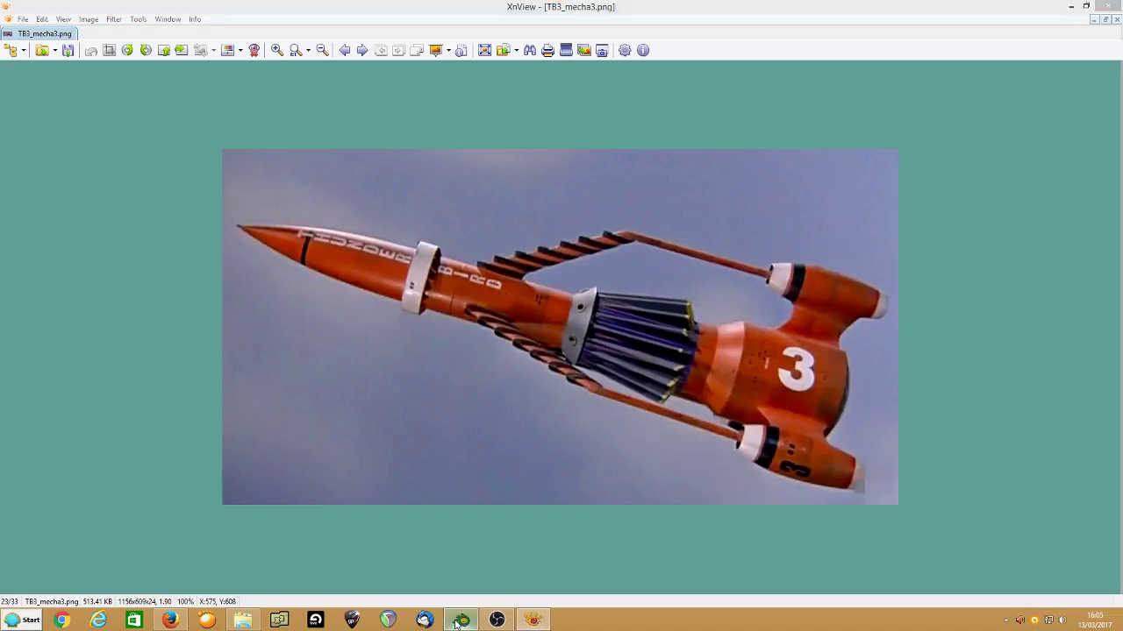
Select the face loop under the cone's rim, convert it to boundary edges, keep the inner loop at the rib tops and mark it as a seam.
{"action": "middle_click_drag", "start_coordinate": [503, 423], "coordinate": [486, 275]}
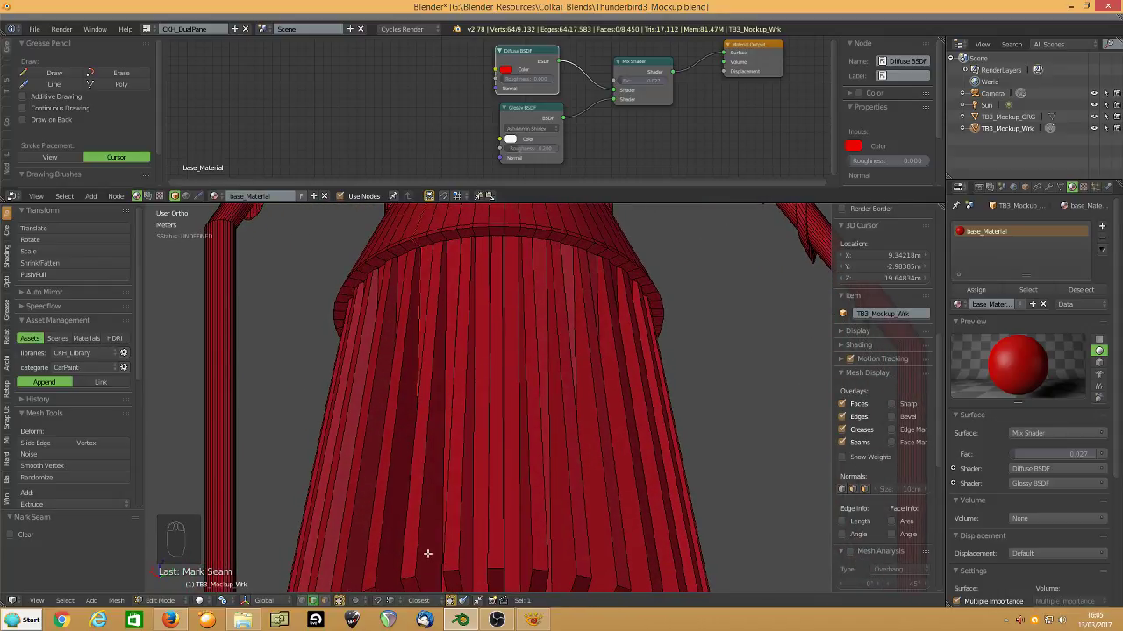
{"action": "scroll", "coordinate": [882, 395], "scroll_direction": "down", "scroll_amount": 4}
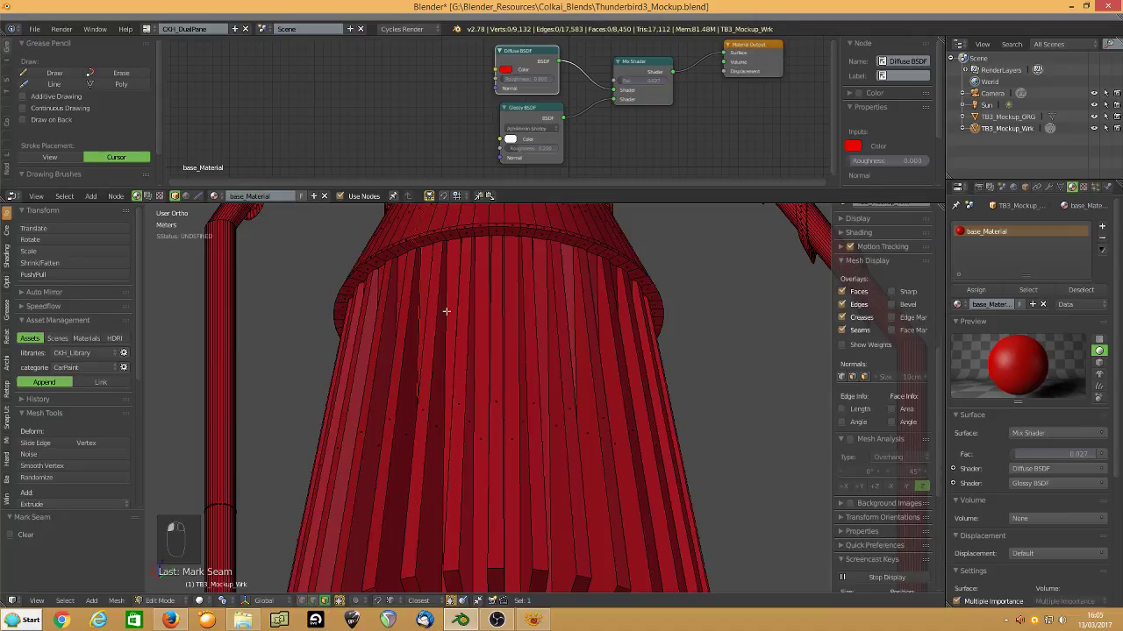
{"action": "right_click", "coordinate": [463, 237], "text": "alt"}
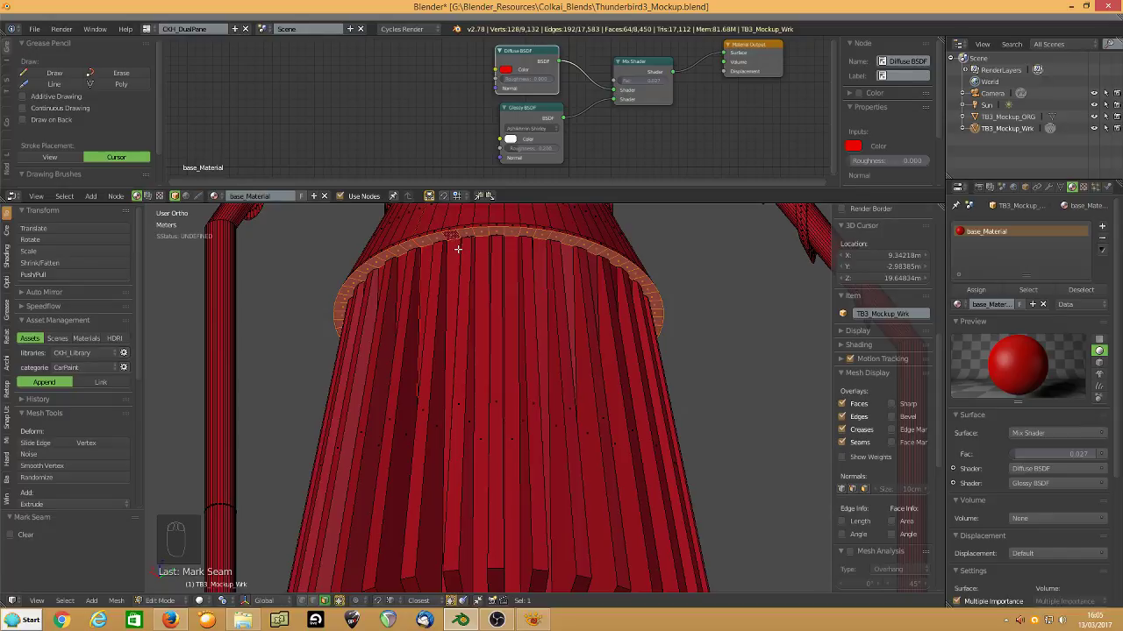
{"action": "key", "text": "shift+apostrophe"}
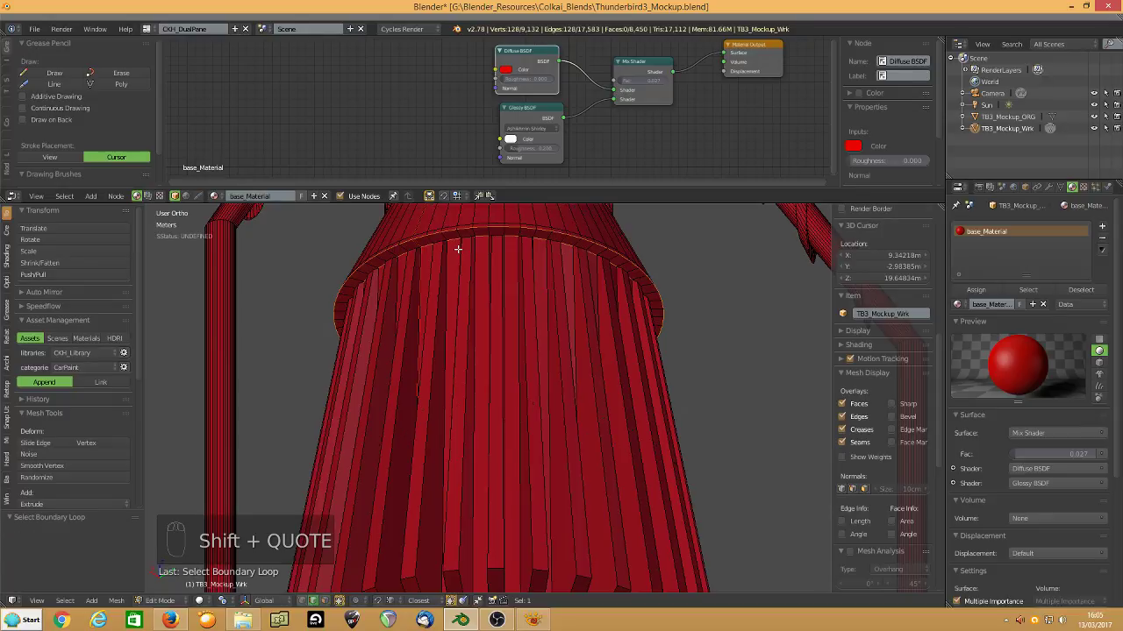
{"action": "key", "text": "ctrl+e"}
{"action": "left_click", "coordinate": [427, 310]}
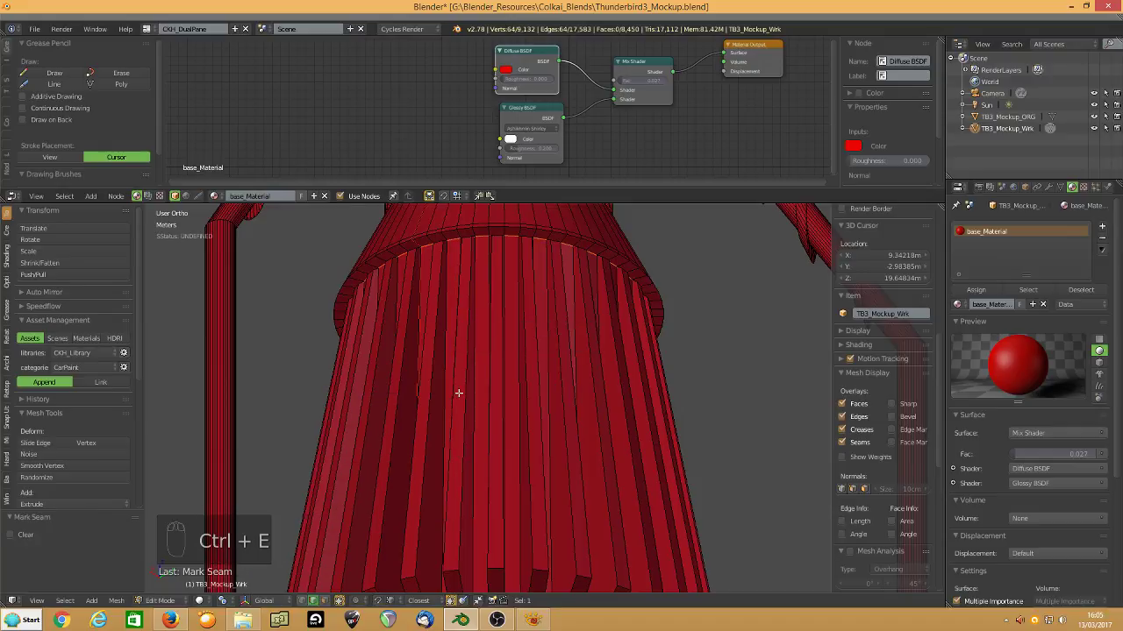
Select the face loop below the ribs, convert it to boundary edges, keep the loop where the ribs meet the neck and mark it as a seam.
{"action": "middle_click_drag", "start_coordinate": [488, 433], "coordinate": [494, 283]}
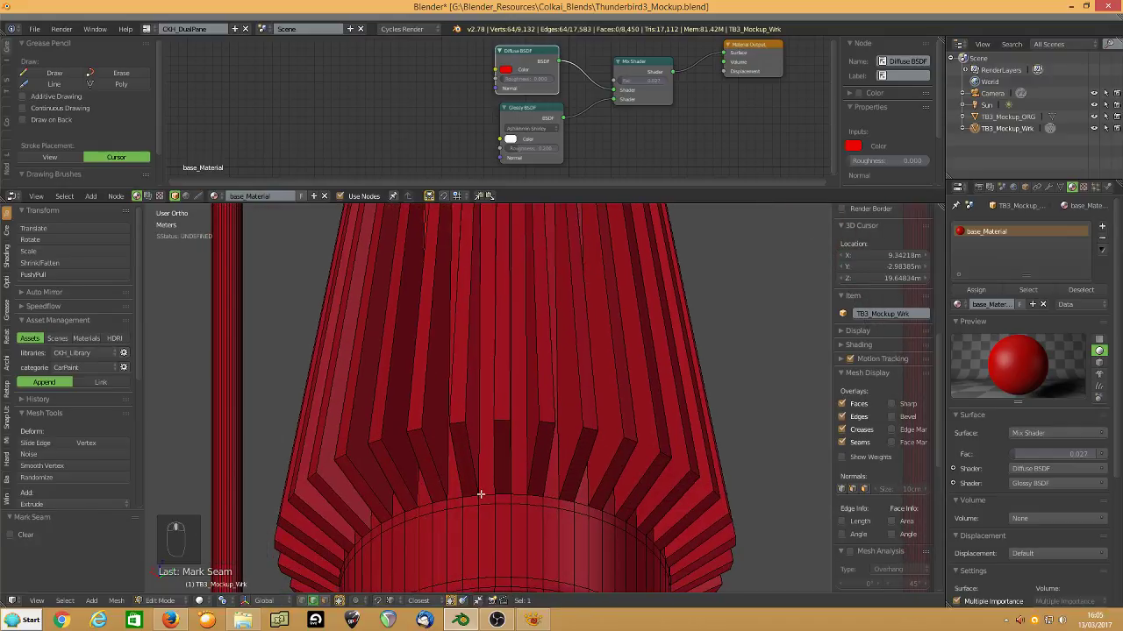
{"action": "right_click", "coordinate": [482, 493]}
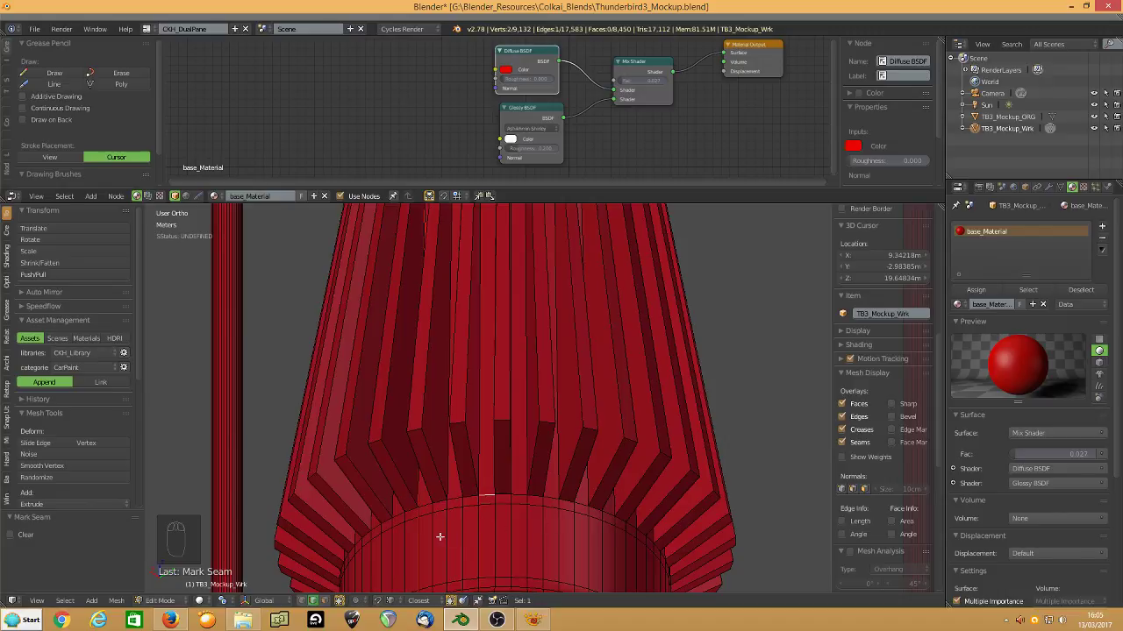
{"action": "left_click", "coordinate": [326, 601]}
{"action": "right_click", "coordinate": [456, 506], "text": "alt"}
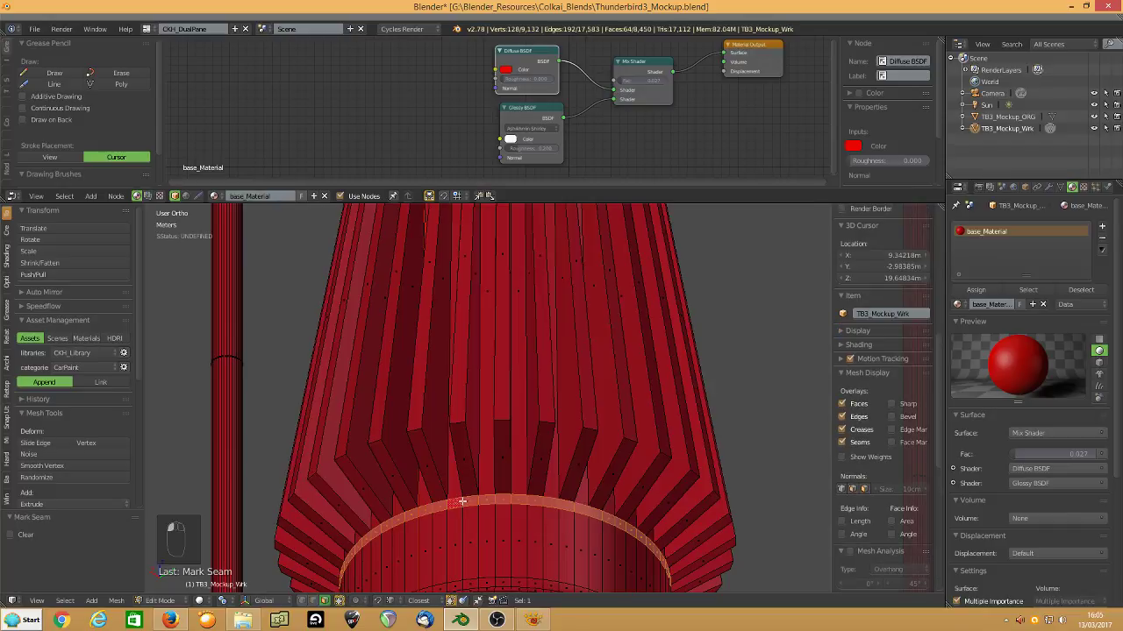
{"action": "key", "text": "shift+apostrophe"}
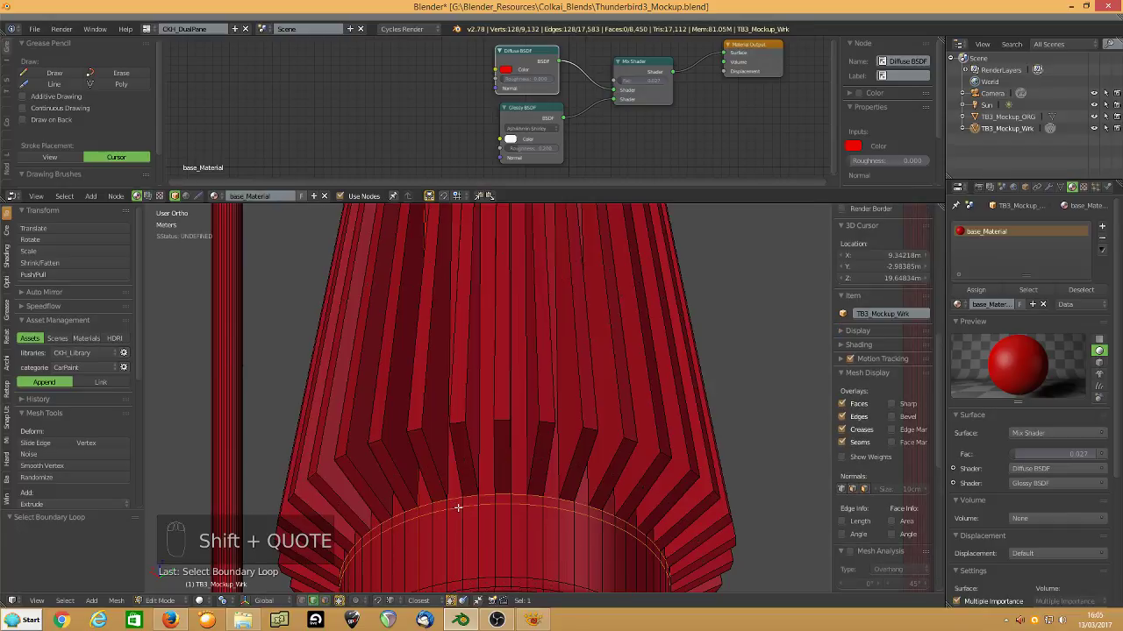
{"action": "right_click", "coordinate": [456, 507], "text": "alt"}
{"action": "key", "text": "ctrl+e"}
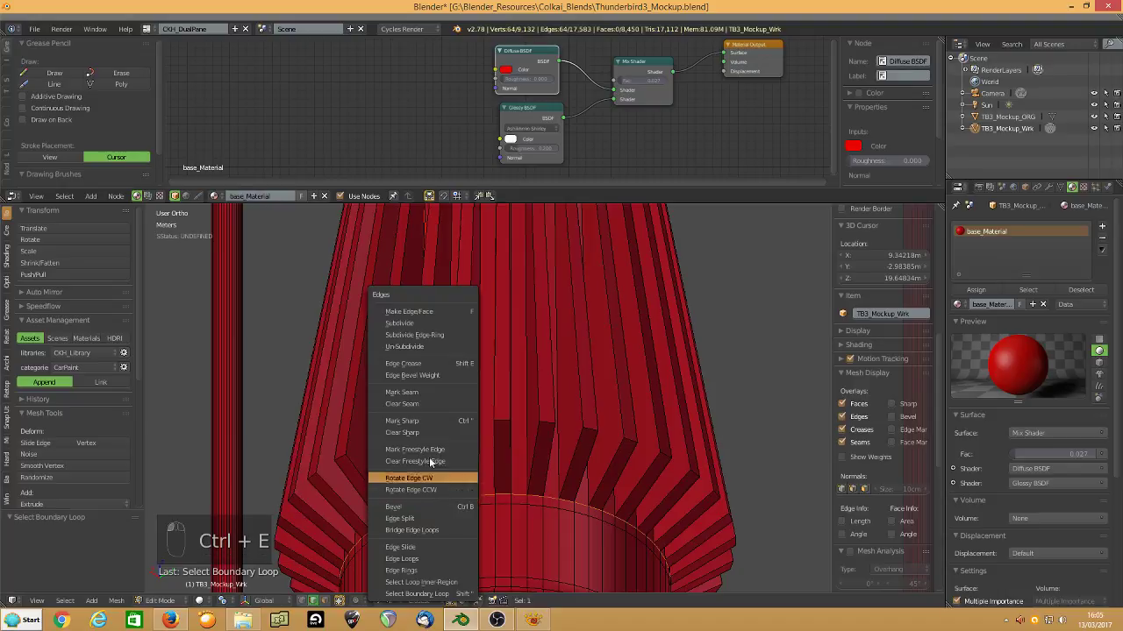
{"action": "left_click", "coordinate": [436, 400]}
{"action": "scroll", "coordinate": [479, 475], "scroll_direction": "down", "scroll_amount": 5}
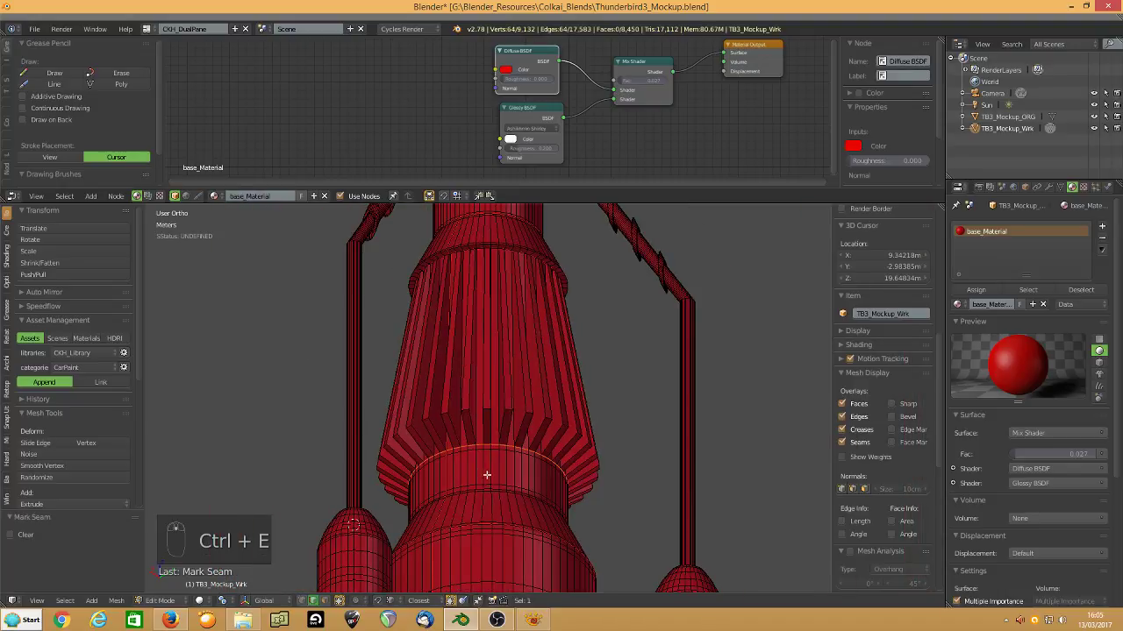
Select the edge loops where the three strut rods meet the tops of the engine pods and mark them as seams.
{"action": "middle_click_drag", "start_coordinate": [484, 470], "coordinate": [340, 477]}
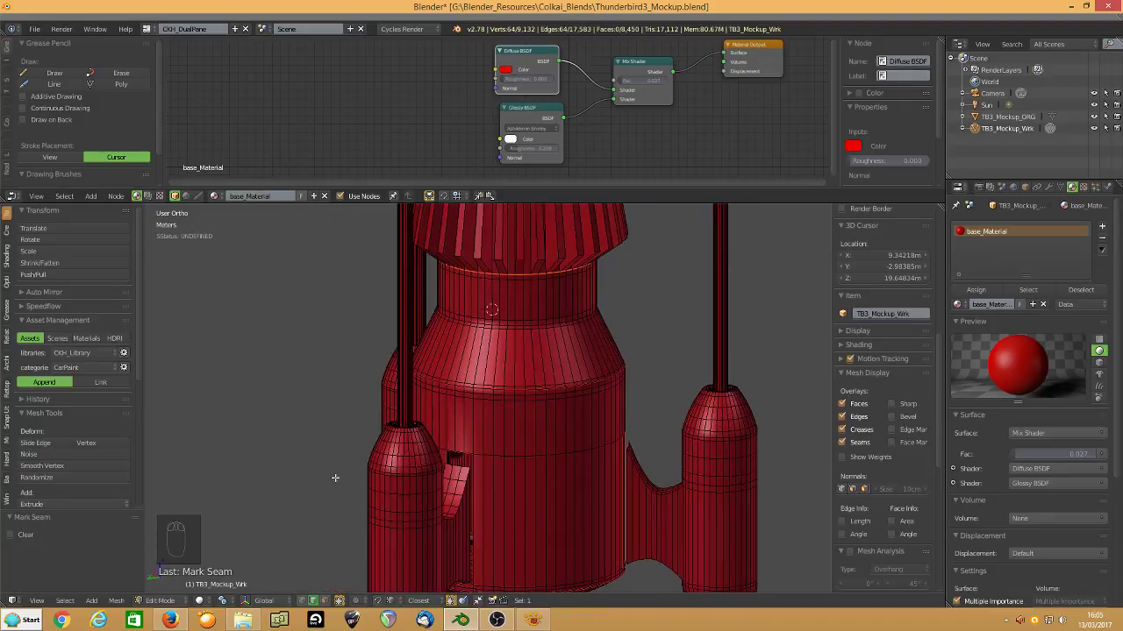
{"action": "scroll", "coordinate": [437, 487], "scroll_direction": "up", "scroll_amount": 5}
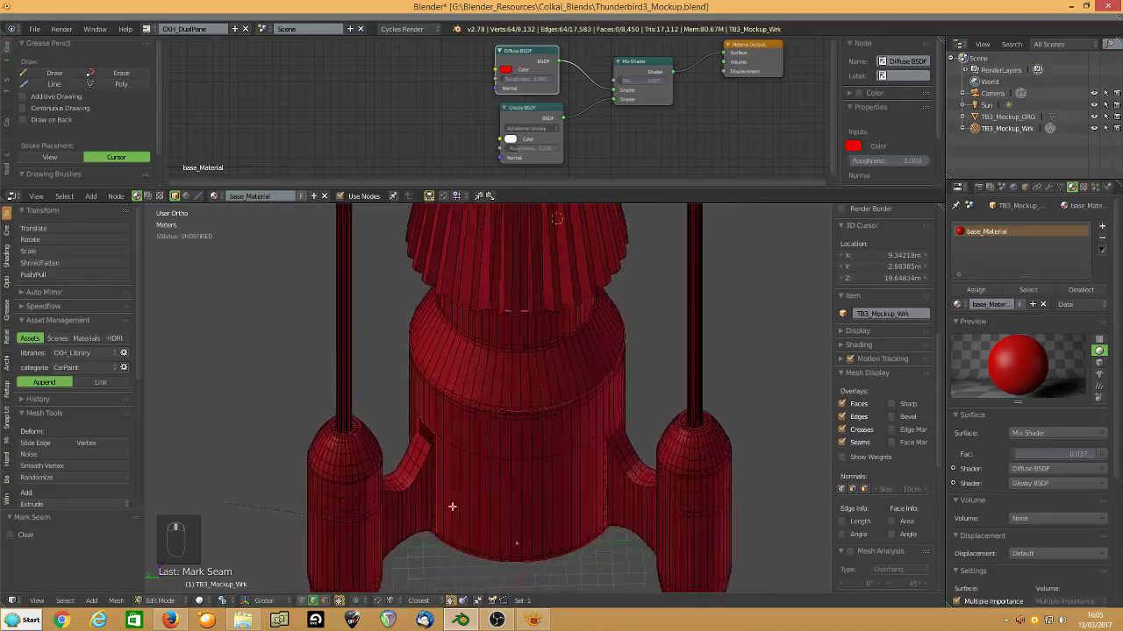
{"action": "scroll", "coordinate": [485, 419], "scroll_direction": "up", "scroll_amount": 3}
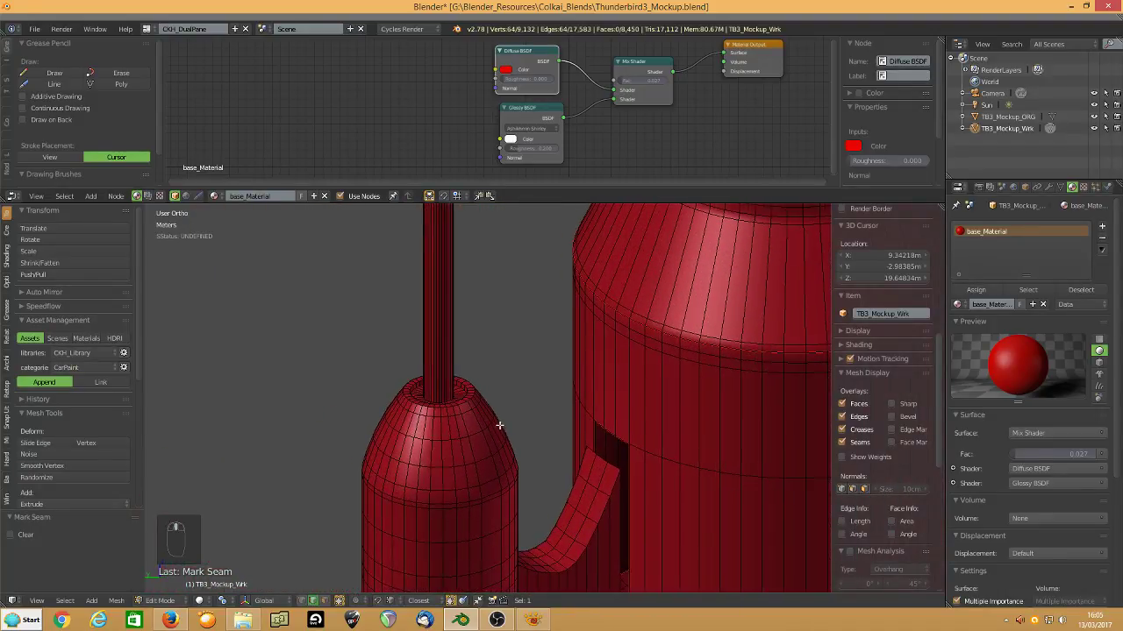
{"action": "scroll", "coordinate": [531, 443], "scroll_direction": "down", "scroll_amount": 2}
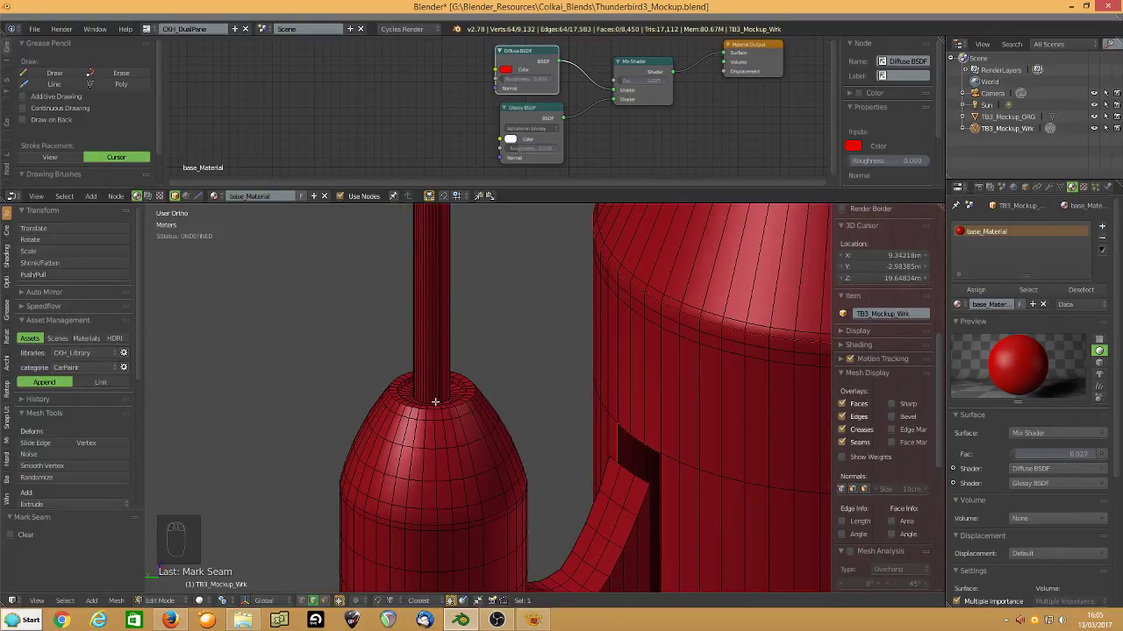
{"action": "scroll", "coordinate": [435, 402], "scroll_direction": "up", "scroll_amount": 3}
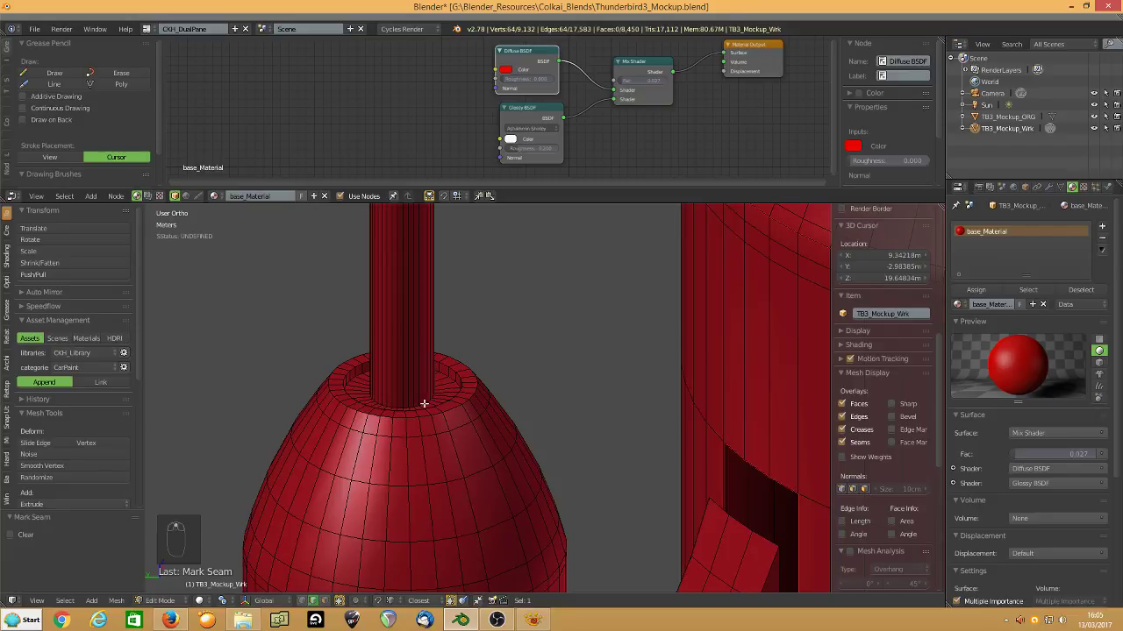
{"action": "left_click", "coordinate": [423, 403]}
{"action": "middle_click_drag", "start_coordinate": [640, 442], "coordinate": [213, 497]}
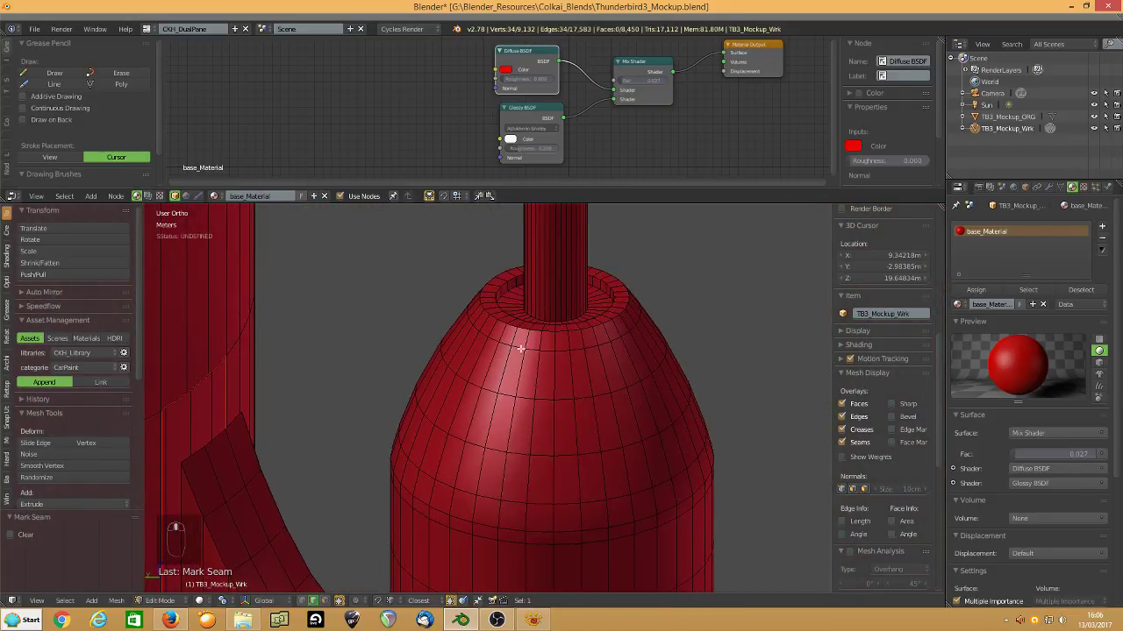
{"action": "left_click", "coordinate": [560, 332], "text": "alt+shift"}
{"action": "middle_click_drag", "start_coordinate": [618, 362], "coordinate": [532, 404]}
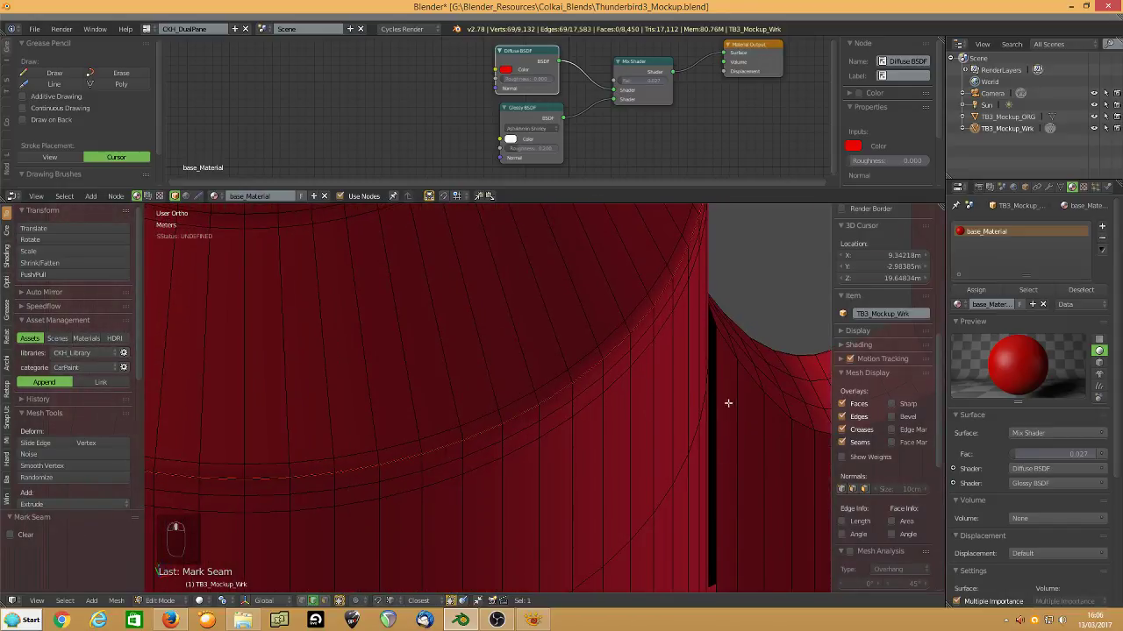
{"action": "middle_click_drag", "start_coordinate": [728, 403], "coordinate": [387, 396]}
{"action": "middle_click_drag", "start_coordinate": [497, 308], "coordinate": [469, 396]}
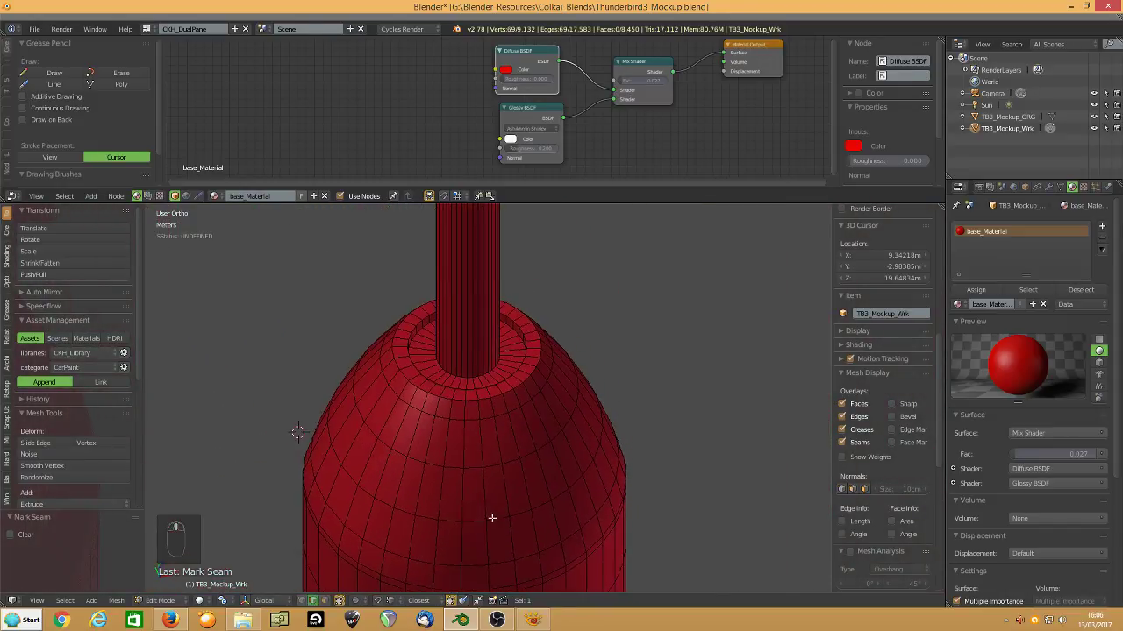
{"action": "right_click", "coordinate": [470, 377], "text": "alt+shift"}
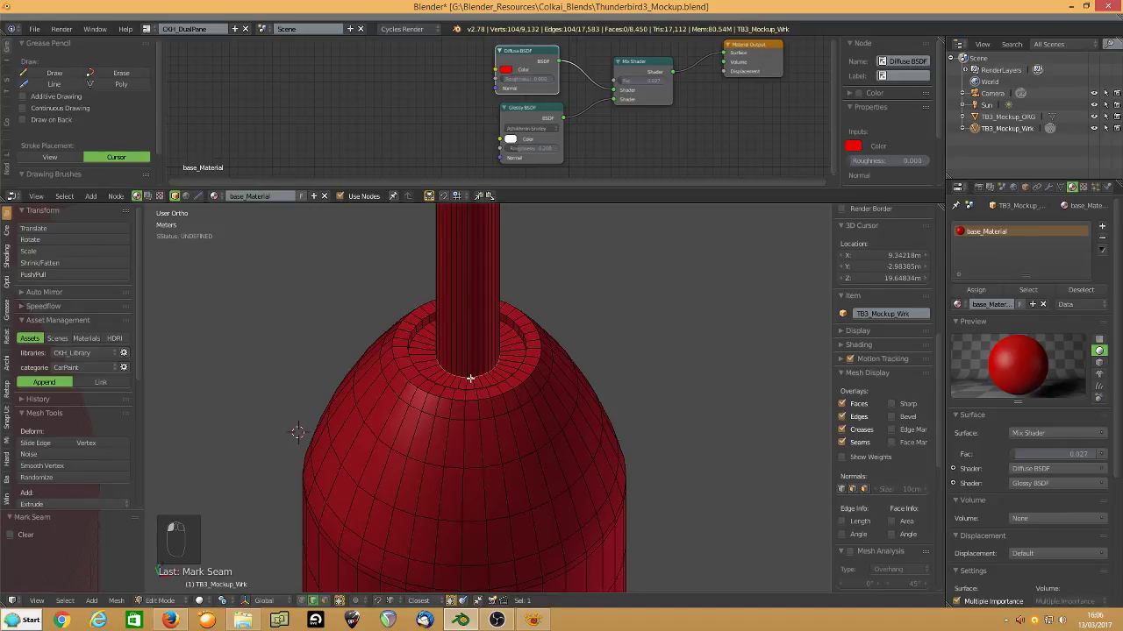
{"action": "key", "text": "ctrl+e"}
{"action": "left_click", "coordinate": [470, 378]}
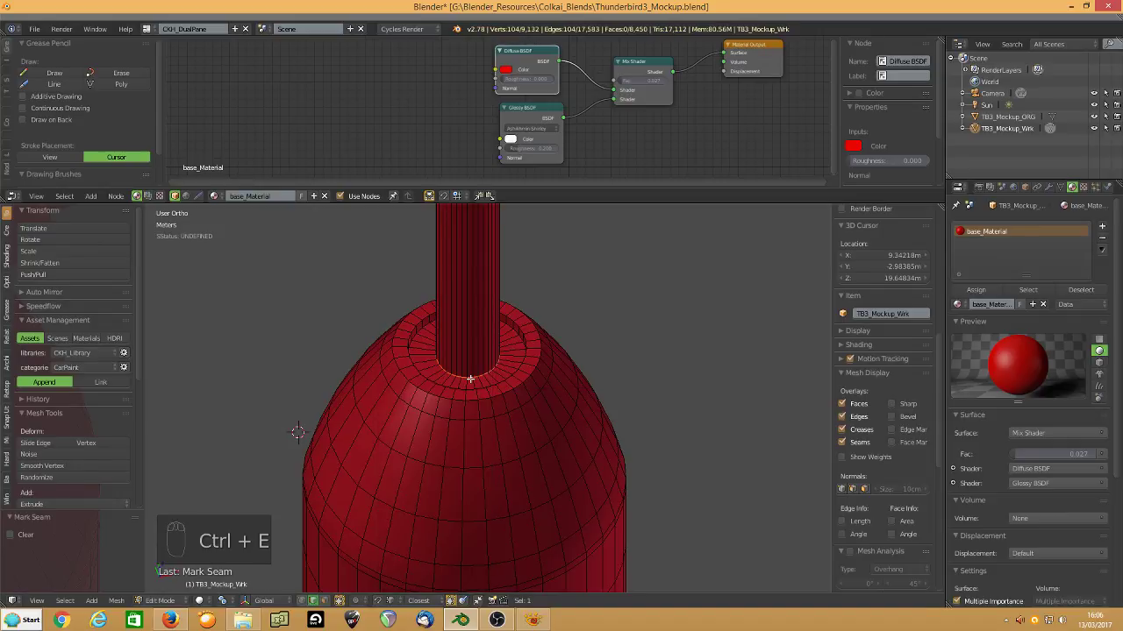
Select the linked geometry of the three strut rods above the engine pods and hide it.
{"action": "scroll", "coordinate": [468, 378], "scroll_direction": "down", "scroll_amount": 6}
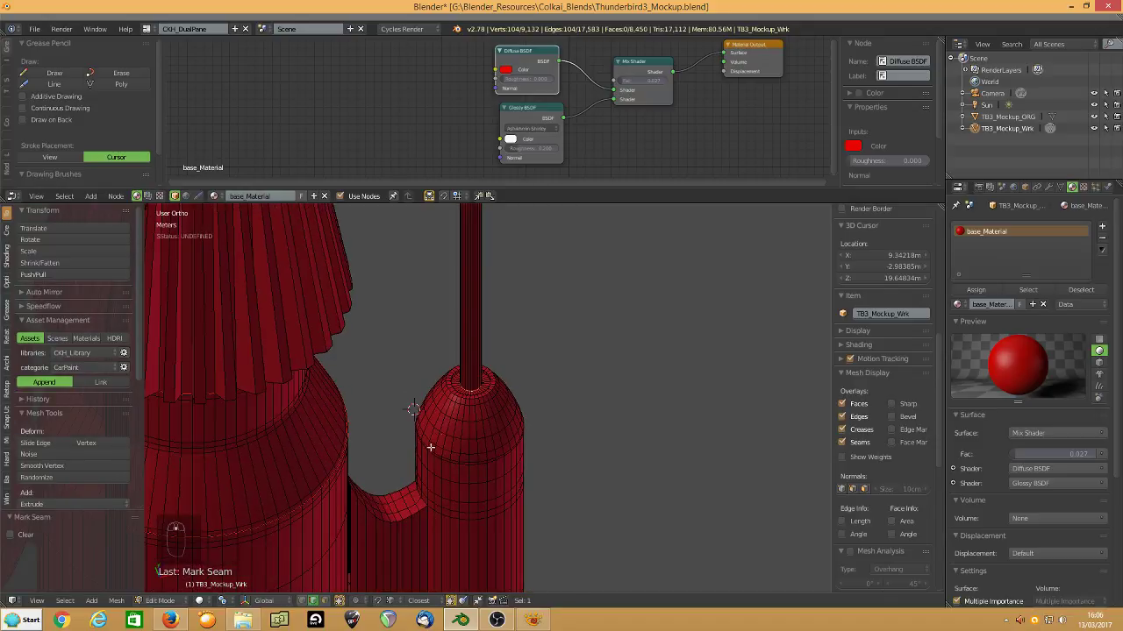
{"action": "middle_click_drag", "start_coordinate": [388, 461], "coordinate": [333, 386], "text": "shift"}
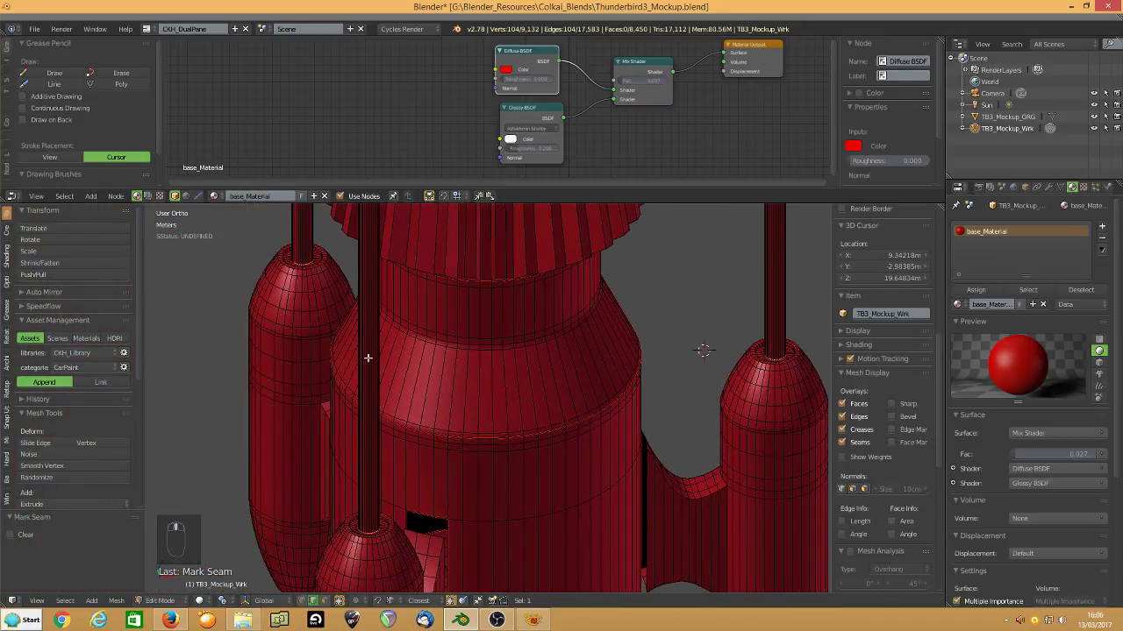
{"action": "left_click", "coordinate": [368, 395]}
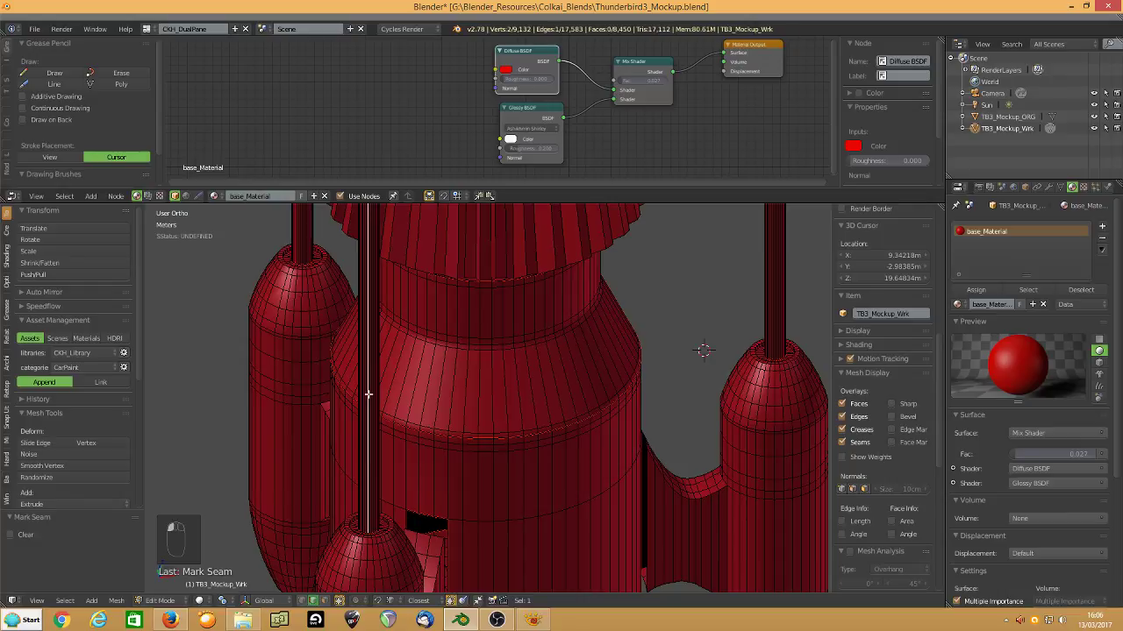
{"action": "key", "text": "l"}
{"action": "key", "text": "l"}
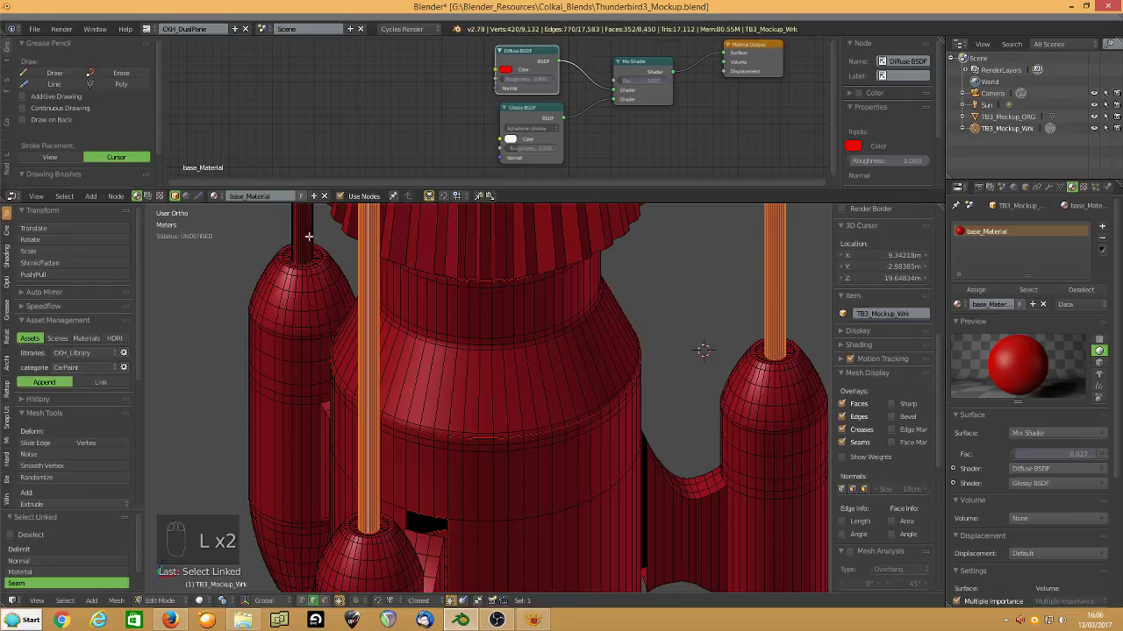
{"action": "key", "text": "l"}
{"action": "key", "text": "h"}
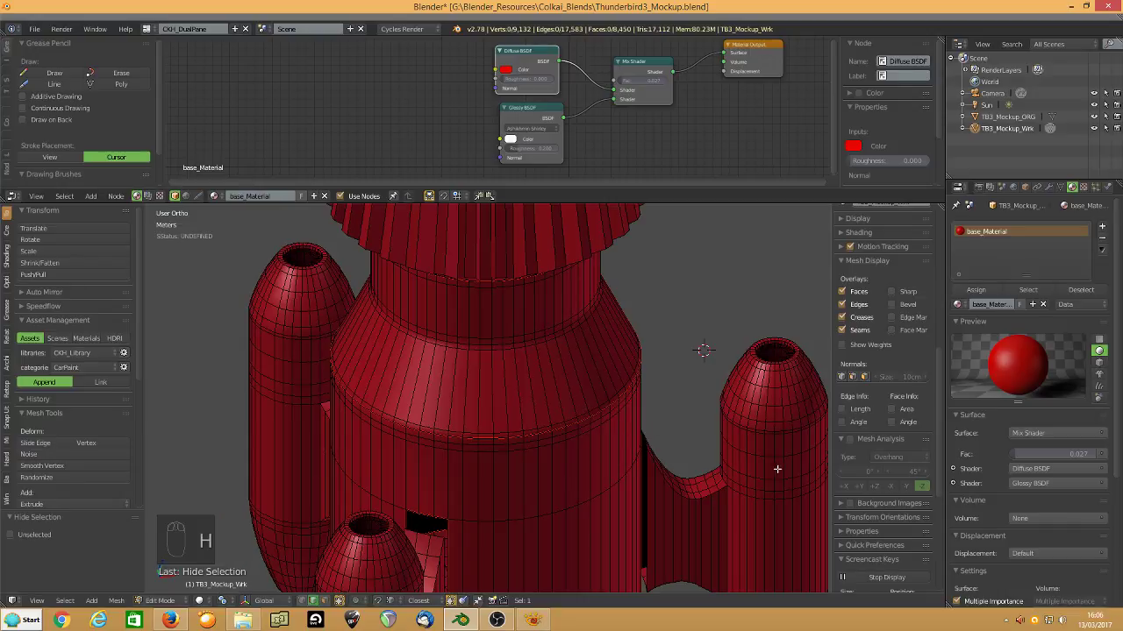
Select the lengthwise edge loop along the upper side of each of the three pod arms and mark them as seams.
{"action": "left_click", "coordinate": [708, 478], "text": "alt"}
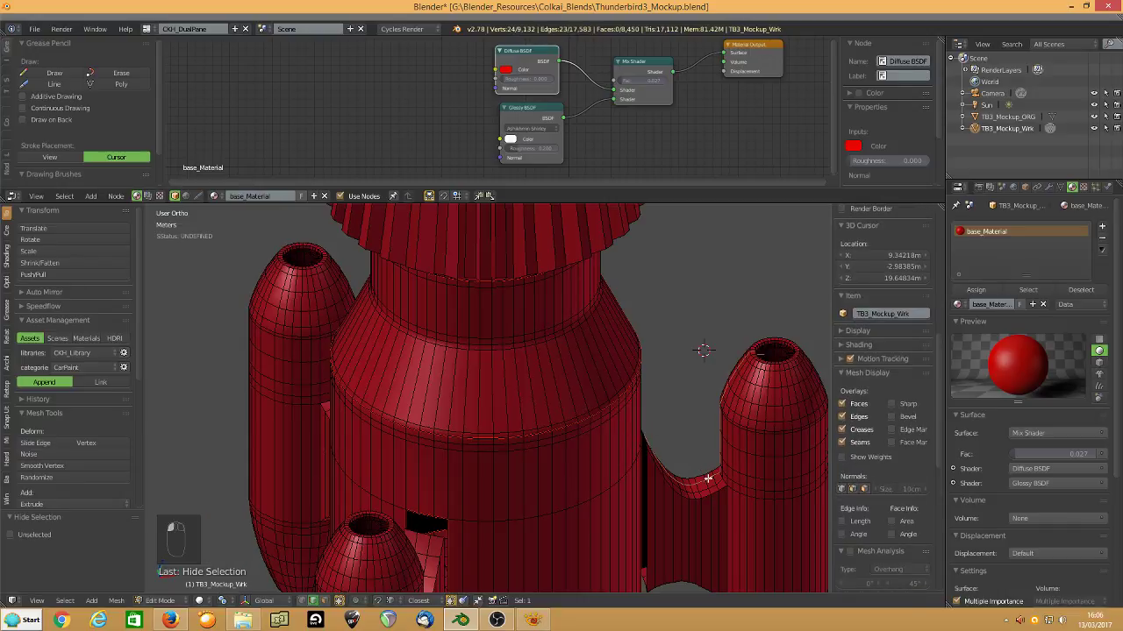
{"action": "middle_click_drag", "start_coordinate": [351, 367], "coordinate": [343, 414]}
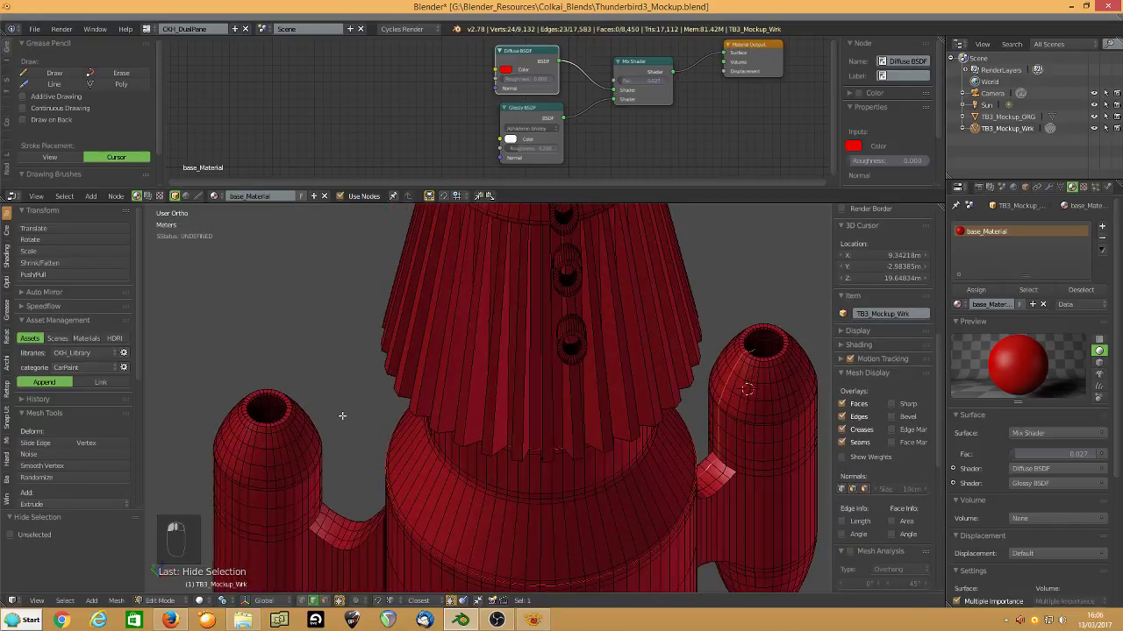
{"action": "left_click", "coordinate": [344, 527], "text": "alt+shift"}
{"action": "middle_click_drag", "start_coordinate": [345, 527], "coordinate": [466, 482]}
{"action": "left_click", "coordinate": [564, 481], "text": "alt+shift"}
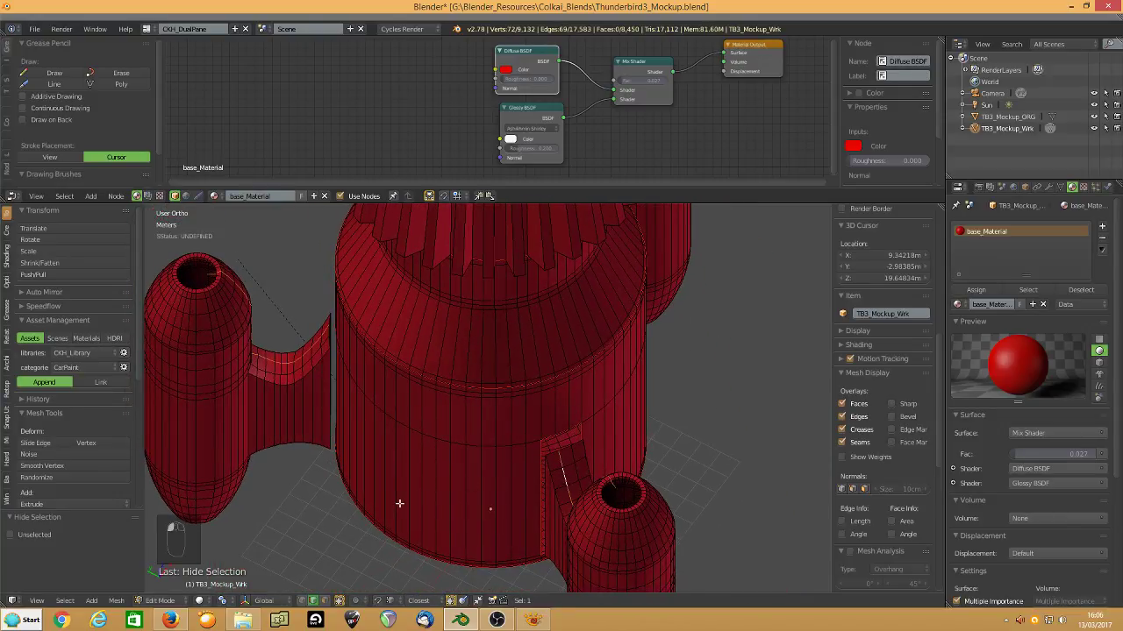
{"action": "key", "text": "ctrl+e"}
{"action": "left_click", "coordinate": [342, 393]}
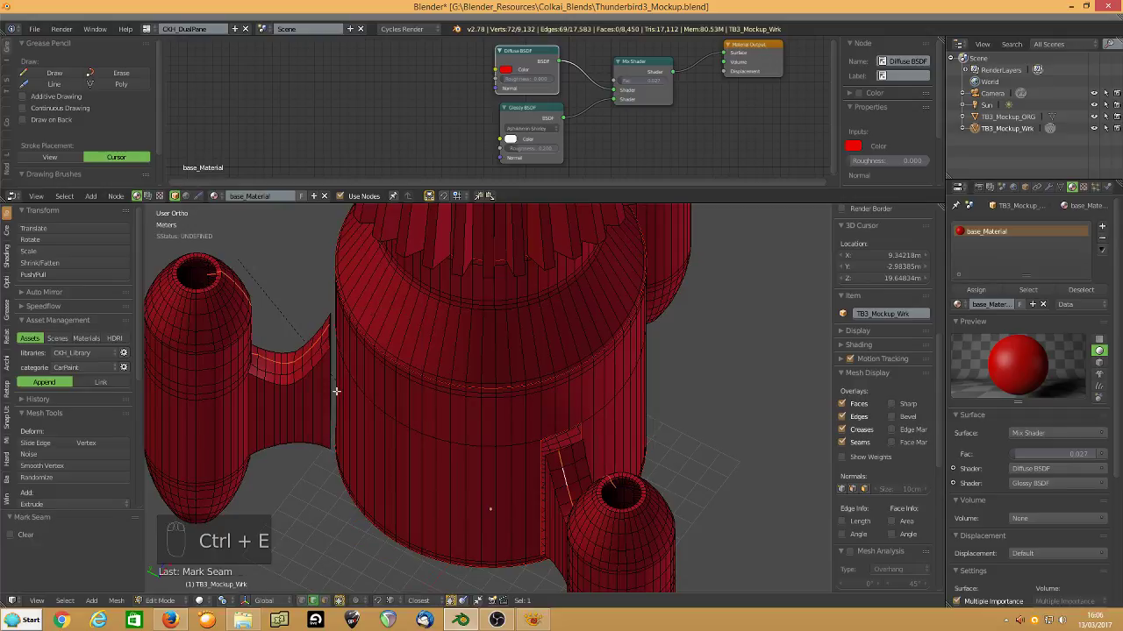
From the bottom view, select the lengthwise edge loop under each of the three pod arms and mark them as seams.
{"action": "mouse_move", "coordinate": [337, 392]}
{"action": "middle_mouse_down"}
{"action": "mouse_move", "coordinate": [364, 476]}
{"action": "mouse_move", "coordinate": [330, 372]}
{"action": "middle_mouse_up"}
{"action": "key", "text": "ctrl+KP_7"}
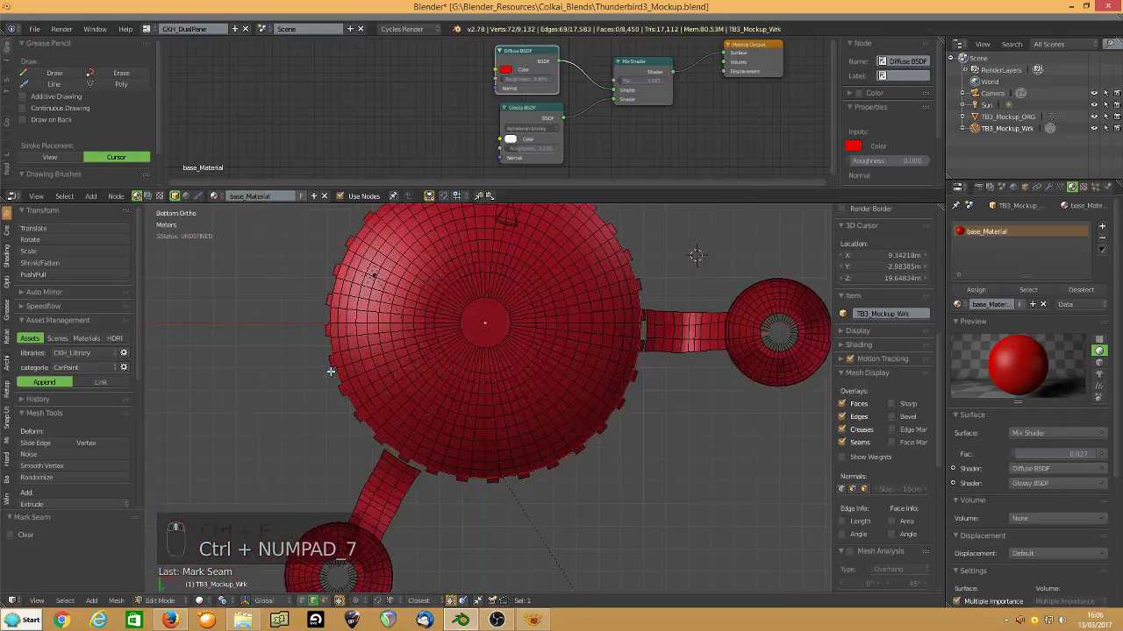
{"action": "scroll", "coordinate": [343, 379], "scroll_direction": "down", "scroll_amount": 2}
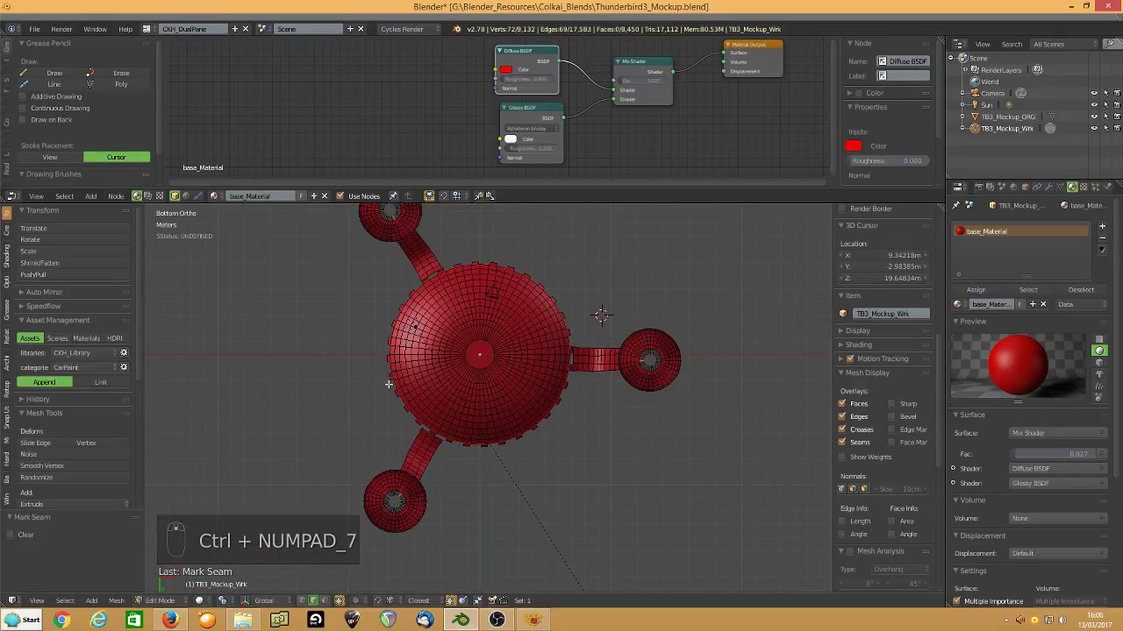
{"action": "right_click", "coordinate": [416, 443], "text": "alt"}
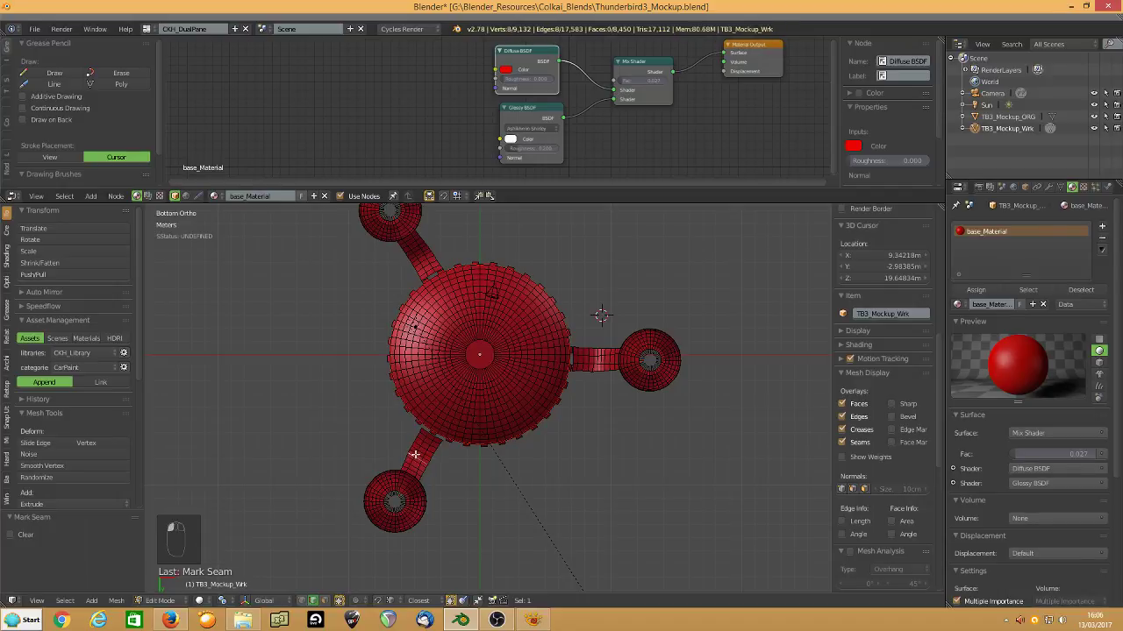
{"action": "right_click", "coordinate": [414, 454], "text": "alt"}
{"action": "middle_click_drag", "start_coordinate": [382, 333], "coordinate": [389, 398], "text": "shift"}
{"action": "scroll", "coordinate": [396, 383], "scroll_direction": "up", "scroll_amount": 2}
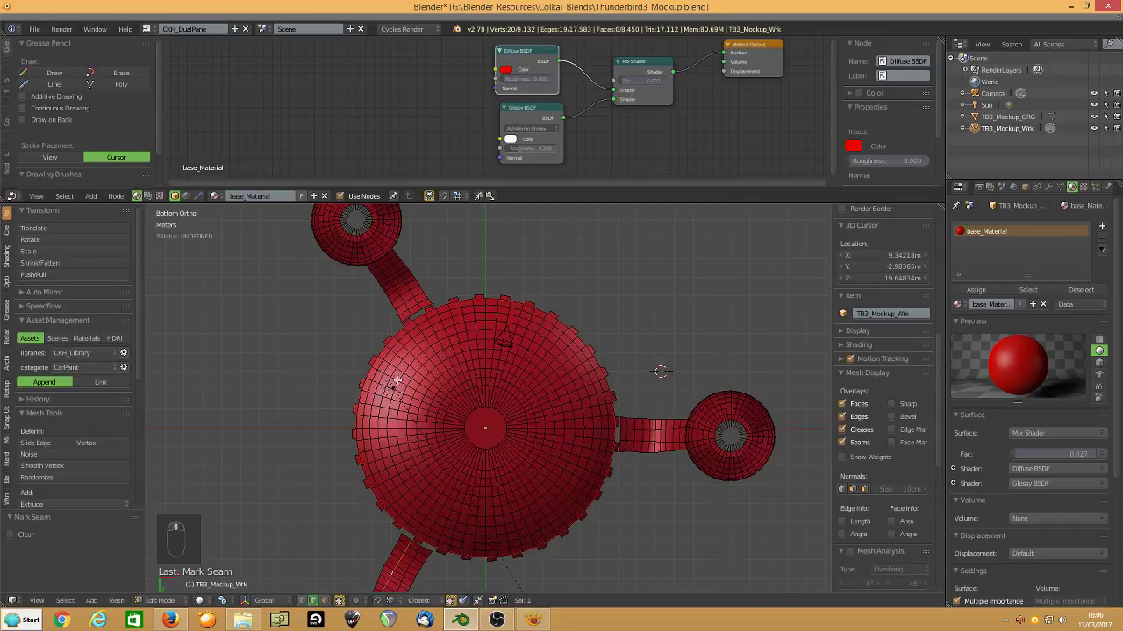
{"action": "right_click", "coordinate": [411, 293], "text": "alt+shift"}
{"action": "right_click", "coordinate": [676, 441], "text": "alt+shift"}
{"action": "key", "text": "ctrl+e"}
{"action": "left_click", "coordinate": [479, 348]}
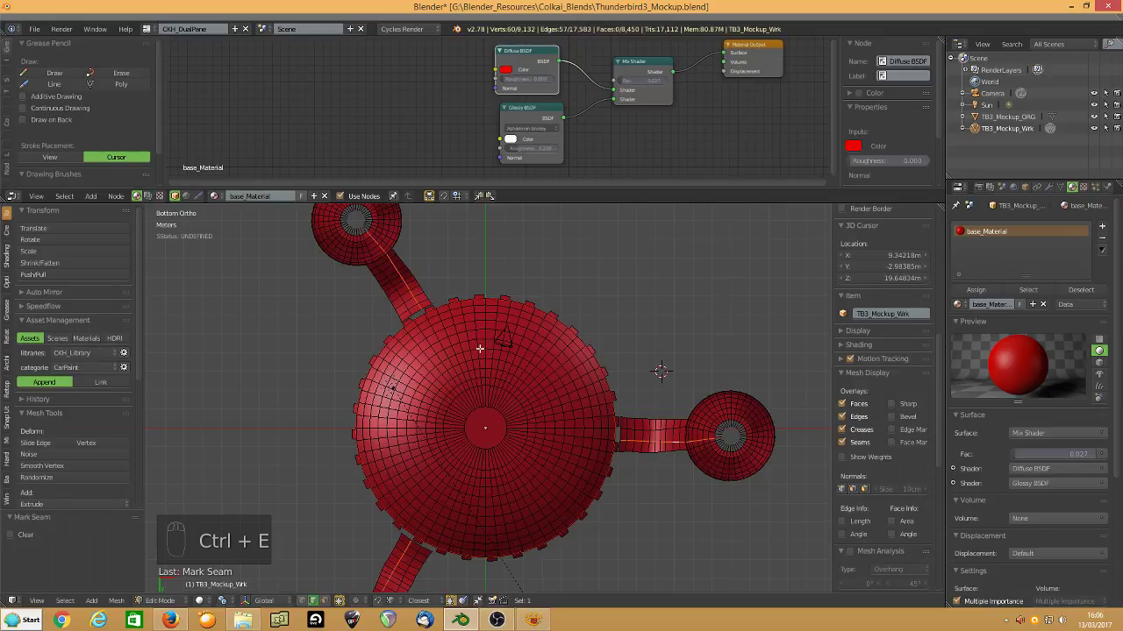
Select the linked collar, body cylinder and ribbed section, grow the selection over the whole central hull and hide it.
{"action": "middle_click_drag", "start_coordinate": [497, 345], "coordinate": [479, 455]}
{"action": "mouse_move", "coordinate": [462, 386]}
{"action": "middle_mouse_down"}
{"action": "mouse_move", "coordinate": [513, 446]}
{"action": "mouse_move", "coordinate": [509, 508]}
{"action": "mouse_move", "coordinate": [484, 405]}
{"action": "middle_mouse_up"}
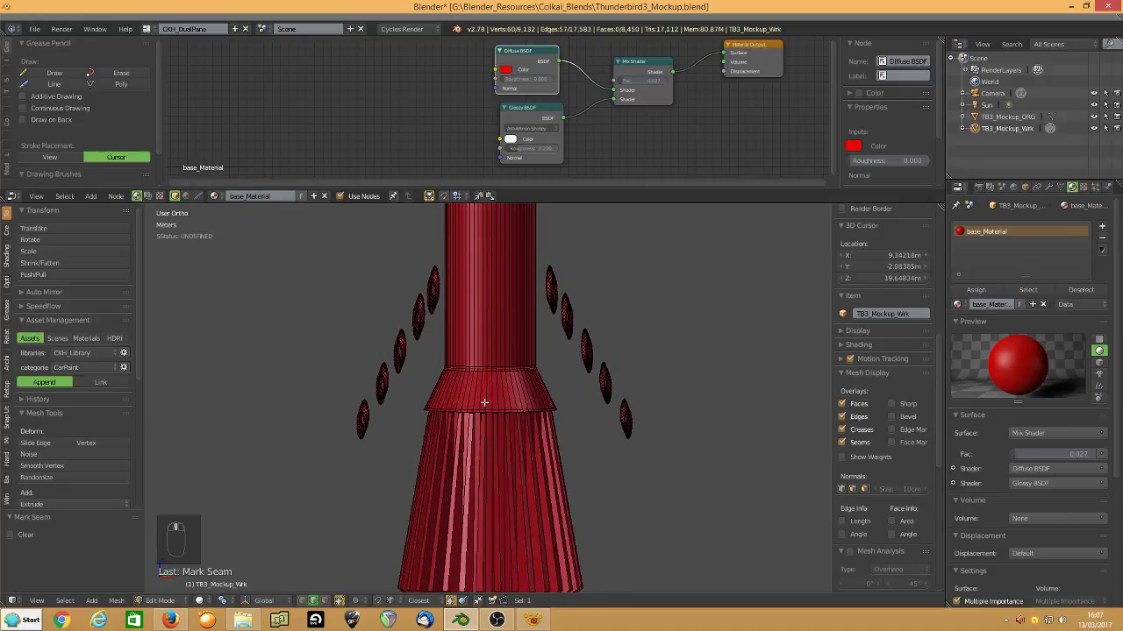
{"action": "key", "text": "l"}
{"action": "key", "text": "l"}
{"action": "key", "text": "l"}
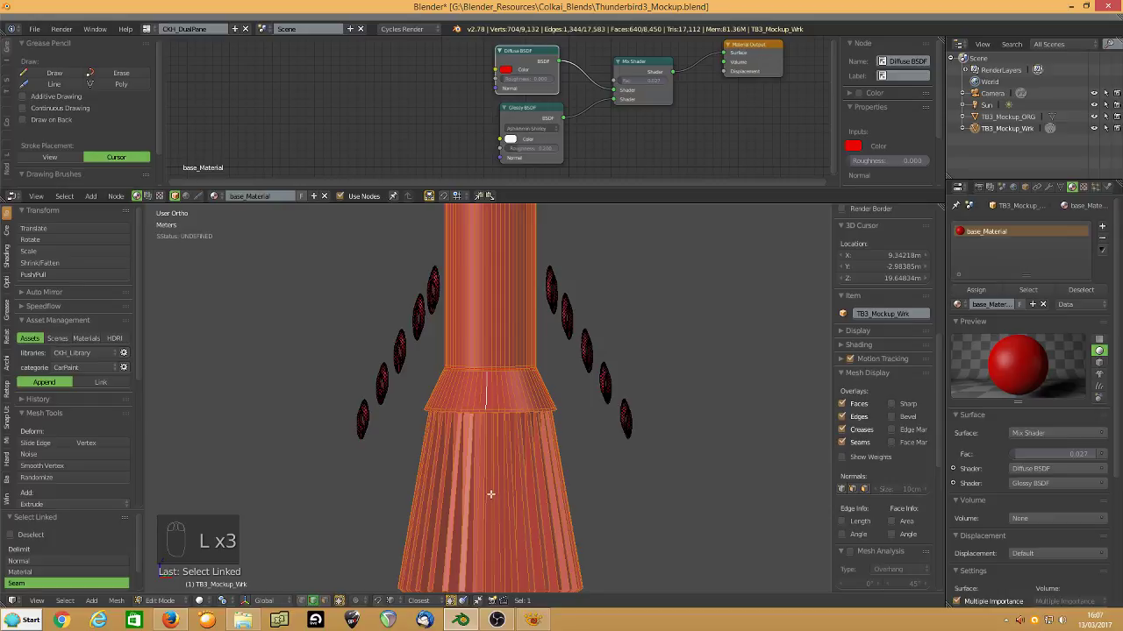
{"action": "key", "text": "ctrl+KP_Add"}
{"action": "key", "text": "ctrl+KP_Add"}
{"action": "key", "text": "ctrl+KP_Add"}
{"action": "key", "text": "ctrl+KP_Add"}
{"action": "key", "text": "ctrl+KP_Add"}
{"action": "key", "text": "ctrl+KP_Add"}
{"action": "key", "text": "ctrl+KP_Add"}
{"action": "key", "text": "ctrl+KP_Add"}
{"action": "key", "text": "ctrl+KP_Add"}
{"action": "key", "text": "ctrl+KP_Add"}
{"action": "key", "text": "ctrl+KP_Add"}
{"action": "key", "text": "ctrl+KP_Add"}
{"action": "key", "text": "ctrl+KP_Add"}
{"action": "key", "text": "ctrl+KP_Add"}
{"action": "key", "text": "ctrl+KP_Add"}
{"action": "key", "text": "ctrl+KP_Add"}
{"action": "key", "text": "ctrl+KP_Add"}
{"action": "key", "text": "ctrl+KP_Add"}
{"action": "key", "text": "ctrl+KP_Add"}
{"action": "key", "text": "ctrl+KP_Add"}
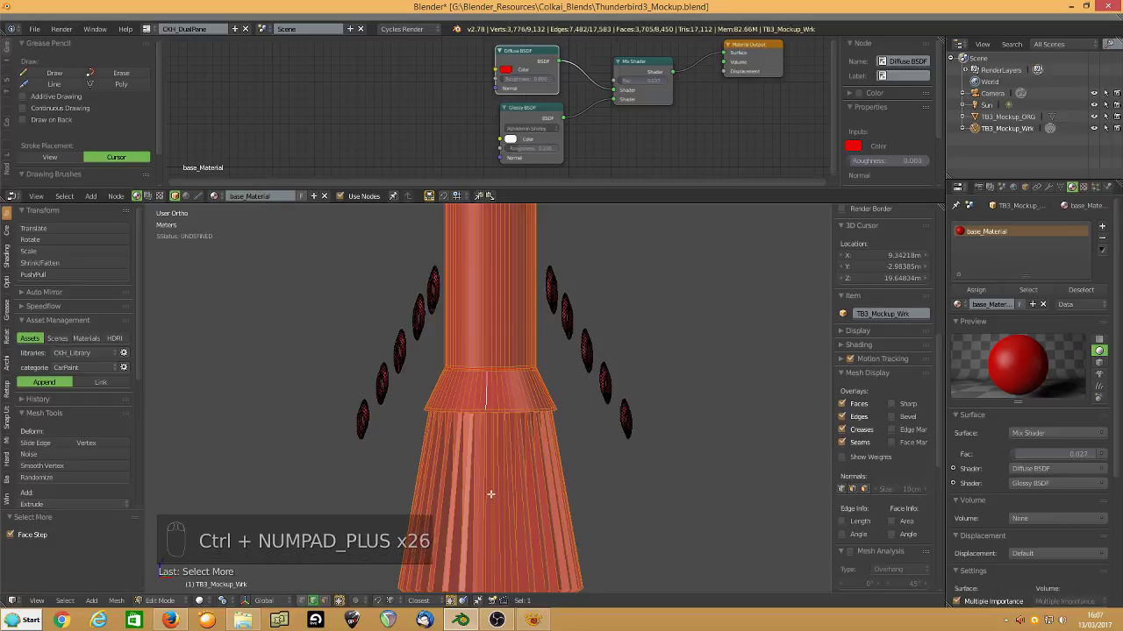
{"action": "key", "text": "ctrl+KP_Add"}
{"action": "key", "text": "ctrl+KP_Add"}
{"action": "key", "text": "ctrl+KP_Add"}
{"action": "key", "text": "ctrl+KP_Add"}
{"action": "key", "text": "ctrl+KP_Add"}
{"action": "key", "text": "ctrl+KP_Add"}
{"action": "key", "text": "ctrl+KP_Add"}
{"action": "key", "text": "ctrl+KP_Add"}
{"action": "key", "text": "ctrl+KP_Add"}
{"action": "key", "text": "h"}
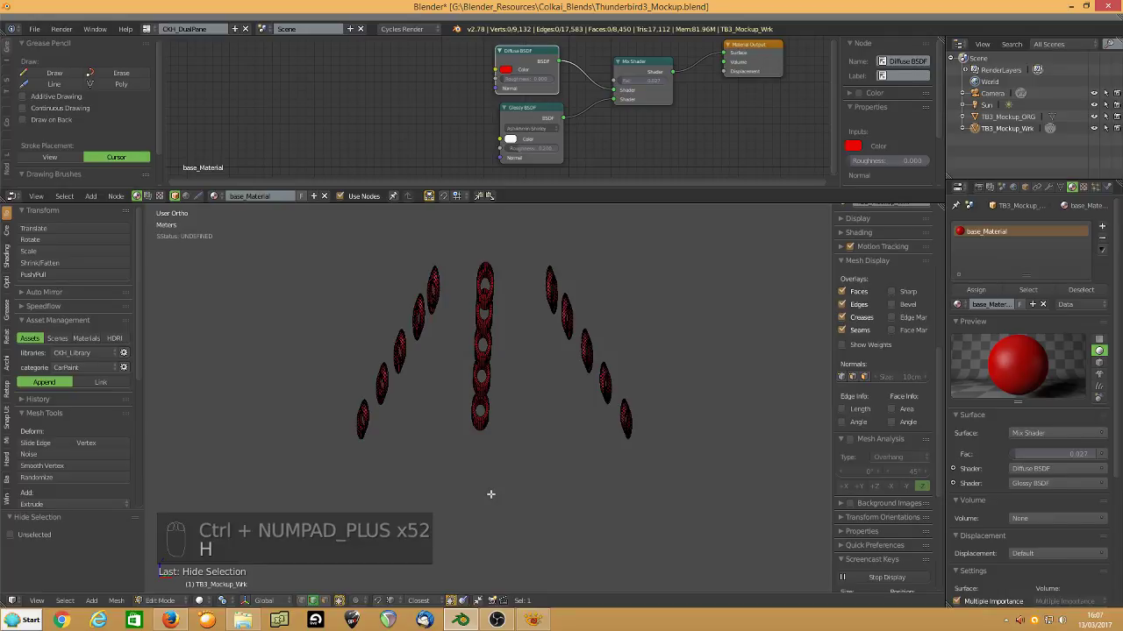
From the bottom view, select the three engine pods with their linked arms and hide them.
{"action": "key", "text": "ctrl+KP_7"}
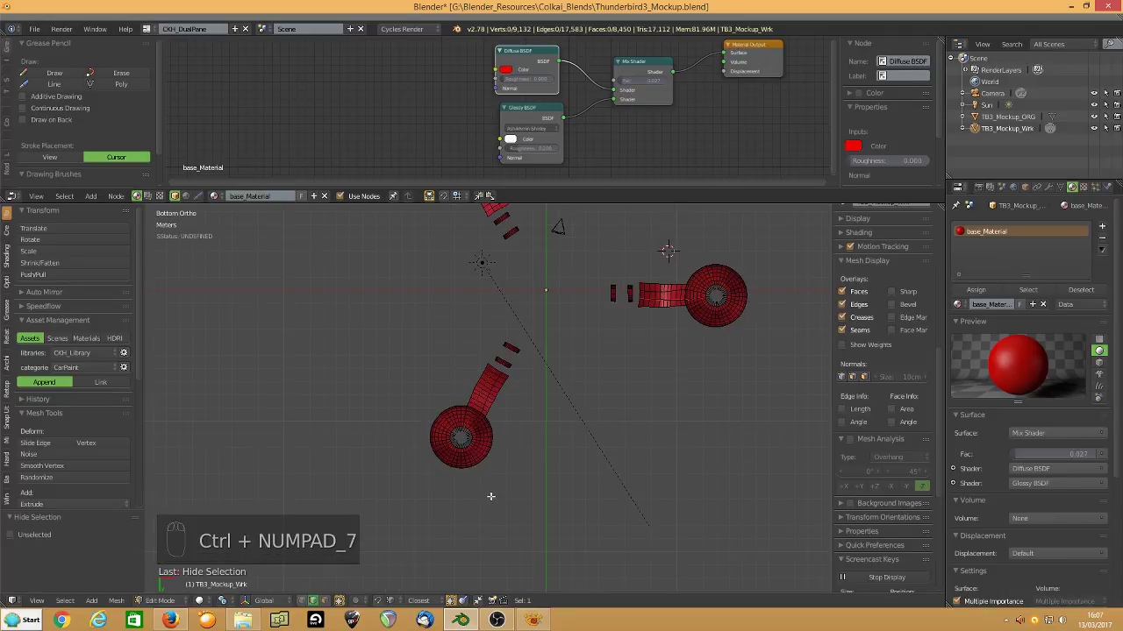
{"action": "scroll", "coordinate": [490, 497], "scroll_direction": "up", "scroll_amount": 4, "text": "shift"}
{"action": "scroll", "coordinate": [456, 483], "scroll_direction": "down", "scroll_amount": 2, "text": "ctrl"}
{"action": "key", "text": "l"}
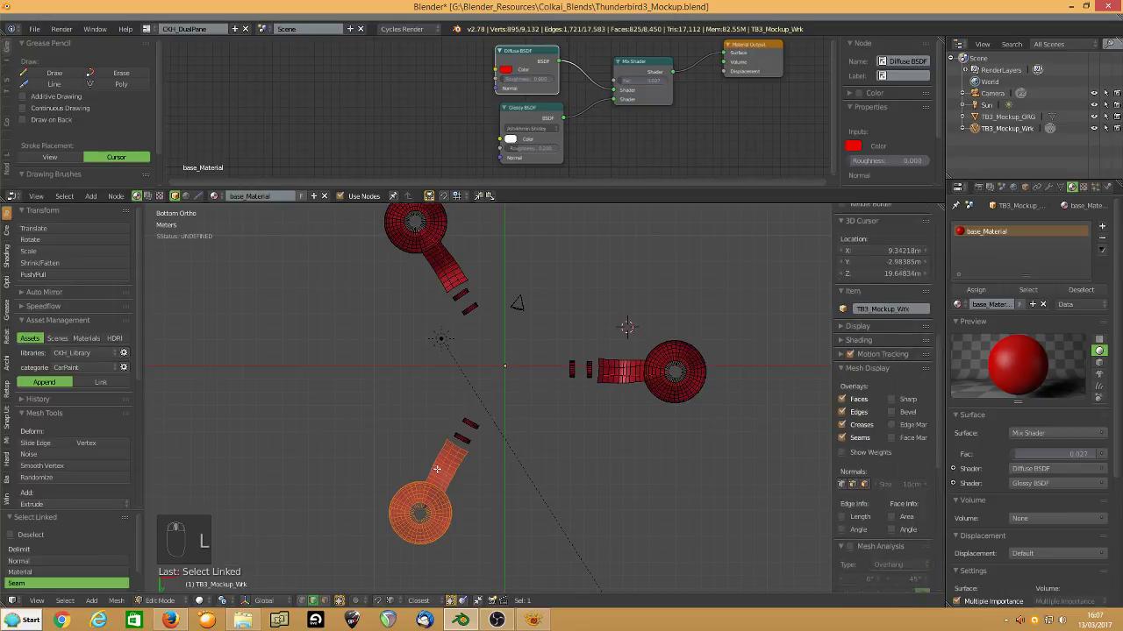
{"action": "key", "text": "l"}
{"action": "key", "text": "l"}
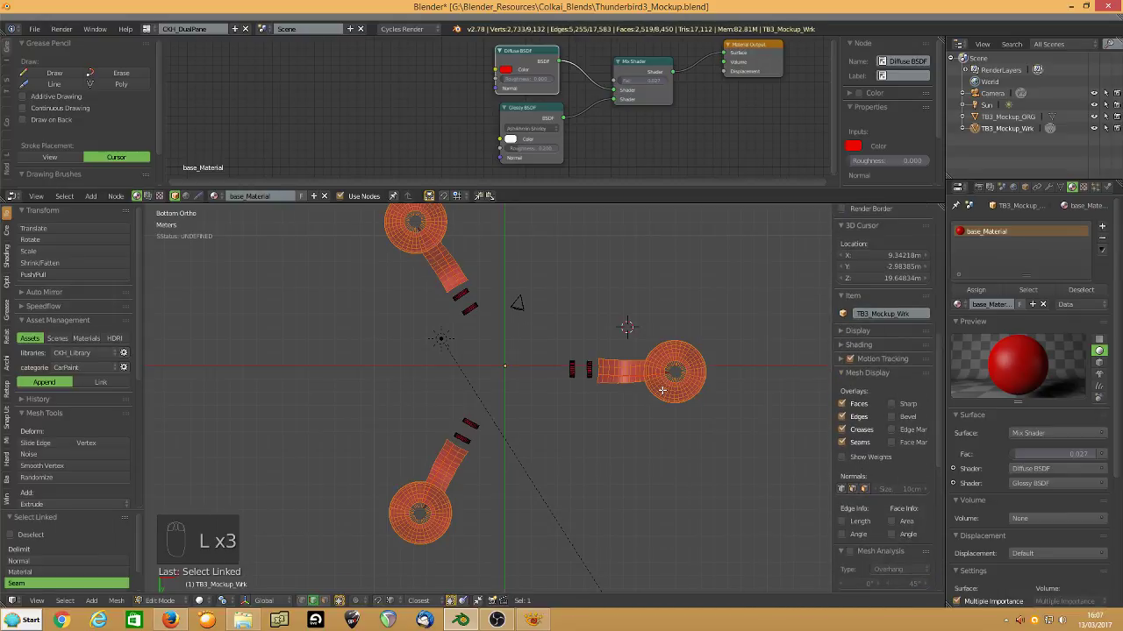
{"action": "key", "text": "h"}
Maximize the 3D view, select the middle crosswise edge loop on each of the five rings of the strut nearest the camera object and mark them as seams.
{"action": "scroll", "coordinate": [405, 411], "scroll_direction": "up", "scroll_amount": 1}
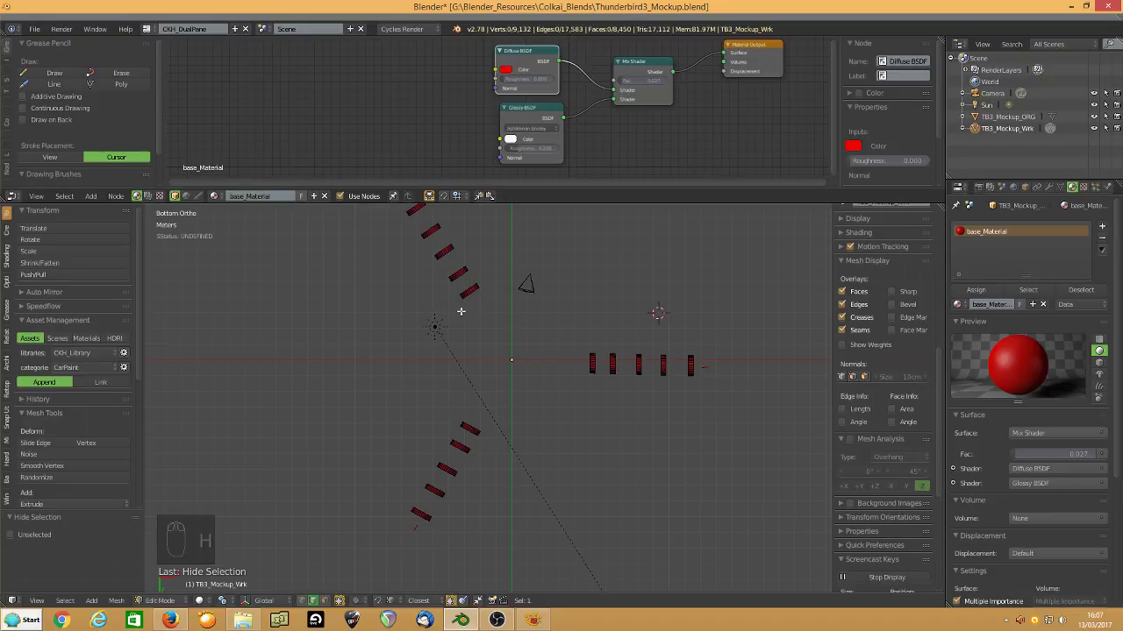
{"action": "key", "text": "ctrl+Up"}
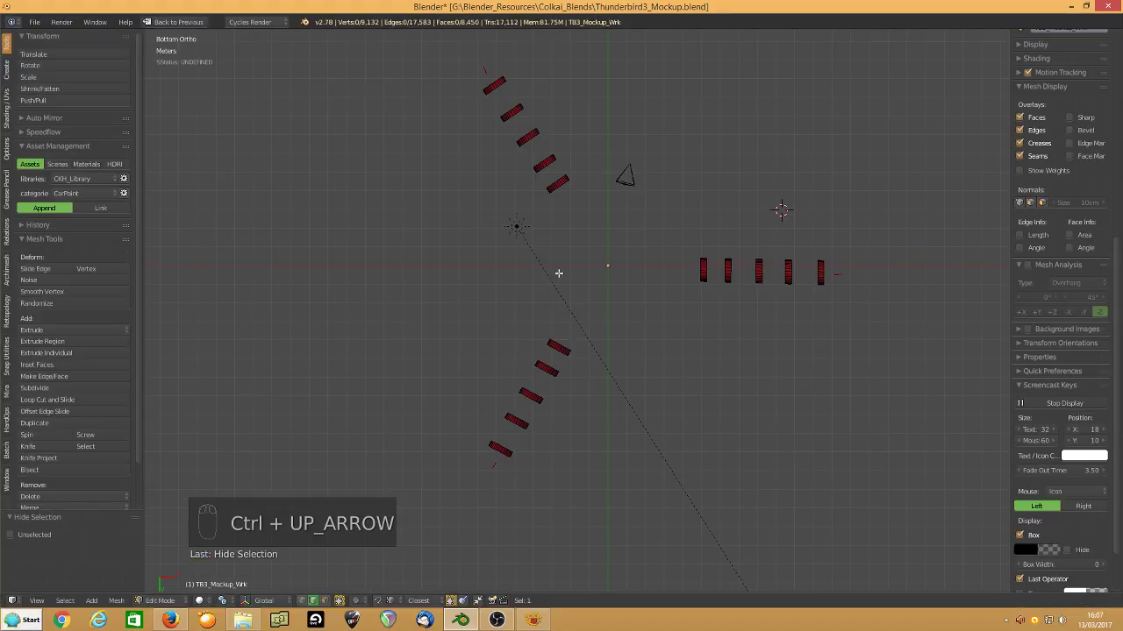
{"action": "middle_click_drag", "start_coordinate": [559, 271], "coordinate": [559, 396], "text": "shift"}
{"action": "scroll", "coordinate": [562, 278], "scroll_direction": "up", "scroll_amount": 4}
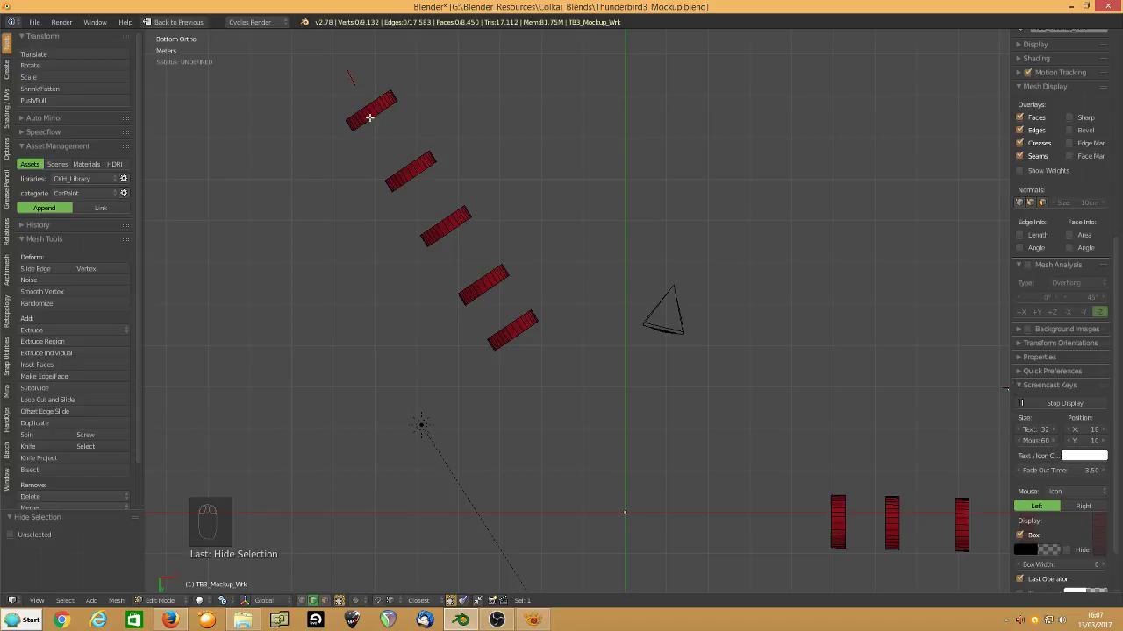
{"action": "left_click", "coordinate": [372, 112]}
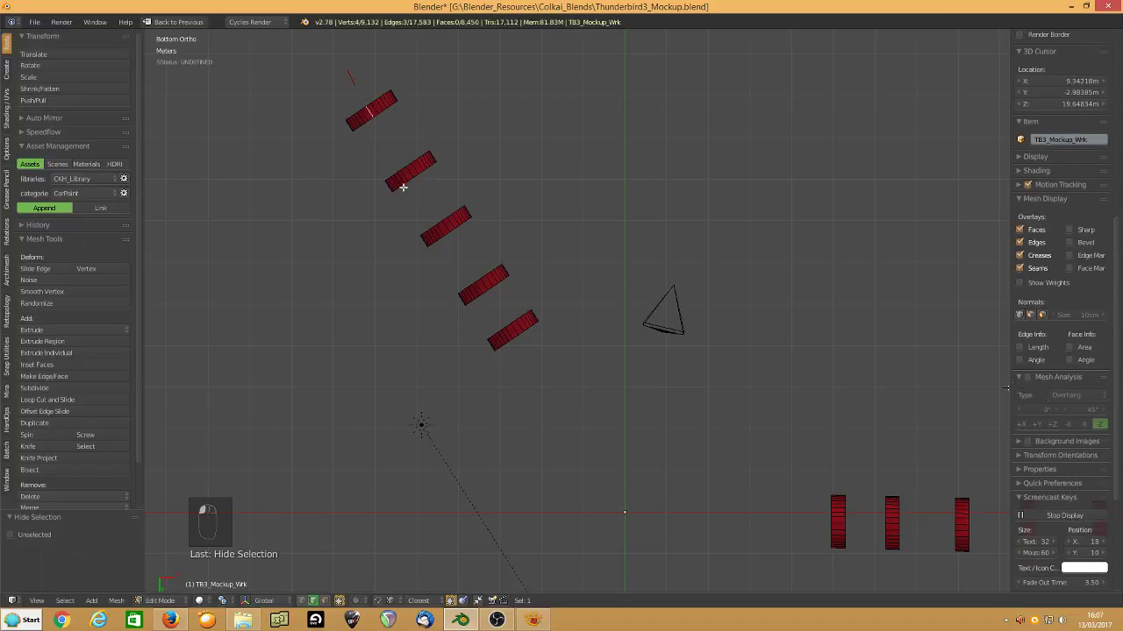
{"action": "left_click", "coordinate": [444, 226], "text": "shift"}
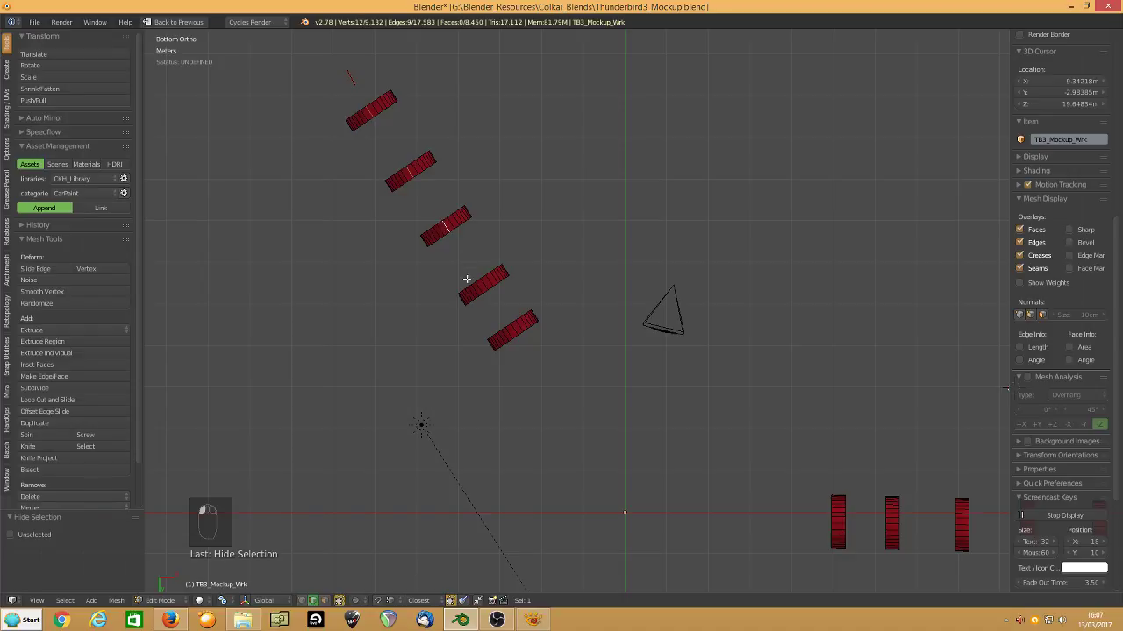
{"action": "left_click", "coordinate": [482, 285], "text": "alt+shift"}
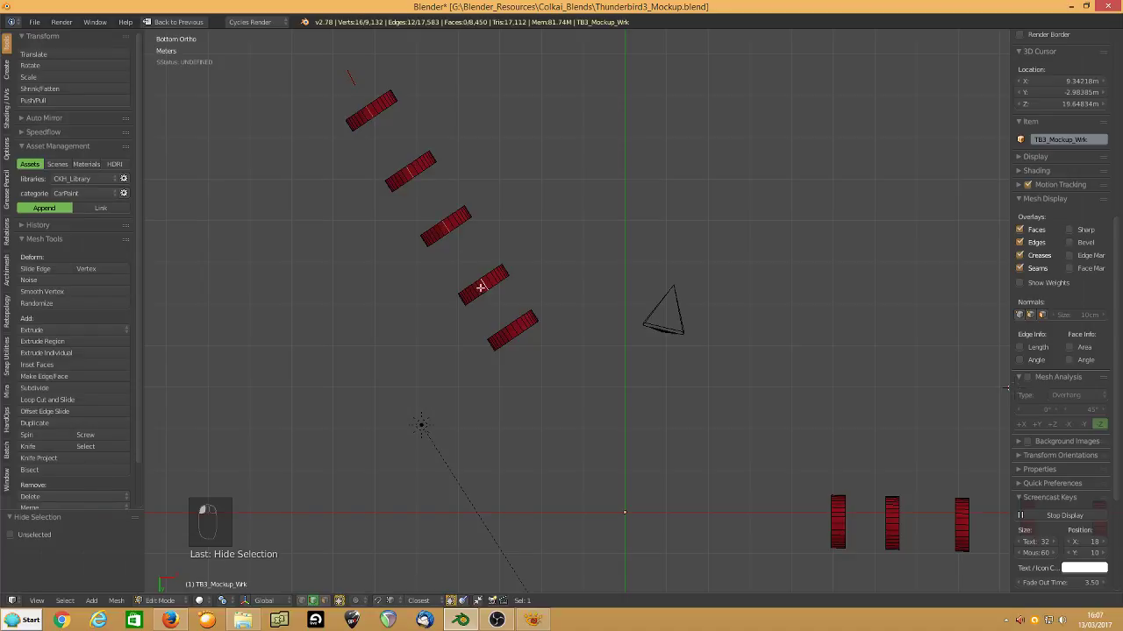
{"action": "left_click", "coordinate": [513, 331], "text": "alt+shift"}
{"action": "key", "text": "ctrl+e"}
{"action": "left_click", "coordinate": [407, 314]}
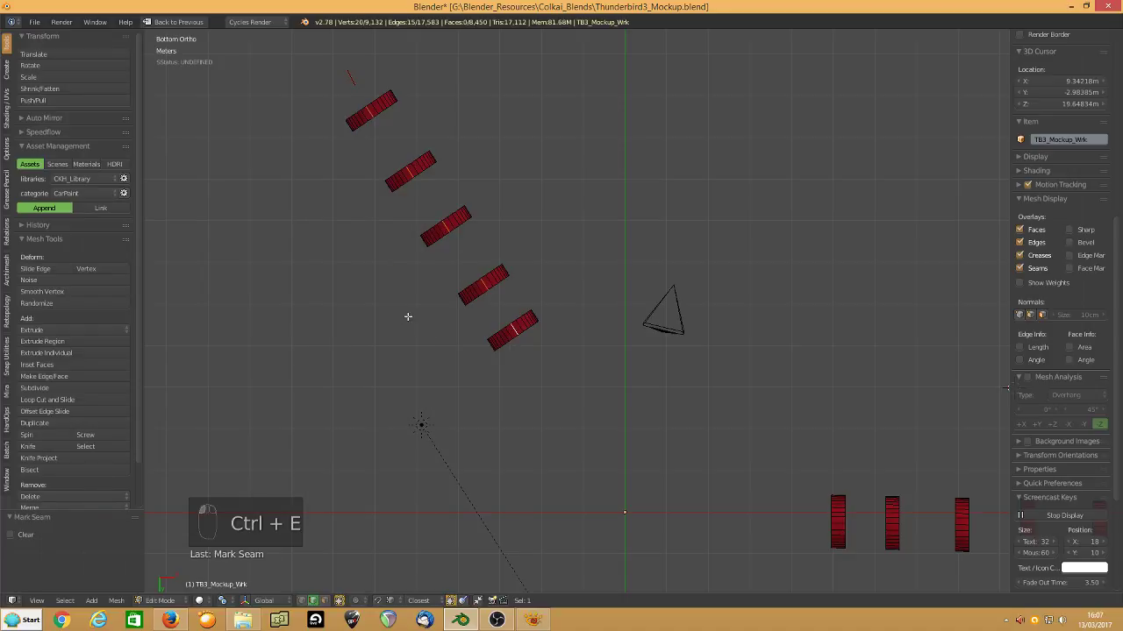
Select the middle crosswise edge loop on each of the five rings of the strut along the X axis and mark them as seams.
{"action": "middle_click_drag", "start_coordinate": [409, 316], "coordinate": [329, 209], "text": "shift"}
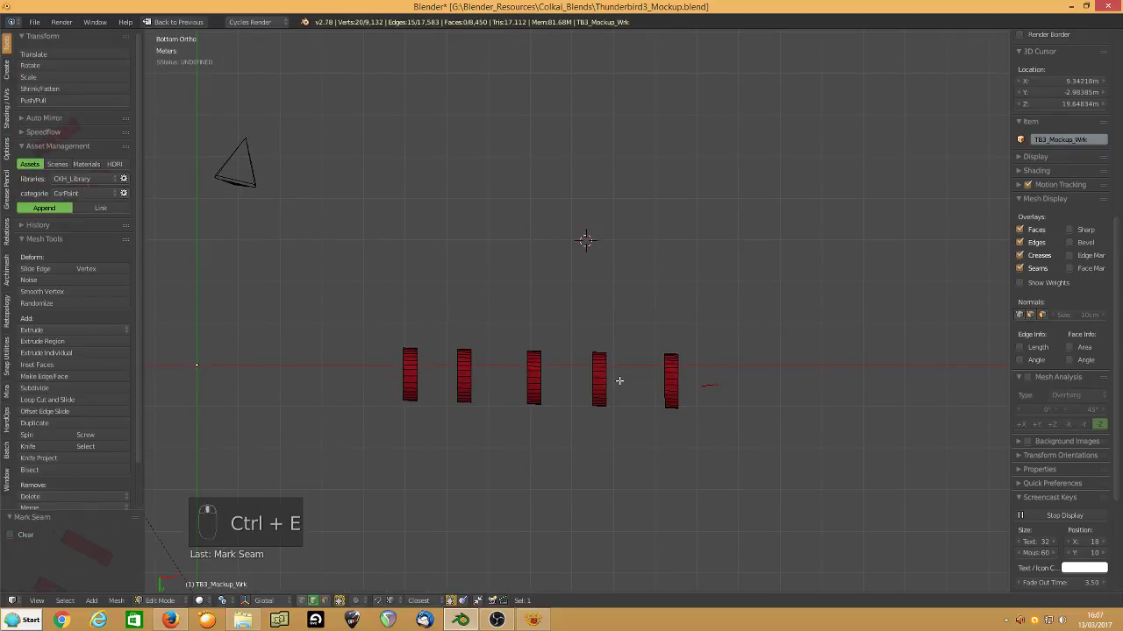
{"action": "left_click", "coordinate": [670, 379], "text": "alt"}
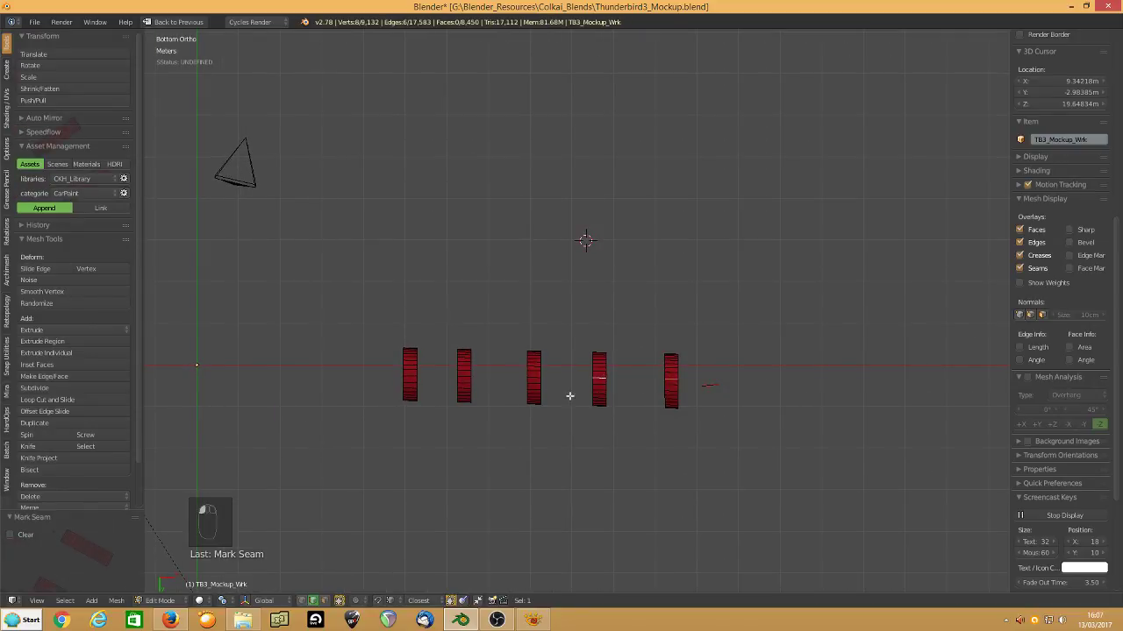
{"action": "left_click", "coordinate": [533, 377], "text": "alt+shift"}
{"action": "left_click", "coordinate": [464, 377], "text": "alt+shift"}
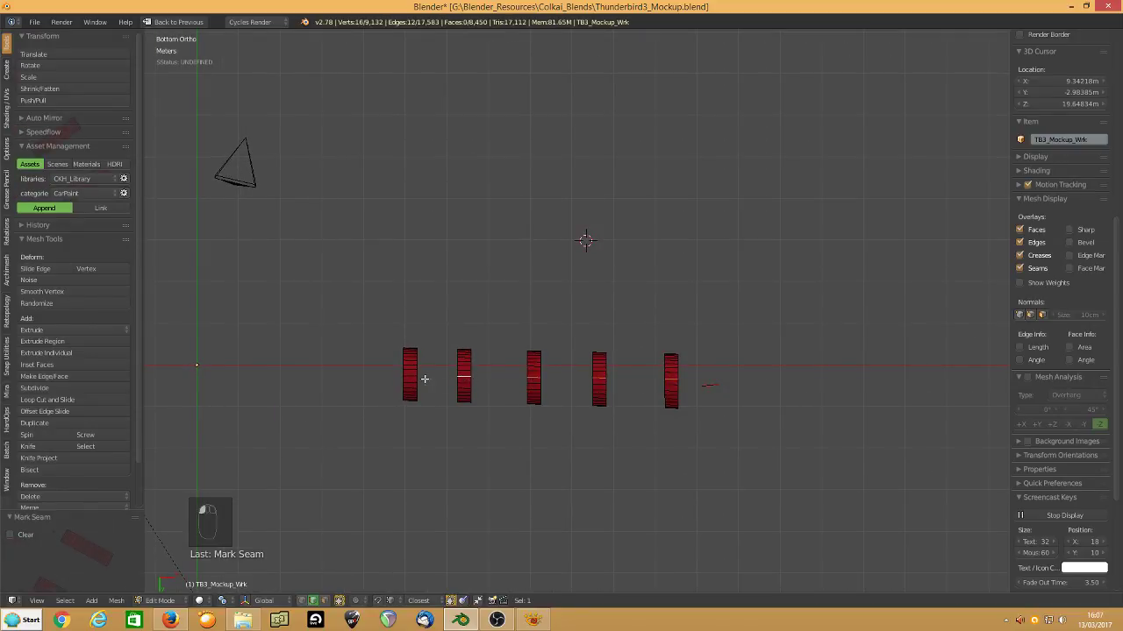
{"action": "key", "text": "ctrl+e"}
{"action": "left_click", "coordinate": [411, 378]}
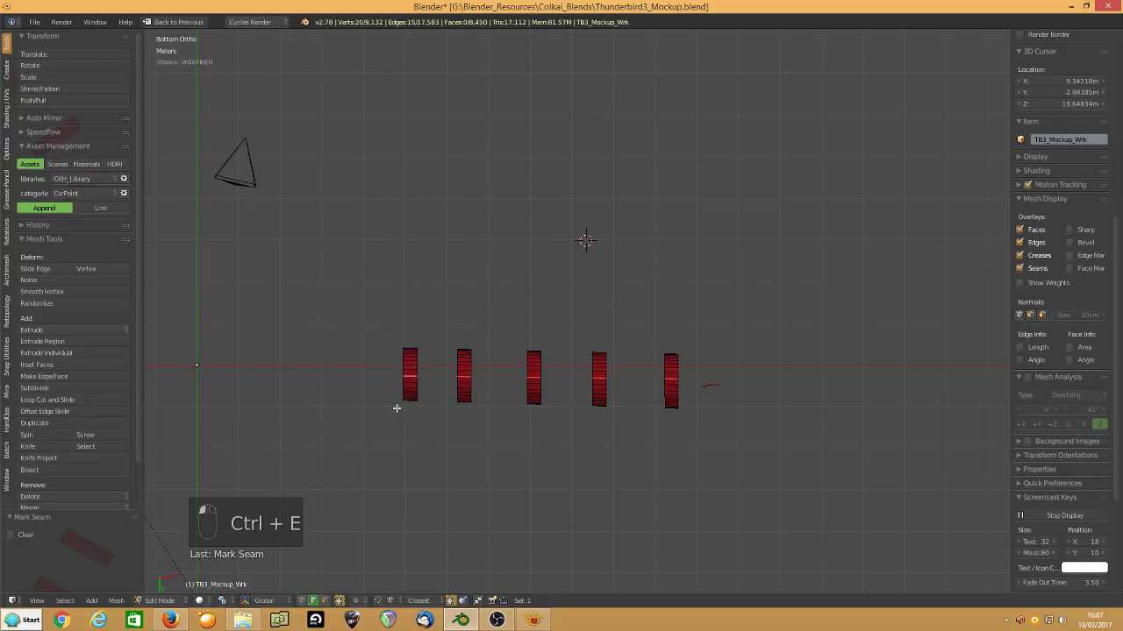
Select the middle crosswise edge loop on each of the five rings of the third strut and mark them as seams.
{"action": "middle_click_drag", "start_coordinate": [410, 377], "coordinate": [864, 126], "text": "shift"}
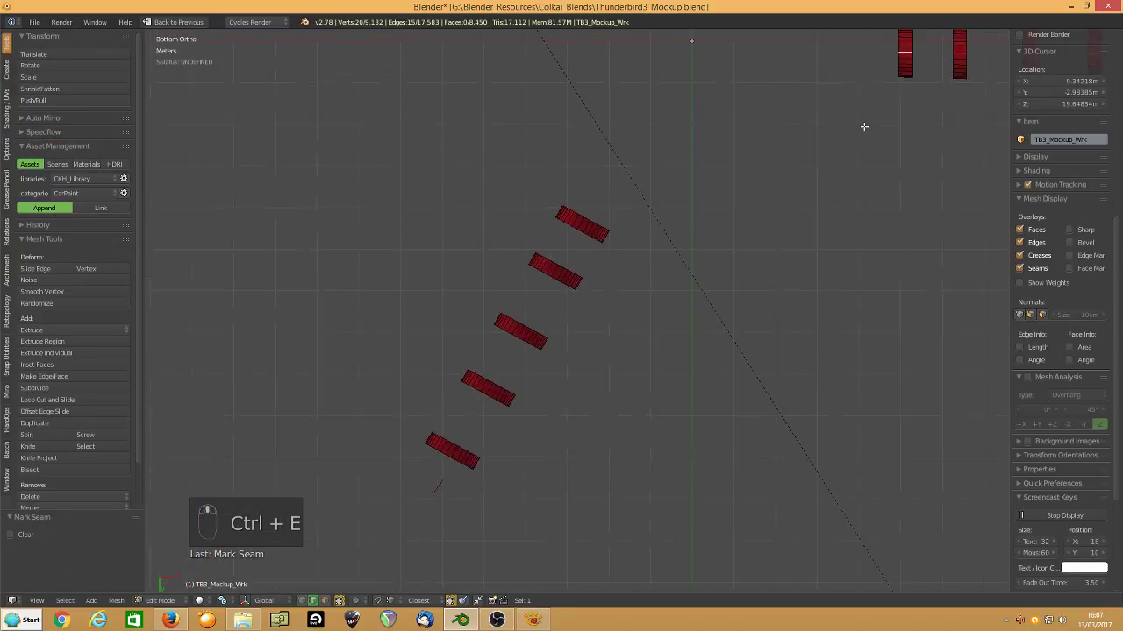
{"action": "left_click", "coordinate": [585, 225]}
{"action": "left_click", "coordinate": [562, 278], "text": "alt"}
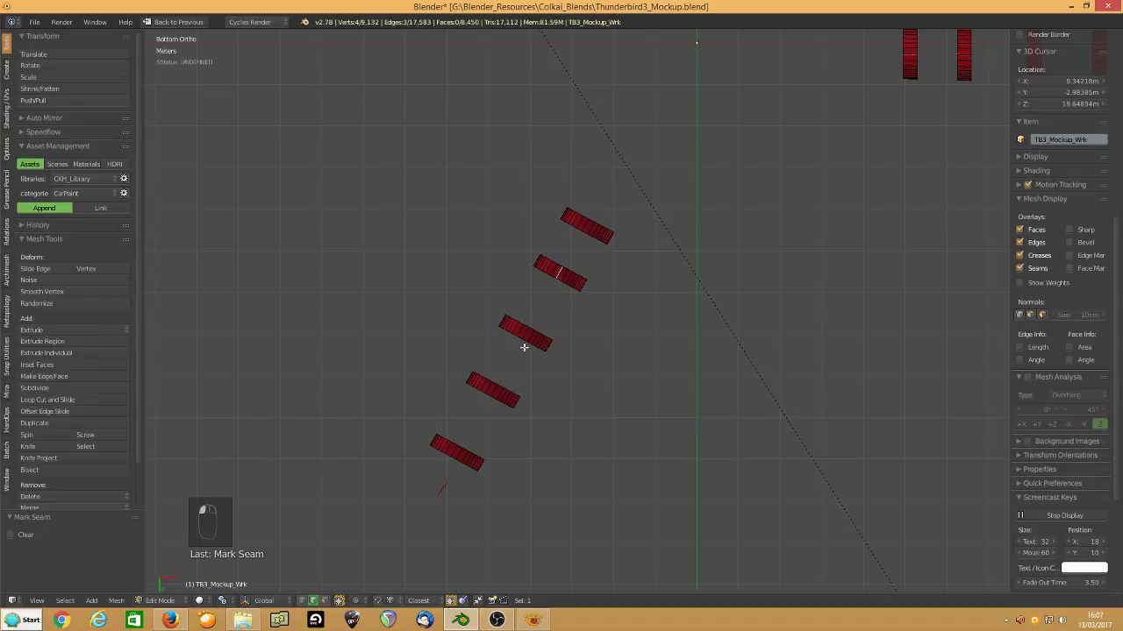
{"action": "left_click", "coordinate": [584, 225], "text": "alt+shift"}
{"action": "left_click", "coordinate": [524, 336], "text": "alt+shift"}
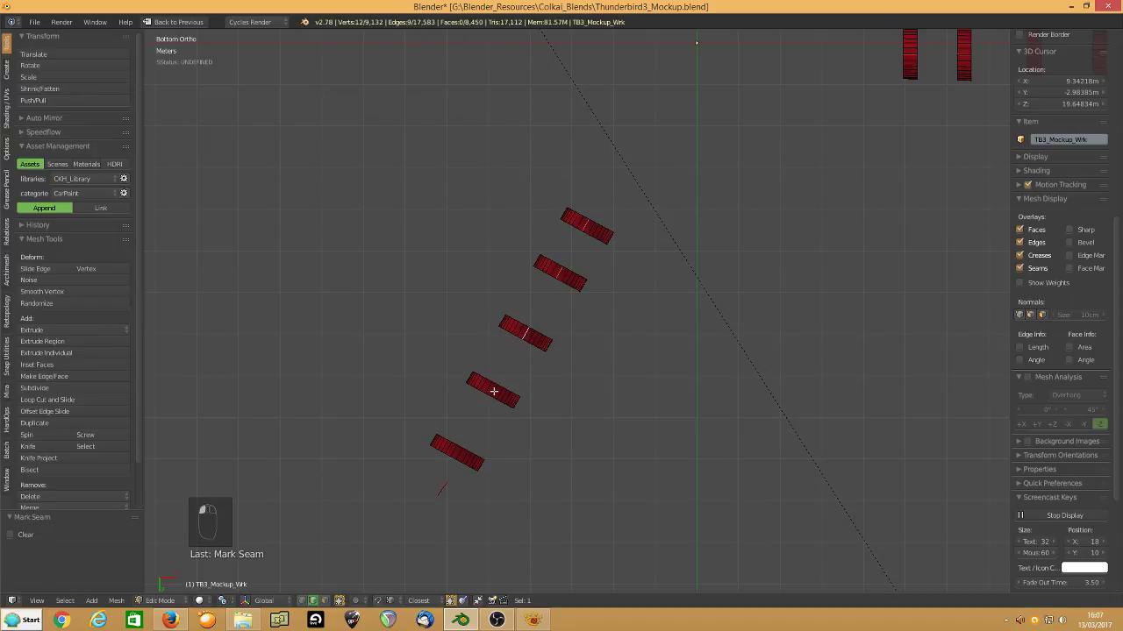
{"action": "left_click", "coordinate": [493, 391], "text": "alt+shift"}
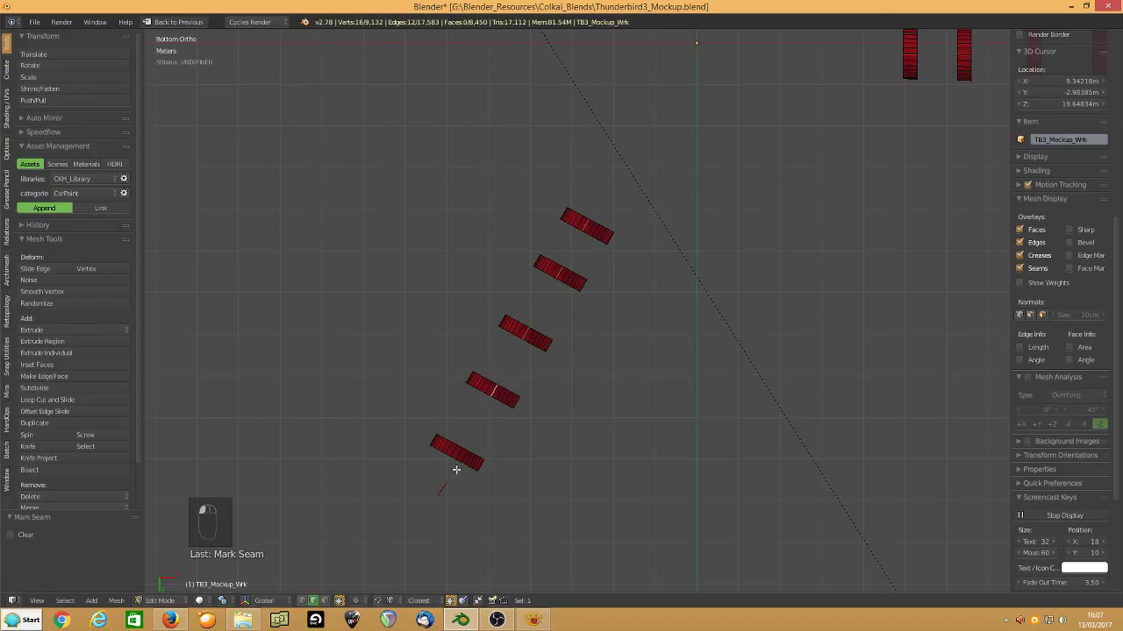
{"action": "key", "text": "ctrl+e"}
{"action": "left_click", "coordinate": [394, 391]}
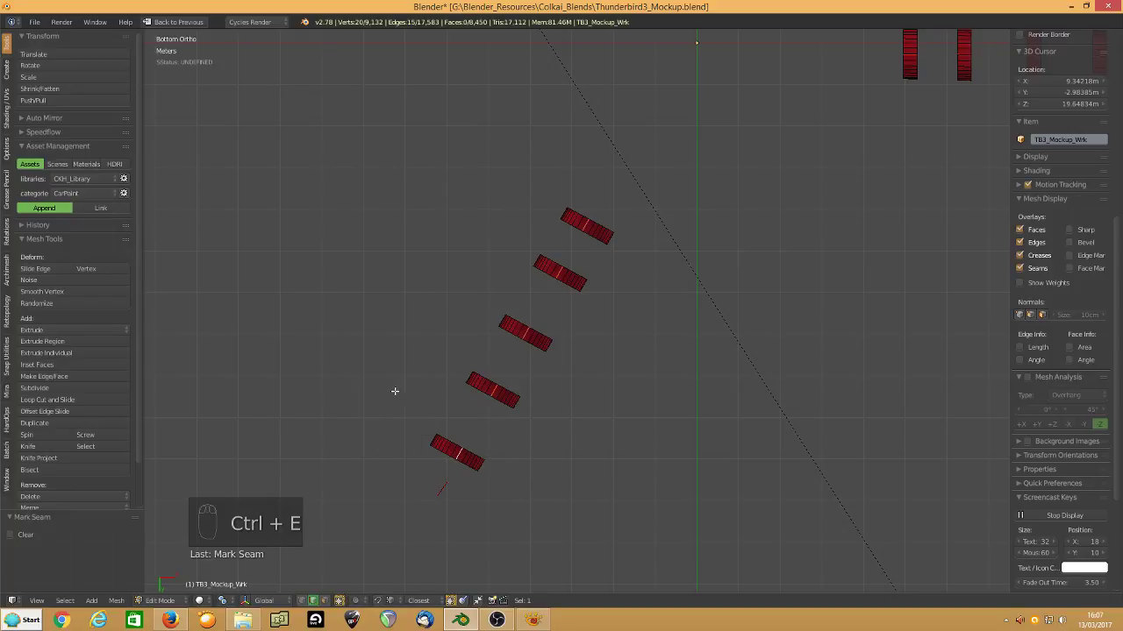
Reveal all hidden geometry, deselect everything and select the linked dome at the base of the central hull.
{"action": "scroll", "coordinate": [403, 381], "scroll_direction": "down", "scroll_amount": 5}
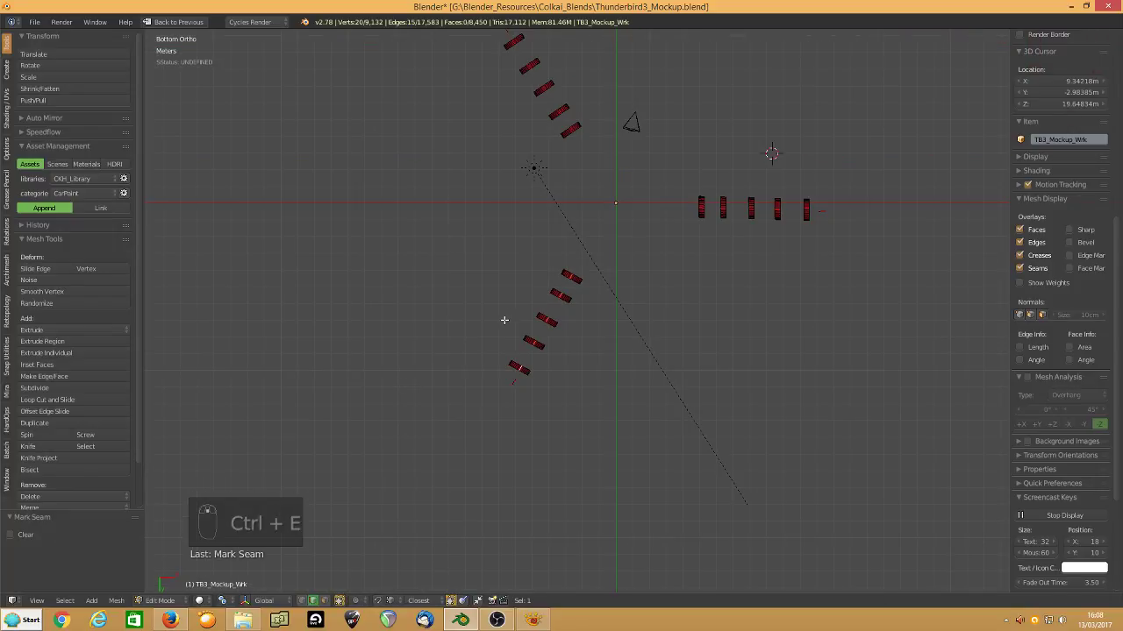
{"action": "key", "text": "alt+h"}
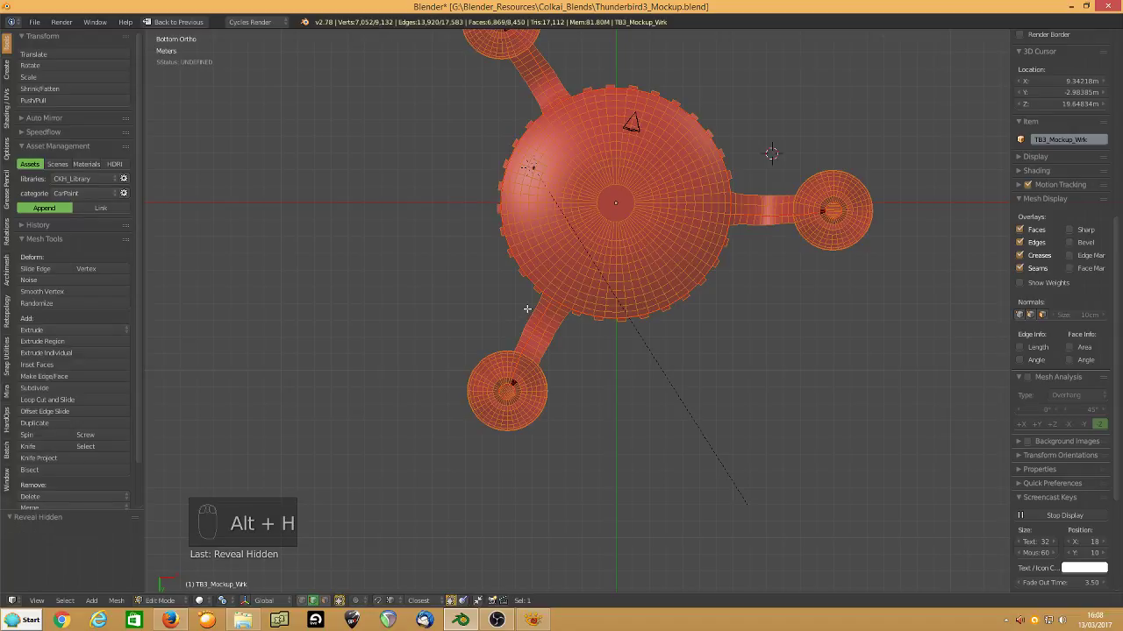
{"action": "key", "text": "a"}
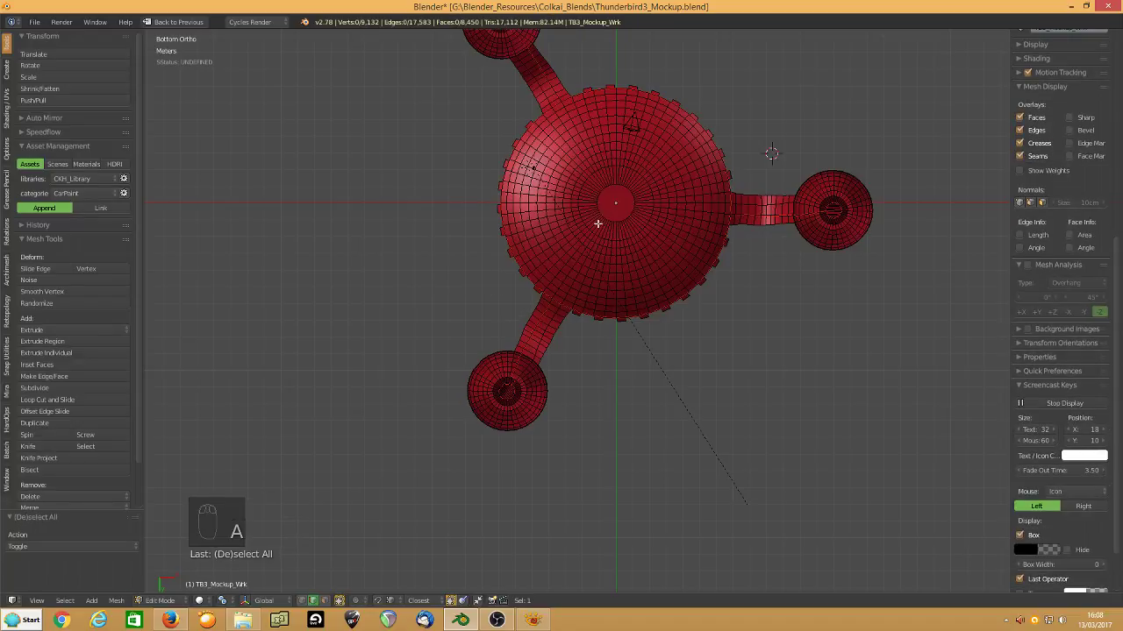
{"action": "key", "text": "l"}
Select the three engine pods with their linked arms from a side view and hide them.
{"action": "middle_click_drag", "start_coordinate": [597, 223], "coordinate": [584, 474]}
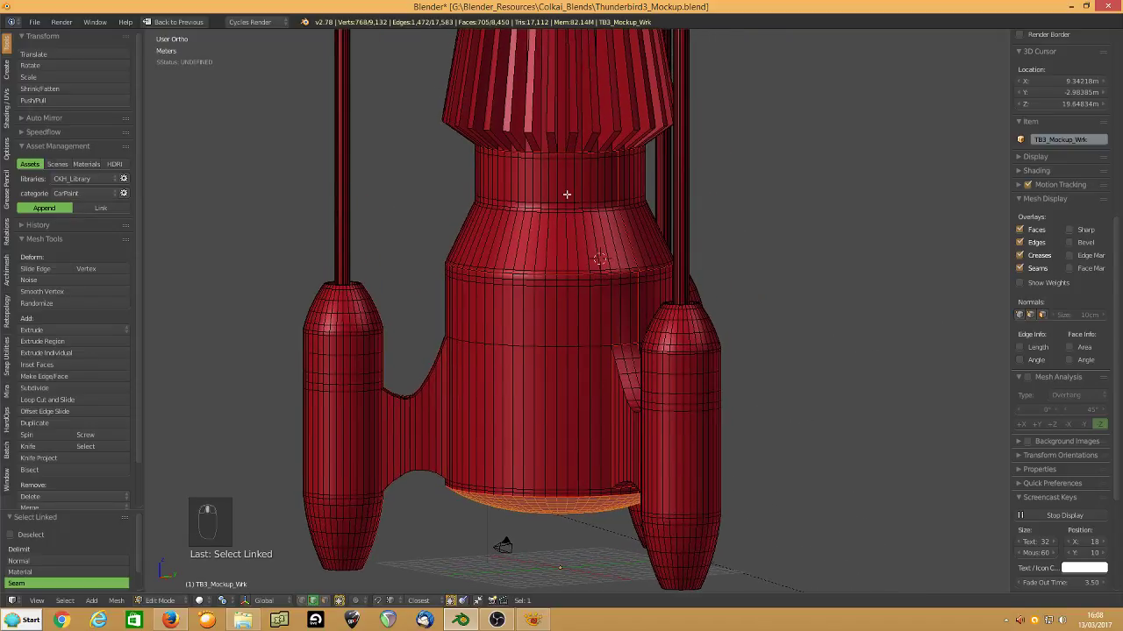
{"action": "middle_click_drag", "start_coordinate": [567, 194], "coordinate": [768, 274]}
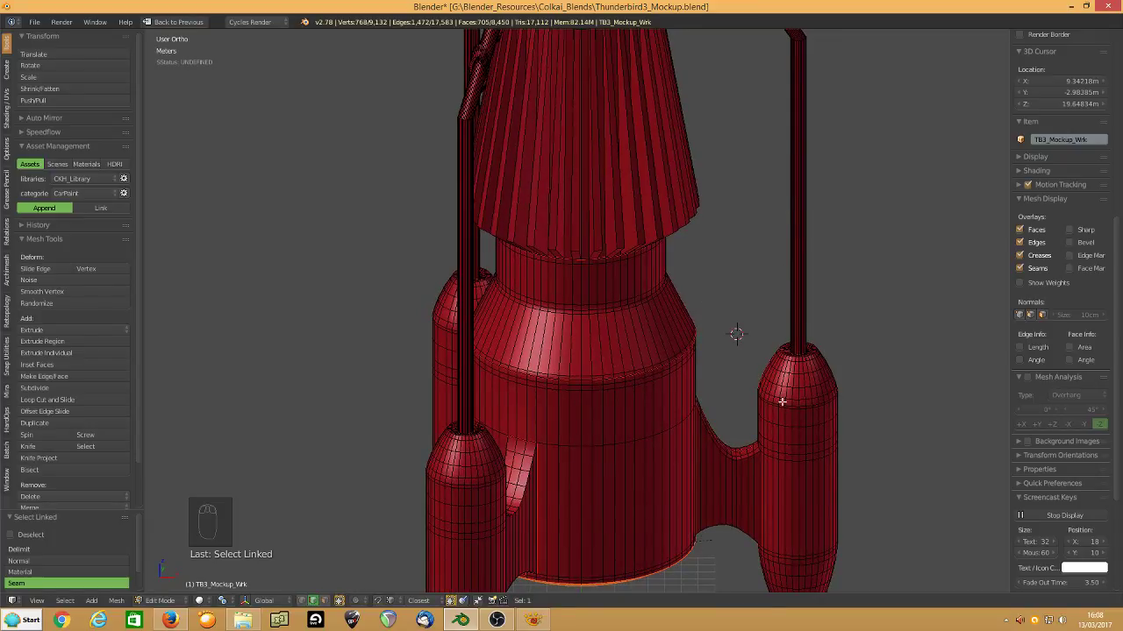
{"action": "key", "text": "l"}
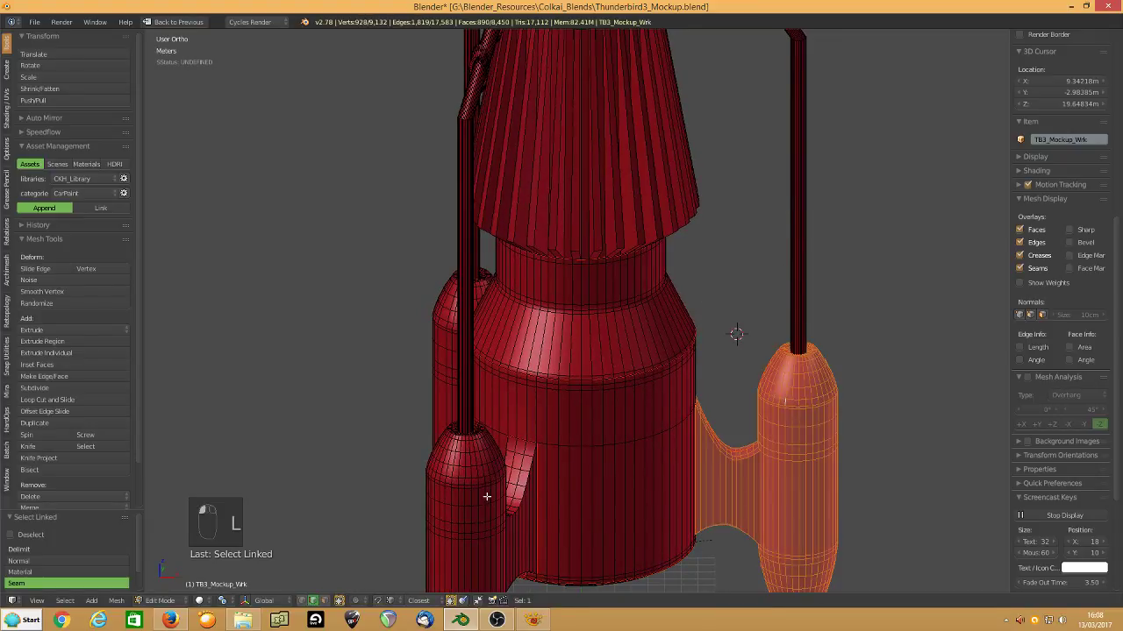
{"action": "key", "text": "l"}
{"action": "key", "text": "l"}
{"action": "key", "text": "h"}
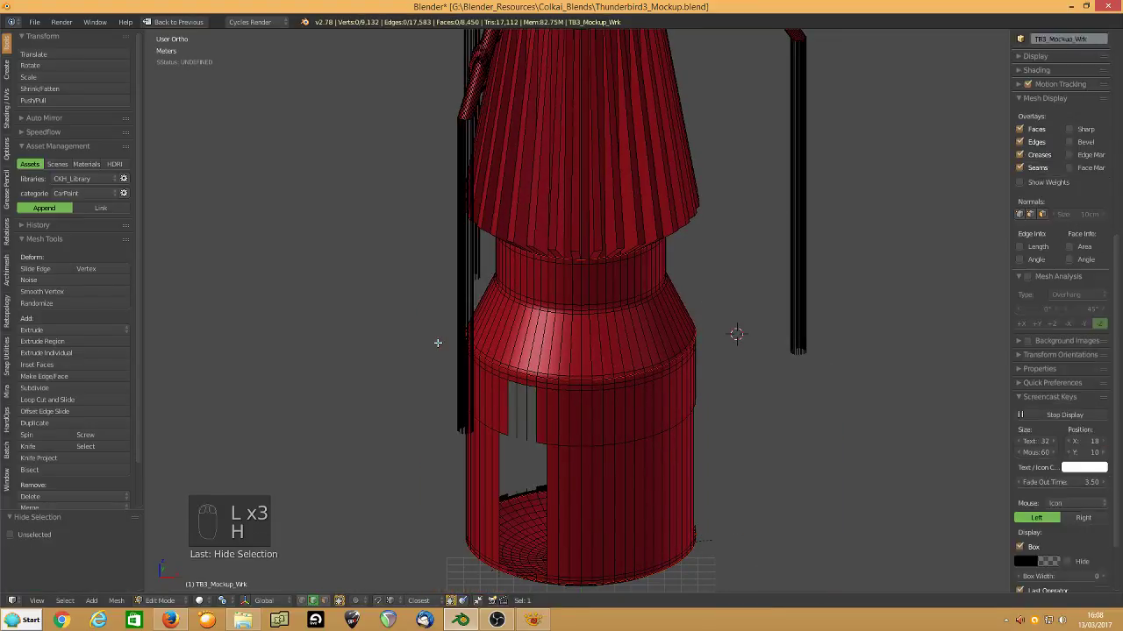
Reveal the engine pods and arms again, switch to face selection and hide them in that mode.
{"action": "middle_click_drag", "start_coordinate": [560, 327], "coordinate": [650, 226]}
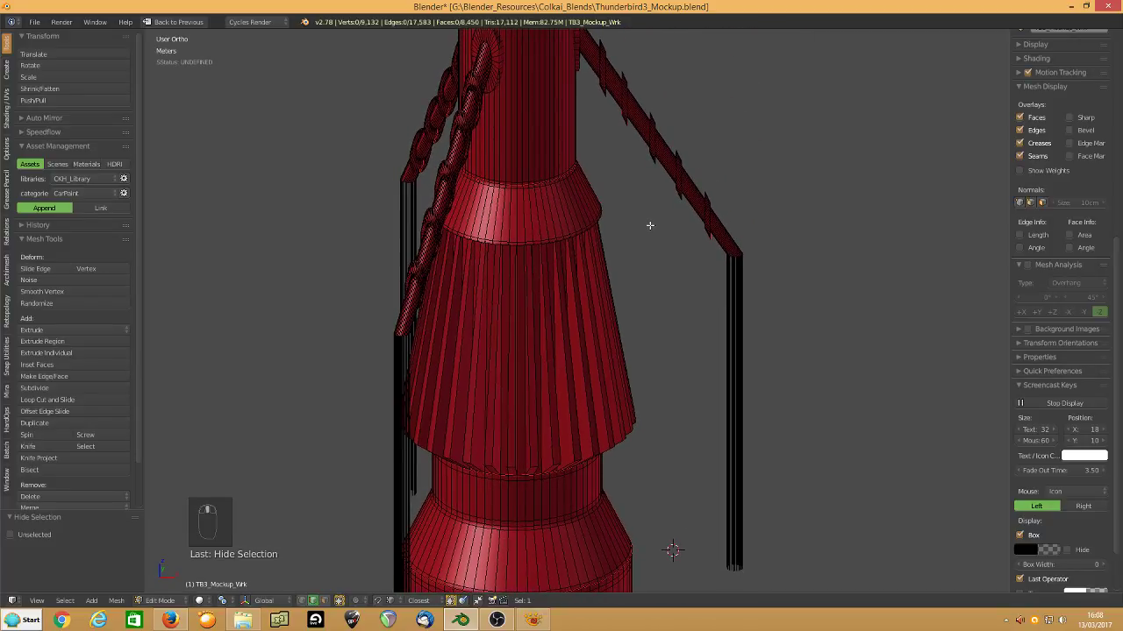
{"action": "key", "text": "alt+h"}
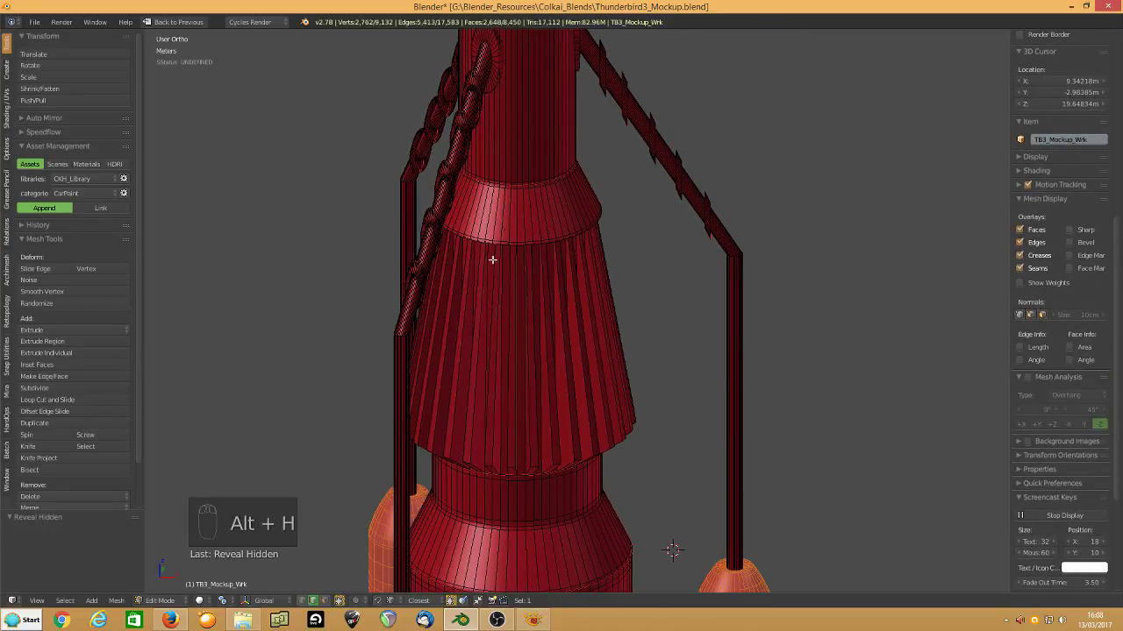
{"action": "left_click", "coordinate": [325, 601]}
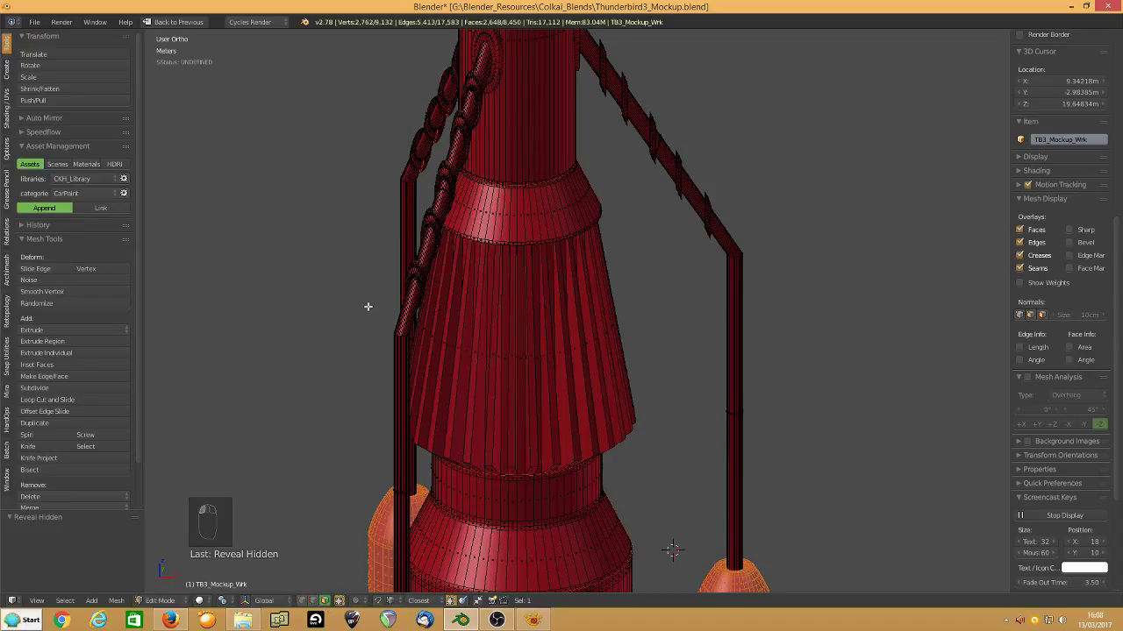
{"action": "key", "text": "h"}
Switch to edge selection, select the edge loop where each of the three struts meets its round mounting disc and mark them as seams.
{"action": "middle_click_drag", "start_coordinate": [493, 371], "coordinate": [578, 354]}
{"action": "scroll", "coordinate": [578, 354], "scroll_direction": "up", "scroll_amount": 5}
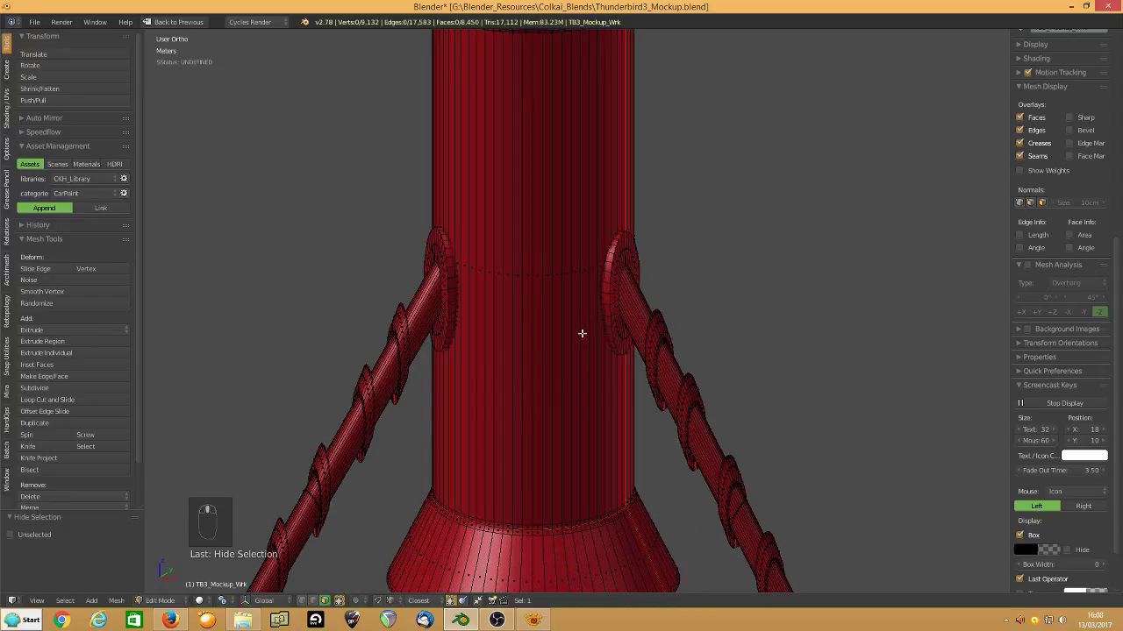
{"action": "left_click", "coordinate": [313, 600], "text": "shift"}
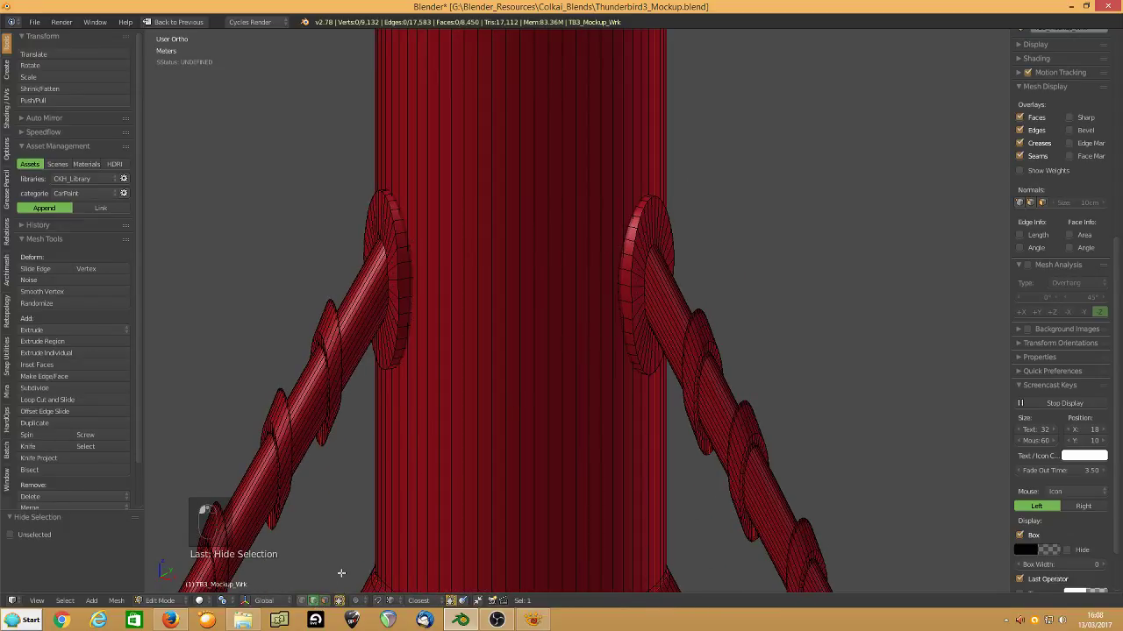
{"action": "left_click", "coordinate": [643, 275], "text": "alt"}
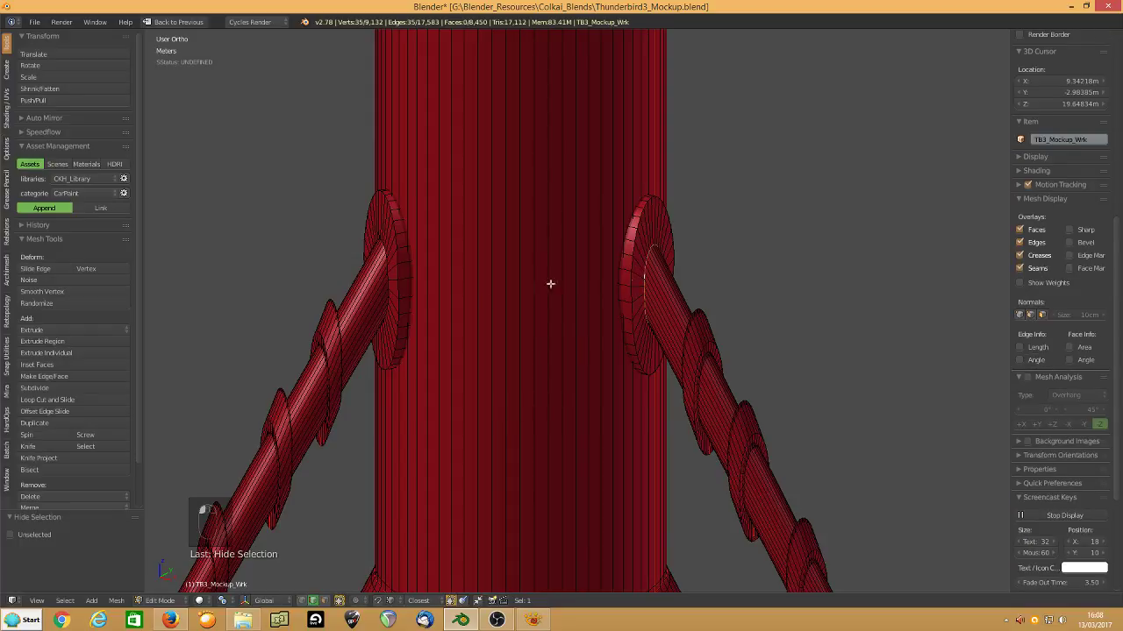
{"action": "left_click", "coordinate": [389, 278], "text": "alt+shift"}
{"action": "middle_click_drag", "start_coordinate": [394, 296], "coordinate": [525, 260]}
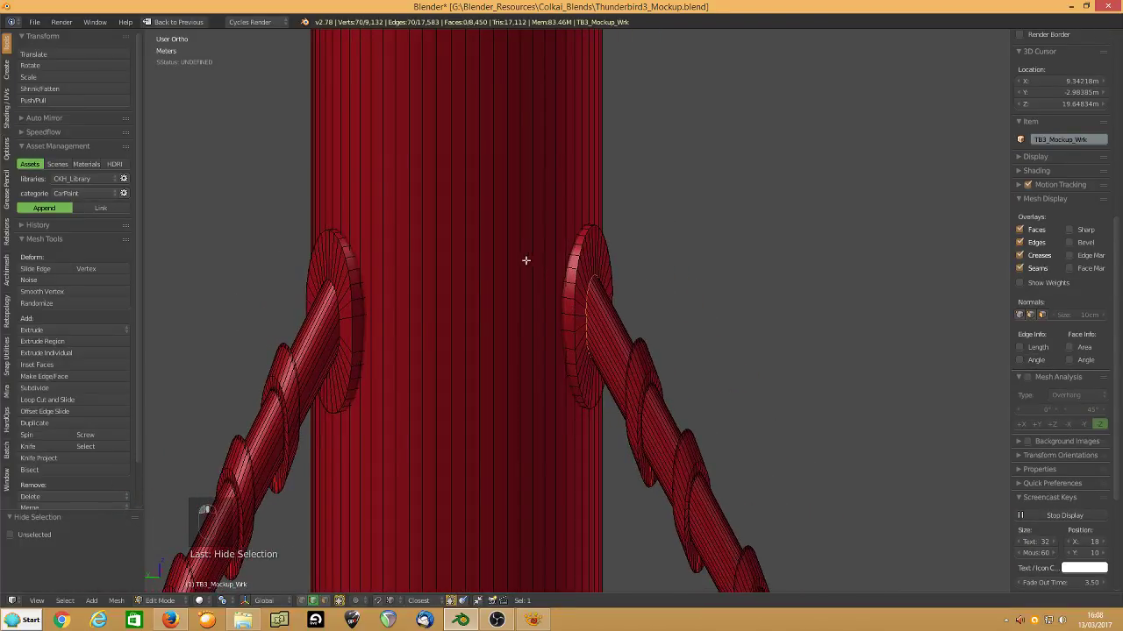
{"action": "left_click", "coordinate": [338, 314], "text": "alt+shift"}
{"action": "key", "text": "ctrl+z"}
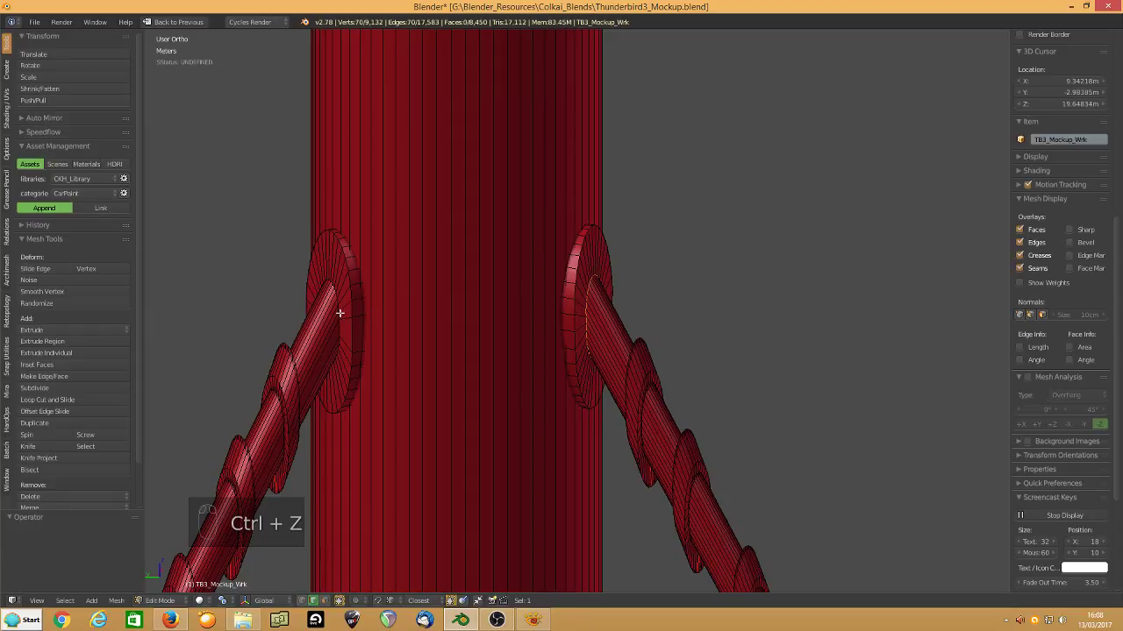
{"action": "left_click", "coordinate": [339, 316], "text": "alt+shift"}
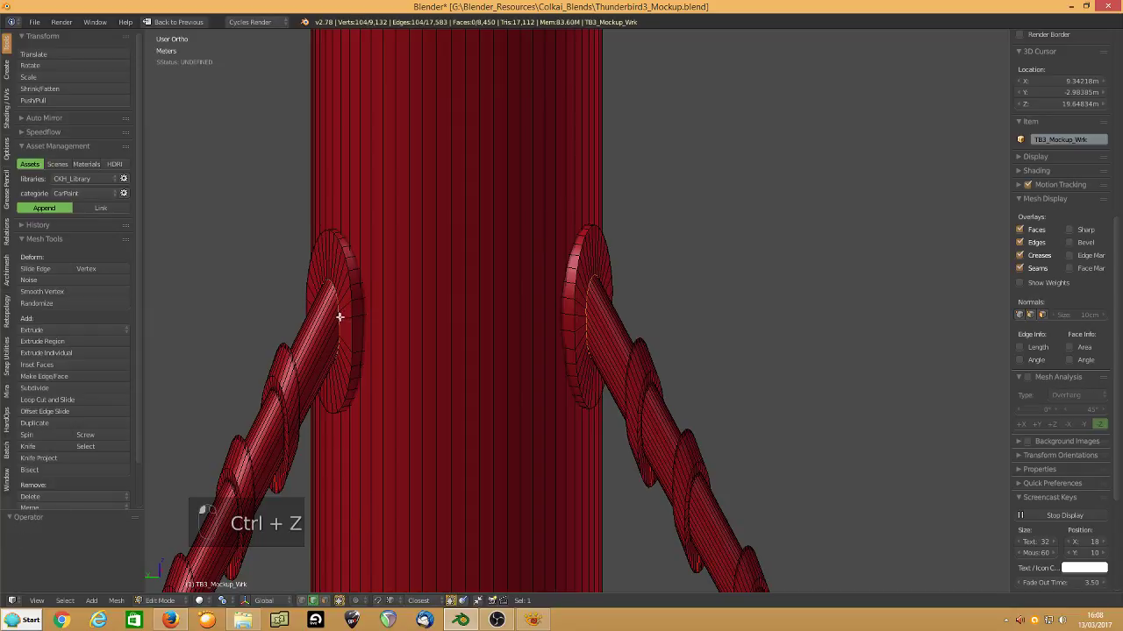
{"action": "key", "text": "ctrl+e"}
{"action": "left_click", "coordinate": [340, 316]}
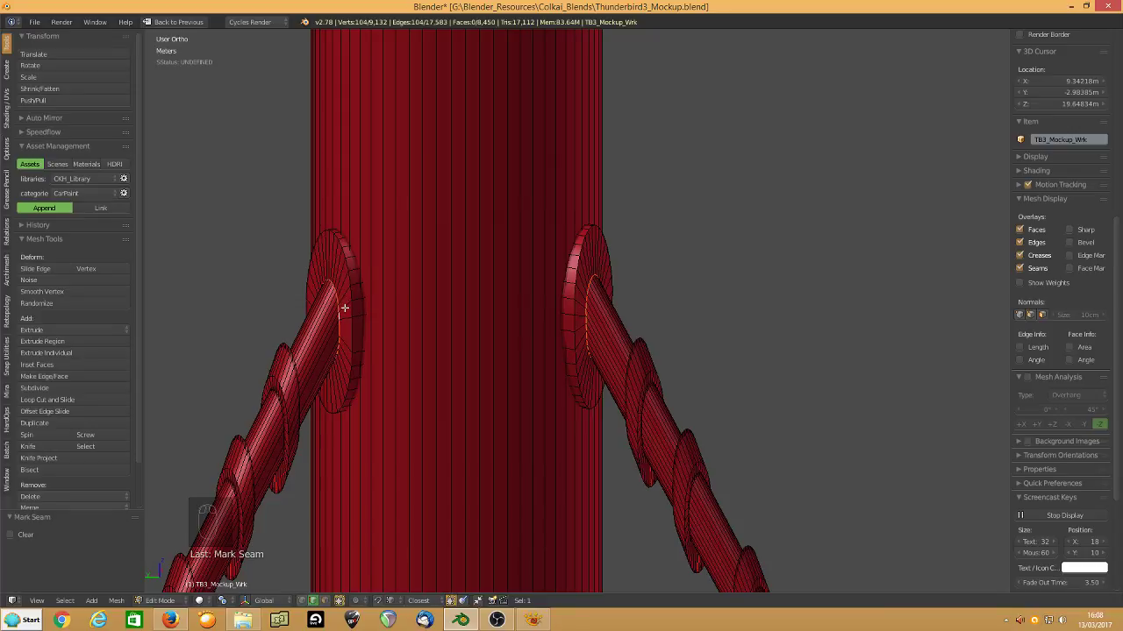
Undo the stray selection beside the strut mount and hide the linked central hull cylinder.
{"action": "right_click", "coordinate": [344, 308], "text": "ctrl"}
{"action": "key", "text": "ctrl+z"}
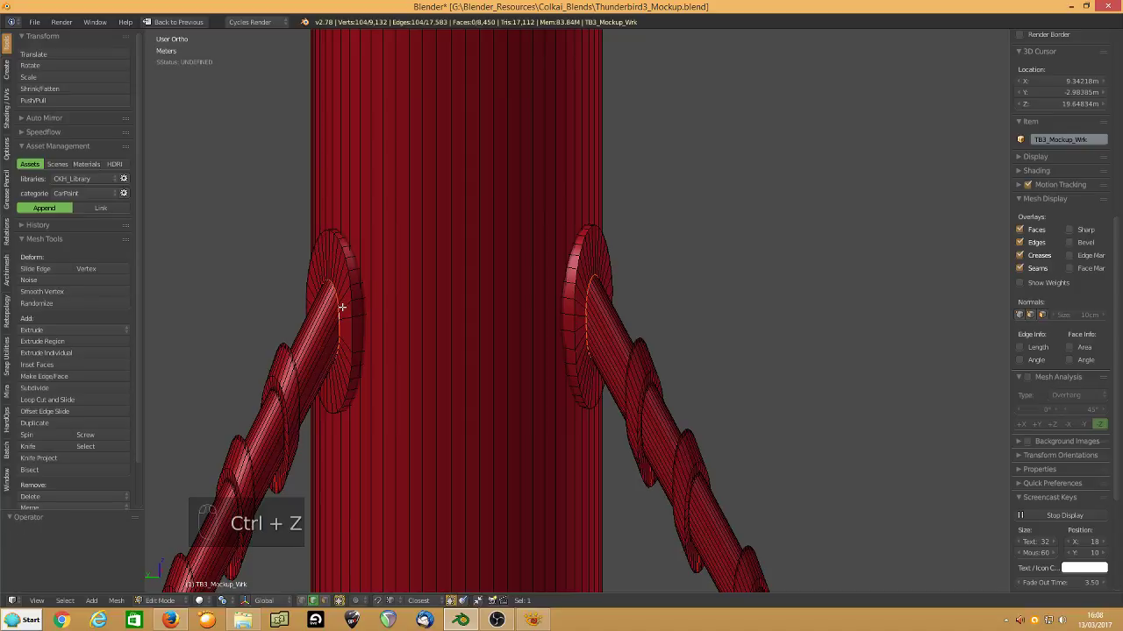
{"action": "middle_click_drag", "start_coordinate": [350, 345], "coordinate": [293, 283]}
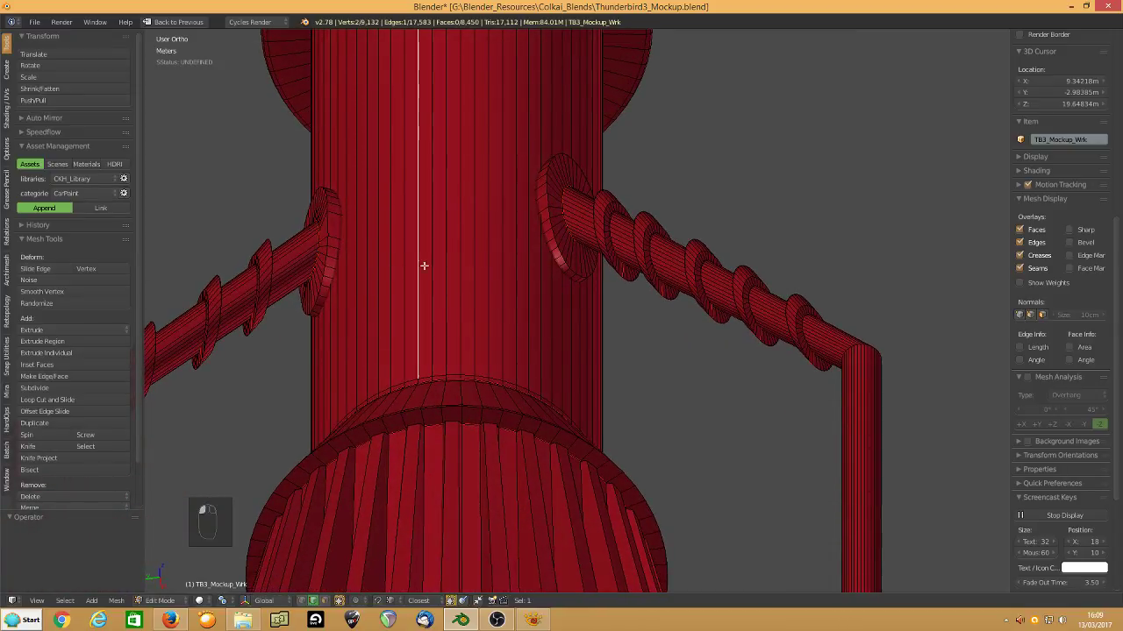
{"action": "key", "text": "l"}
{"action": "key", "text": "h"}
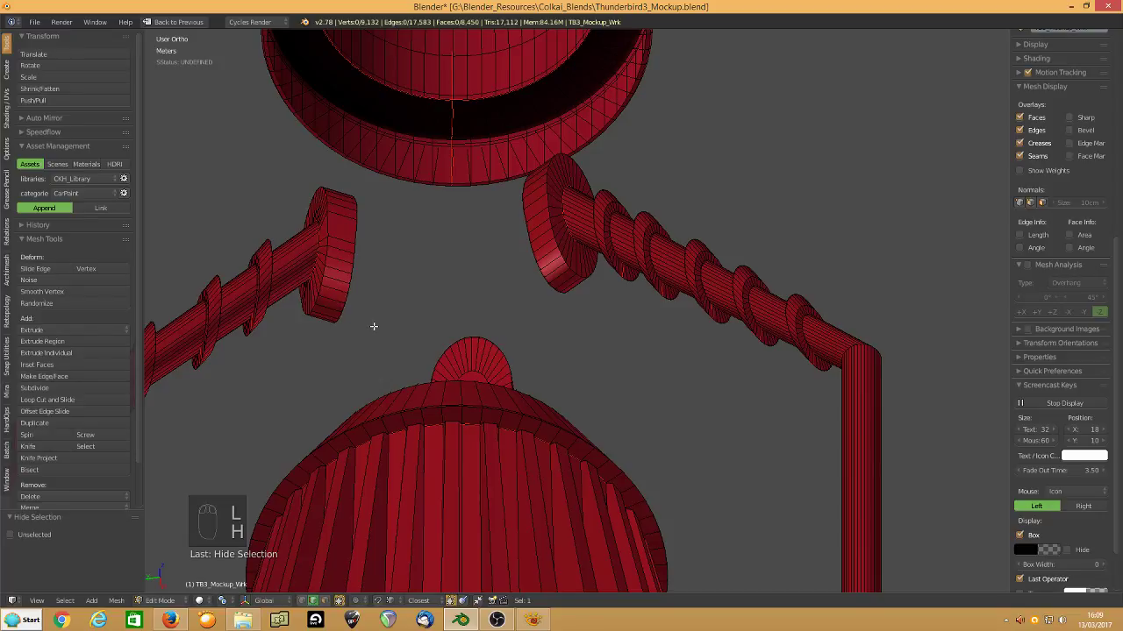
Select the lengthwise edge line along the underside of each of the three strut mounting discs and mark them as seams.
{"action": "middle_click_drag", "start_coordinate": [374, 326], "coordinate": [532, 311]}
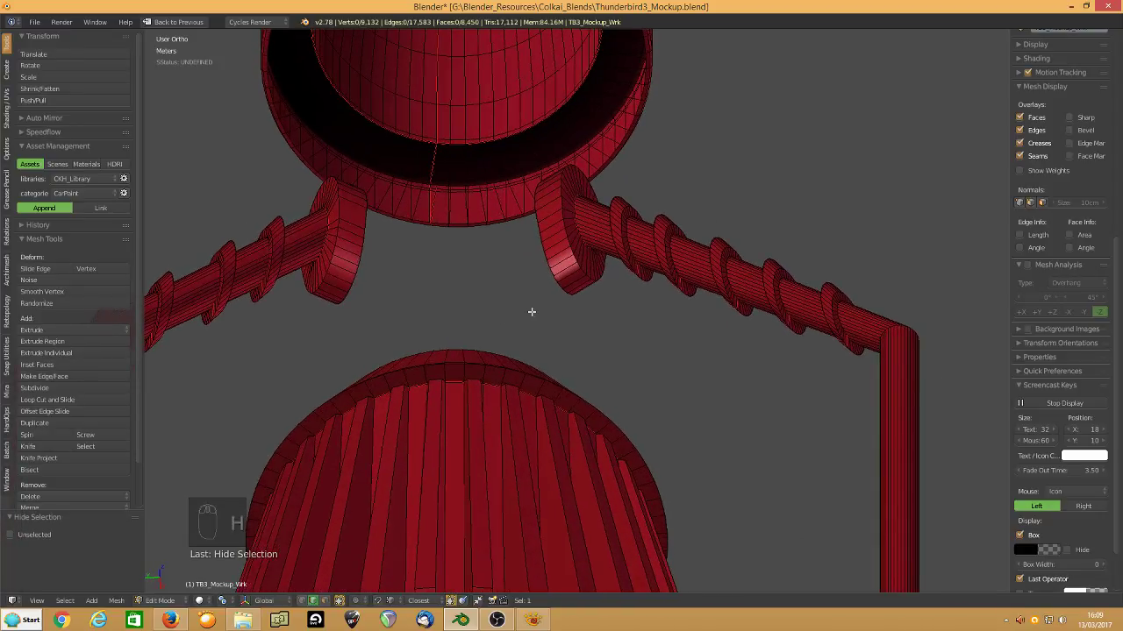
{"action": "right_click", "coordinate": [579, 286], "text": "alt"}
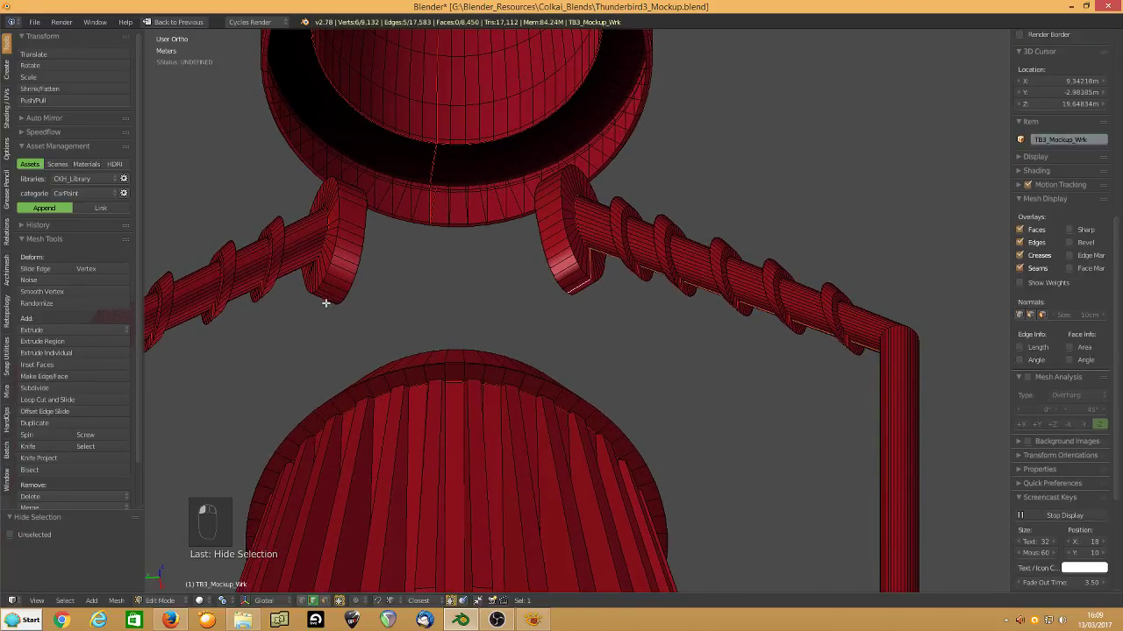
{"action": "middle_click_drag", "start_coordinate": [321, 313], "coordinate": [360, 132]}
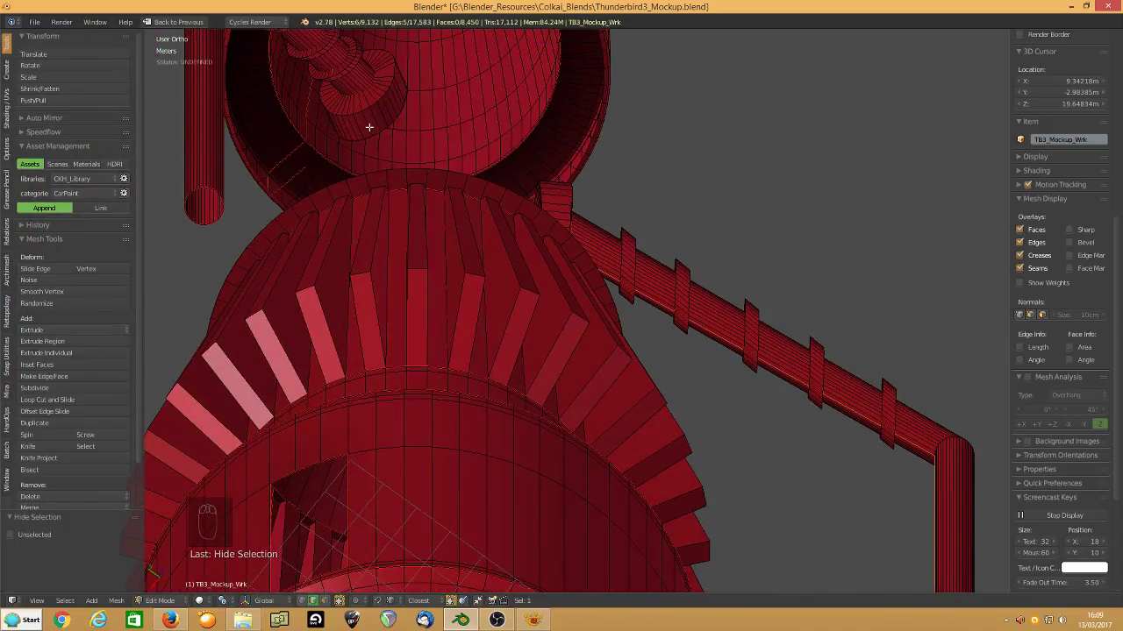
{"action": "right_click", "coordinate": [370, 127], "text": "alt+shift"}
{"action": "middle_click_drag", "start_coordinate": [245, 300], "coordinate": [404, 489]}
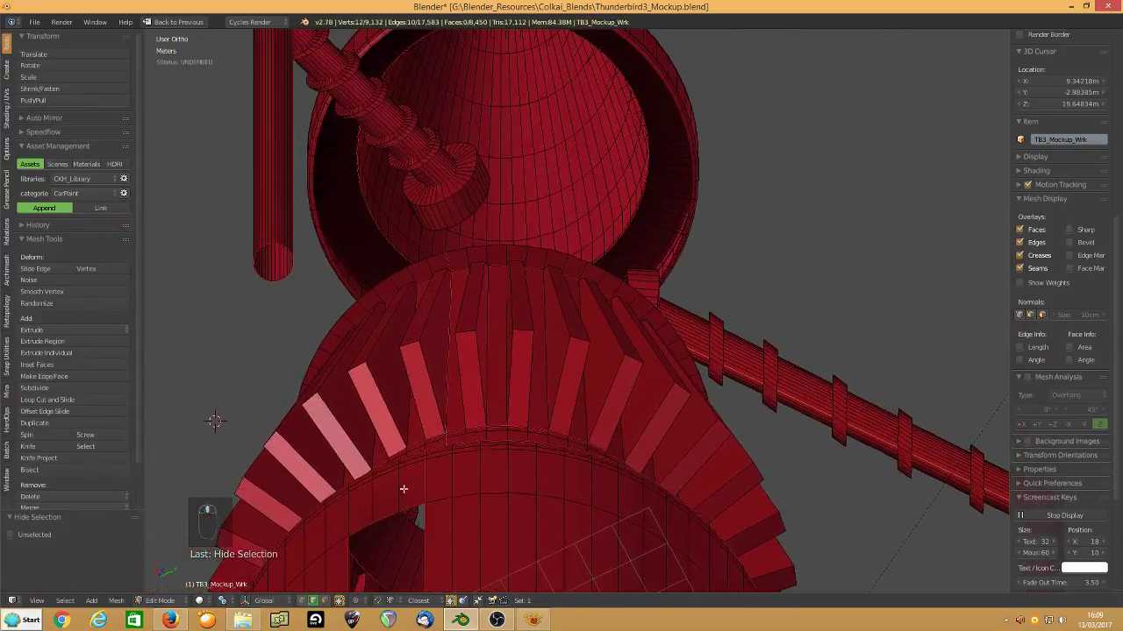
{"action": "right_click", "coordinate": [448, 215], "text": "alt+shift"}
{"action": "middle_click_drag", "start_coordinate": [363, 233], "coordinate": [346, 271]}
{"action": "key", "text": "ctrl+e"}
{"action": "left_click", "coordinate": [304, 253]}
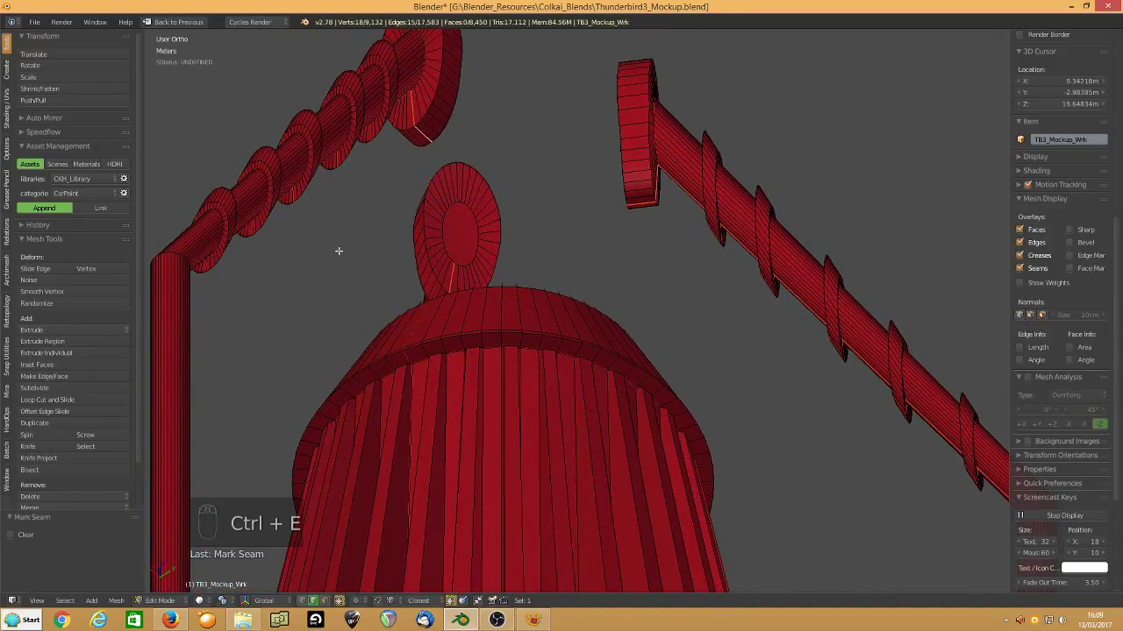
Reveal the hidden hull, save the file over the existing Thunderbird3_Mockup.blend and deselect everything.
{"action": "middle_click_drag", "start_coordinate": [563, 203], "coordinate": [613, 207]}
{"action": "middle_click_drag", "start_coordinate": [551, 232], "coordinate": [584, 251]}
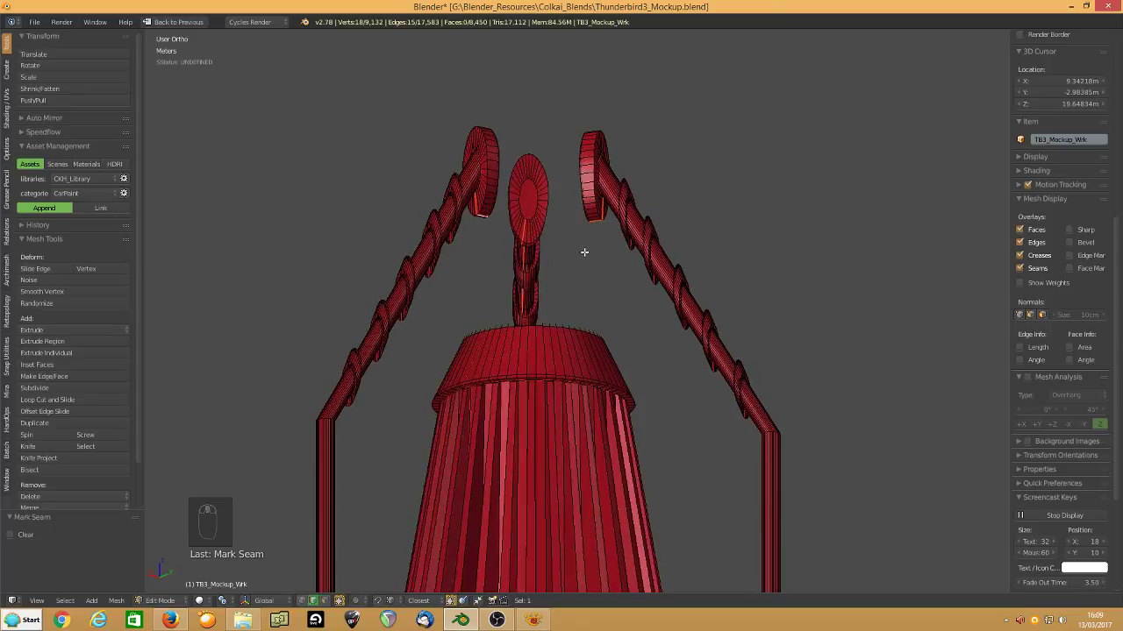
{"action": "key", "text": "alt+h"}
{"action": "key", "text": "ctrl+s"}
{"action": "left_click", "coordinate": [495, 268]}
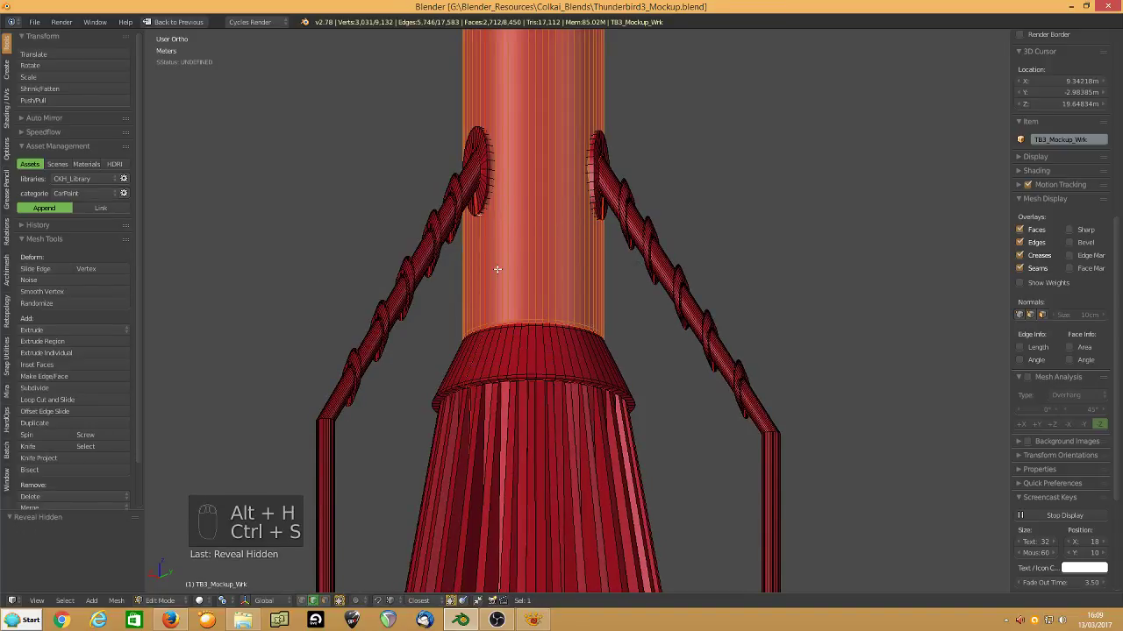
{"action": "key", "text": "a"}
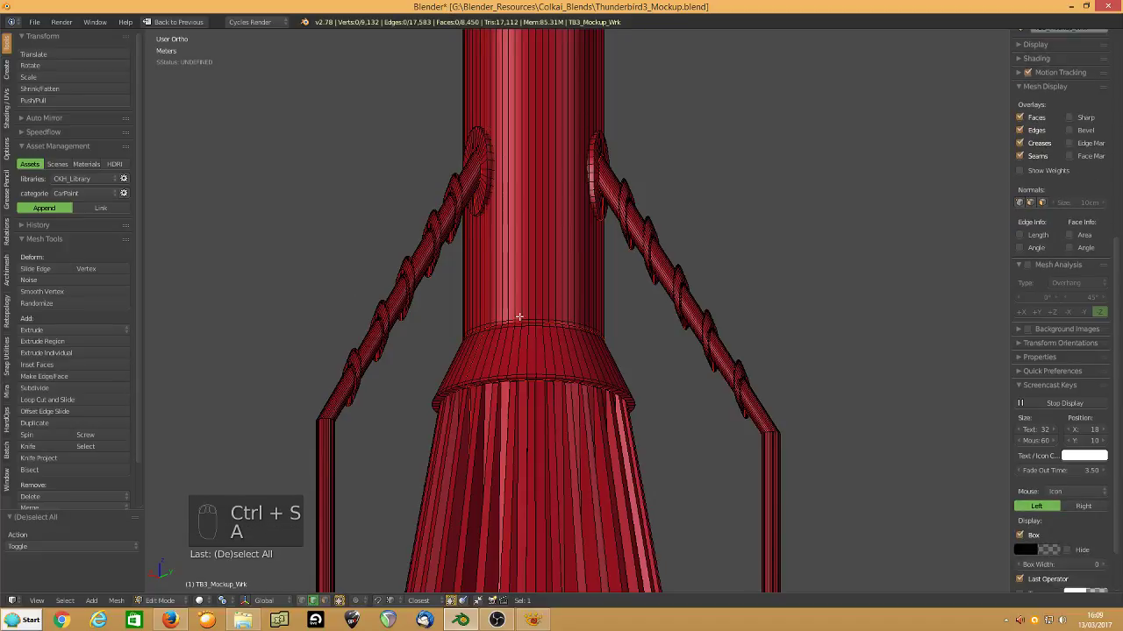
Bevel the edge loops at the bends of all three struts by about 0.107 with 3 segments and clear the selection.
{"action": "scroll", "coordinate": [519, 318], "scroll_direction": "down", "scroll_amount": 5, "text": "shift"}
{"action": "middle_click_drag", "start_coordinate": [588, 336], "coordinate": [727, 333]}
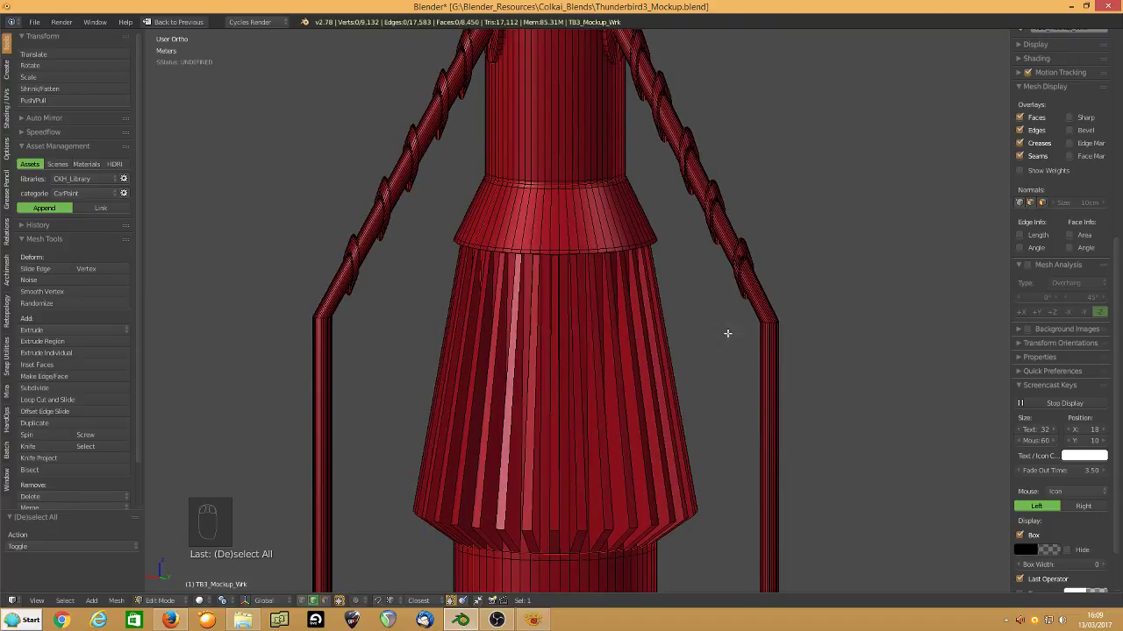
{"action": "scroll", "coordinate": [764, 324], "scroll_direction": "up", "scroll_amount": 3}
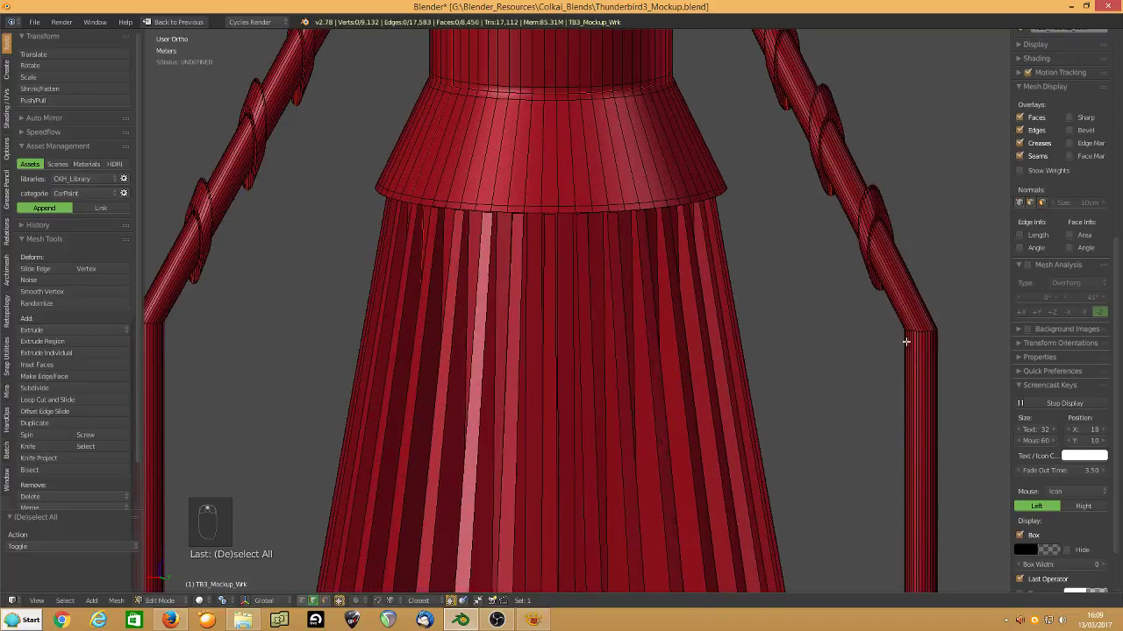
{"action": "left_click", "coordinate": [920, 331], "text": "alt"}
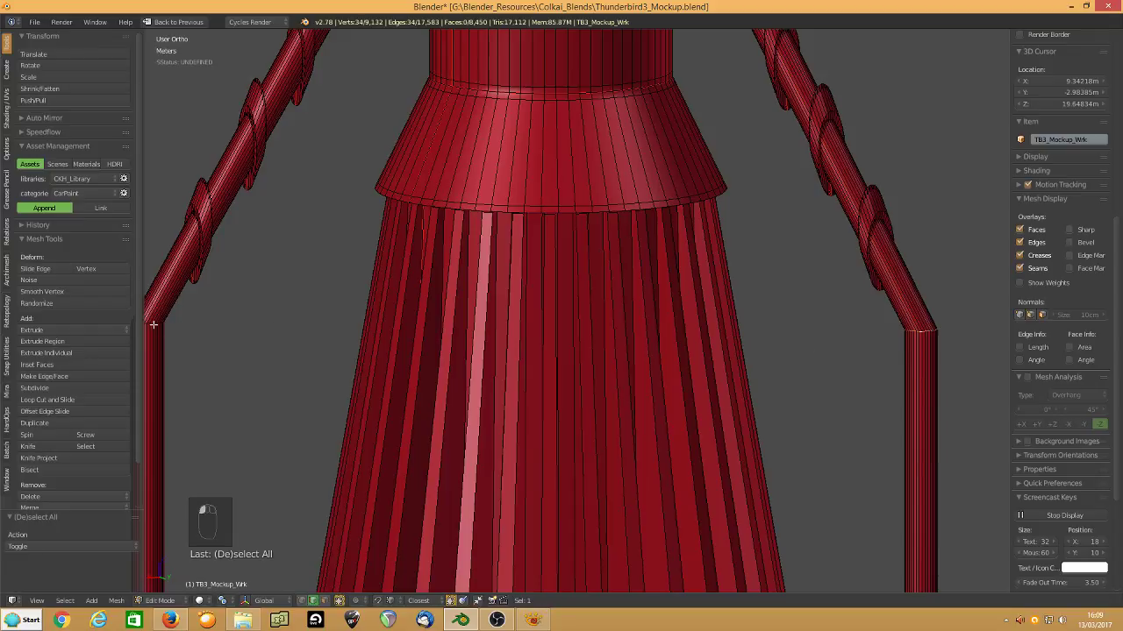
{"action": "middle_click_drag", "start_coordinate": [155, 328], "coordinate": [389, 339], "text": "shift"}
{"action": "scroll", "coordinate": [351, 332], "scroll_direction": "up", "scroll_amount": 3}
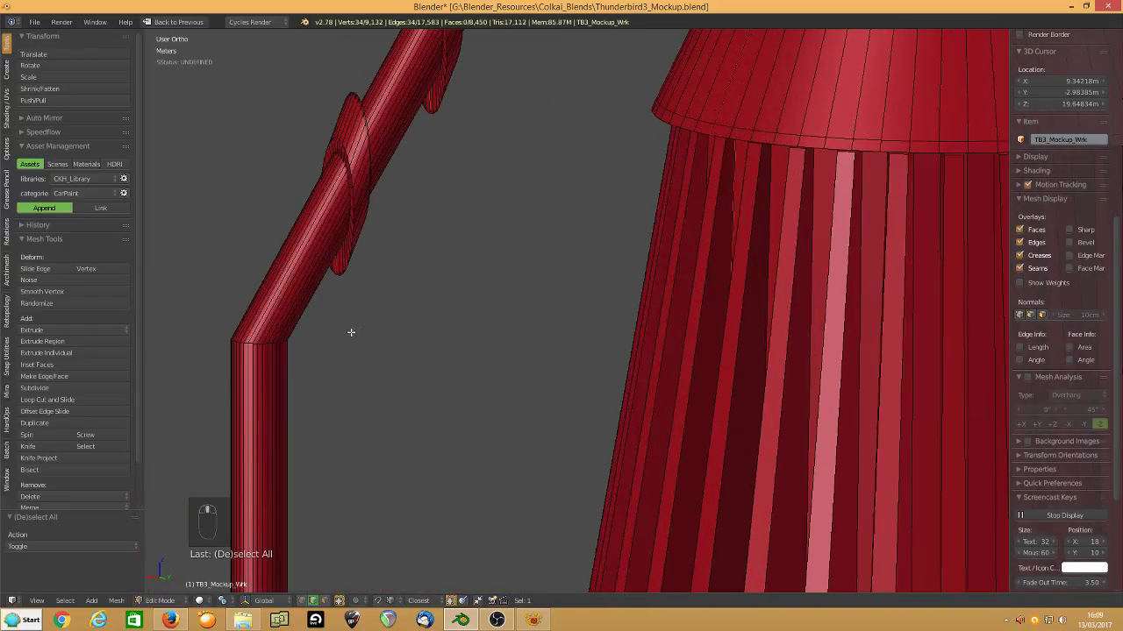
{"action": "left_click", "coordinate": [250, 343], "text": "alt+shift"}
{"action": "middle_click_drag", "start_coordinate": [250, 343], "coordinate": [737, 332]}
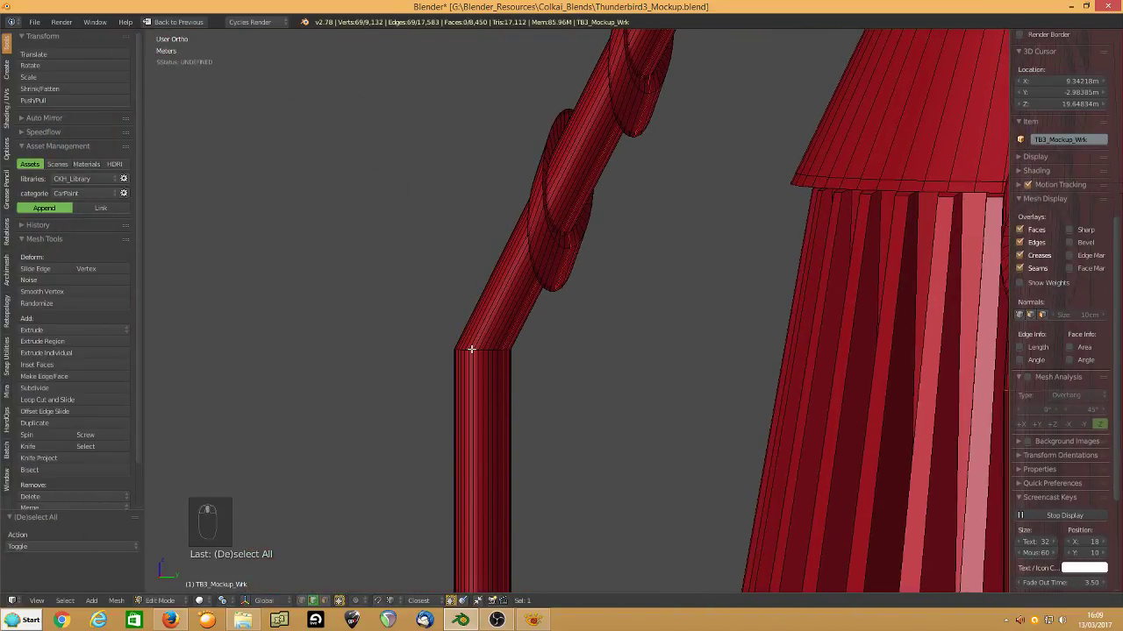
{"action": "left_click", "coordinate": [470, 350], "text": "alt+shift"}
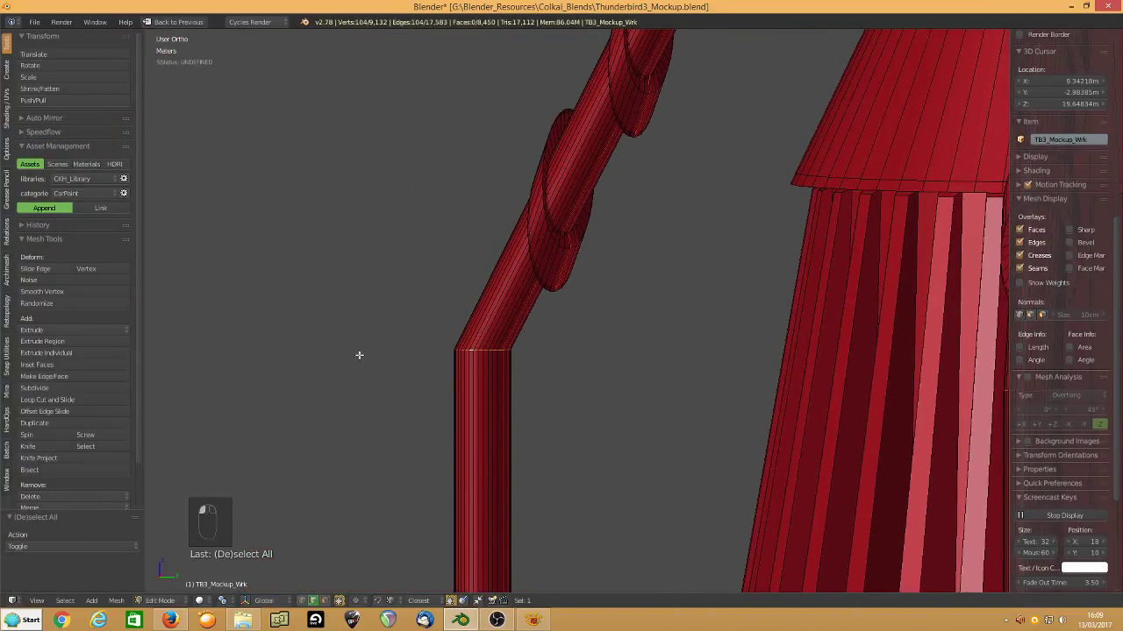
{"action": "key", "text": "ctrl+b"}
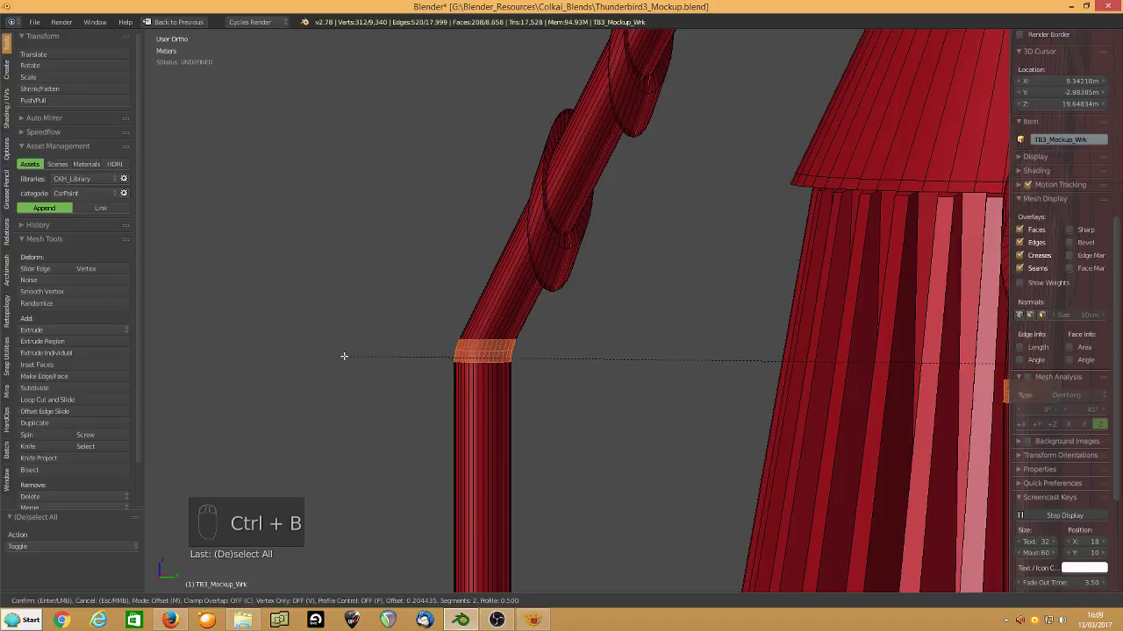
{"action": "scroll", "coordinate": [344, 356], "scroll_direction": "up", "scroll_amount": 1}
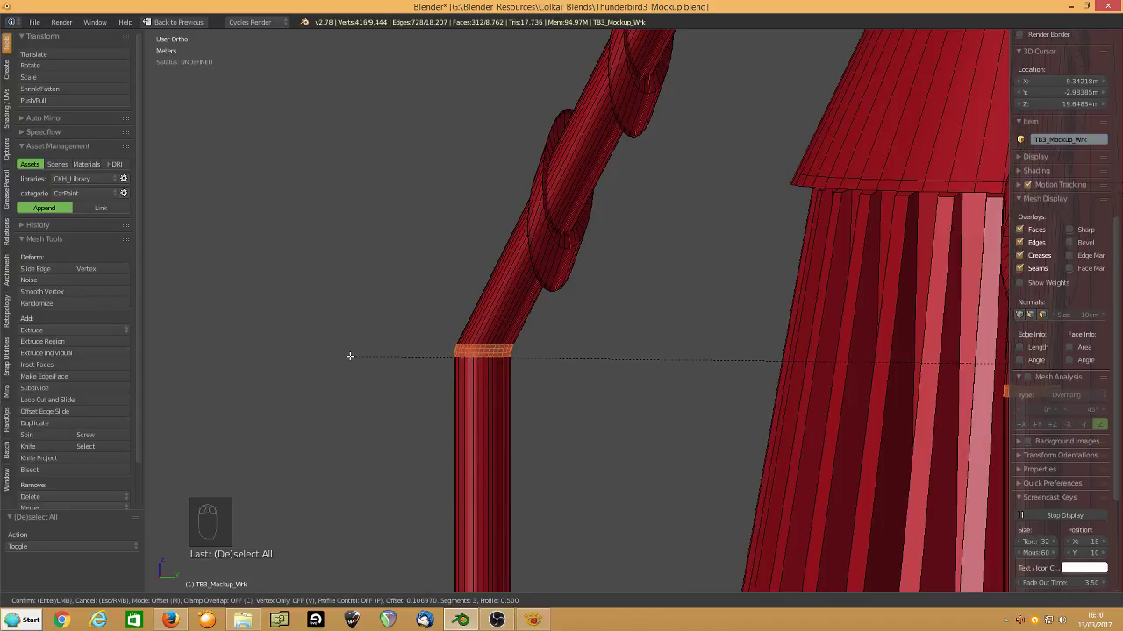
{"action": "left_click", "coordinate": [350, 355]}
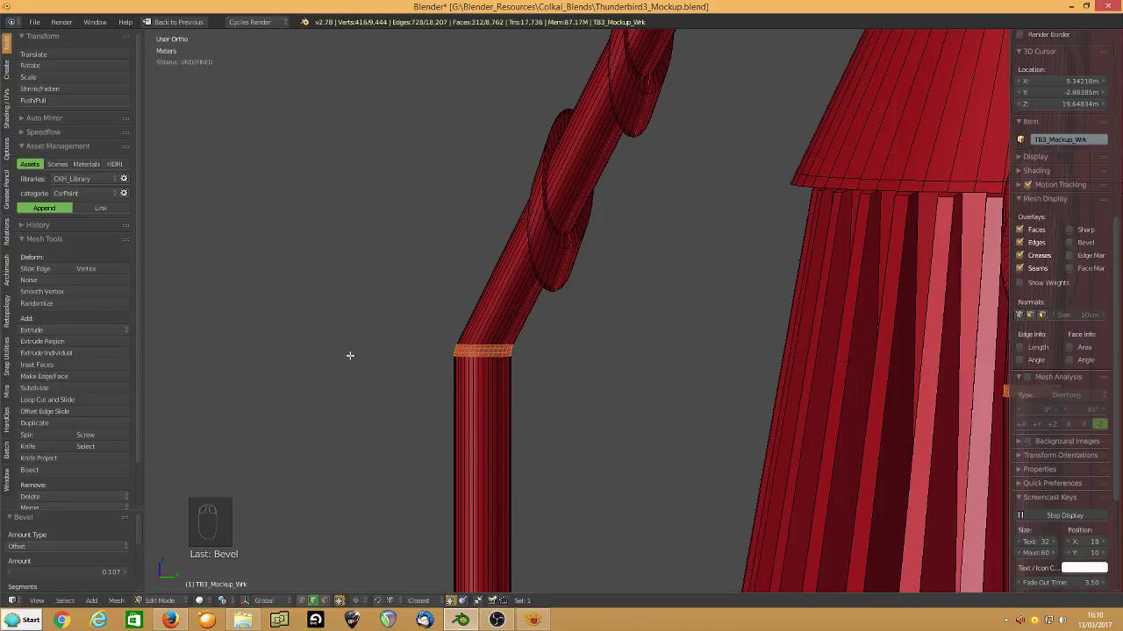
{"action": "key", "text": "a"}
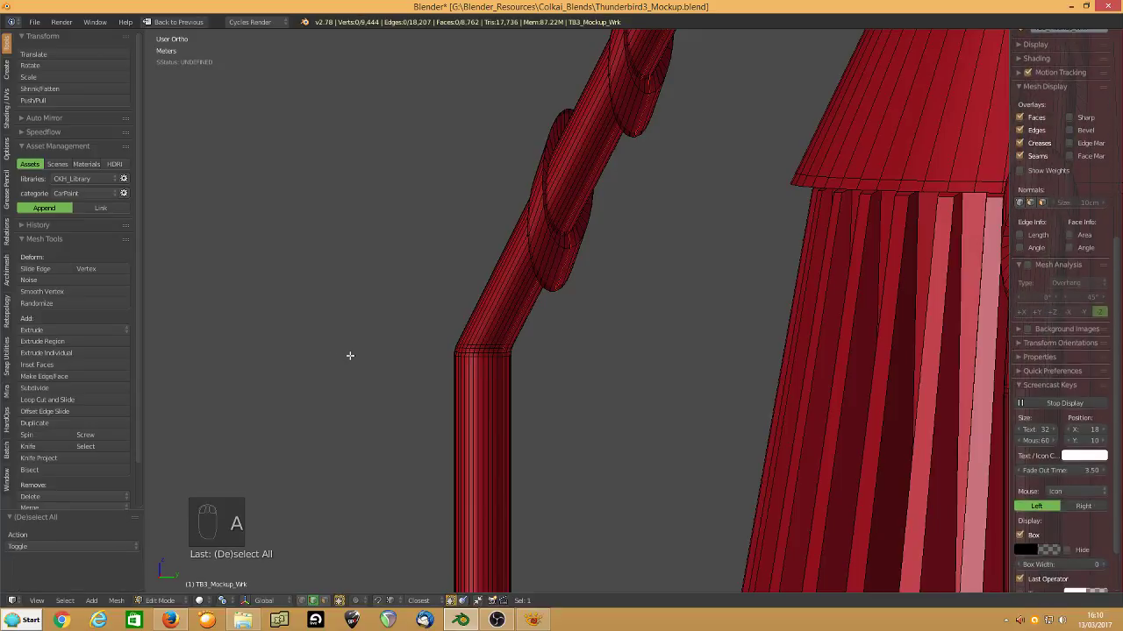
Isolate the ribbed section by selecting it up to its seams and hiding everything else, framed in the right side view.
{"action": "scroll", "coordinate": [404, 336], "scroll_direction": "down", "scroll_amount": 4}
{"action": "middle_click_drag", "start_coordinate": [739, 327], "coordinate": [693, 324]}
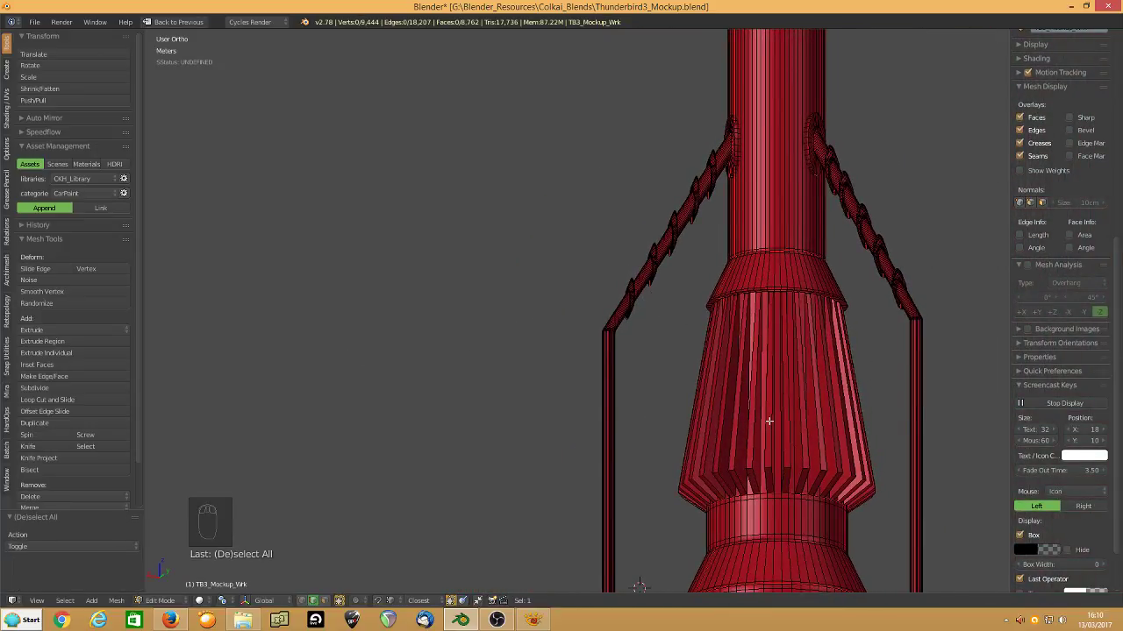
{"action": "key", "text": "l"}
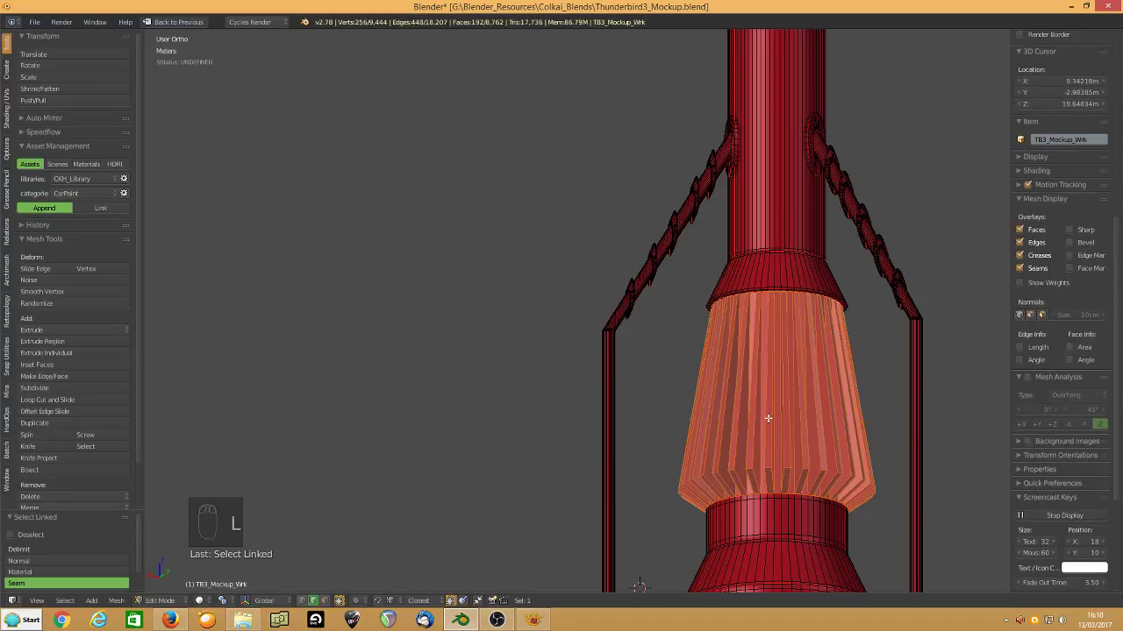
{"action": "key", "text": "shift+h"}
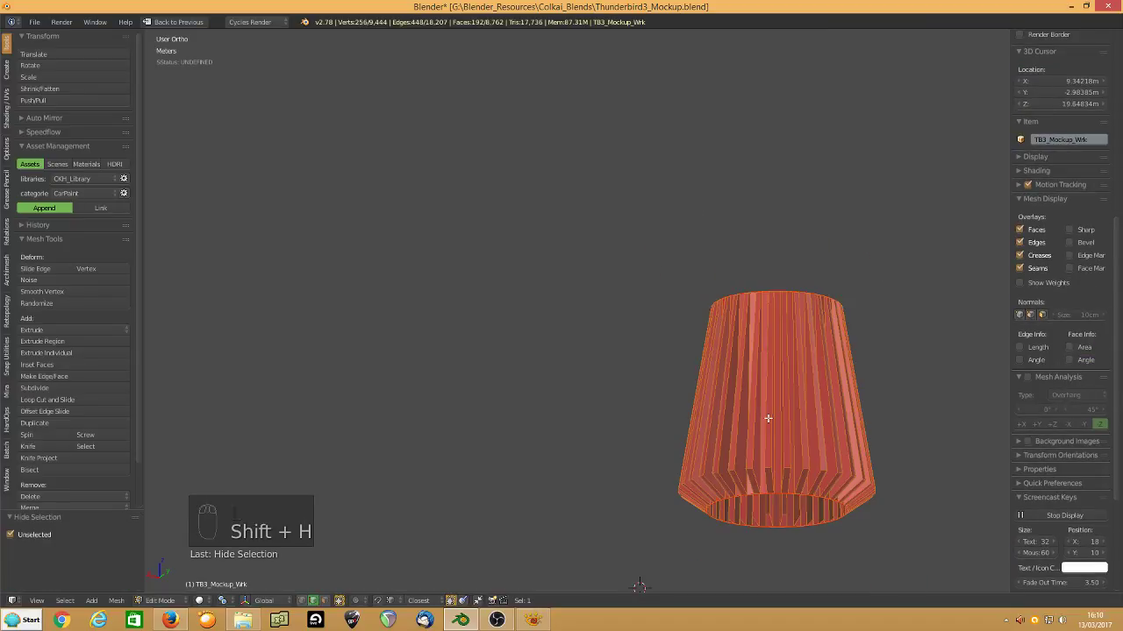
{"action": "key", "text": "KP_3"}
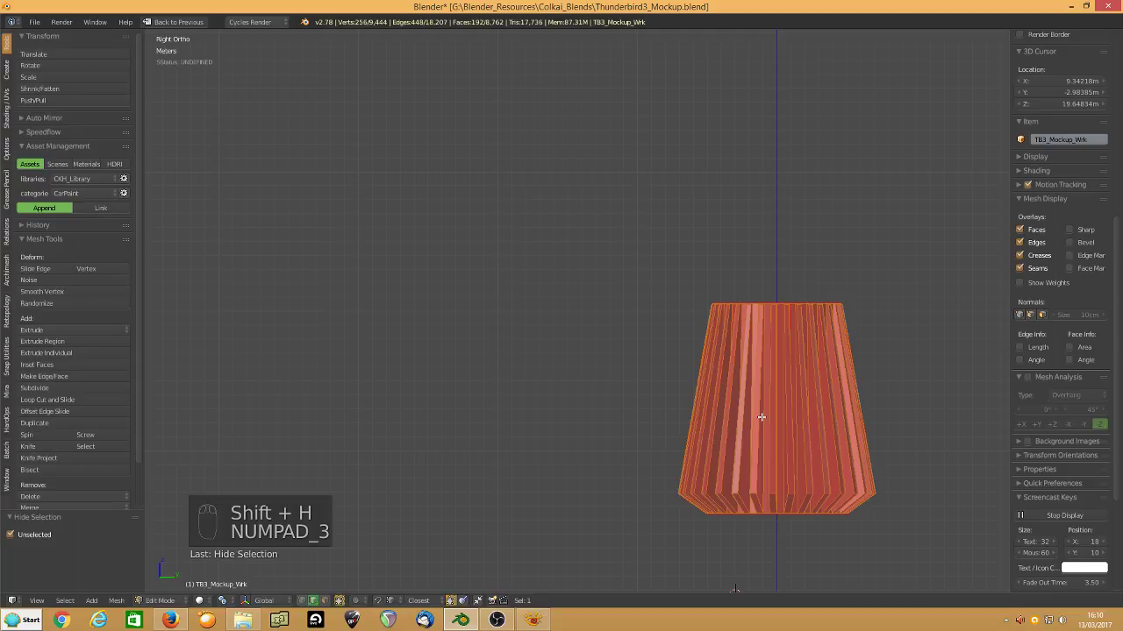
{"action": "key", "text": "KP_Decimal"}
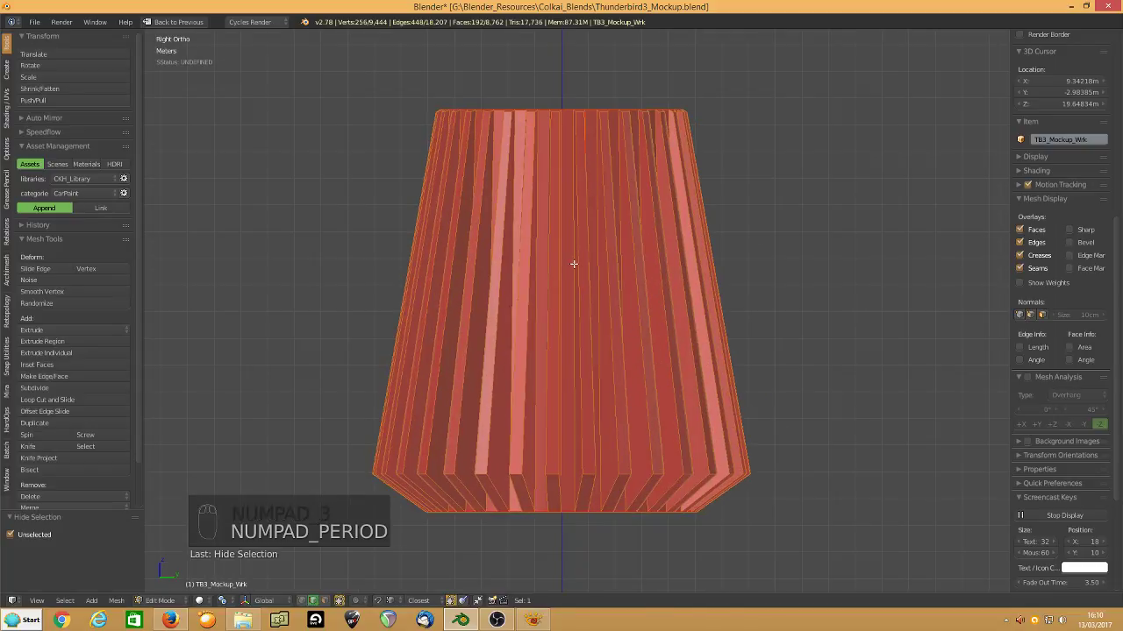
Set the viewport shading to Wireframe and the pivot point to Median Point, and deselect the ribbed section.
{"action": "left_click", "coordinate": [199, 601]}
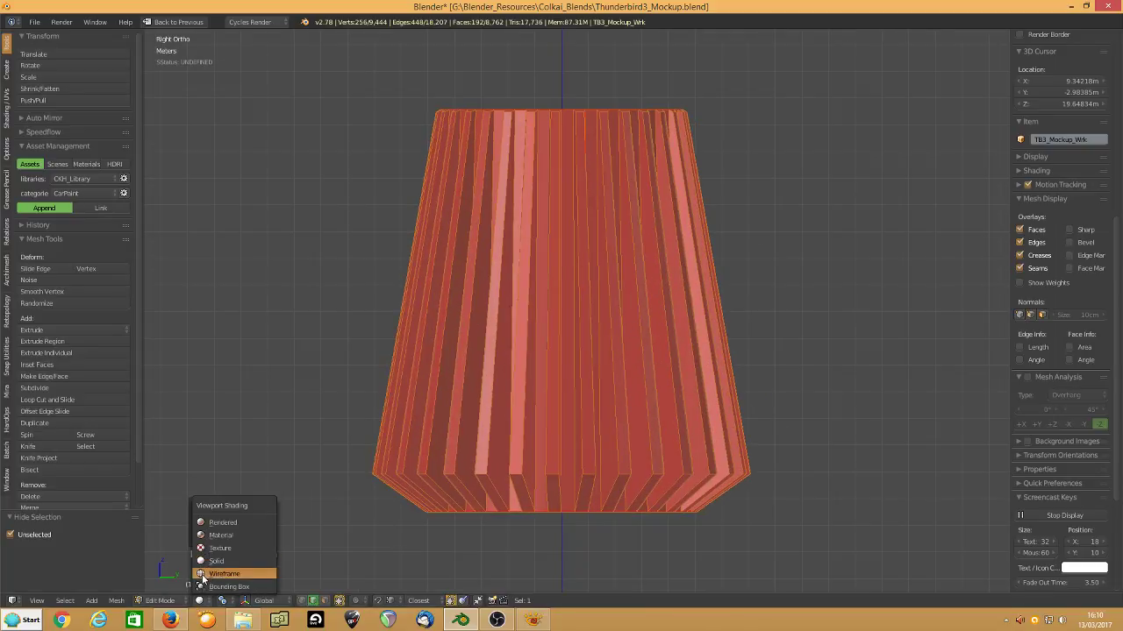
{"action": "left_click", "coordinate": [200, 574]}
{"action": "left_click", "coordinate": [223, 601]}
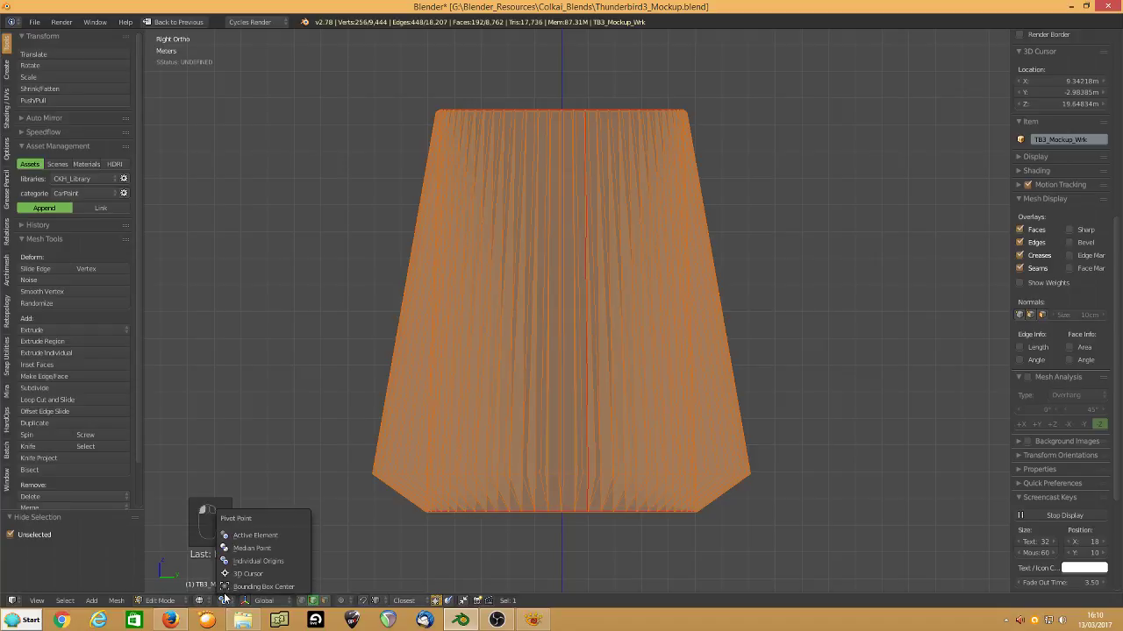
{"action": "left_click", "coordinate": [238, 548]}
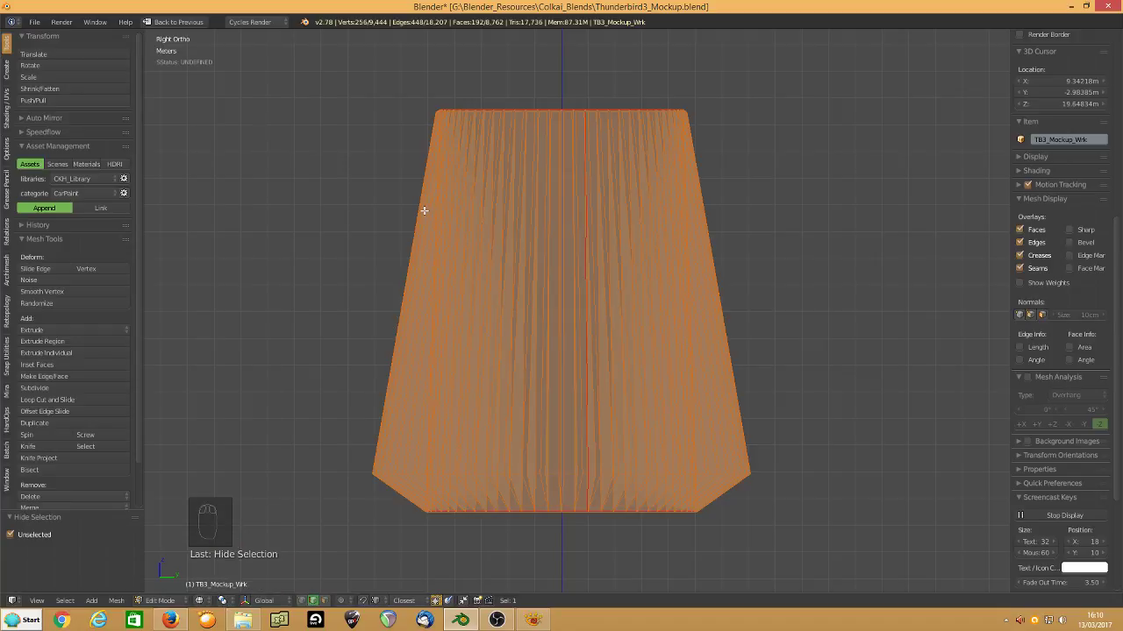
{"action": "key", "text": "a"}
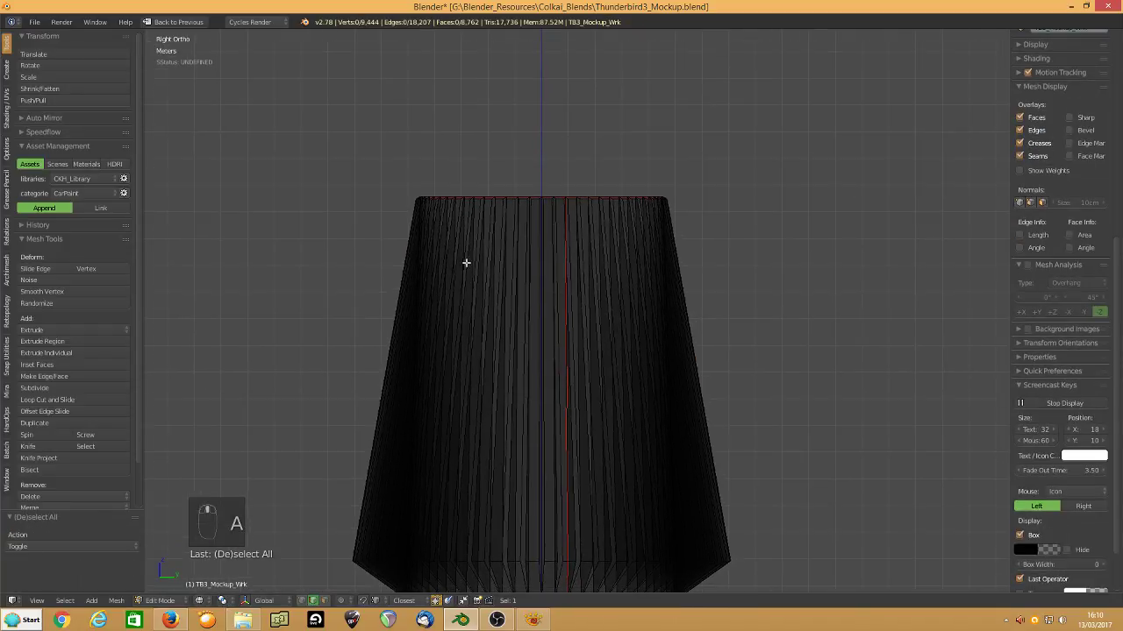
In face selection mode, select one small rib end face on the upper rim and all faces with a similar perimeter, seen from the right side.
{"action": "scroll", "coordinate": [469, 260], "scroll_direction": "up", "scroll_amount": 3}
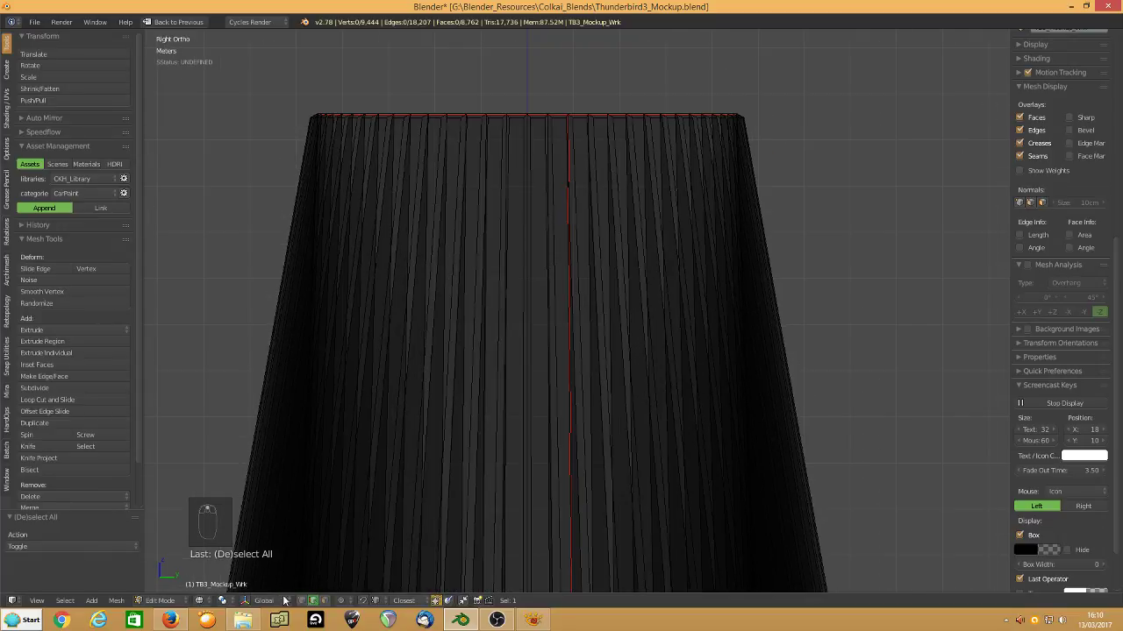
{"action": "left_click", "coordinate": [325, 602]}
{"action": "middle_click_drag", "start_coordinate": [523, 190], "coordinate": [509, 238]}
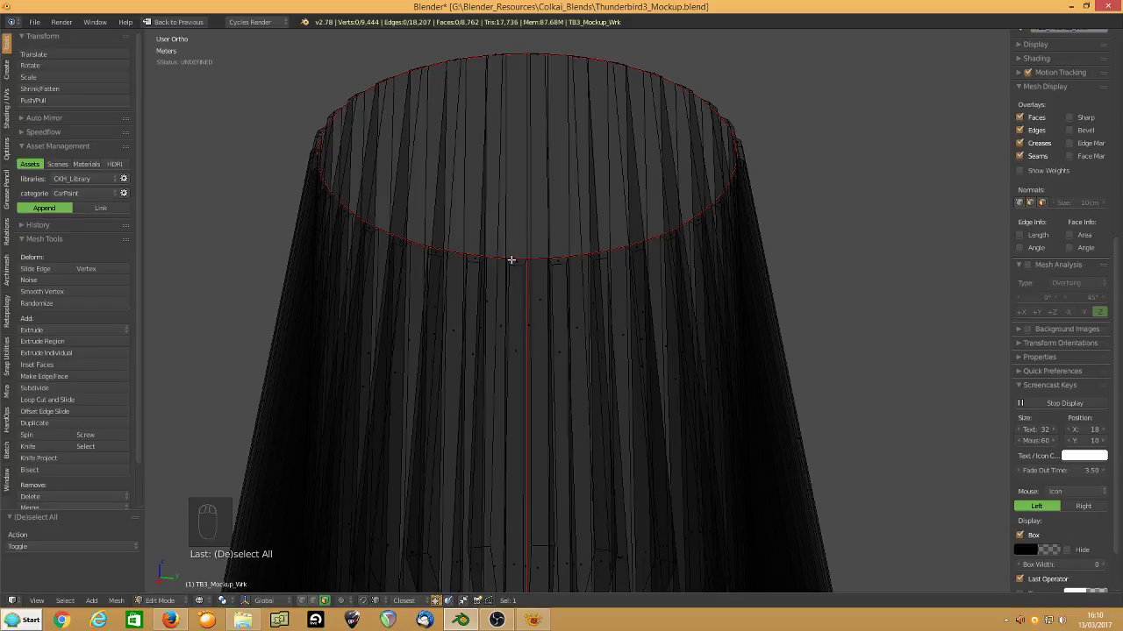
{"action": "right_click", "coordinate": [513, 261]}
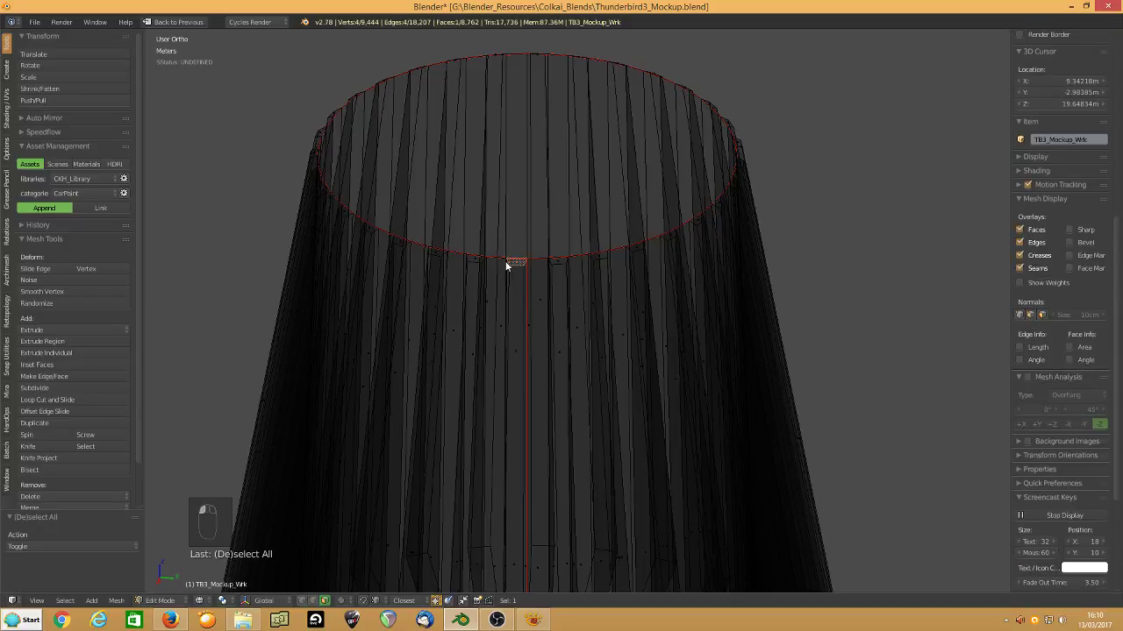
{"action": "key", "text": "shift+g"}
{"action": "left_click", "coordinate": [506, 261]}
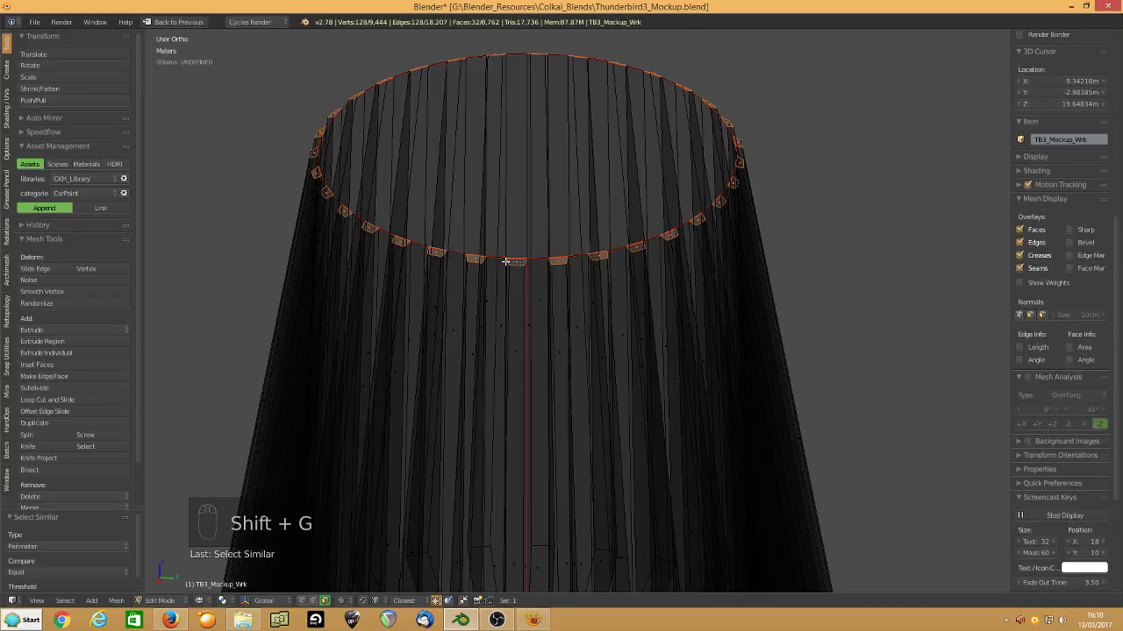
{"action": "key", "text": "KP_3"}
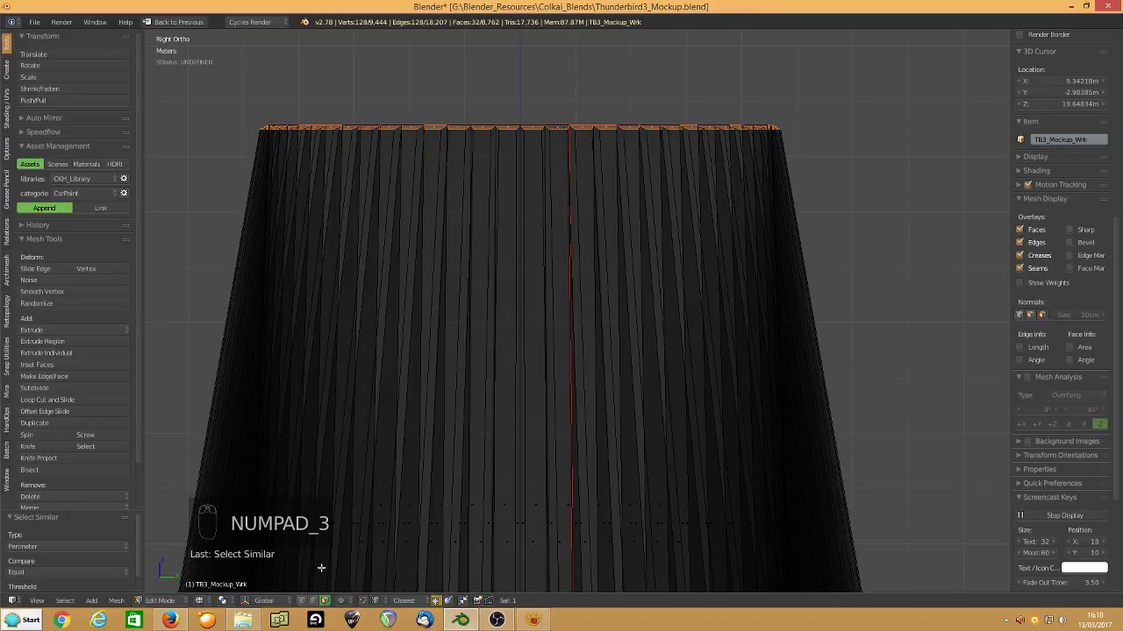
In edge selection mode, box-deselect the lower edges of the upper-rim rib end faces and mark the remaining selected edges as seams.
{"action": "left_click", "coordinate": [313, 601], "text": "shift"}
{"action": "key", "text": "b"}
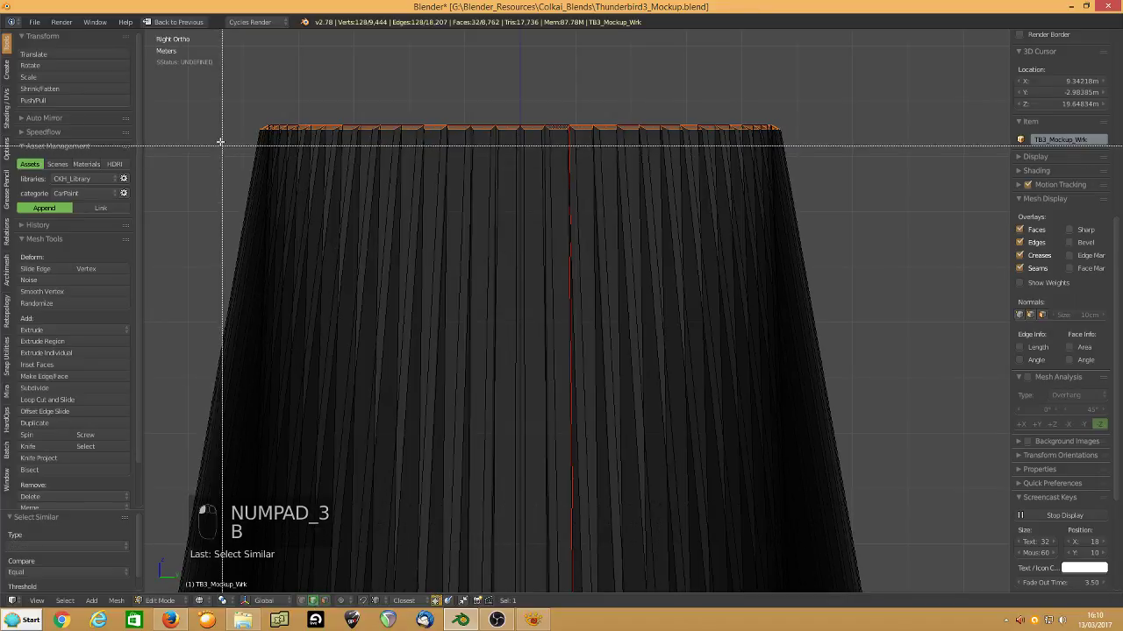
{"action": "middle_click_drag", "start_coordinate": [214, 128], "coordinate": [846, 187]}
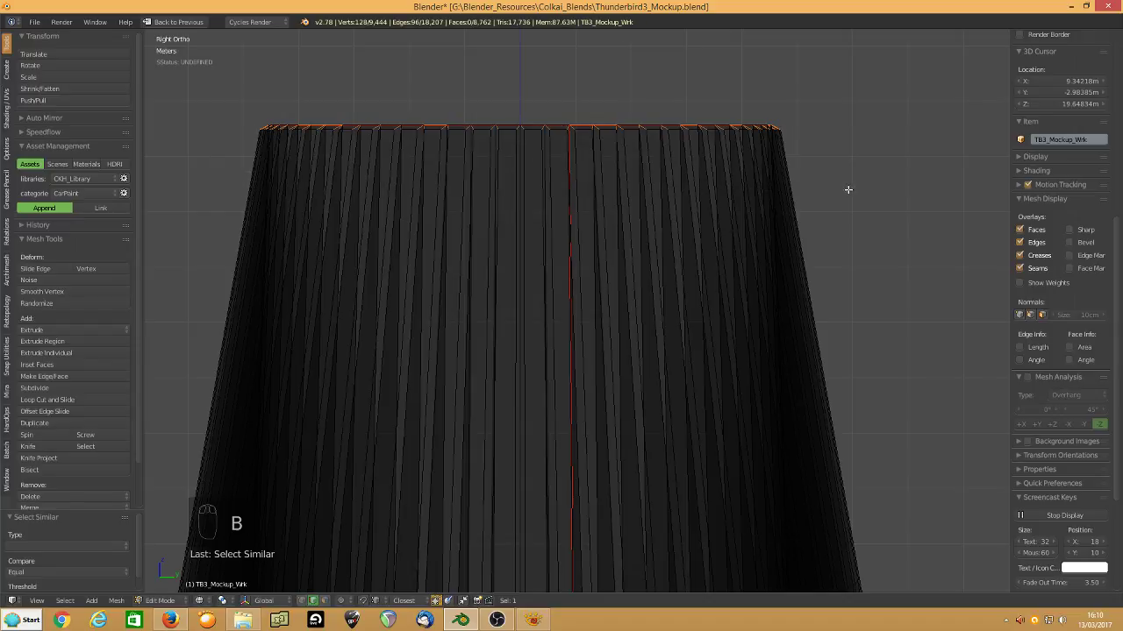
{"action": "key", "text": "ctrl+e"}
{"action": "left_click", "coordinate": [494, 177]}
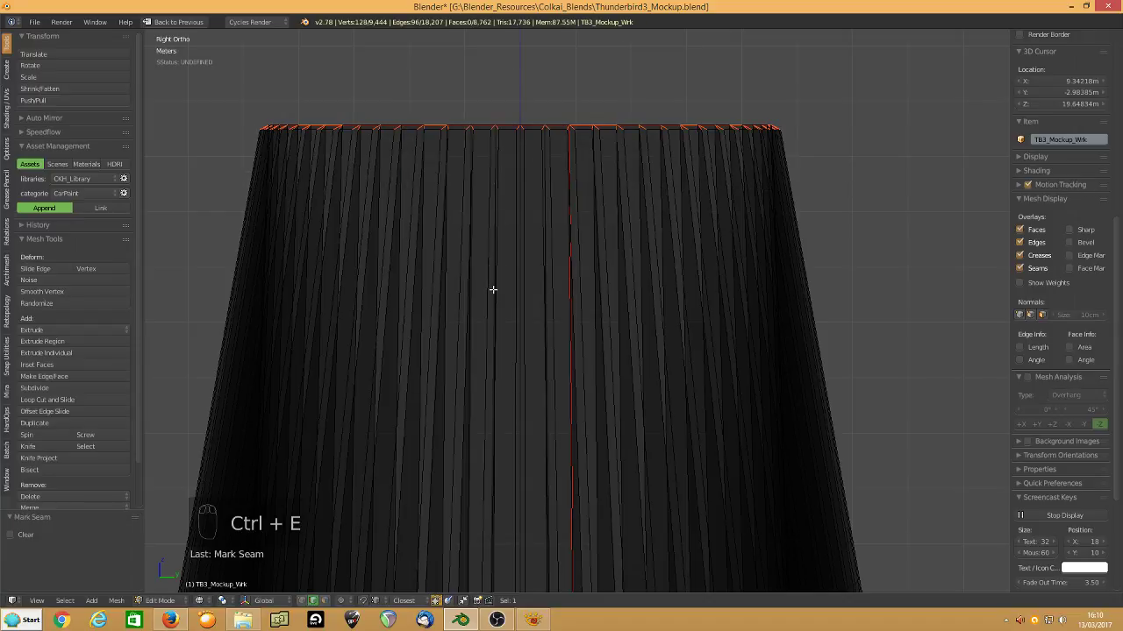
In face selection mode, select one rib end face at the base of the ribbed section and all faces with a similar perimeter.
{"action": "middle_click_drag", "start_coordinate": [493, 289], "coordinate": [514, 65], "text": "shift"}
{"action": "middle_click_drag", "start_coordinate": [490, 368], "coordinate": [503, 105], "text": "shift"}
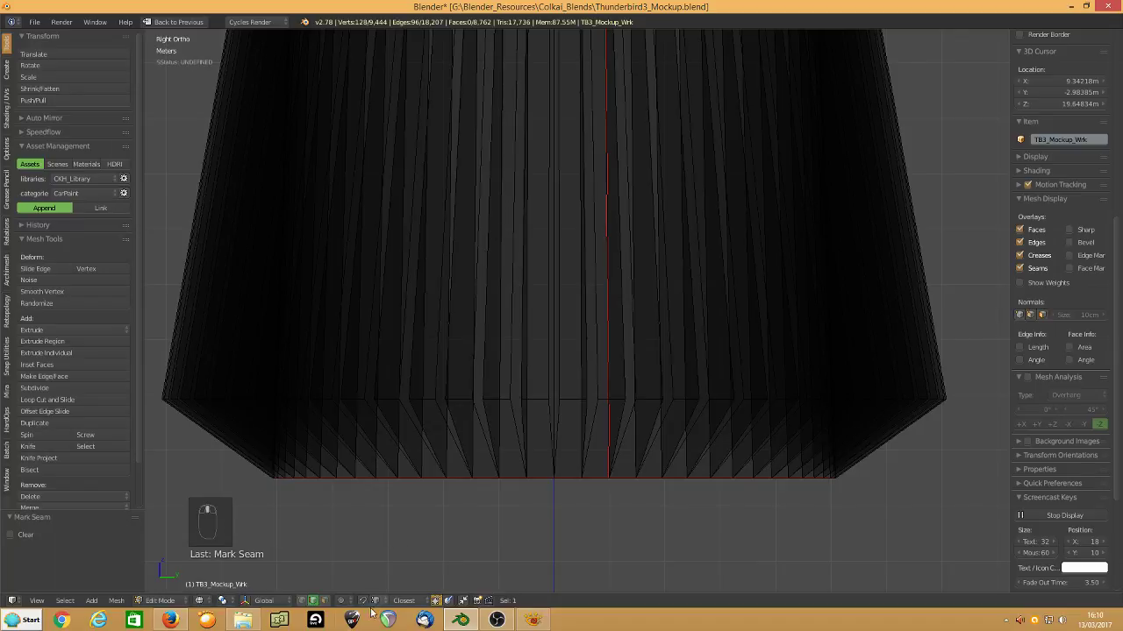
{"action": "left_click", "coordinate": [325, 601]}
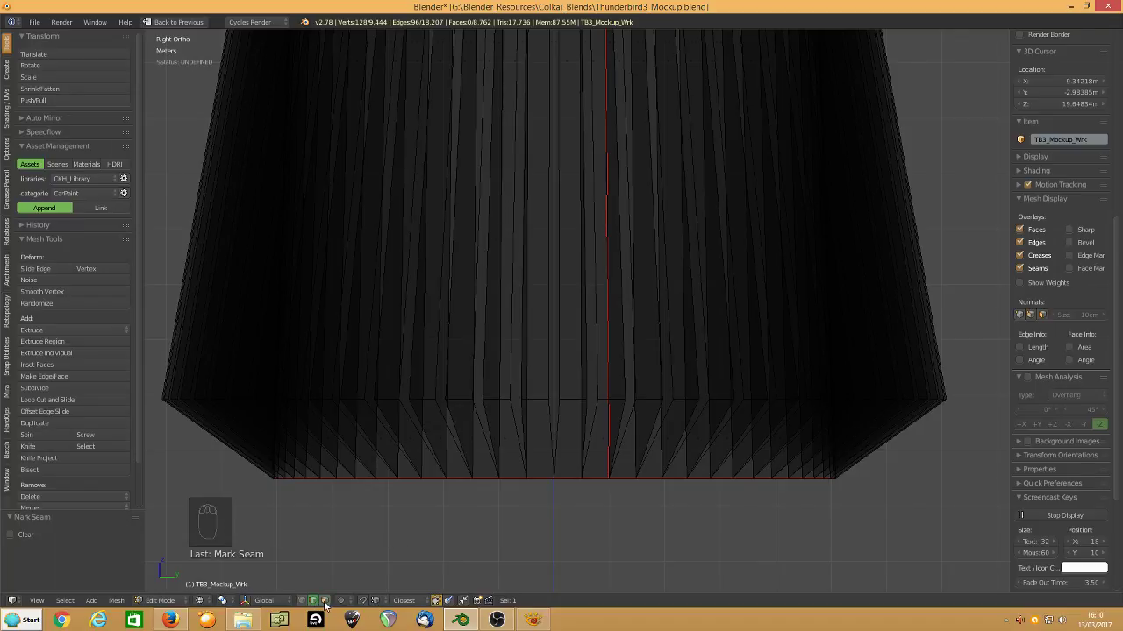
{"action": "right_click", "coordinate": [510, 437]}
{"action": "key", "text": "shift+g"}
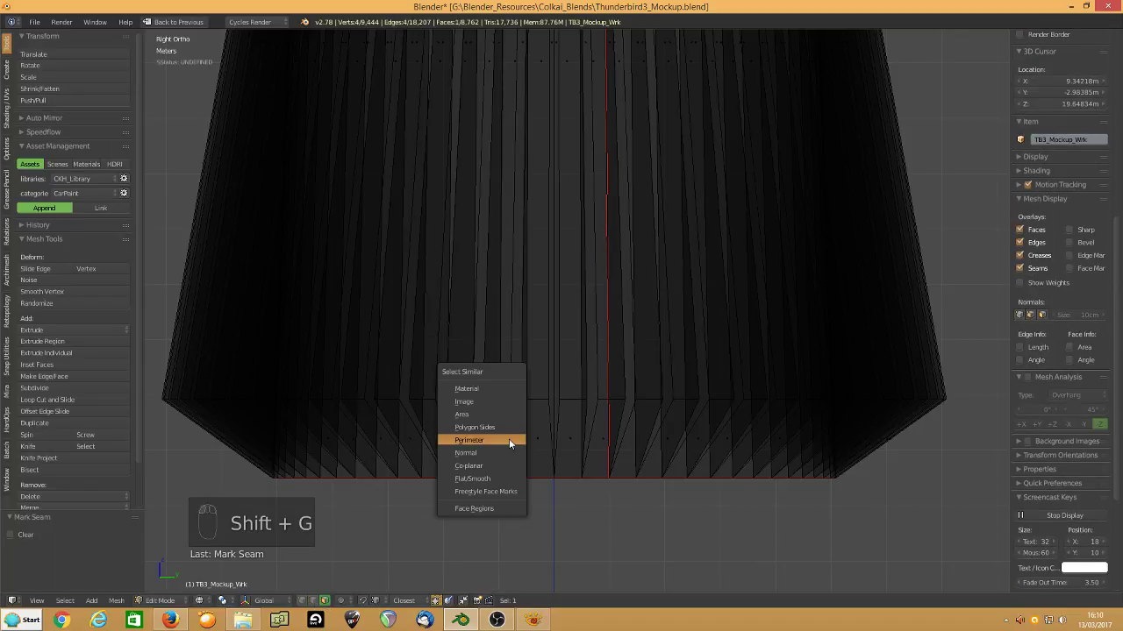
{"action": "left_click", "coordinate": [508, 438]}
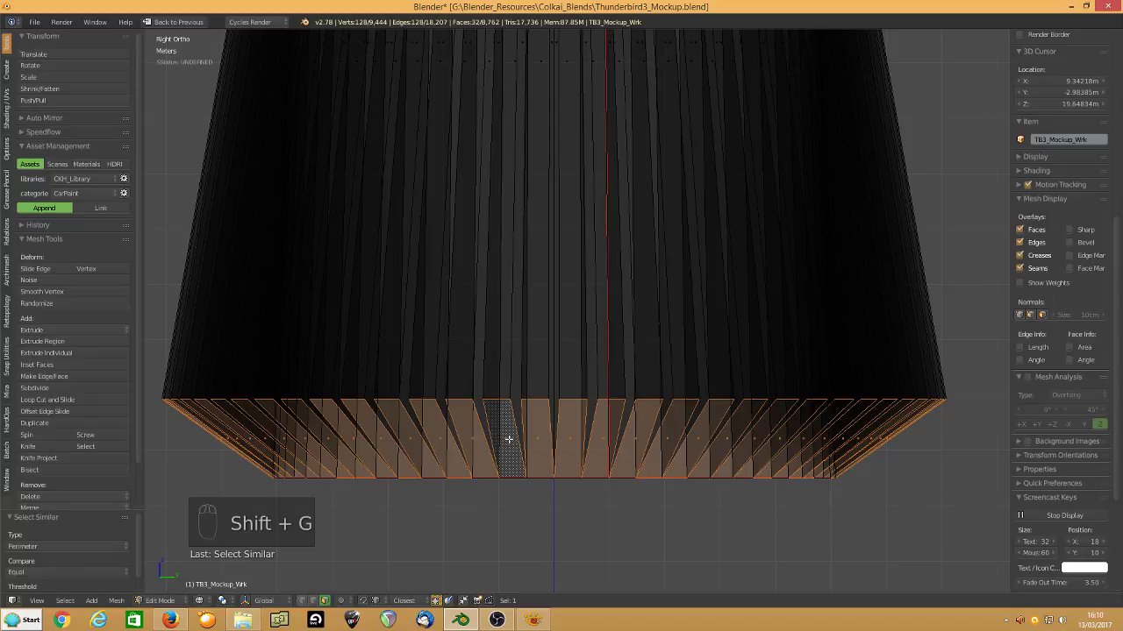
In edge selection mode, box-deselect the upper edges of the base rib end faces and mark the remaining selected edges as seams.
{"action": "left_click", "coordinate": [319, 601]}
{"action": "key", "text": "b"}
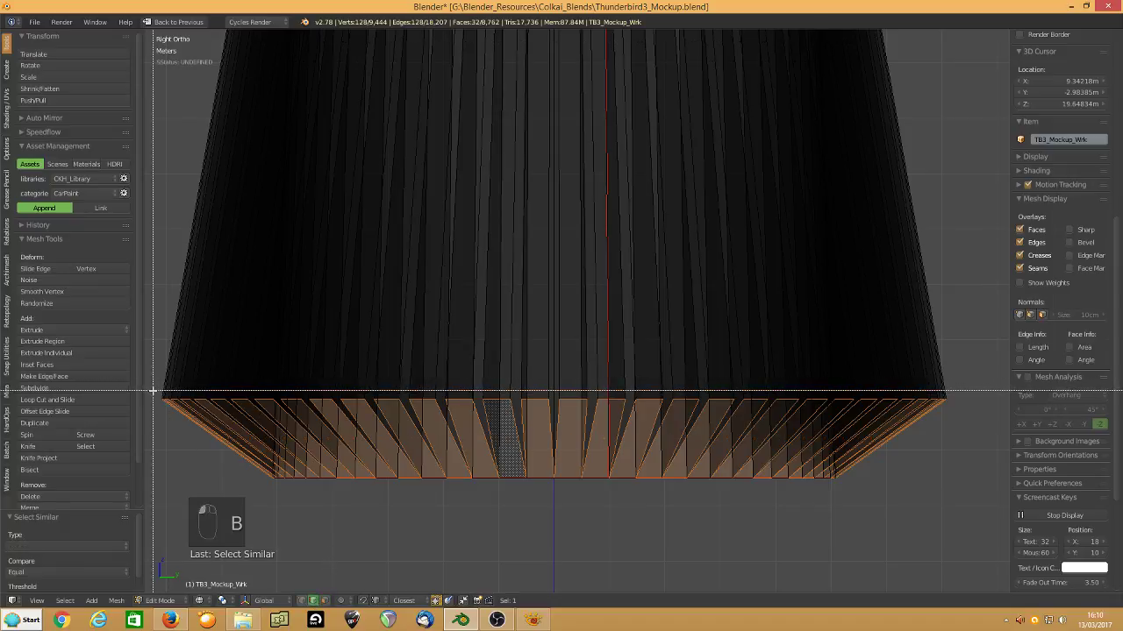
{"action": "left_click_drag", "start_coordinate": [151, 389], "coordinate": [995, 404]}
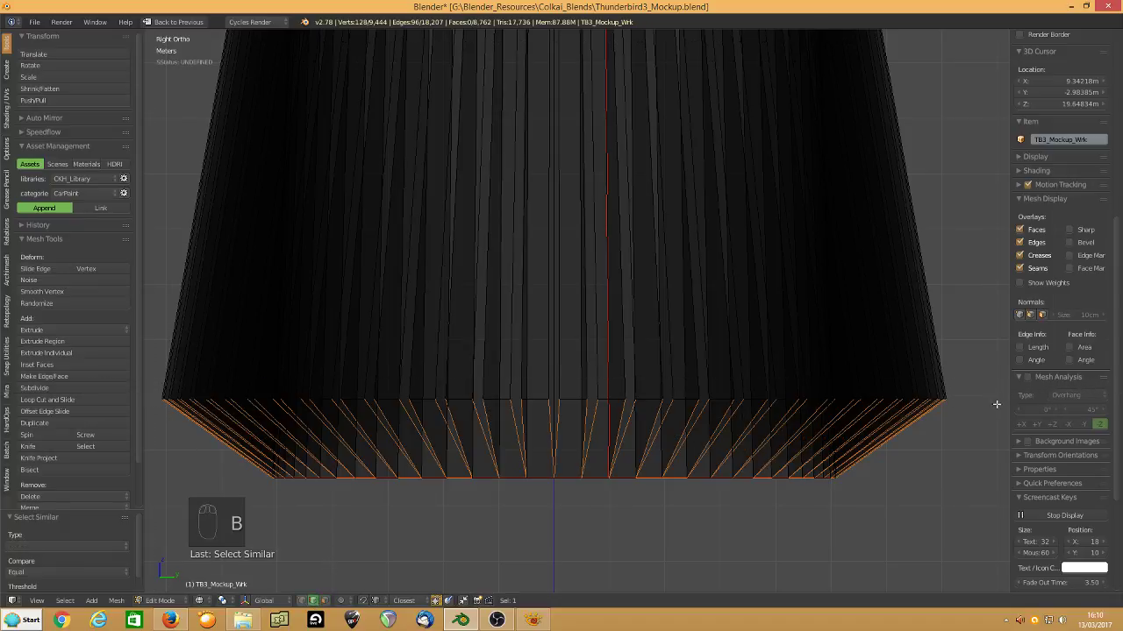
{"action": "key", "text": "ctrl+e"}
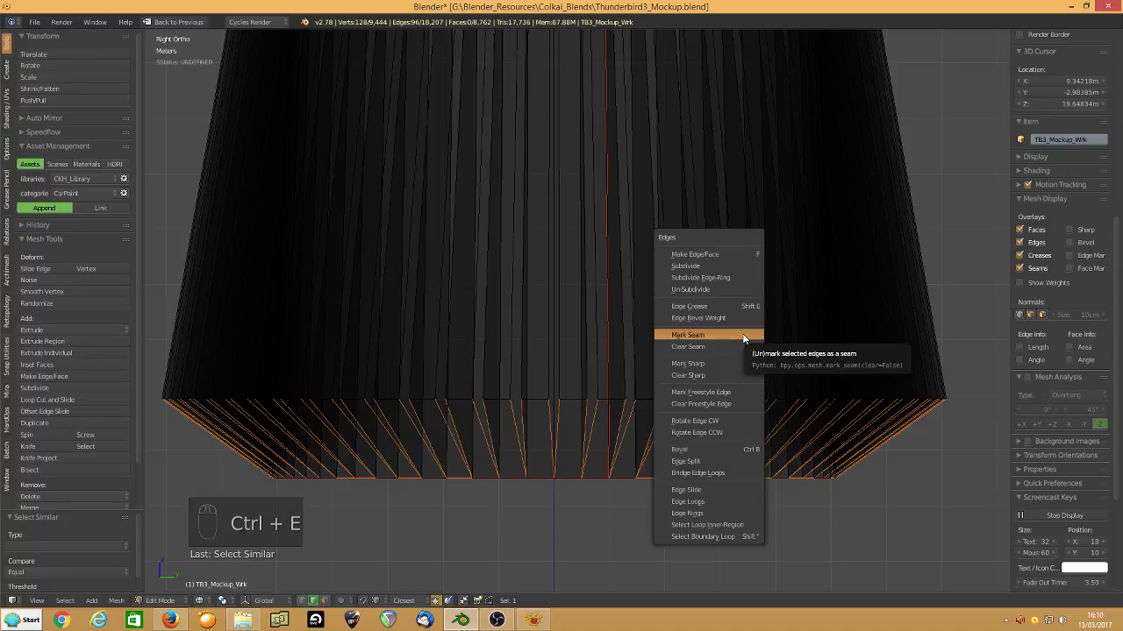
{"action": "left_click", "coordinate": [742, 334]}
Set the viewport shading to Solid and frame the whole ribbed section from slightly above.
{"action": "key", "text": "z"}
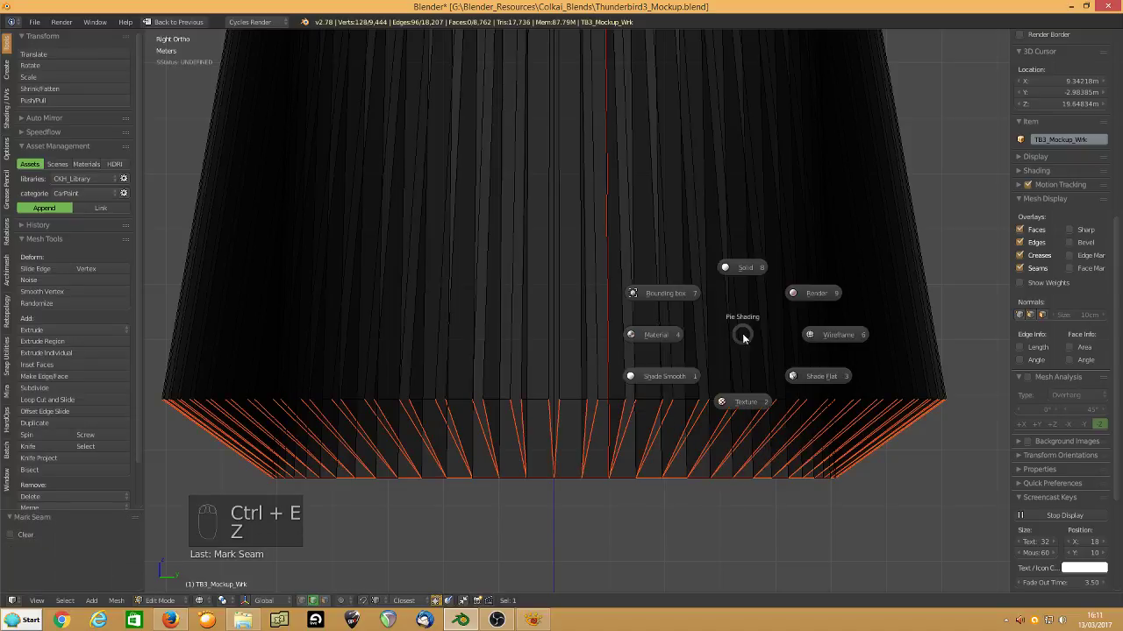
{"action": "left_click", "coordinate": [743, 336]}
{"action": "scroll", "coordinate": [697, 358], "scroll_direction": "down", "scroll_amount": 5}
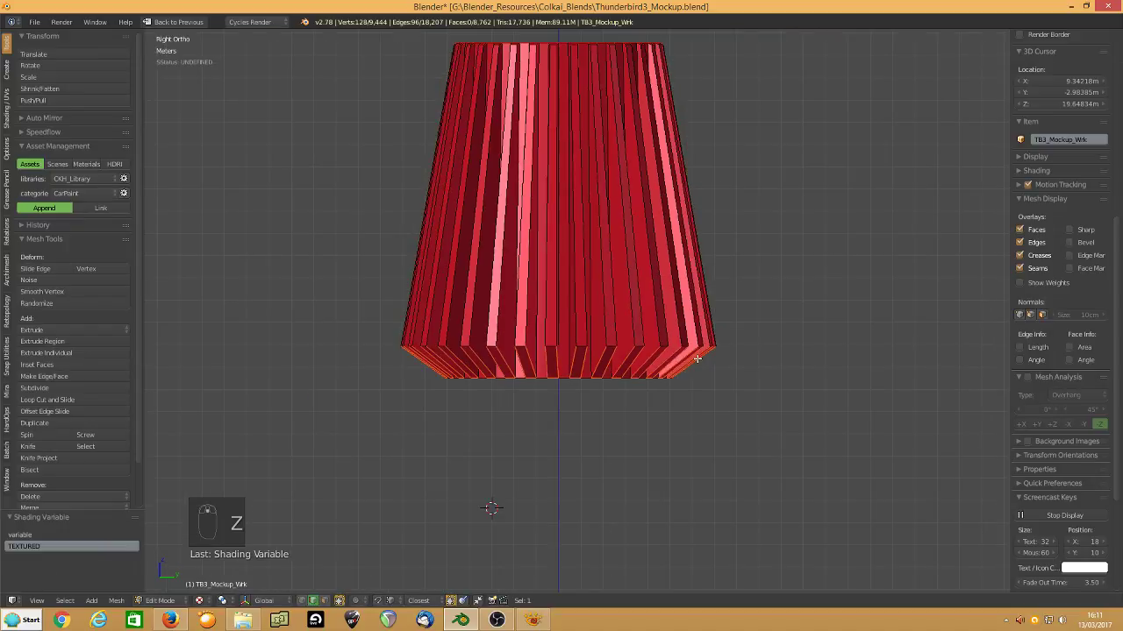
{"action": "middle_click_drag", "start_coordinate": [664, 341], "coordinate": [639, 359]}
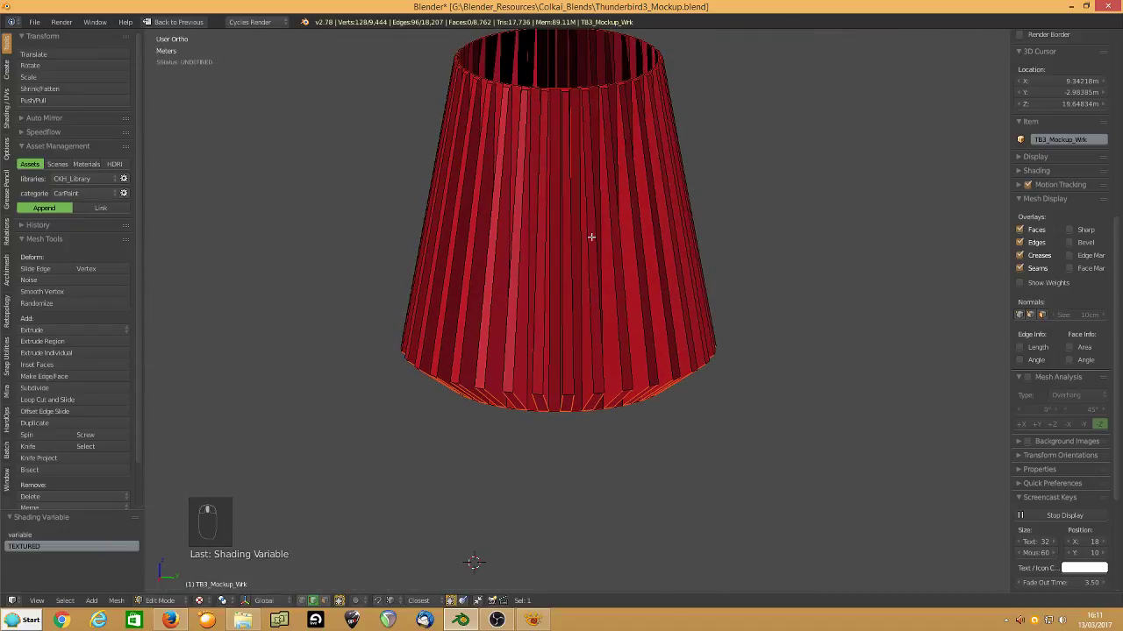
{"action": "middle_click_drag", "start_coordinate": [599, 256], "coordinate": [597, 315]}
{"action": "scroll", "coordinate": [592, 333], "scroll_direction": "up", "scroll_amount": 1}
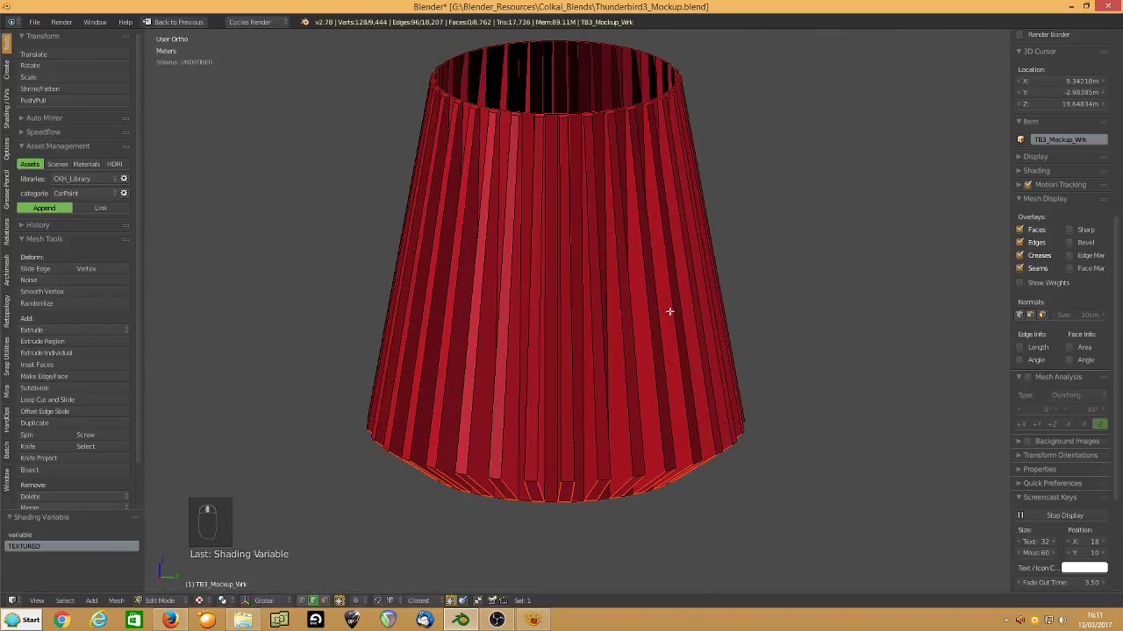
{"action": "left_click", "coordinate": [199, 601]}
{"action": "left_click", "coordinate": [207, 565]}
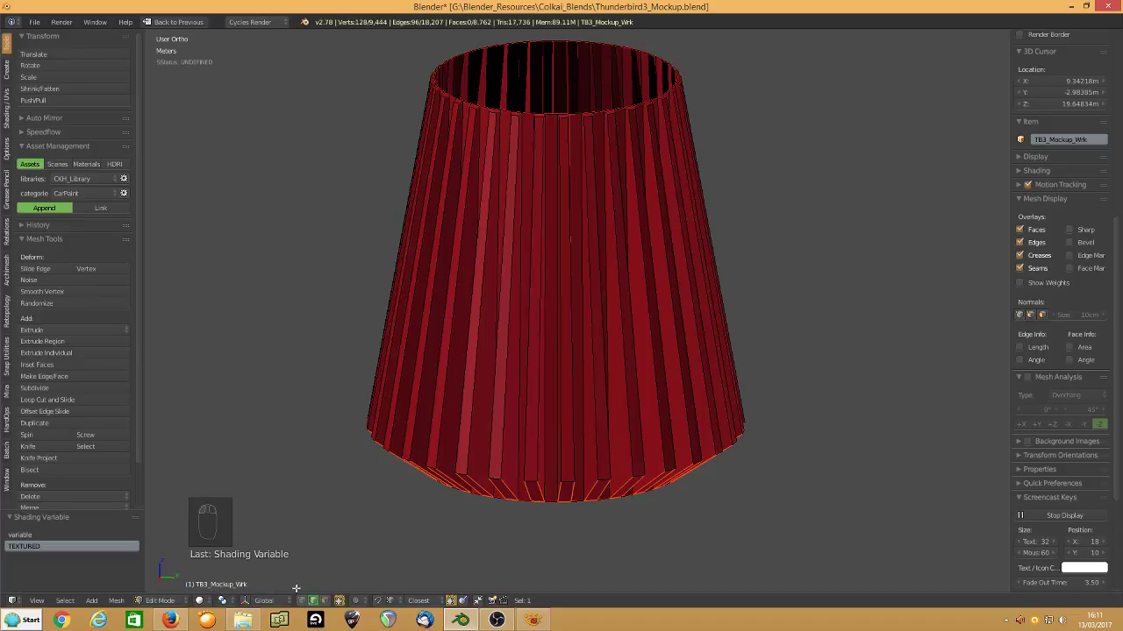
Select one long outer rib face and all faces with a similar perimeter, and grow the selection once to cover the whole ribs.
{"action": "left_click", "coordinate": [327, 602]}
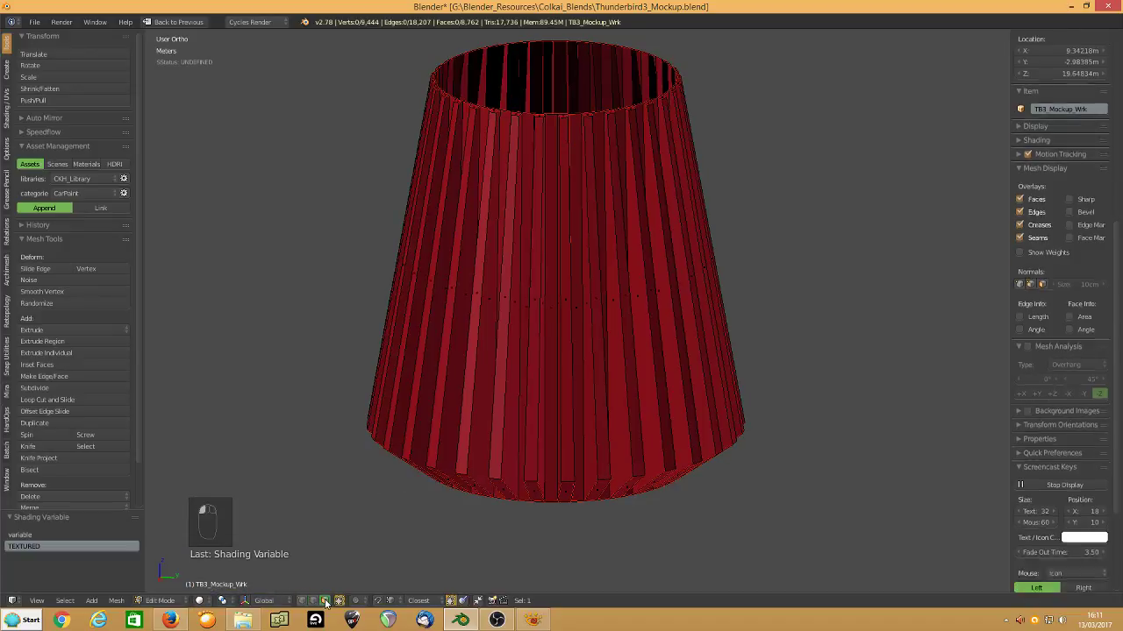
{"action": "right_click", "coordinate": [503, 346]}
{"action": "key", "text": "shift+g"}
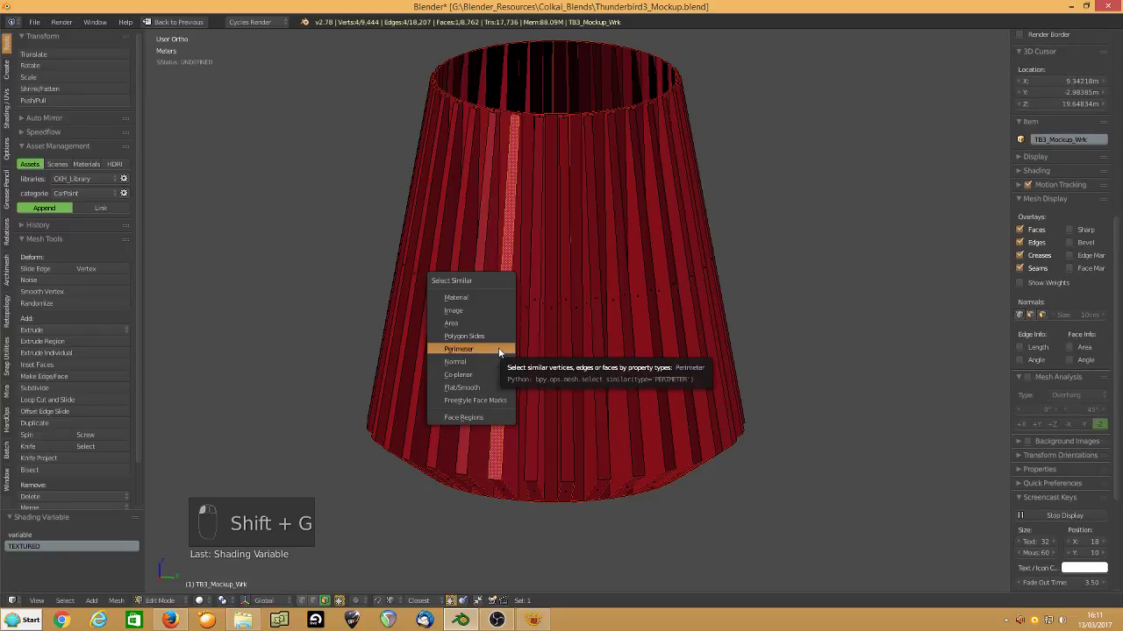
{"action": "left_click", "coordinate": [498, 348]}
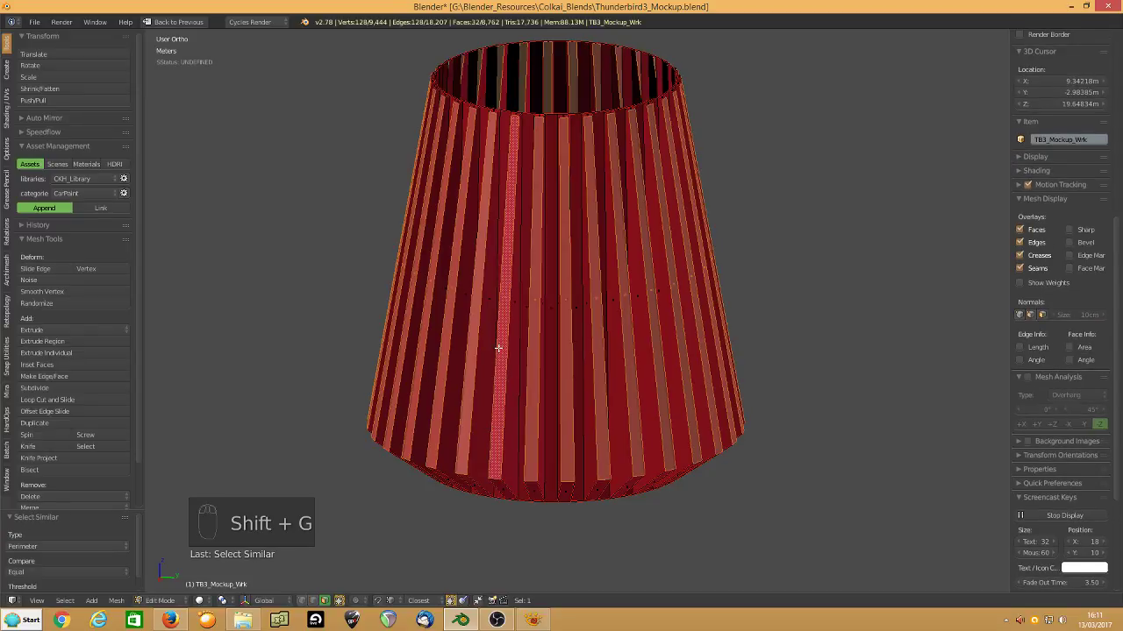
{"action": "key", "text": "ctrl+KP_Add"}
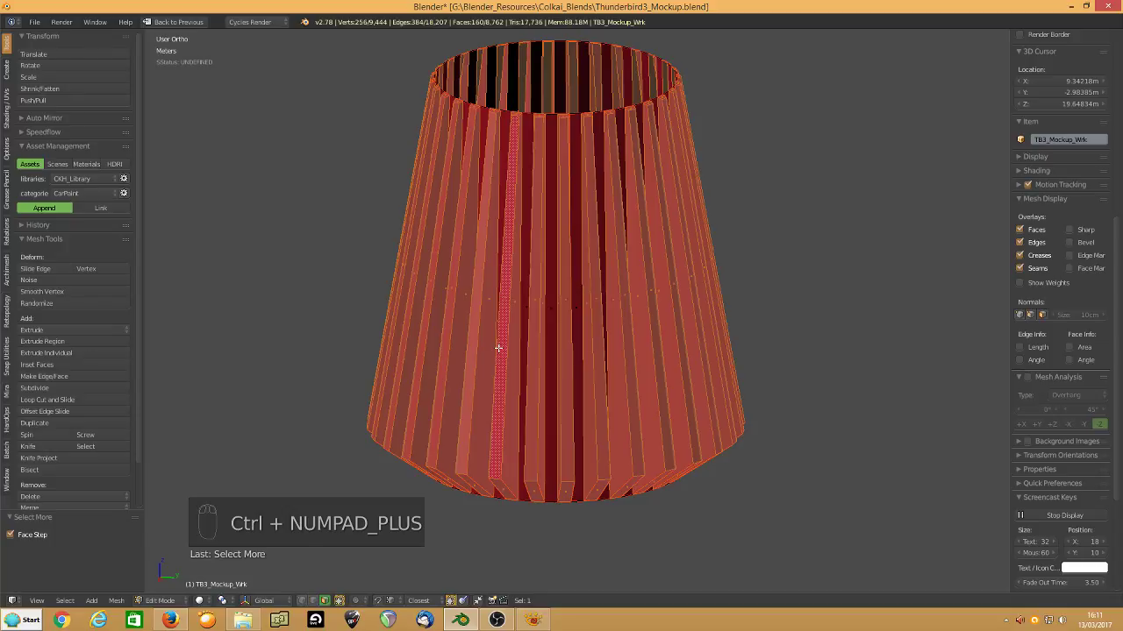
Restore the full screen layout, add a new material named Fins in a new slot, and assign it to the selected rib faces.
{"action": "key", "text": "ctrl+Up"}
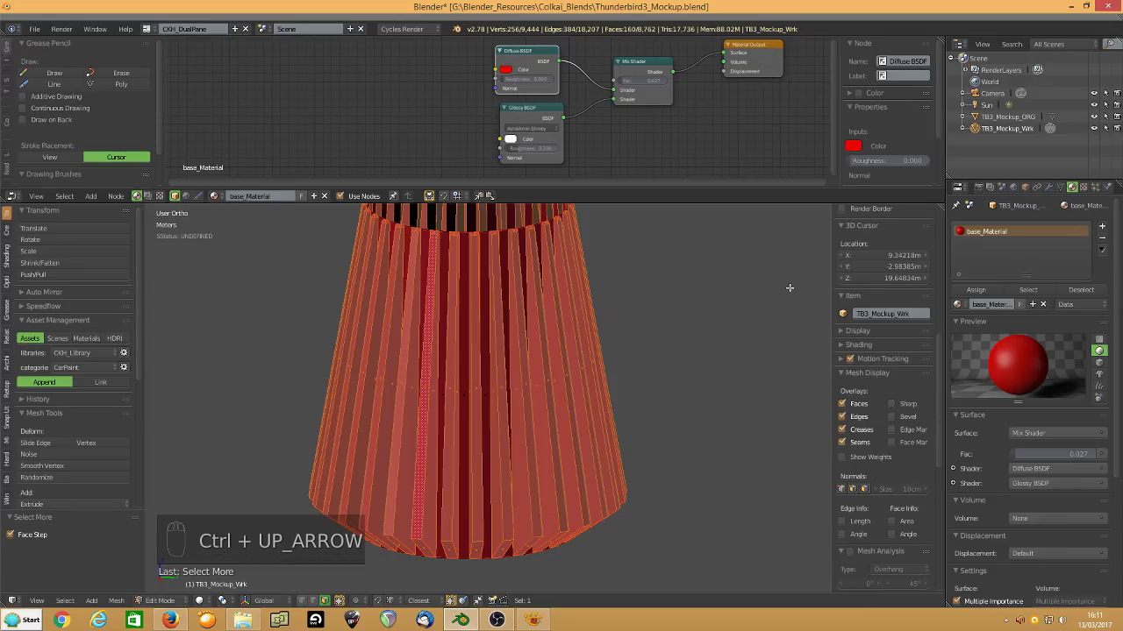
{"action": "left_click", "coordinate": [1102, 228]}
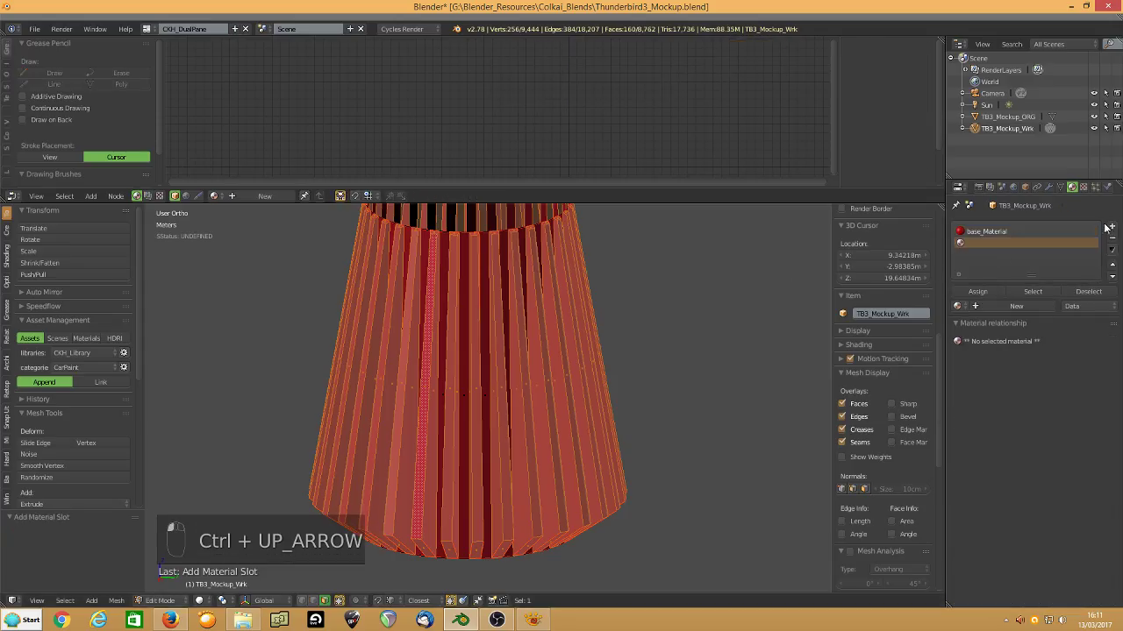
{"action": "left_click", "coordinate": [1008, 307]}
{"action": "double_click", "coordinate": [994, 307]}
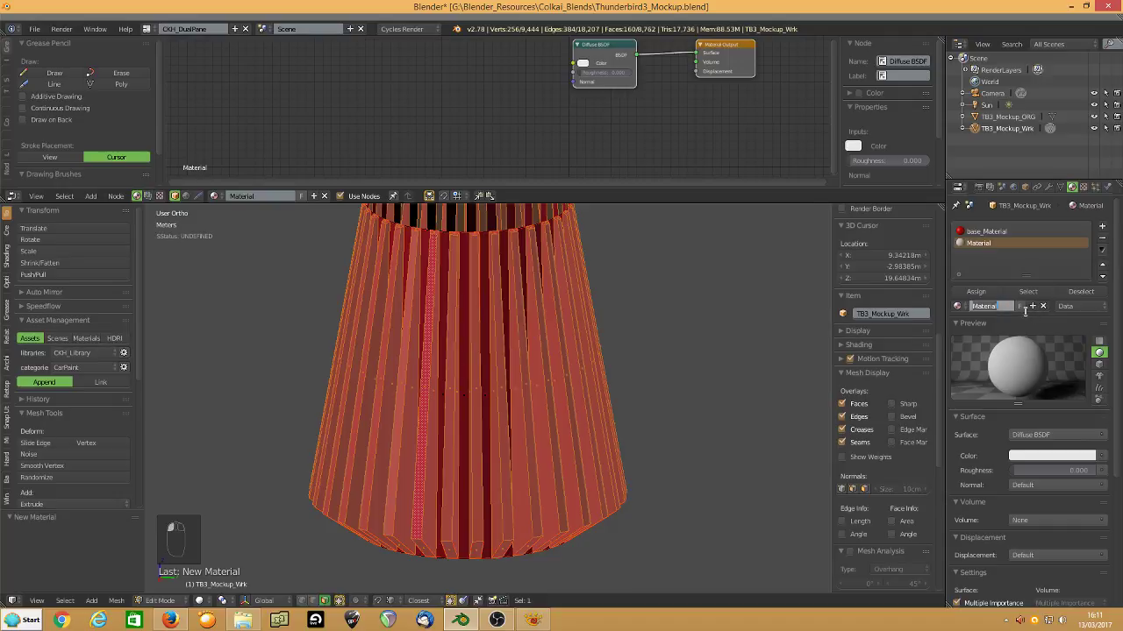
{"action": "type", "text": "Fins"}
{"action": "key", "text": "Return"}
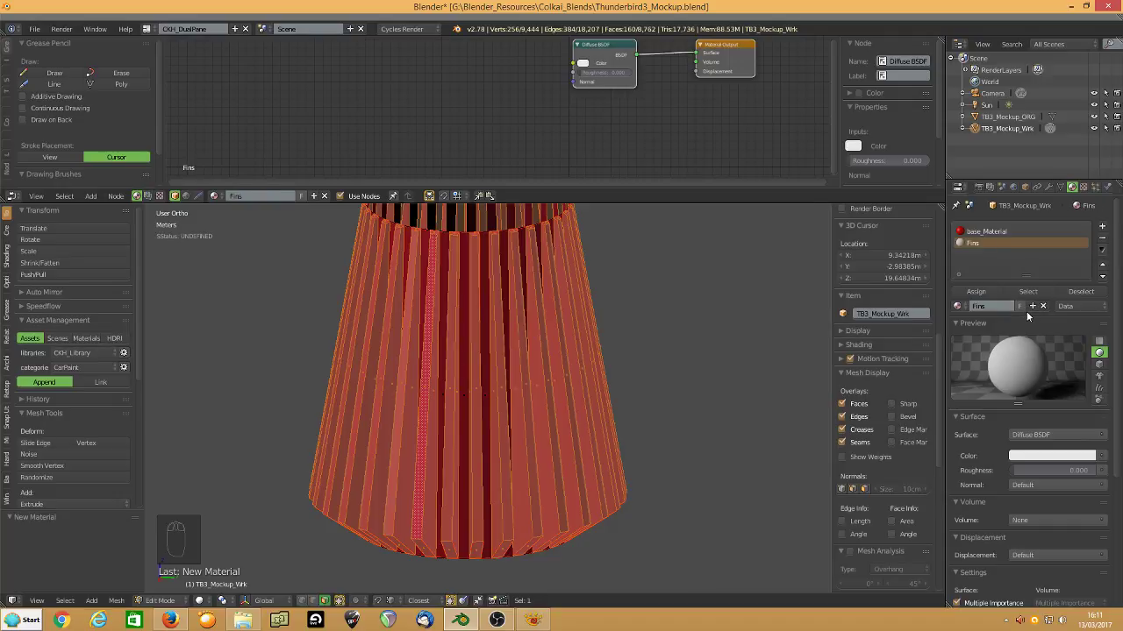
{"action": "left_click", "coordinate": [974, 292]}
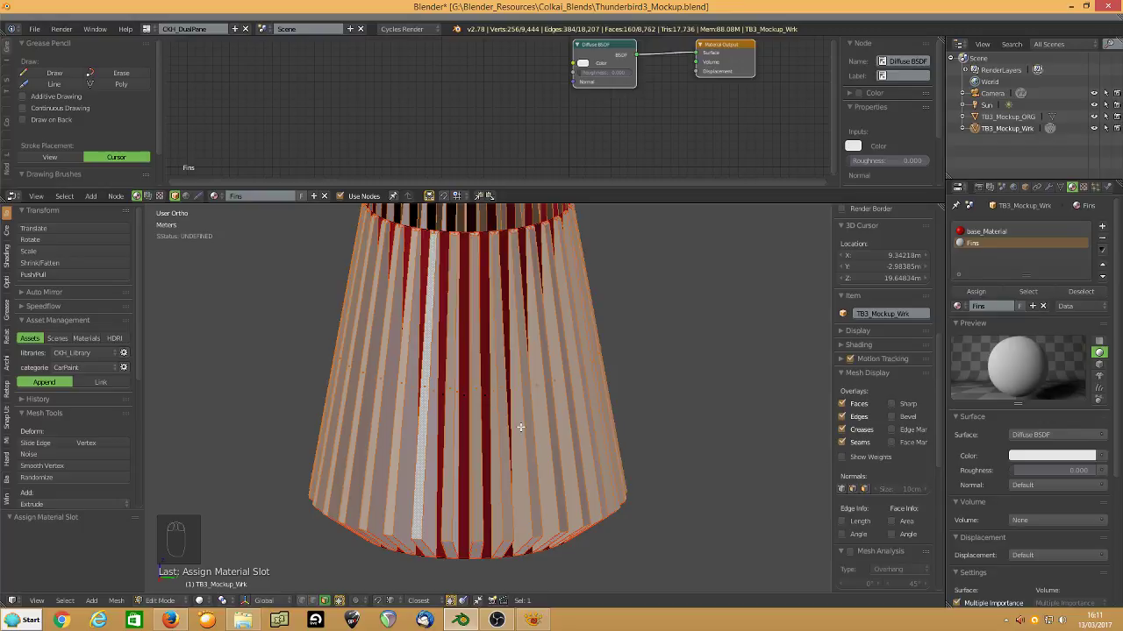
Reveal all hidden geometry, clear the selection, and save over Thunderbird3_Mockup.blend.
{"action": "key", "text": "alt+h"}
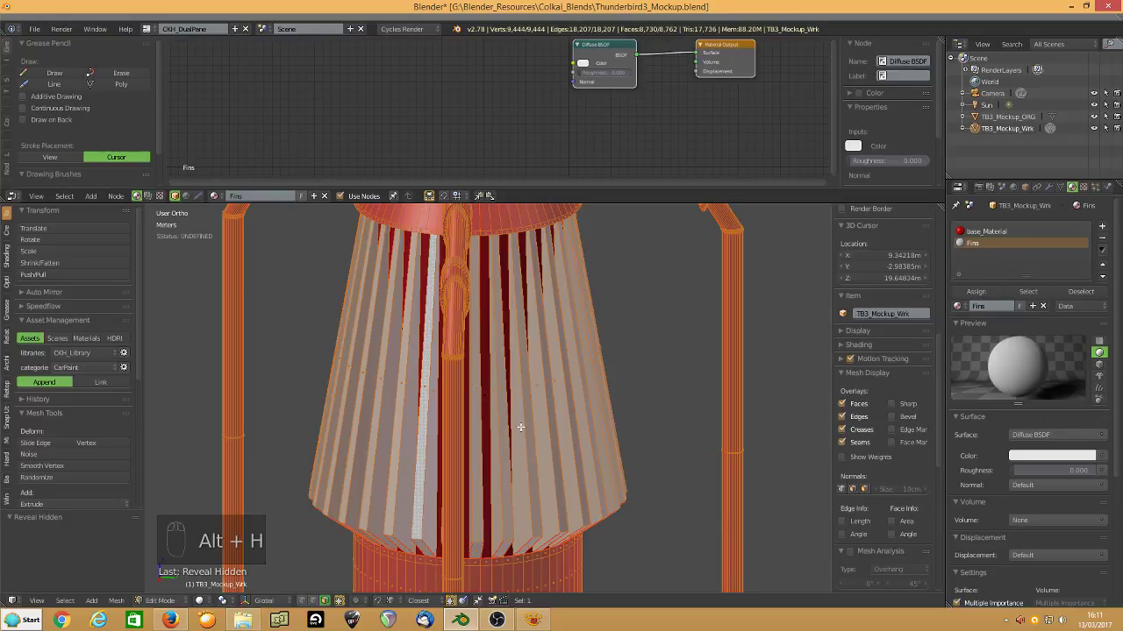
{"action": "key", "text": "a"}
{"action": "key", "text": "ctrl+s"}
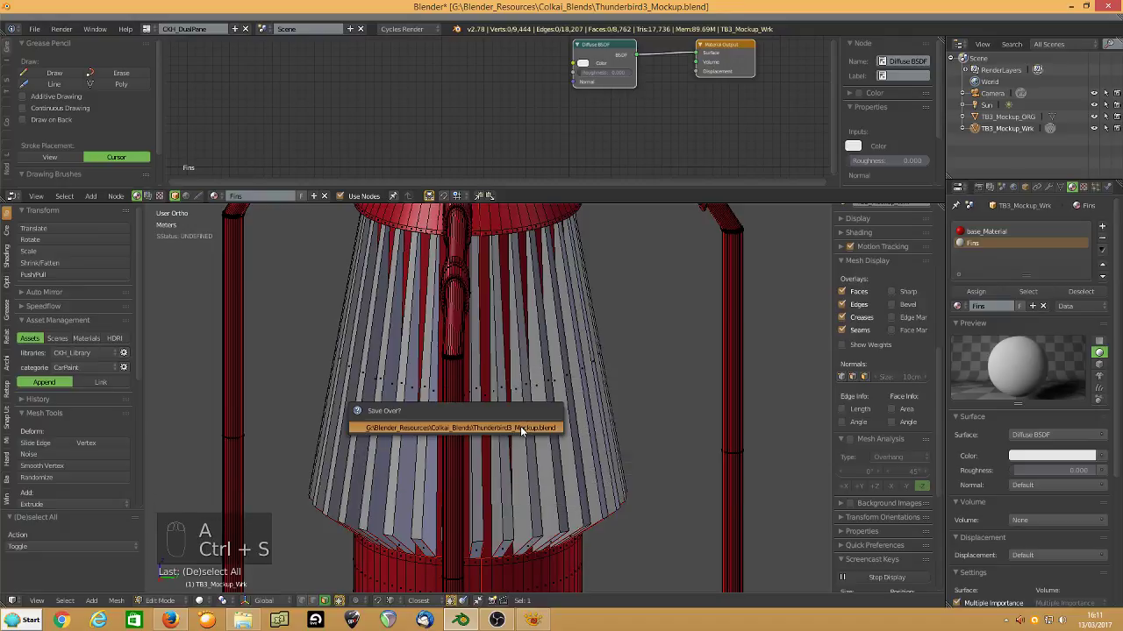
{"action": "left_click", "coordinate": [520, 426]}
Examine the ribbed section and engine pods, and compare them with the reference image TB3_mecha3.png in XnView before returning to Blender.
{"action": "middle_click_drag", "start_coordinate": [510, 445], "coordinate": [469, 456]}
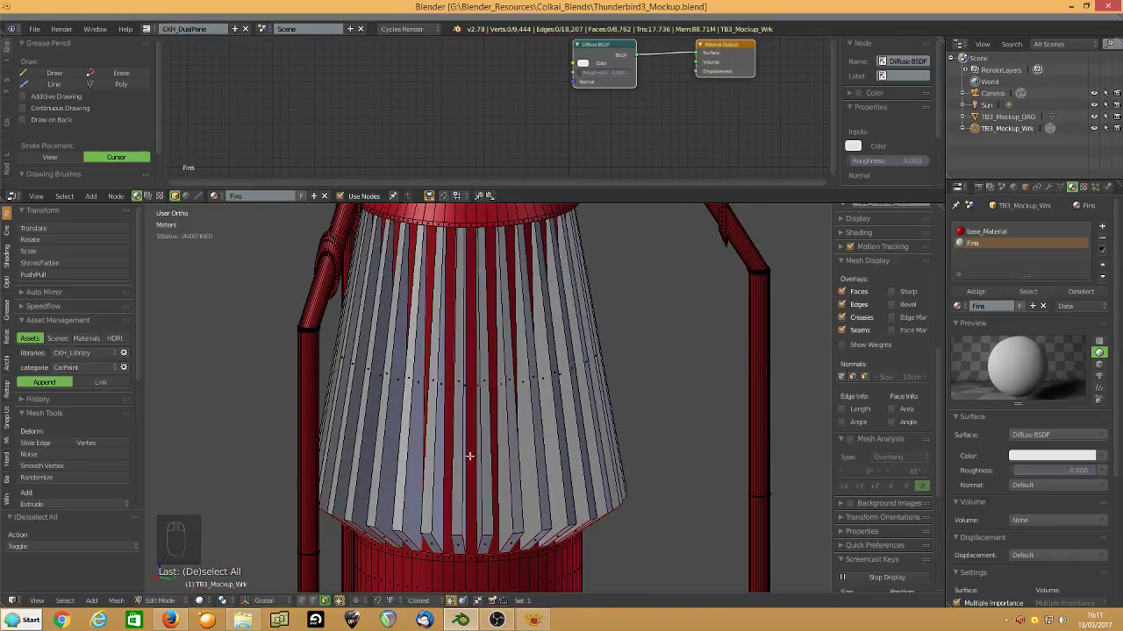
{"action": "scroll", "coordinate": [469, 456], "scroll_direction": "down", "scroll_amount": 4}
{"action": "scroll", "coordinate": [466, 514], "scroll_direction": "up", "scroll_amount": 6}
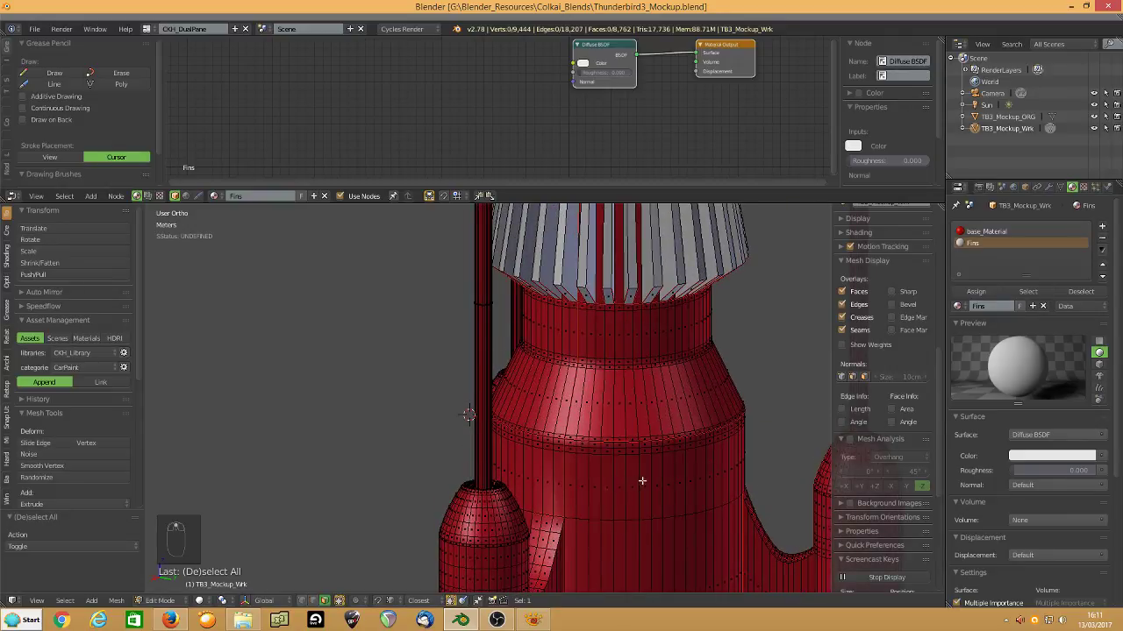
{"action": "middle_click_drag", "start_coordinate": [642, 481], "coordinate": [570, 365]}
{"action": "scroll", "coordinate": [592, 368], "scroll_direction": "up", "scroll_amount": 2}
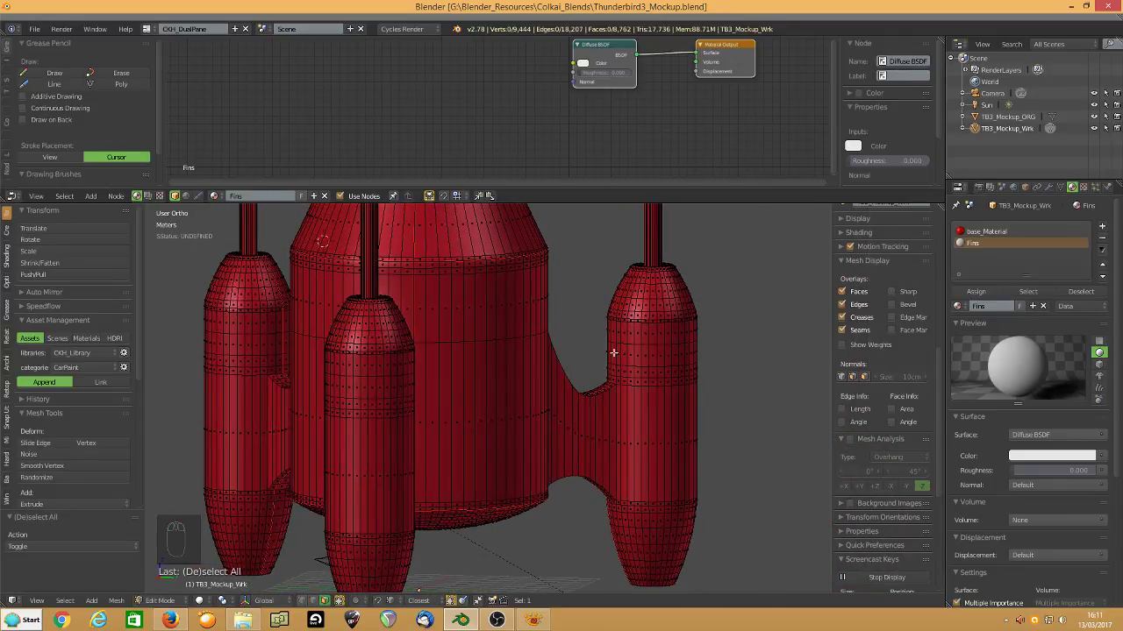
{"action": "left_click", "coordinate": [533, 620]}
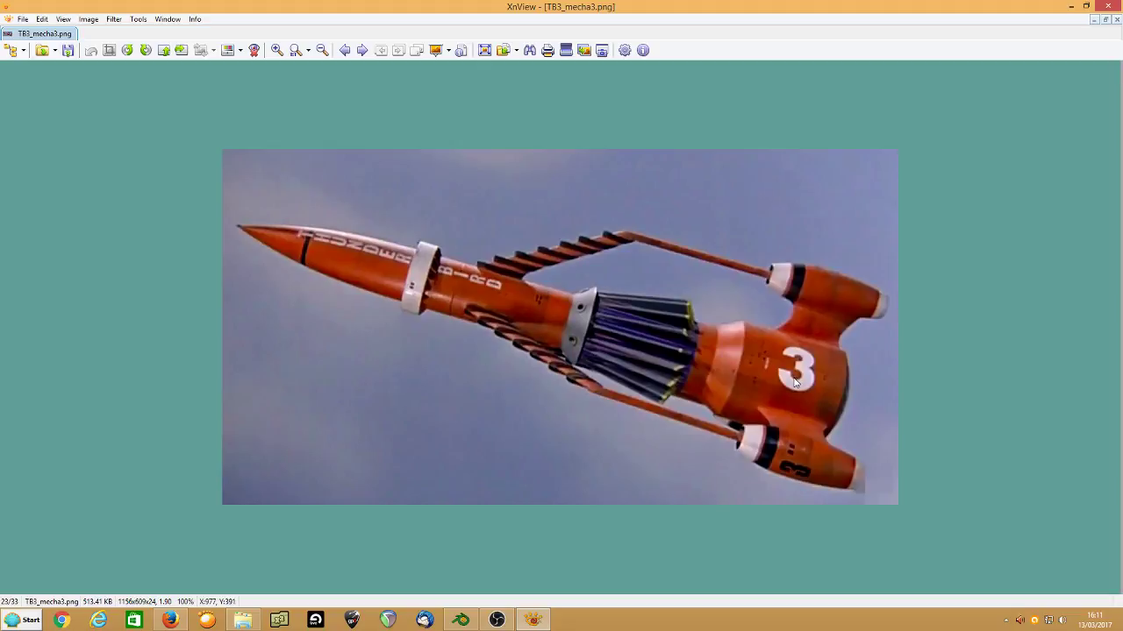
{"action": "left_click", "coordinate": [530, 622]}
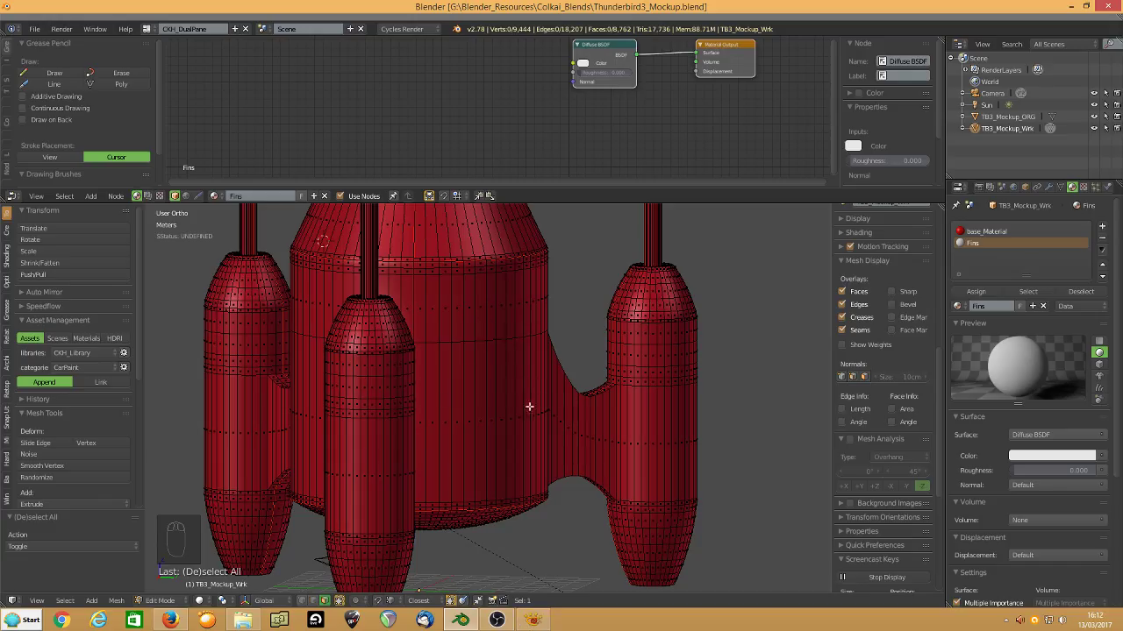
Select the narrow face loops where the three connecting pylons meet the engine pods and hide them.
{"action": "mouse_move", "coordinate": [554, 388]}
{"action": "middle_mouse_down"}
{"action": "mouse_move", "coordinate": [570, 394]}
{"action": "mouse_move", "coordinate": [571, 381]}
{"action": "middle_mouse_up"}
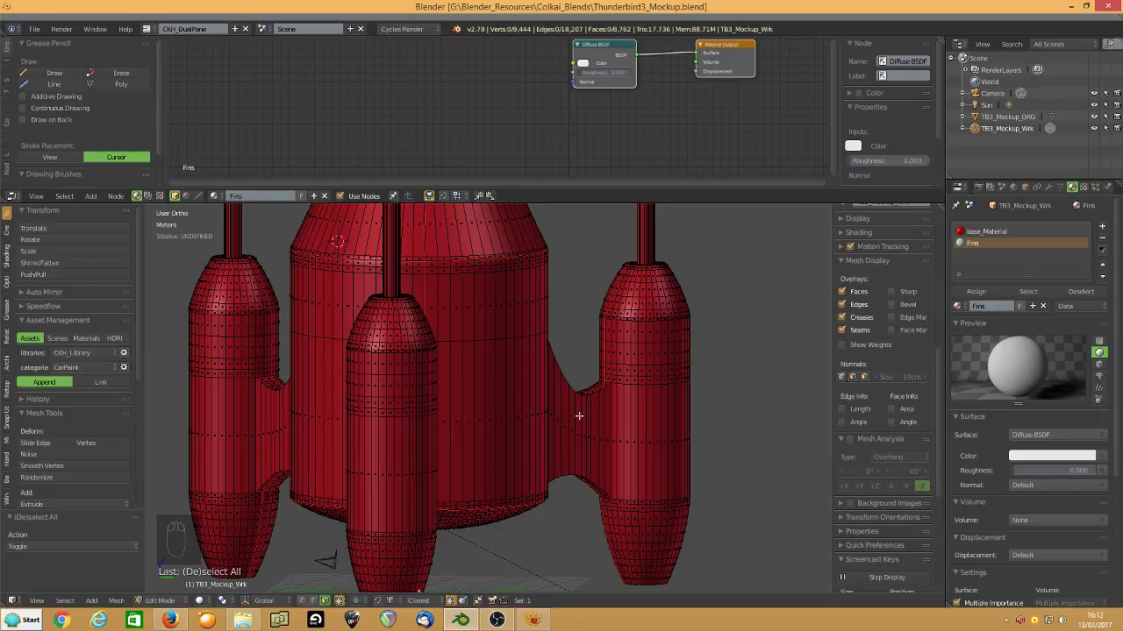
{"action": "middle_click_drag", "start_coordinate": [327, 607], "coordinate": [292, 392]}
{"action": "left_click", "coordinate": [612, 372], "text": "alt"}
{"action": "left_click", "coordinate": [291, 391], "text": "alt+shift"}
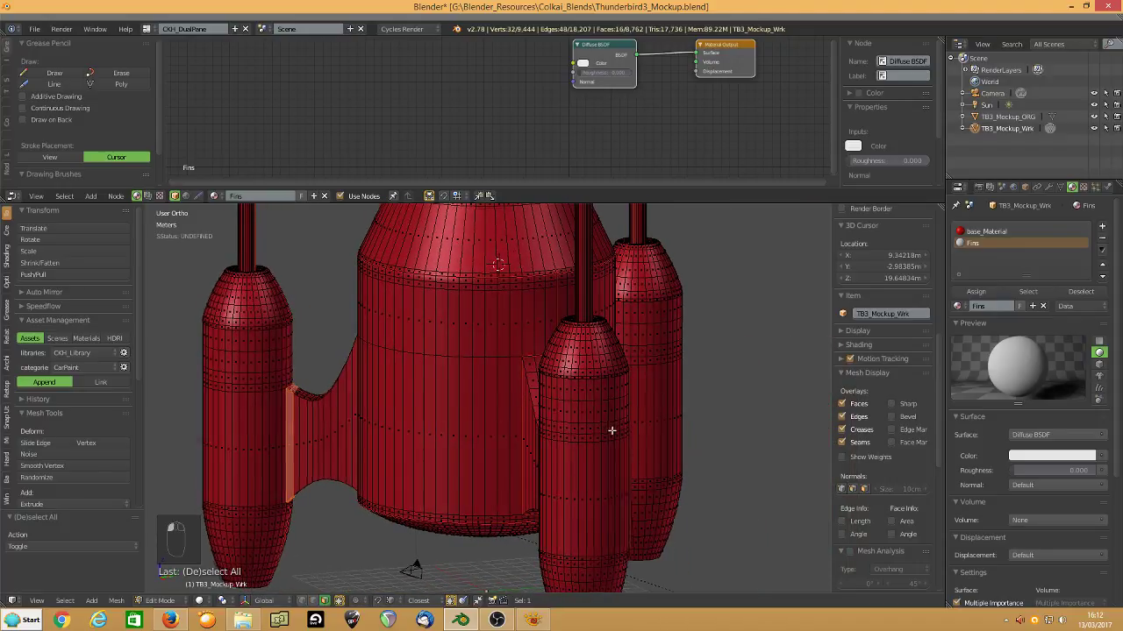
{"action": "middle_click_drag", "start_coordinate": [546, 413], "coordinate": [438, 362]}
{"action": "left_click", "coordinate": [450, 354], "text": "alt+shift"}
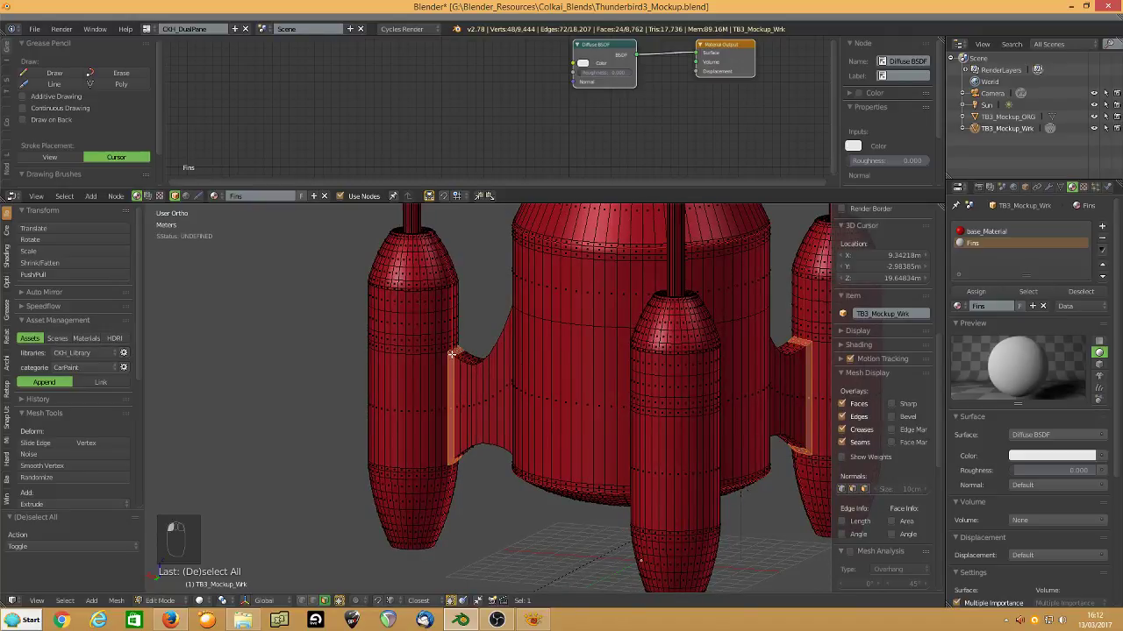
{"action": "key", "text": "h"}
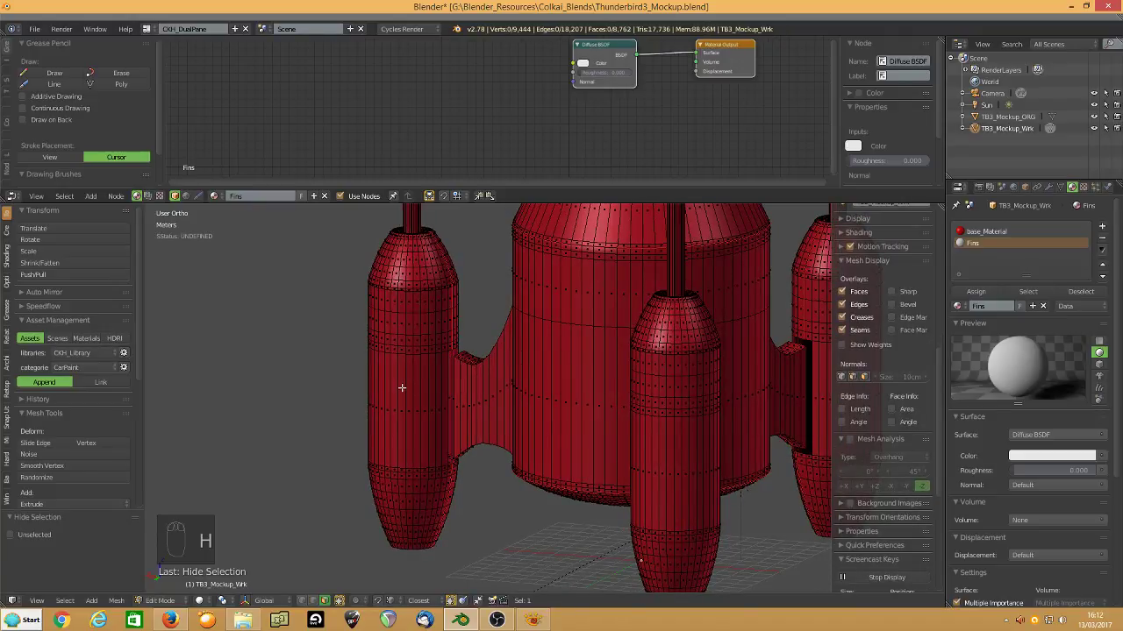
Try to select the middle face bands of the three engine pods and grow the selection by one ring.
{"action": "left_click", "coordinate": [402, 392], "text": "alt+shift"}
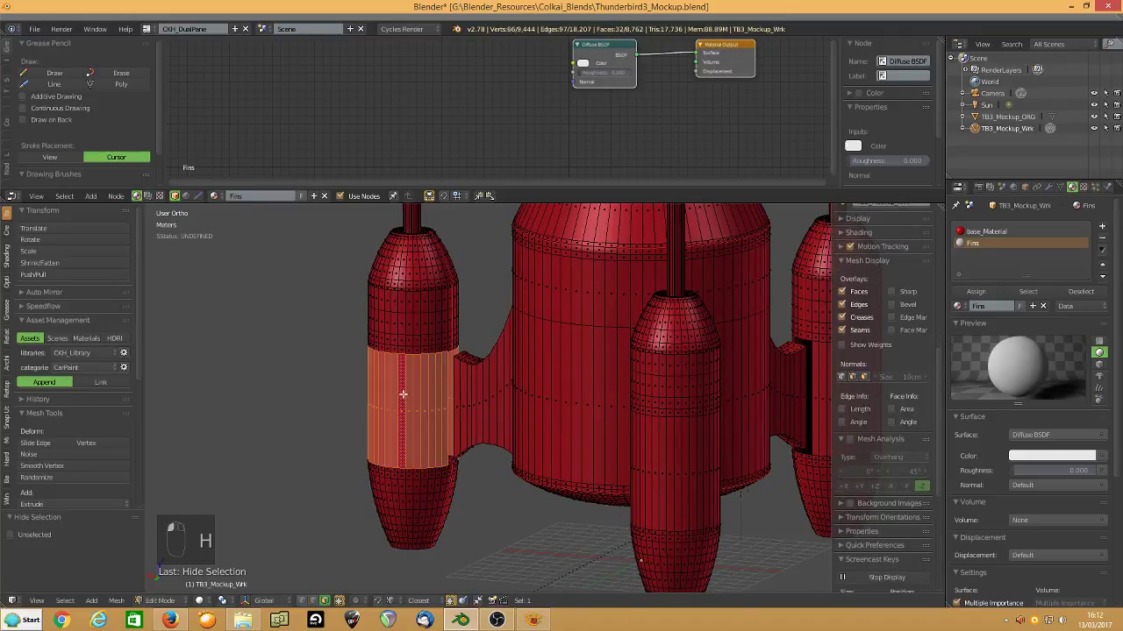
{"action": "left_click", "coordinate": [667, 466], "text": "alt+shift"}
{"action": "left_click", "coordinate": [823, 405], "text": "alt+shift"}
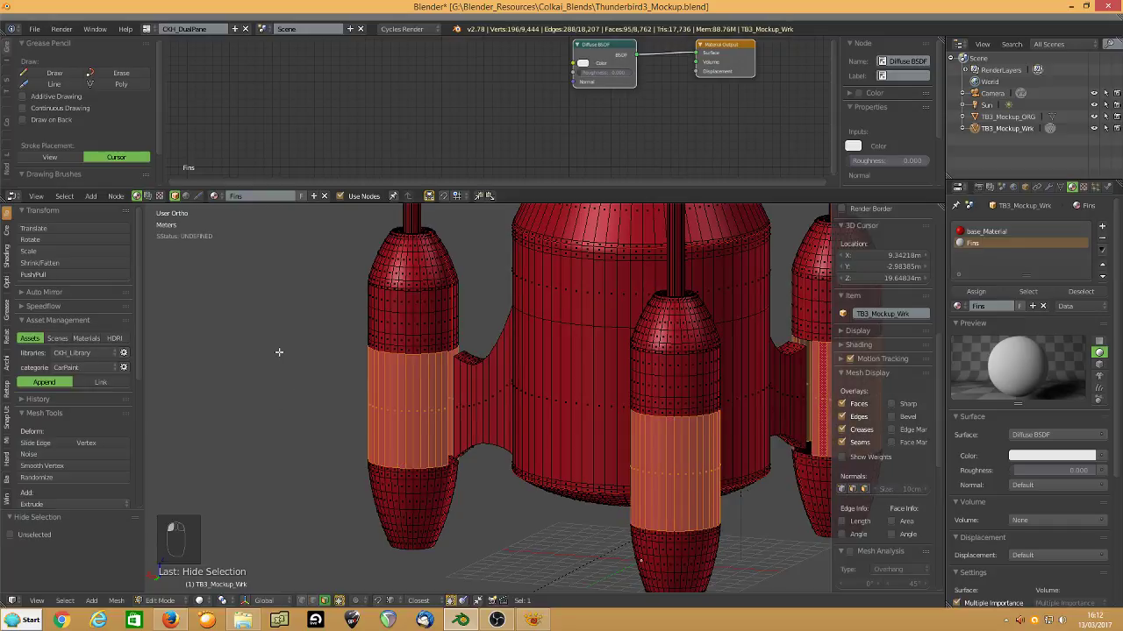
{"action": "key", "text": "ctrl+KP_Add"}
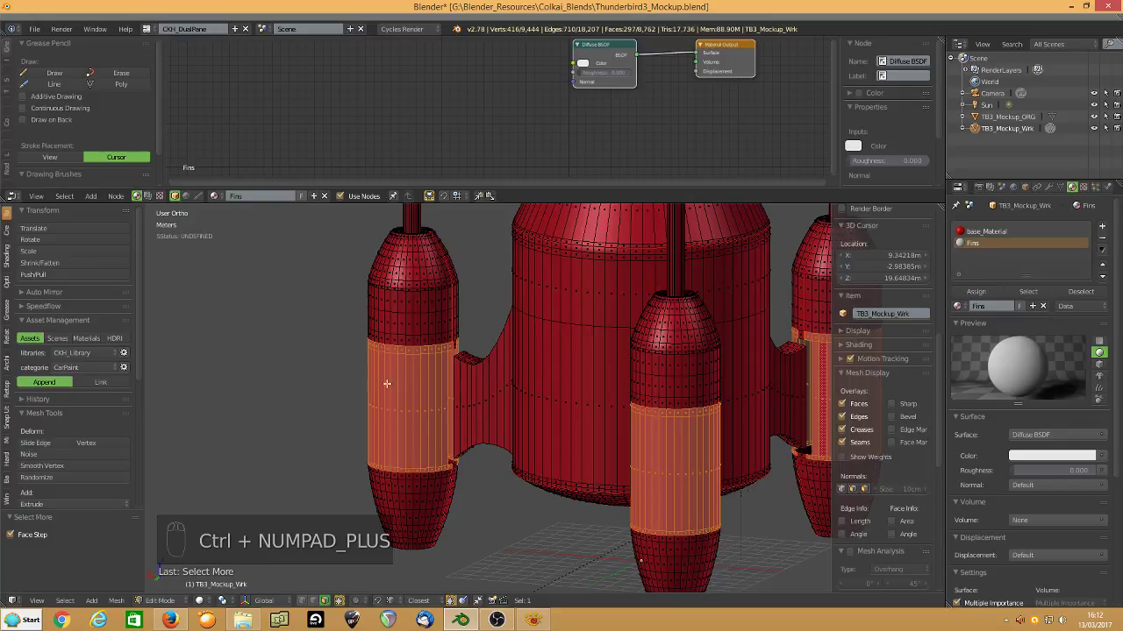
{"action": "middle_click_drag", "start_coordinate": [388, 385], "coordinate": [494, 338]}
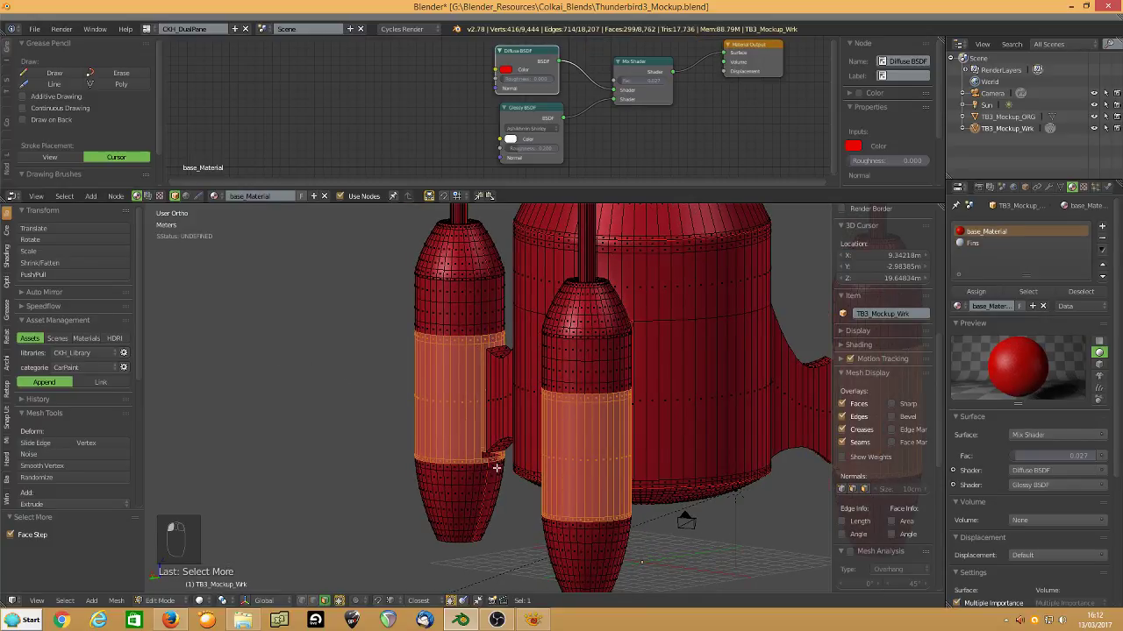
{"action": "middle_click_drag", "start_coordinate": [447, 471], "coordinate": [470, 468]}
Select the middle face band of one engine pod together with the narrow face loops bordering it above and below.
{"action": "right_click", "coordinate": [408, 351], "text": "alt"}
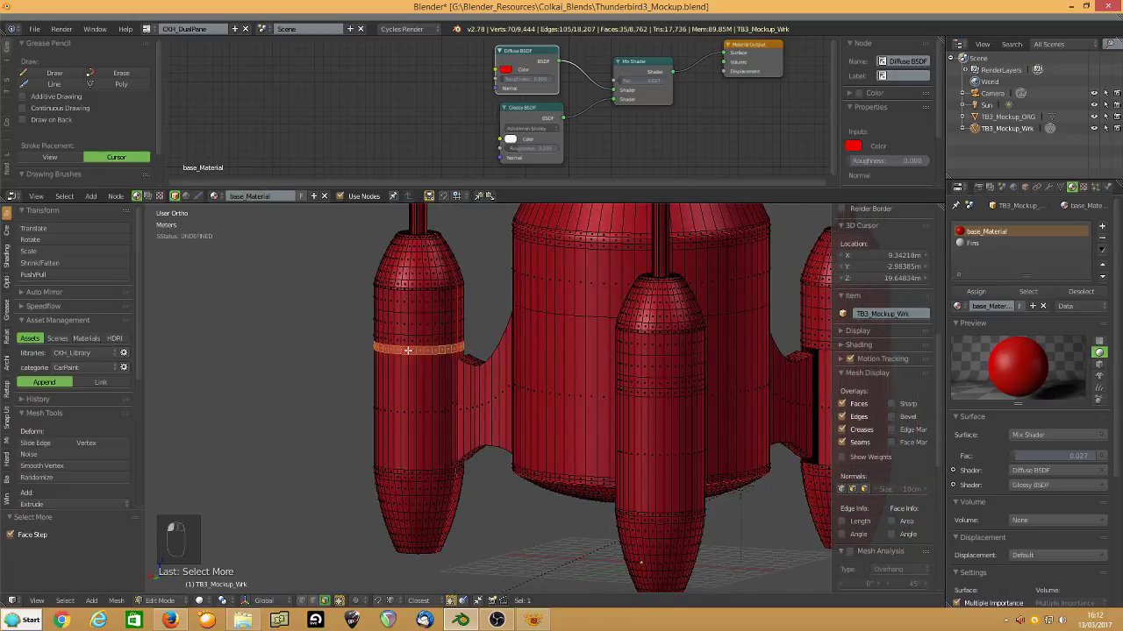
{"action": "right_click", "coordinate": [406, 458], "text": "alt+shift"}
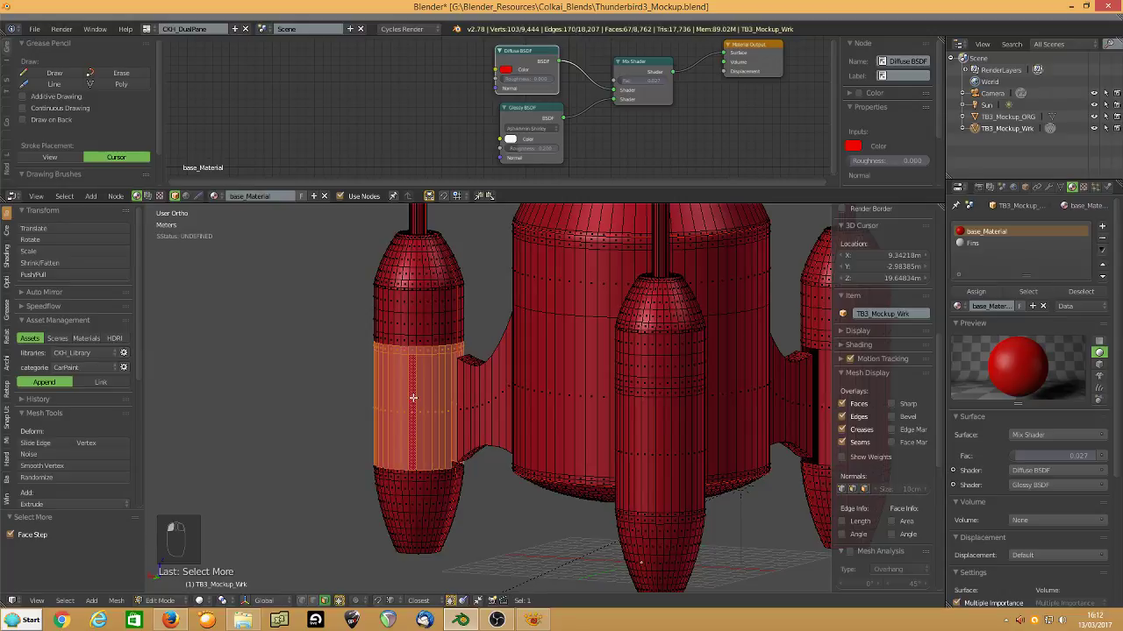
{"action": "right_click", "coordinate": [402, 453], "text": "alt+shift"}
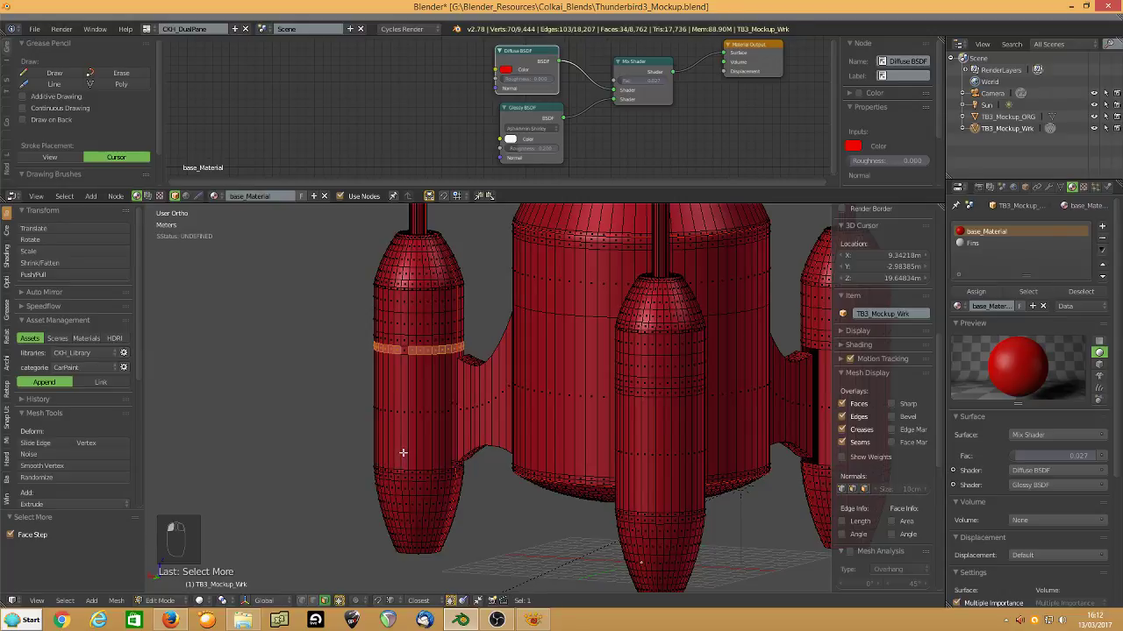
{"action": "key", "text": "ctrl+z"}
{"action": "key", "text": "ctrl+z"}
{"action": "key", "text": "ctrl+z"}
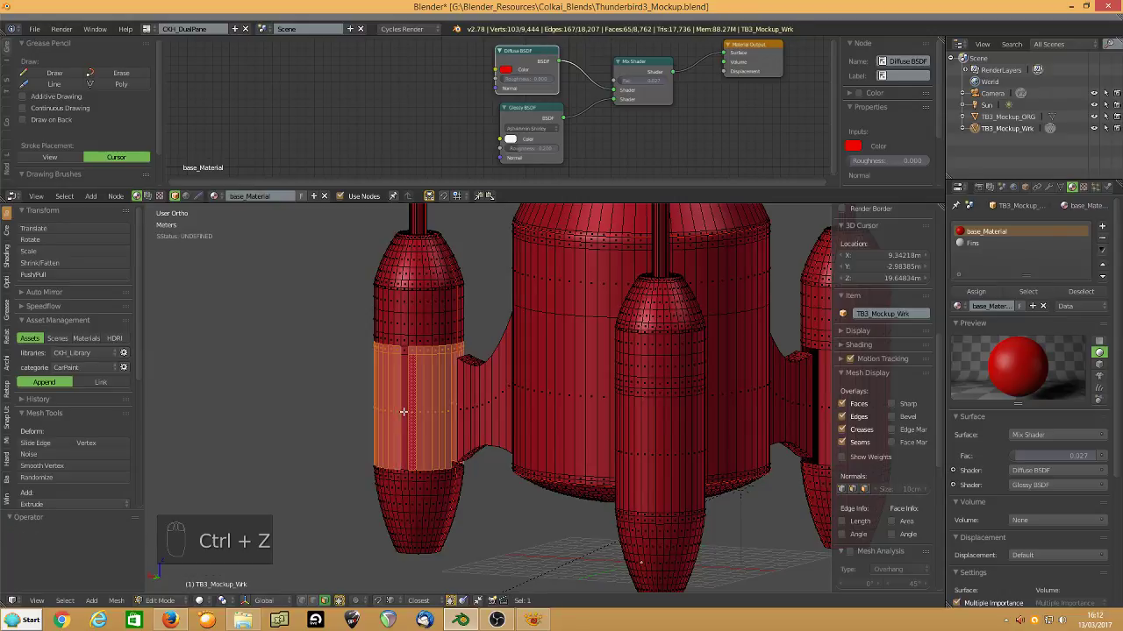
{"action": "right_click", "coordinate": [408, 472], "text": "alt+shift"}
Add the matching middle bands and their narrow border loops on the other two engine pods to the selection.
{"action": "middle_click_drag", "start_coordinate": [561, 458], "coordinate": [422, 506]}
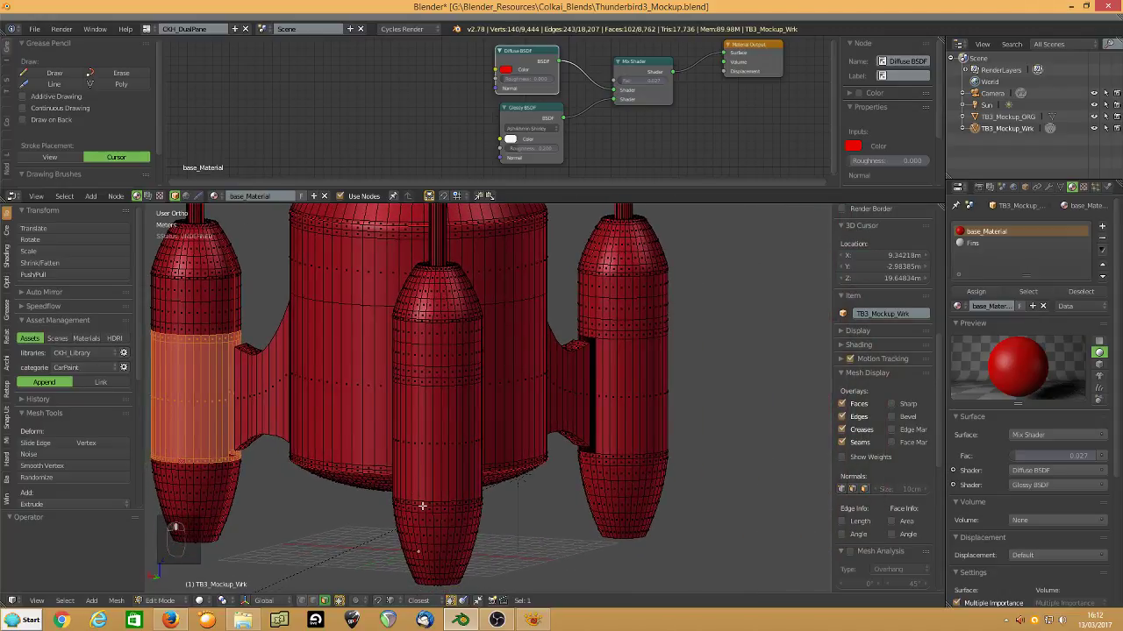
{"action": "right_click", "coordinate": [425, 503], "text": "alt+shift"}
{"action": "right_click", "coordinate": [432, 383], "text": "ctrl+shift"}
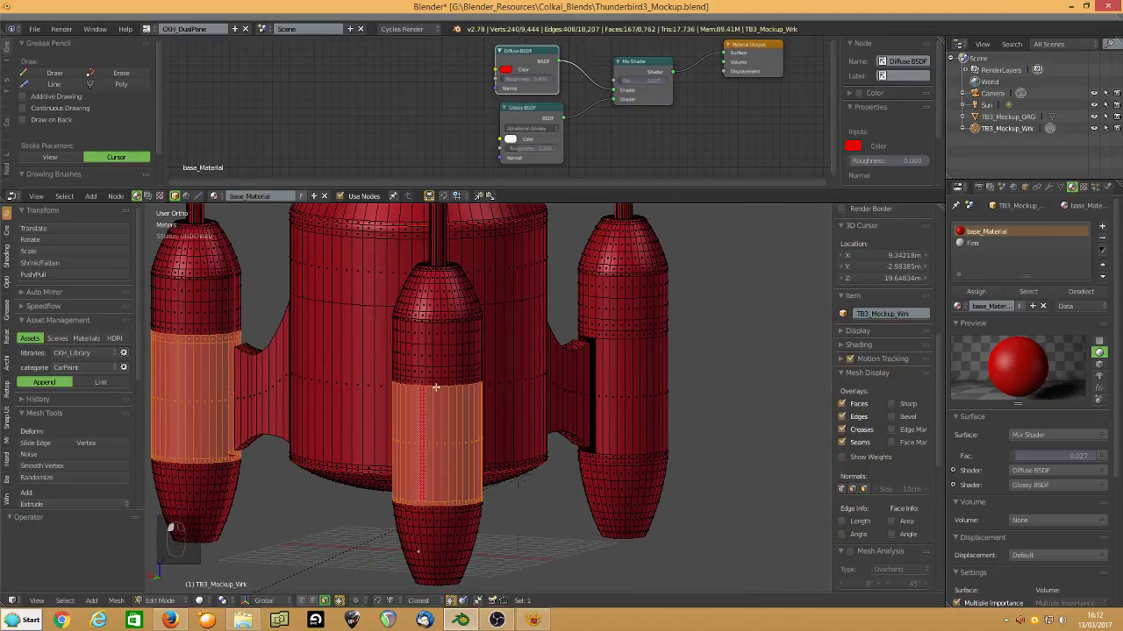
{"action": "right_click", "coordinate": [626, 335], "text": "alt+shift"}
{"action": "right_click", "coordinate": [625, 374], "text": "ctrl+shift"}
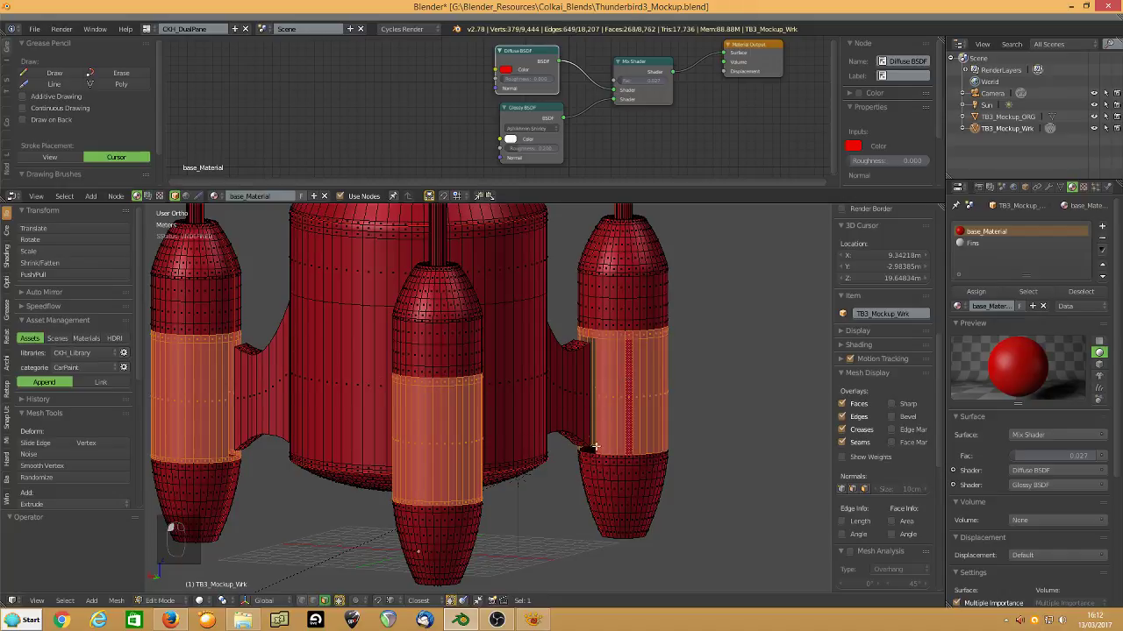
{"action": "right_click", "coordinate": [623, 456], "text": "ctrl+shift"}
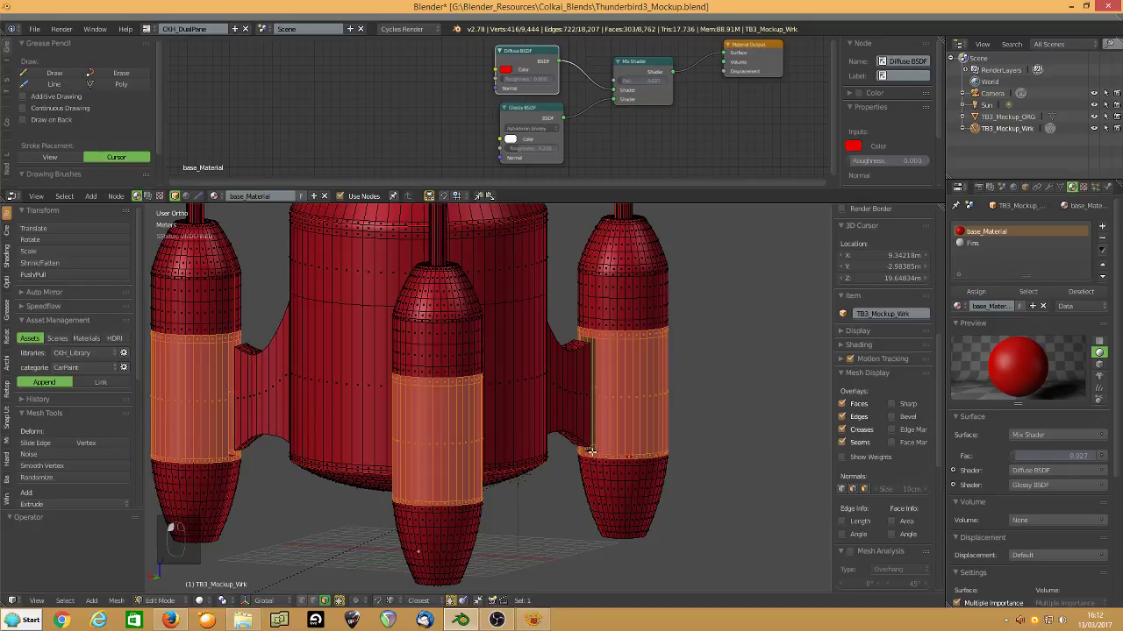
Check the pod markings against TB3_mecha3.png in XnView, return to Blender, and extend each pod's selected band by the face loop above it.
{"action": "middle_click_drag", "start_coordinate": [526, 471], "coordinate": [383, 449]}
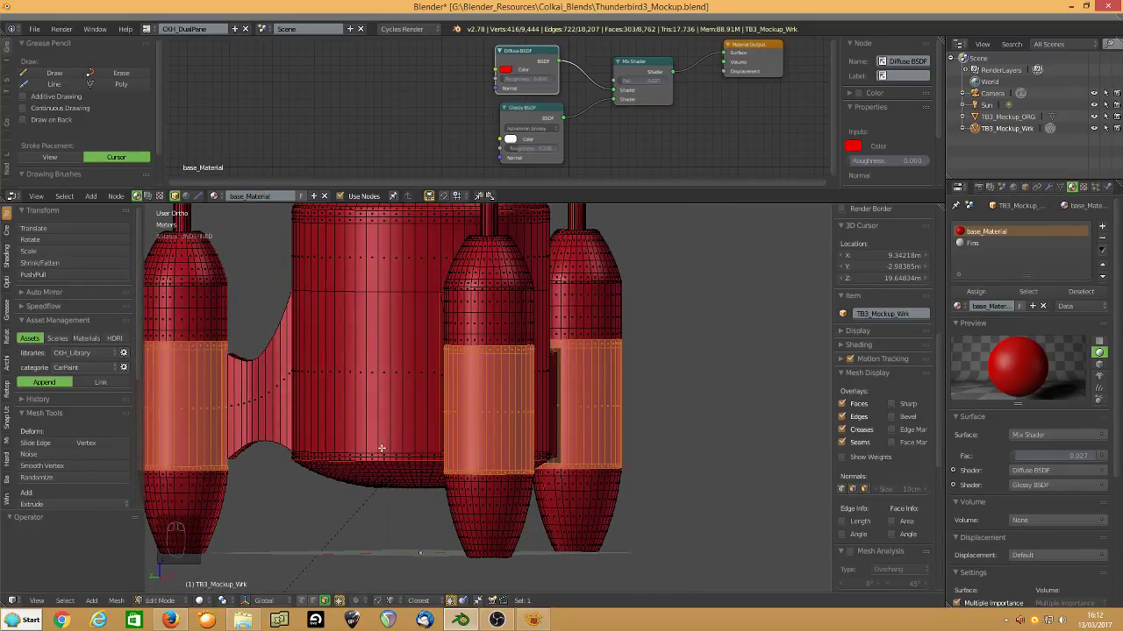
{"action": "left_click", "coordinate": [533, 621]}
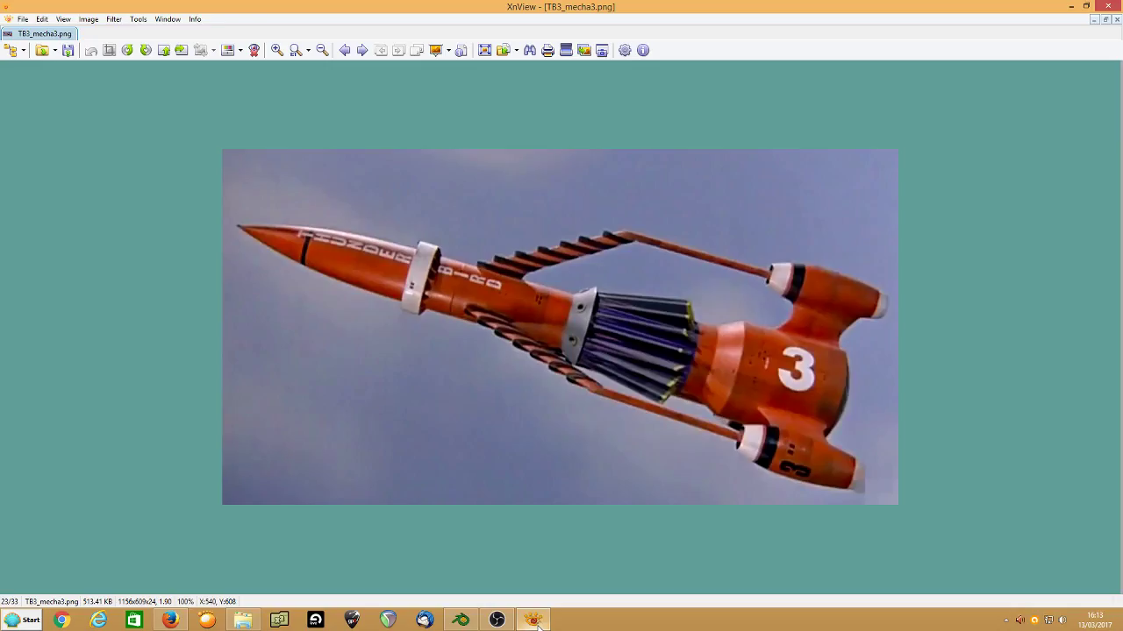
{"action": "left_click", "coordinate": [460, 620]}
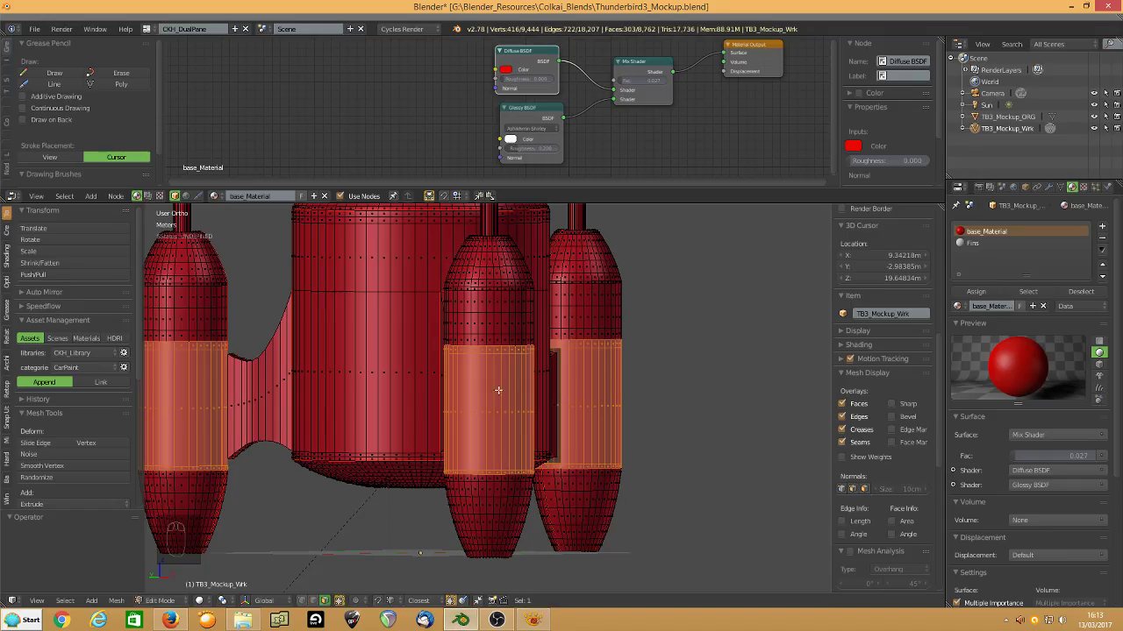
{"action": "left_click", "coordinate": [485, 340], "text": "alt+shift"}
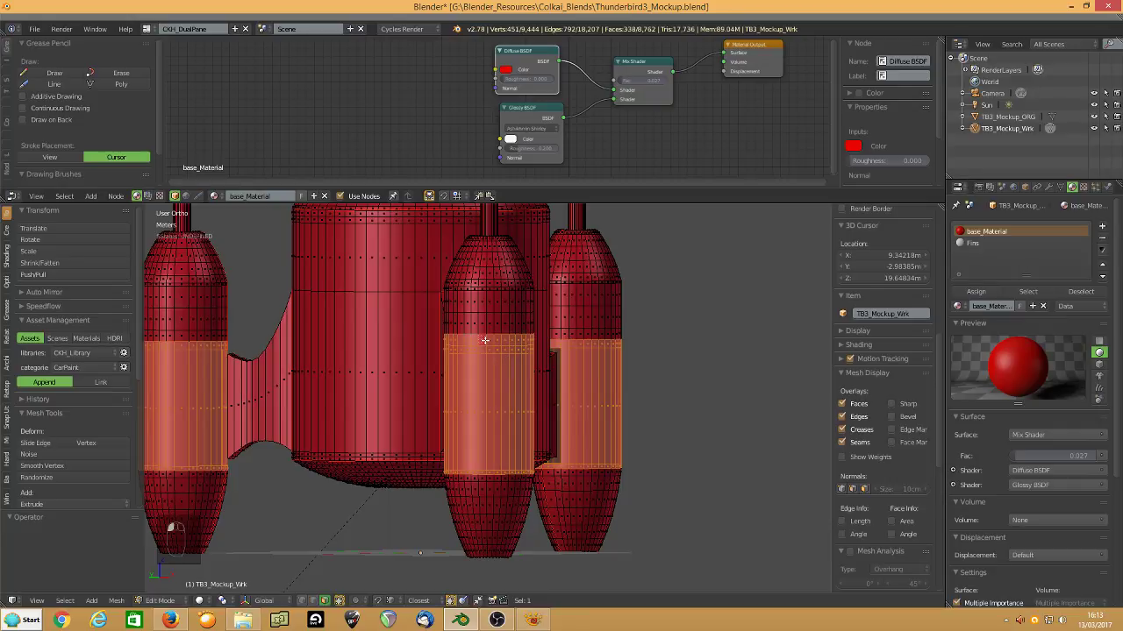
{"action": "left_click", "coordinate": [582, 339], "text": "alt+shift"}
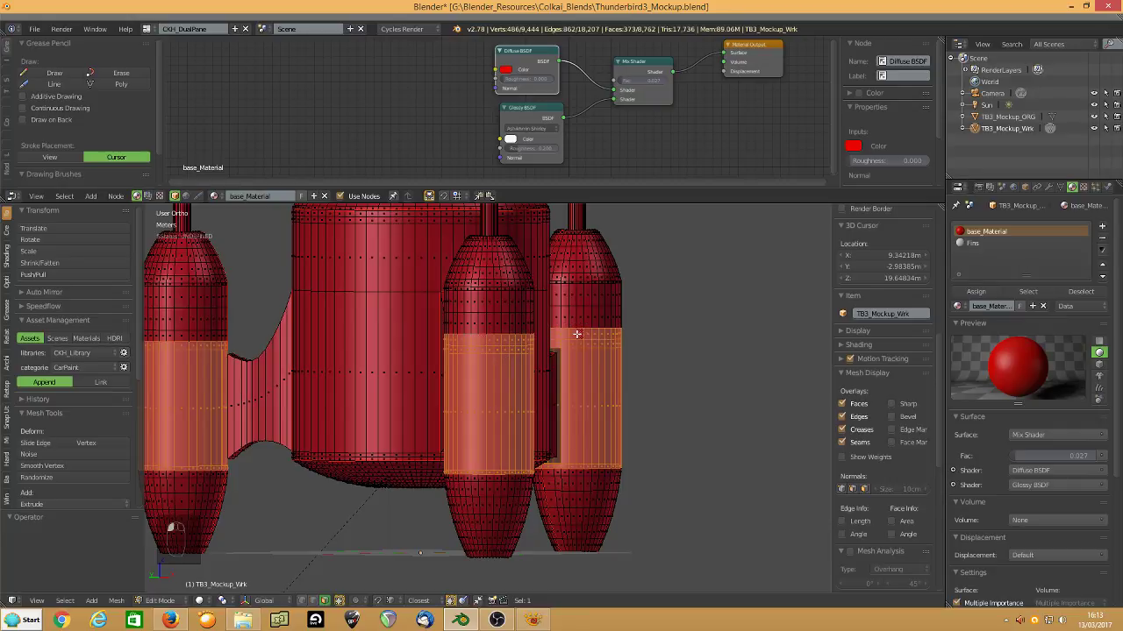
{"action": "left_click", "coordinate": [190, 336], "text": "alt+shift"}
Mark the boundary loops of the selected pod bands as seams and save over Thunderbird3_Mockup.blend.
{"action": "key", "text": "shift+apostrophe"}
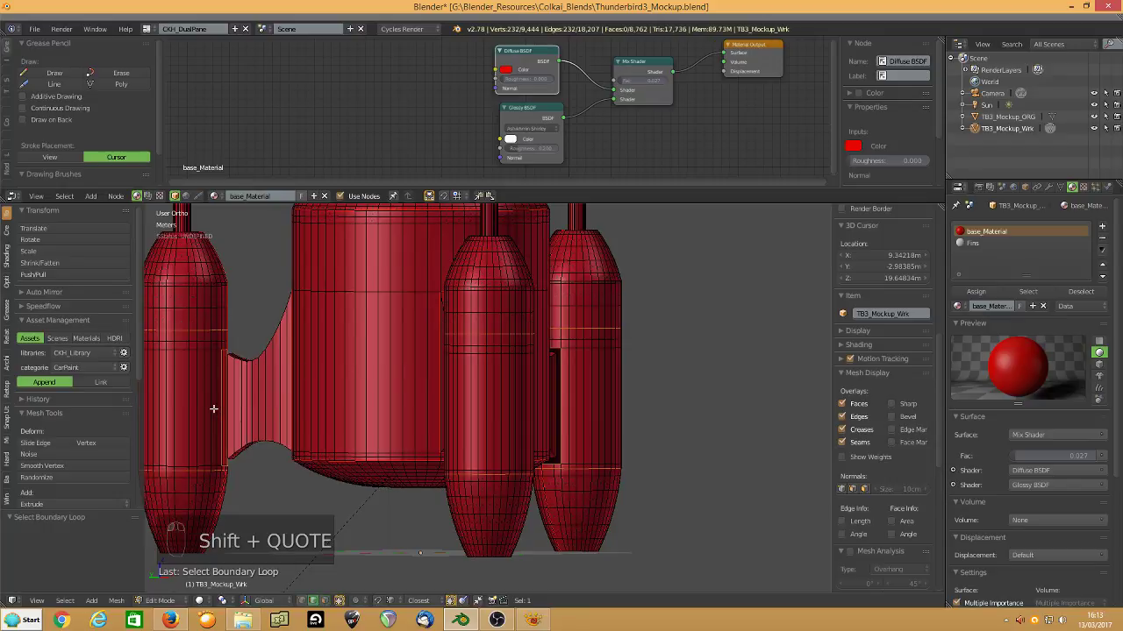
{"action": "key", "text": "ctrl+e"}
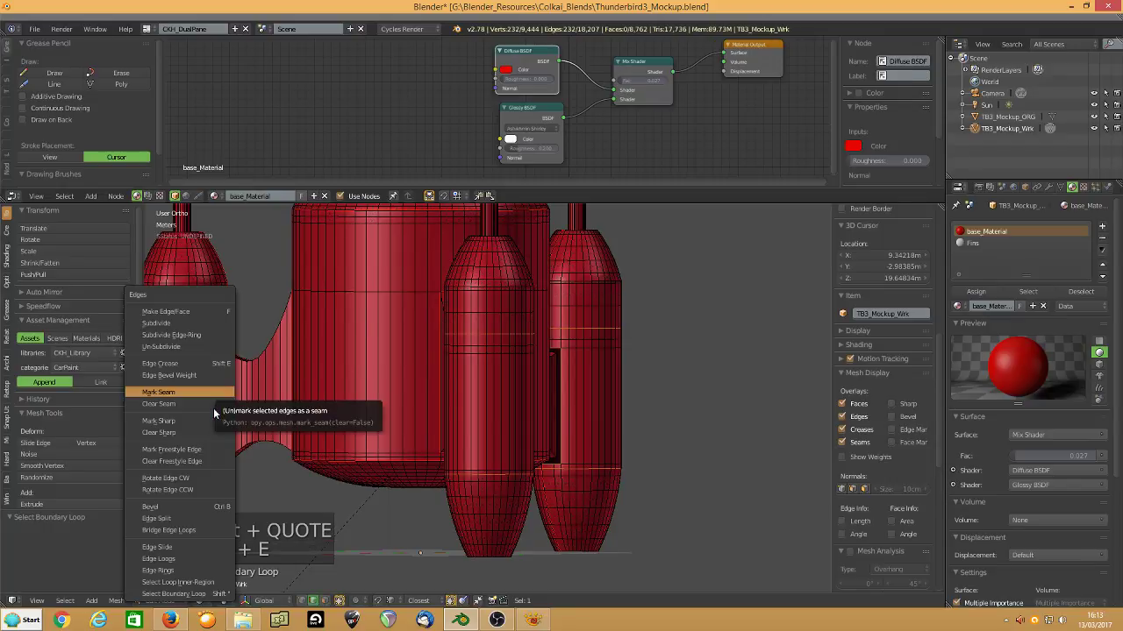
{"action": "left_click", "coordinate": [213, 401]}
{"action": "middle_click_drag", "start_coordinate": [418, 359], "coordinate": [510, 410]}
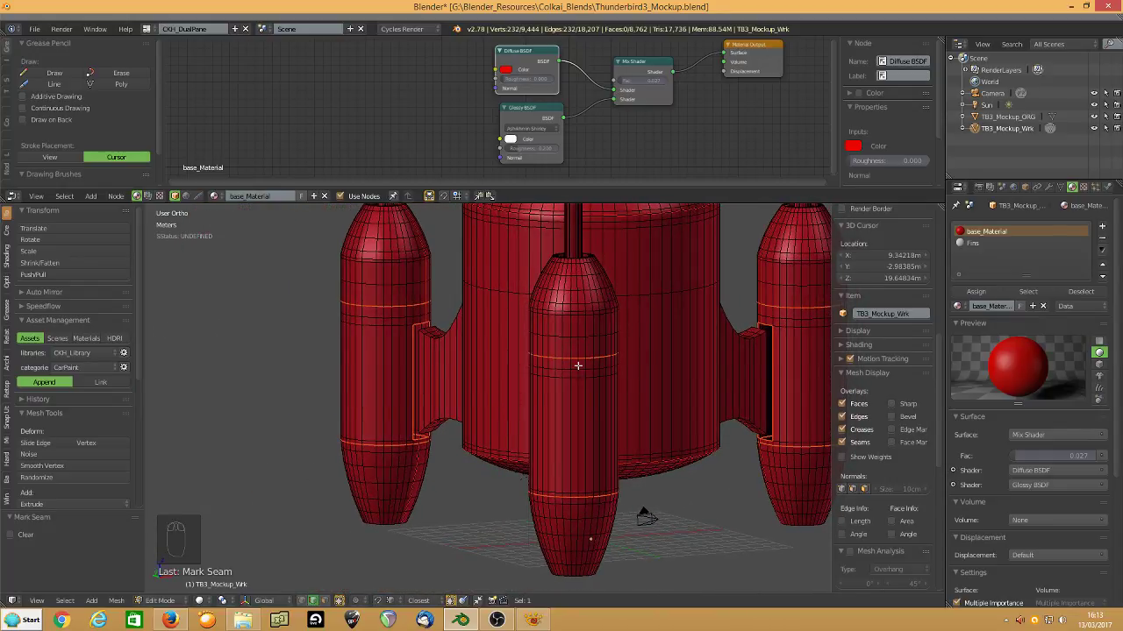
{"action": "middle_click_drag", "start_coordinate": [578, 366], "coordinate": [451, 396]}
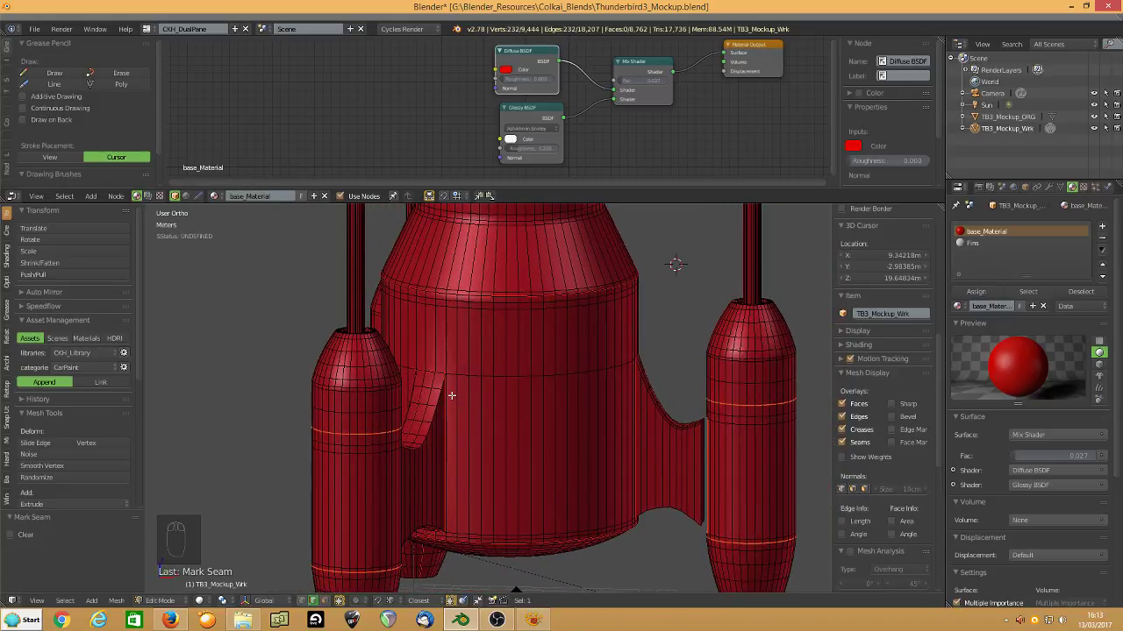
{"action": "key", "text": "ctrl+s"}
{"action": "left_click", "coordinate": [404, 396]}
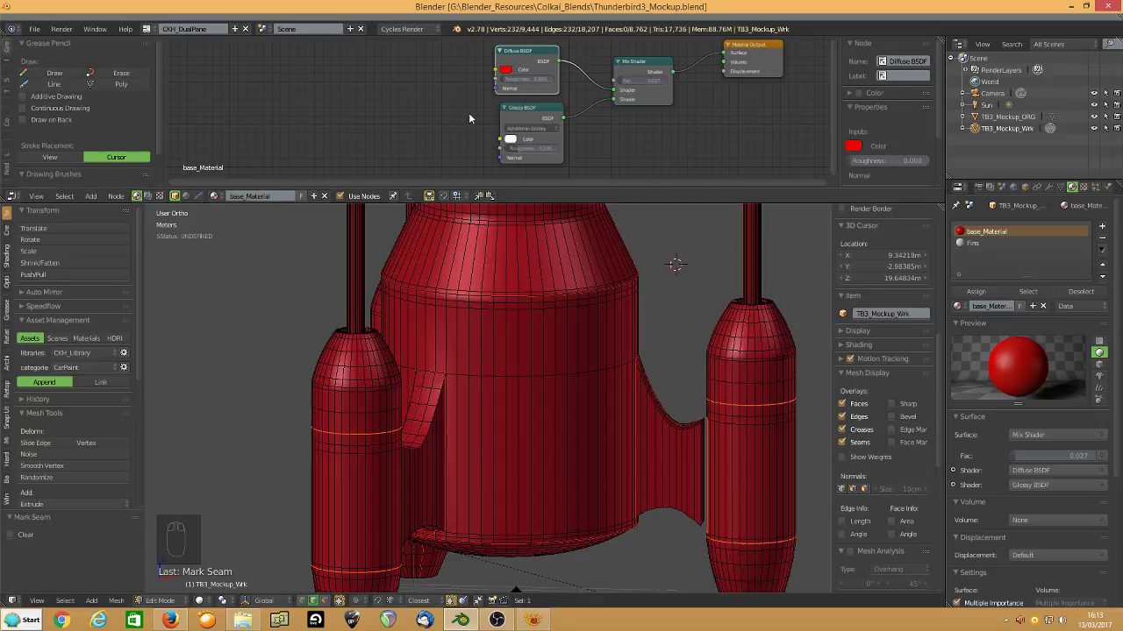
Change the node editor area to the UV/Image Editor, keeping the Decals image, and bring the ribbed section into view.
{"action": "key", "text": "shift+F10"}
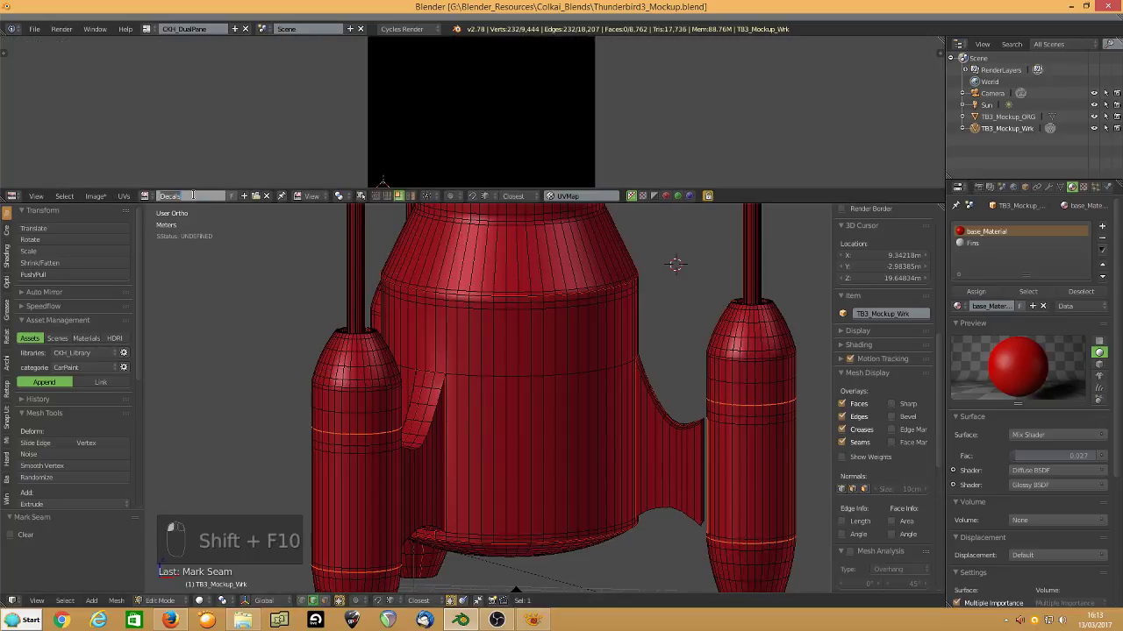
{"action": "left_click", "coordinate": [144, 197]}
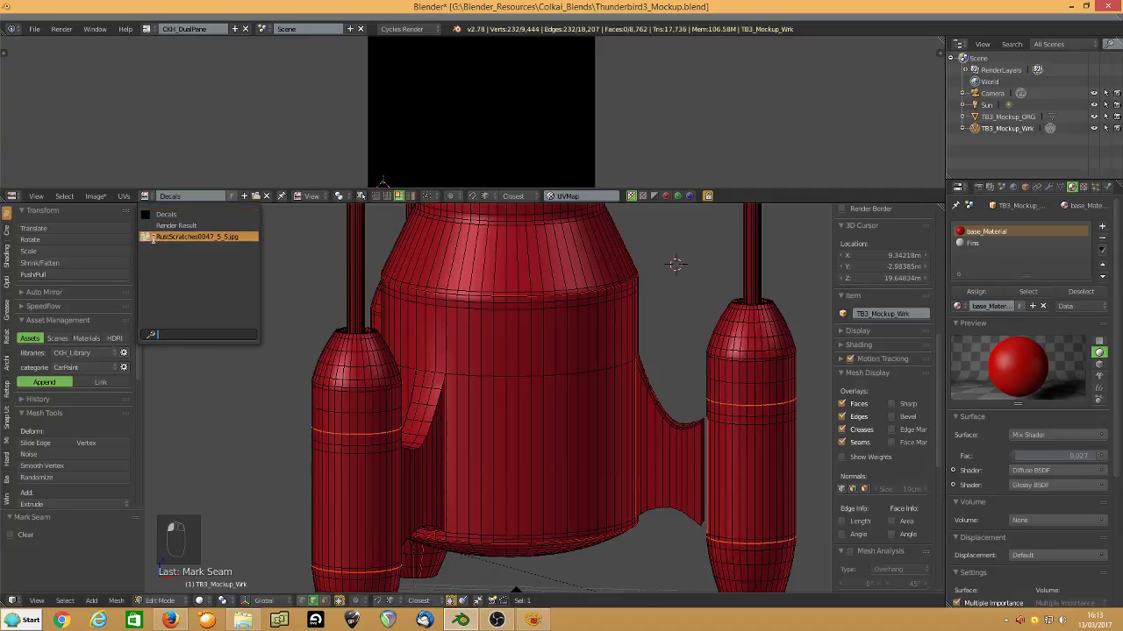
{"action": "key", "text": "KP_5"}
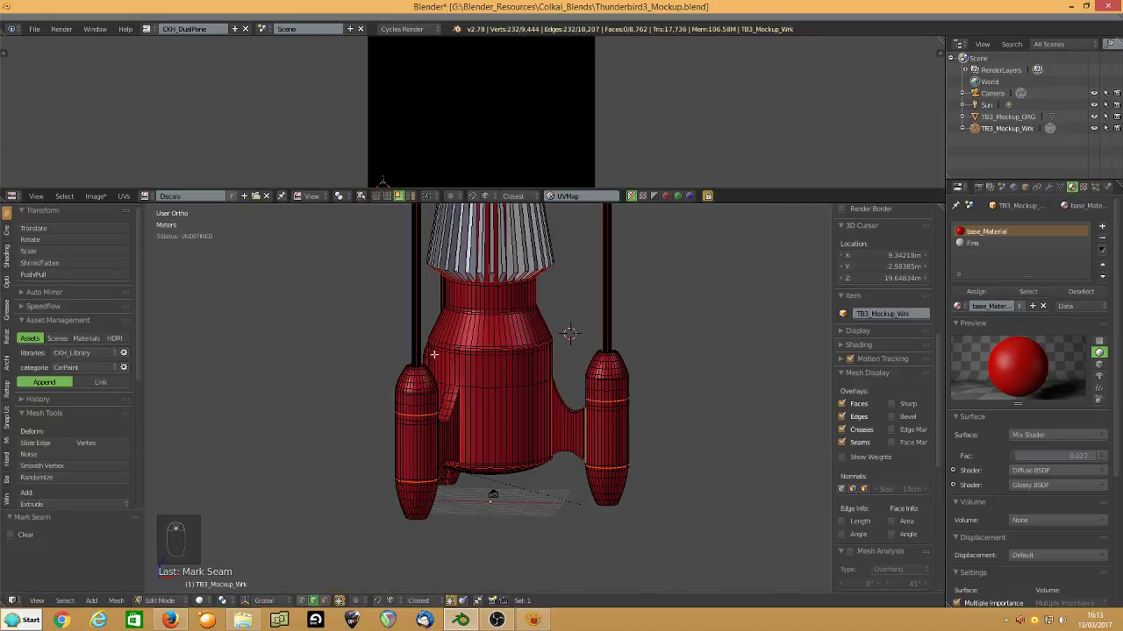
{"action": "middle_click_drag", "start_coordinate": [540, 350], "coordinate": [551, 468], "text": "shift"}
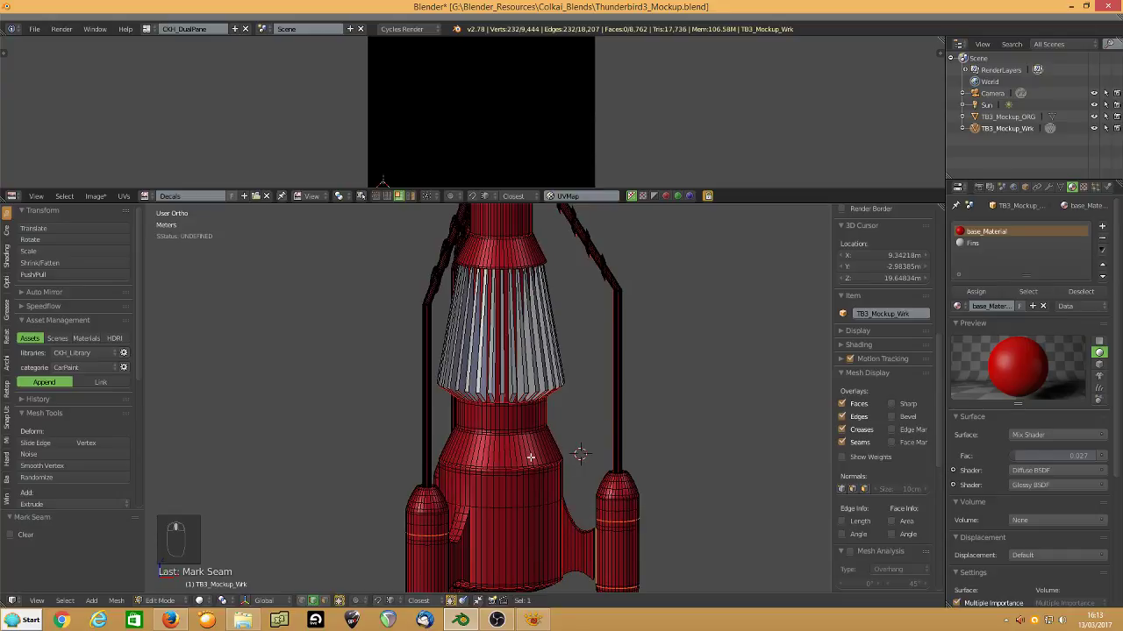
{"action": "scroll", "coordinate": [530, 457], "scroll_direction": "up", "scroll_amount": 1}
{"action": "key", "text": "space"}
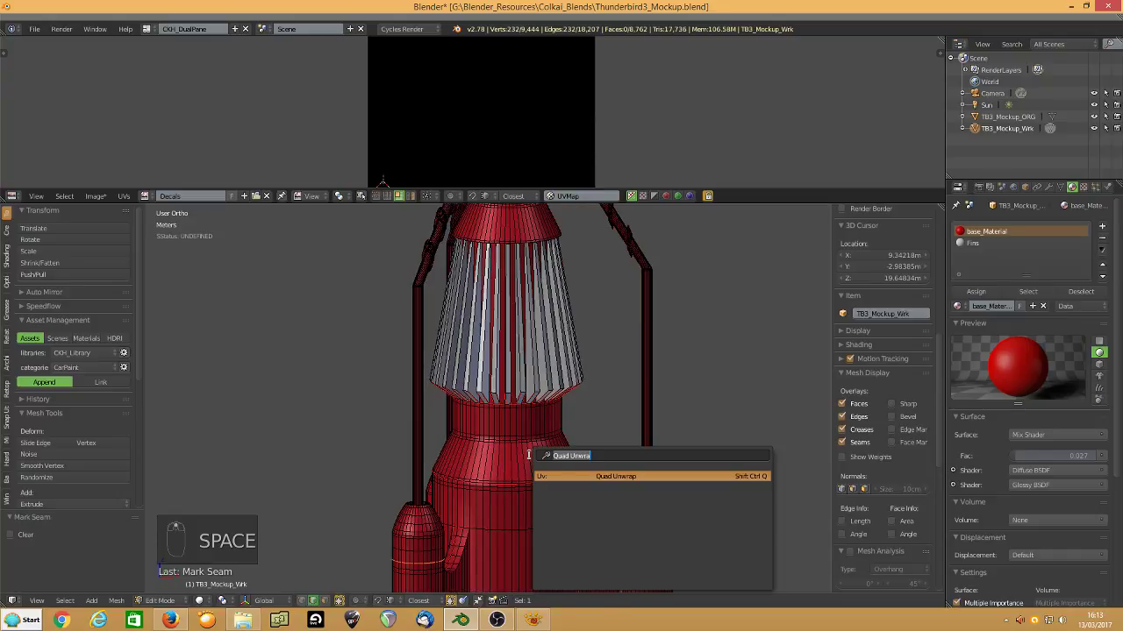
{"action": "left_click", "coordinate": [608, 457]}
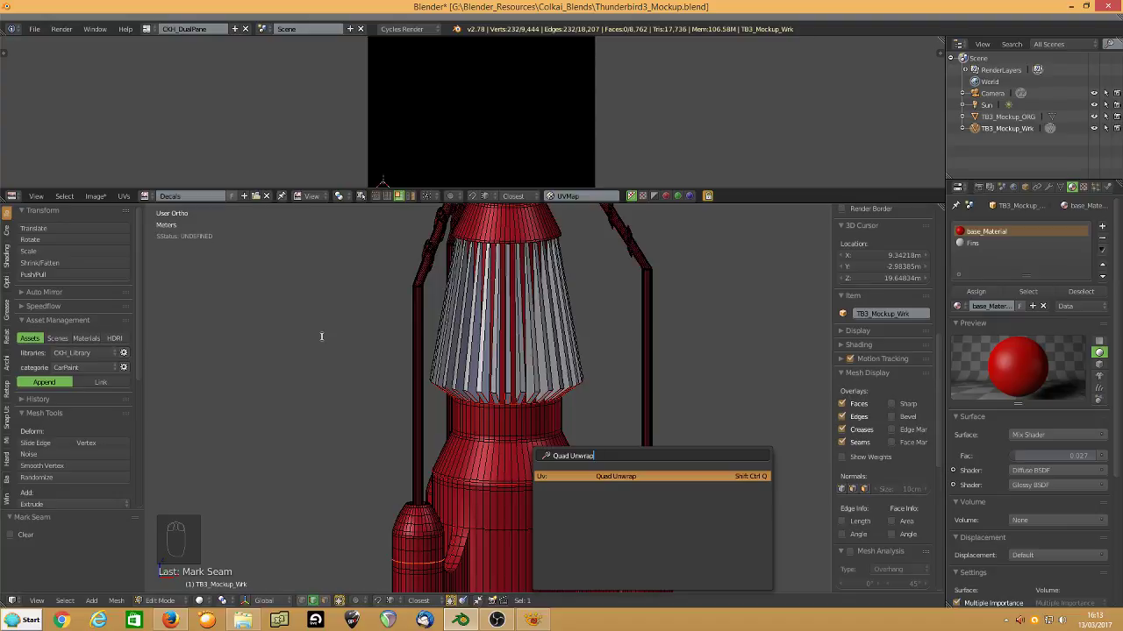
{"action": "key", "text": "Escape"}
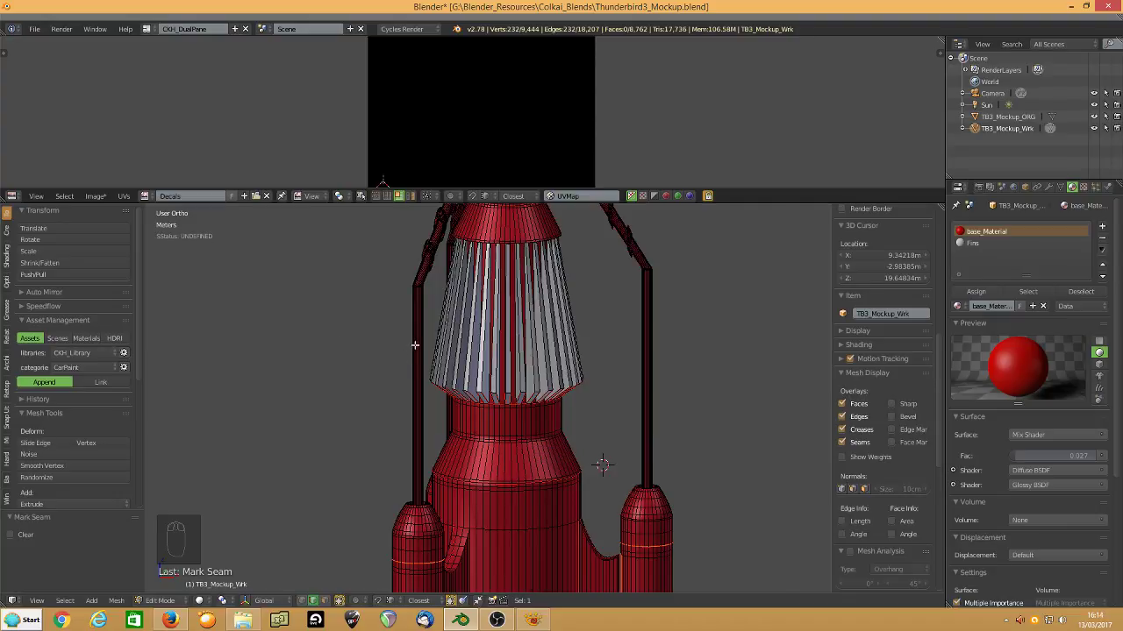
Switch to face selection and select all linked faces of the ribbed section, delimited by seams.
{"action": "left_click", "coordinate": [326, 607]}
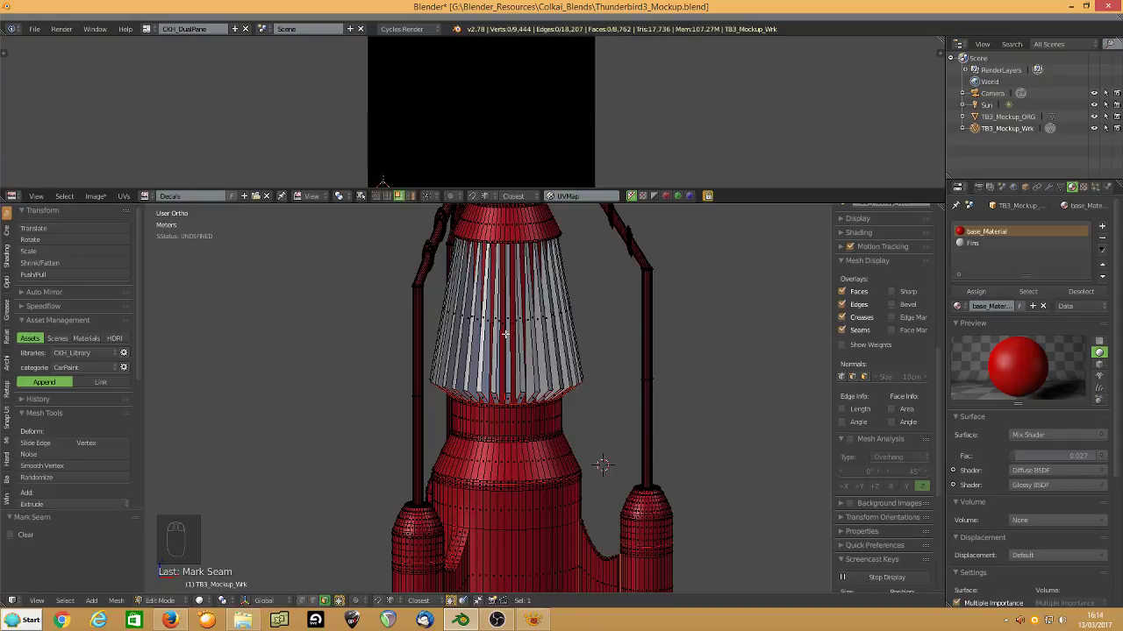
{"action": "right_click", "coordinate": [503, 334], "text": "alt"}
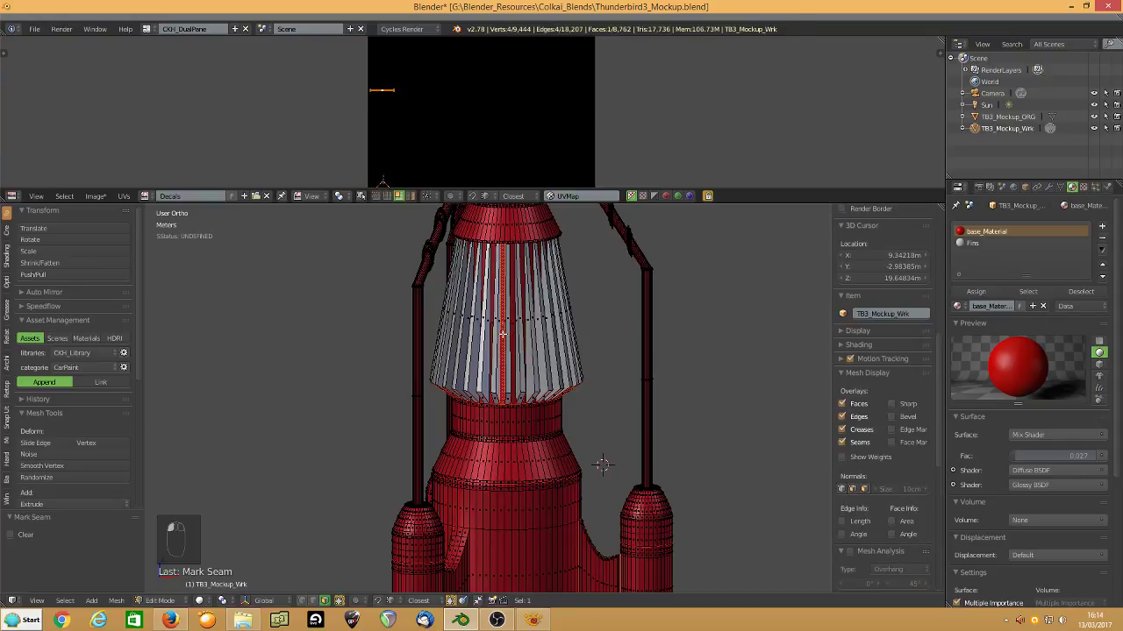
{"action": "key", "text": "l"}
Reset the UV mapping of the selected rib faces and apply Quad Unwrap to them.
{"action": "key", "text": "u"}
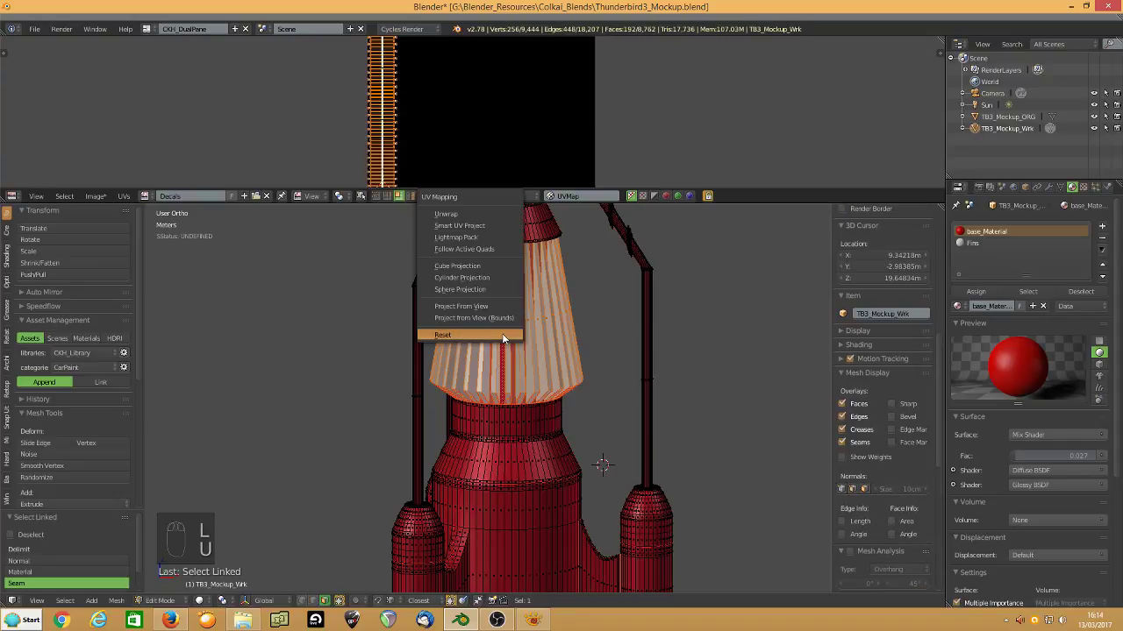
{"action": "left_click", "coordinate": [502, 333]}
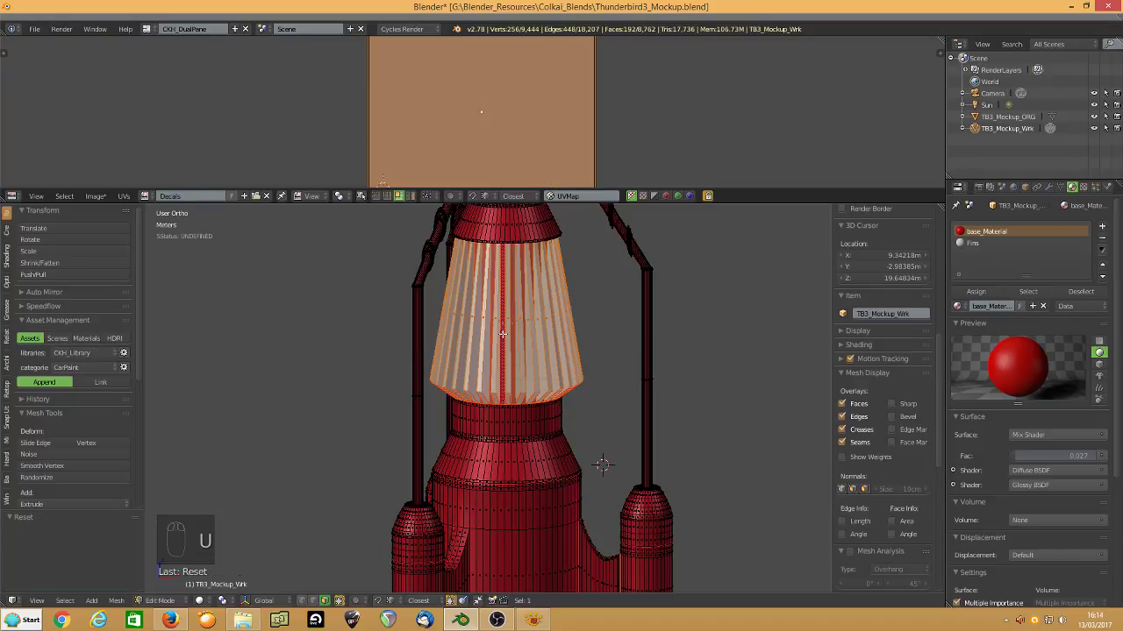
{"action": "key", "text": "space"}
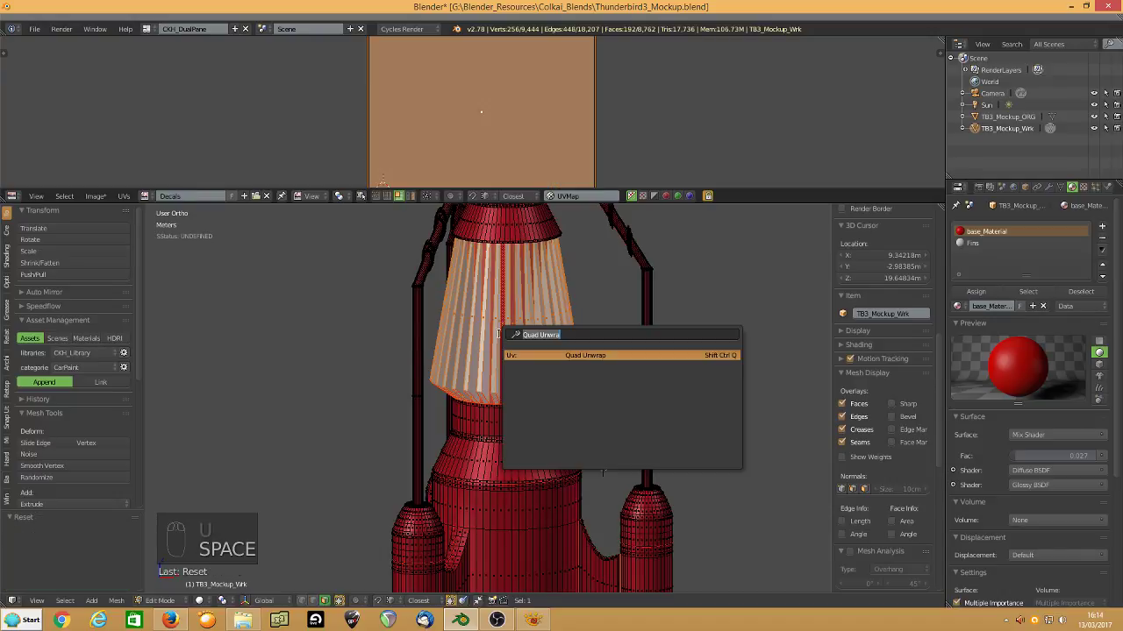
{"action": "left_click", "coordinate": [596, 355]}
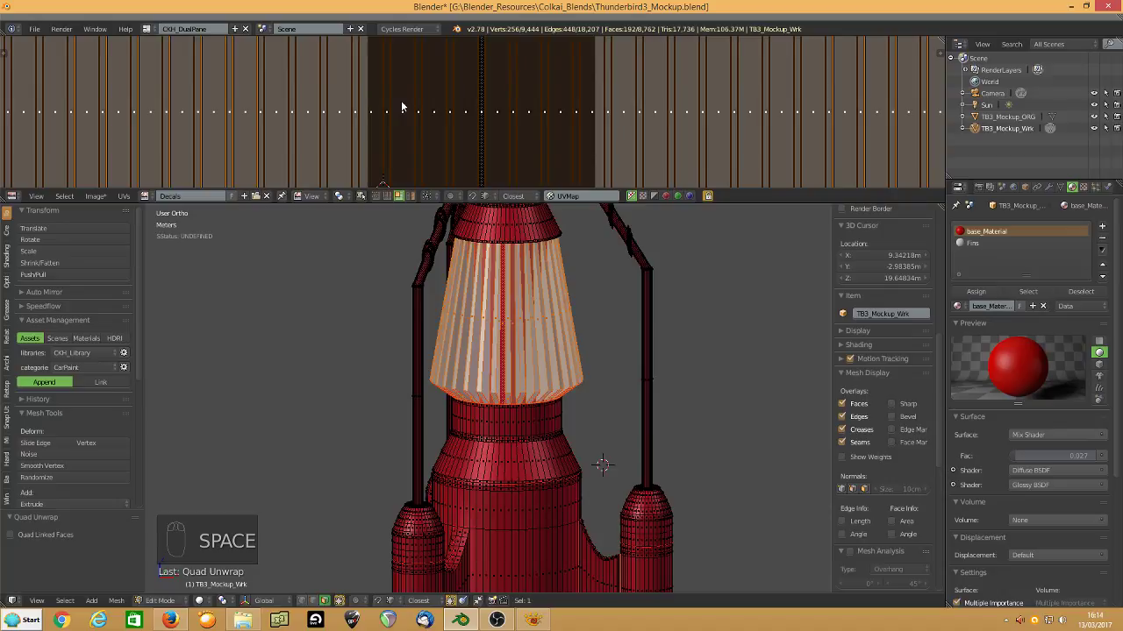
Pack the UV island of the unwrapped rib faces into the Decals image bounds.
{"action": "key", "text": "ctrl+p"}
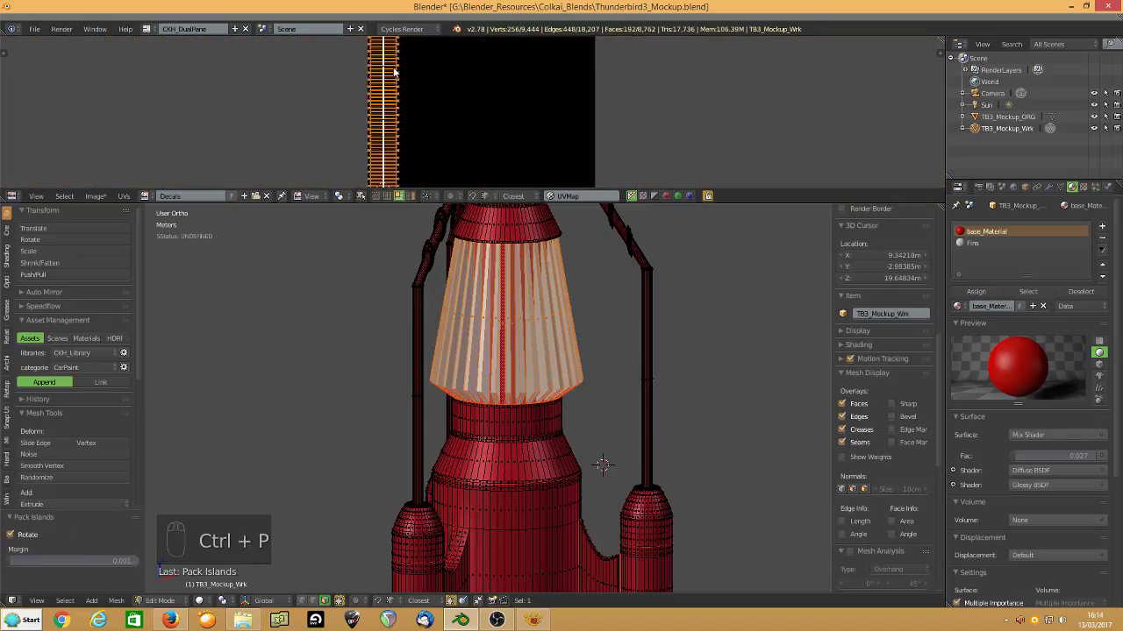
{"action": "middle_click_drag", "start_coordinate": [463, 118], "coordinate": [507, 118]}
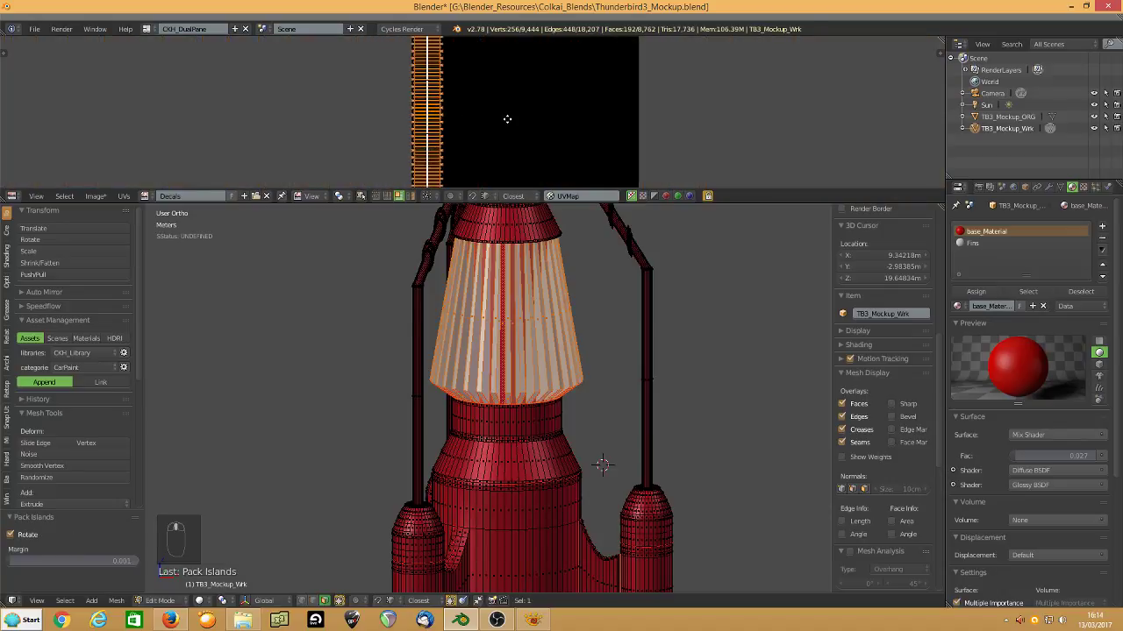
{"action": "scroll", "coordinate": [461, 109], "scroll_direction": "down", "scroll_amount": 3}
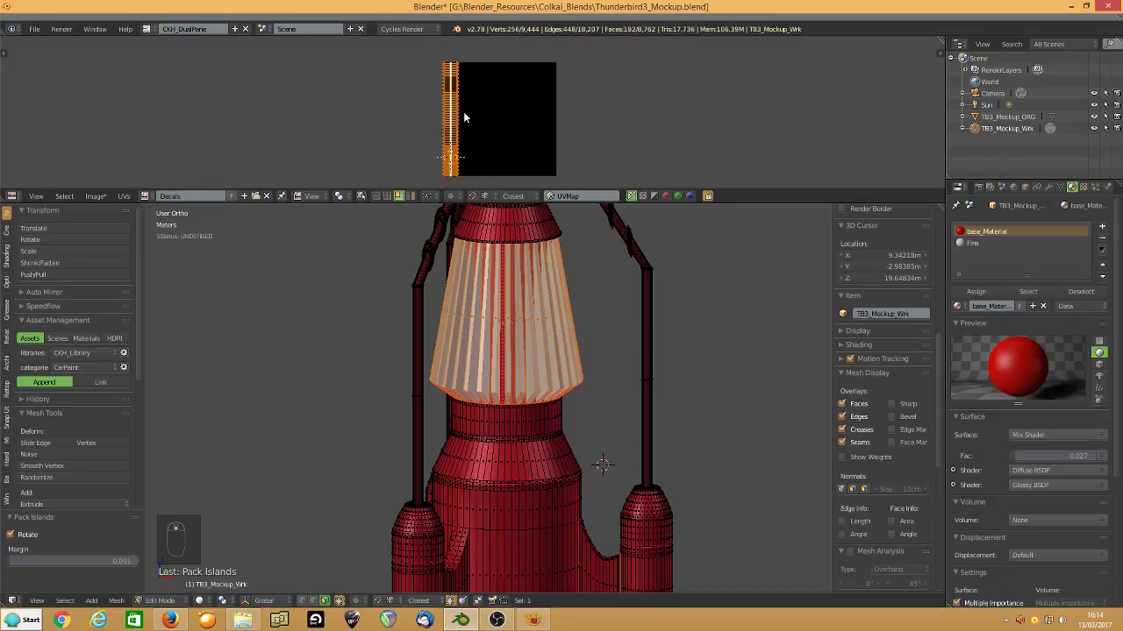
{"action": "scroll", "coordinate": [463, 111], "scroll_direction": "up", "scroll_amount": 1}
{"action": "middle_click_drag", "start_coordinate": [523, 100], "coordinate": [549, 81]}
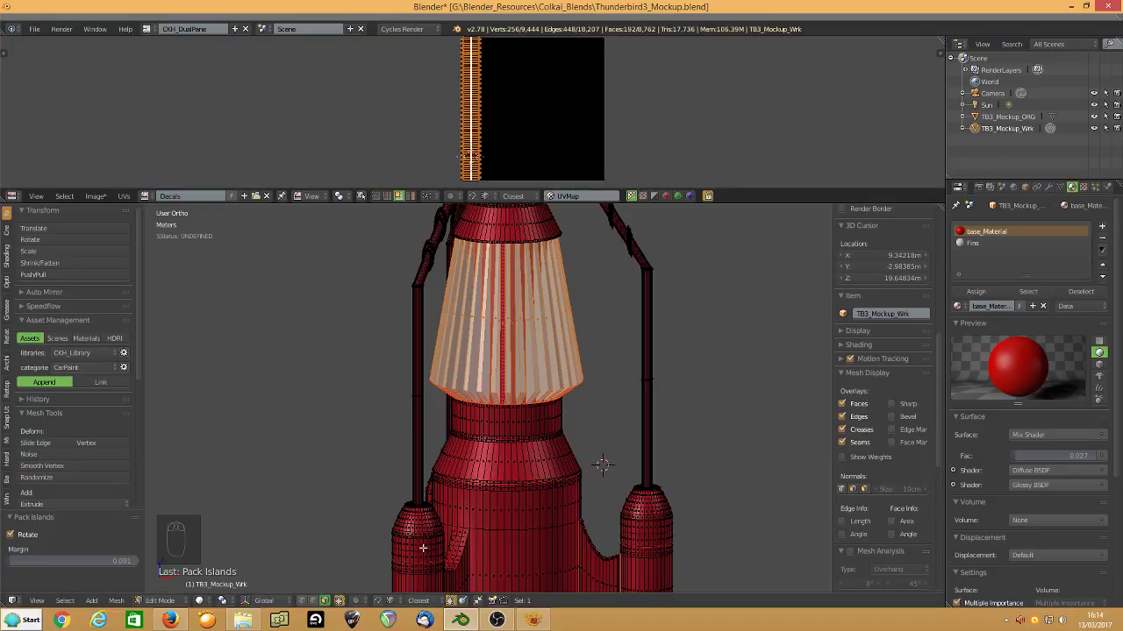
Select all faces of one engine pod's lower cylindrical body, linked up to the seams.
{"action": "middle_click_drag", "start_coordinate": [433, 538], "coordinate": [433, 457], "text": "shift"}
{"action": "scroll", "coordinate": [433, 457], "scroll_direction": "up", "scroll_amount": 2}
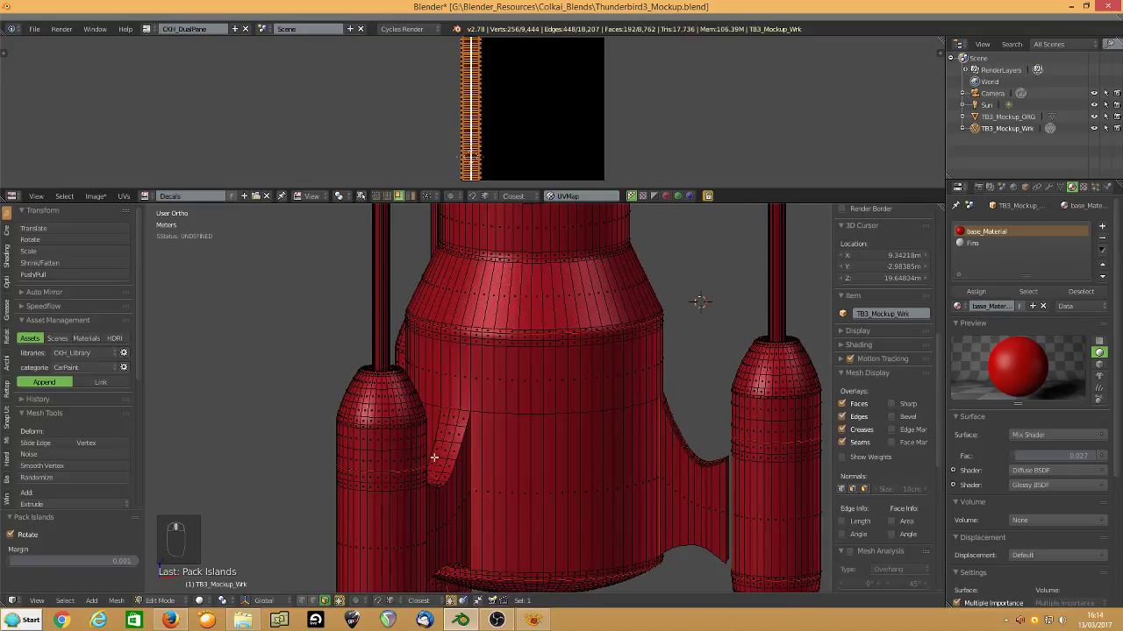
{"action": "right_click", "coordinate": [384, 516]}
{"action": "key", "text": "l"}
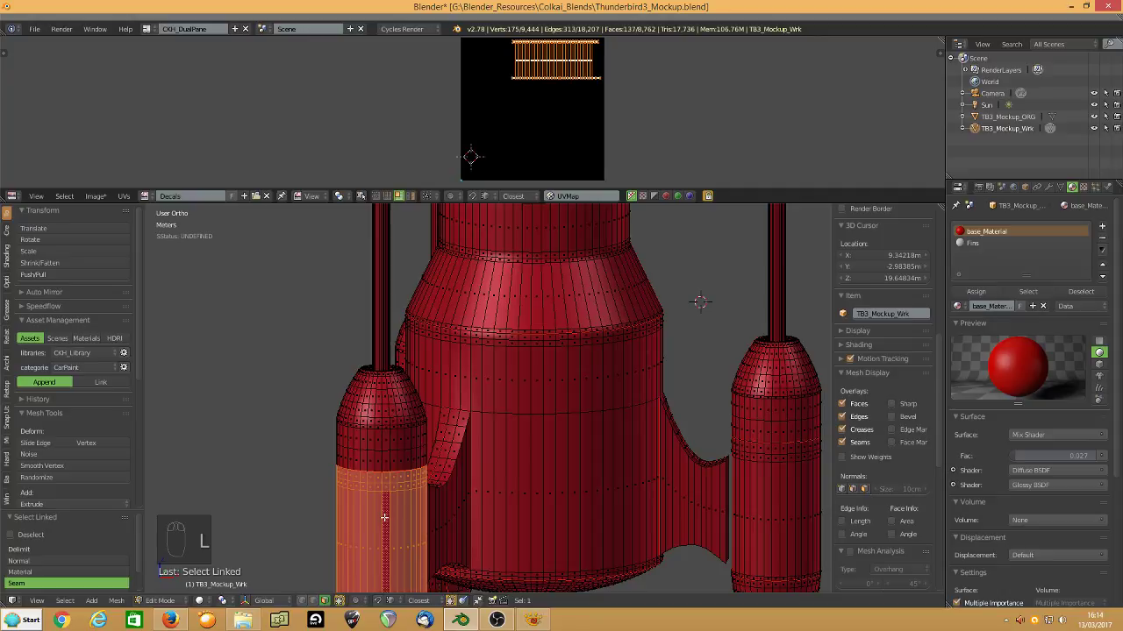
Reset the UV mapping of the selected pod body, apply Quad Unwrap and pack its islands.
{"action": "key", "text": "u"}
{"action": "left_click", "coordinate": [384, 518]}
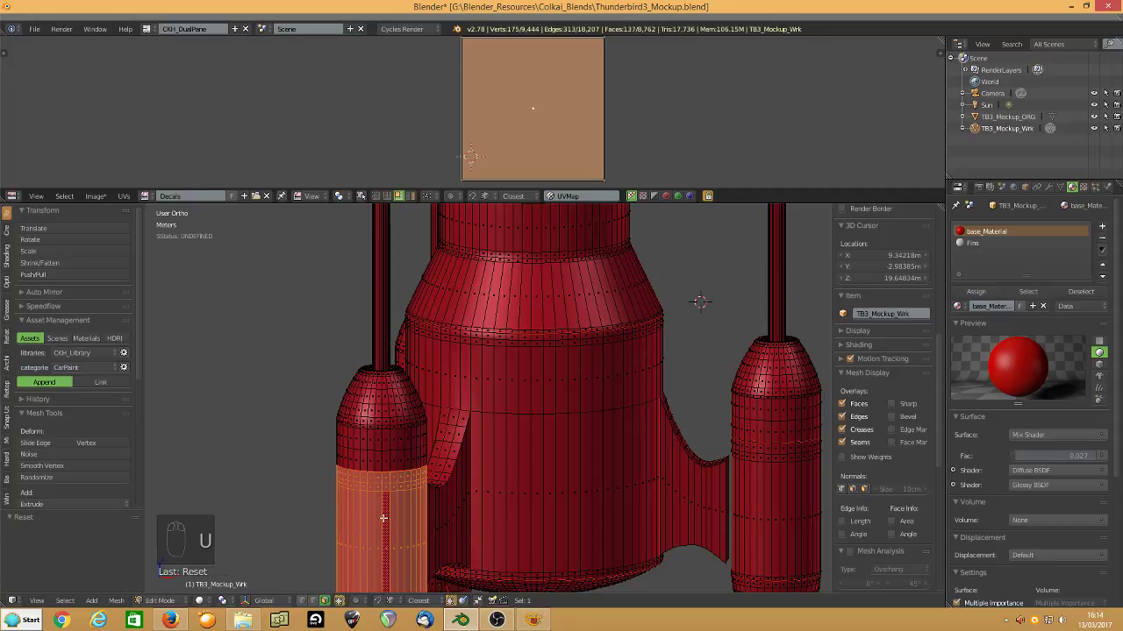
{"action": "key", "text": "space"}
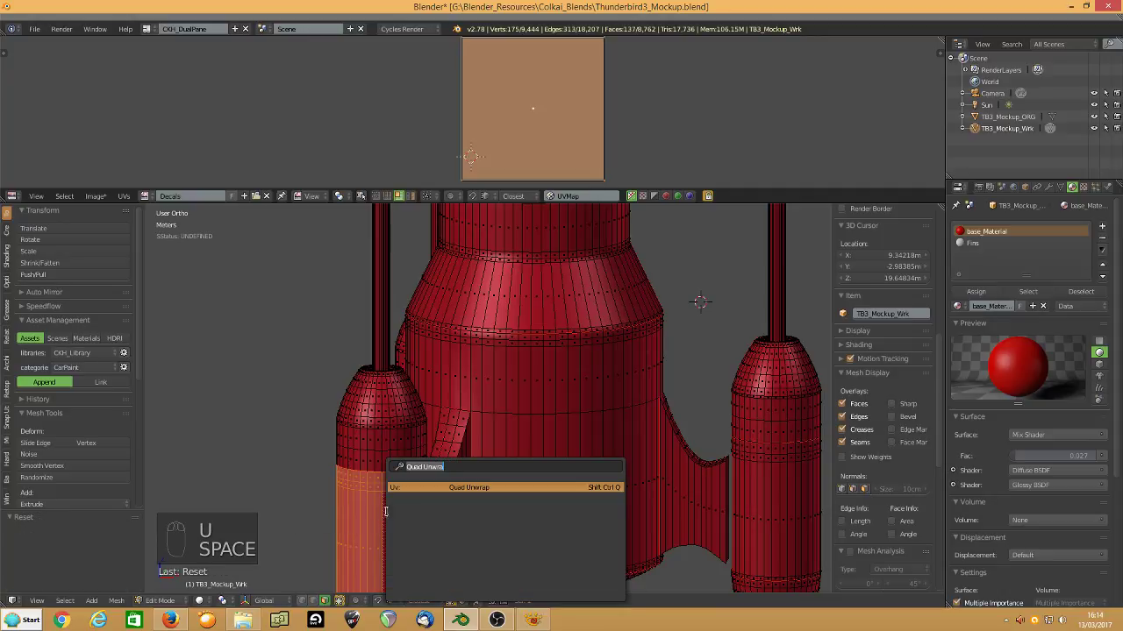
{"action": "left_click", "coordinate": [457, 488]}
{"action": "key", "text": "ctrl+p"}
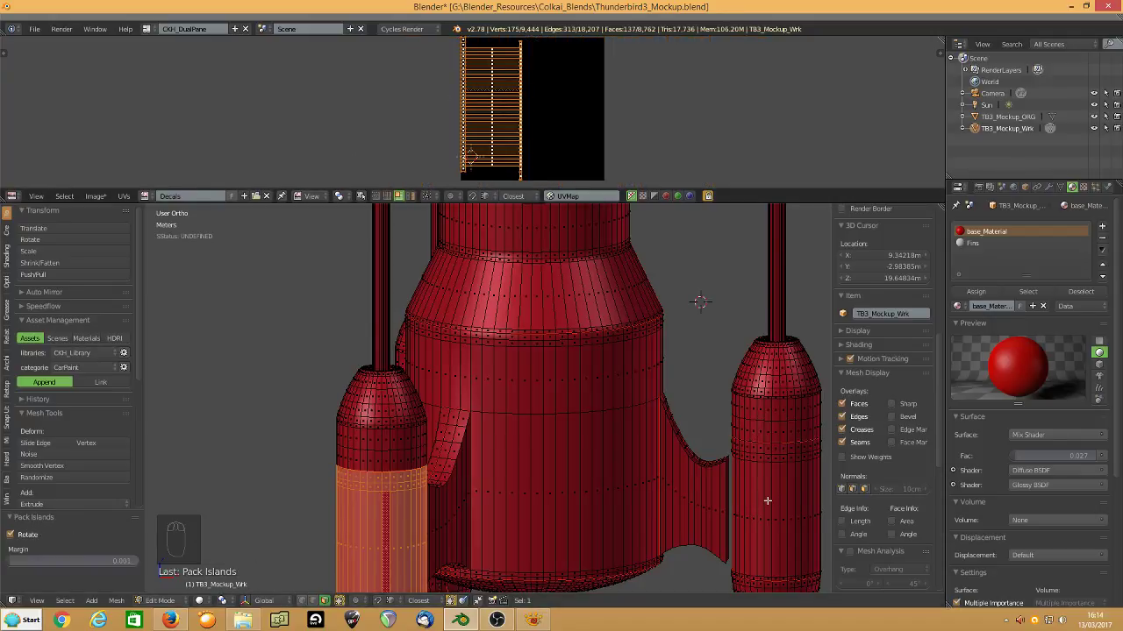
Add the seam-delimited lower bodies of the other two engine pods to the selection.
{"action": "key", "text": "l"}
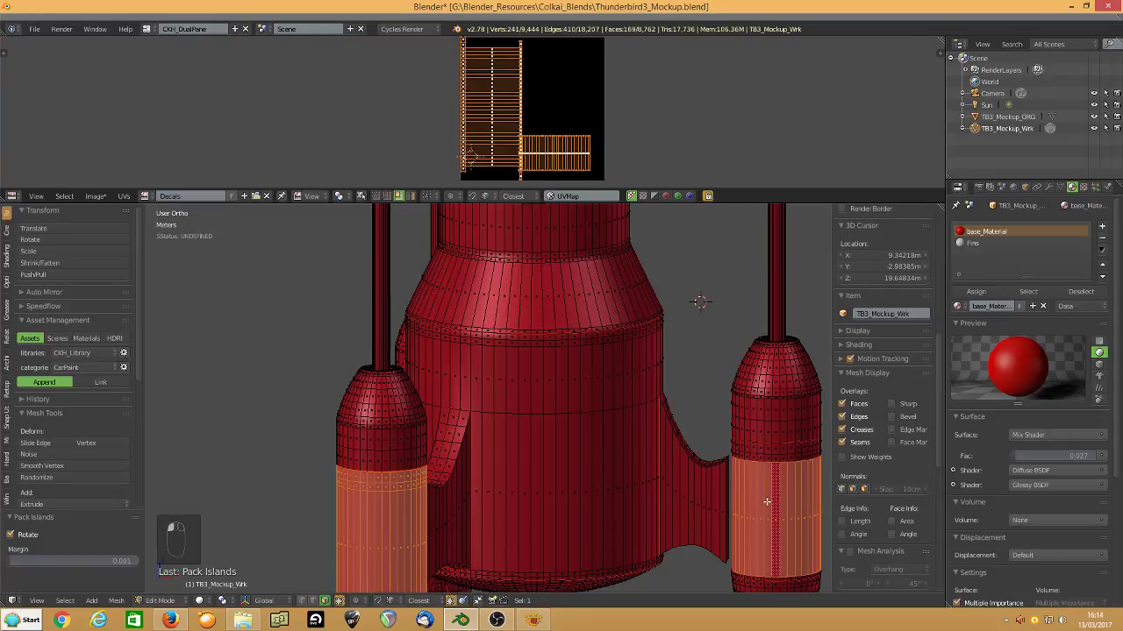
{"action": "key", "text": "shift+l"}
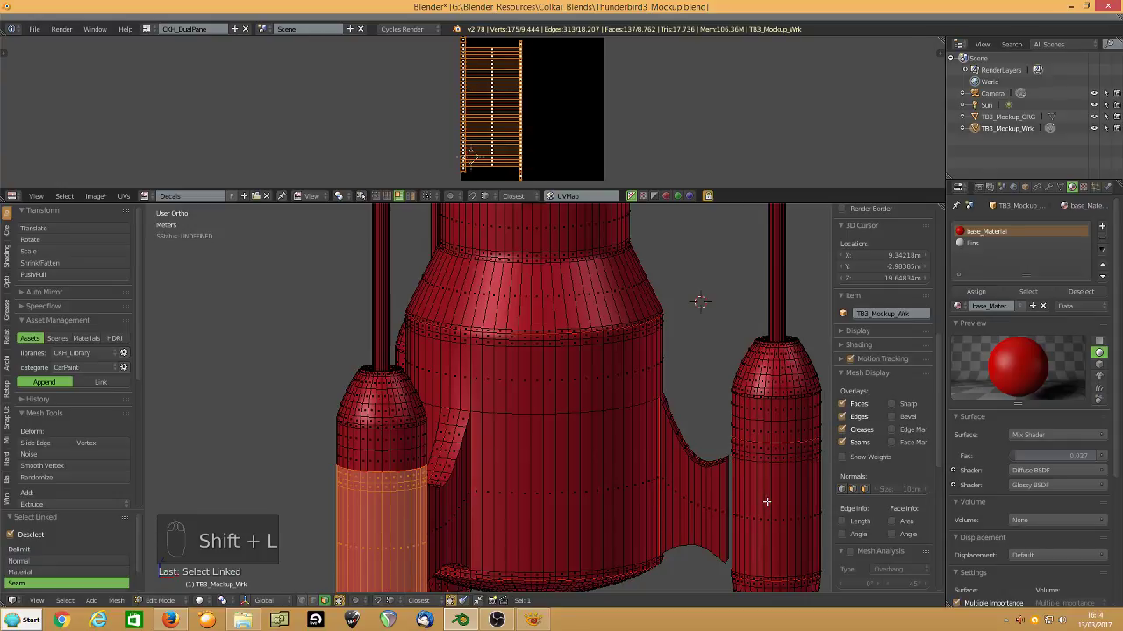
{"action": "key", "text": "l"}
{"action": "middle_click_drag", "start_coordinate": [767, 502], "coordinate": [196, 482]}
{"action": "key", "text": "l"}
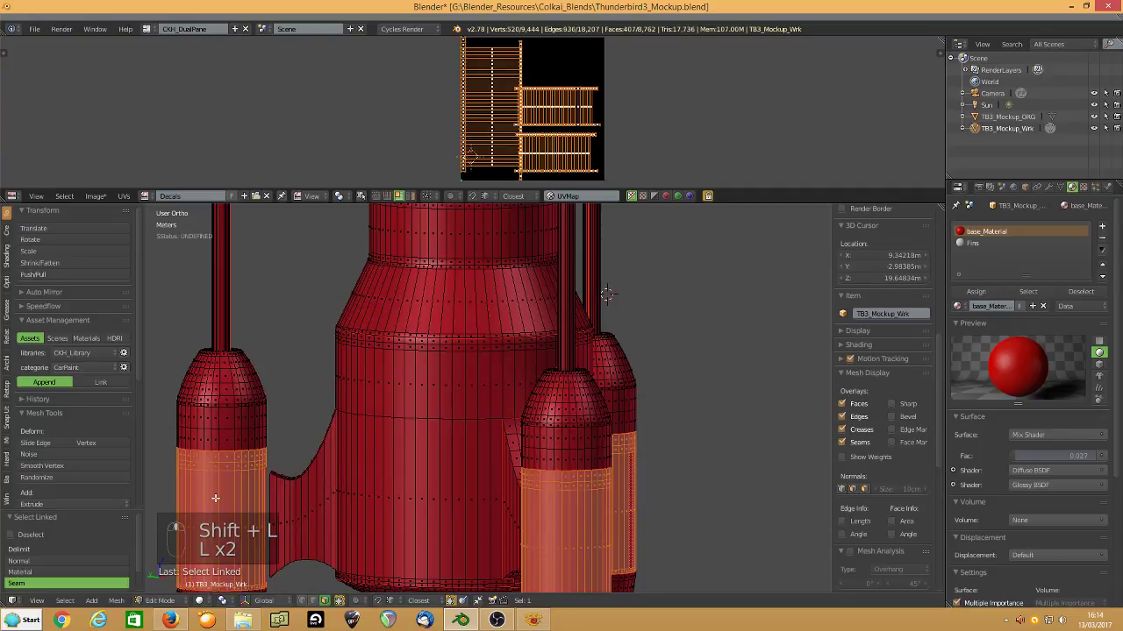
Try resetting the UVs of all three selected pod bodies together and unwrapping them with Quad Unwrap.
{"action": "key", "text": "u"}
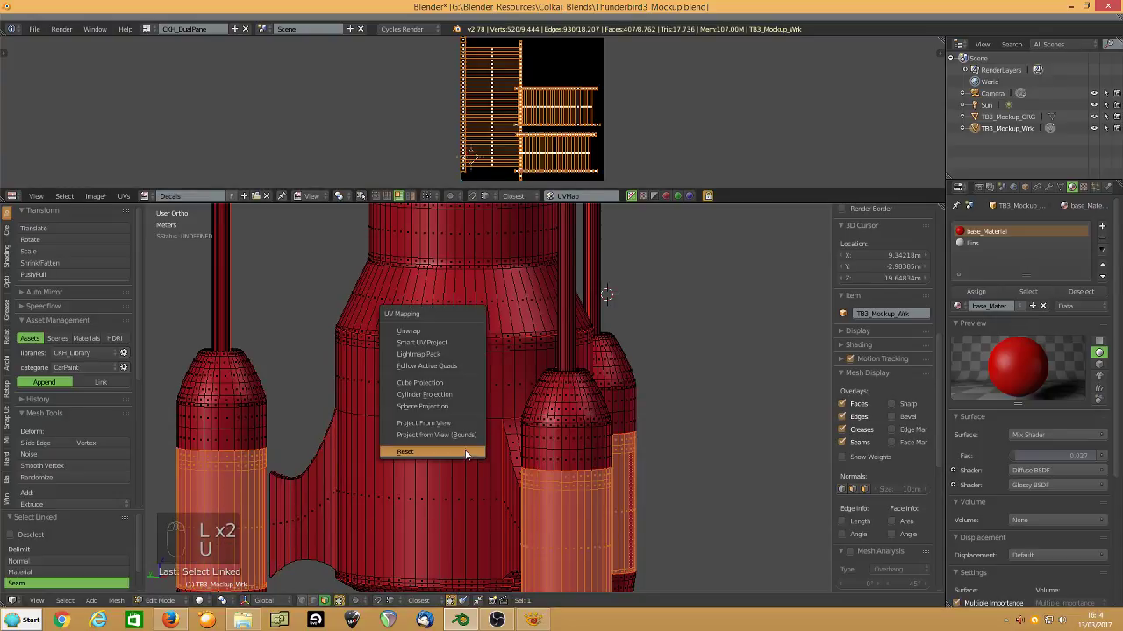
{"action": "left_click", "coordinate": [465, 450]}
{"action": "key", "text": "space"}
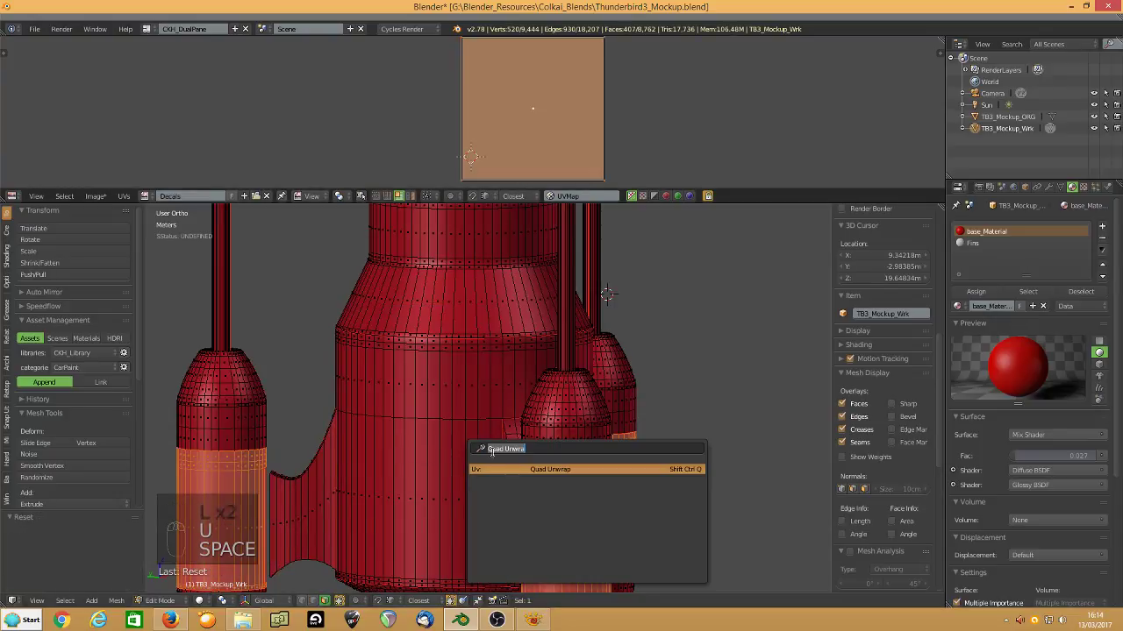
{"action": "left_click", "coordinate": [547, 468]}
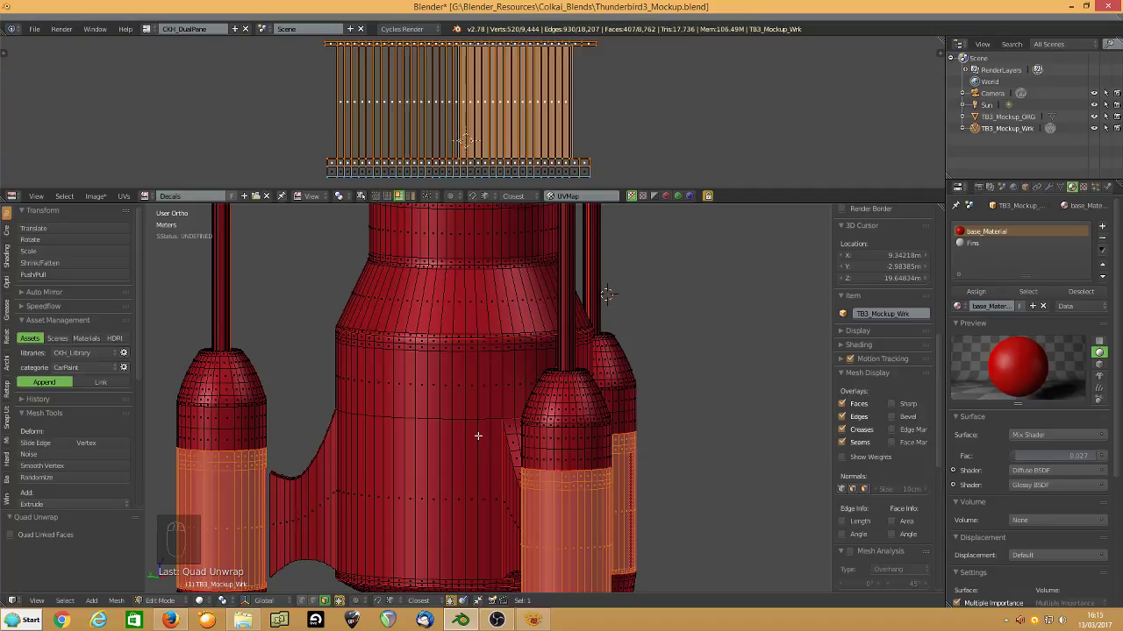
Isolate the three pod bodies by hiding all unselected faces, and select all of their UVs.
{"action": "key", "text": "shift+h"}
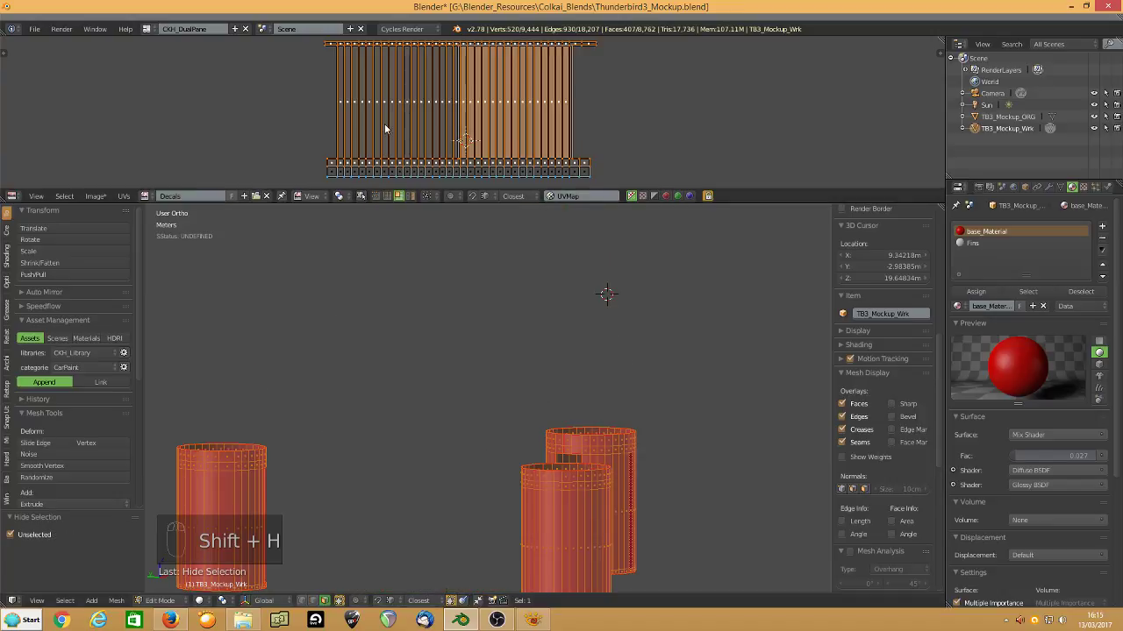
{"action": "key", "text": "a"}
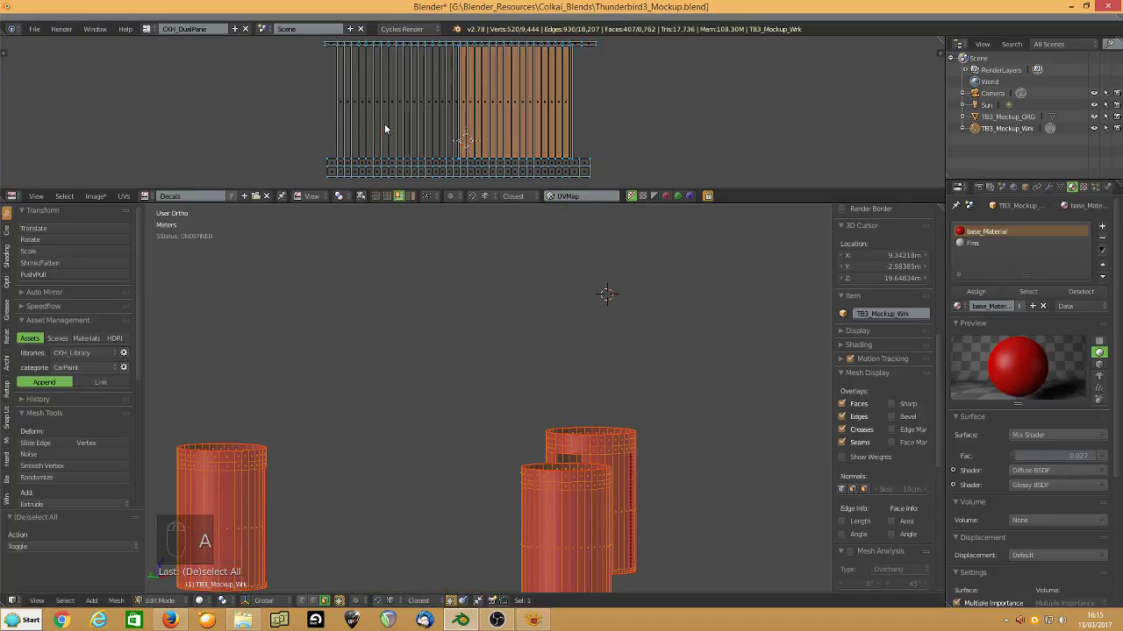
{"action": "key", "text": "a"}
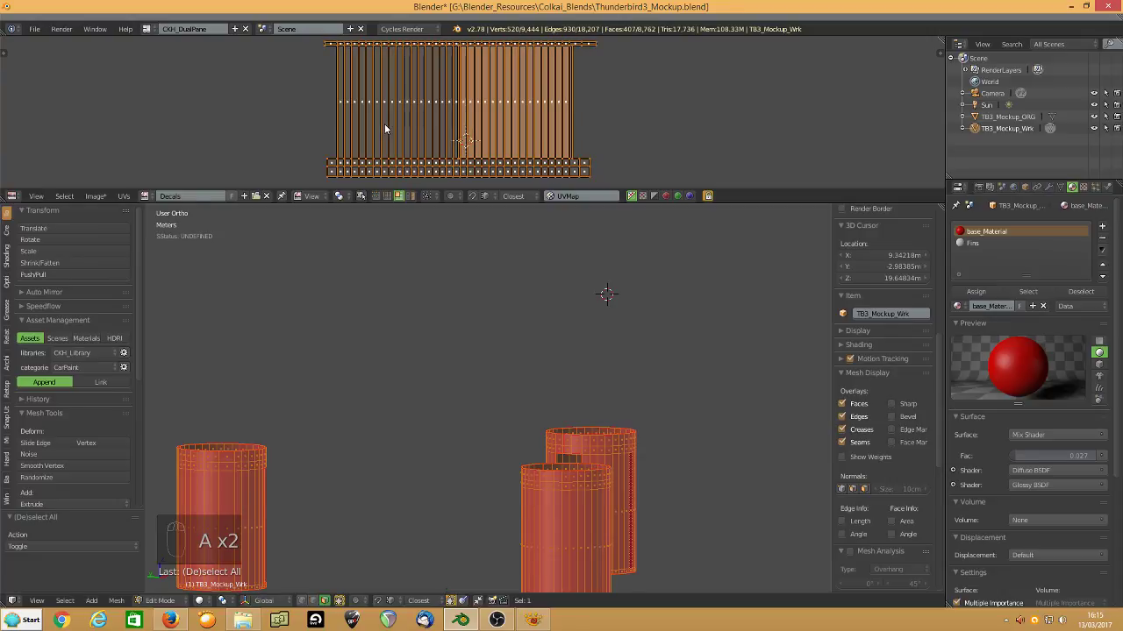
Reset the UV mapping of the isolated pod bodies and apply Quad Unwrap again.
{"action": "key", "text": "u"}
{"action": "left_click", "coordinate": [470, 419]}
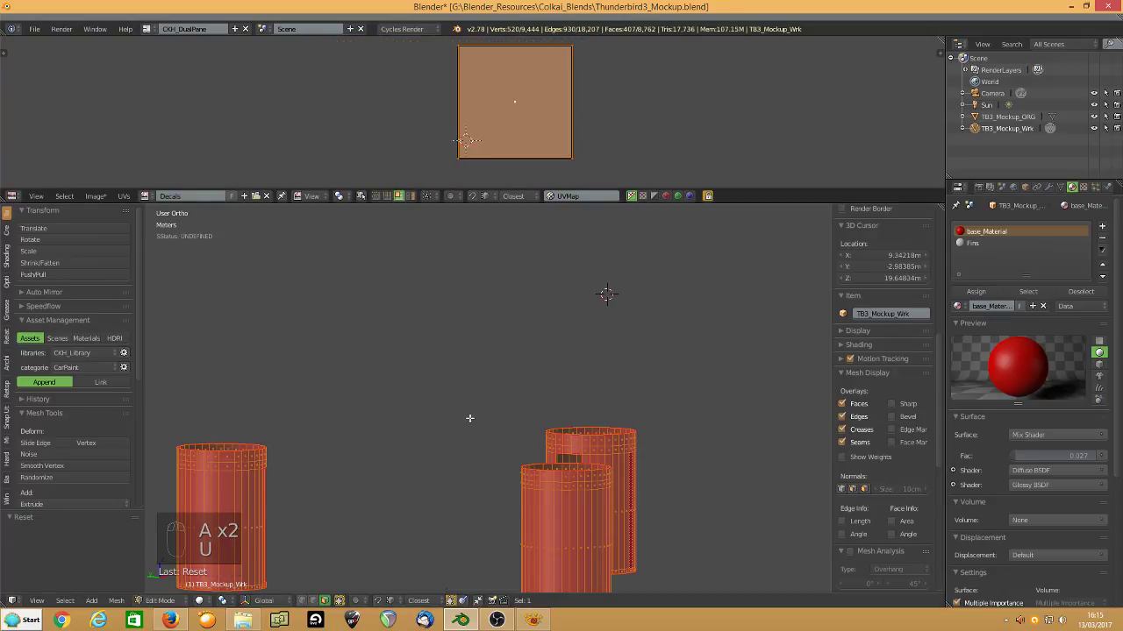
{"action": "key", "text": "u"}
{"action": "key", "text": "space"}
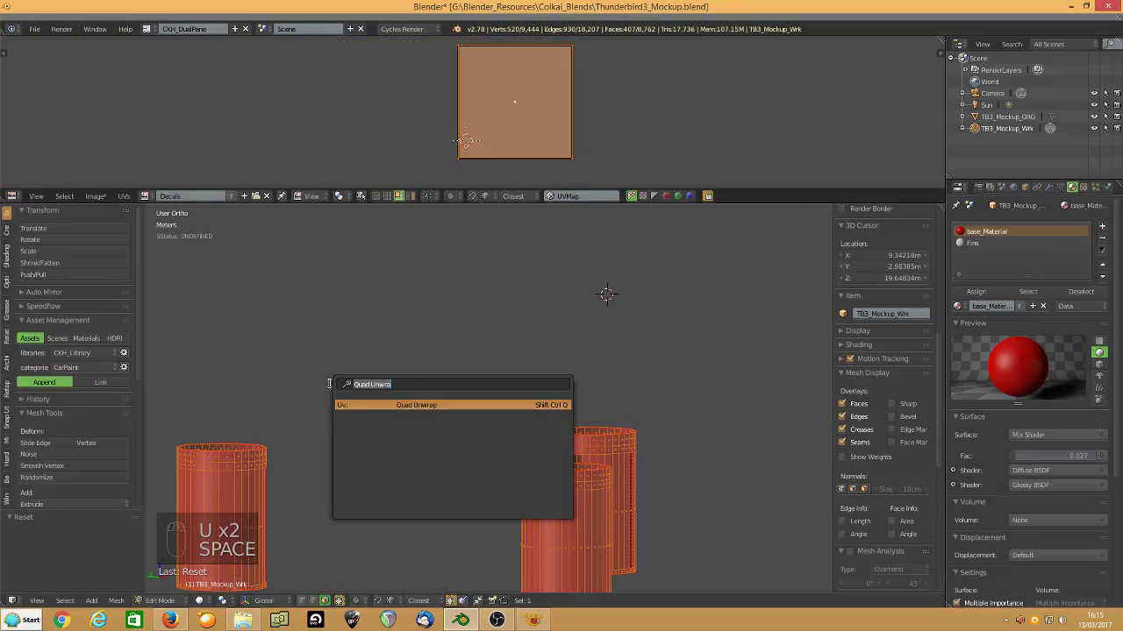
{"action": "left_click", "coordinate": [418, 406]}
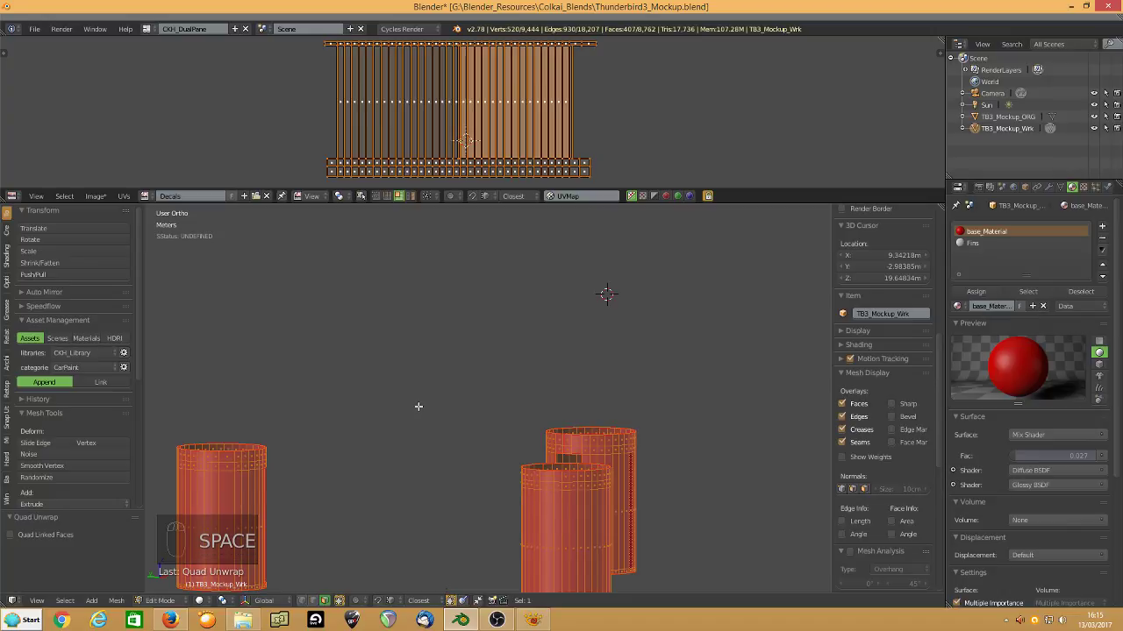
Reset the UVs of one face on the front pod body, select its linked faces and apply Quad Unwrap.
{"action": "right_click", "coordinate": [557, 509]}
{"action": "key", "text": "u"}
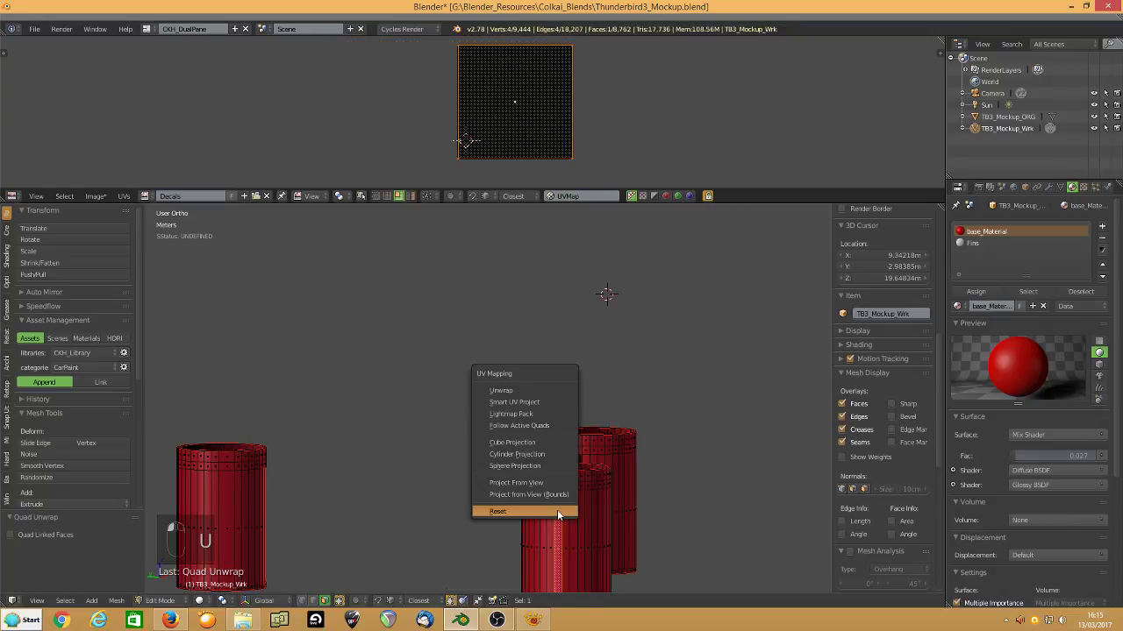
{"action": "left_click", "coordinate": [557, 510]}
{"action": "key", "text": "l"}
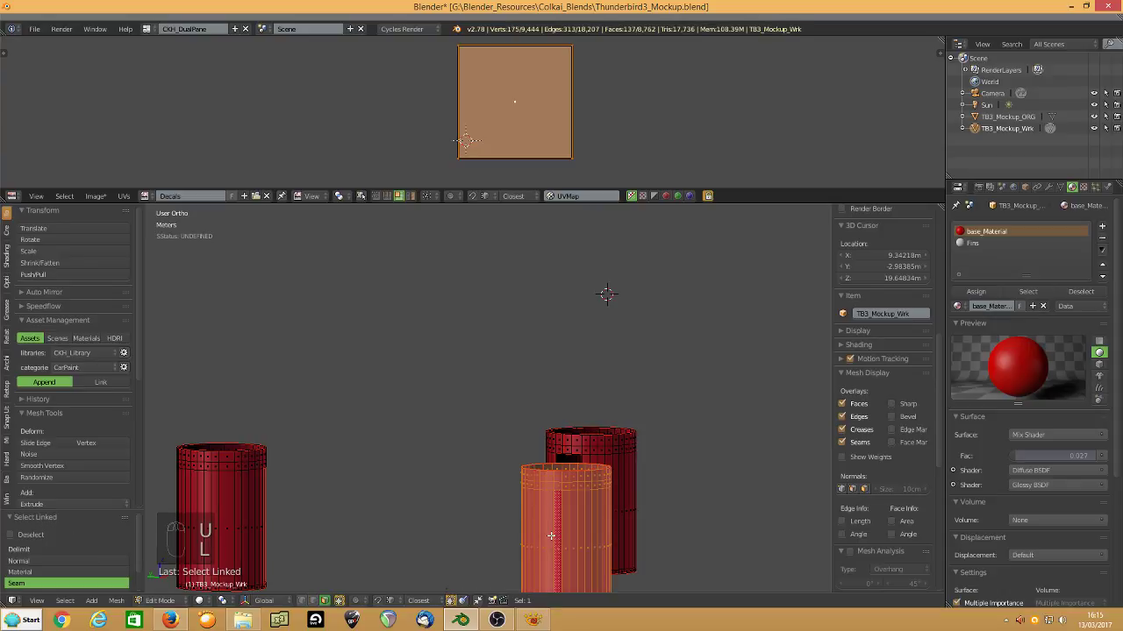
{"action": "key", "text": "space"}
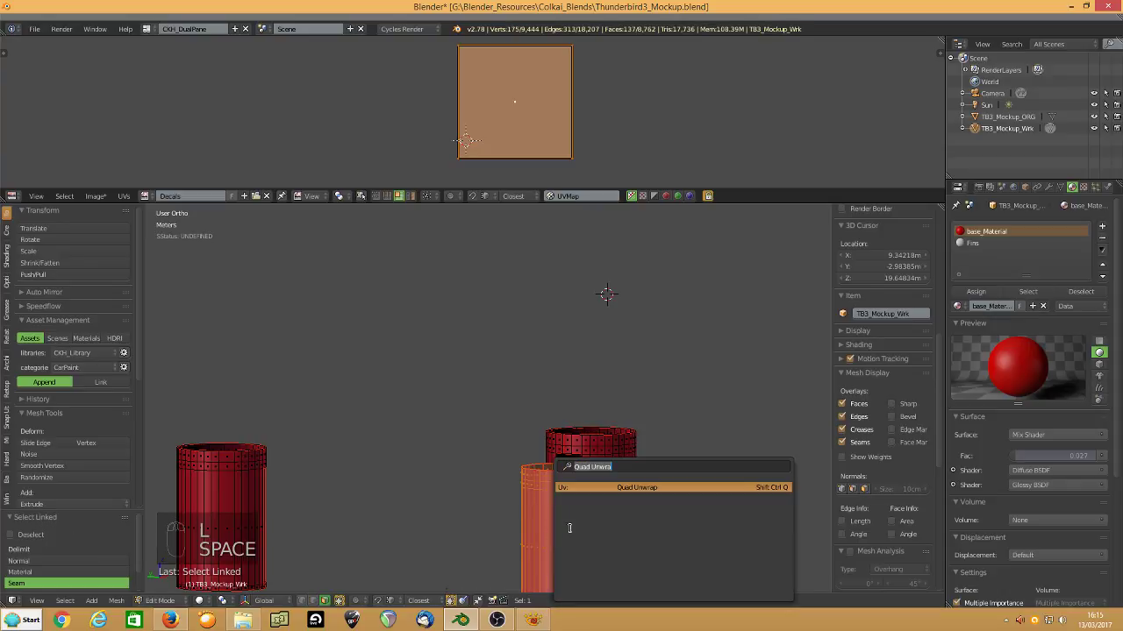
{"action": "left_click", "coordinate": [636, 488]}
Select the linked faces of the far-left pod body and apply Quad Unwrap to them.
{"action": "right_click", "coordinate": [608, 454]}
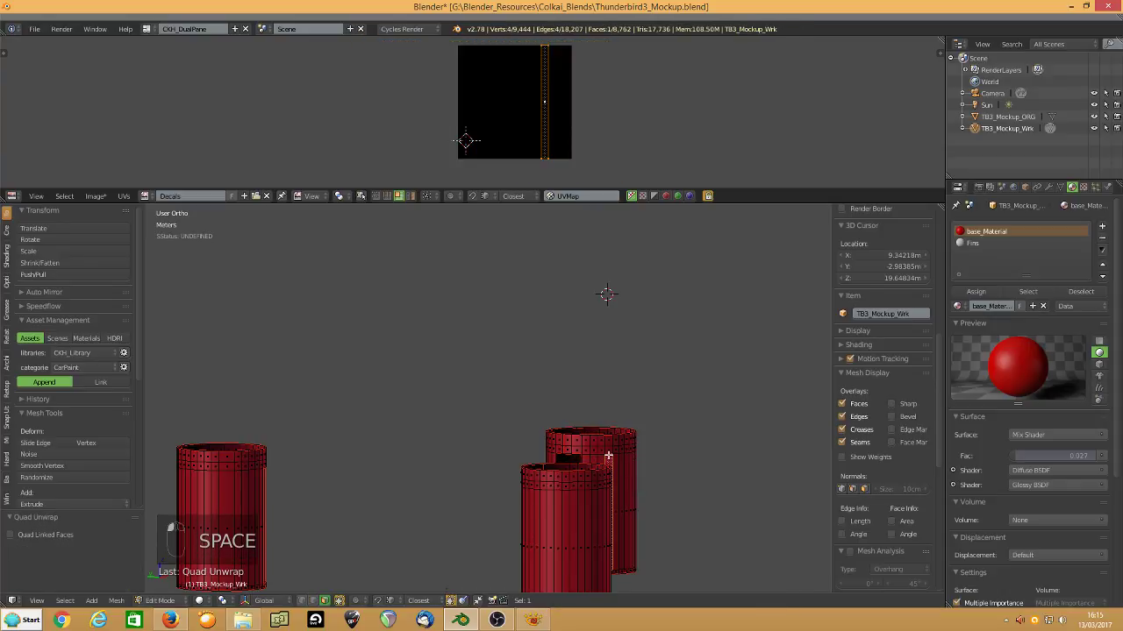
{"action": "key", "text": "l"}
{"action": "right_click", "coordinate": [255, 491]}
{"action": "key", "text": "l"}
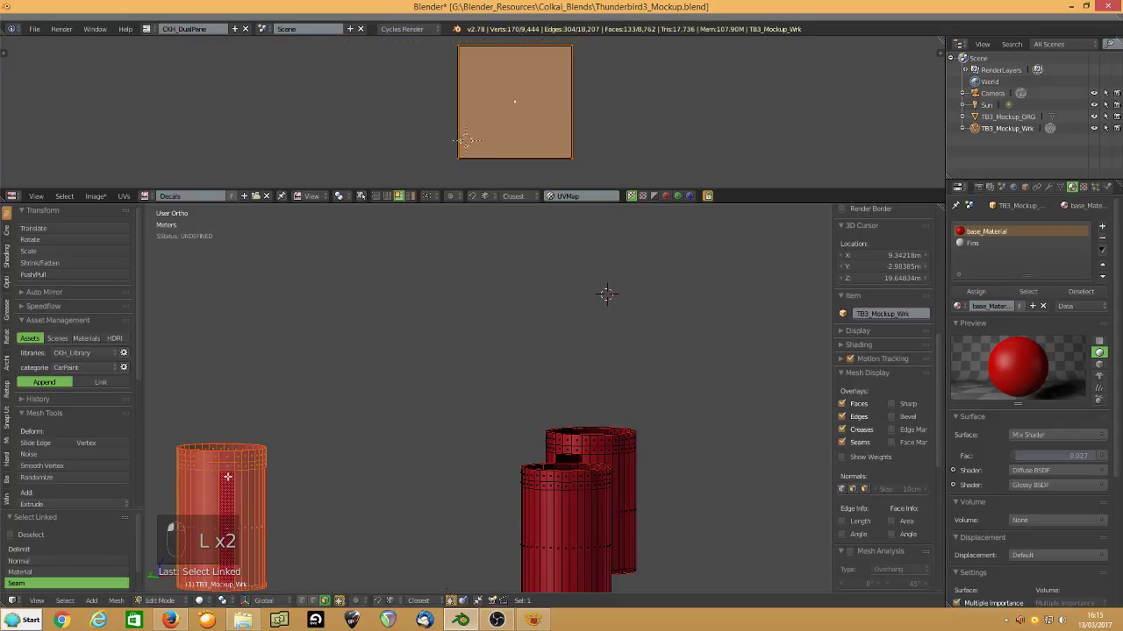
{"action": "key", "text": "u"}
{"action": "key", "text": "space"}
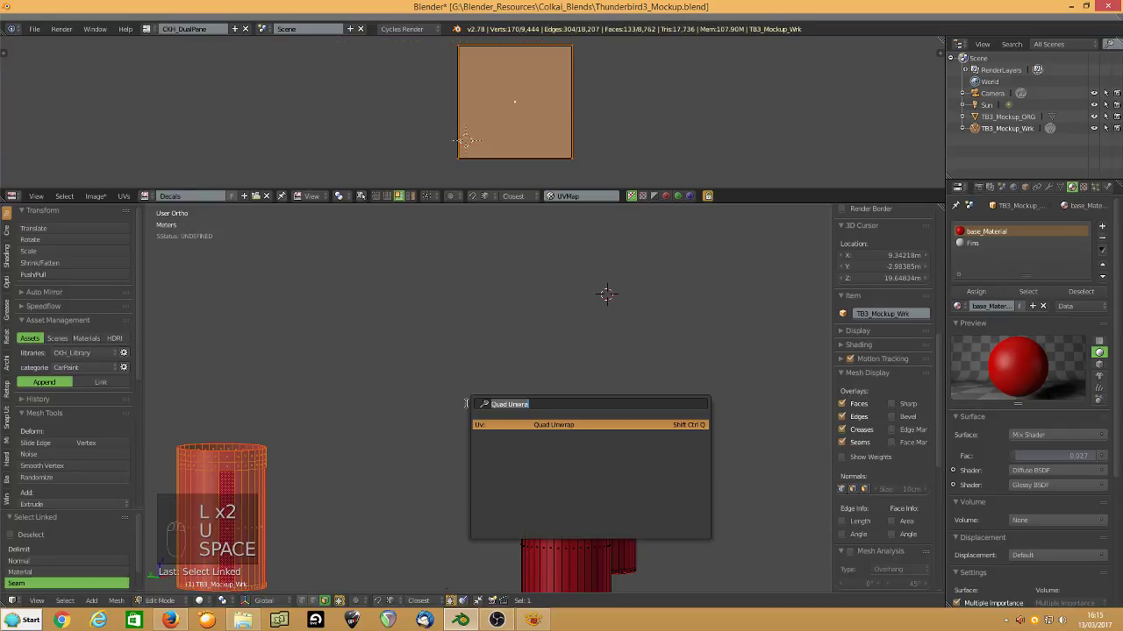
{"action": "left_click", "coordinate": [543, 425]}
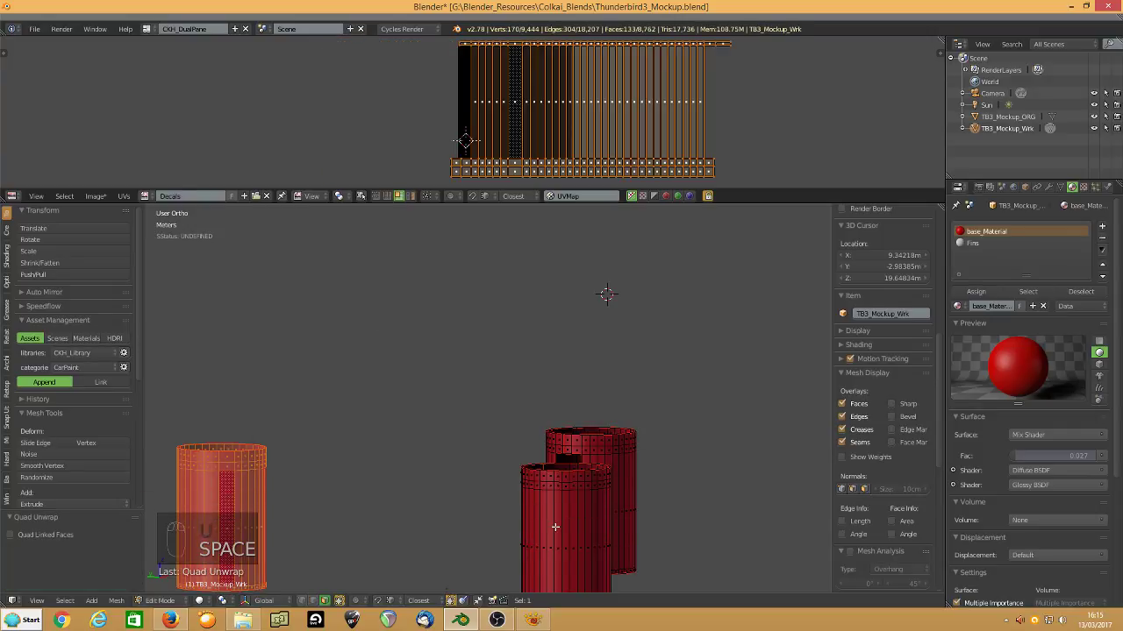
Select all three pod bodies, pack their UV islands together, and reveal the hidden parts of the mesh.
{"action": "key", "text": "l"}
{"action": "key", "text": "l"}
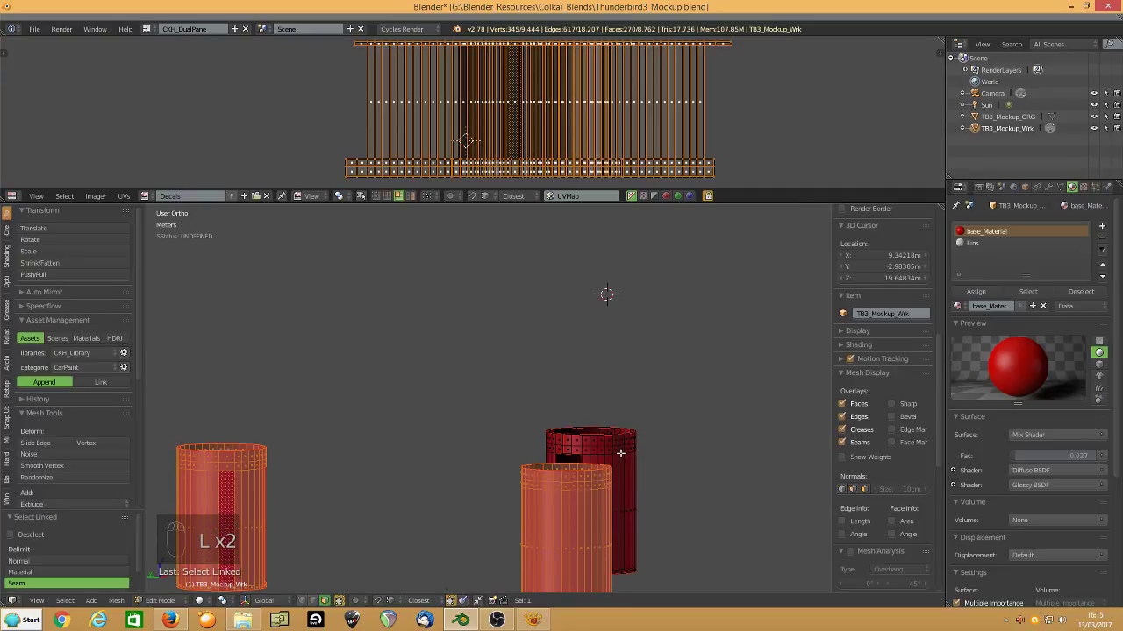
{"action": "key", "text": "l"}
{"action": "key", "text": "ctrl+p"}
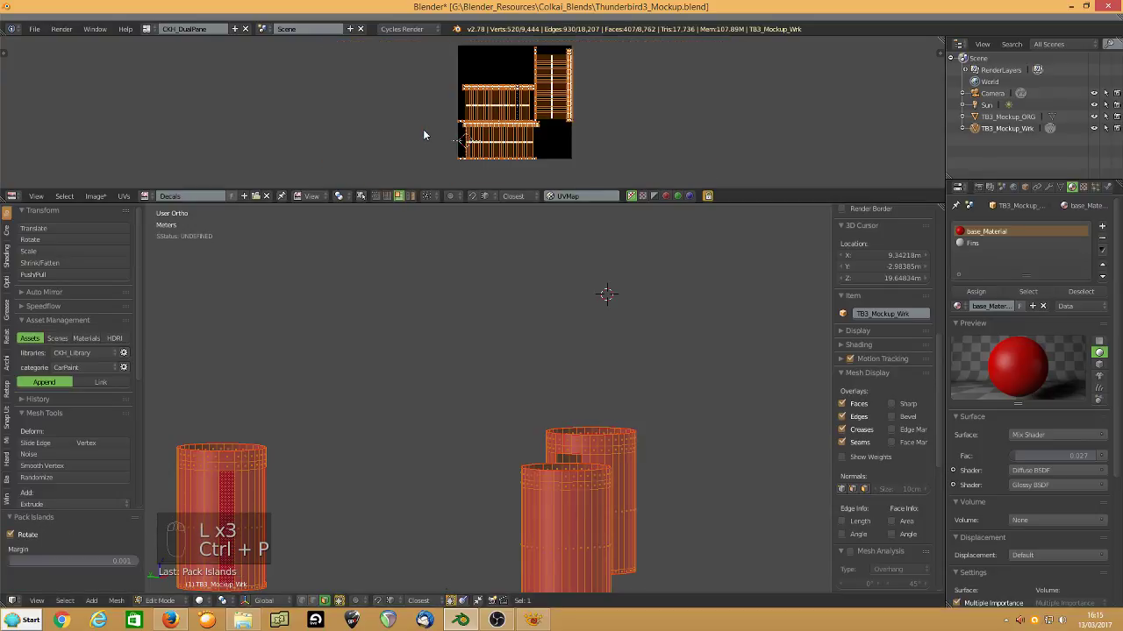
{"action": "scroll", "coordinate": [423, 129], "scroll_direction": "up", "scroll_amount": 2}
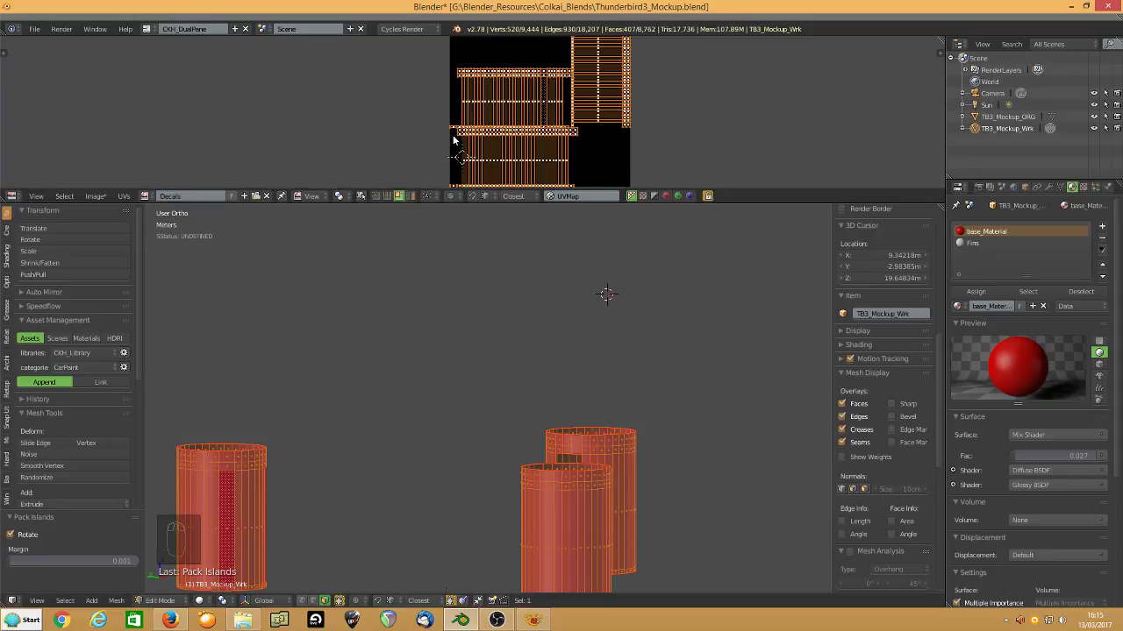
{"action": "key", "text": "alt+h"}
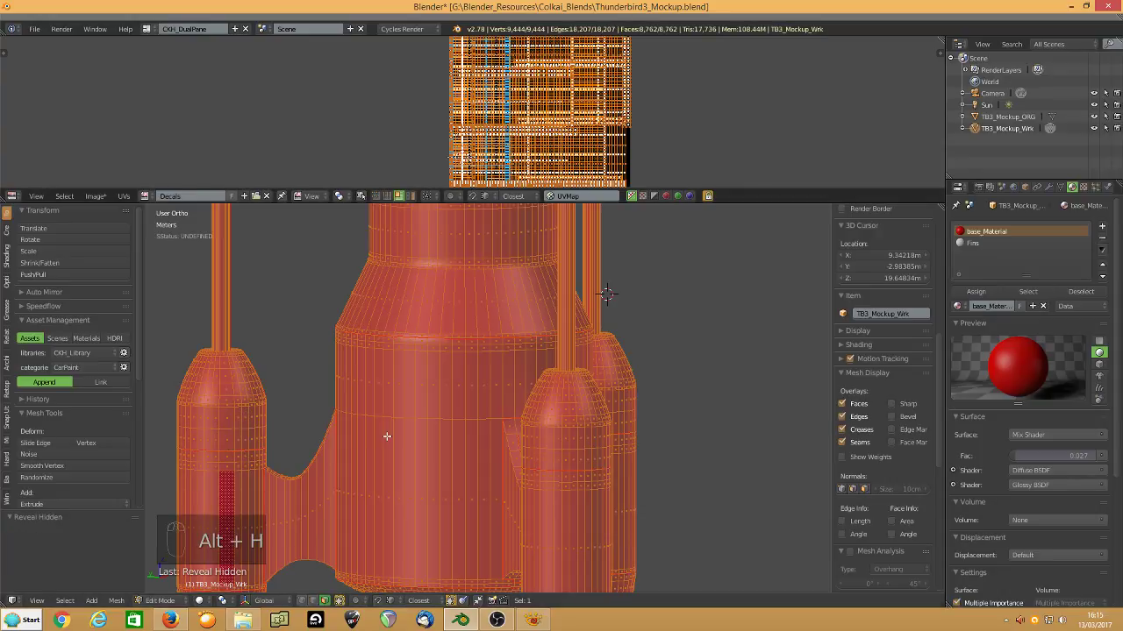
Select the linked faces of the large lower body cylinder up to its seams, reset their UVs and apply Quad Unwrap.
{"action": "scroll", "coordinate": [389, 432], "scroll_direction": "down", "scroll_amount": 4}
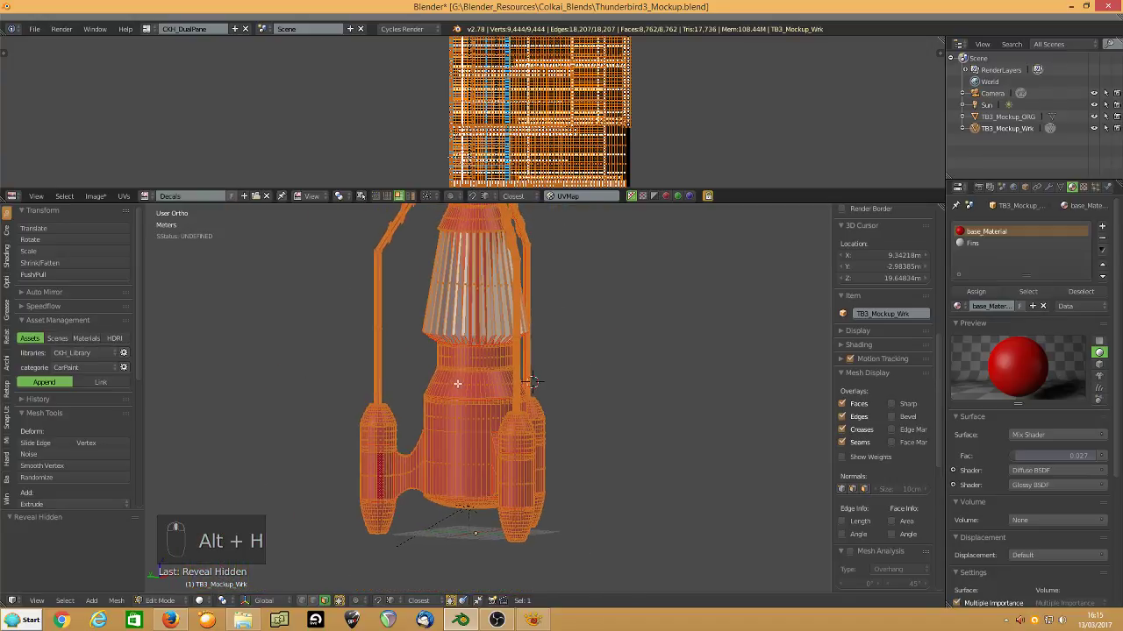
{"action": "right_click", "coordinate": [454, 438]}
{"action": "key", "text": "l"}
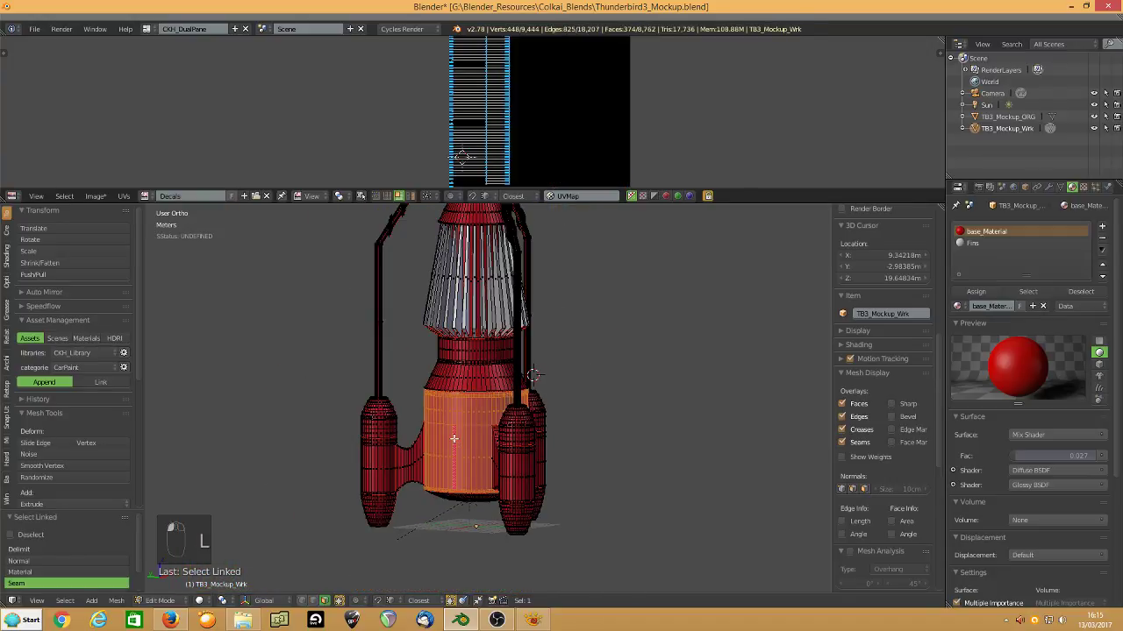
{"action": "key", "text": "u"}
{"action": "left_click", "coordinate": [455, 436]}
{"action": "key", "text": "u"}
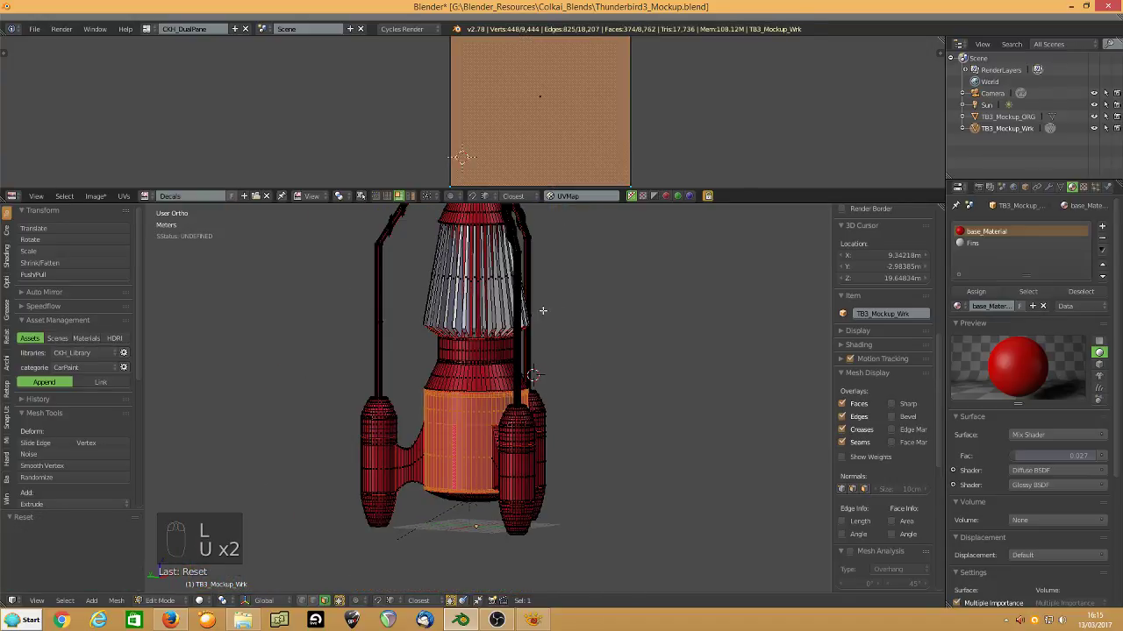
{"action": "key", "text": "space"}
{"action": "left_click", "coordinate": [584, 390]}
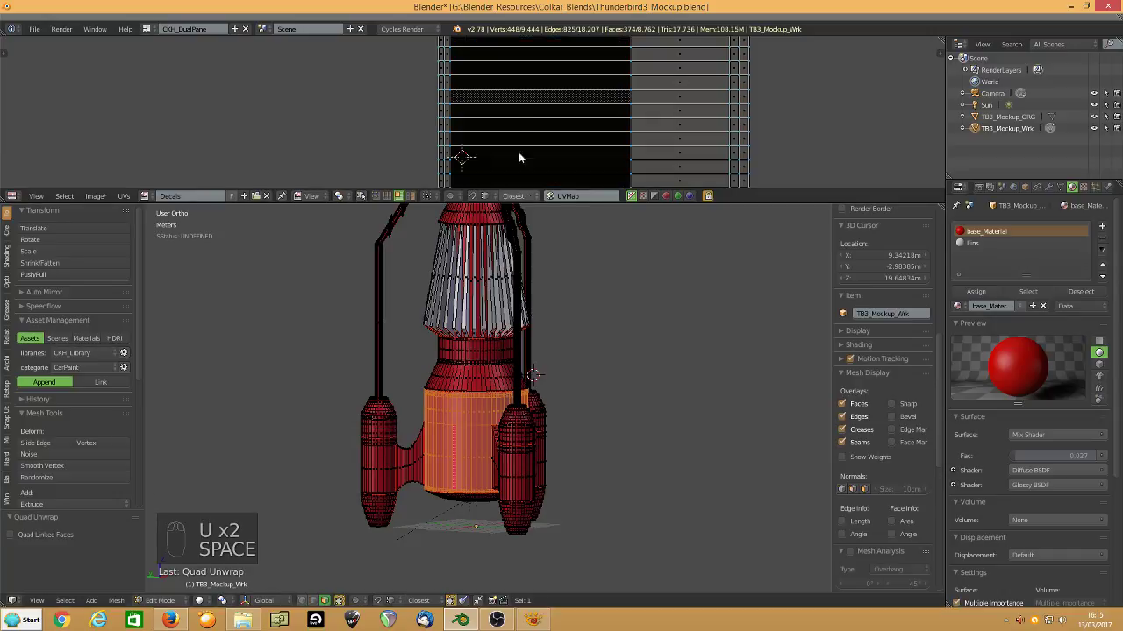
Select all the lower body cylinder's UVs, pack the islands and rotate them 90 degrees.
{"action": "key", "text": "a"}
{"action": "key", "text": "a"}
{"action": "key", "text": "ctrl+p"}
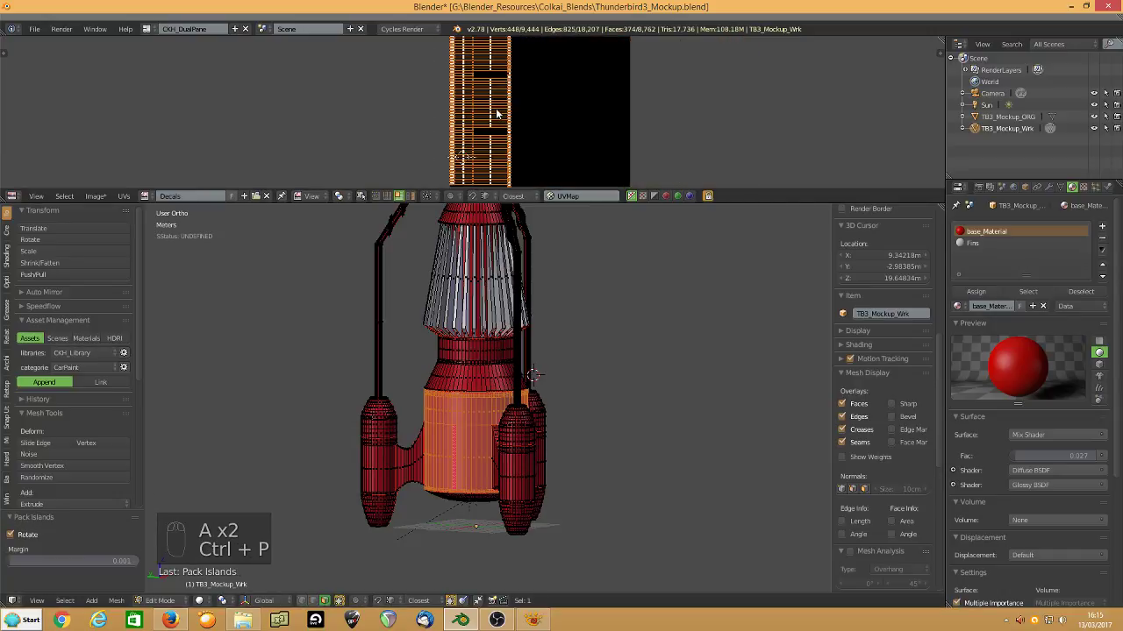
{"action": "scroll", "coordinate": [496, 114], "scroll_direction": "down", "scroll_amount": 1}
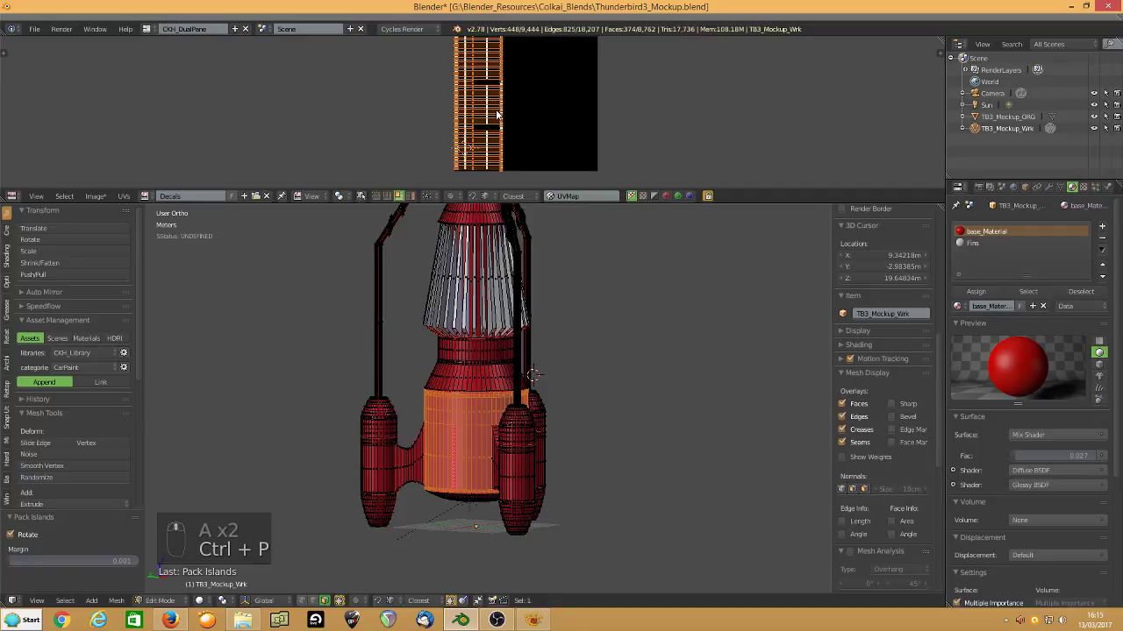
{"action": "type", "text": "r"}
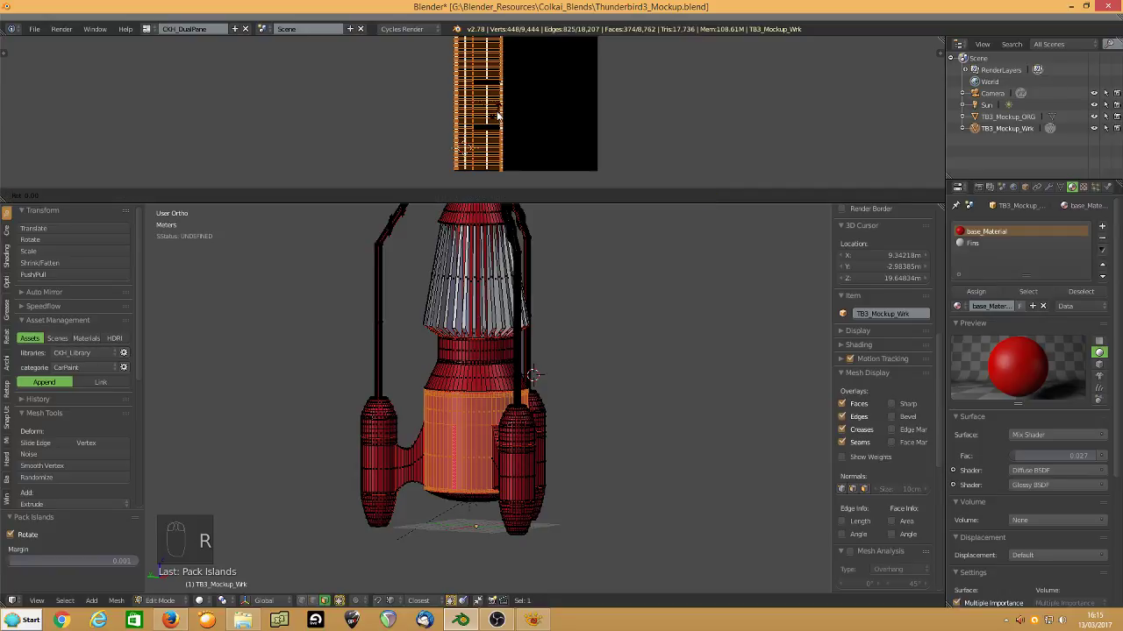
{"action": "type", "text": "90"}
{"action": "key", "text": "Return"}
Move the cylinder's UV islands to the lower part of the image and scale them to fit just inside its borders.
{"action": "key", "text": "g"}
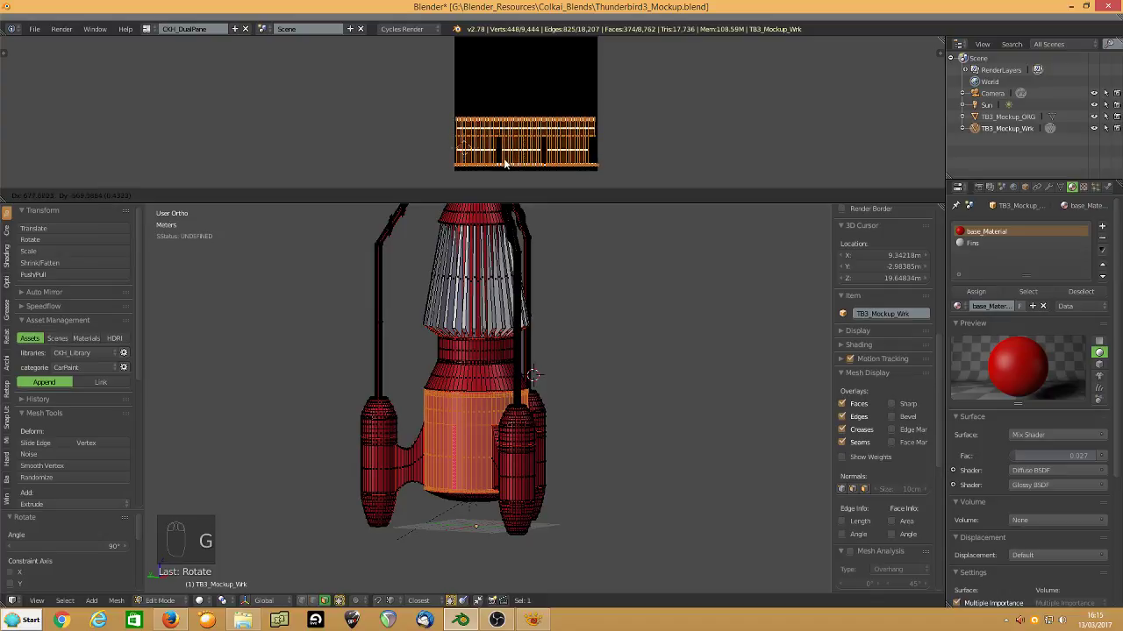
{"action": "left_click", "coordinate": [503, 163]}
{"action": "key", "text": "s"}
{"action": "left_click", "coordinate": [329, 138]}
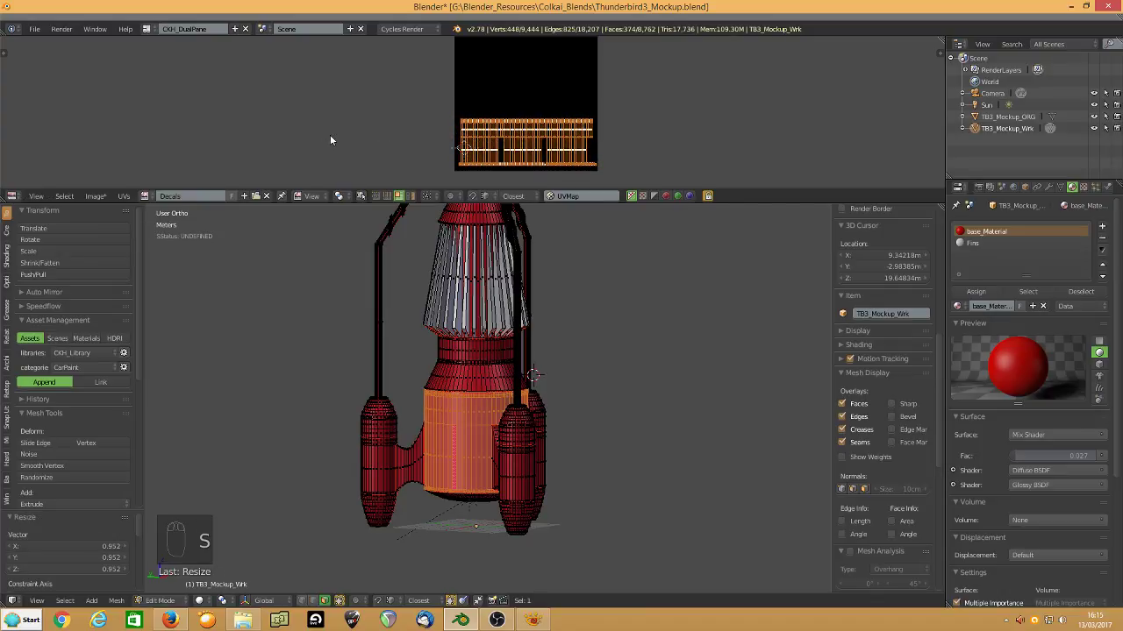
{"action": "key", "text": "s"}
{"action": "left_click", "coordinate": [329, 136]}
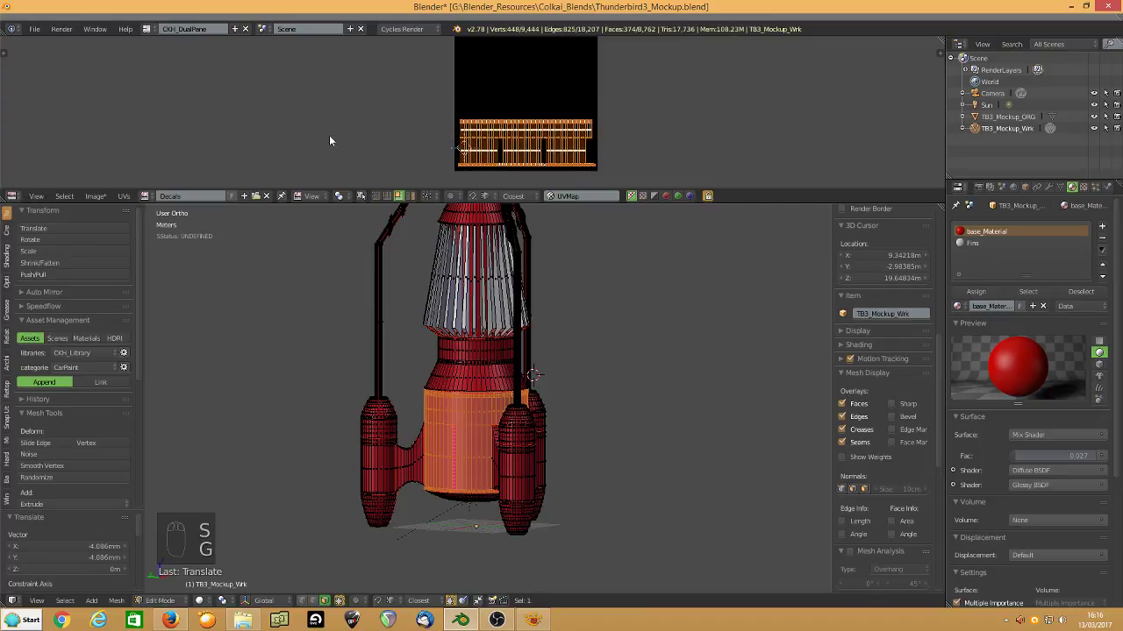
{"action": "scroll", "coordinate": [355, 135], "scroll_direction": "up", "scroll_amount": 4}
{"action": "middle_click_drag", "start_coordinate": [429, 149], "coordinate": [349, 67]}
{"action": "key", "text": "s"}
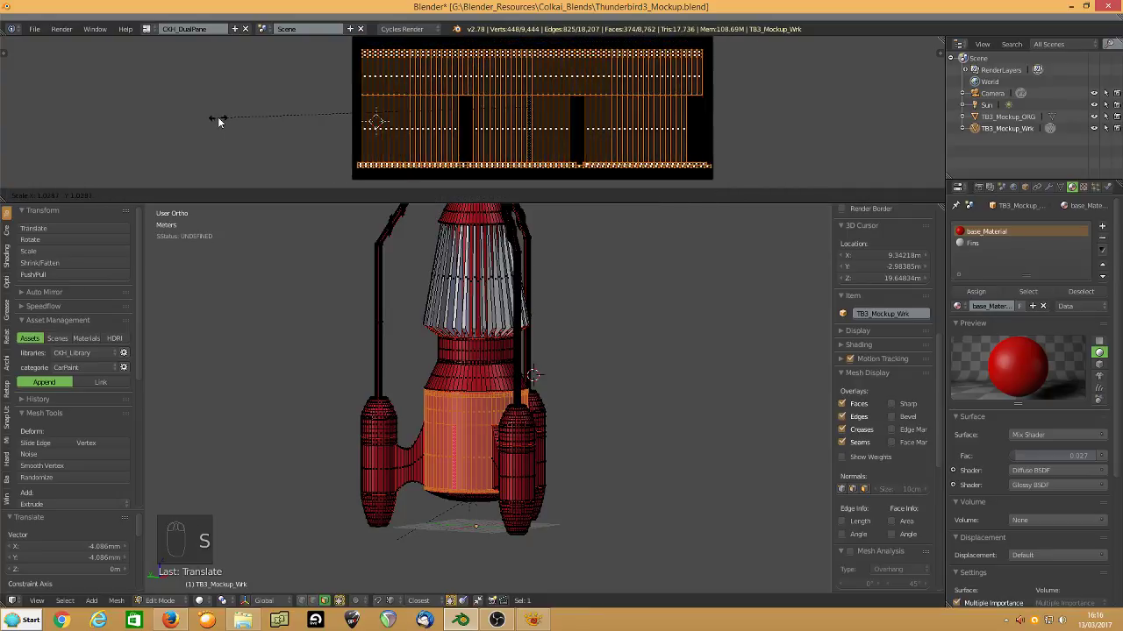
{"action": "left_click", "coordinate": [220, 116]}
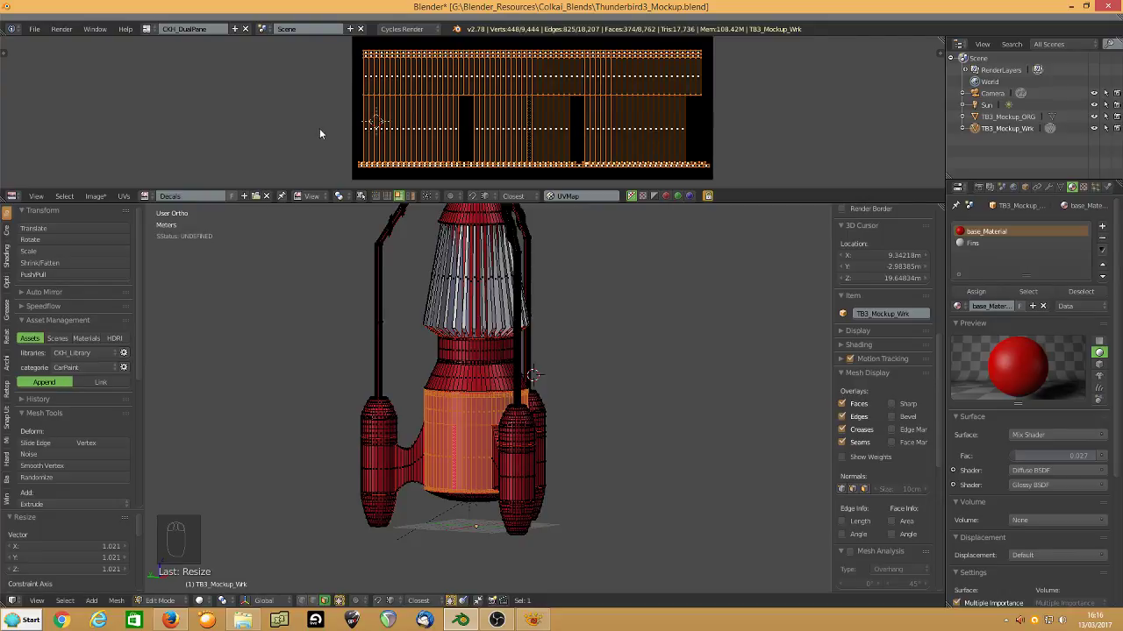
{"action": "scroll", "coordinate": [422, 91], "scroll_direction": "down", "scroll_amount": 4}
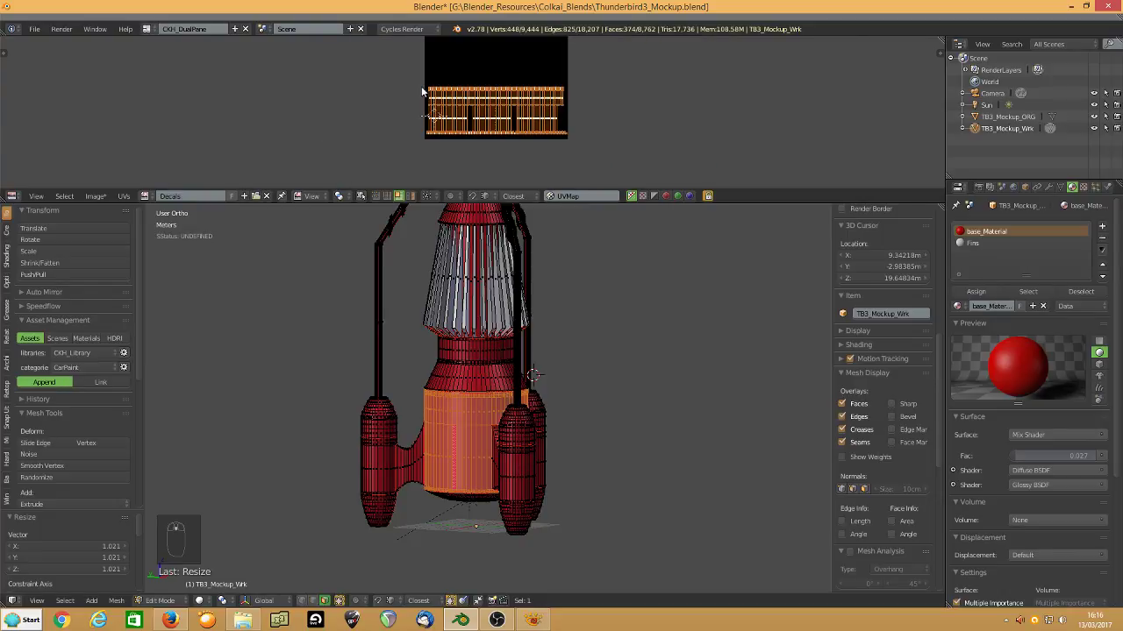
{"action": "scroll", "coordinate": [472, 112], "scroll_direction": "up", "scroll_amount": 4}
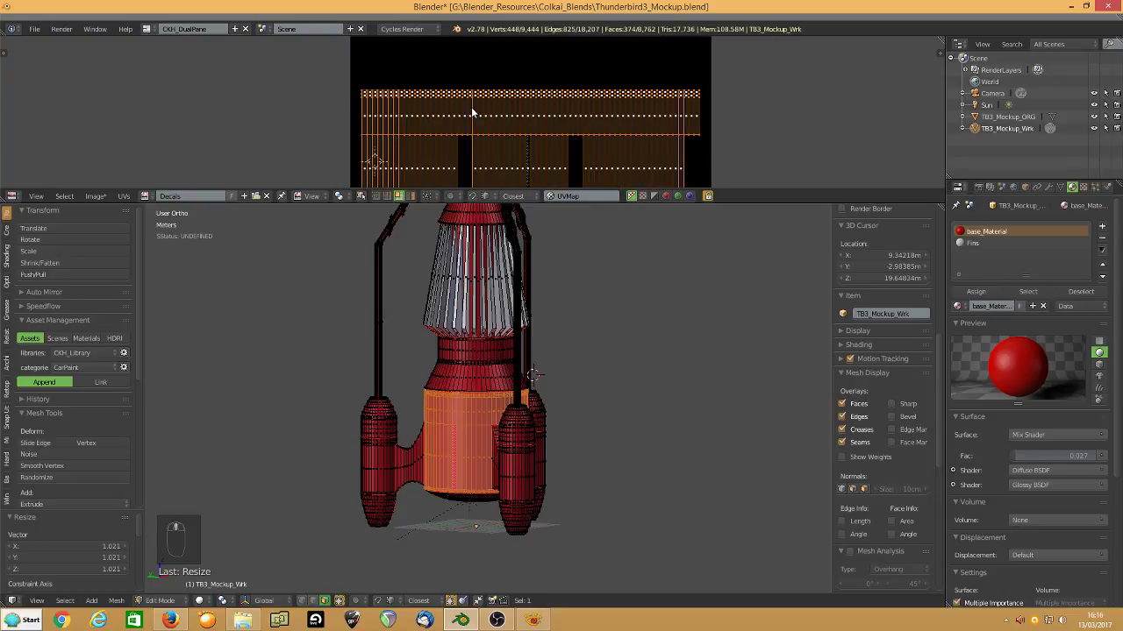
Select the linked faces of the upper body column above the flared collar and rotate their UVs 90 degrees.
{"action": "mouse_move", "coordinate": [448, 326]}
{"action": "middle_mouse_down", "text": "shift"}
{"action": "mouse_move", "coordinate": [455, 412]}
{"action": "mouse_move", "coordinate": [436, 321]}
{"action": "mouse_move", "coordinate": [437, 383]}
{"action": "middle_mouse_up", "text": "shift"}
{"action": "right_click", "coordinate": [471, 316]}
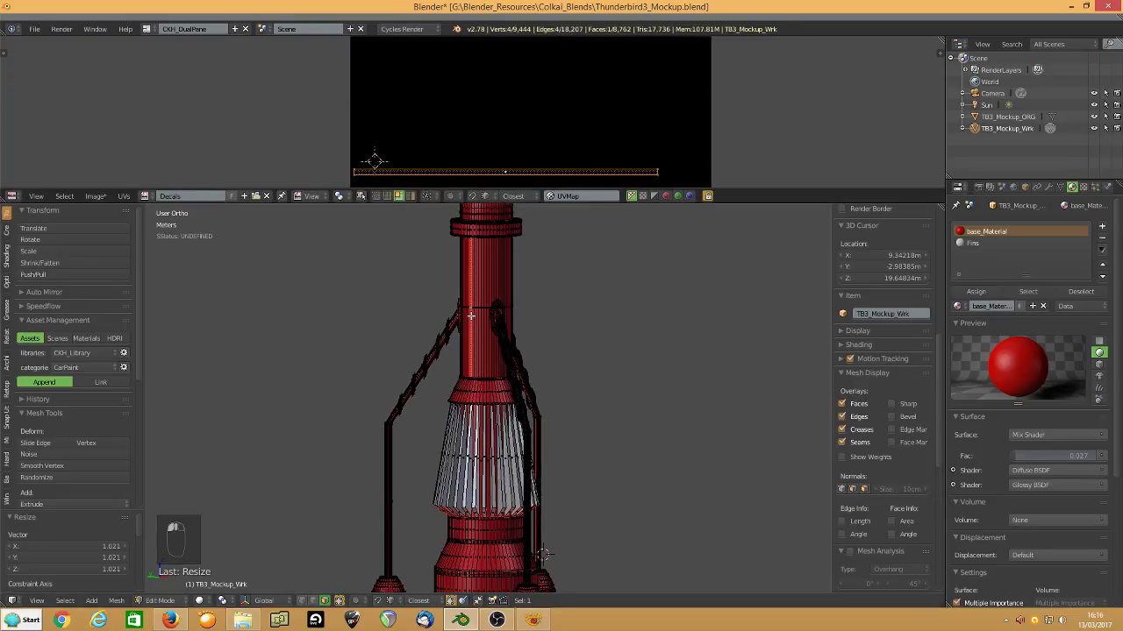
{"action": "key", "text": "l"}
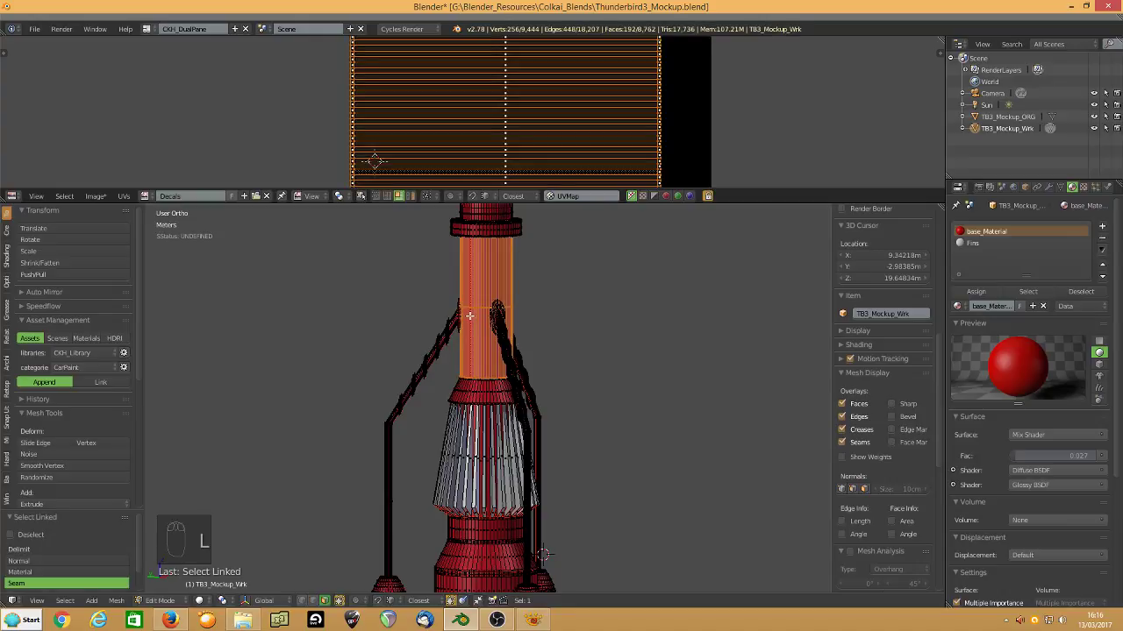
{"action": "type", "text": "r90"}
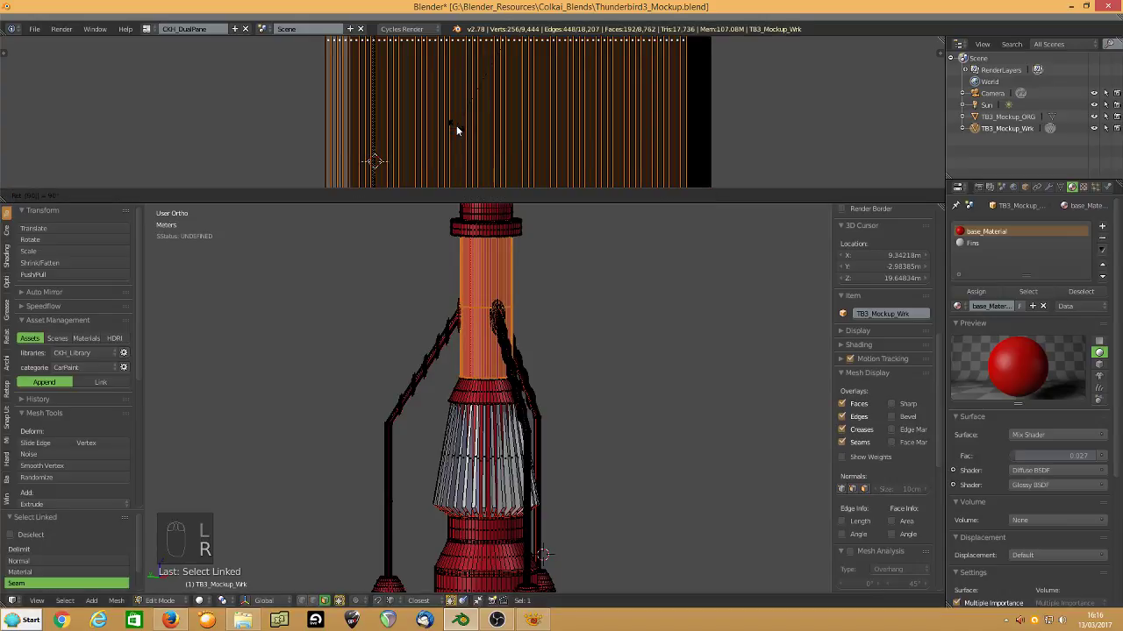
{"action": "key", "text": "Return"}
Scale the upper column's UVs to about 0.926 and move them about 6.18 cm along X, inside the image area.
{"action": "scroll", "coordinate": [453, 128], "scroll_direction": "down", "scroll_amount": 4}
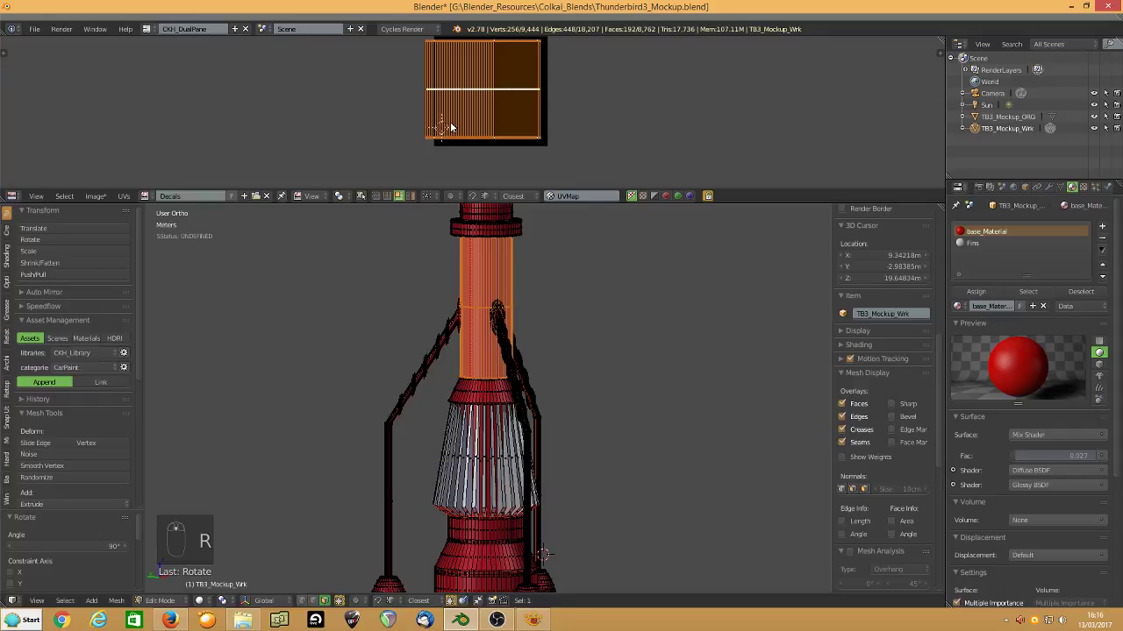
{"action": "key", "text": "s"}
{"action": "left_click", "coordinate": [227, 149]}
{"action": "key", "text": "g"}
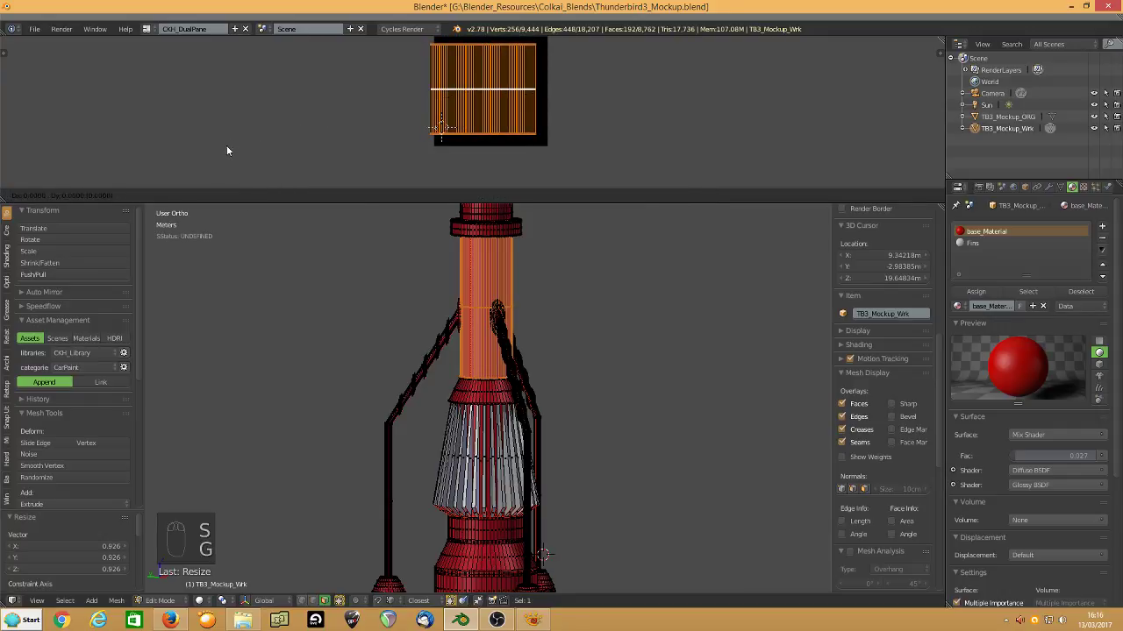
{"action": "left_click", "coordinate": [231, 147]}
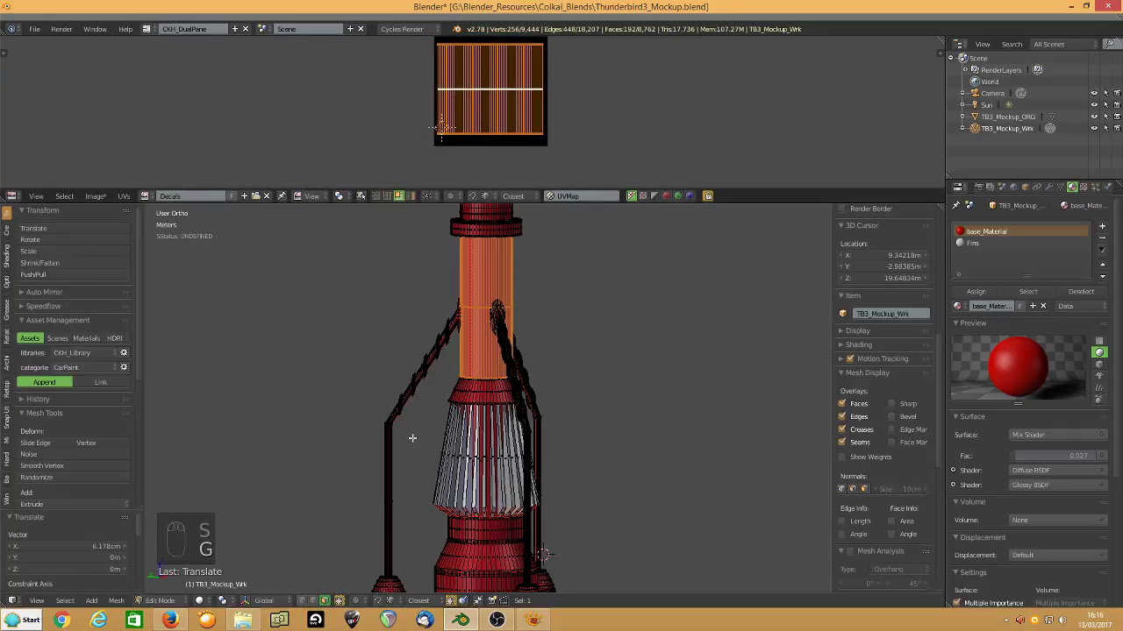
{"action": "scroll", "coordinate": [401, 453], "scroll_direction": "up", "scroll_amount": 5}
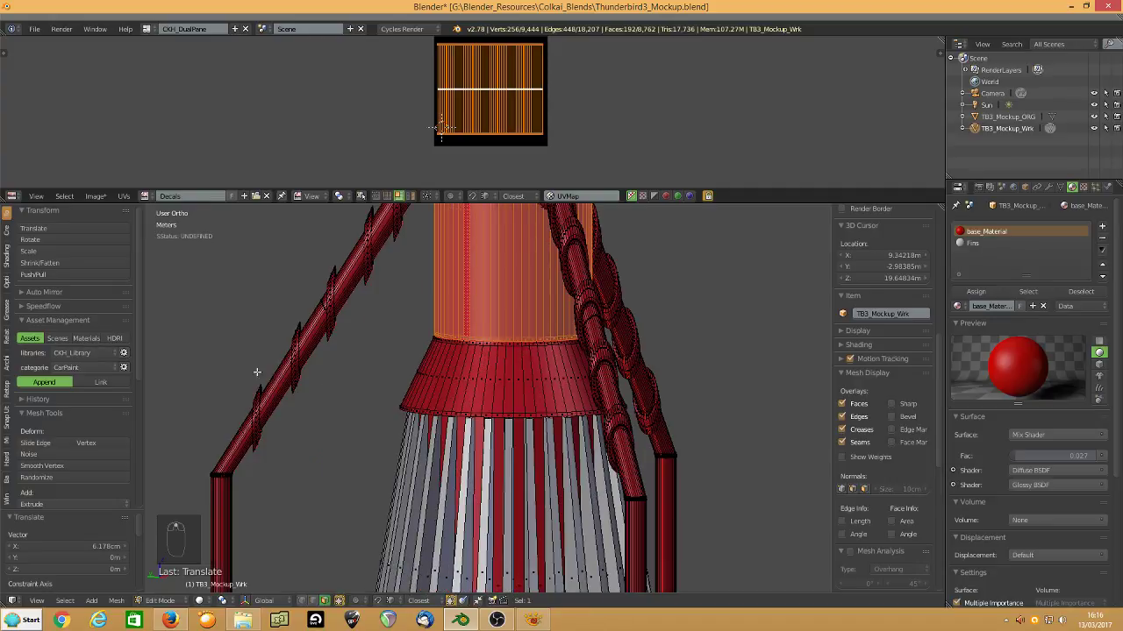
{"action": "key", "text": "l"}
{"action": "key", "text": "l"}
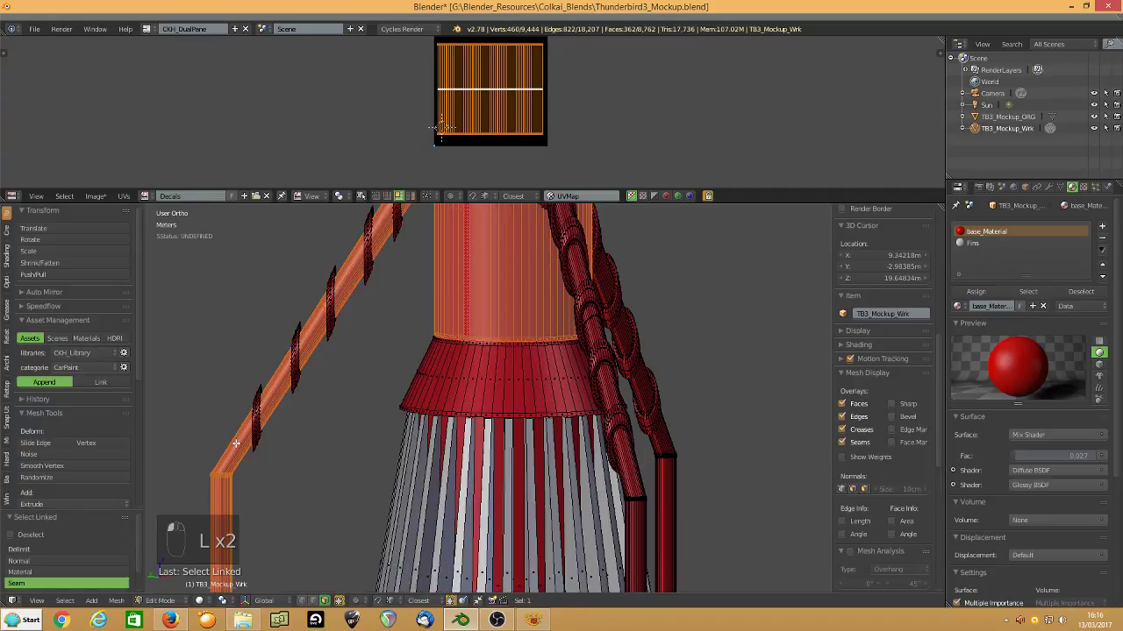
{"action": "key", "text": "a"}
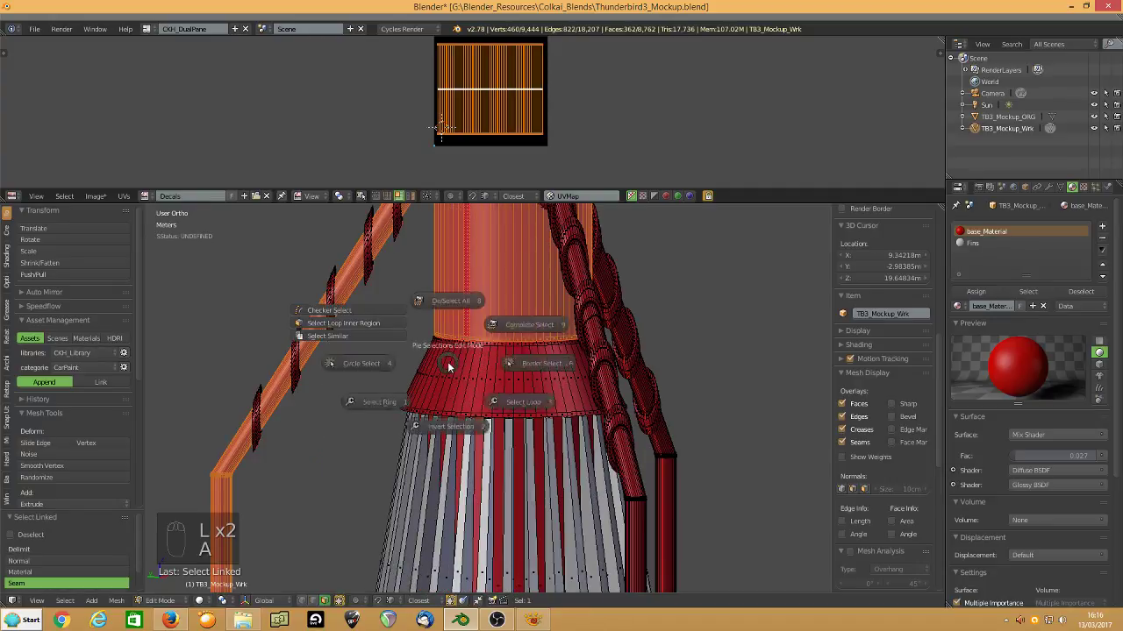
{"action": "key", "text": "period"}
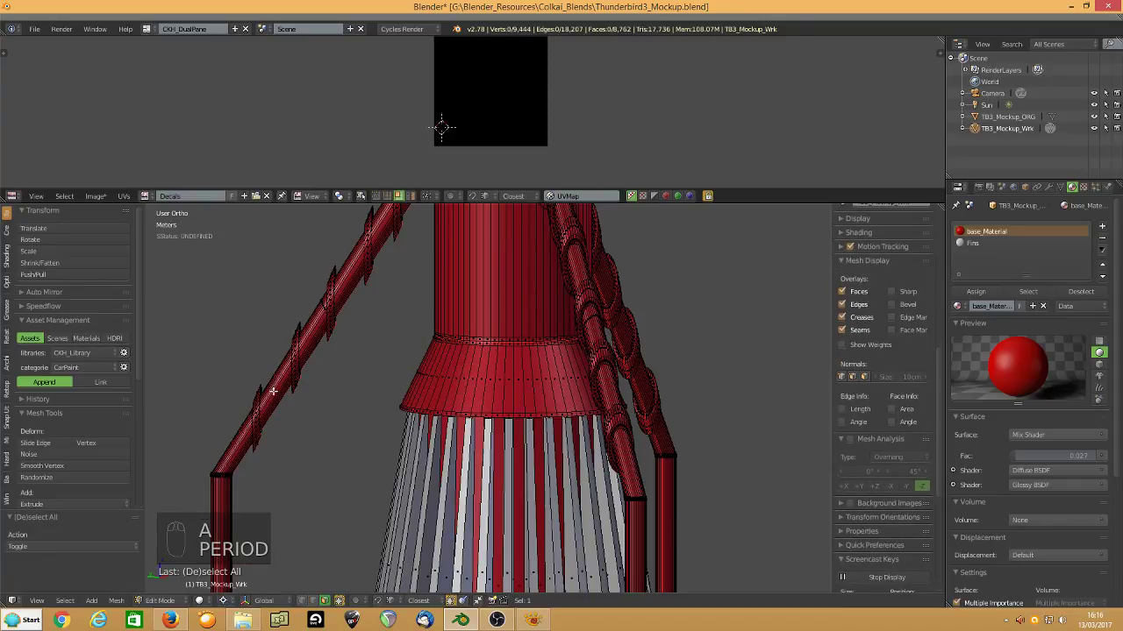
Try to reset and Quad Unwrap the UVs of the left support strut's linked faces.
{"action": "key", "text": "l"}
{"action": "key", "text": "u"}
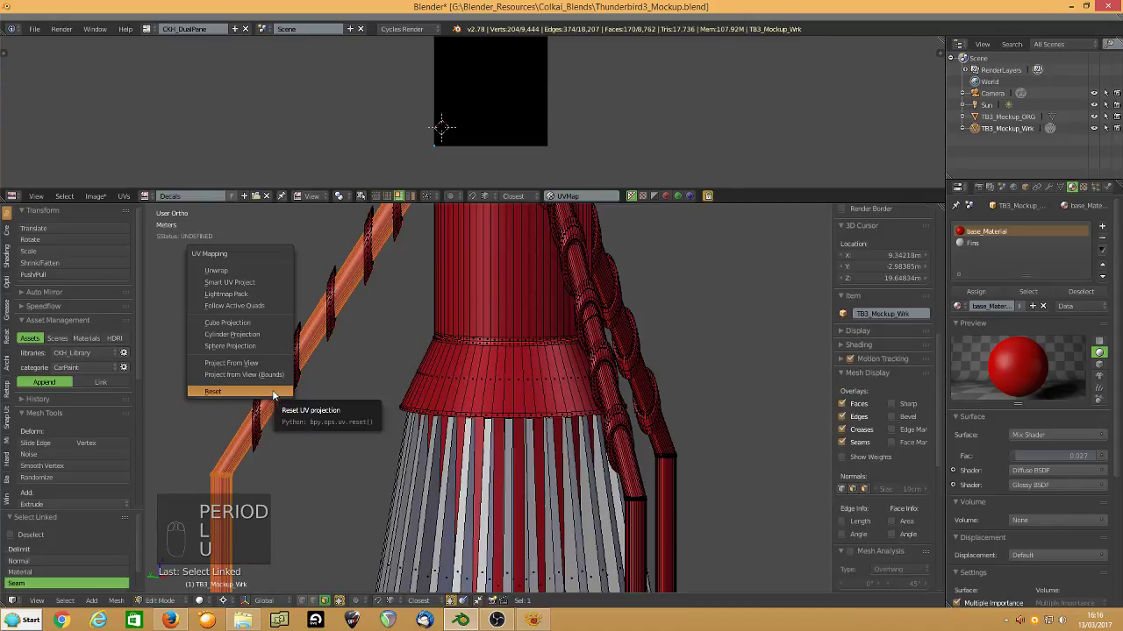
{"action": "left_click", "coordinate": [273, 390]}
{"action": "key", "text": "space"}
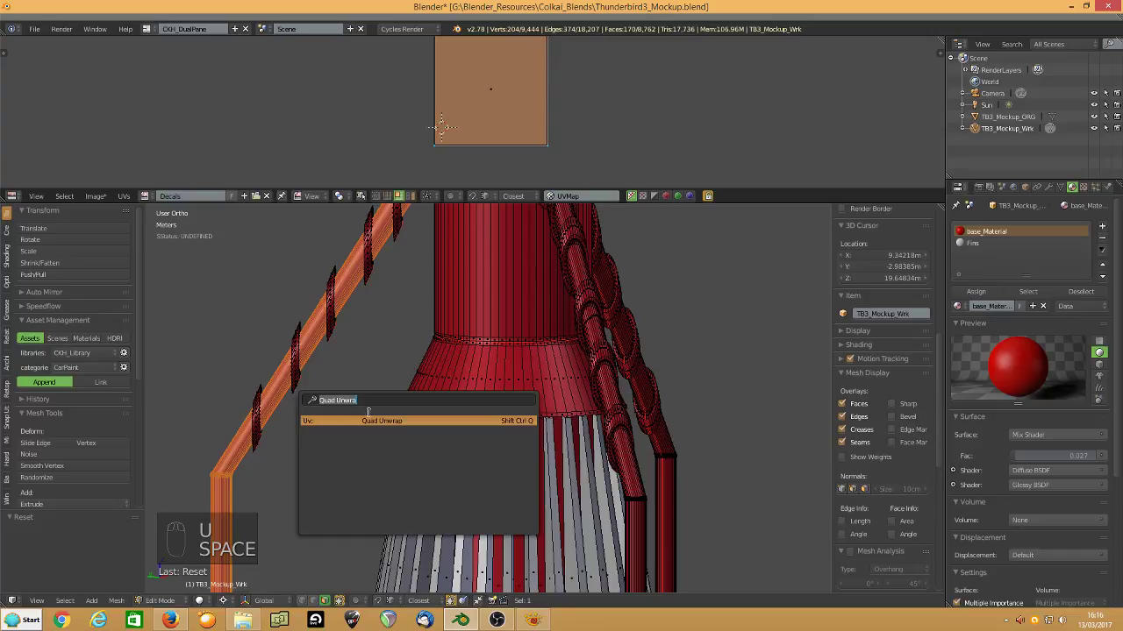
{"action": "left_click", "coordinate": [375, 421]}
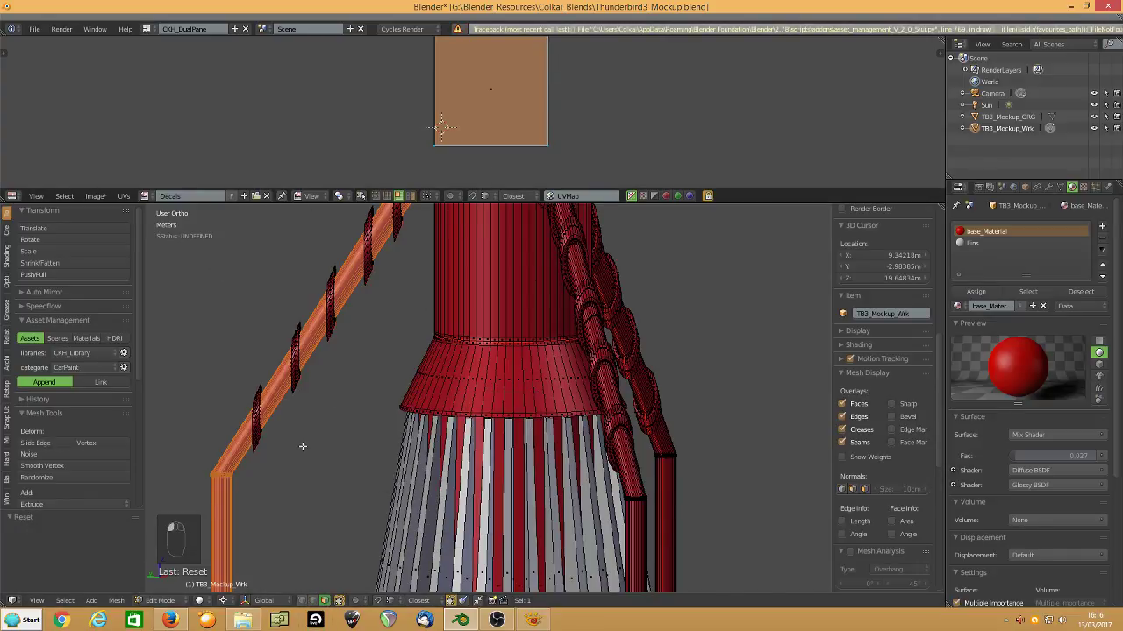
Reselect the left support strut from an active face up to its seams, reset its UVs and apply Quad Unwrap.
{"action": "scroll", "coordinate": [281, 443], "scroll_direction": "up", "scroll_amount": 3}
{"action": "middle_click_drag", "start_coordinate": [260, 426], "coordinate": [546, 446], "text": "shift"}
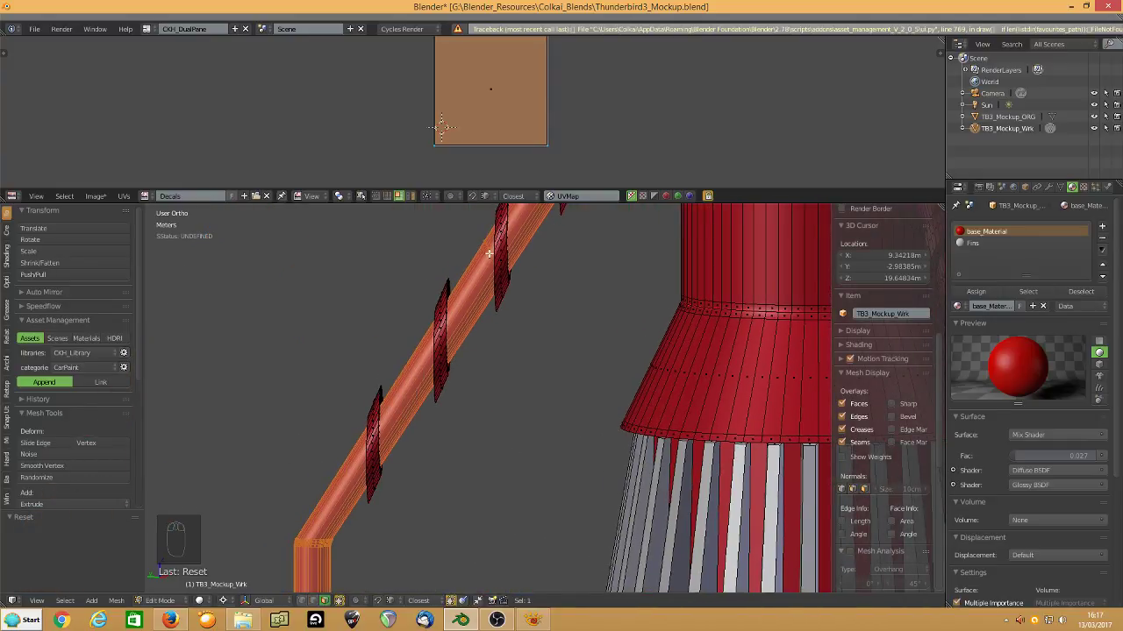
{"action": "key", "text": "a"}
{"action": "key", "text": "l"}
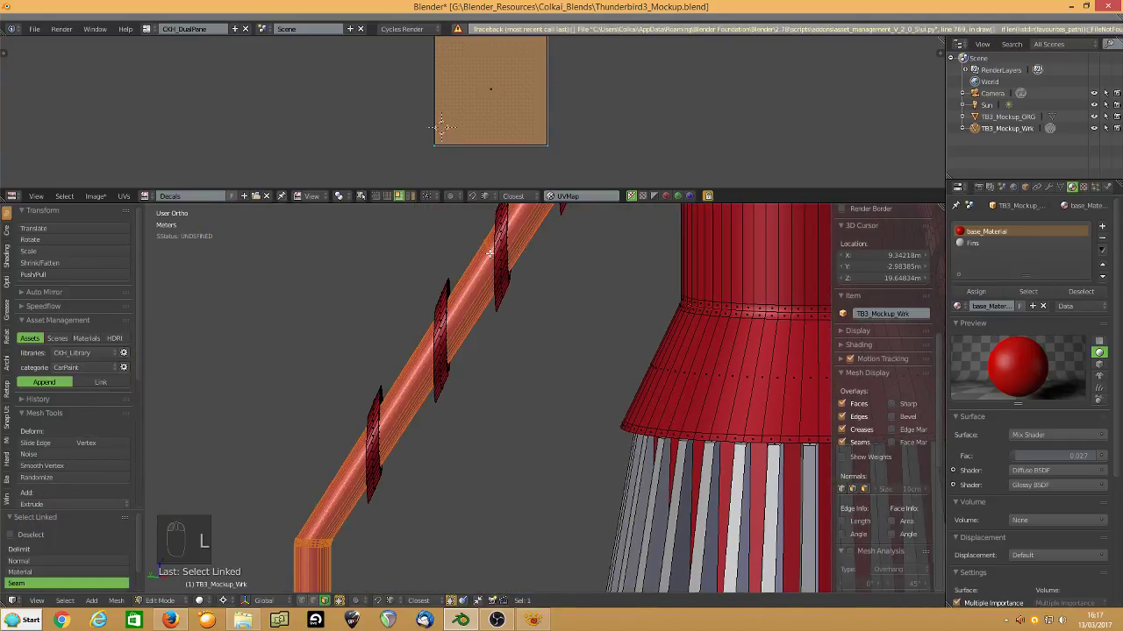
{"action": "key", "text": "u"}
{"action": "key", "text": "space"}
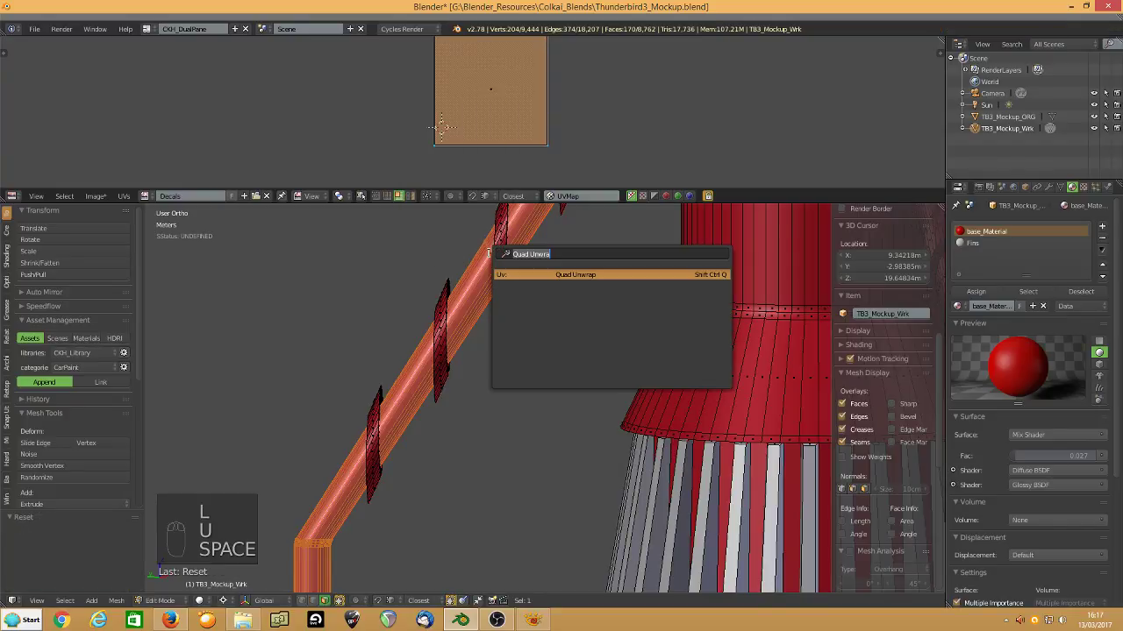
{"action": "key", "text": "Return"}
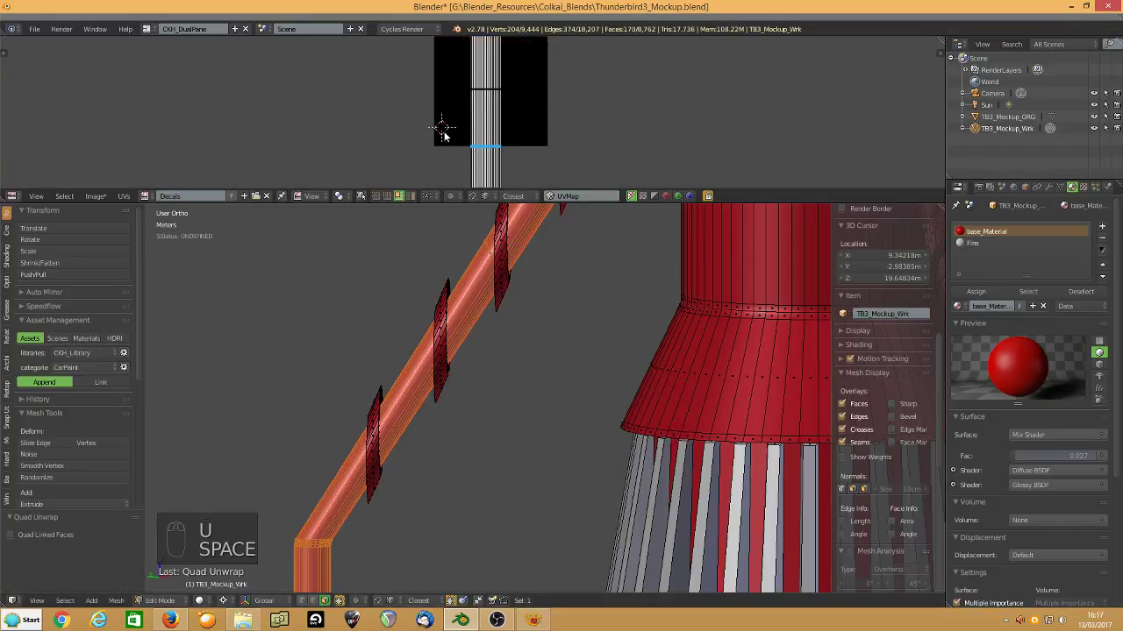
Select all the left strut's UVs and pack the islands into the image area.
{"action": "scroll", "coordinate": [444, 133], "scroll_direction": "down", "scroll_amount": 4}
{"action": "key", "text": "a"}
{"action": "key", "text": "a"}
{"action": "key", "text": "ctrl+p"}
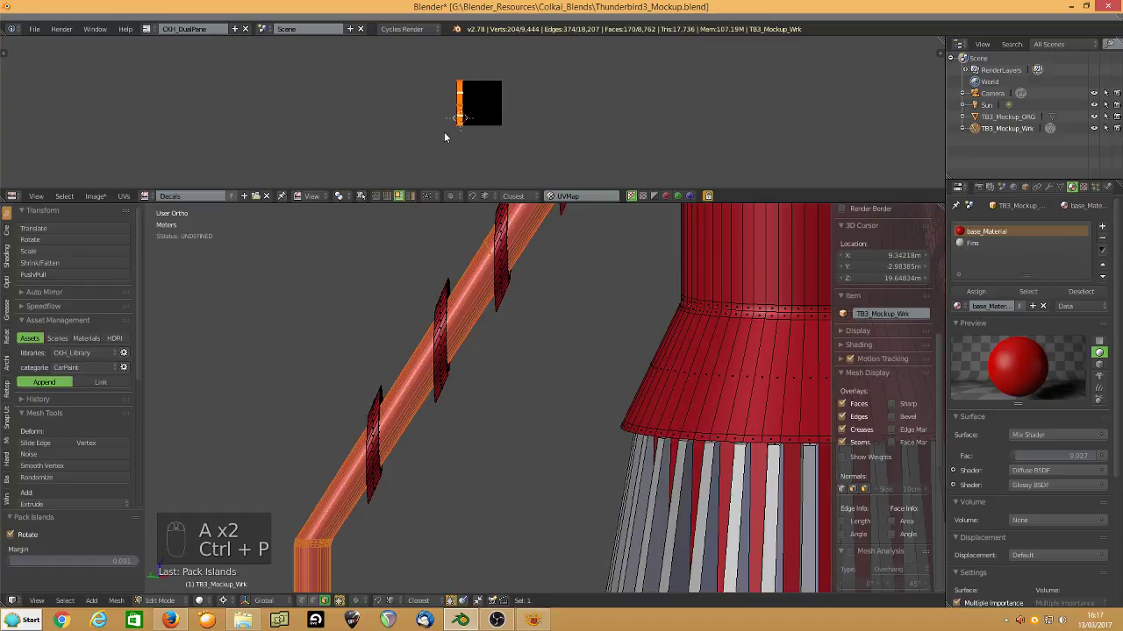
Select the linked faces of the support strut between the left and rear ones, reset its UVs and apply Quad Unwrap.
{"action": "middle_click_drag", "start_coordinate": [441, 297], "coordinate": [606, 399]}
{"action": "right_click", "coordinate": [613, 396]}
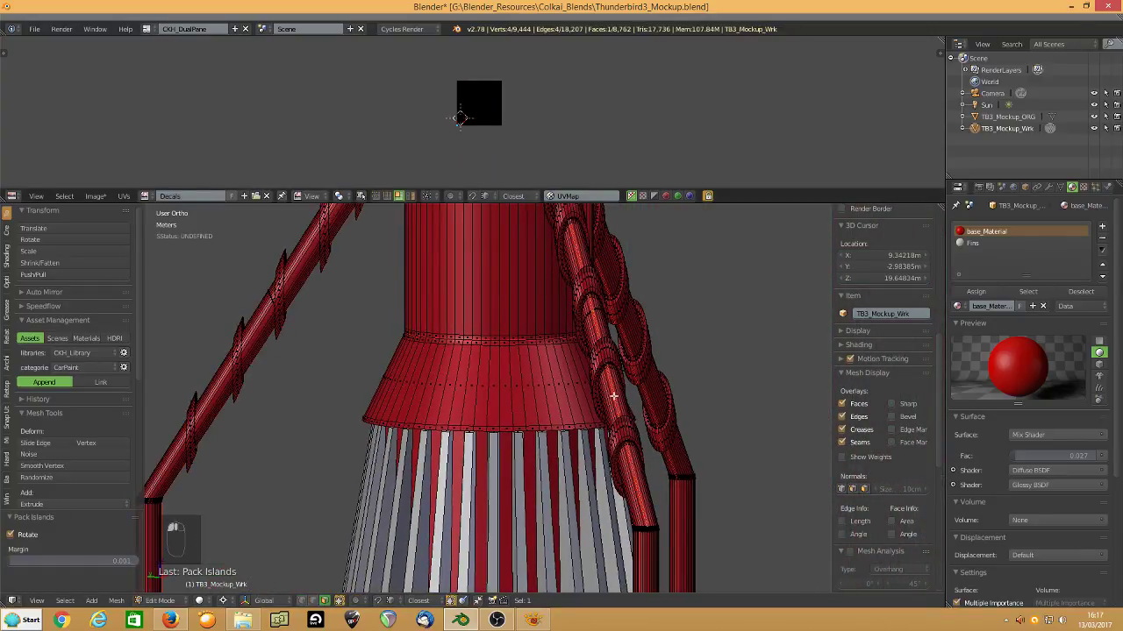
{"action": "key", "text": "l"}
{"action": "key", "text": "u"}
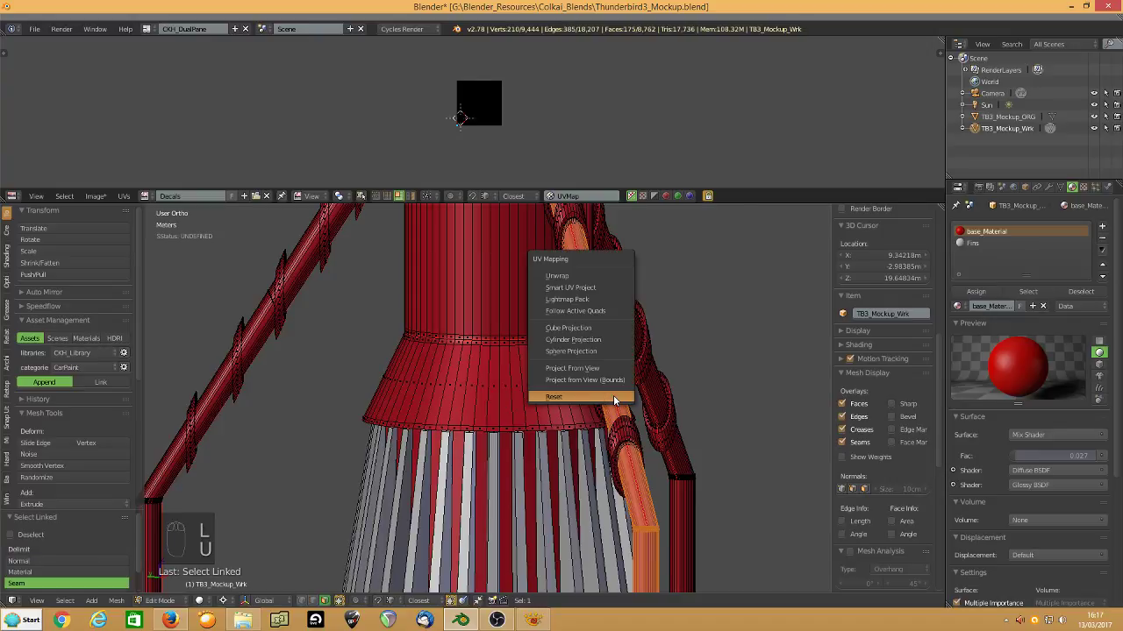
{"action": "left_click", "coordinate": [613, 396]}
{"action": "key", "text": "space"}
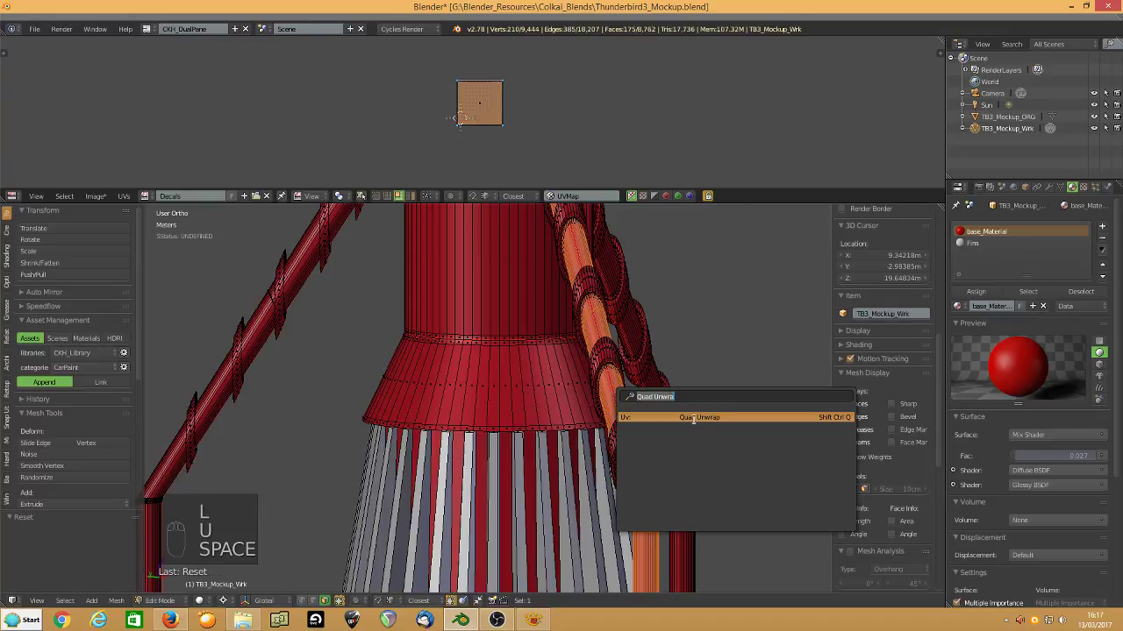
{"action": "left_click", "coordinate": [693, 418]}
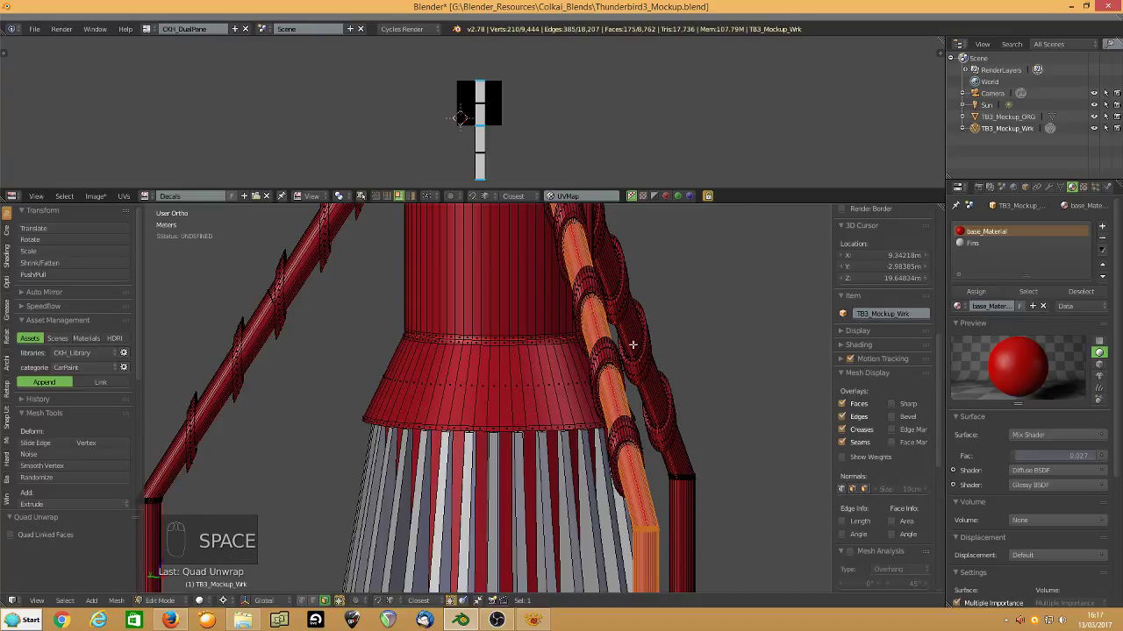
Select the remaining right support strut's linked faces up to its seams, reset its UVs and apply Quad Unwrap.
{"action": "middle_click_drag", "start_coordinate": [711, 396], "coordinate": [787, 287]}
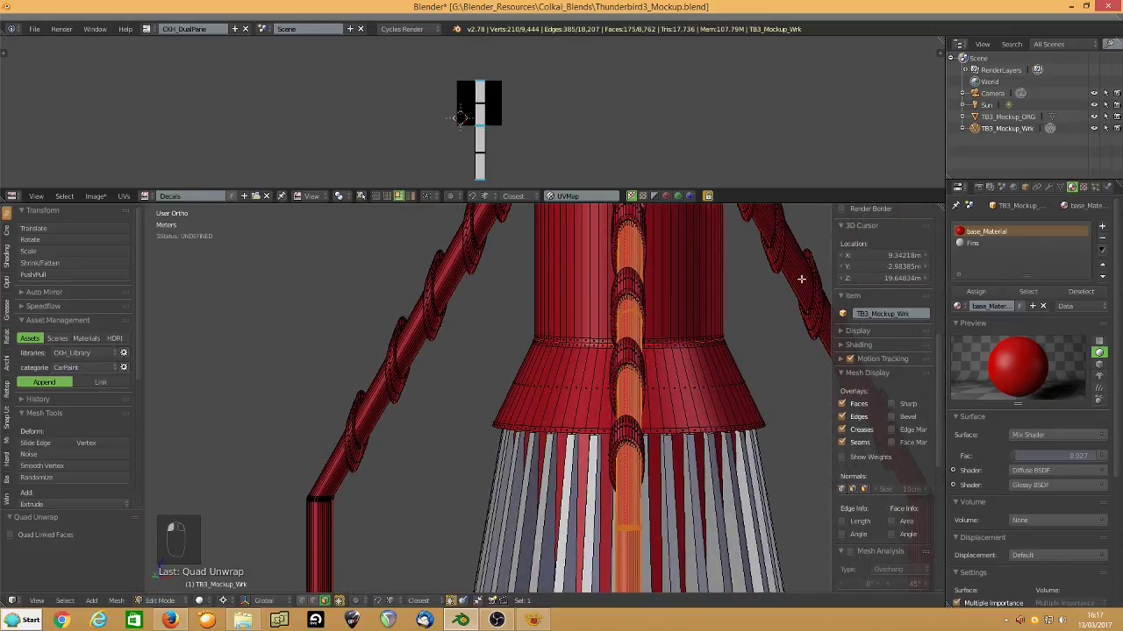
{"action": "right_click", "coordinate": [801, 279]}
{"action": "key", "text": "l"}
{"action": "key", "text": "u"}
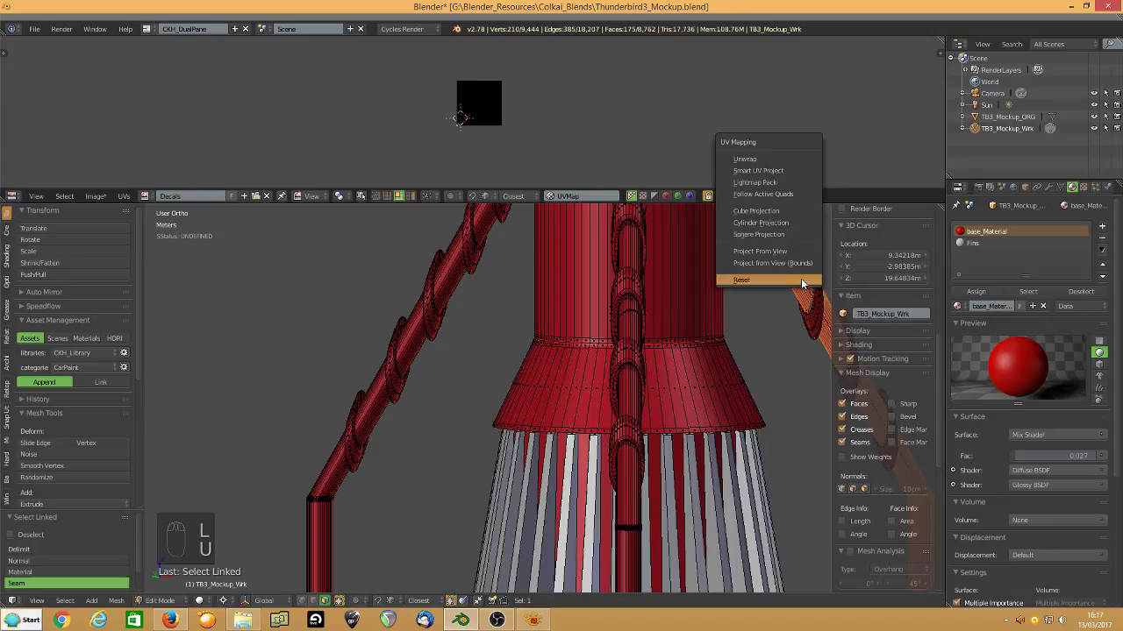
{"action": "left_click", "coordinate": [801, 278]}
{"action": "key", "text": "space"}
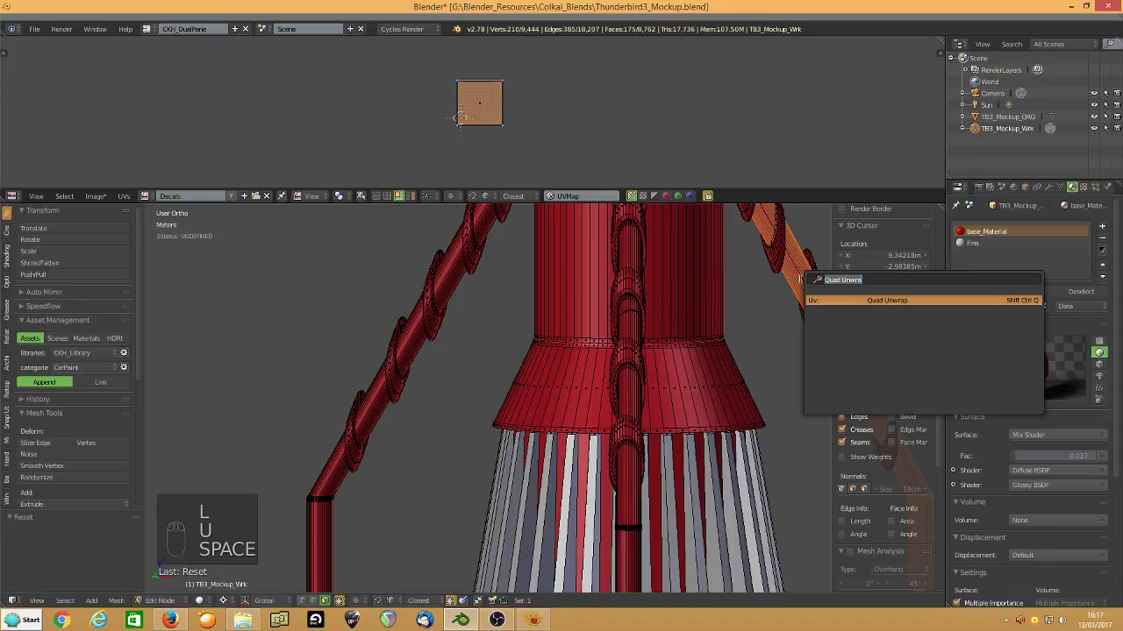
{"action": "left_click", "coordinate": [876, 302]}
Add the left and middle struts to the selection, select all their UVs and pack the islands into the image area.
{"action": "key", "text": "l"}
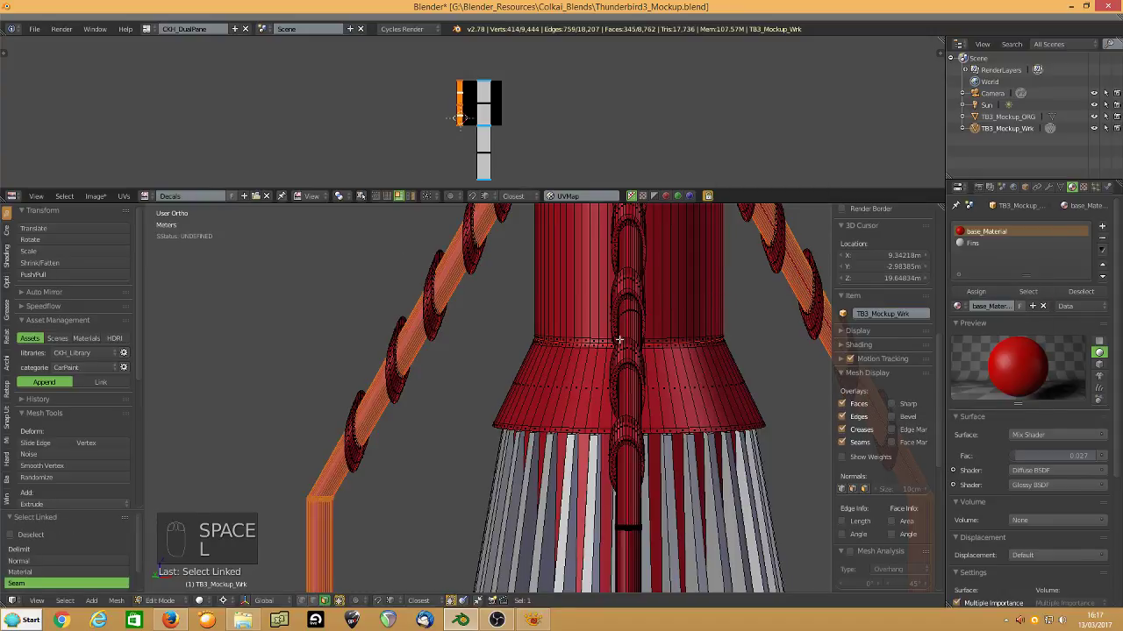
{"action": "key", "text": "l"}
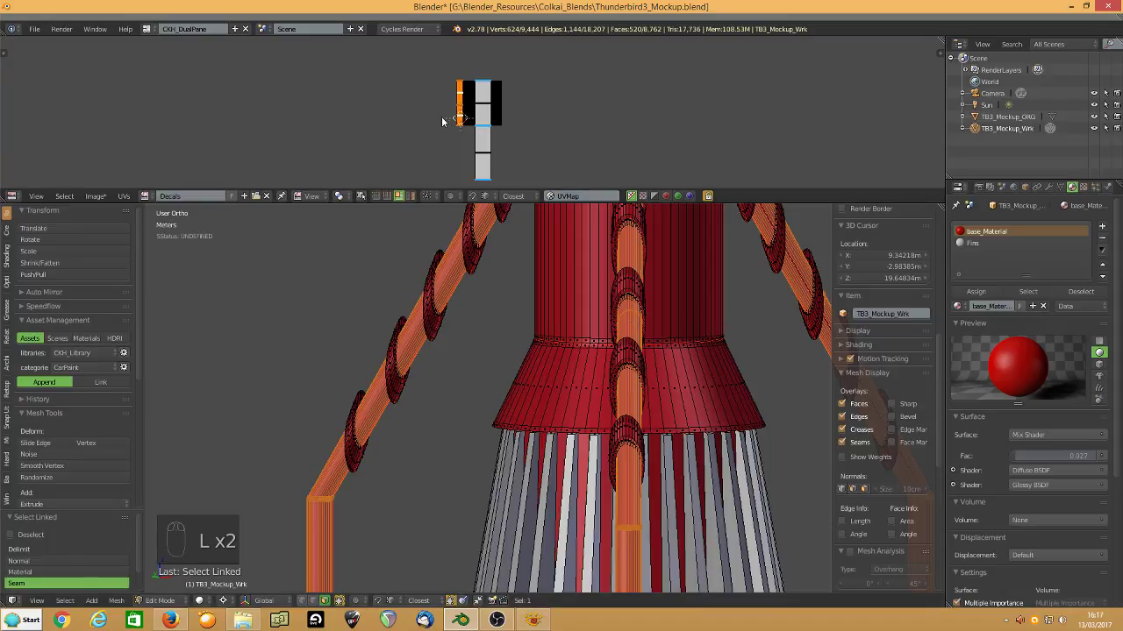
{"action": "key", "text": "a"}
{"action": "key", "text": "a"}
{"action": "key", "text": "ctrl+p"}
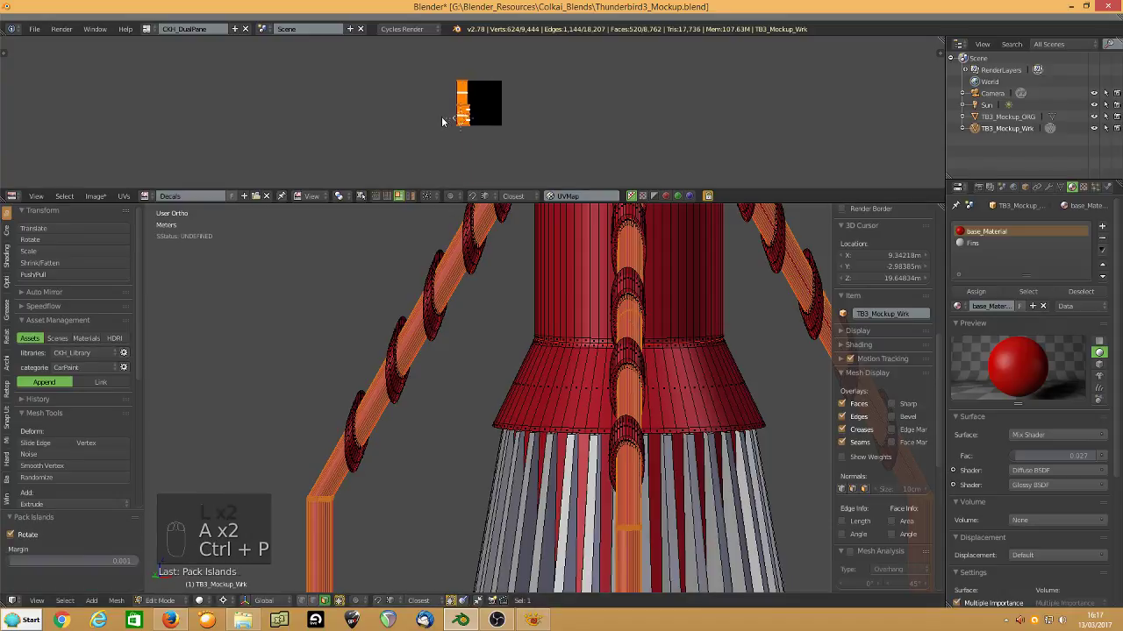
{"action": "scroll", "coordinate": [425, 132], "scroll_direction": "up", "scroll_amount": 6}
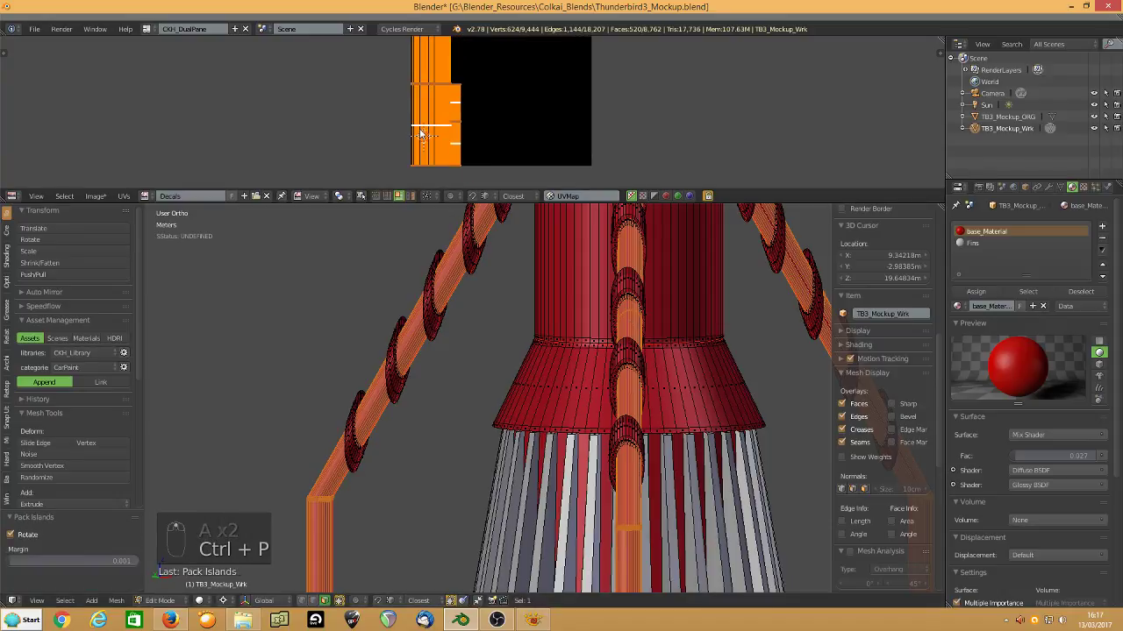
{"action": "key", "text": "ctrl+p"}
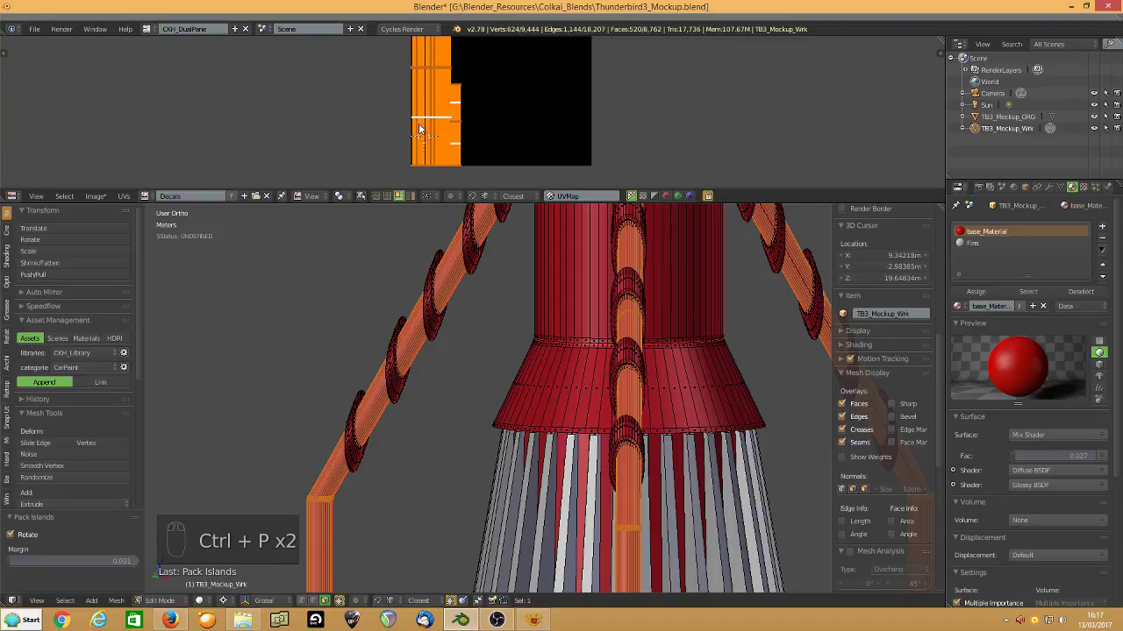
{"action": "key", "text": "ctrl+p"}
{"action": "scroll", "coordinate": [361, 131], "scroll_direction": "down", "scroll_amount": 3}
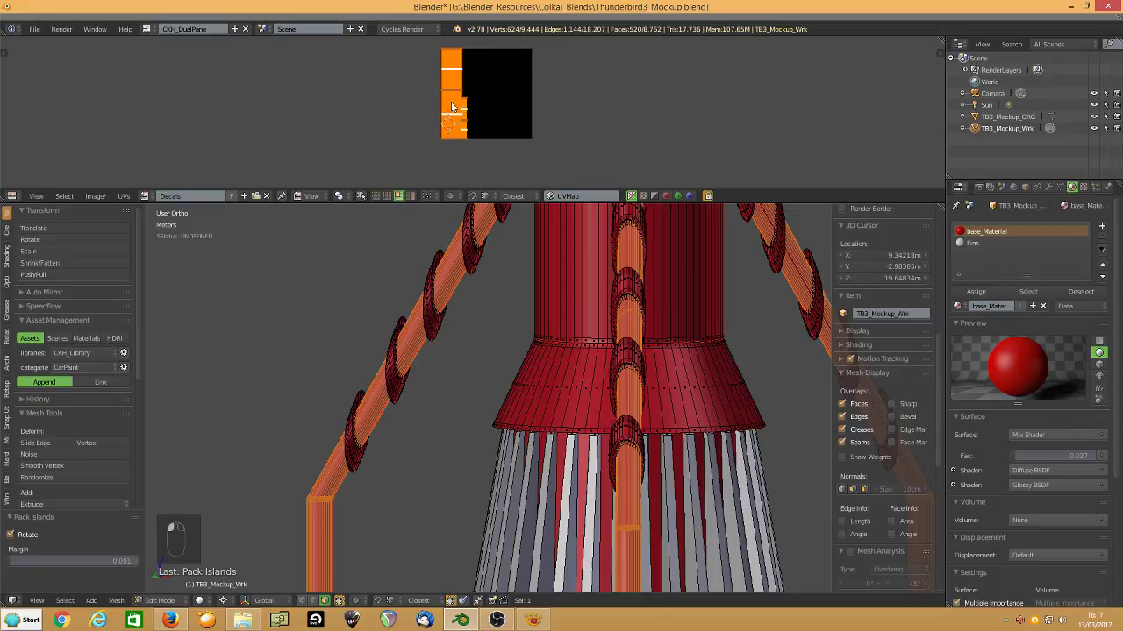
Isolate the misaligned rightmost strut island, pack it to full height and move it about 77.19 cm along X.
{"action": "key", "text": "l"}
{"action": "key", "text": "l"}
{"action": "key", "text": "l"}
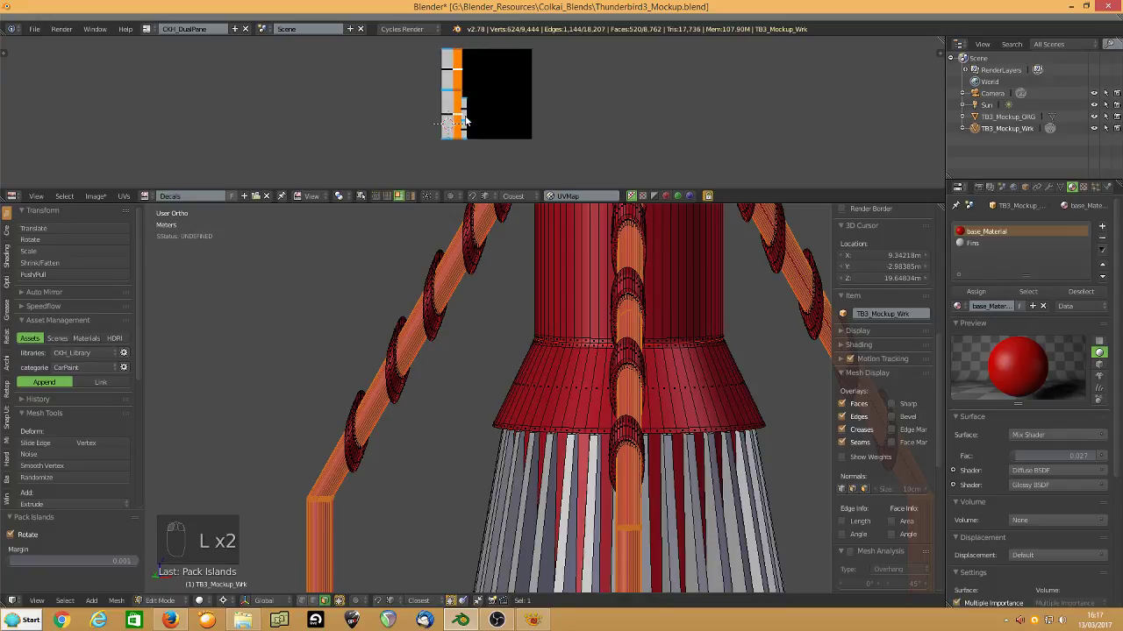
{"action": "key", "text": "ctrl+p"}
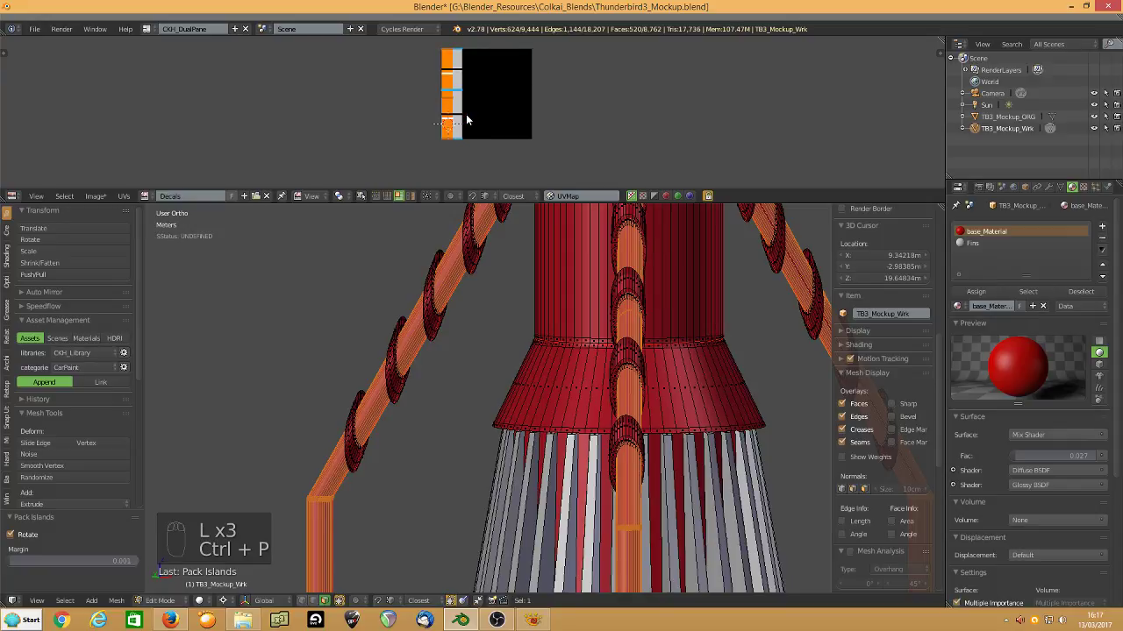
{"action": "key", "text": "g"}
{"action": "left_click", "coordinate": [538, 110]}
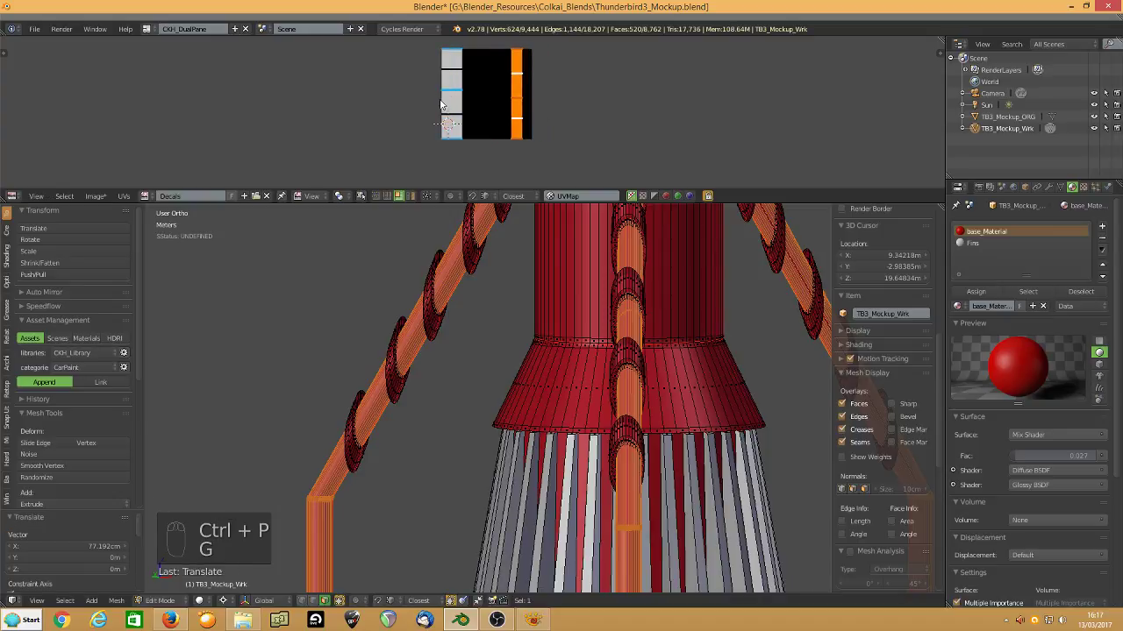
Move the leftmost strut island about 51.25 cm along X, just beside the island already moved.
{"action": "key", "text": "l"}
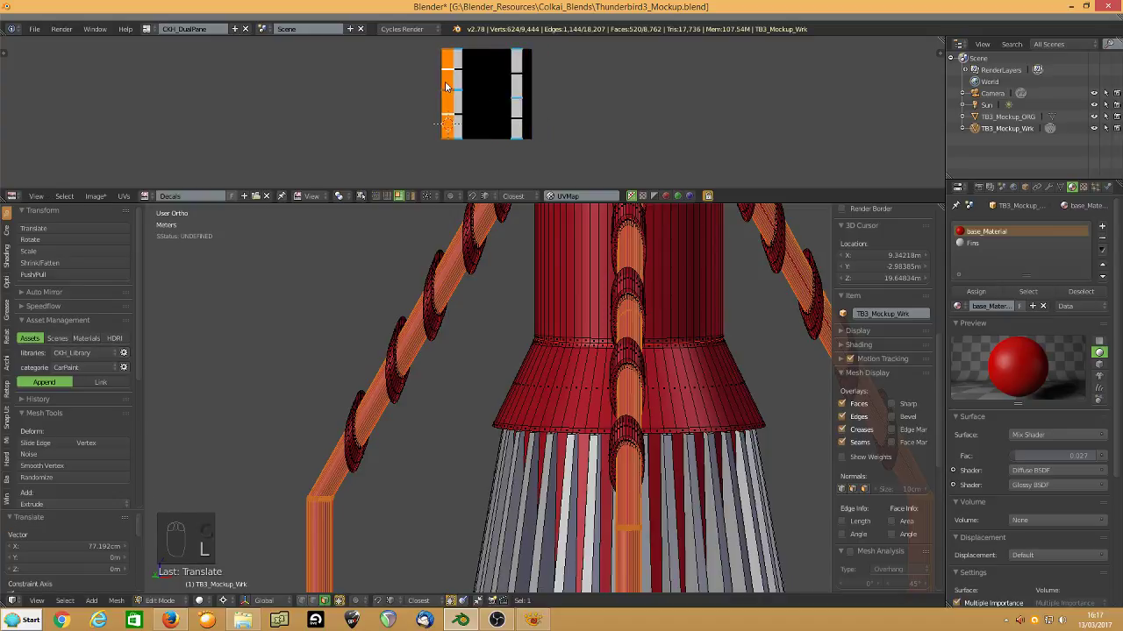
{"action": "key", "text": "g"}
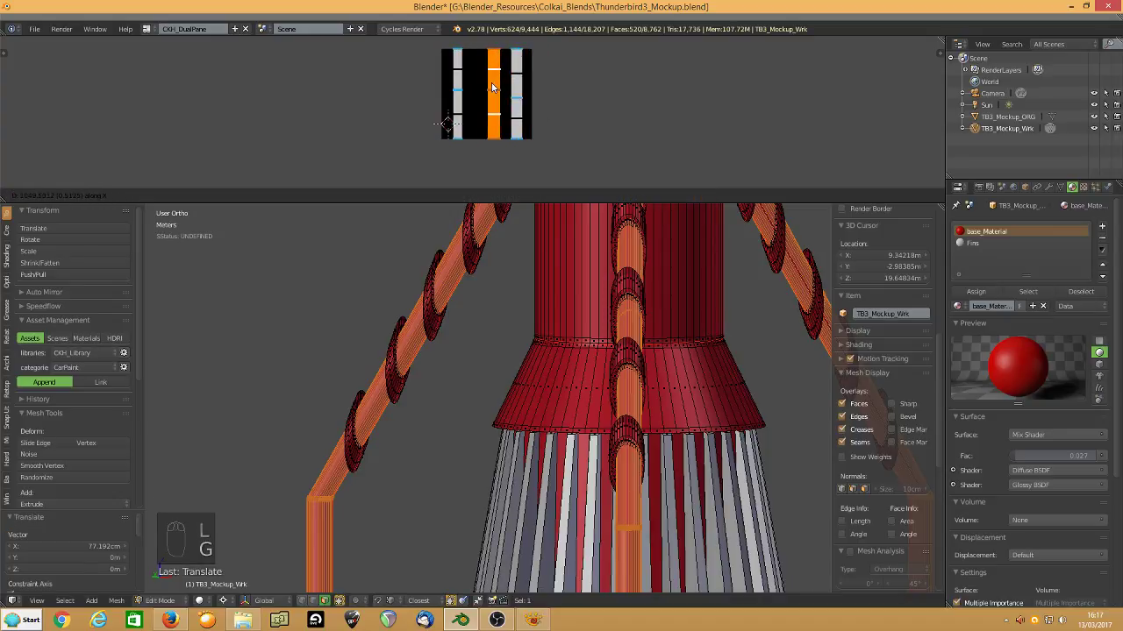
{"action": "left_click", "coordinate": [492, 88]}
Select the remaining strut island near the image's left edge, pack it and shift it along X, clear of that edge.
{"action": "key", "text": "l"}
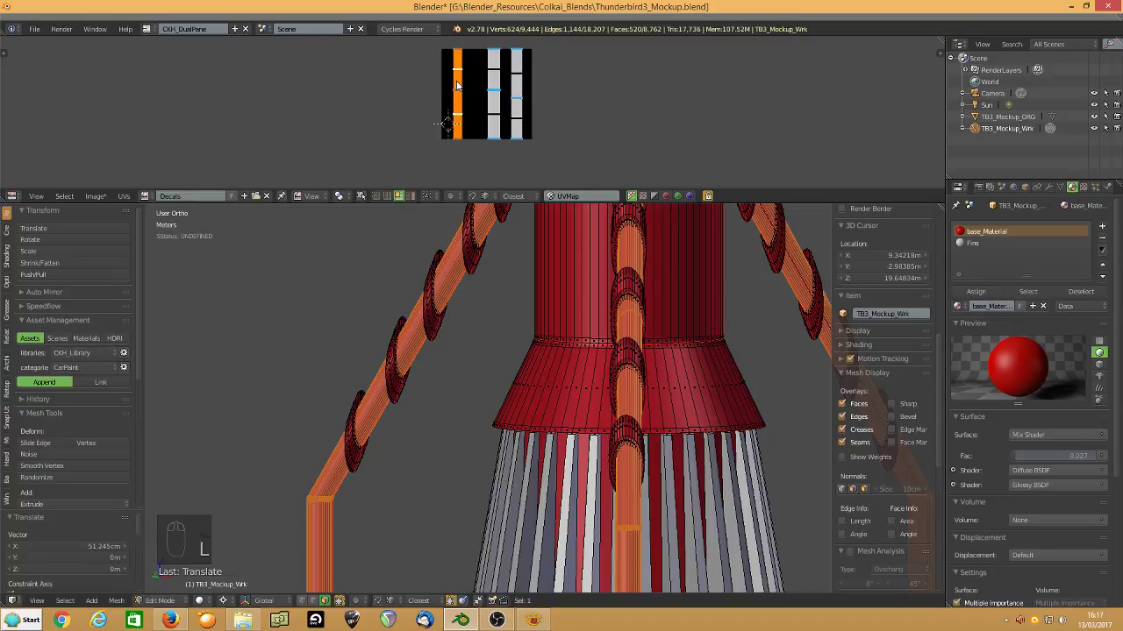
{"action": "key", "text": "ctrl+p"}
{"action": "key", "text": "g"}
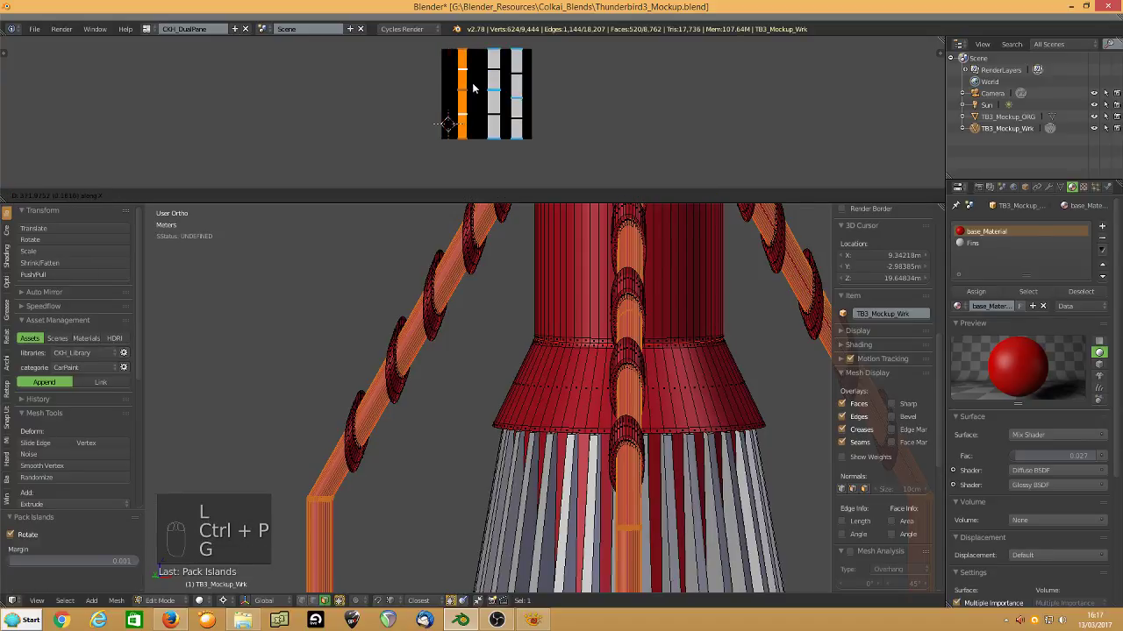
{"action": "left_click", "coordinate": [472, 82]}
Repack the middle strut island upright and move it about 48 cm along X, between the other two islands.
{"action": "key", "text": "l"}
{"action": "key", "text": "ctrl+o"}
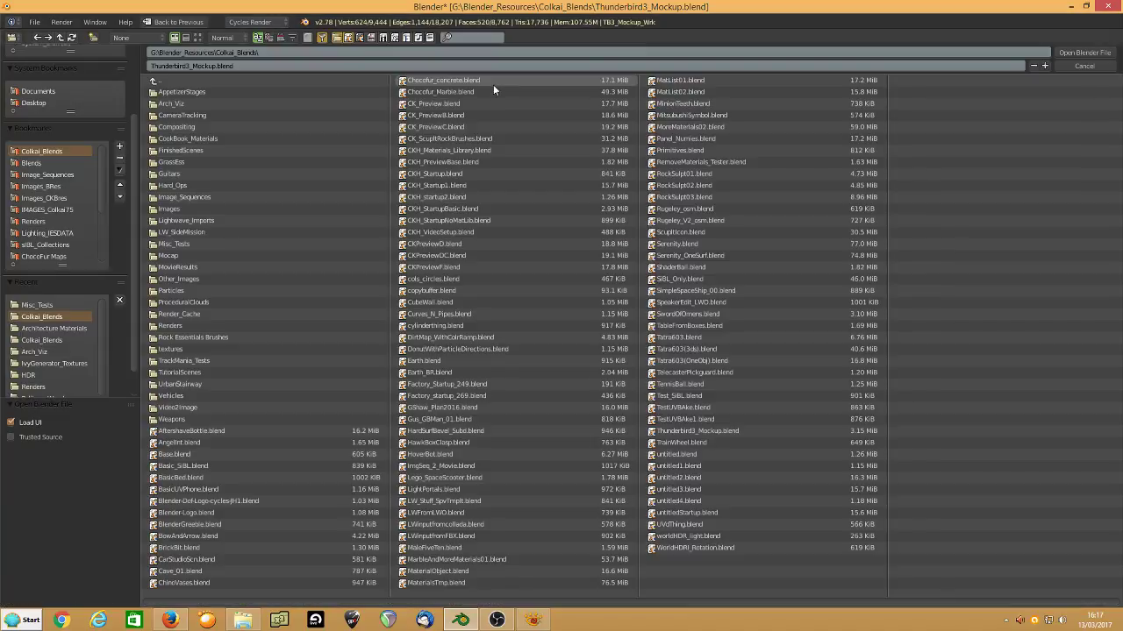
{"action": "left_click", "coordinate": [1084, 66]}
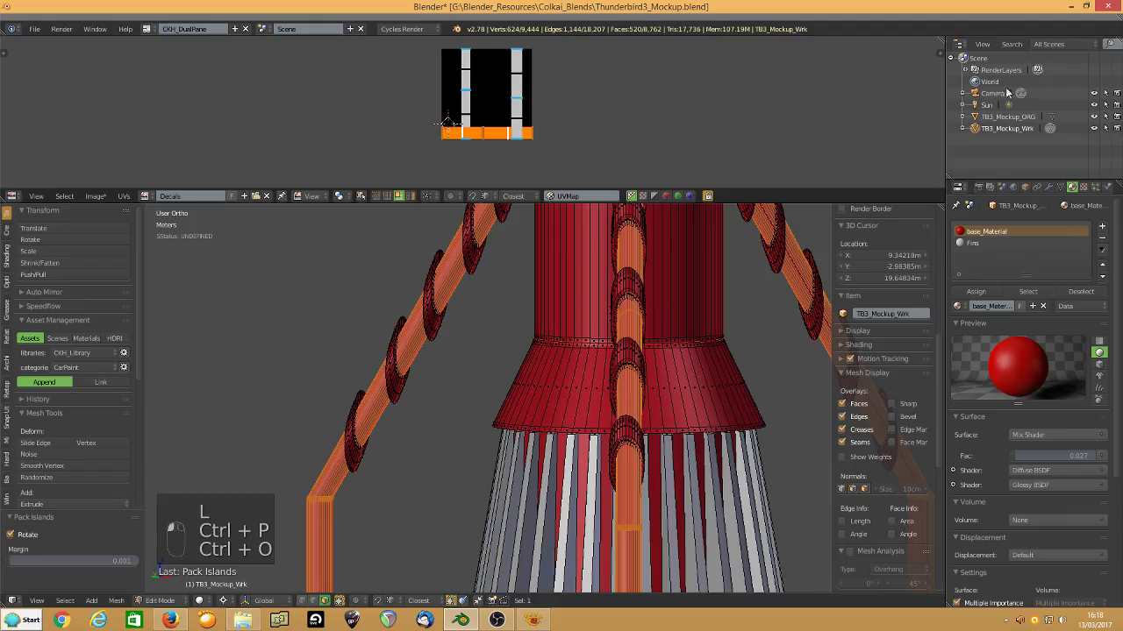
{"action": "key", "text": "ctrl+p"}
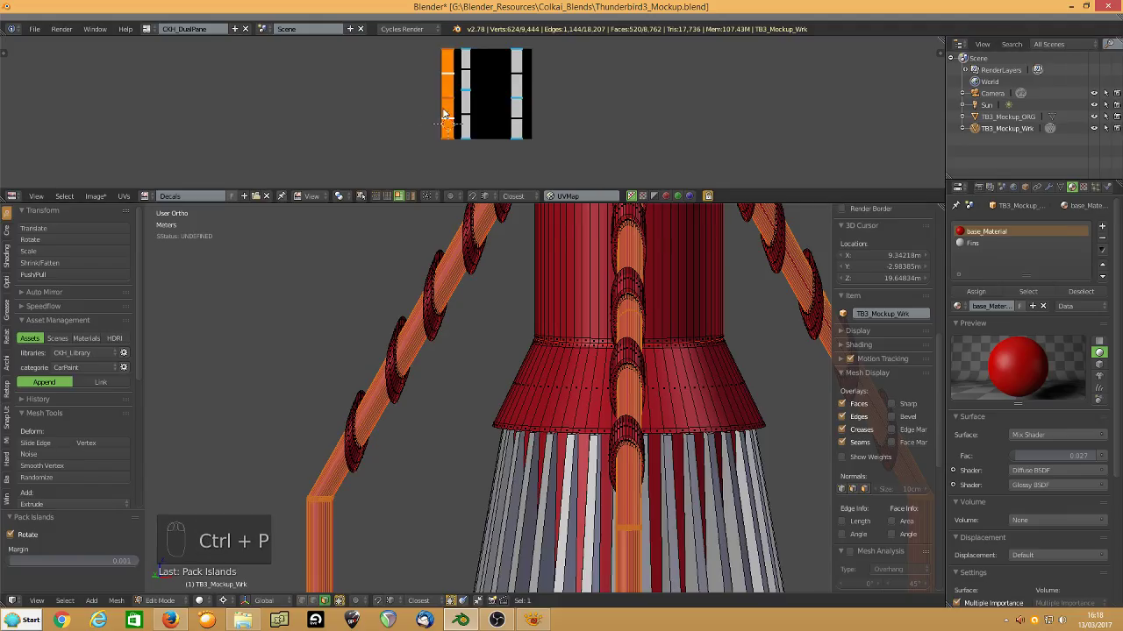
{"action": "key", "text": "g"}
{"action": "left_click", "coordinate": [485, 110]}
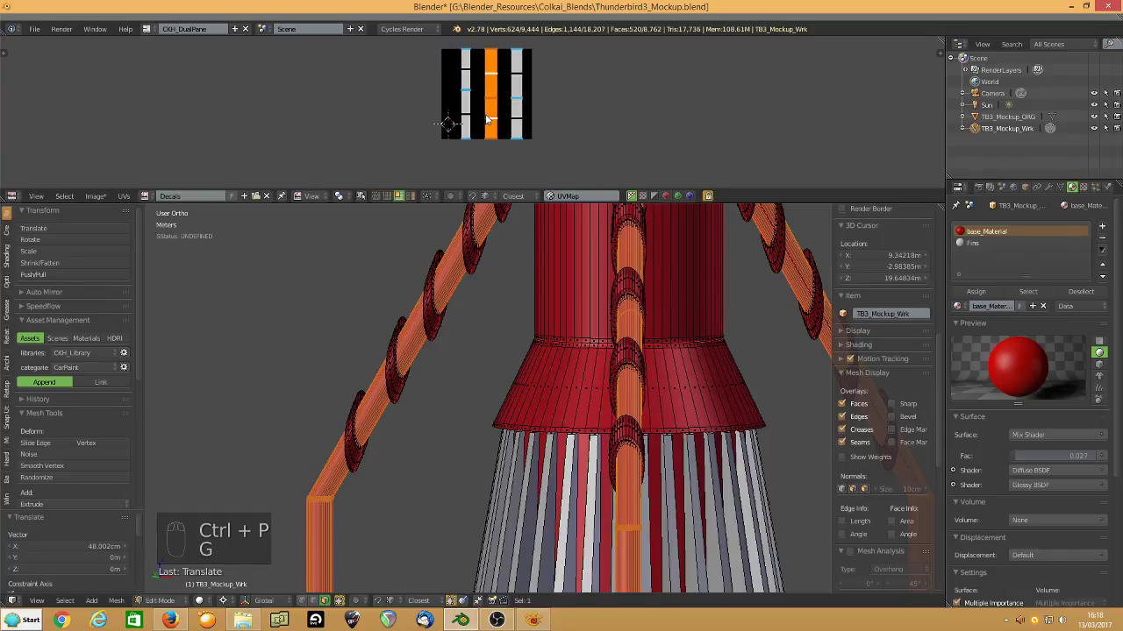
{"action": "scroll", "coordinate": [485, 106], "scroll_direction": "up", "scroll_amount": 5}
{"action": "scroll", "coordinate": [485, 107], "scroll_direction": "down", "scroll_amount": 2}
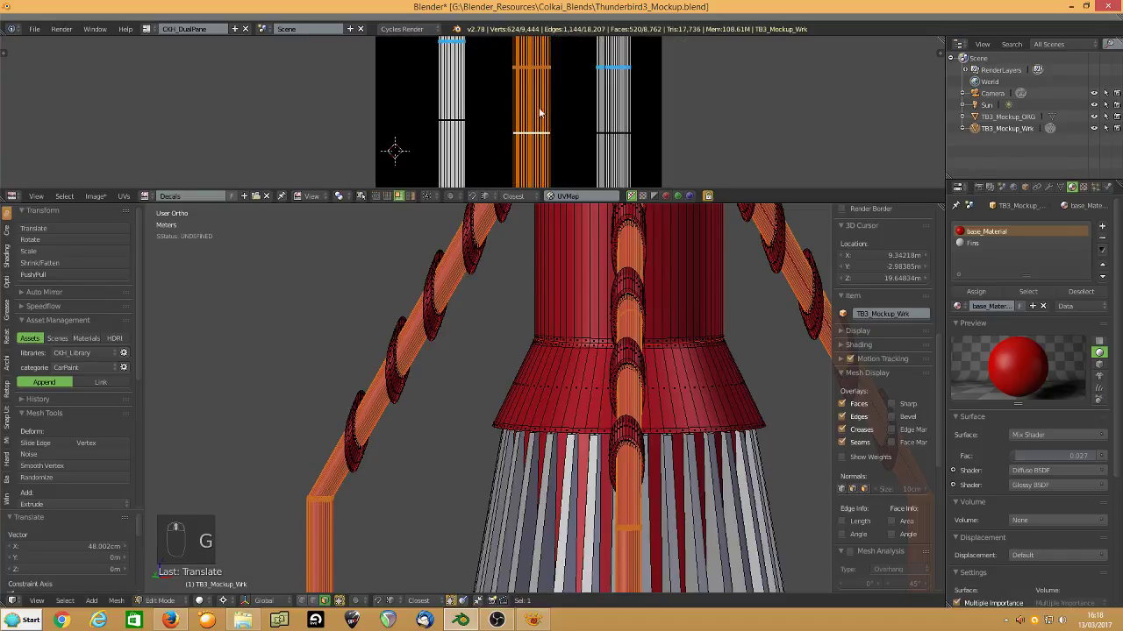
Select the linked faces of the left strut's second ring from the bottom, reset its UVs and apply Quad Unwrap.
{"action": "right_click", "coordinate": [393, 368]}
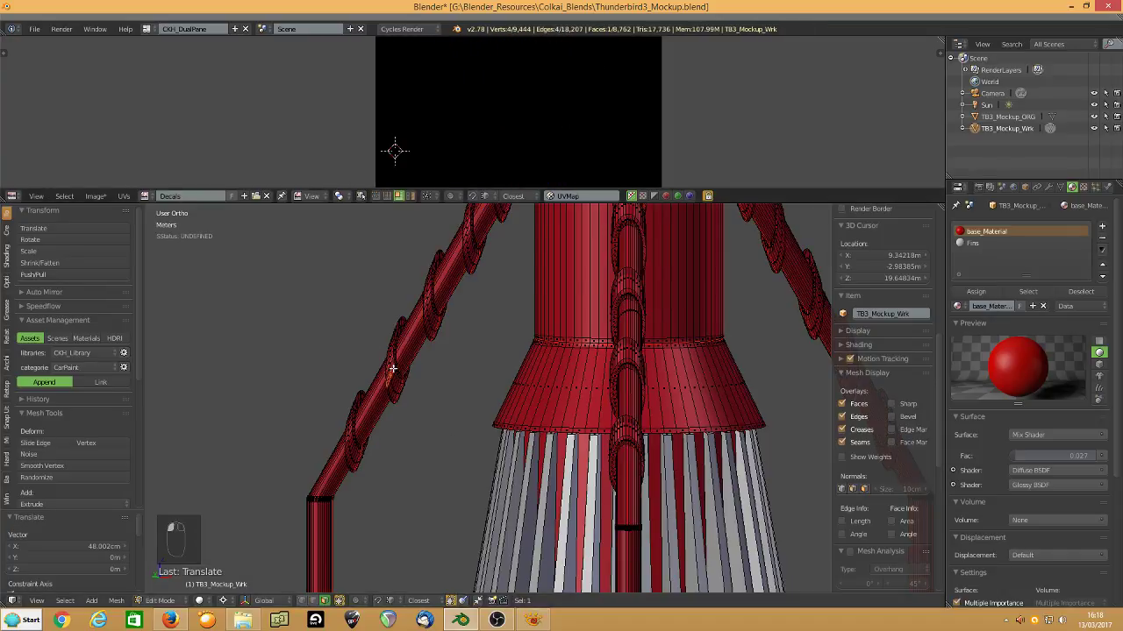
{"action": "key", "text": "l"}
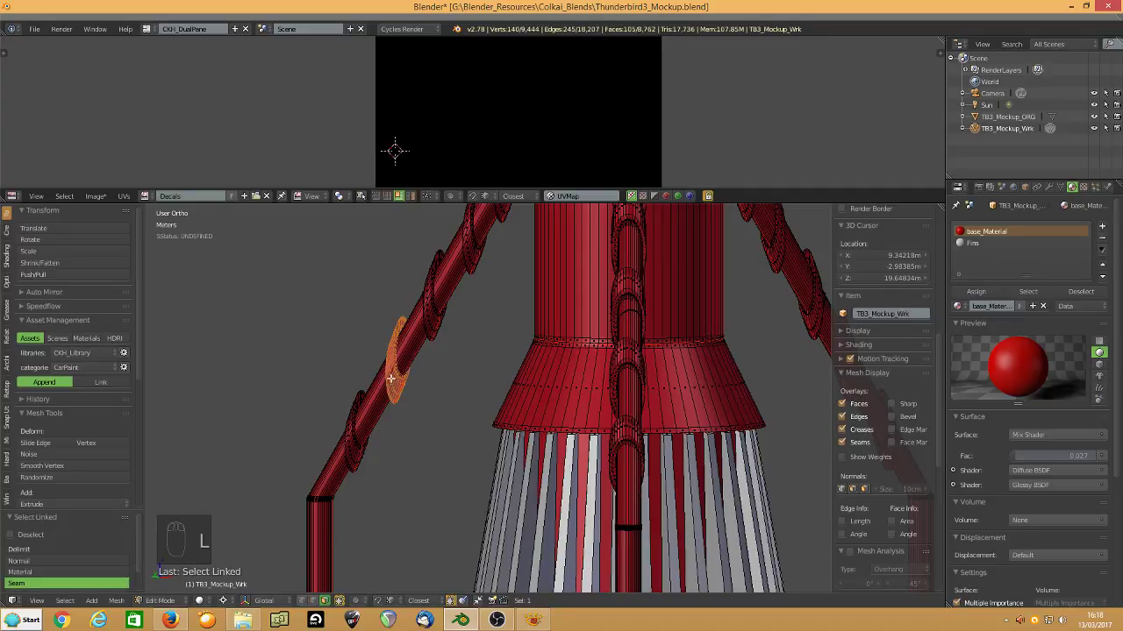
{"action": "key", "text": "u"}
{"action": "left_click", "coordinate": [390, 377]}
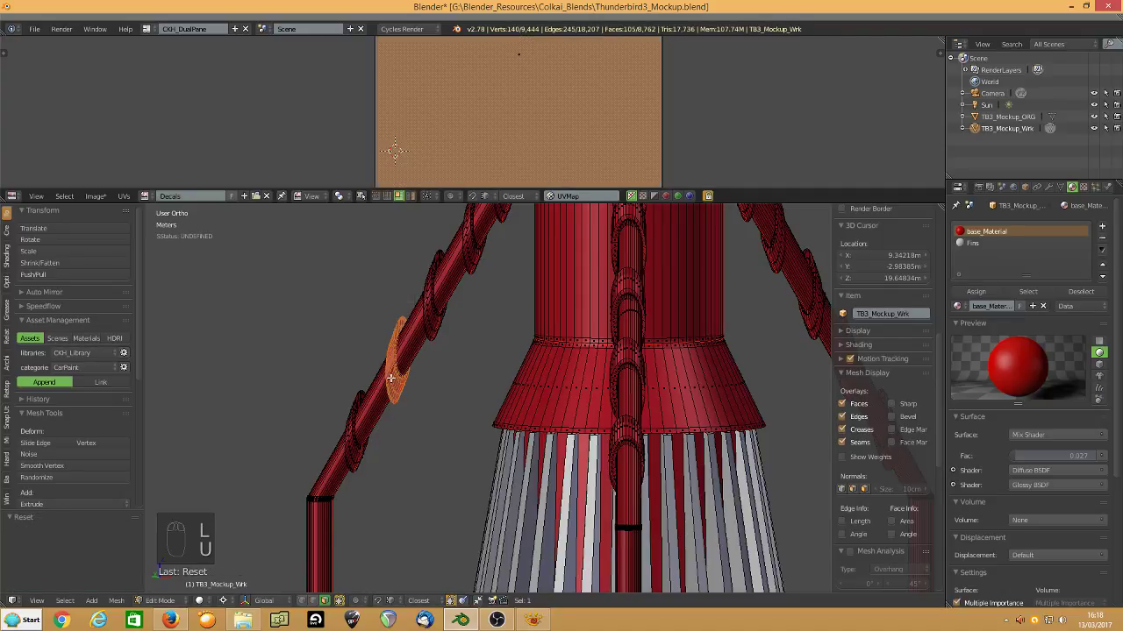
{"action": "key", "text": "space"}
{"action": "type", "text": "quad"}
{"action": "key", "text": "Return"}
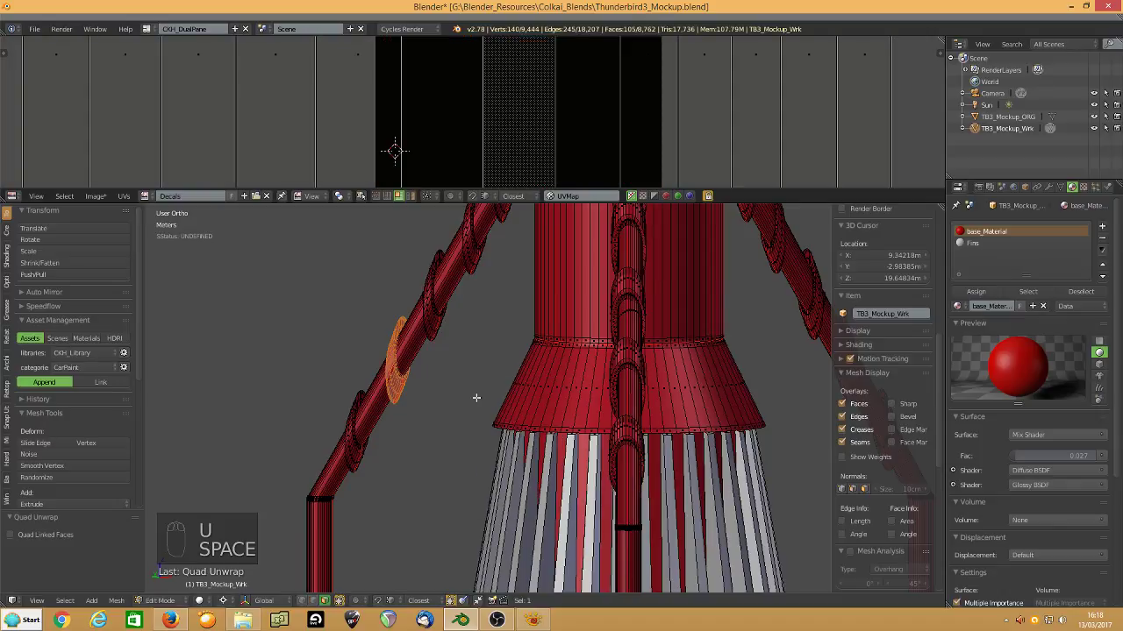
Select all of that ring's UVs and pack its islands into the image area.
{"action": "key", "text": "a"}
{"action": "key", "text": "a"}
{"action": "key", "text": "ctrl+p"}
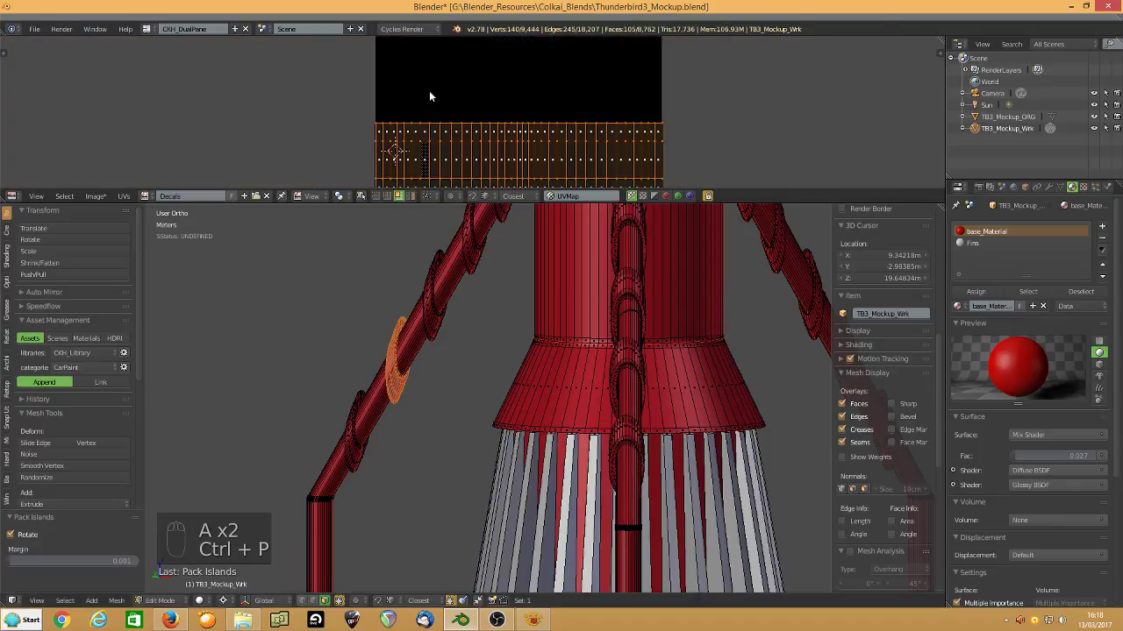
{"action": "scroll", "coordinate": [452, 123], "scroll_direction": "down", "scroll_amount": 3}
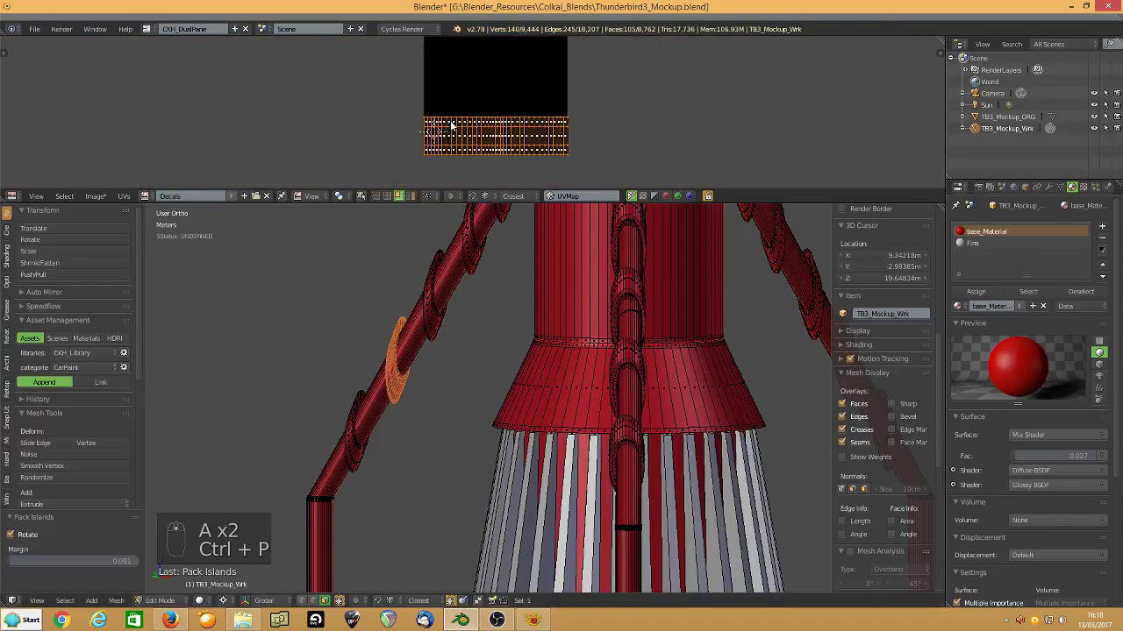
Select the linked faces of the left strut's lowest ring, reset its UVs and apply Quad Unwrap.
{"action": "right_click", "coordinate": [351, 449]}
{"action": "key", "text": "l"}
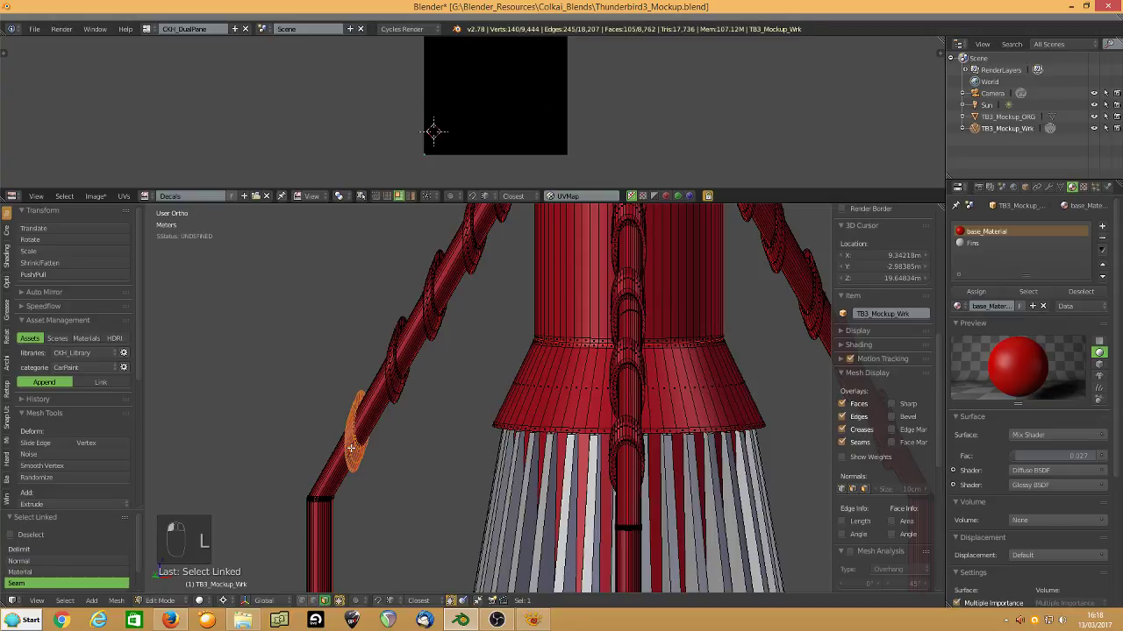
{"action": "key", "text": "u"}
{"action": "left_click", "coordinate": [351, 448]}
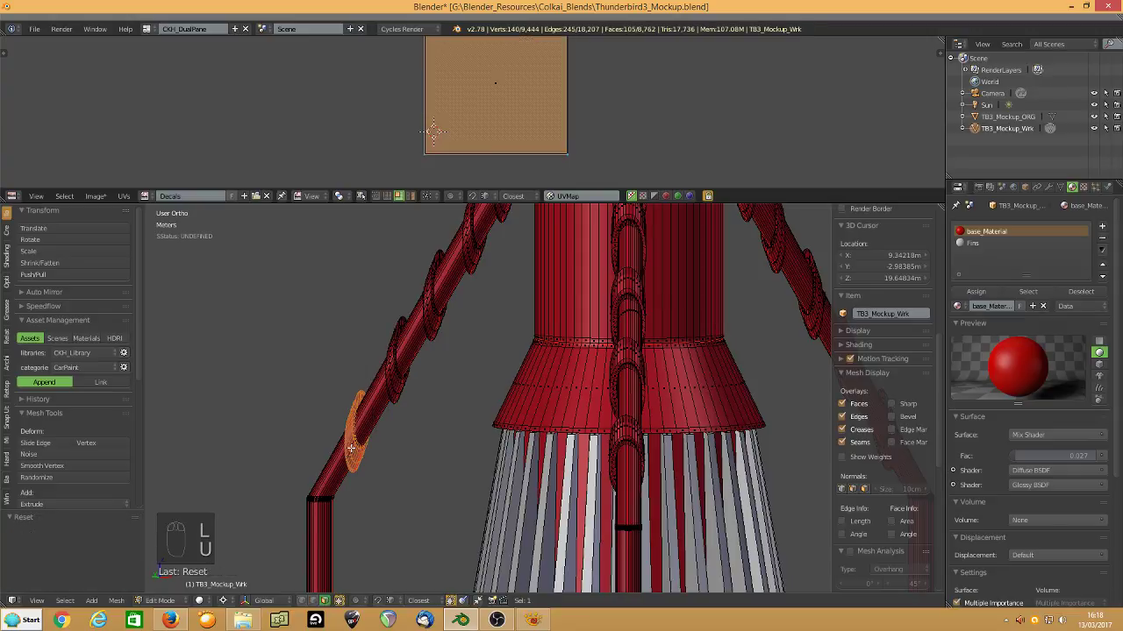
{"action": "key", "text": "space"}
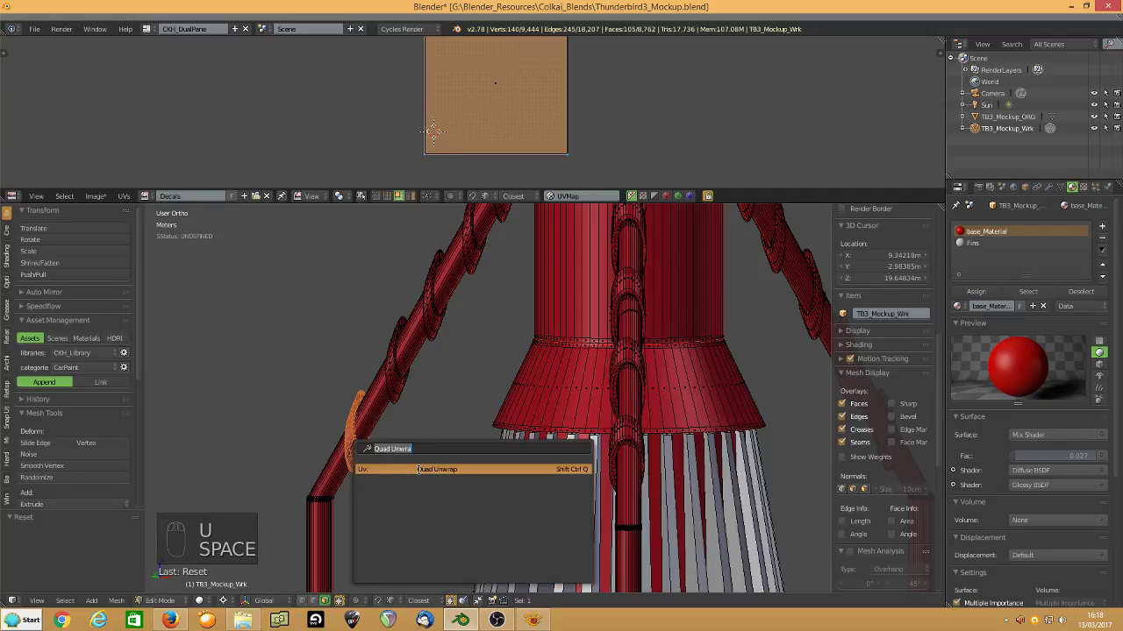
{"action": "left_click", "coordinate": [419, 470]}
Select the linked faces of the left strut's third ring from the bottom, reset its UVs and apply Quad Unwrap.
{"action": "right_click", "coordinate": [428, 313]}
{"action": "key", "text": "l"}
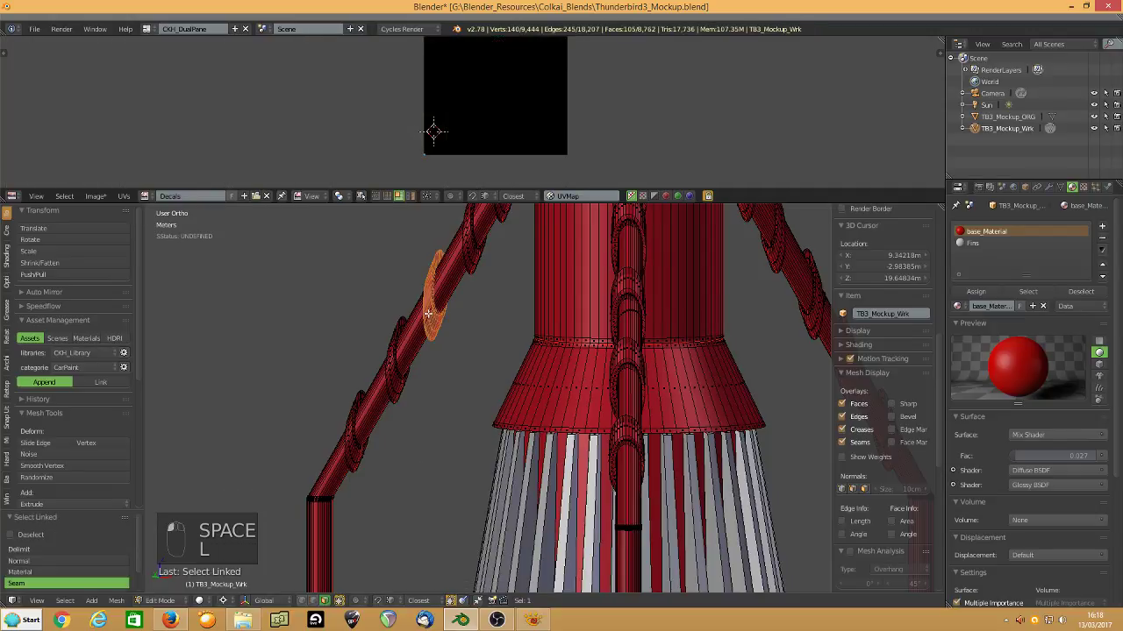
{"action": "key", "text": "u"}
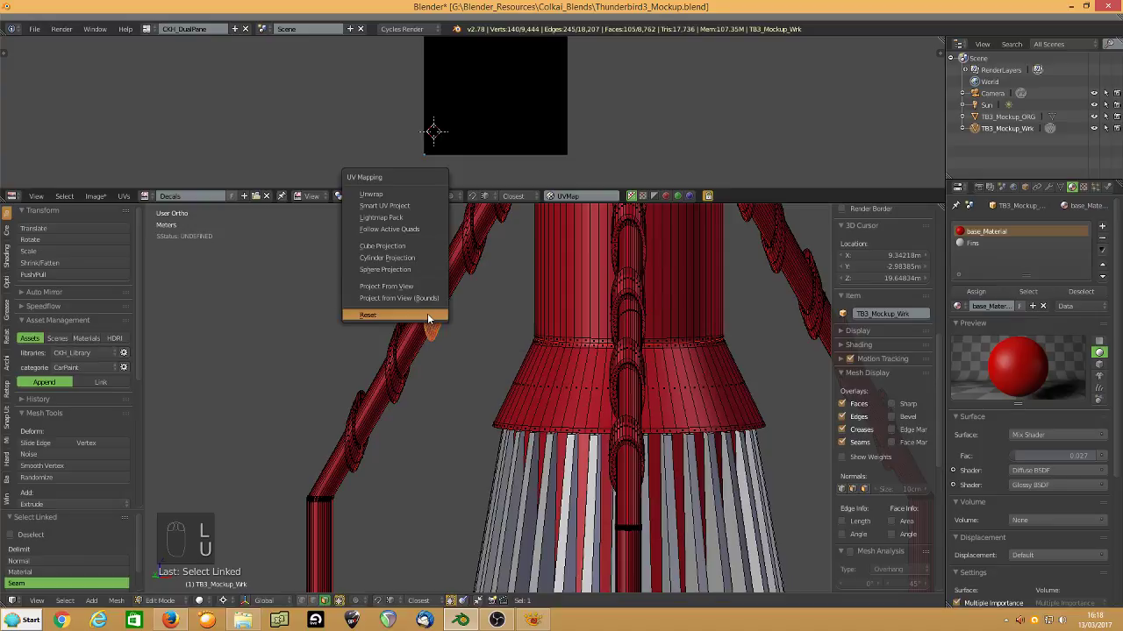
{"action": "left_click", "coordinate": [427, 313]}
{"action": "key", "text": "space"}
{"action": "left_click", "coordinate": [520, 337]}
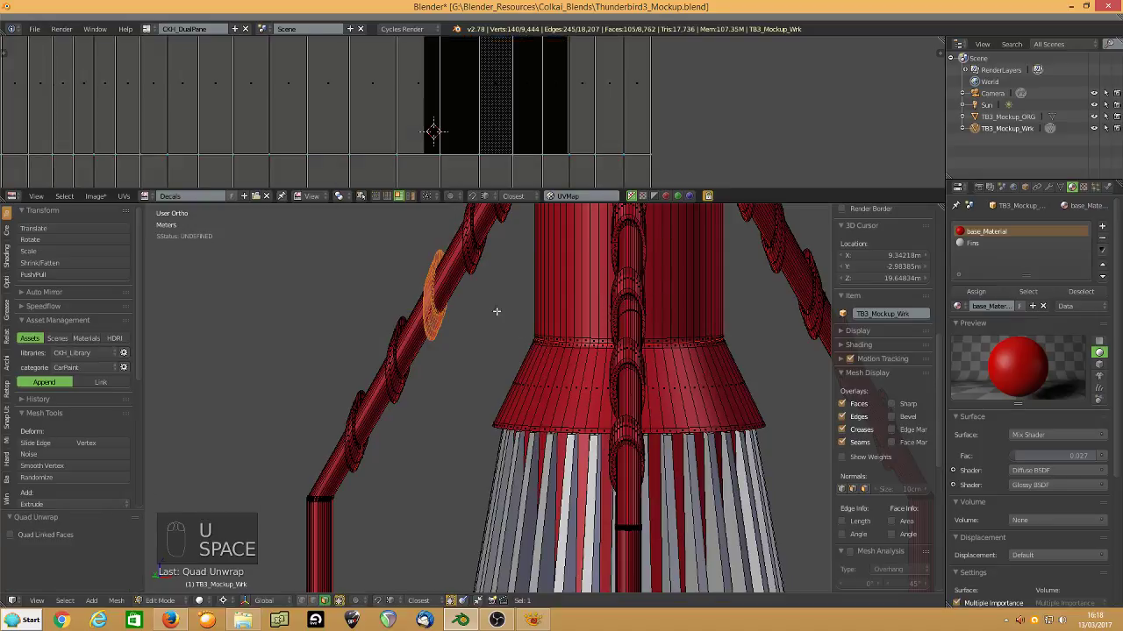
Select the linked faces of the left strut's fourth ring from the bottom, reset its UVs and apply Quad Unwrap.
{"action": "right_click", "coordinate": [472, 248]}
{"action": "key", "text": "l"}
{"action": "key", "text": "u"}
{"action": "left_click", "coordinate": [472, 248]}
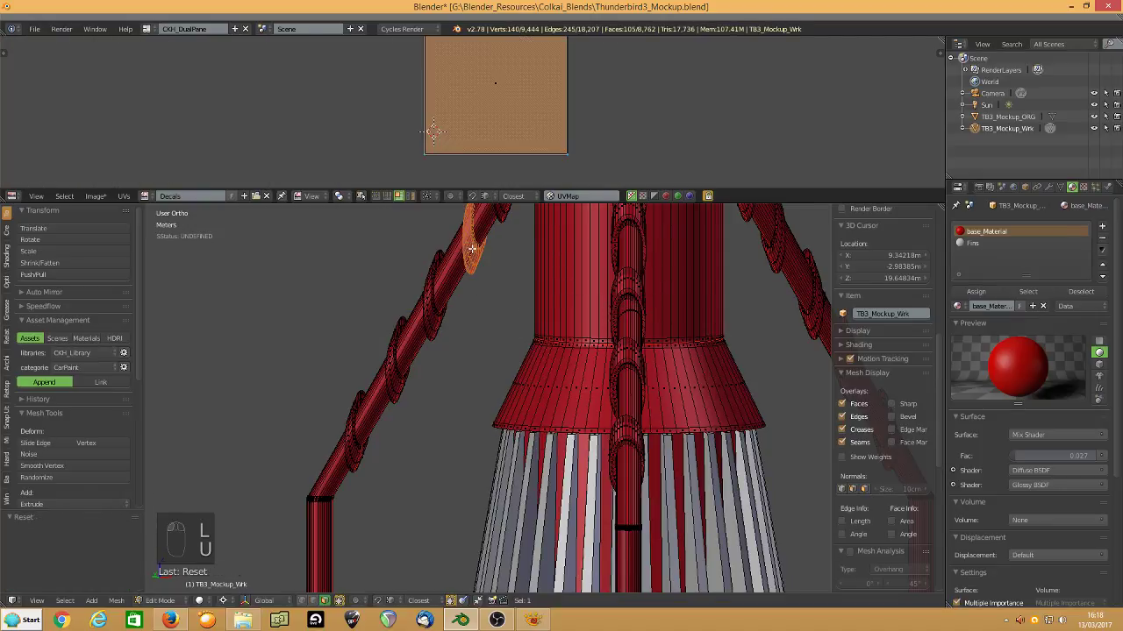
{"action": "key", "text": "space"}
{"action": "left_click", "coordinate": [537, 270]}
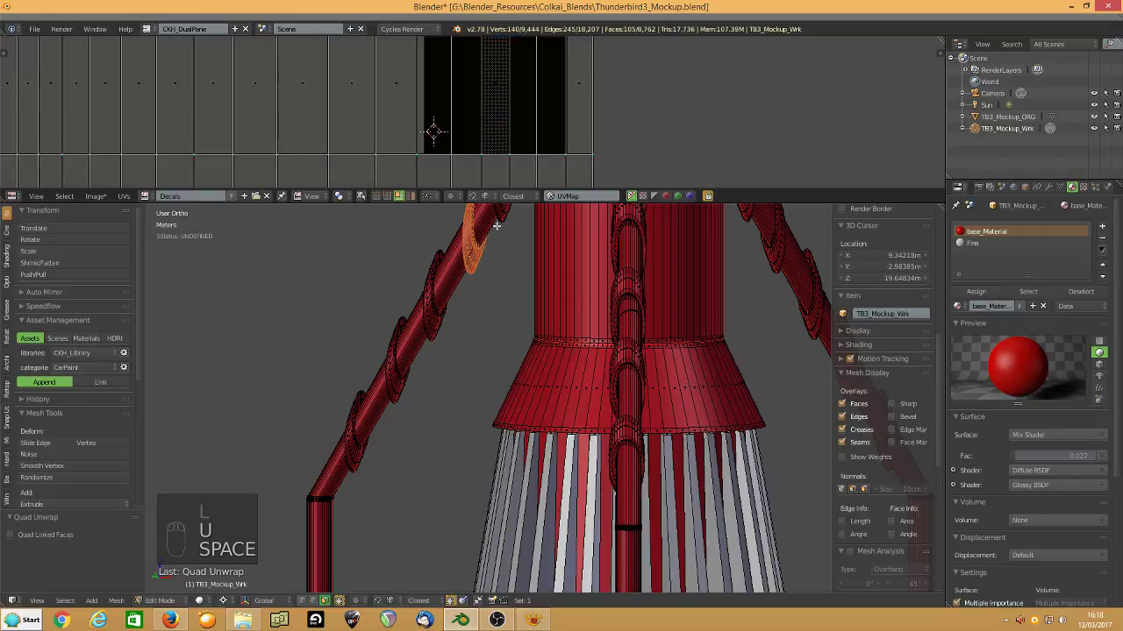
Select the linked faces of the left strut's fifth ring from the bottom, reset its UVs and apply Quad Unwrap.
{"action": "right_click", "coordinate": [503, 212]}
{"action": "key", "text": "l"}
{"action": "key", "text": "u"}
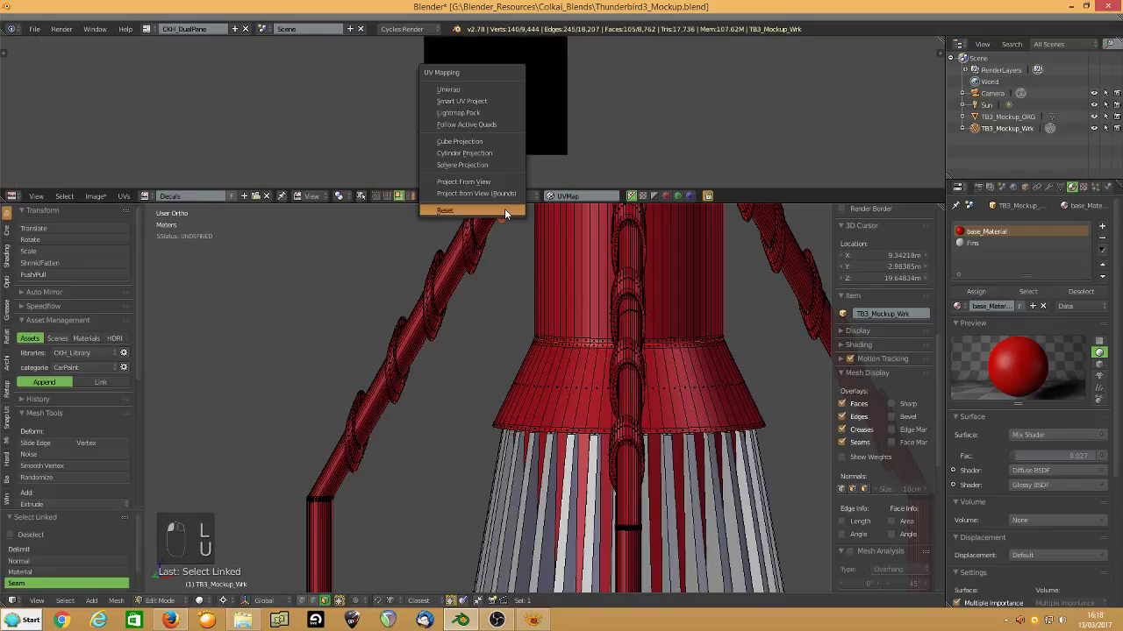
{"action": "left_click", "coordinate": [504, 208]}
{"action": "key", "text": "space"}
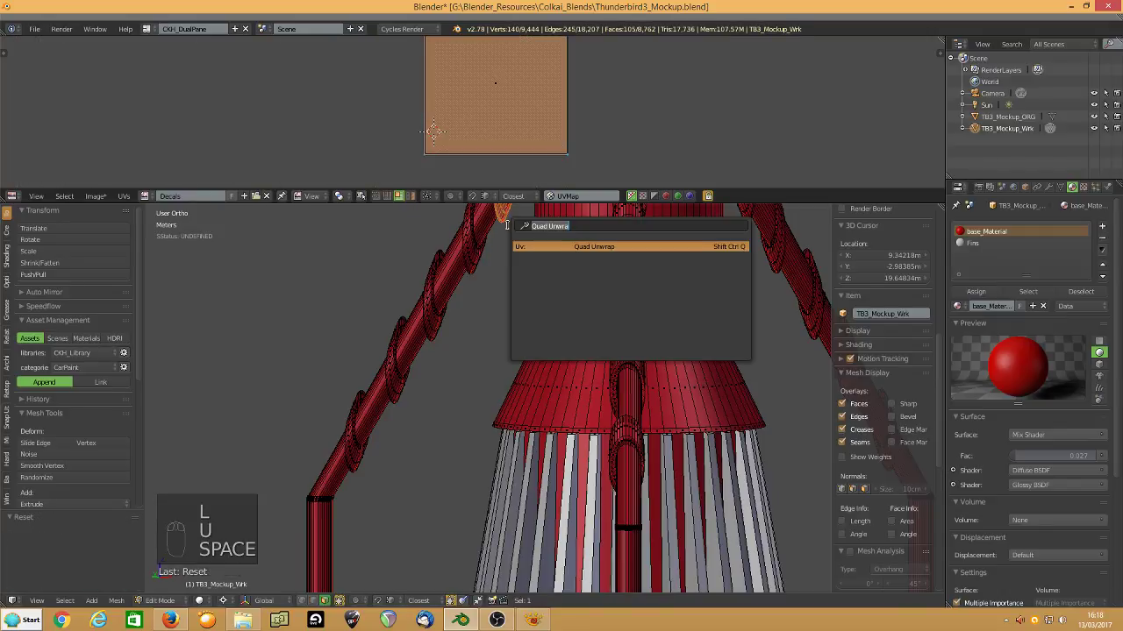
{"action": "left_click", "coordinate": [562, 247]}
Add the left strut's other four rings to the selection and pack all five rings' UV islands into the image area.
{"action": "key", "text": "l"}
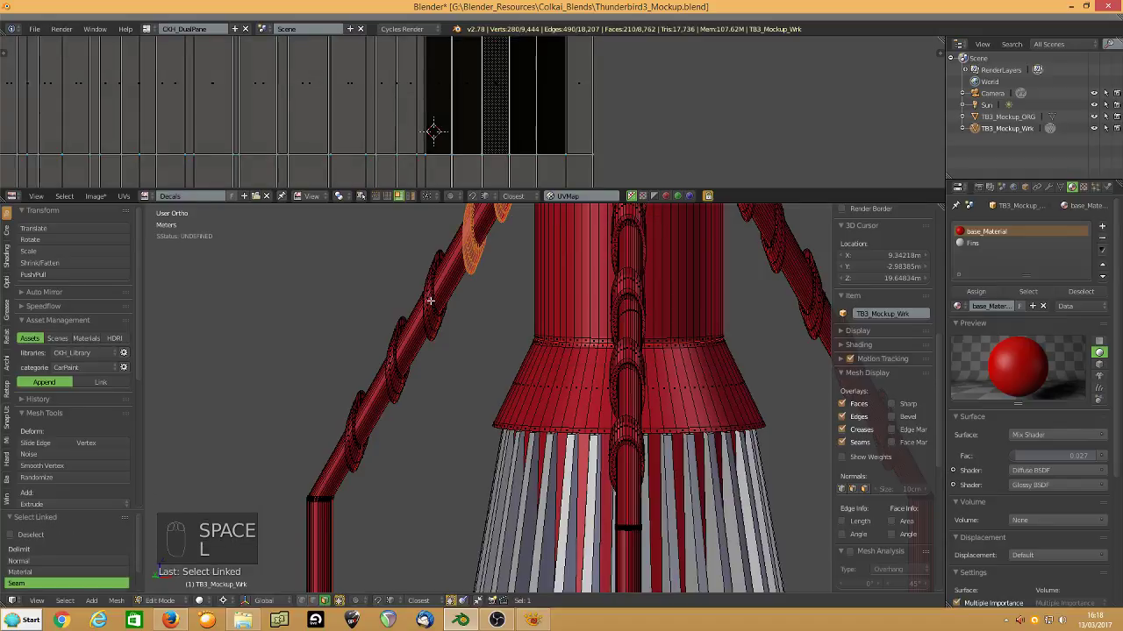
{"action": "key", "text": "l"}
{"action": "key", "text": "l"}
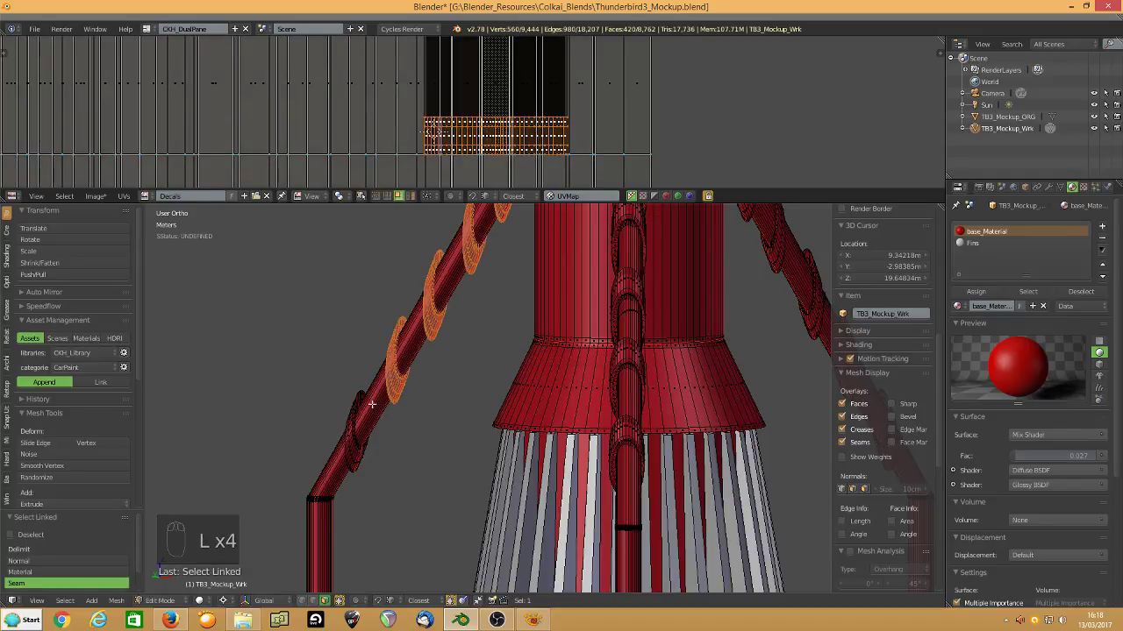
{"action": "key", "text": "l"}
{"action": "key", "text": "a"}
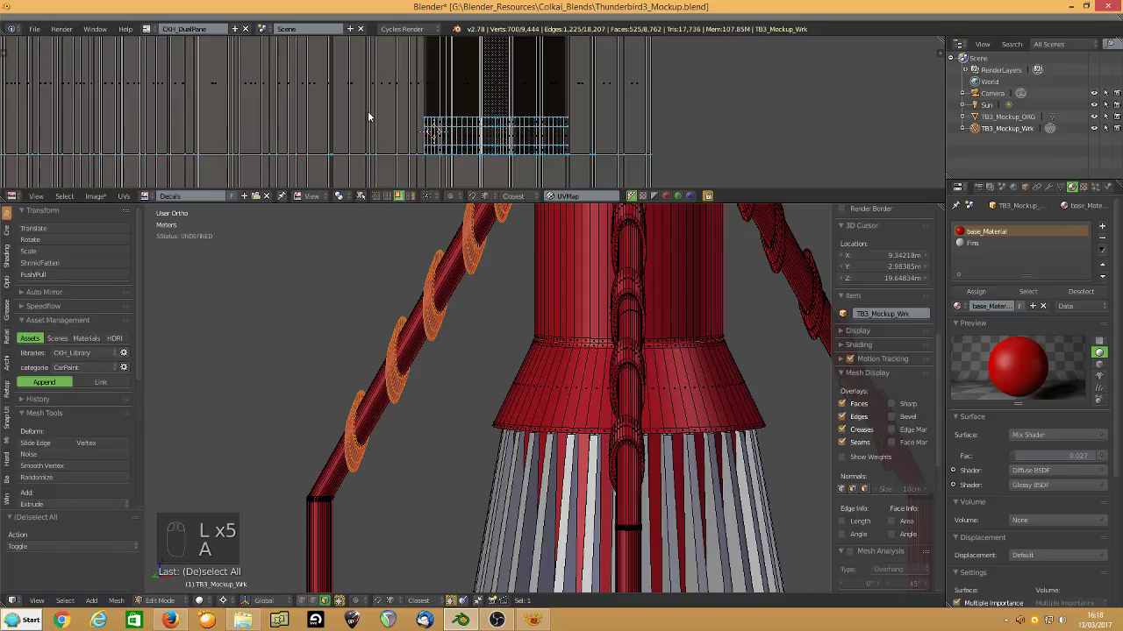
{"action": "key", "text": "ctrl+p"}
{"action": "key", "text": "a"}
{"action": "key", "text": "ctrl+p"}
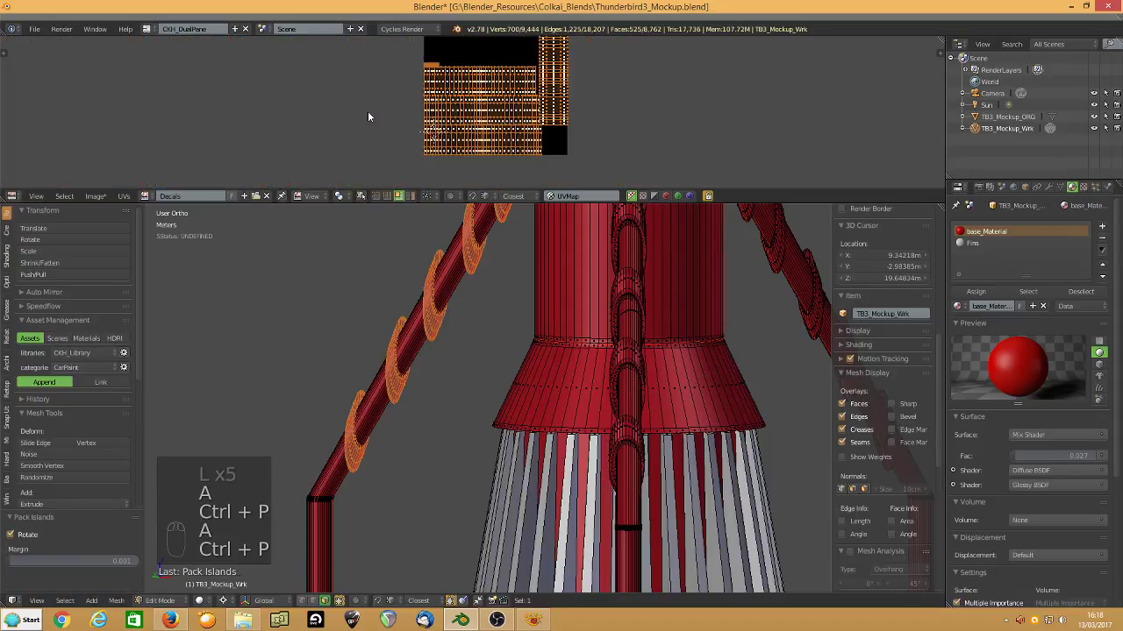
Pack the tiny ring island on its own to enlarge it, and repack all five ring islands together.
{"action": "scroll", "coordinate": [387, 115], "scroll_direction": "up", "scroll_amount": 2}
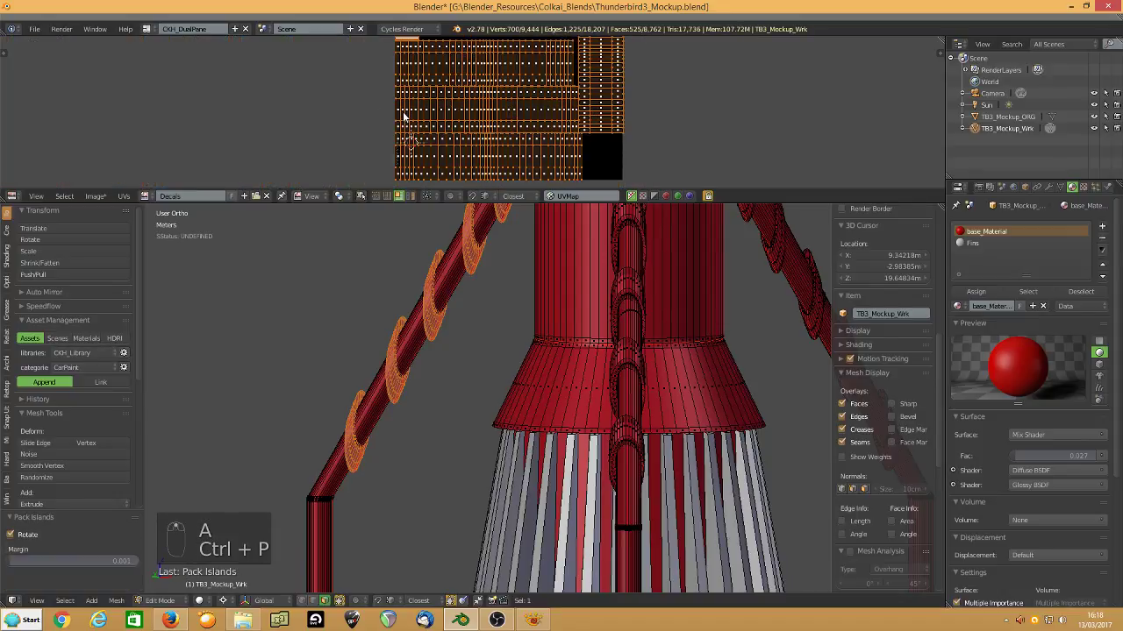
{"action": "middle_click_drag", "start_coordinate": [404, 39], "coordinate": [458, 118]}
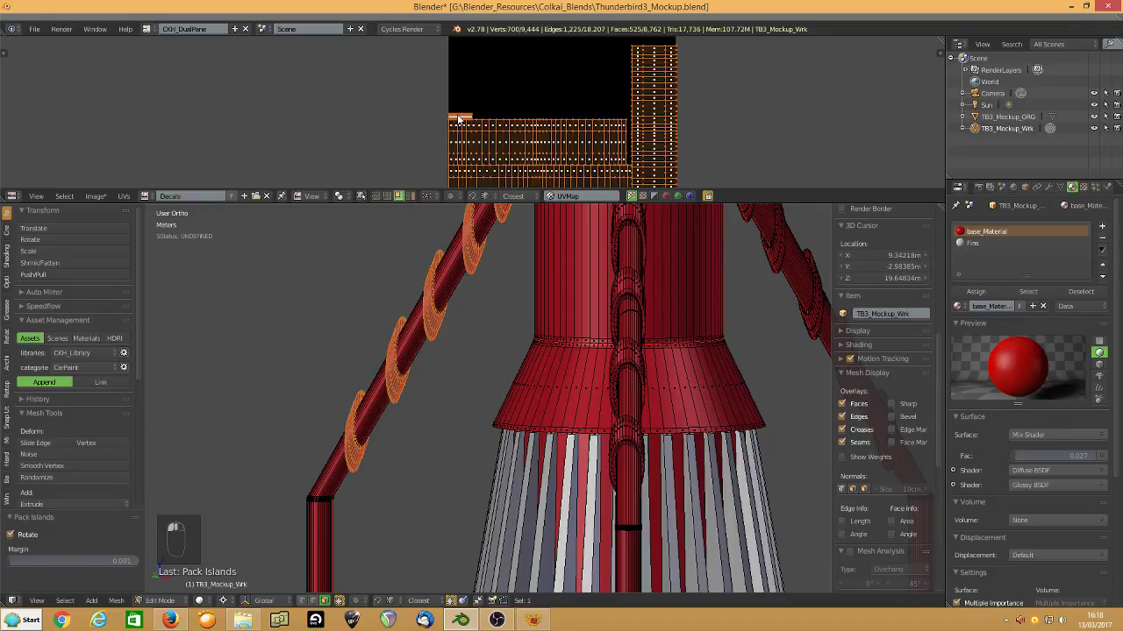
{"action": "key", "text": "l"}
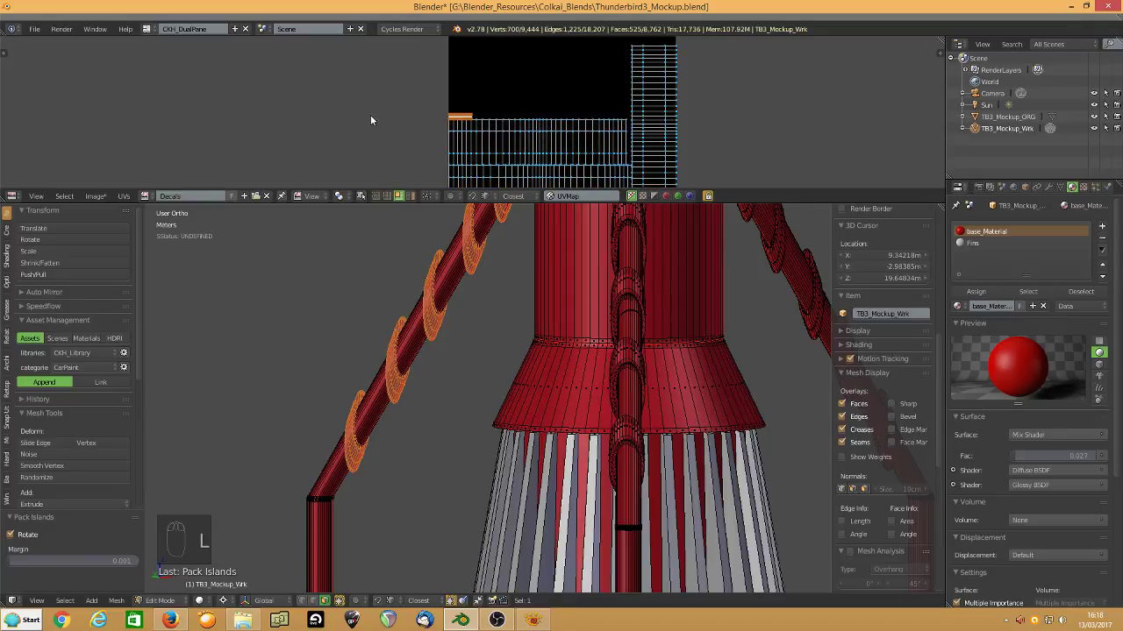
{"action": "key", "text": "ctrl+p"}
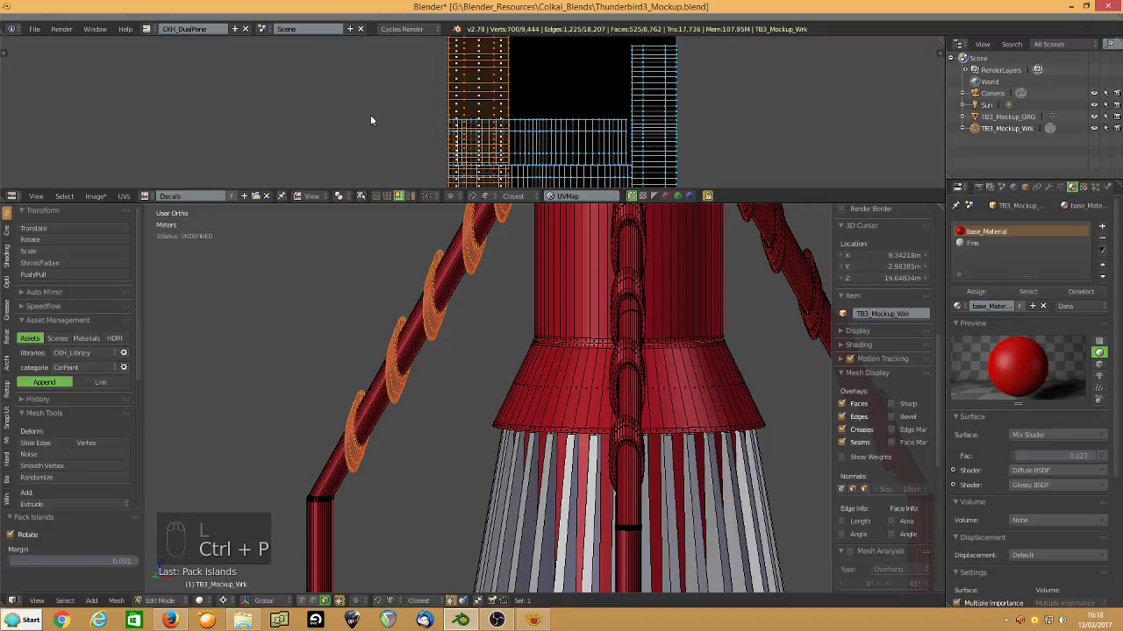
{"action": "key", "text": "a"}
{"action": "key", "text": "a"}
{"action": "key", "text": "ctrl+p"}
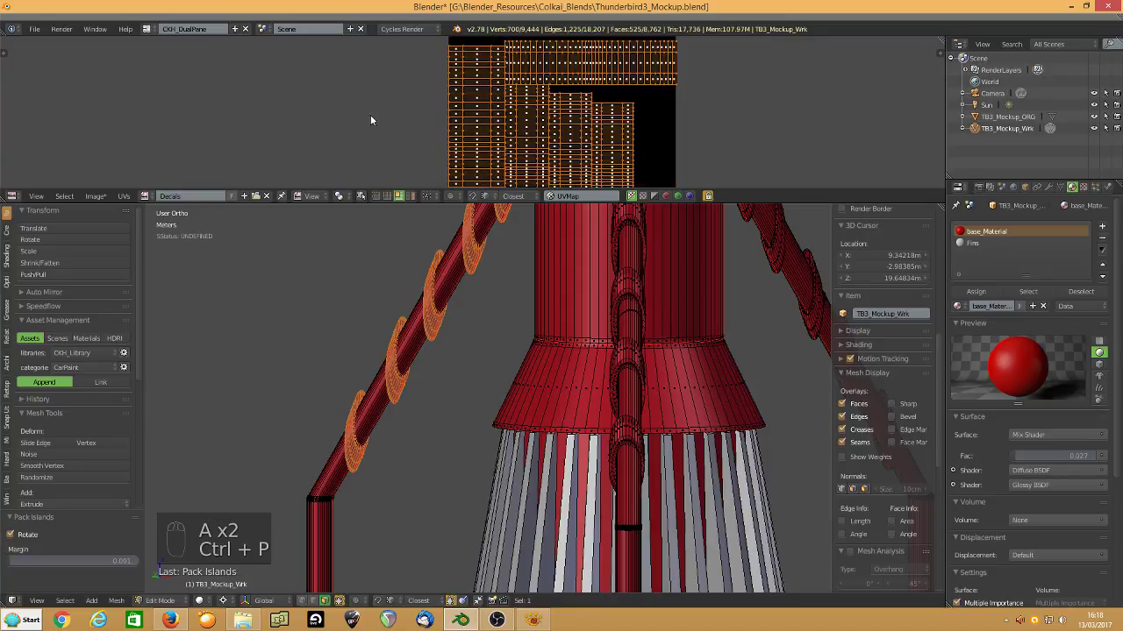
Average the scale of the five ring islands and pack them into the image area again.
{"action": "scroll", "coordinate": [368, 112], "scroll_direction": "down", "scroll_amount": 1}
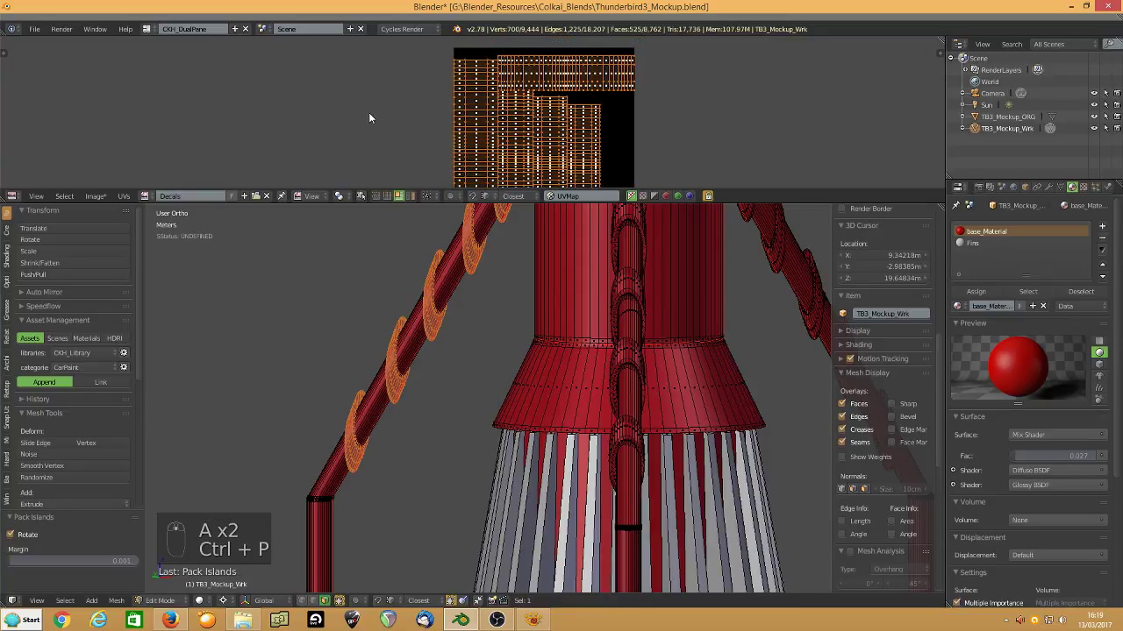
{"action": "left_click", "coordinate": [122, 196]}
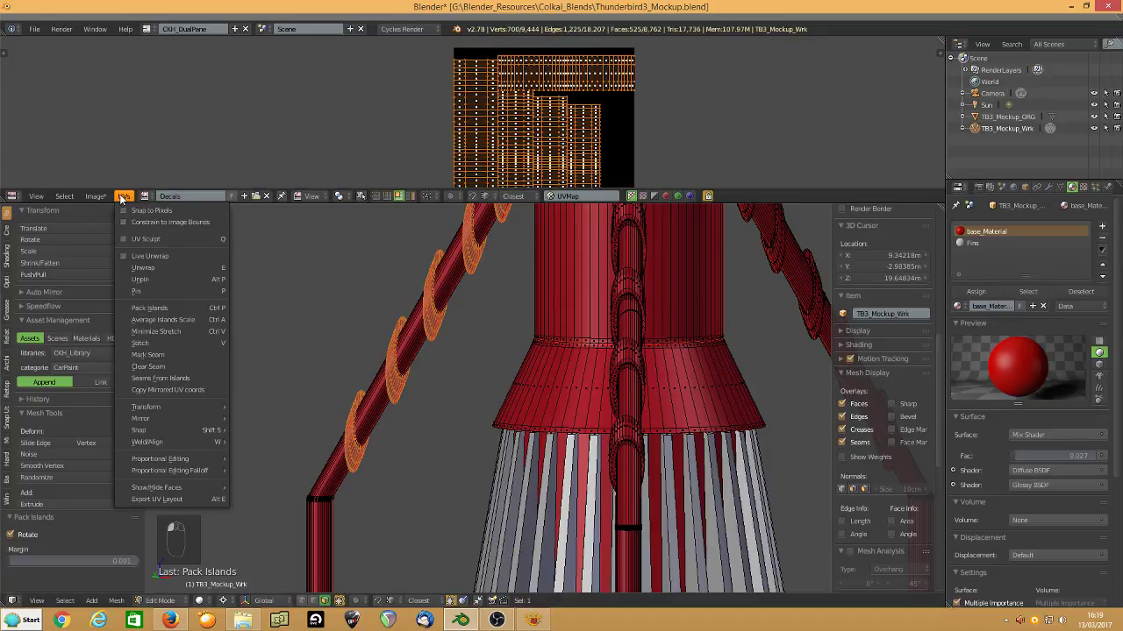
{"action": "left_click", "coordinate": [163, 319]}
{"action": "scroll", "coordinate": [374, 114], "scroll_direction": "down", "scroll_amount": 1}
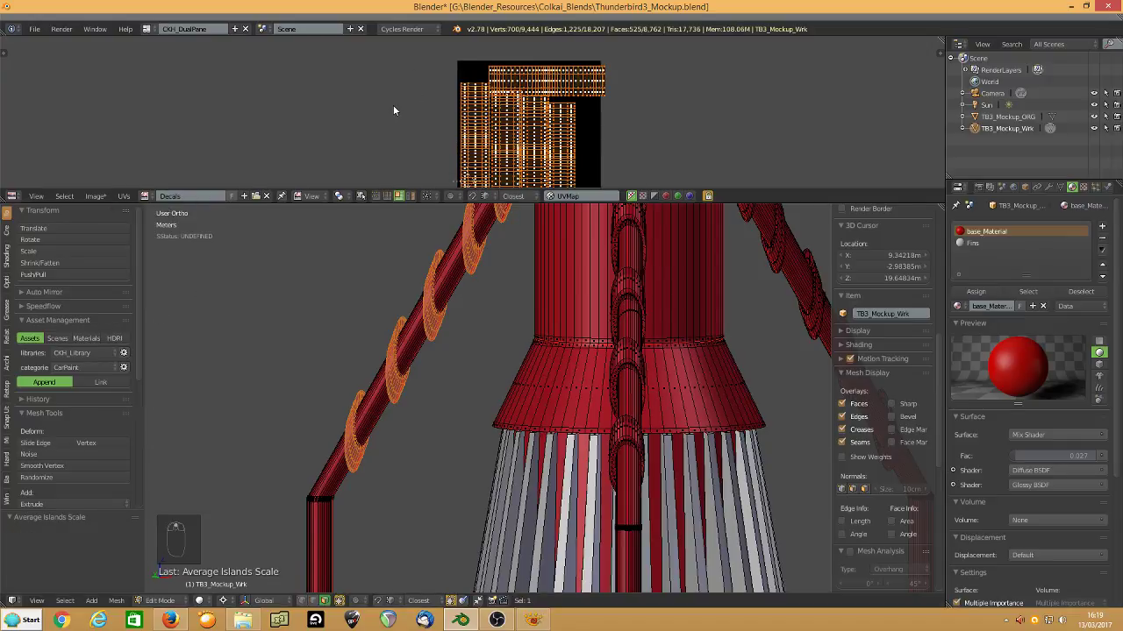
{"action": "key", "text": "ctrl+p"}
{"action": "key", "text": "ctrl+p"}
{"action": "key", "text": "ctrl+p"}
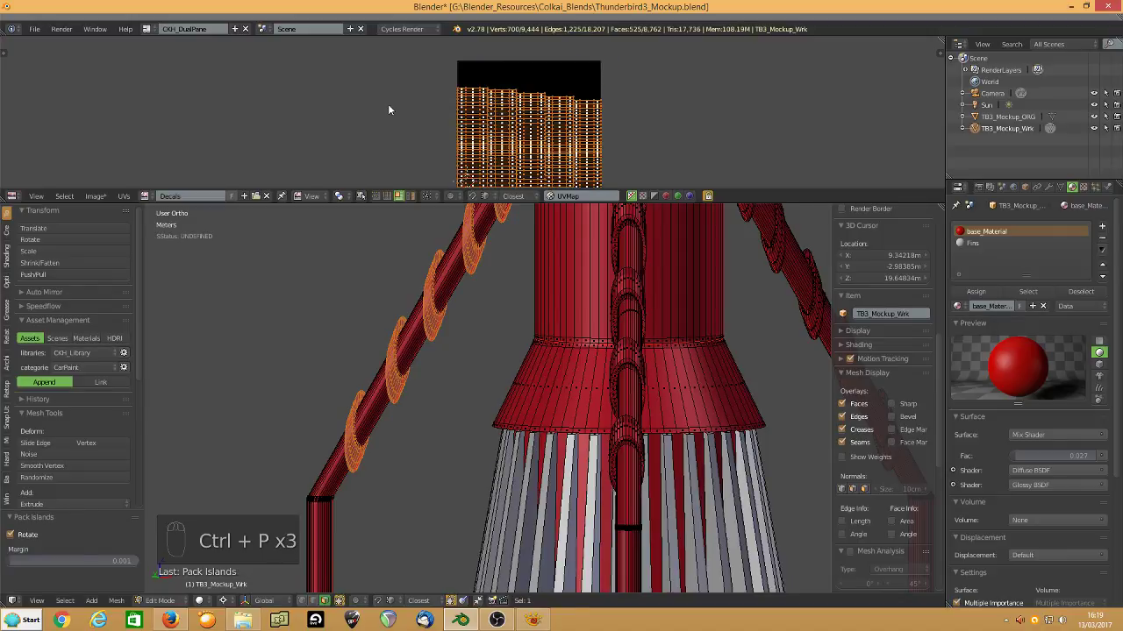
Select the linked faces of all three support struts, without their rings.
{"action": "right_click", "coordinate": [446, 273]}
{"action": "key", "text": "l"}
{"action": "key", "text": "l"}
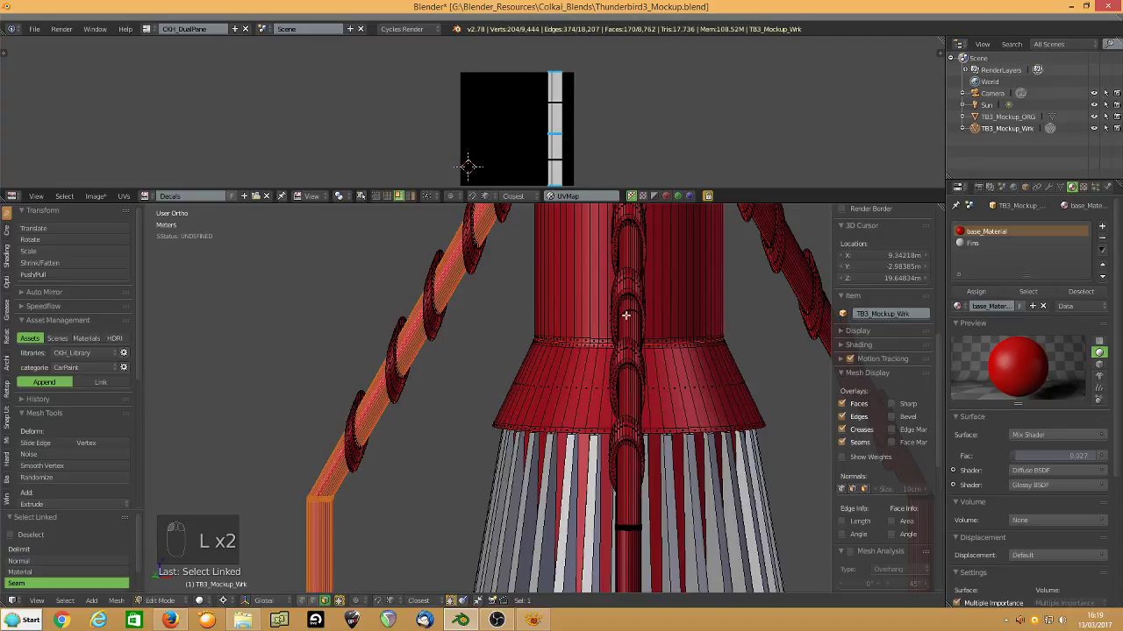
{"action": "key", "text": "l"}
{"action": "key", "text": "l"}
{"action": "key", "text": "l"}
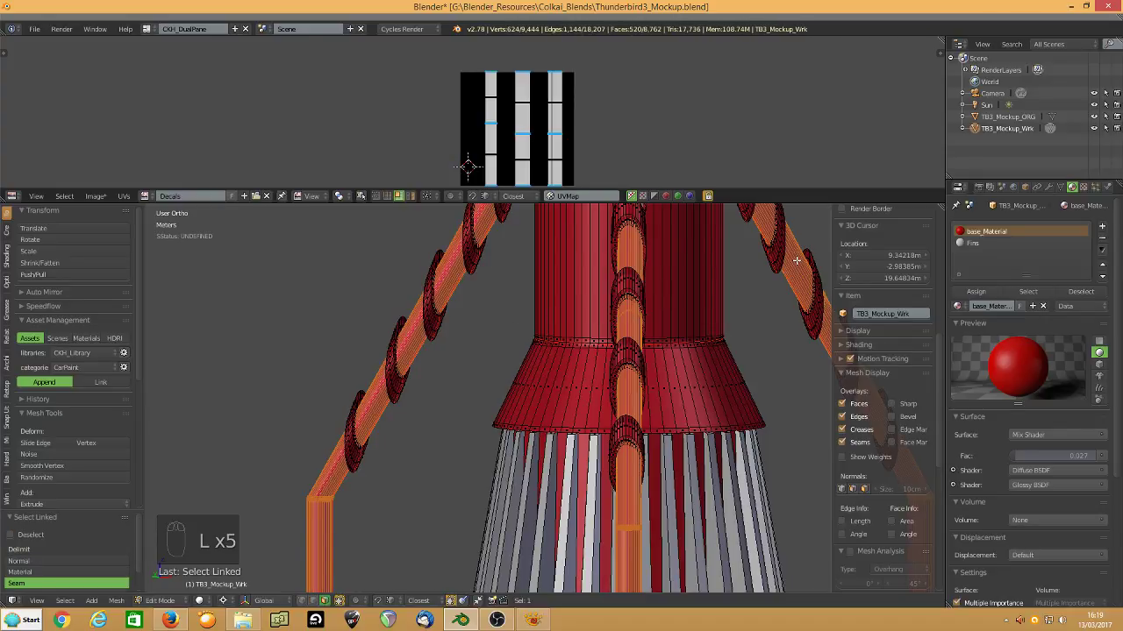
Select all the struts' UVs, average their island scale and pack the islands repeatedly until all three stand upright.
{"action": "key", "text": "a"}
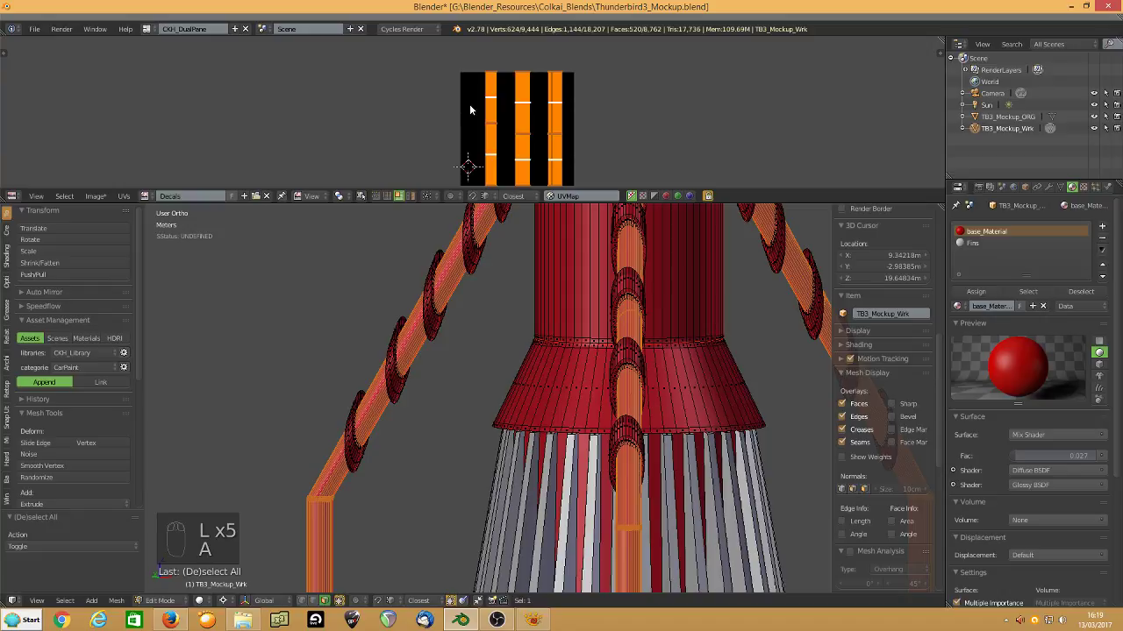
{"action": "left_click", "coordinate": [124, 195]}
{"action": "left_click", "coordinate": [163, 320]}
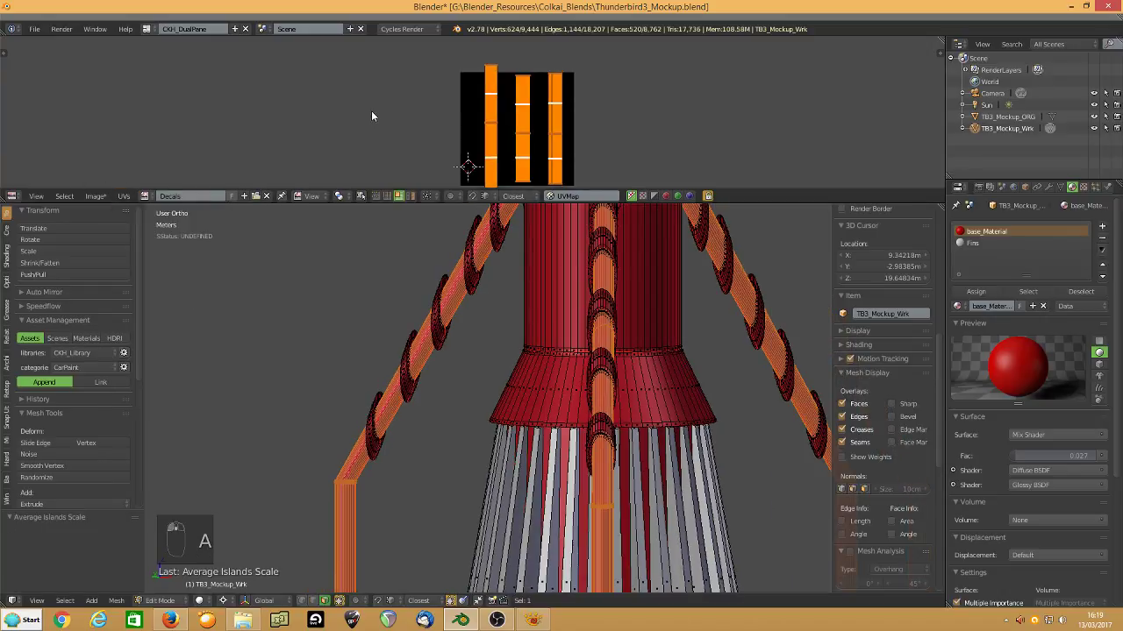
{"action": "key", "text": "ctrl+p"}
{"action": "key", "text": "ctrl+p"}
{"action": "key", "text": "ctrl+p"}
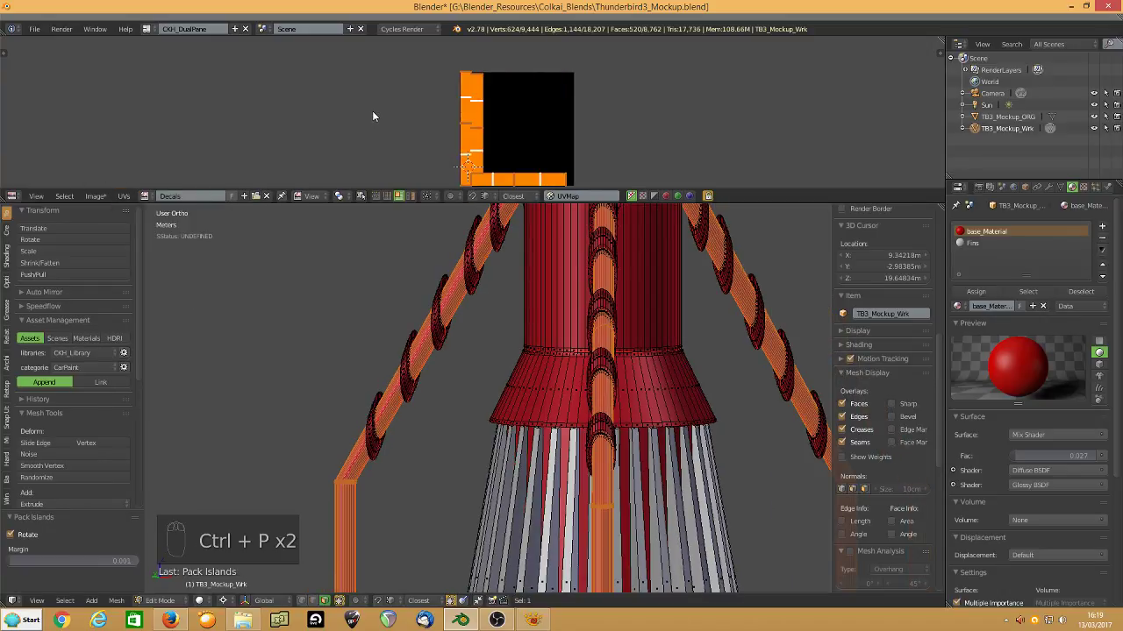
{"action": "key", "text": "ctrl+p"}
{"action": "key", "text": "ctrl+p"}
{"action": "key", "text": "ctrl+p"}
{"action": "key", "text": "ctrl+p"}
{"action": "key", "text": "ctrl+p"}
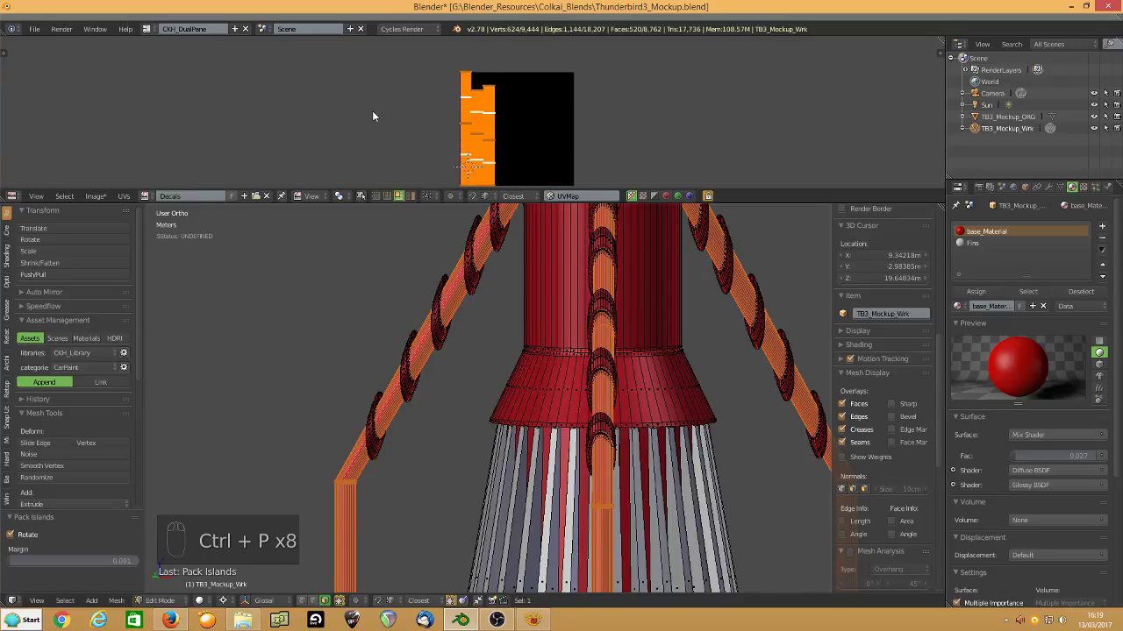
Move the rightmost strut island about 43 cm along X, away from the other two.
{"action": "key", "text": "l"}
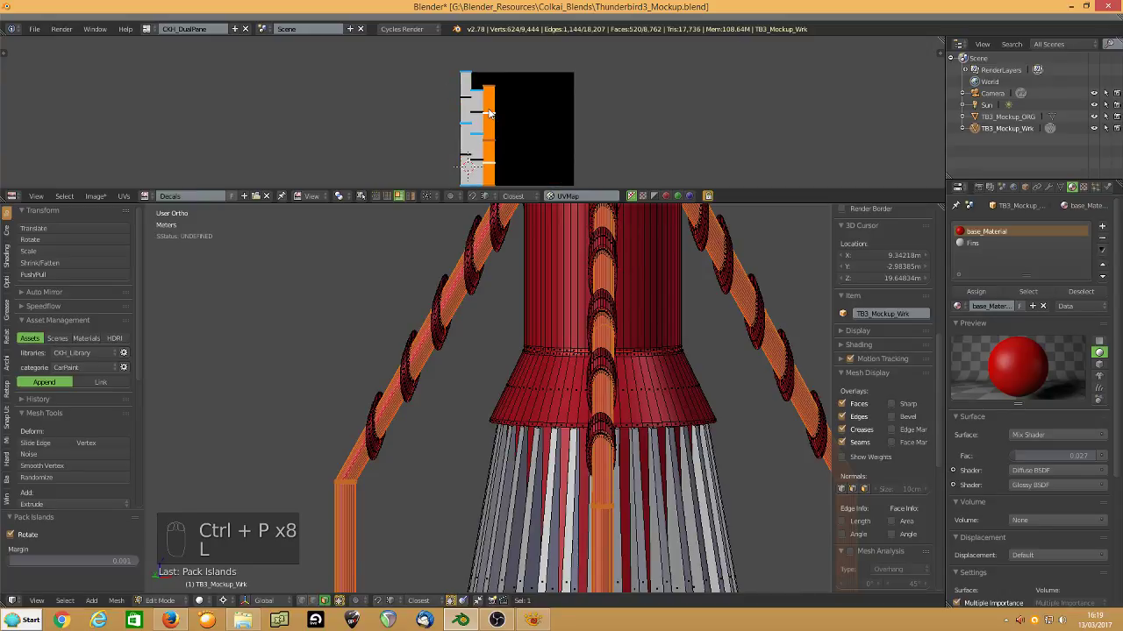
{"action": "key", "text": "g"}
{"action": "left_click", "coordinate": [538, 110]}
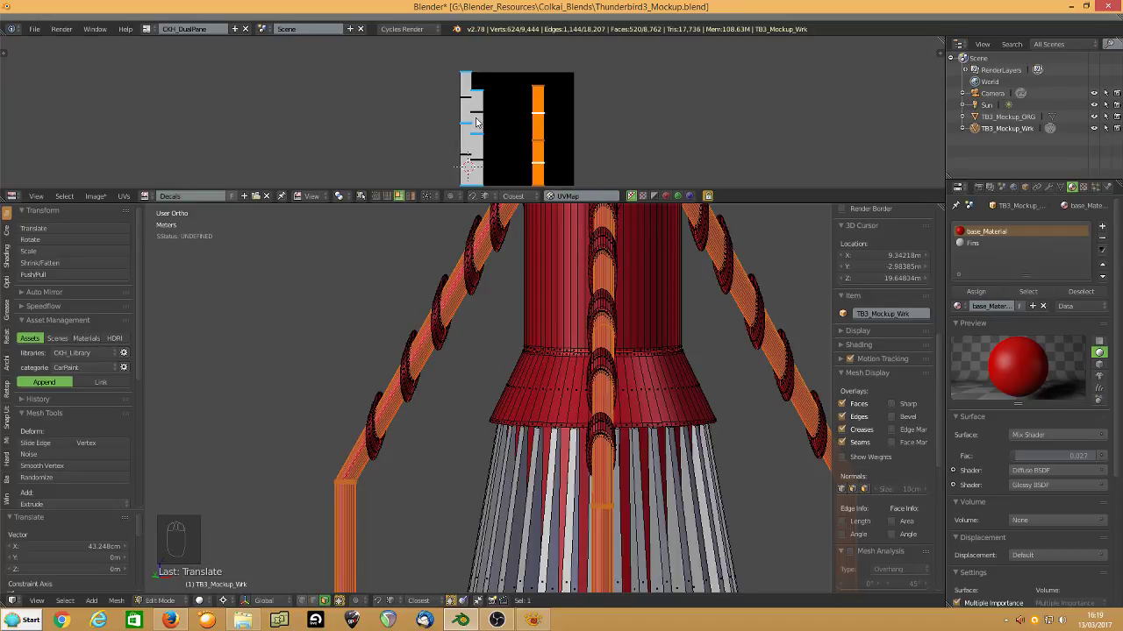
Repack the middle strut island on its own to the image's full height and move it about 26 cm along X.
{"action": "key", "text": "l"}
{"action": "key", "text": "g"}
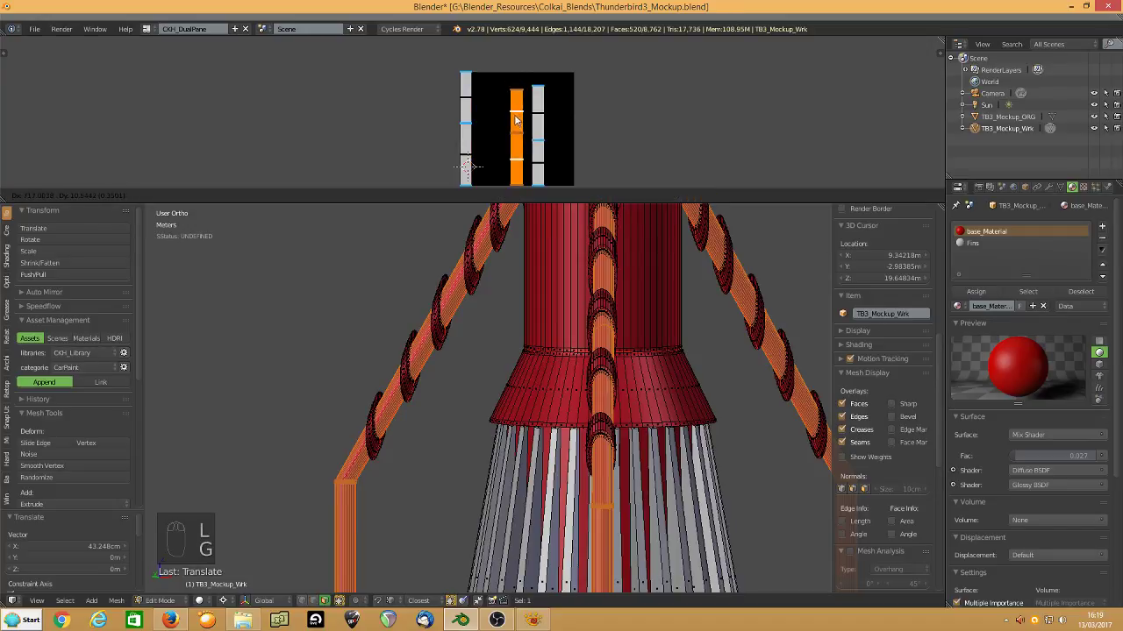
{"action": "left_click", "coordinate": [517, 117]}
{"action": "key", "text": "s"}
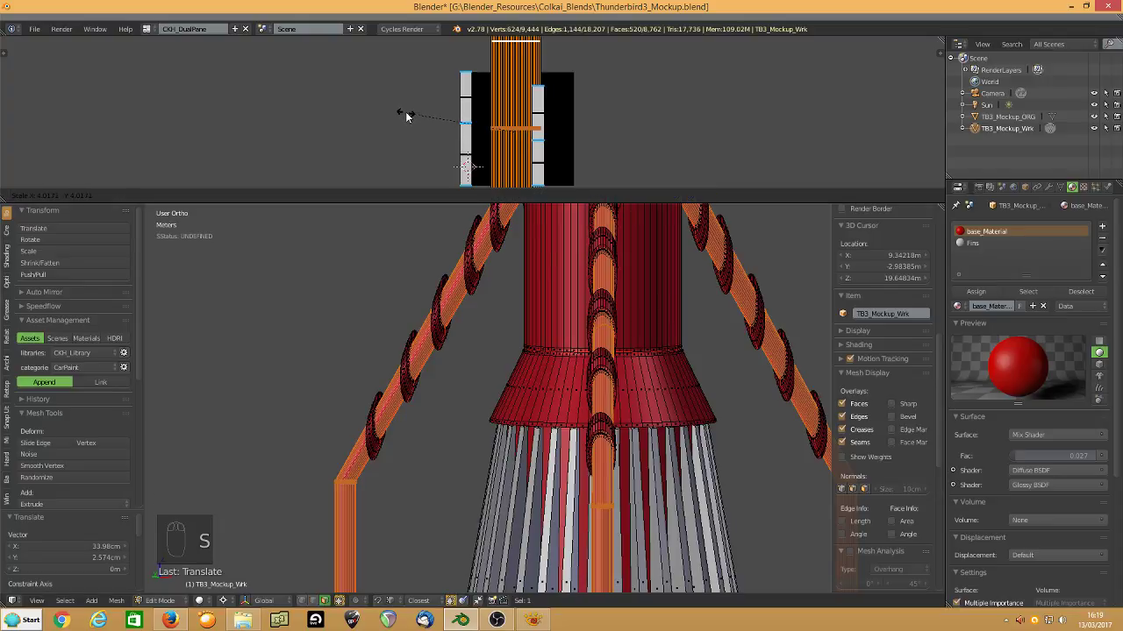
{"action": "right_click", "coordinate": [406, 114]}
{"action": "key", "text": "ctrl+p"}
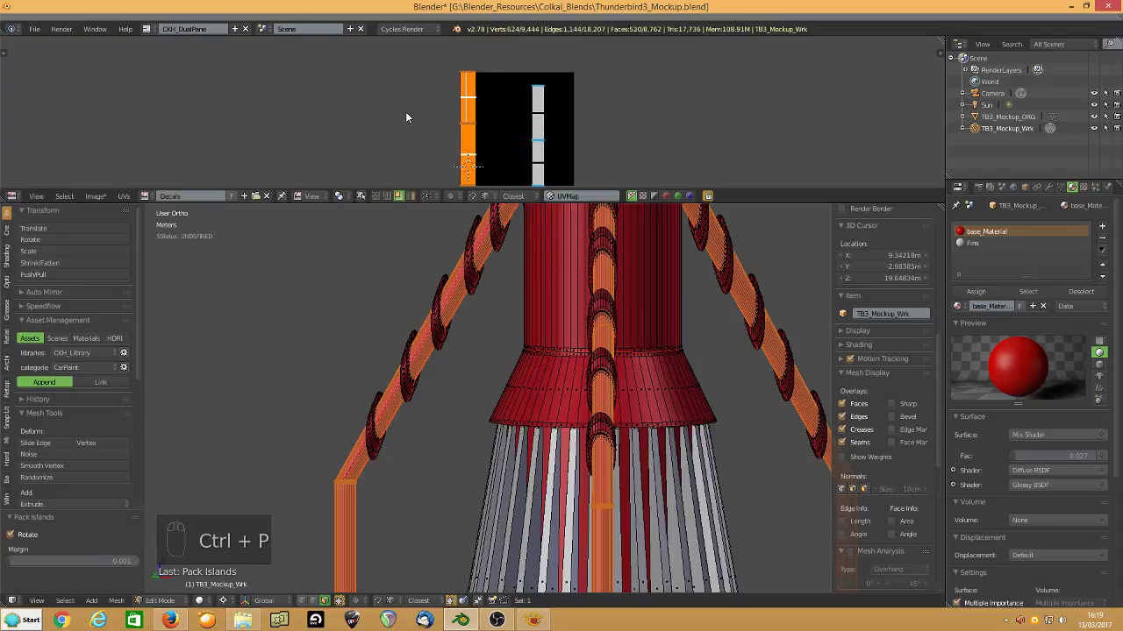
{"action": "key", "text": "g"}
{"action": "left_click", "coordinate": [436, 113]}
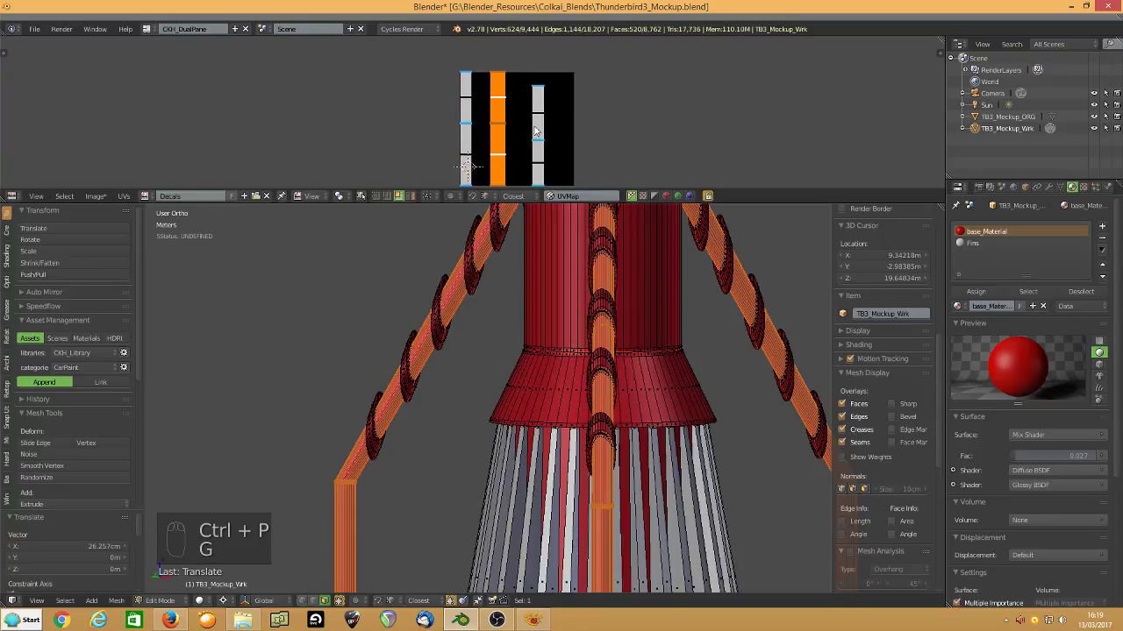
Repack the rightmost strut island on its own and rotate it 90 degrees.
{"action": "key", "text": "l"}
{"action": "key", "text": "ctrl+p"}
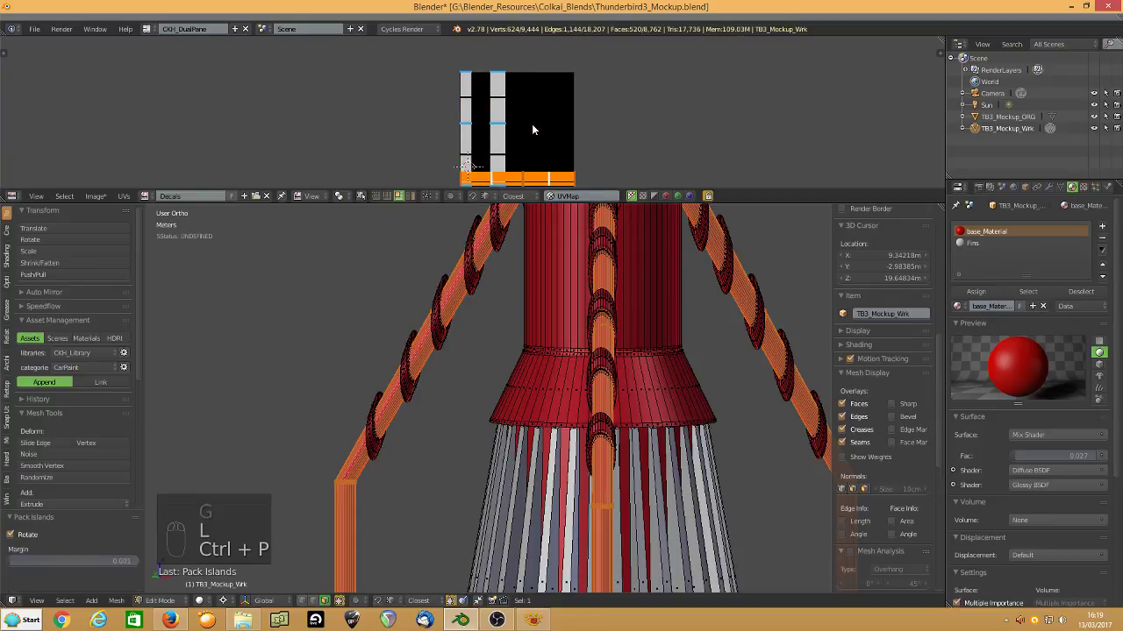
{"action": "key", "text": "ctrl+p"}
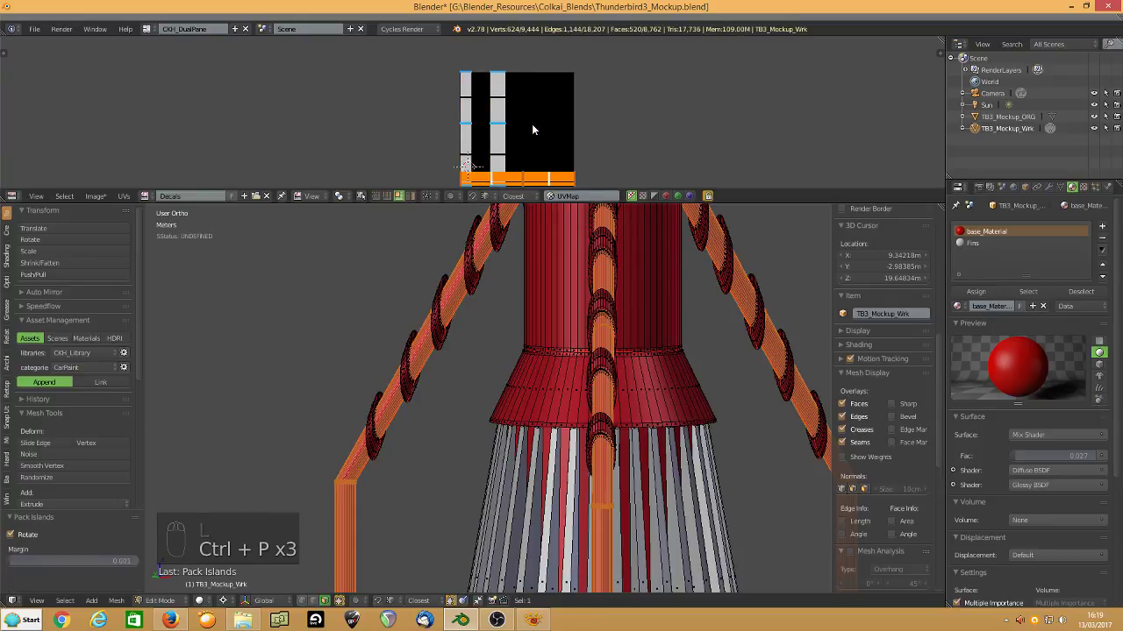
{"action": "type", "text": "r90"}
{"action": "key", "text": "Return"}
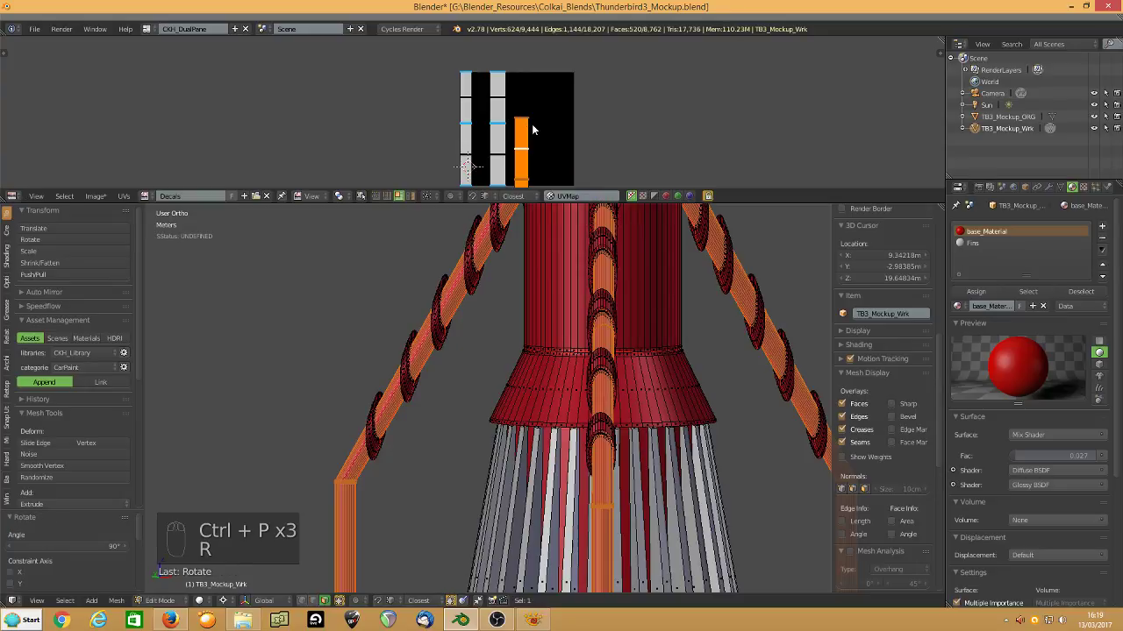
Move the rightmost strut island about 12 cm along X and 39 cm along Y to fit the image height.
{"action": "key", "text": "g"}
{"action": "left_click", "coordinate": [546, 96]}
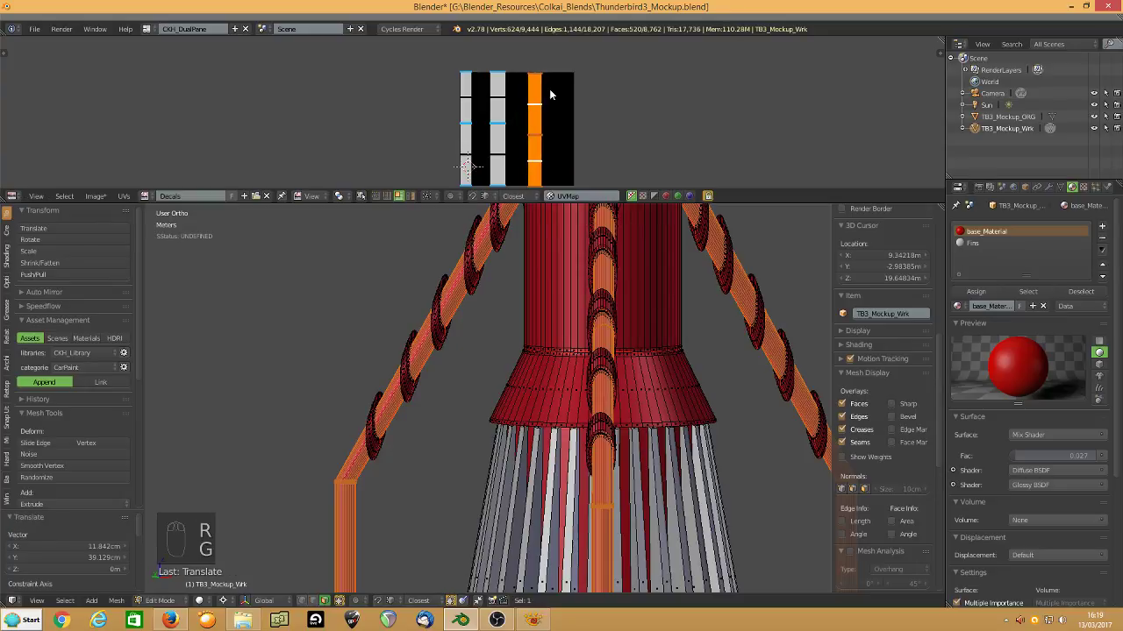
{"action": "scroll", "coordinate": [478, 116], "scroll_direction": "down", "scroll_amount": 1}
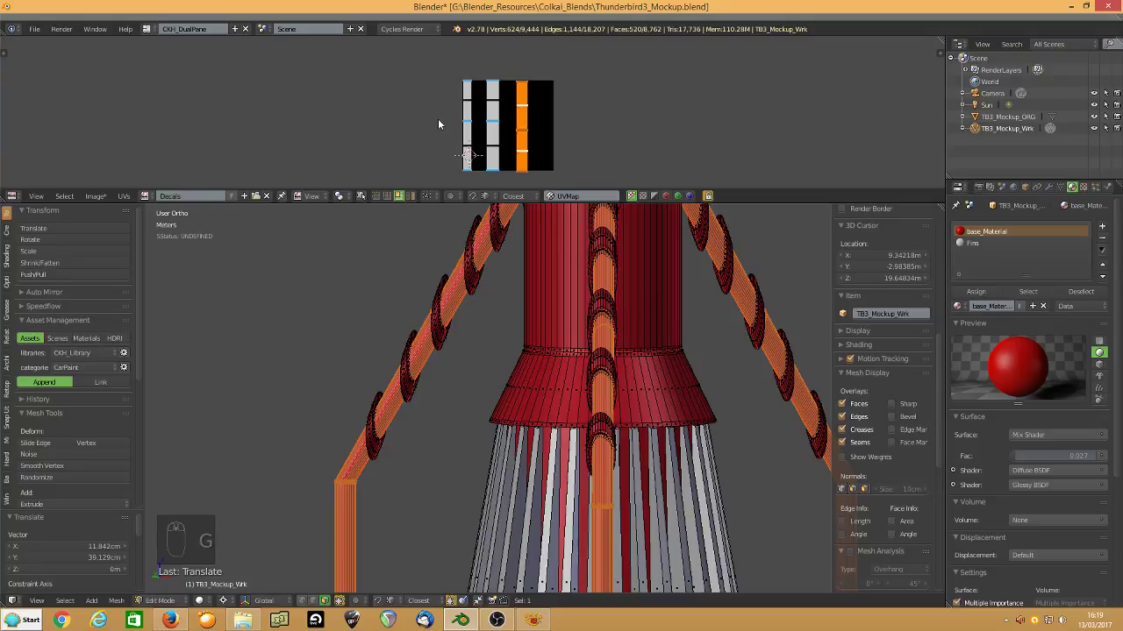
Average the scale of all three strut UV islands and pack them into the image area.
{"action": "key", "text": "a"}
{"action": "key", "text": "a"}
{"action": "key", "text": "a"}
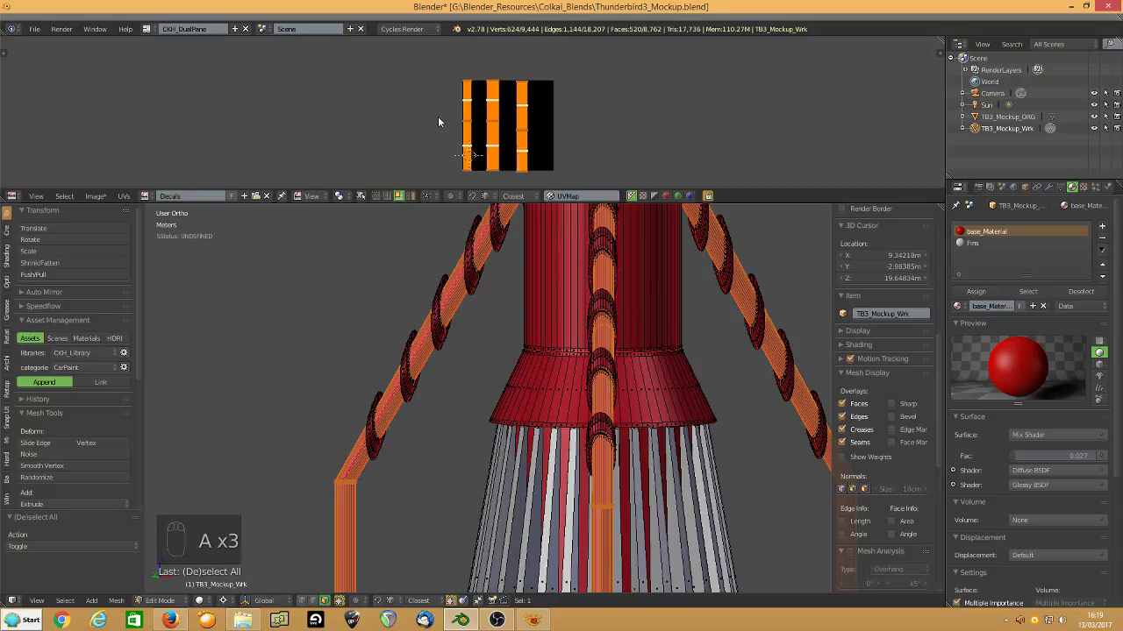
{"action": "key", "text": "ctrl+a"}
{"action": "key", "text": "ctrl+a"}
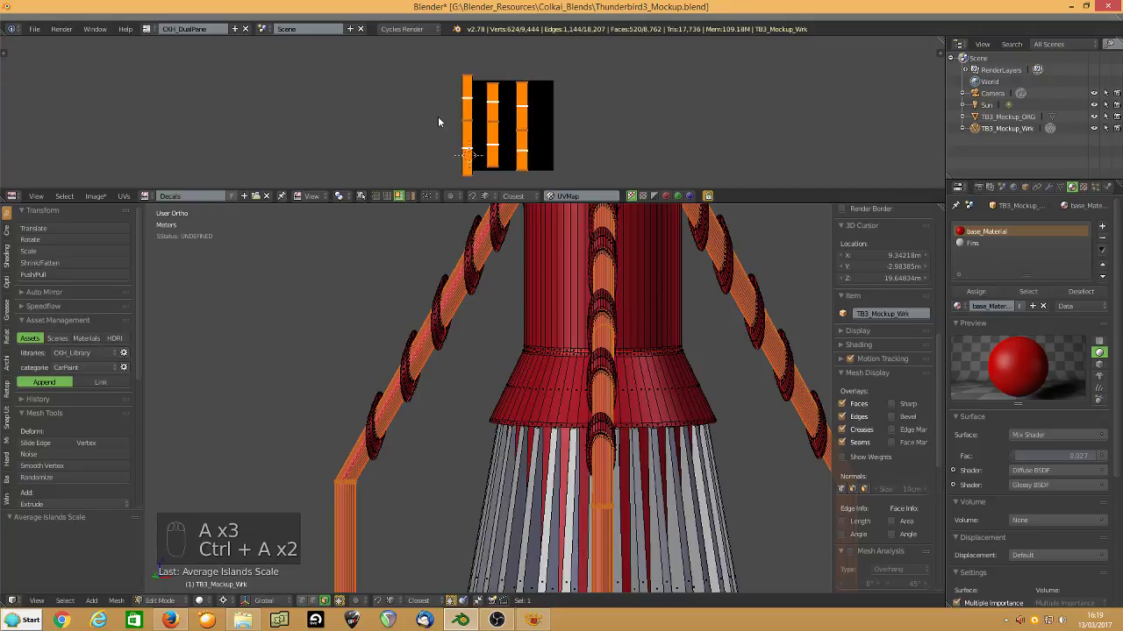
{"action": "key", "text": "ctrl+p"}
{"action": "key", "text": "ctrl+p"}
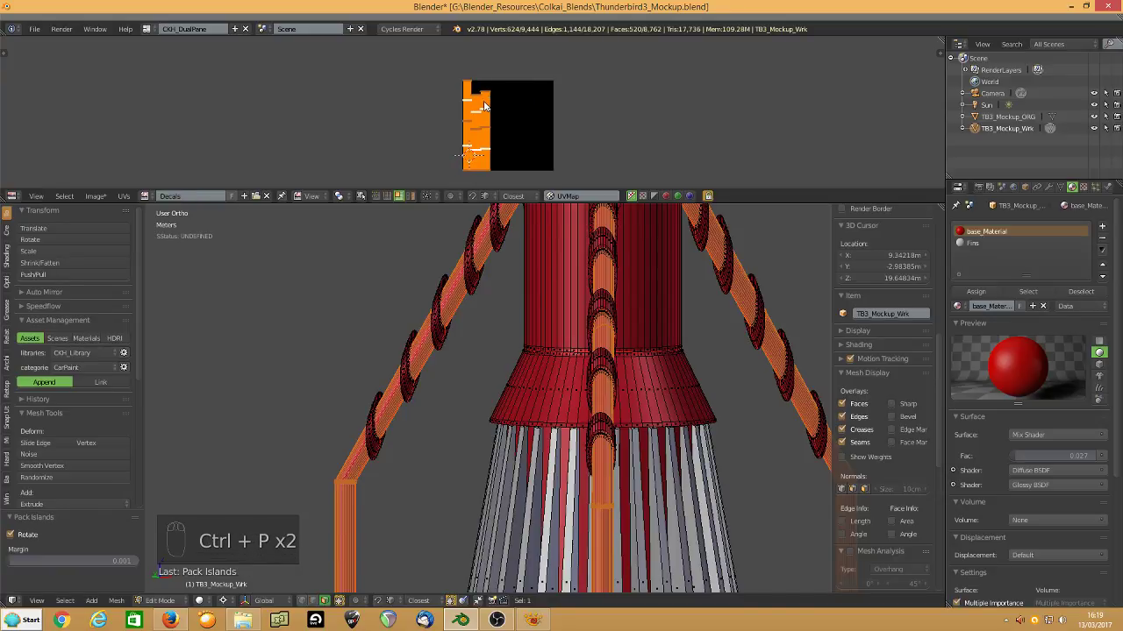
Move the rightmost packed strut island about 38 cm along X, away from the other two.
{"action": "key", "text": "l"}
{"action": "scroll", "coordinate": [484, 107], "scroll_direction": "up", "scroll_amount": 3}
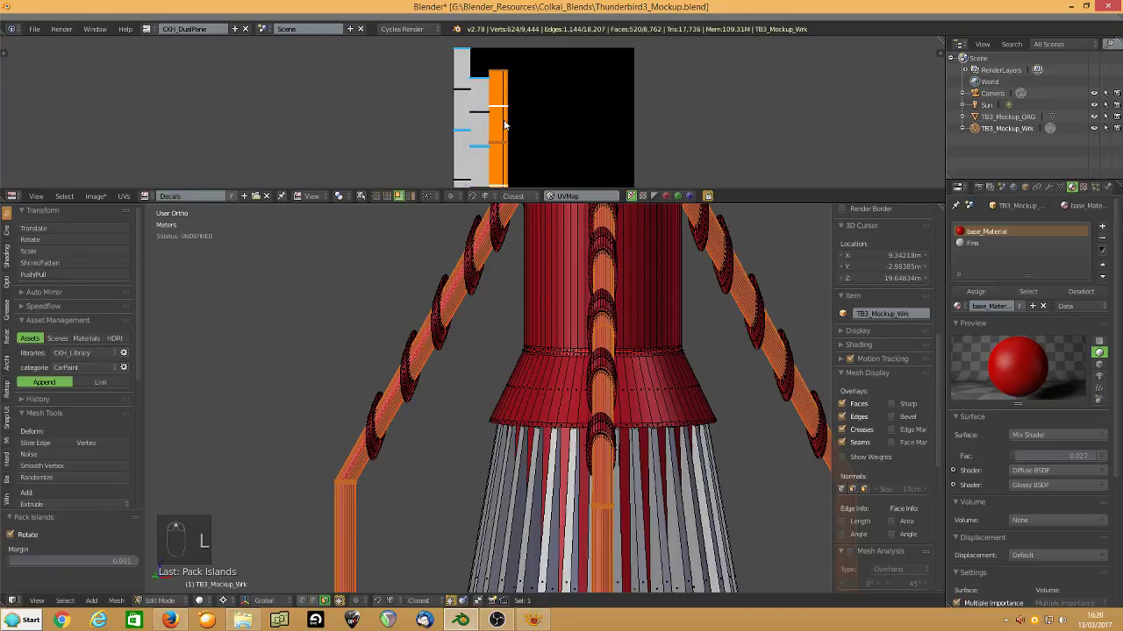
{"action": "key", "text": "g"}
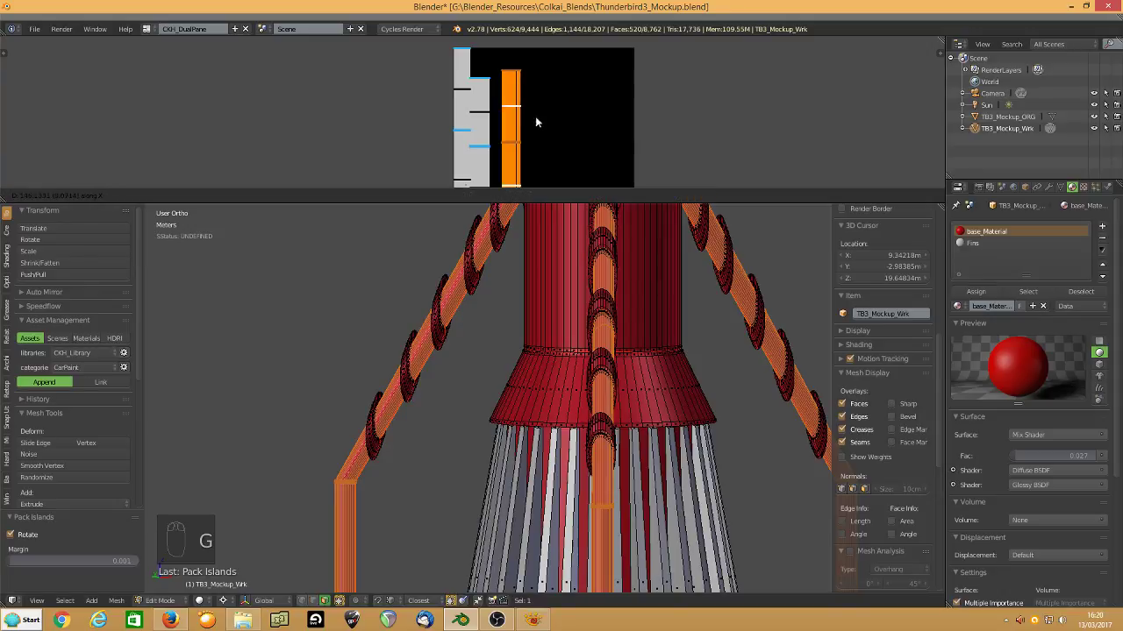
{"action": "left_click", "coordinate": [575, 114]}
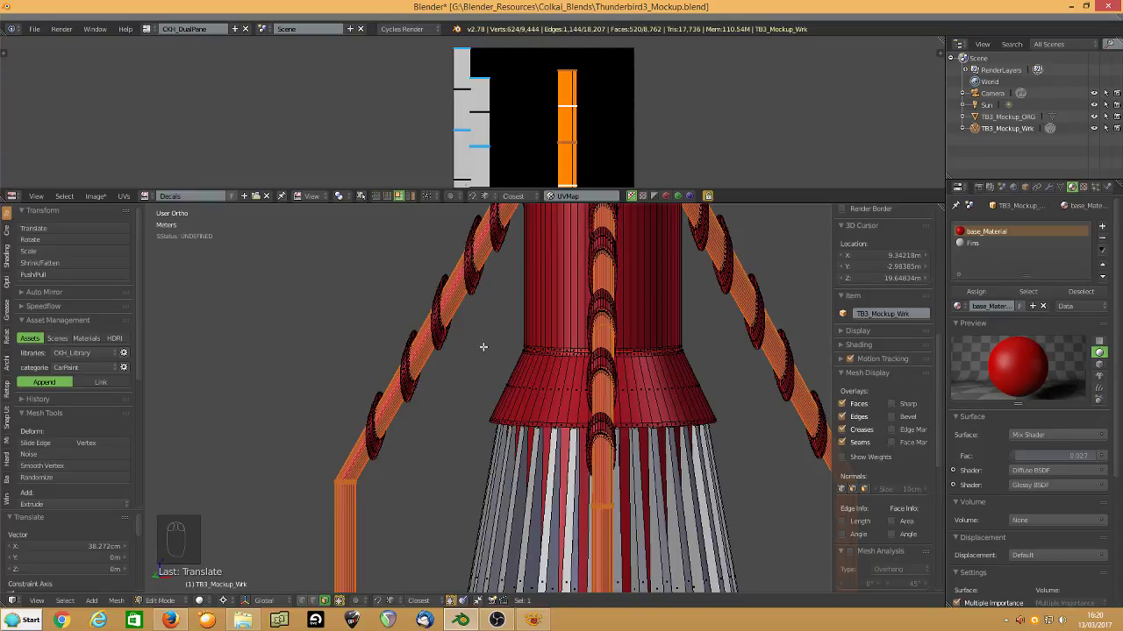
Clear the strut selection and select the fins' linked faces to check their UV islands.
{"action": "key", "text": "a"}
{"action": "right_click", "coordinate": [551, 458]}
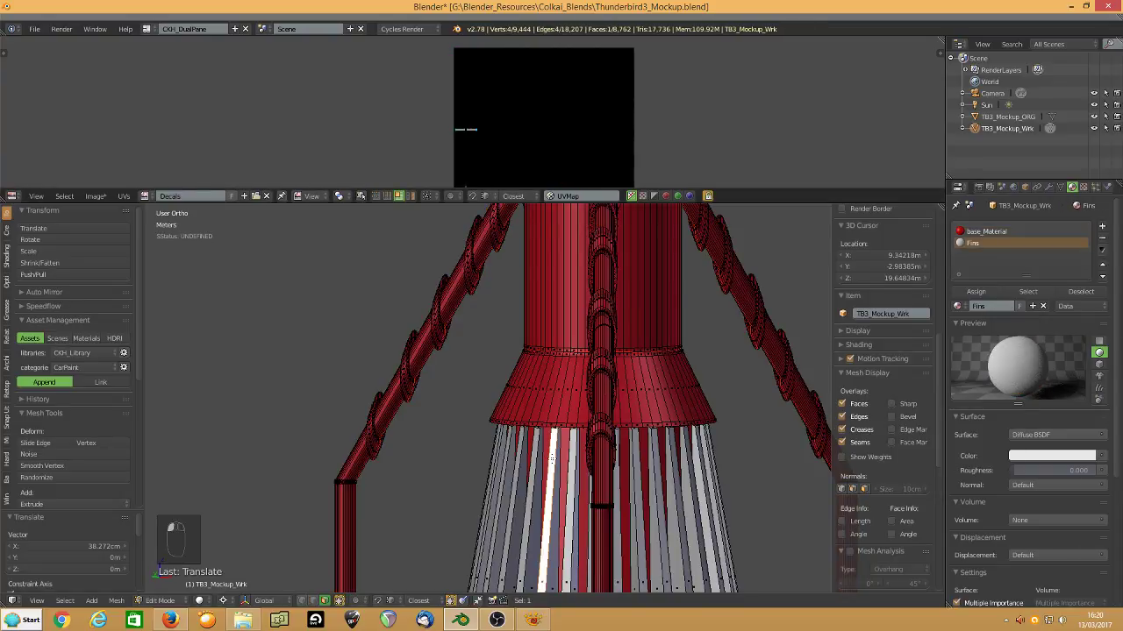
{"action": "key", "text": "l"}
{"action": "scroll", "coordinate": [544, 395], "scroll_direction": "down", "scroll_amount": 6}
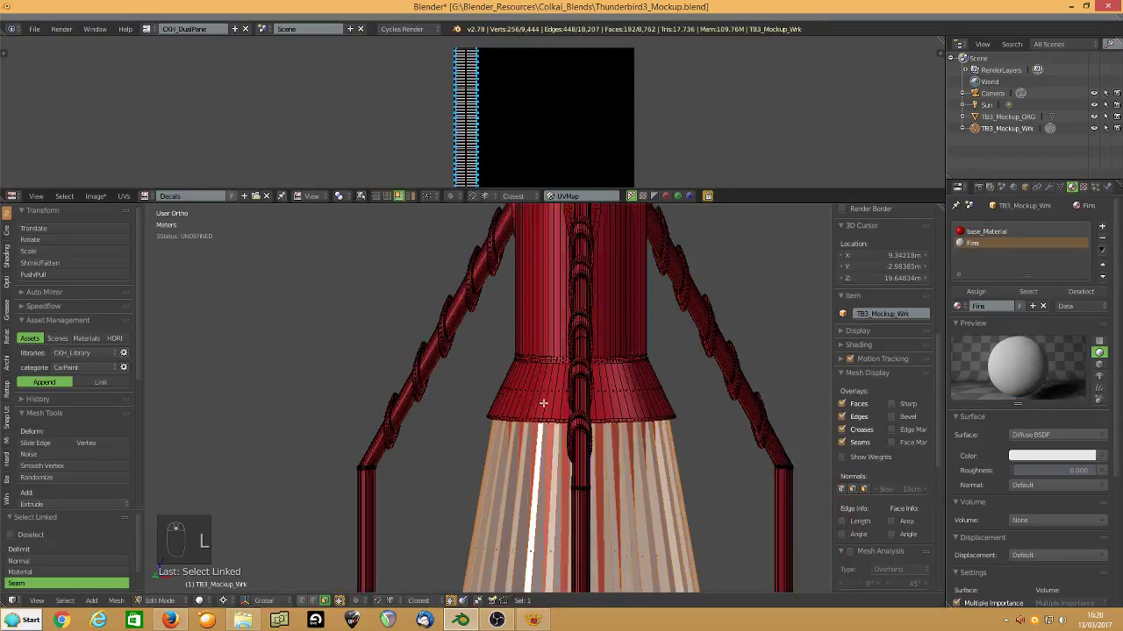
Return to Object Mode and switch the image editor area to the Node Editor.
{"action": "key", "text": "Tab"}
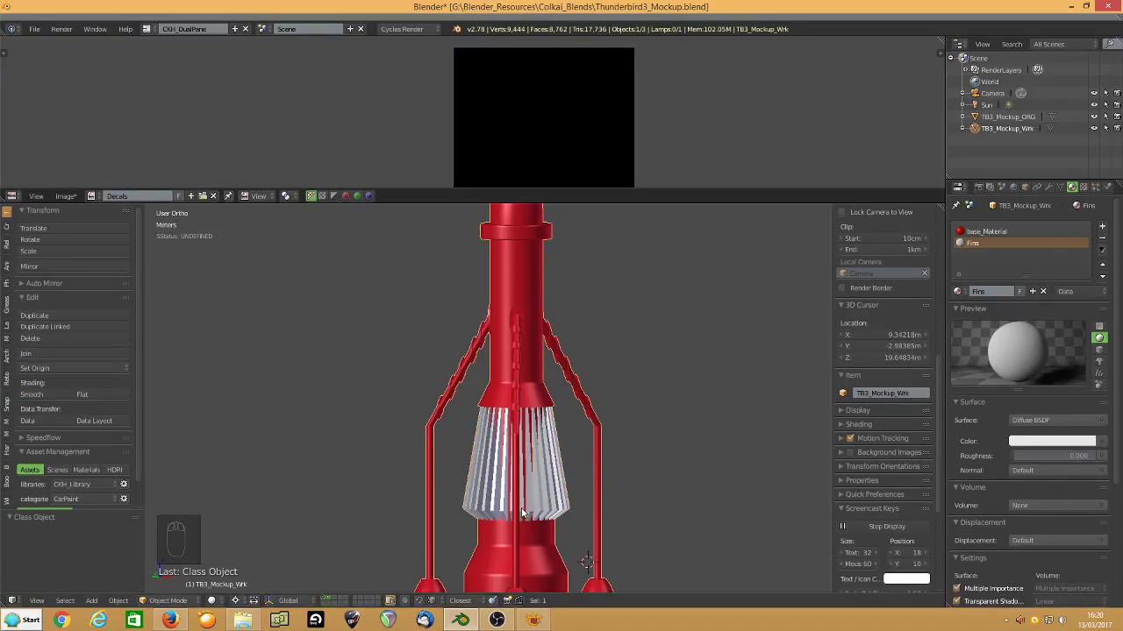
{"action": "scroll", "coordinate": [483, 455], "scroll_direction": "down", "scroll_amount": 5, "text": "shift"}
{"action": "scroll", "coordinate": [496, 456], "scroll_direction": "down", "scroll_amount": 3, "text": "shift"}
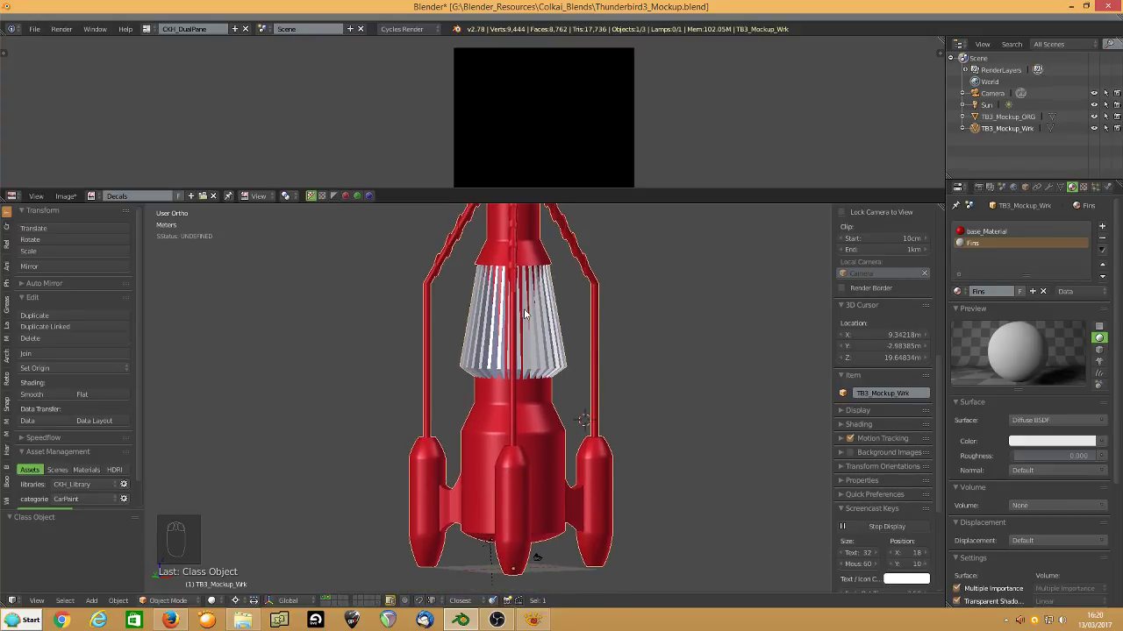
{"action": "key", "text": "shift+F3"}
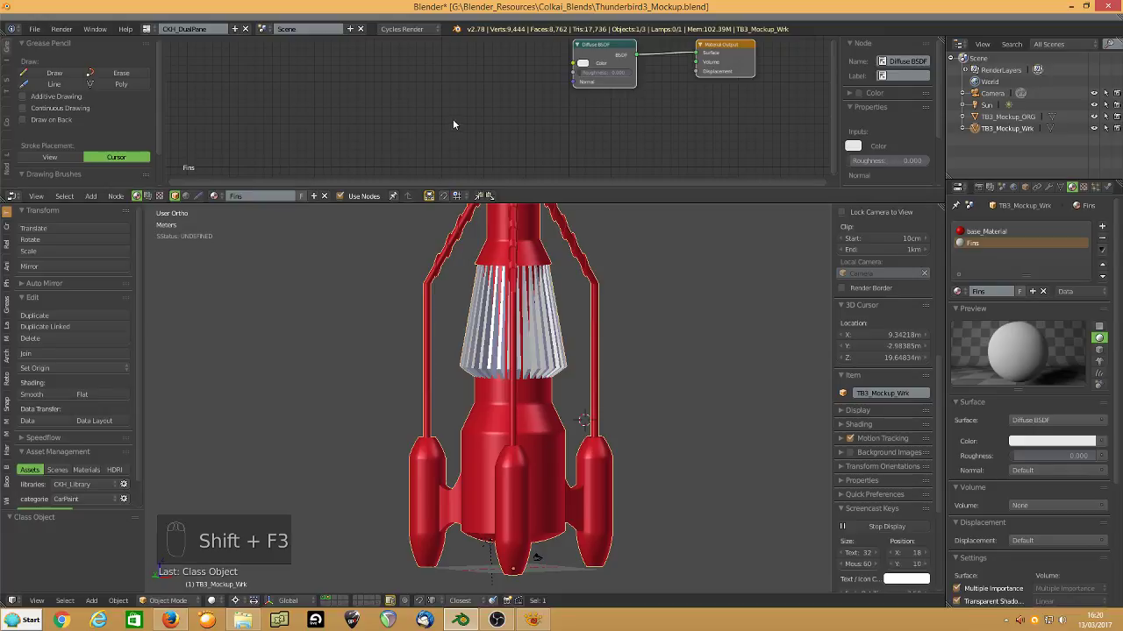
Make base_Material the active material and copy it.
{"action": "left_click", "coordinate": [998, 233]}
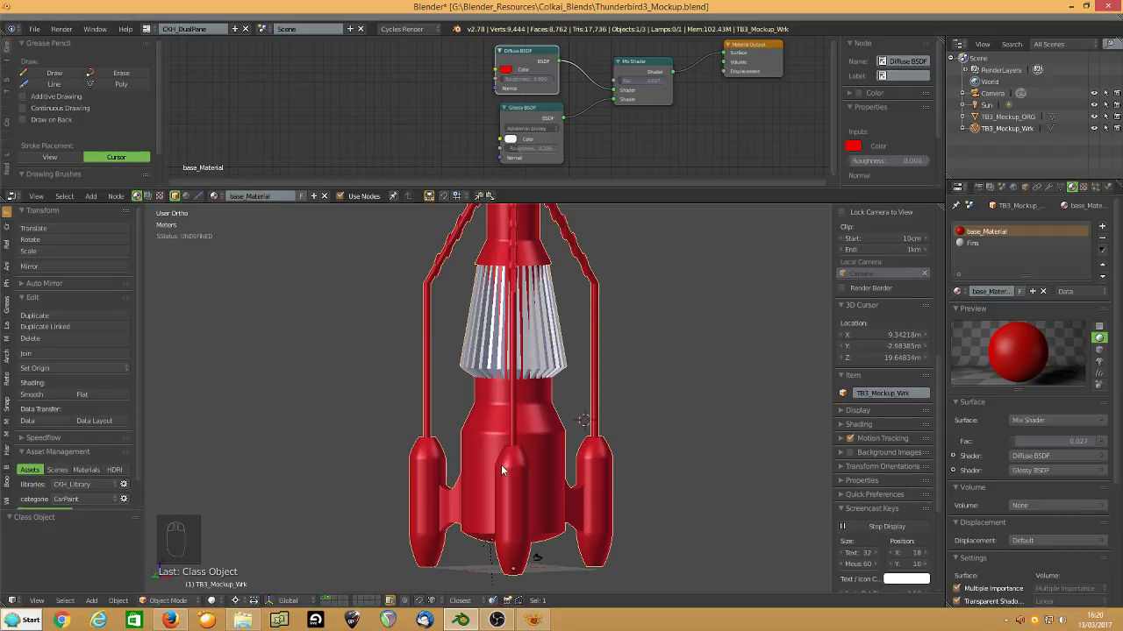
{"action": "right_click", "coordinate": [992, 235]}
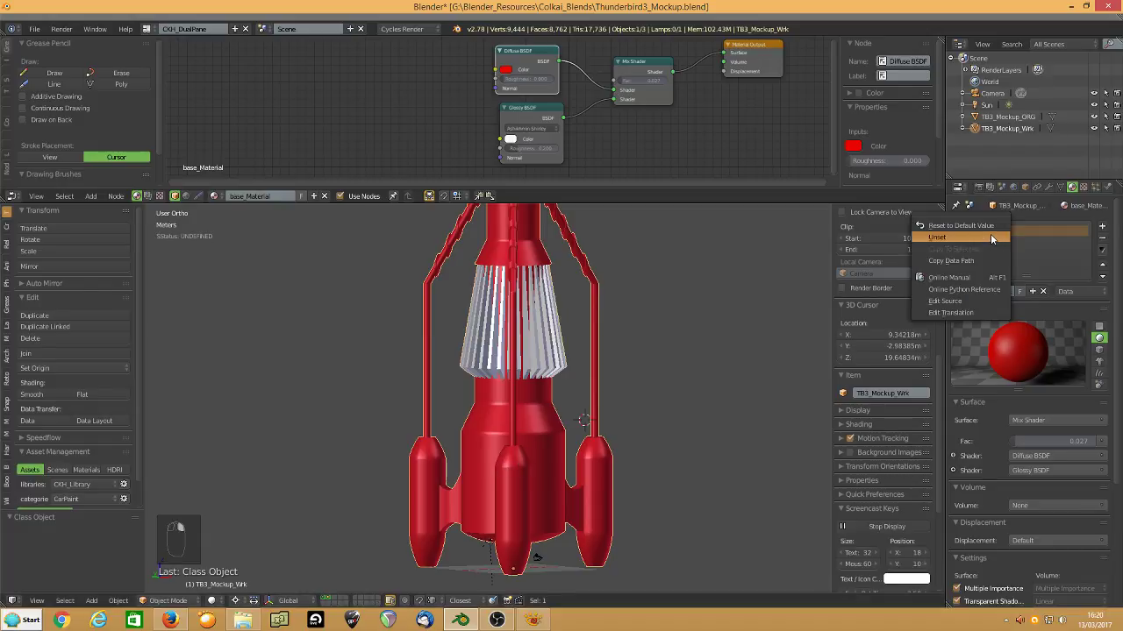
{"action": "left_click", "coordinate": [1064, 253]}
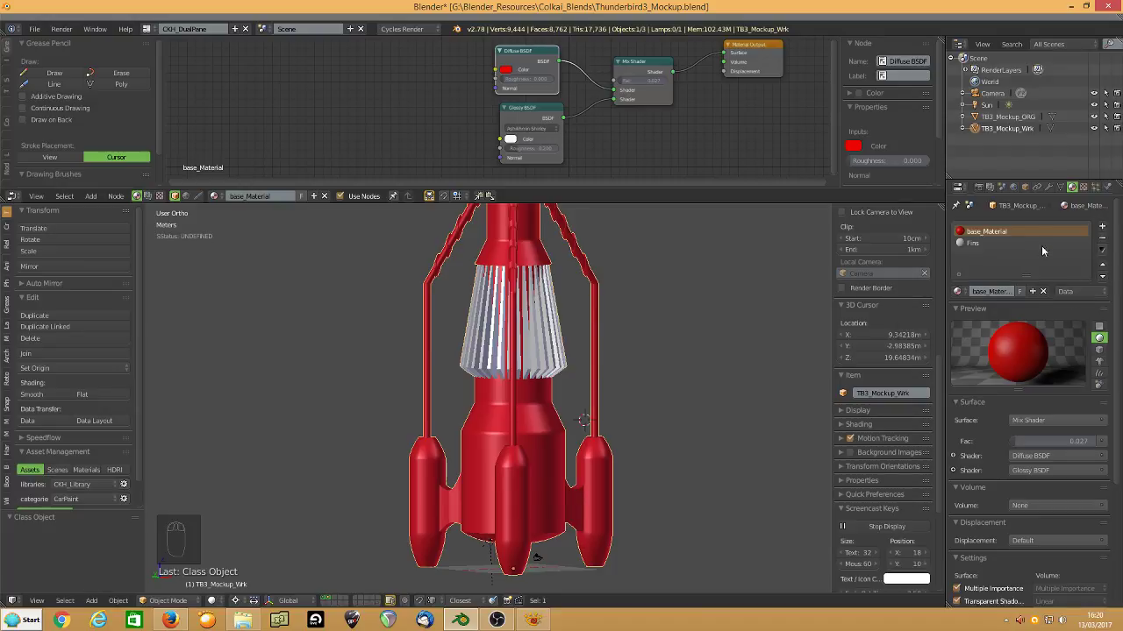
{"action": "left_click", "coordinate": [1103, 251]}
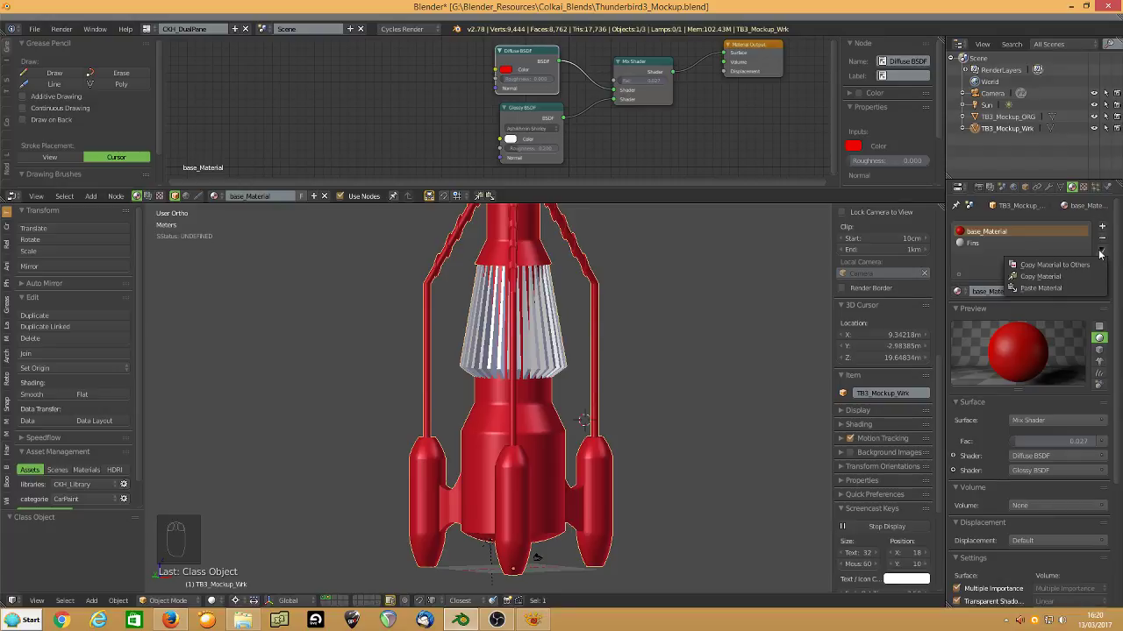
{"action": "left_click", "coordinate": [1042, 278]}
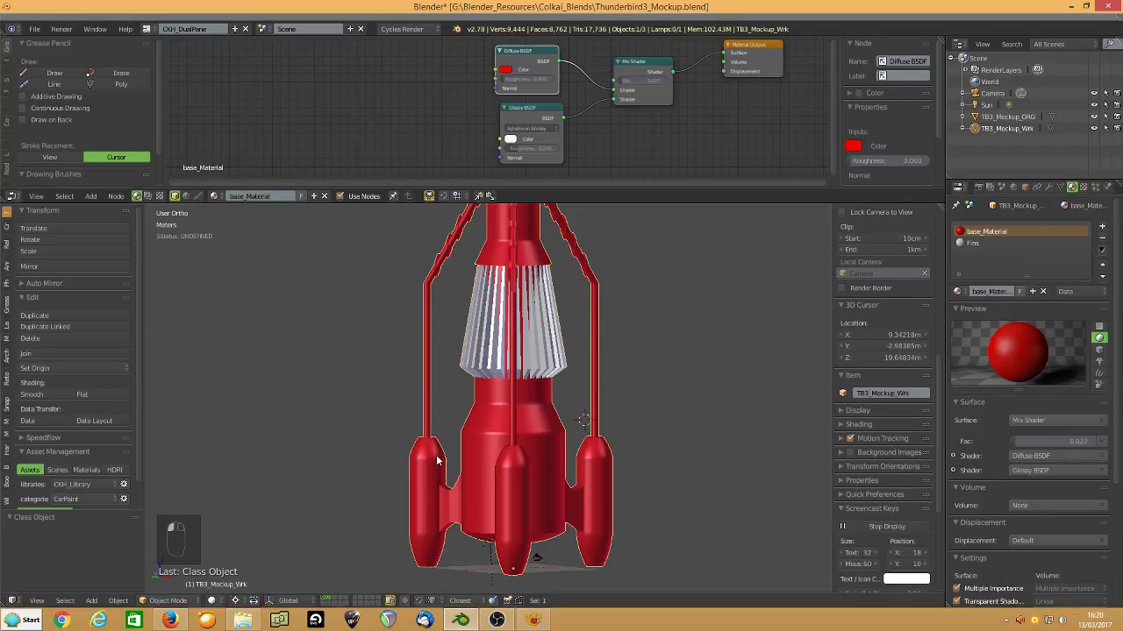
Enter Edit Mode and add the linked cylindrical faces of the three visible leg pods to the selection.
{"action": "key", "text": "Tab"}
{"action": "scroll", "coordinate": [410, 507], "scroll_direction": "up", "scroll_amount": 2}
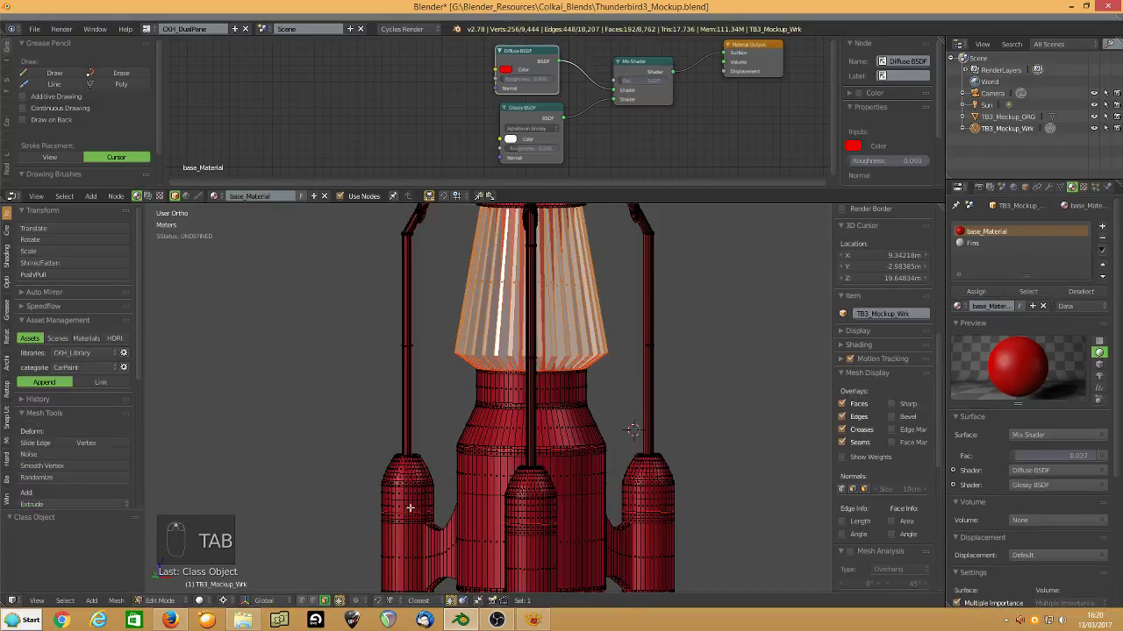
{"action": "key", "text": "l"}
{"action": "key", "text": "l"}
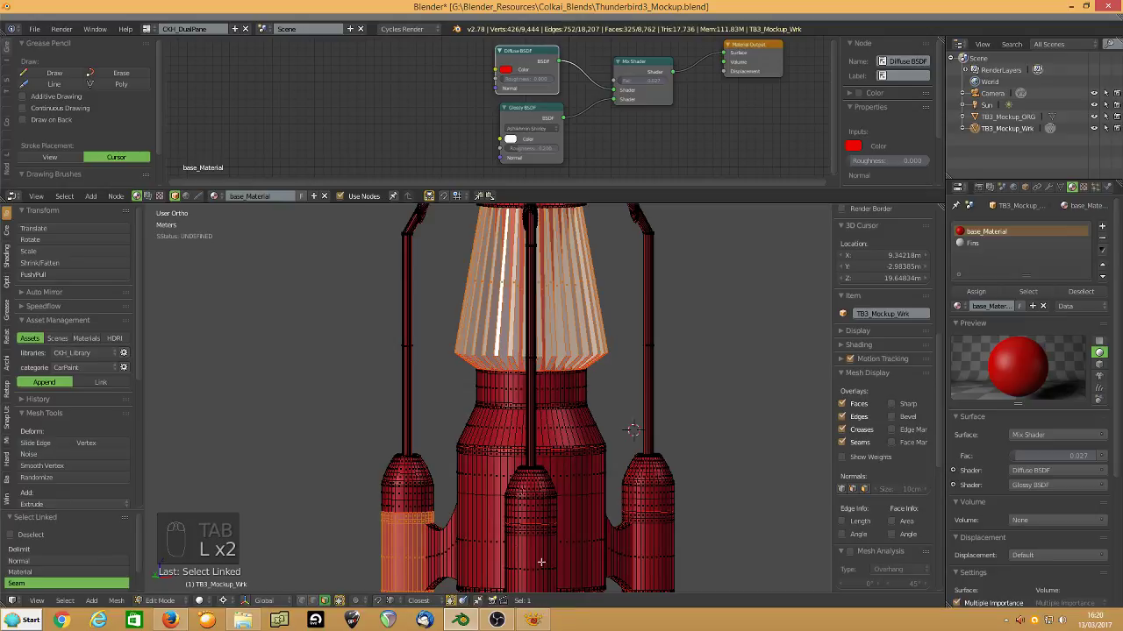
{"action": "key", "text": "l"}
{"action": "key", "text": "l"}
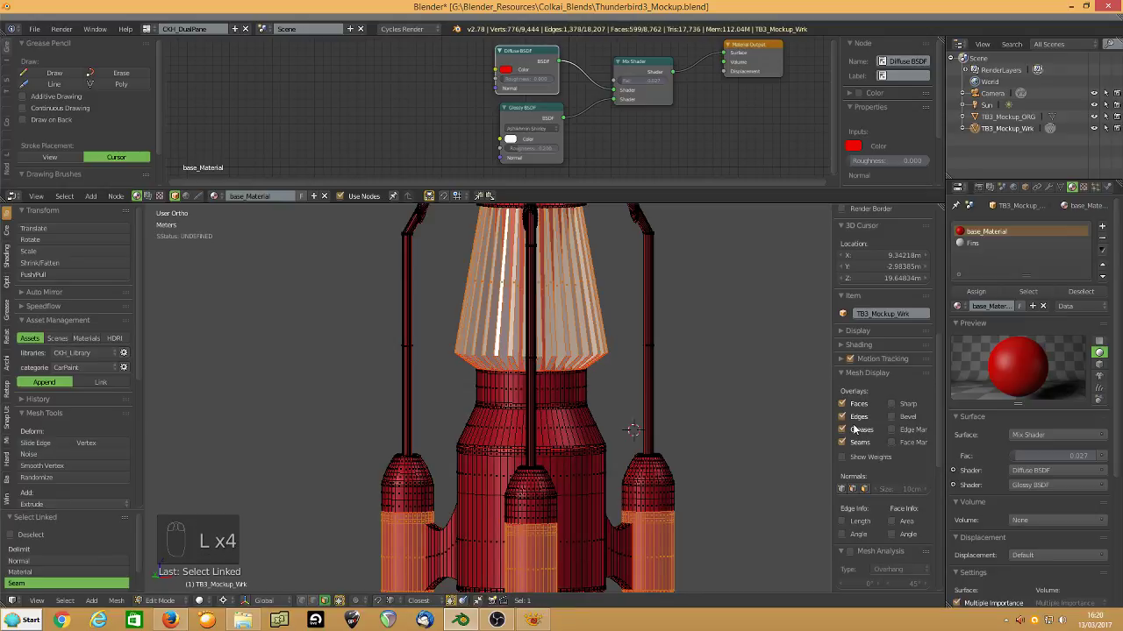
Create a new material named LegsDecals in an added slot and assign it to the selected faces.
{"action": "left_click", "coordinate": [1102, 231]}
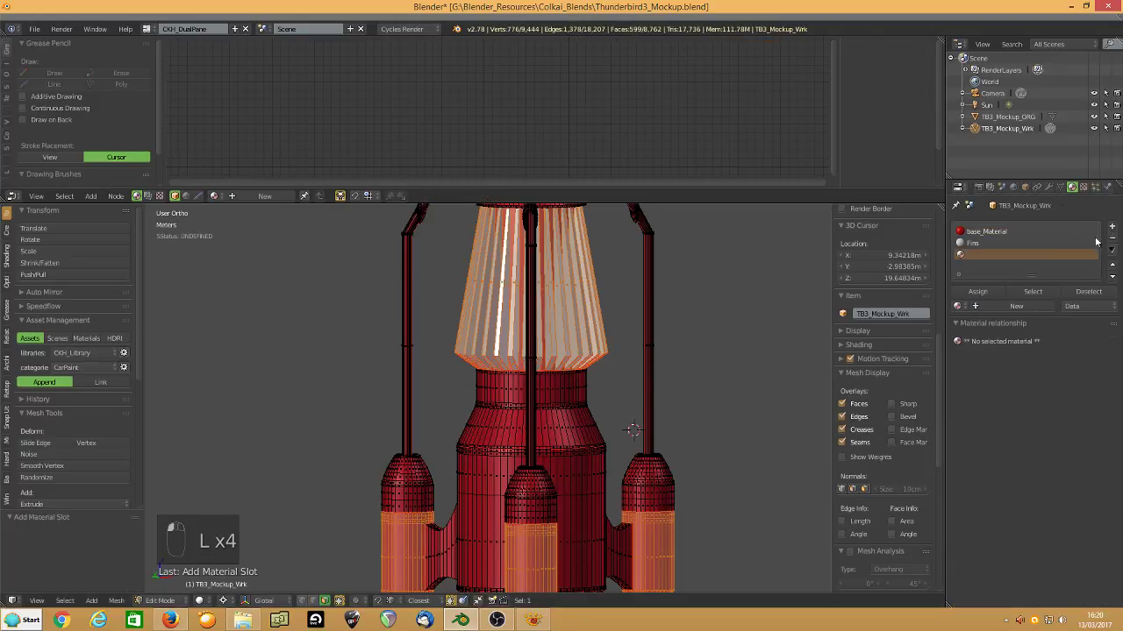
{"action": "left_click", "coordinate": [1011, 307]}
{"action": "left_click", "coordinate": [1001, 307]}
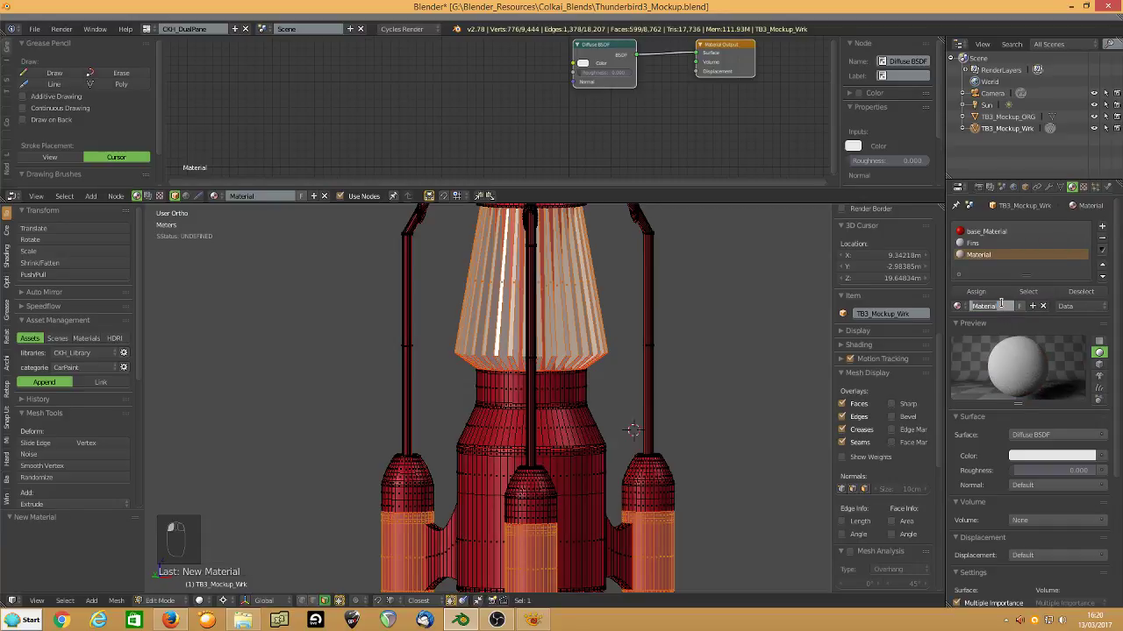
{"action": "type", "text": "LegsDecals"}
{"action": "key", "text": "Return"}
{"action": "left_click", "coordinate": [975, 291]}
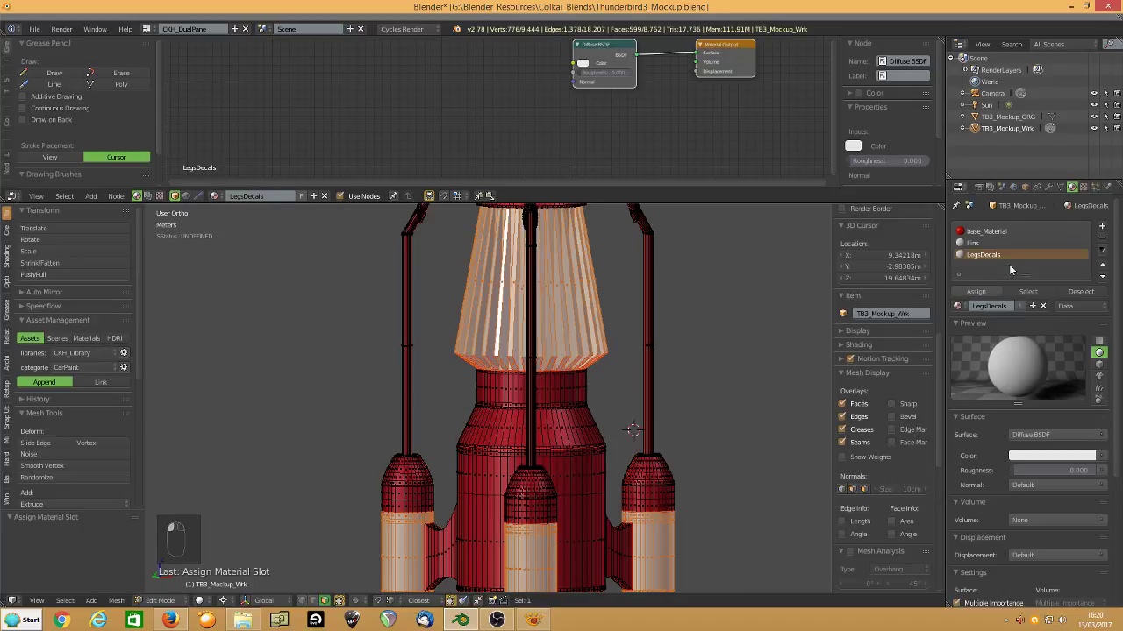
Copy base_Material and paste its settings into the LegsDecals material.
{"action": "left_click", "coordinate": [1008, 232]}
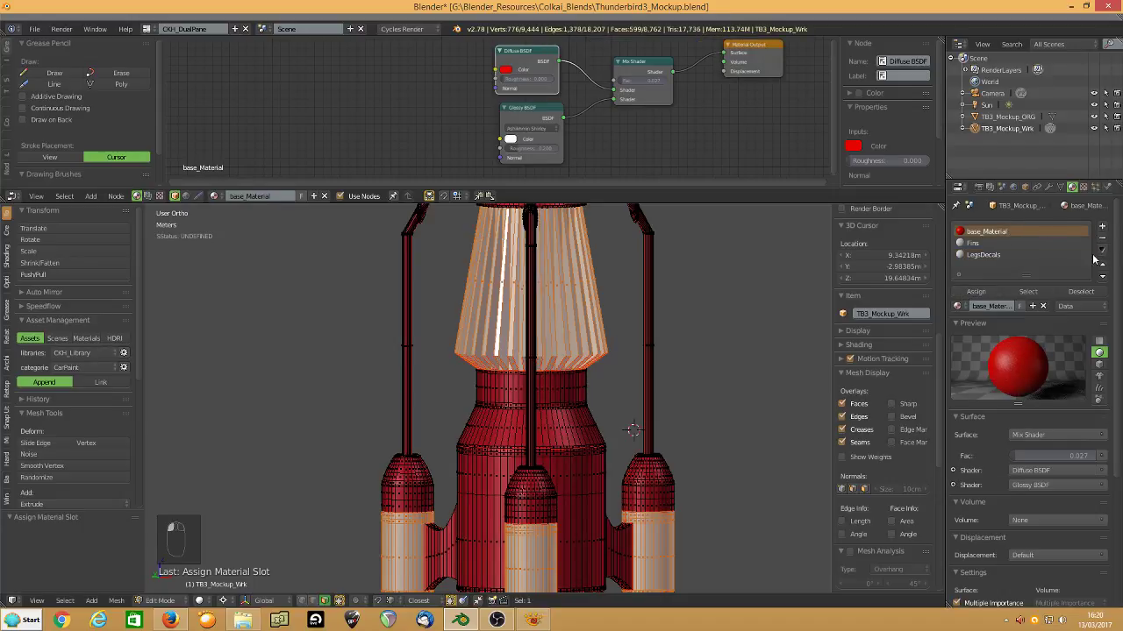
{"action": "left_click", "coordinate": [1101, 250]}
{"action": "left_click", "coordinate": [1048, 263]}
{"action": "left_click", "coordinate": [981, 254]}
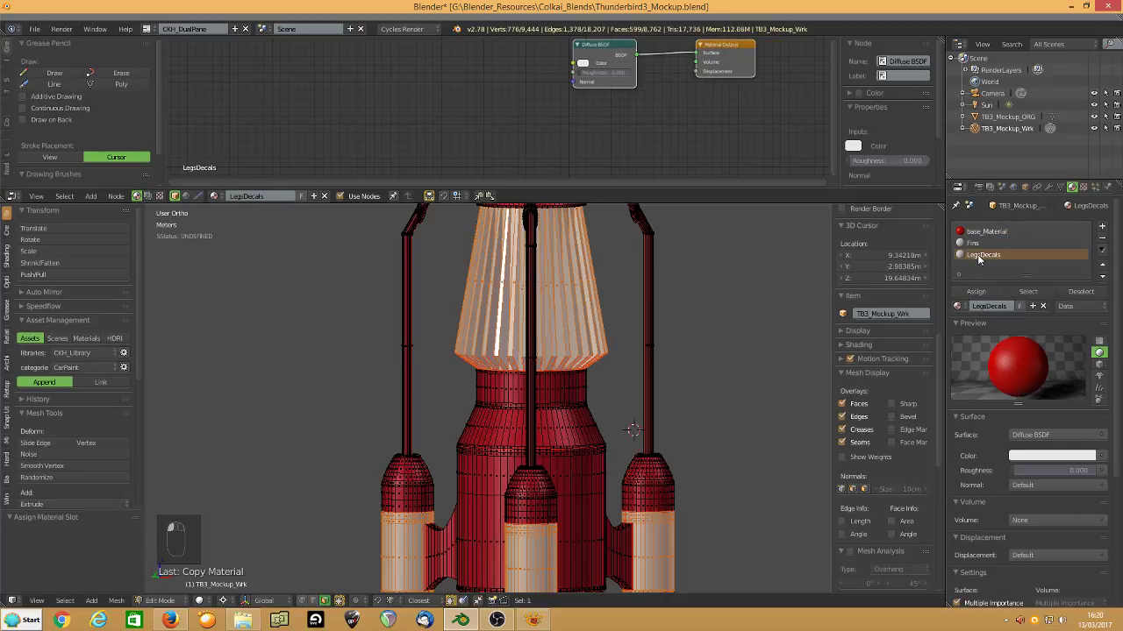
{"action": "left_click", "coordinate": [1101, 251]}
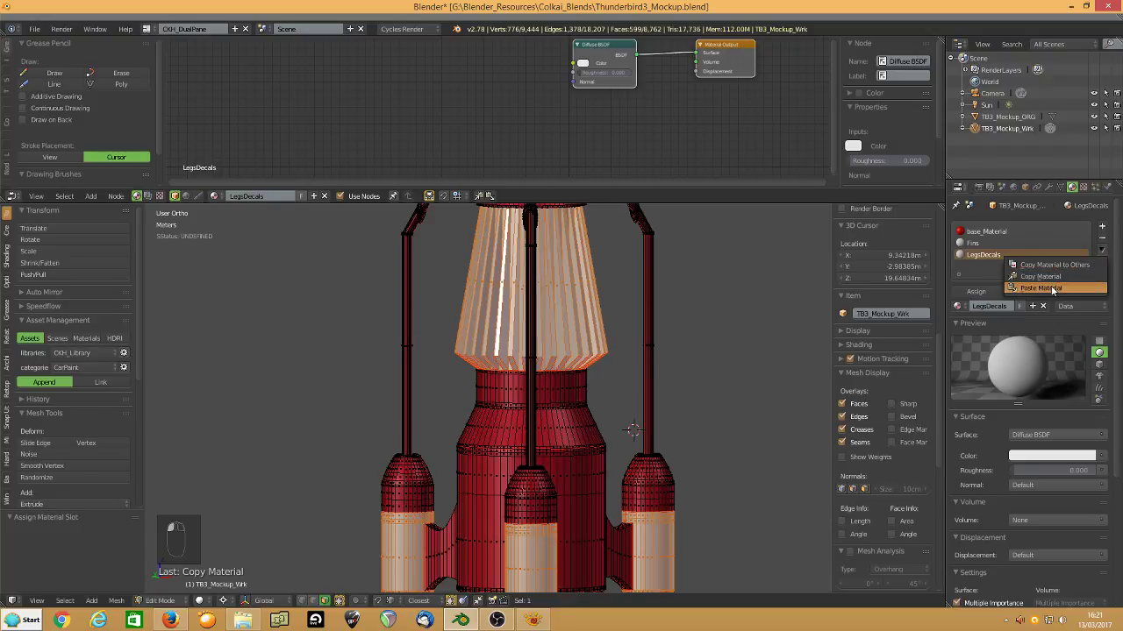
{"action": "left_click", "coordinate": [1041, 288]}
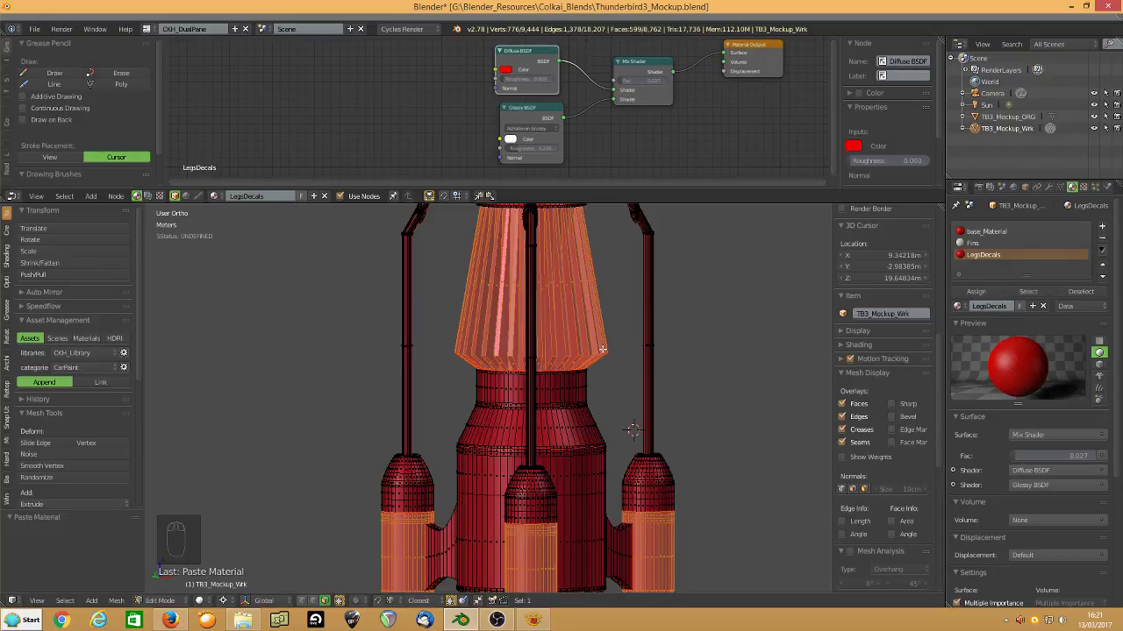
Undo the LegsDecals assignment to the selected fin and leg faces.
{"action": "key", "text": "ctrl+z"}
{"action": "key", "text": "ctrl+z"}
{"action": "key", "text": "ctrl+z"}
{"action": "key", "text": "ctrl+z"}
{"action": "key", "text": "ctrl+z"}
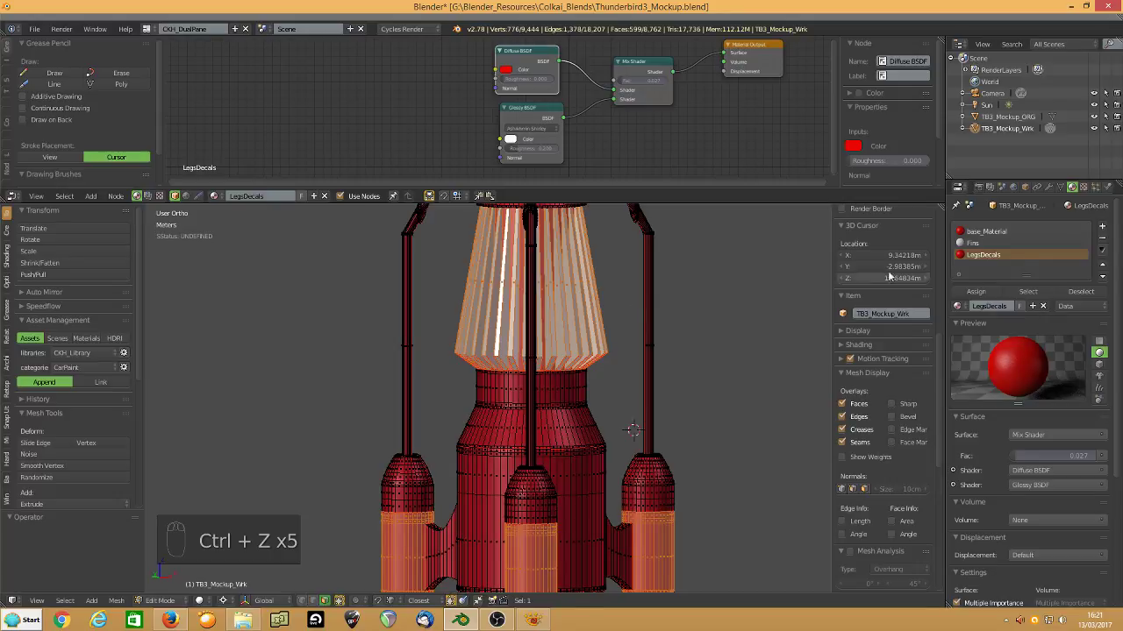
Deselect all faces that use the Fins material and base_Material.
{"action": "left_click", "coordinate": [973, 244]}
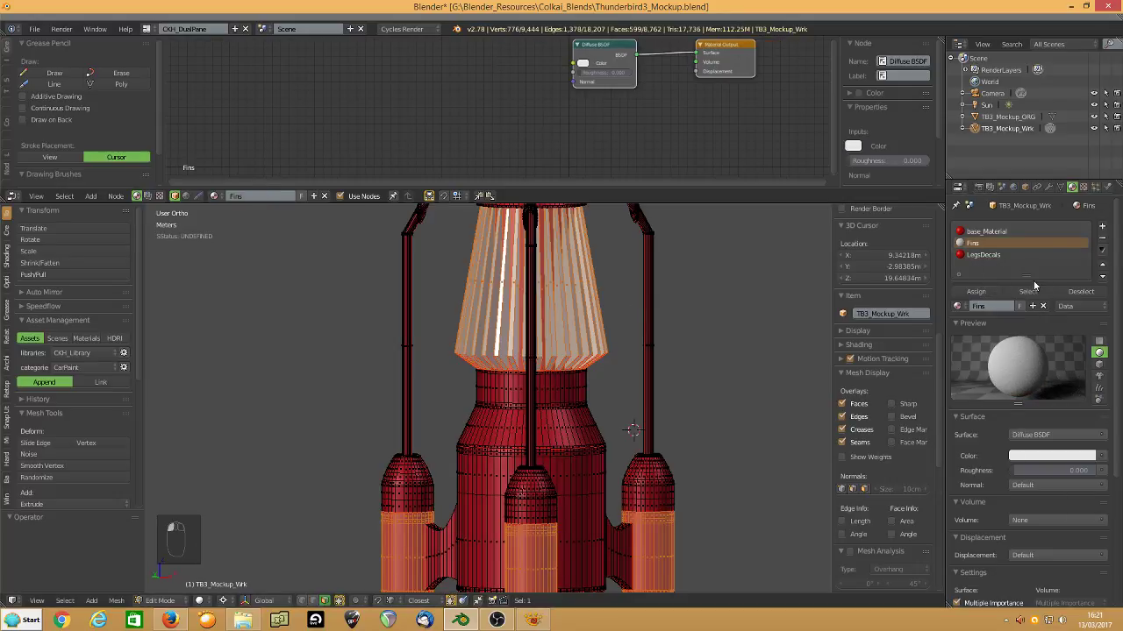
{"action": "left_click", "coordinate": [1068, 292]}
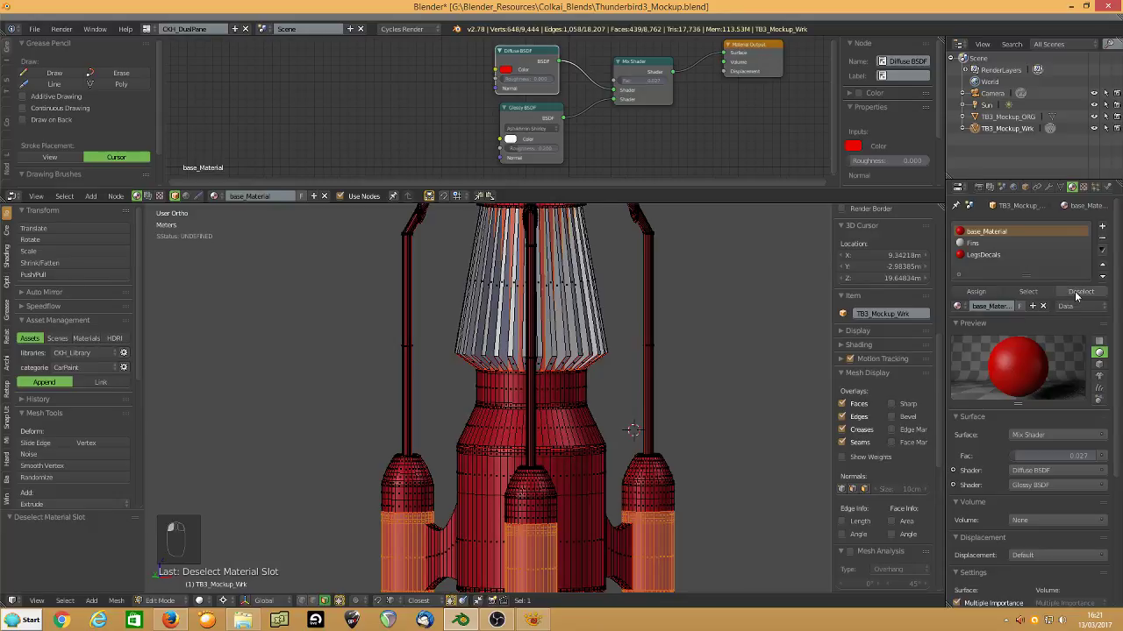
{"action": "left_click", "coordinate": [1077, 294]}
Select the linked cylindrical faces of the three visible leg pods and assign the LegsDecals material to them.
{"action": "scroll", "coordinate": [843, 345], "scroll_direction": "down", "scroll_amount": 5}
{"action": "key", "text": "l"}
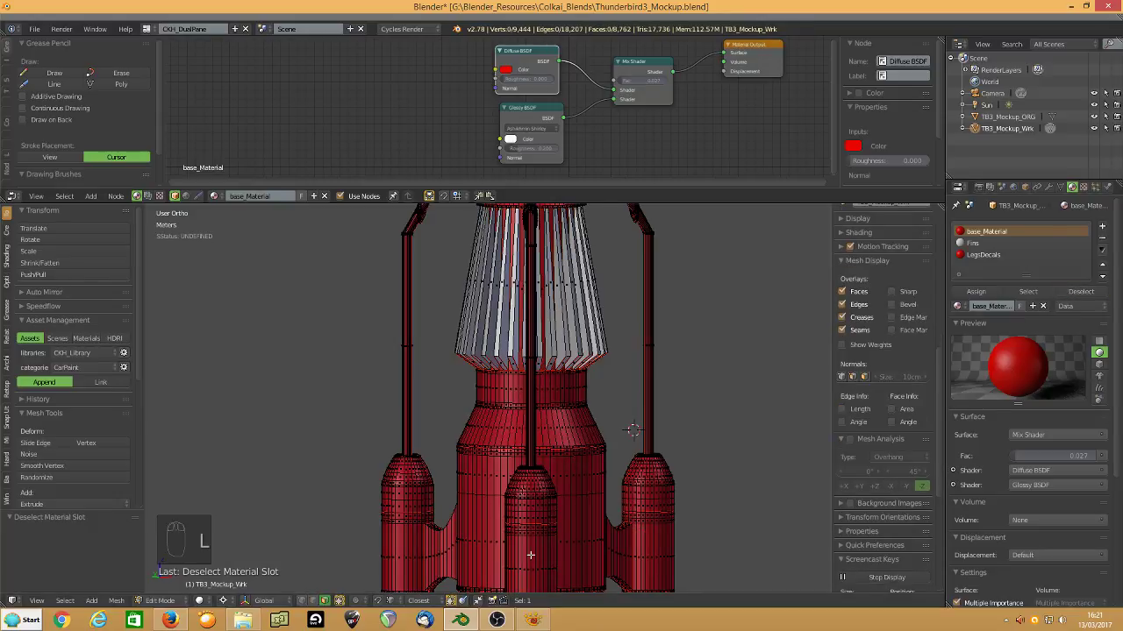
{"action": "key", "text": "l"}
{"action": "key", "text": "l"}
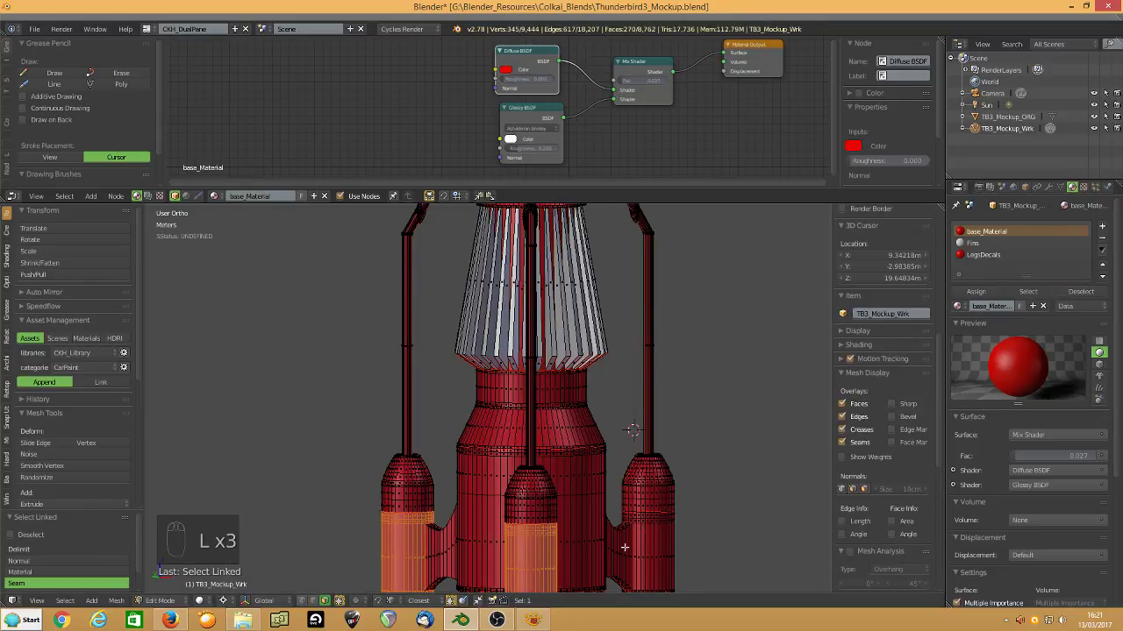
{"action": "key", "text": "l"}
{"action": "left_click", "coordinate": [983, 254]}
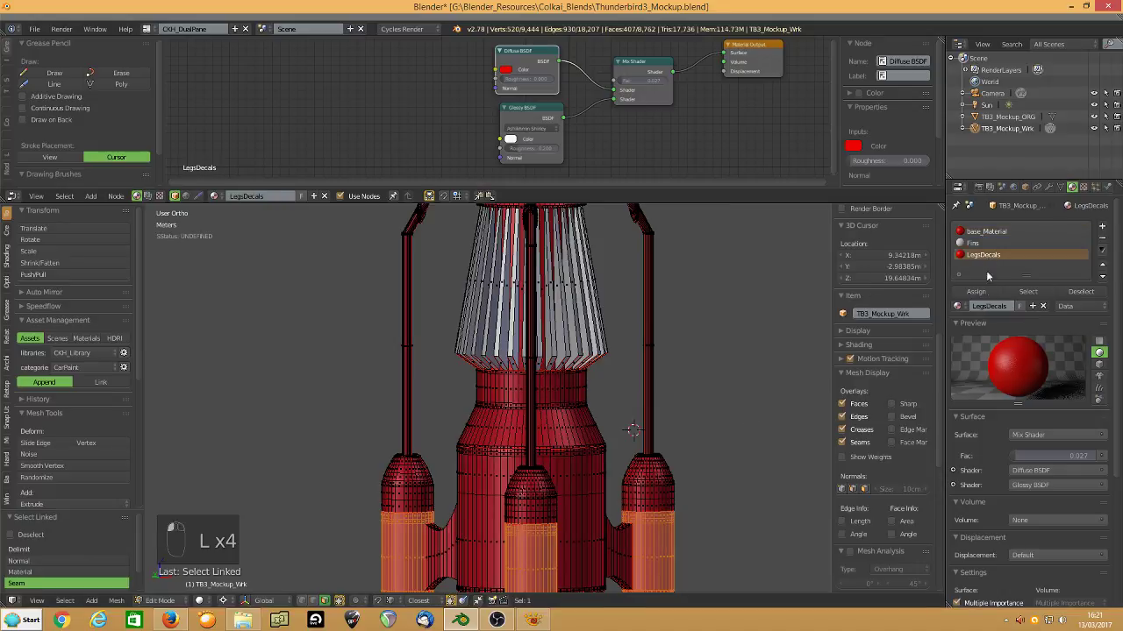
{"action": "left_click", "coordinate": [986, 293]}
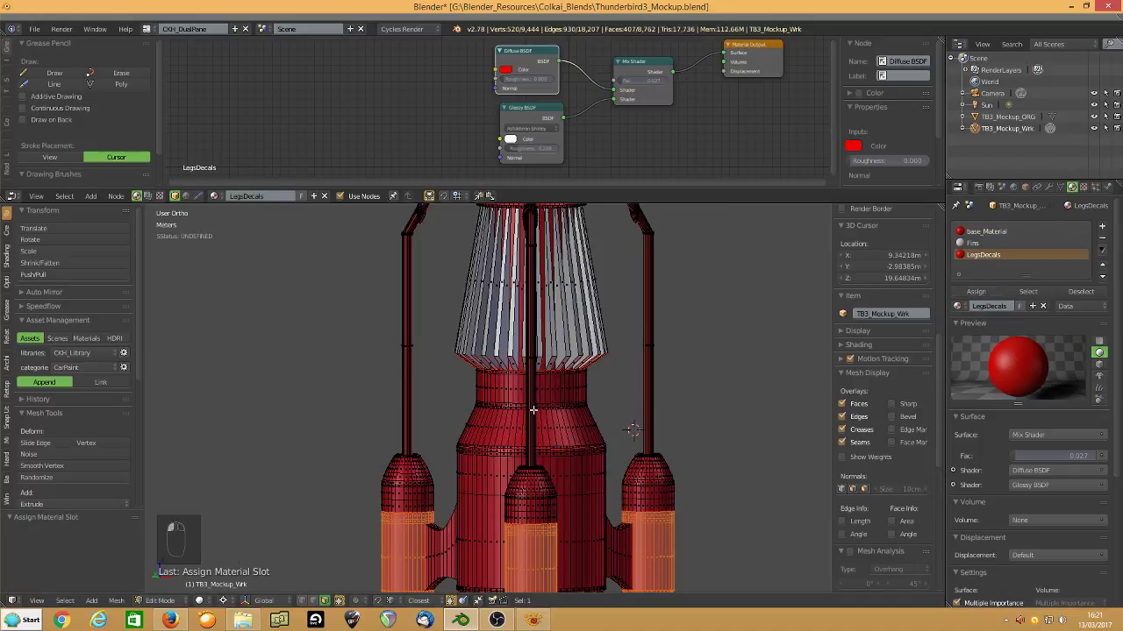
Add a new material slot with a material named MainDecal.
{"action": "middle_click_drag", "start_coordinate": [515, 384], "coordinate": [535, 419], "text": "shift"}
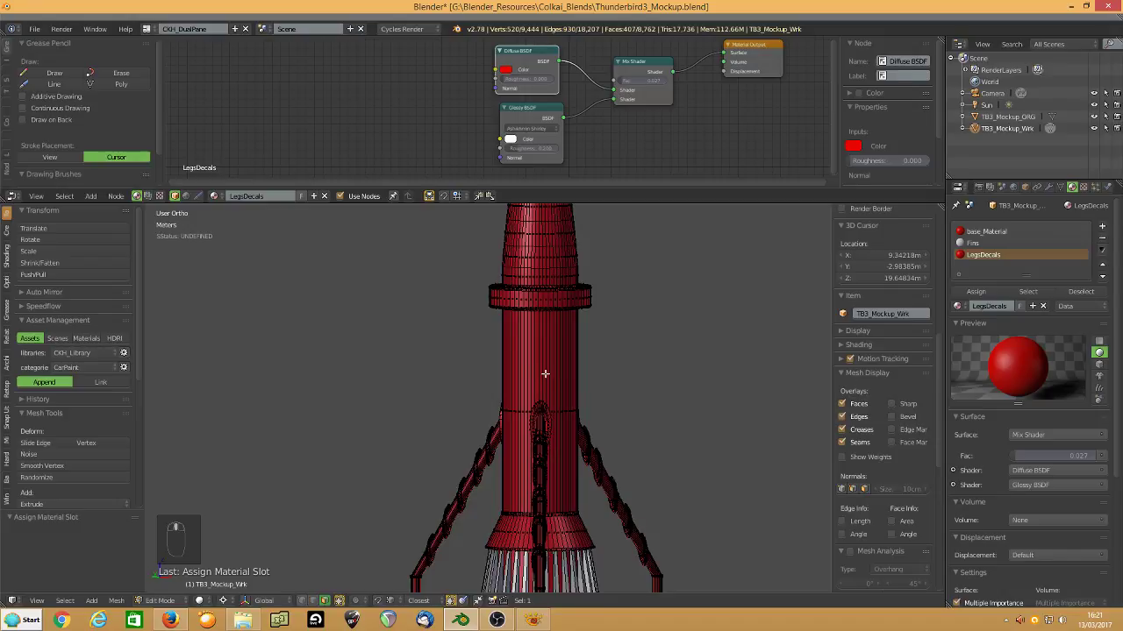
{"action": "left_click", "coordinate": [1102, 225]}
{"action": "left_click", "coordinate": [1000, 308]}
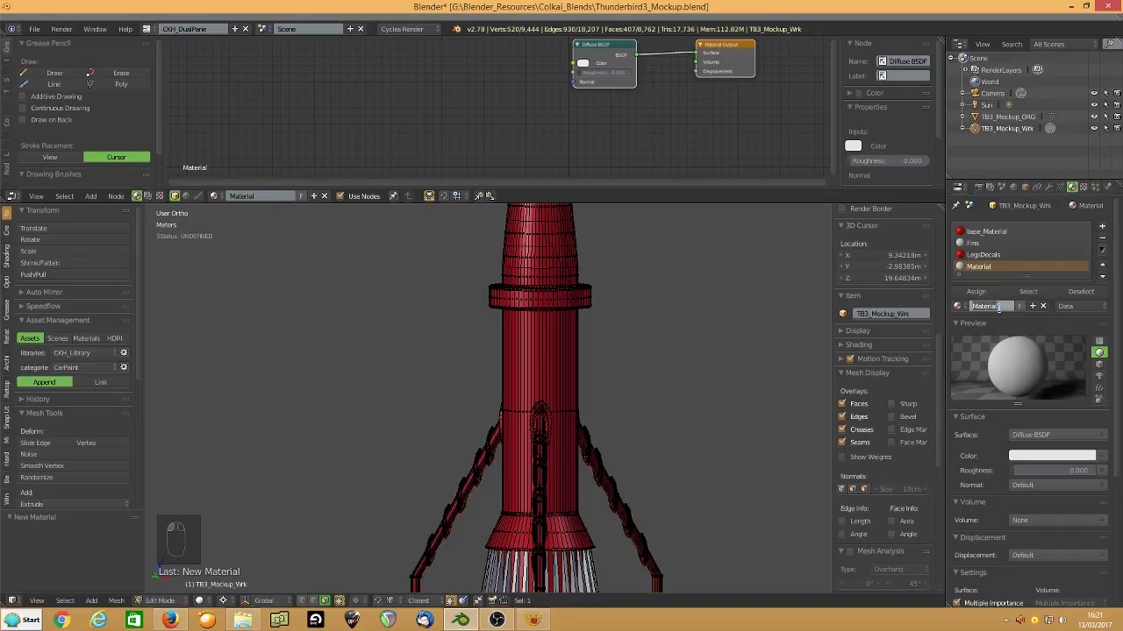
{"action": "type", "text": "Ma"}
{"action": "key", "text": "Return"}
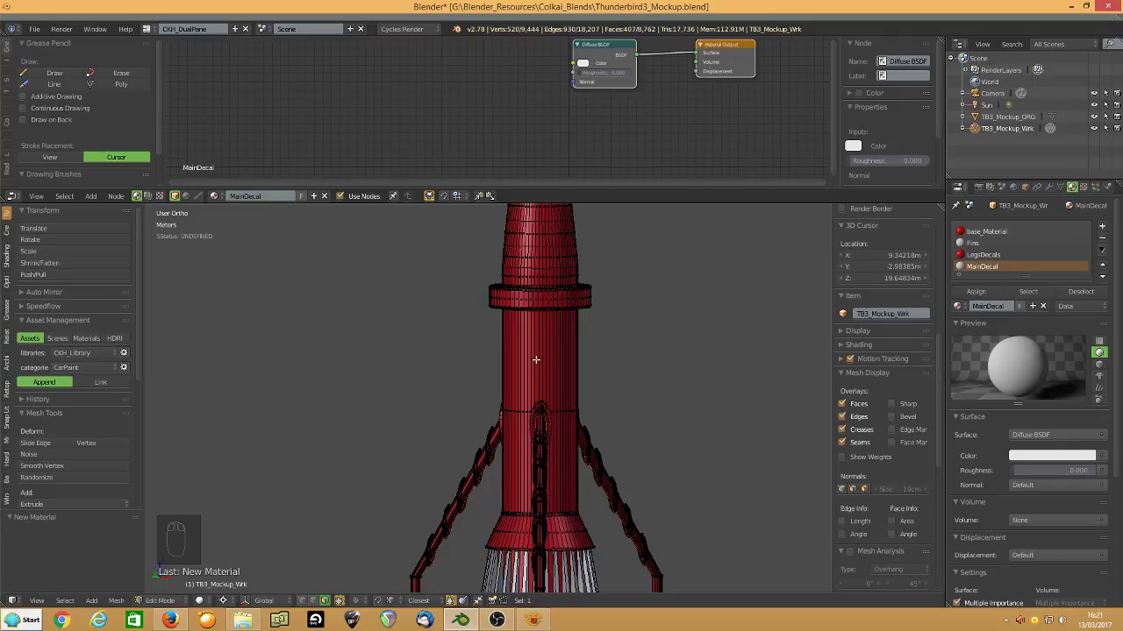
Select the linked faces of the upper hull cylinder and the tapered section above its collar, and assign the MainDecal material to them.
{"action": "key", "text": "l"}
{"action": "key", "text": "l"}
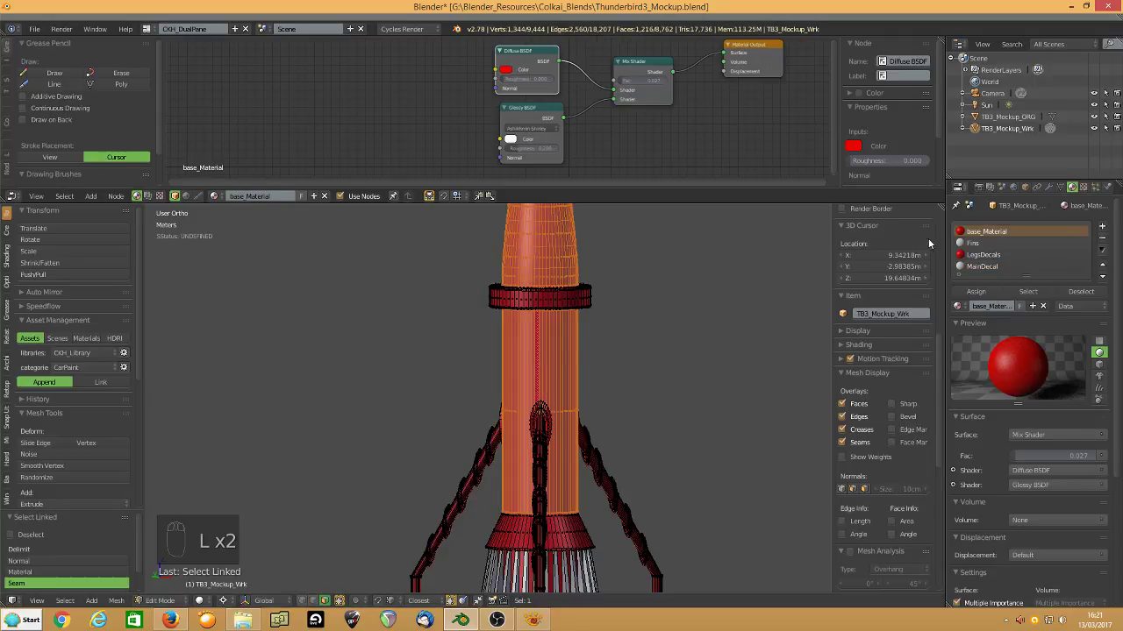
{"action": "left_click", "coordinate": [1104, 253]}
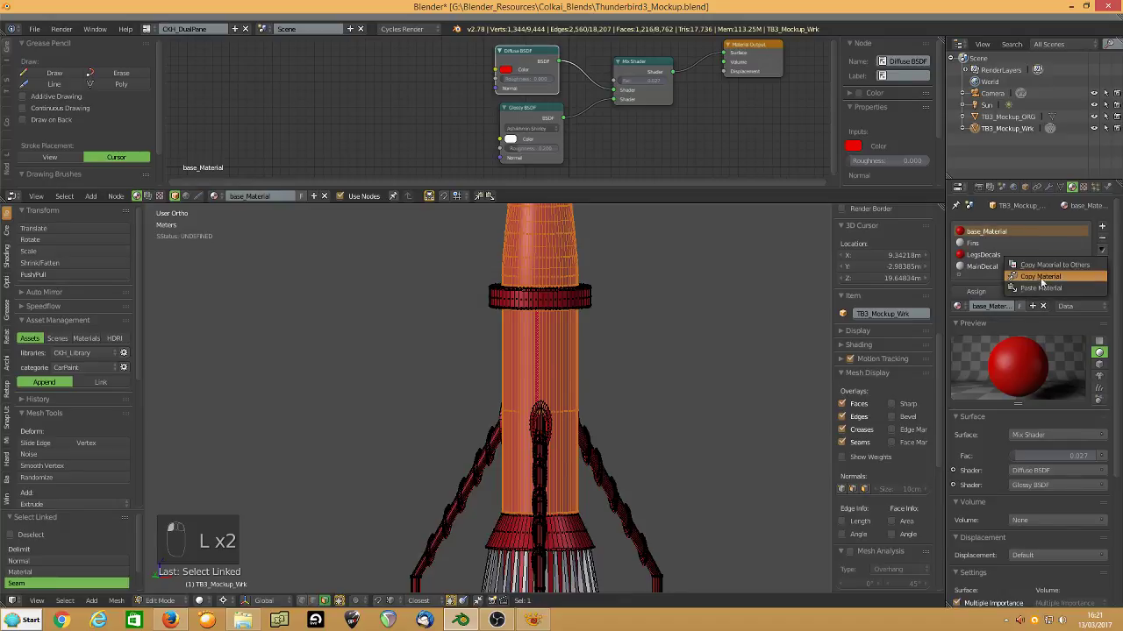
{"action": "left_click", "coordinate": [977, 292]}
{"action": "left_click", "coordinate": [982, 265]}
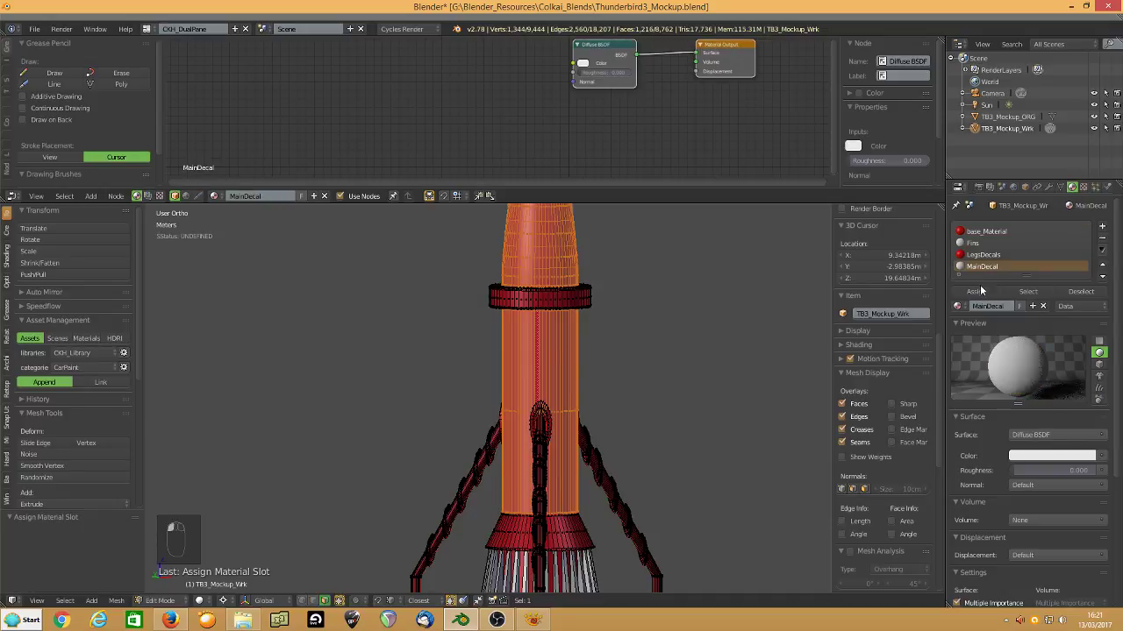
{"action": "left_click", "coordinate": [981, 293]}
Copy base_Material and paste its settings into the MainDecal material.
{"action": "left_click", "coordinate": [987, 233]}
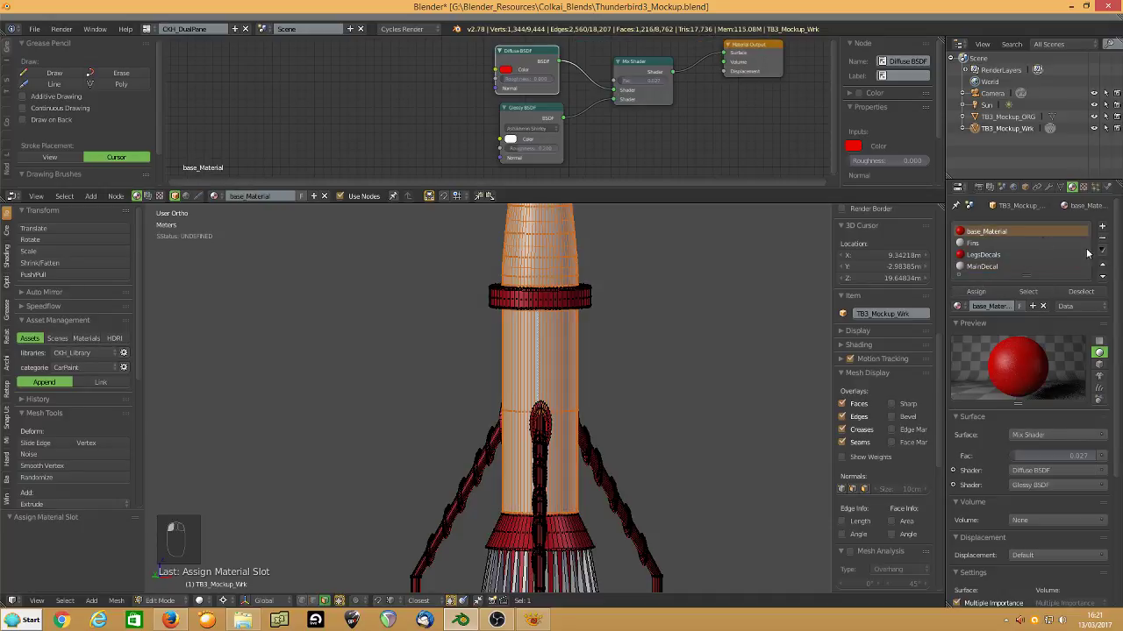
{"action": "left_click", "coordinate": [1102, 251]}
{"action": "left_click", "coordinate": [1041, 276]}
{"action": "left_click", "coordinate": [975, 267]}
{"action": "left_click", "coordinate": [1101, 251]}
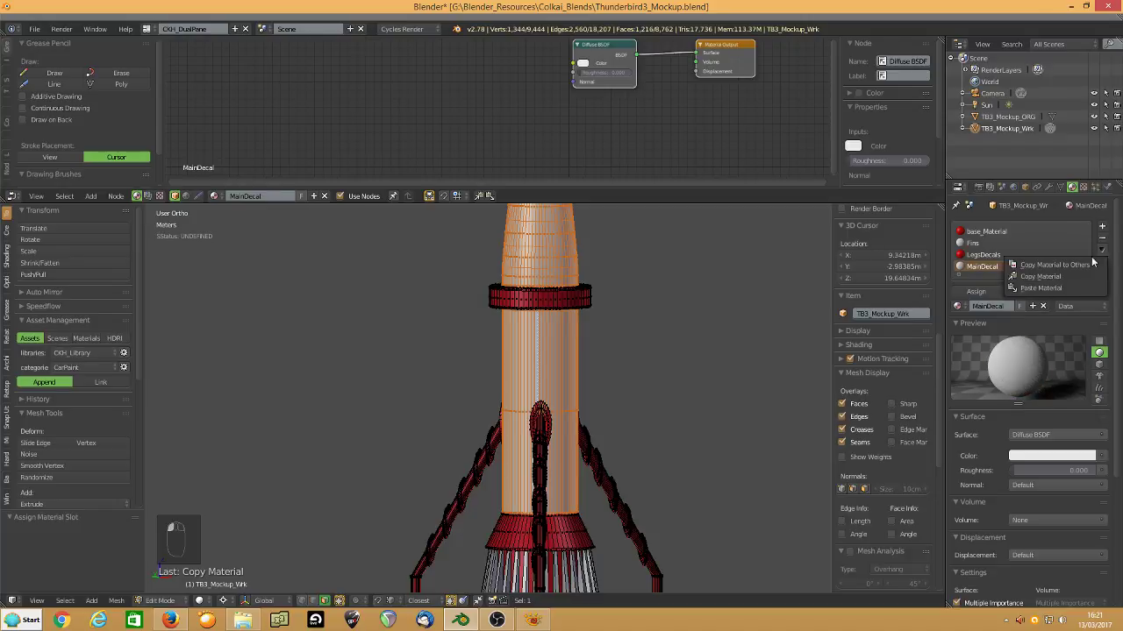
{"action": "left_click", "coordinate": [1044, 287]}
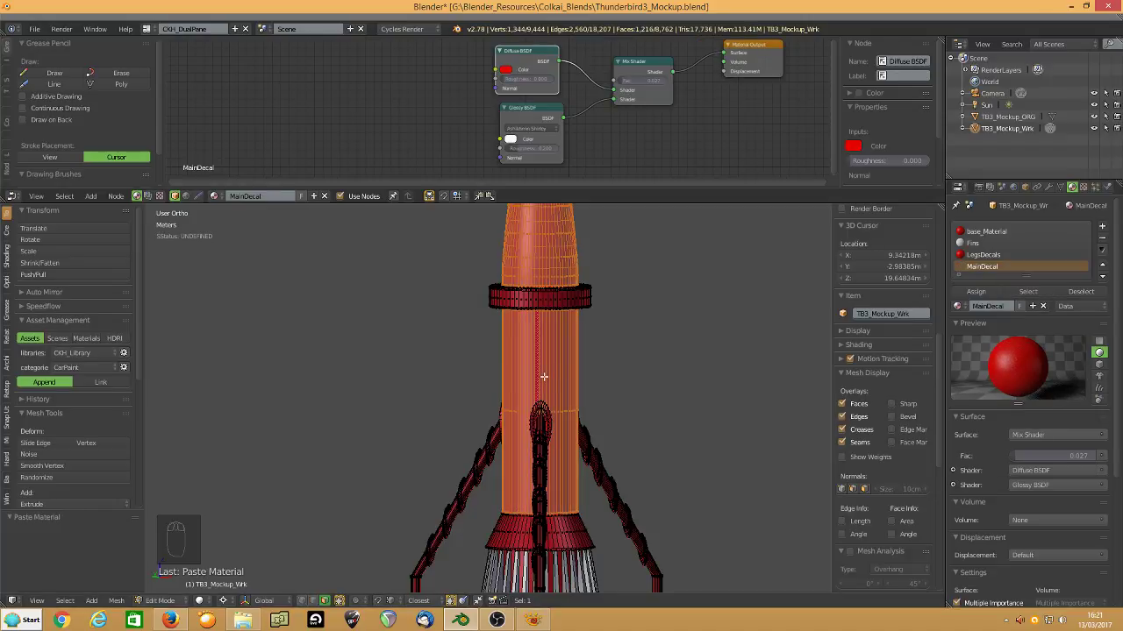
Select the linked faces of the wide cylindrical hull section between the leg pods.
{"action": "scroll", "coordinate": [542, 406], "scroll_direction": "down", "scroll_amount": 10, "text": "shift"}
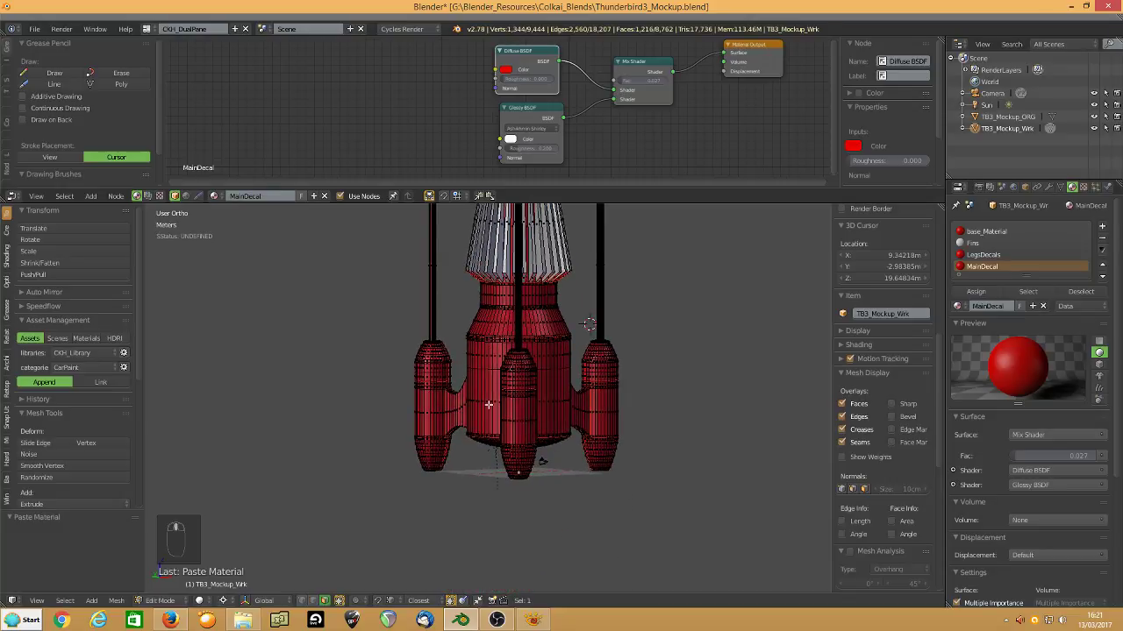
{"action": "left_click", "coordinate": [476, 382]}
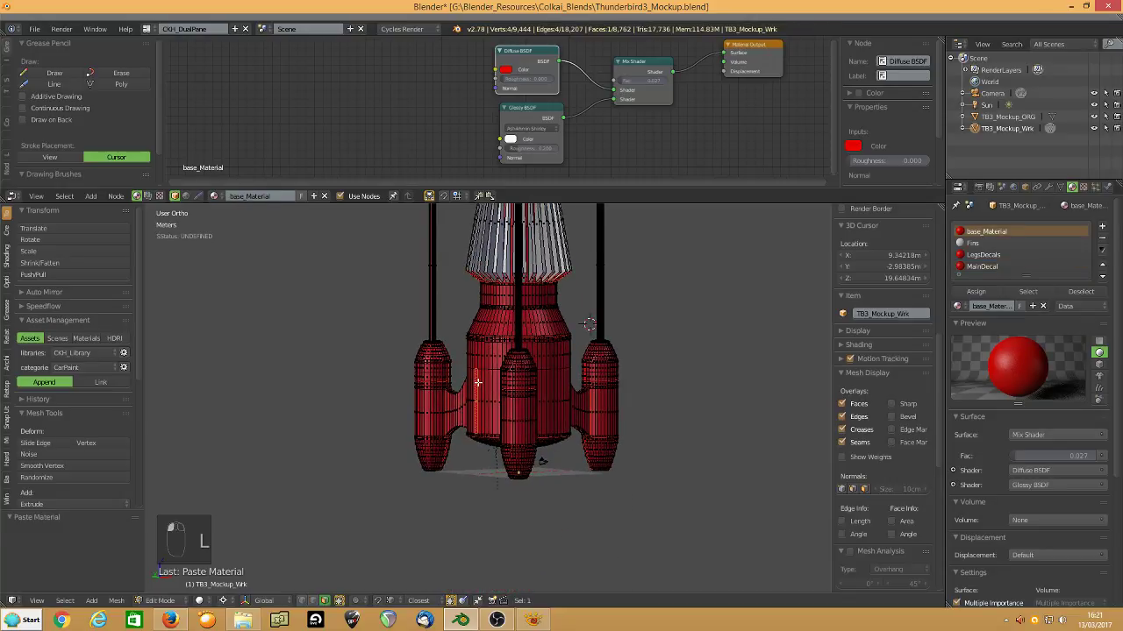
{"action": "key", "text": "l"}
Add a new material named BaseDecal and paste the copied base_Material settings into it.
{"action": "left_click", "coordinate": [1103, 226]}
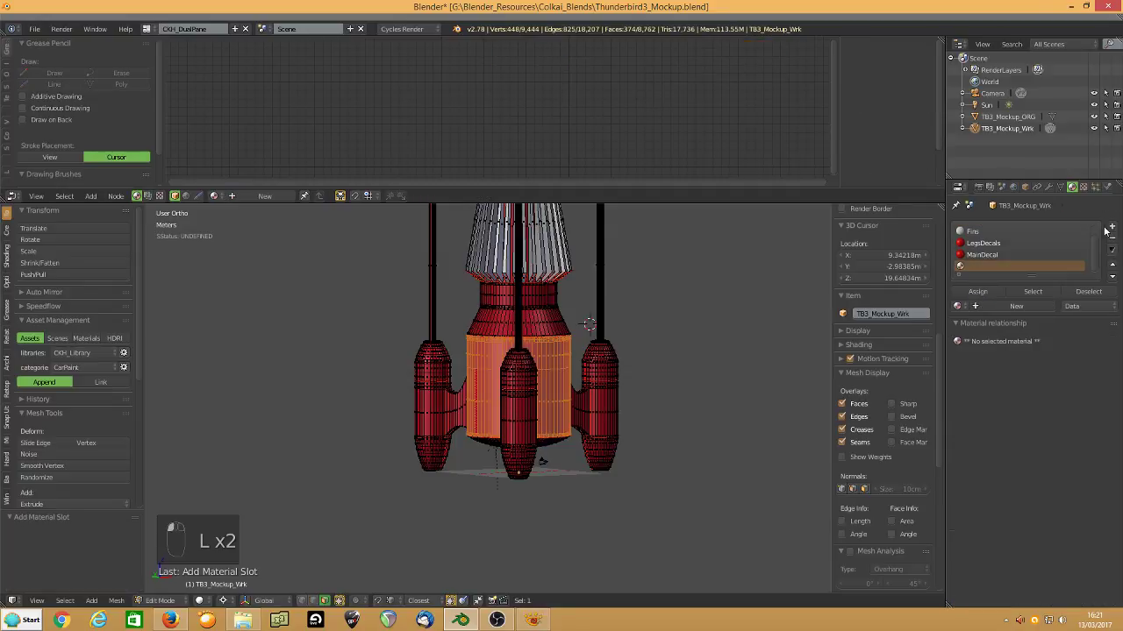
{"action": "left_click", "coordinate": [1000, 306]}
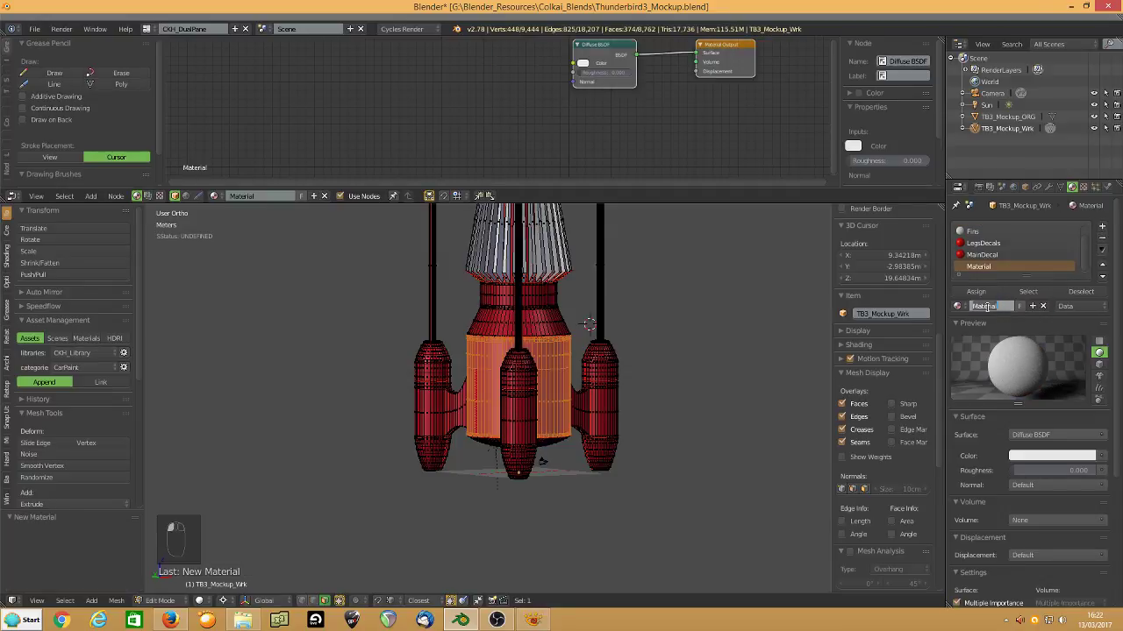
{"action": "type", "text": "BaseDec"}
{"action": "key", "text": "Return"}
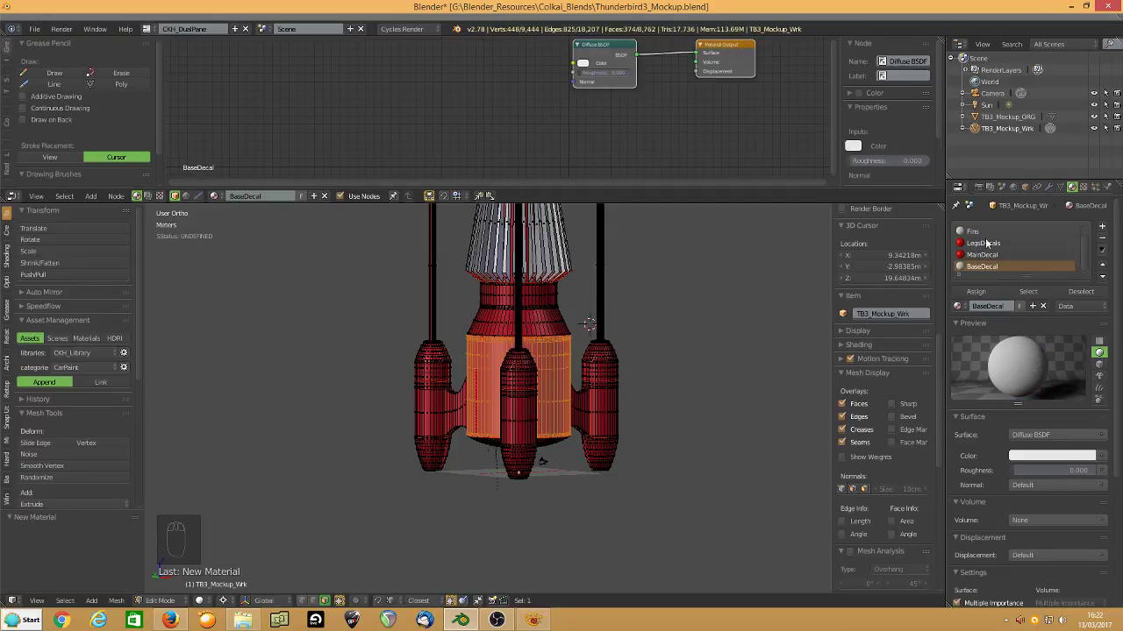
{"action": "left_click", "coordinate": [1104, 253]}
{"action": "left_click", "coordinate": [1049, 292]}
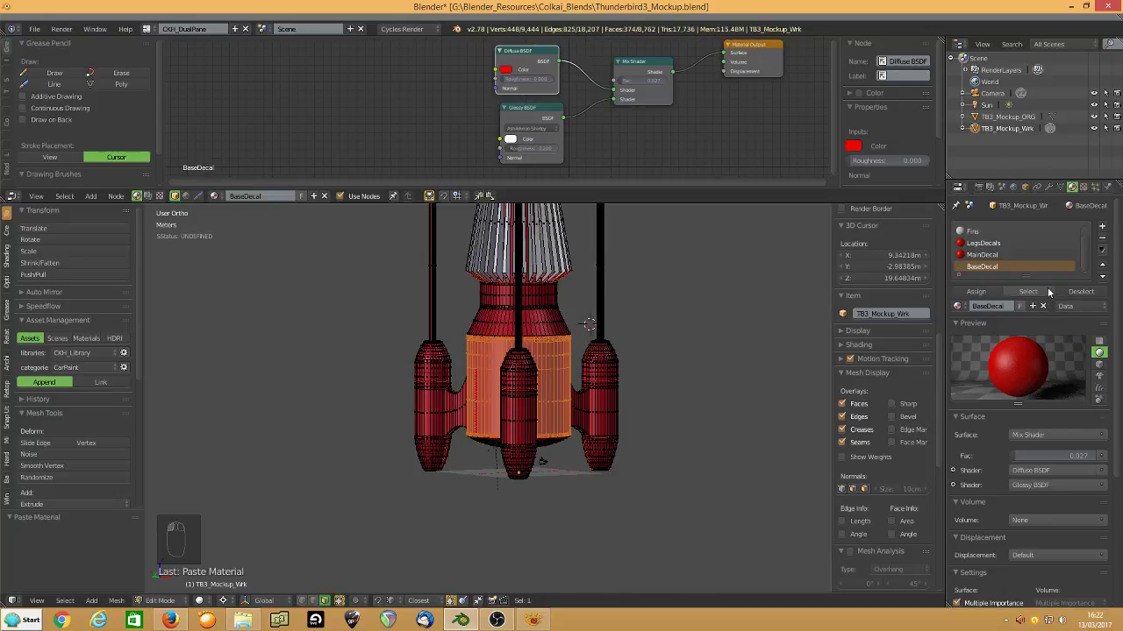
Select the linked faces of the round underside of the hull.
{"action": "middle_click_drag", "start_coordinate": [602, 361], "coordinate": [516, 412]}
{"action": "right_click", "coordinate": [517, 412]}
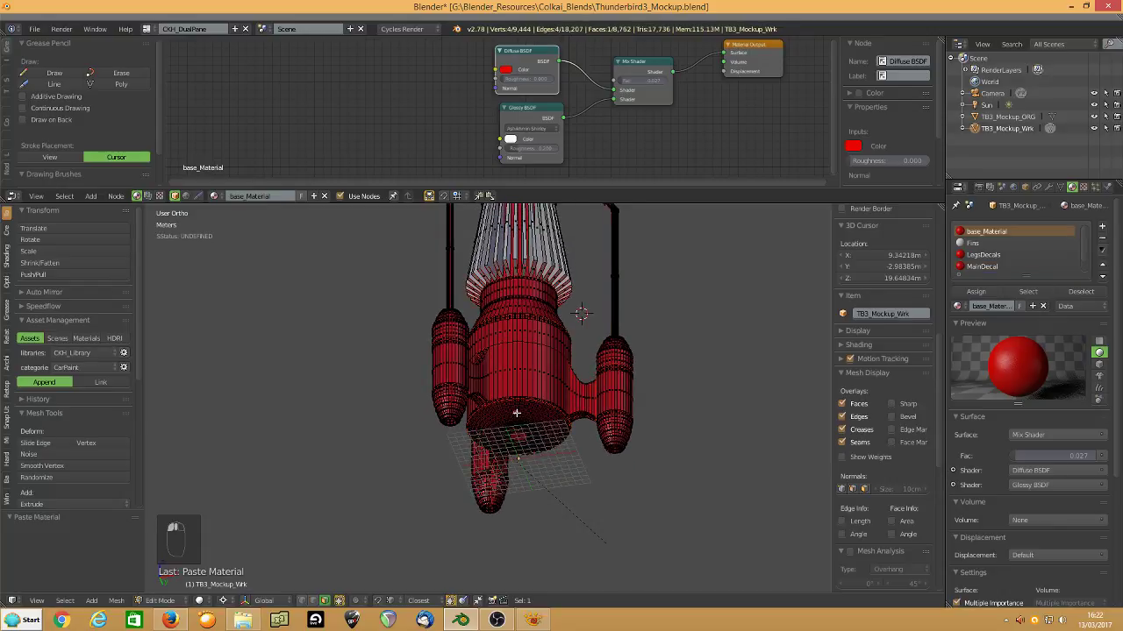
{"action": "key", "text": "l"}
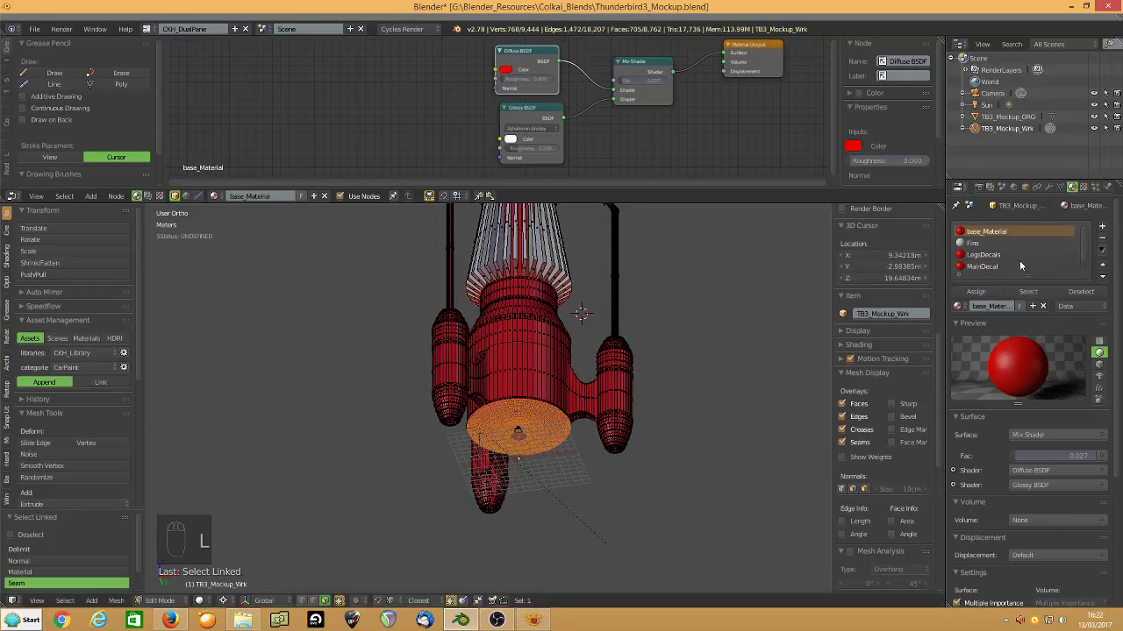
Add a new material named HeatShield and assign it to the selected underside faces.
{"action": "left_click", "coordinate": [1102, 227]}
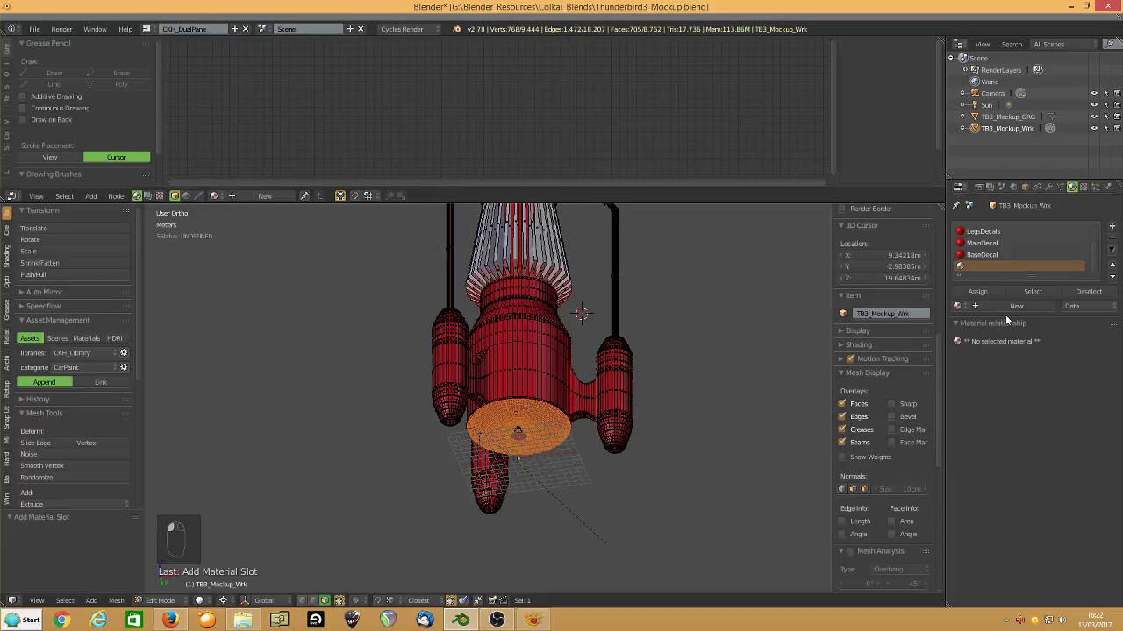
{"action": "left_click", "coordinate": [1005, 307]}
{"action": "left_click", "coordinate": [1000, 306]}
{"action": "type", "text": "He"}
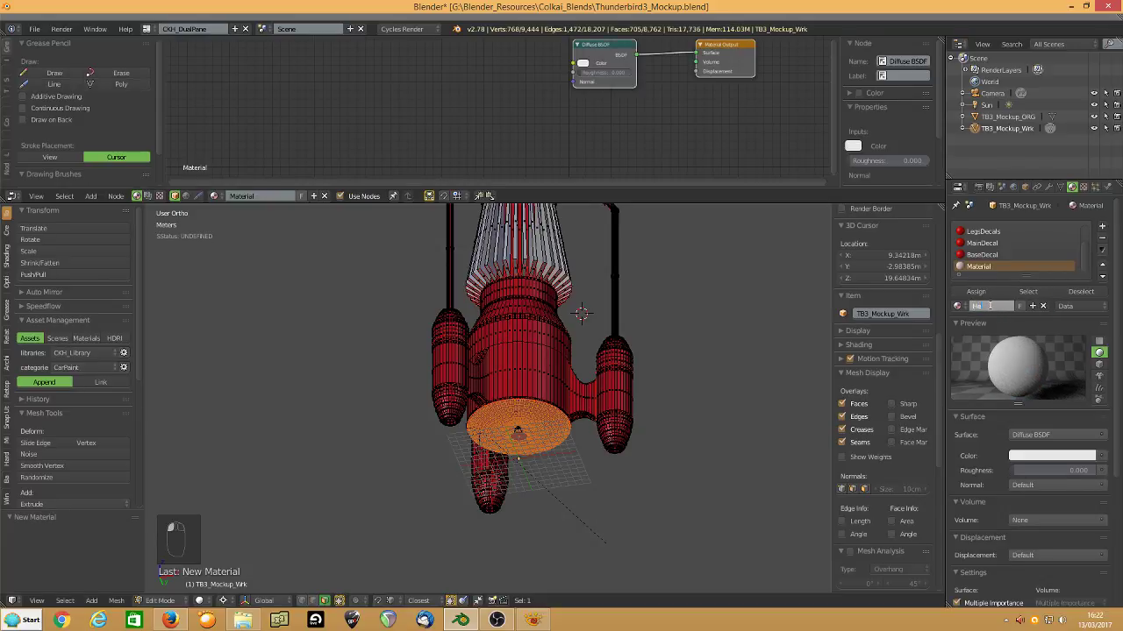
{"action": "type", "text": "atShield"}
{"action": "key", "text": "Return"}
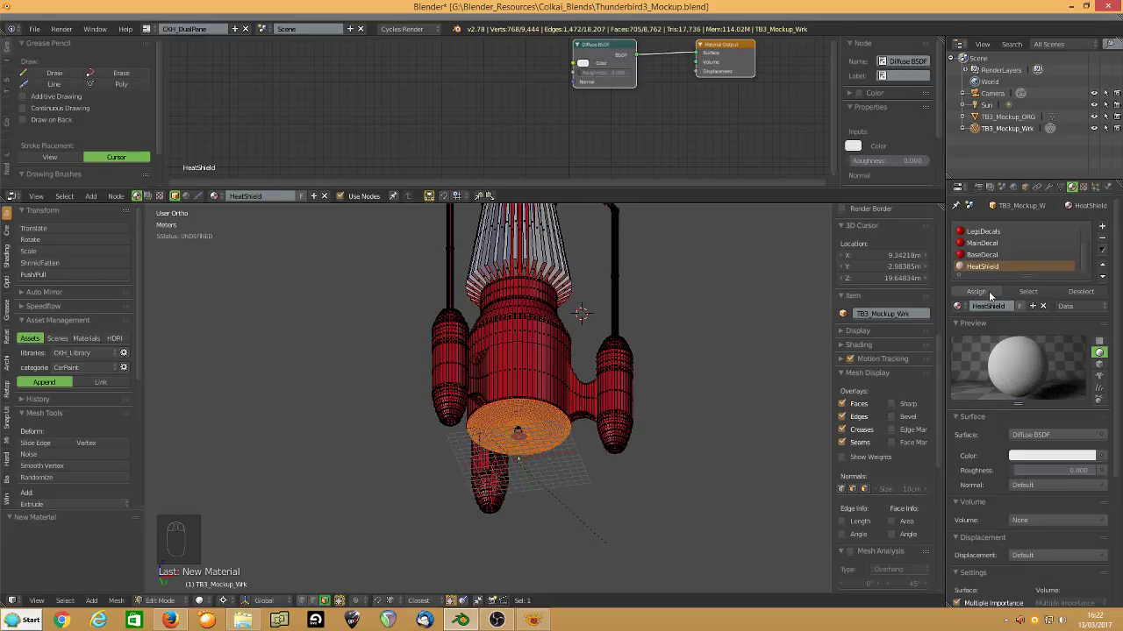
{"action": "left_click", "coordinate": [986, 292]}
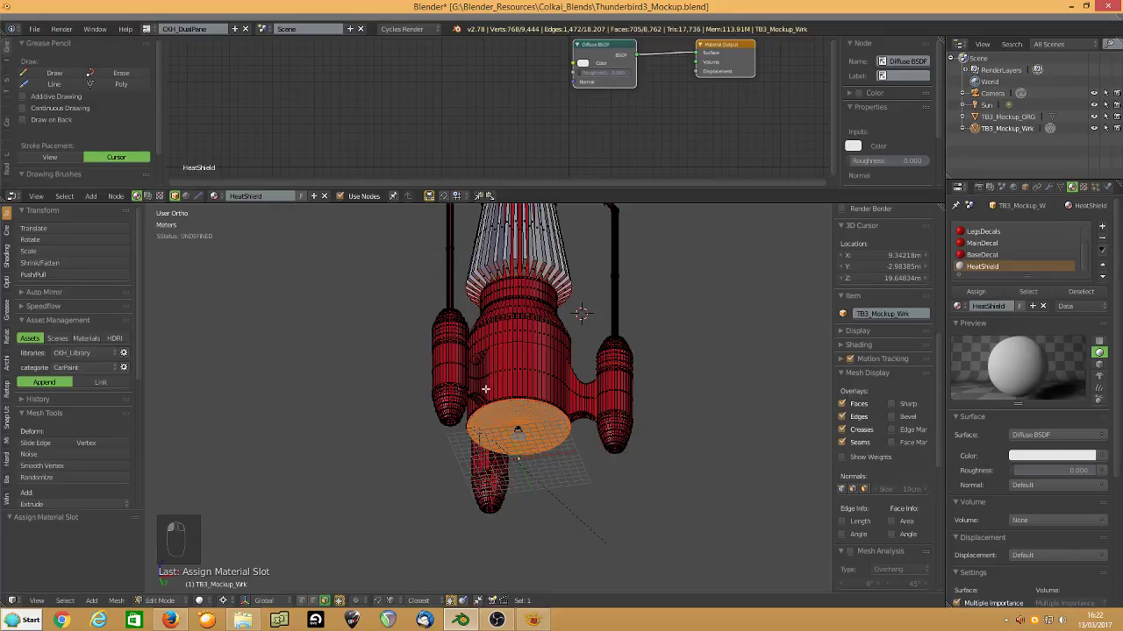
Select the two adjacent face loops that form the band just below the domed top of each of the three leg pods.
{"action": "middle_click_drag", "start_coordinate": [497, 394], "coordinate": [494, 409]}
{"action": "scroll", "coordinate": [493, 407], "scroll_direction": "up", "scroll_amount": 2}
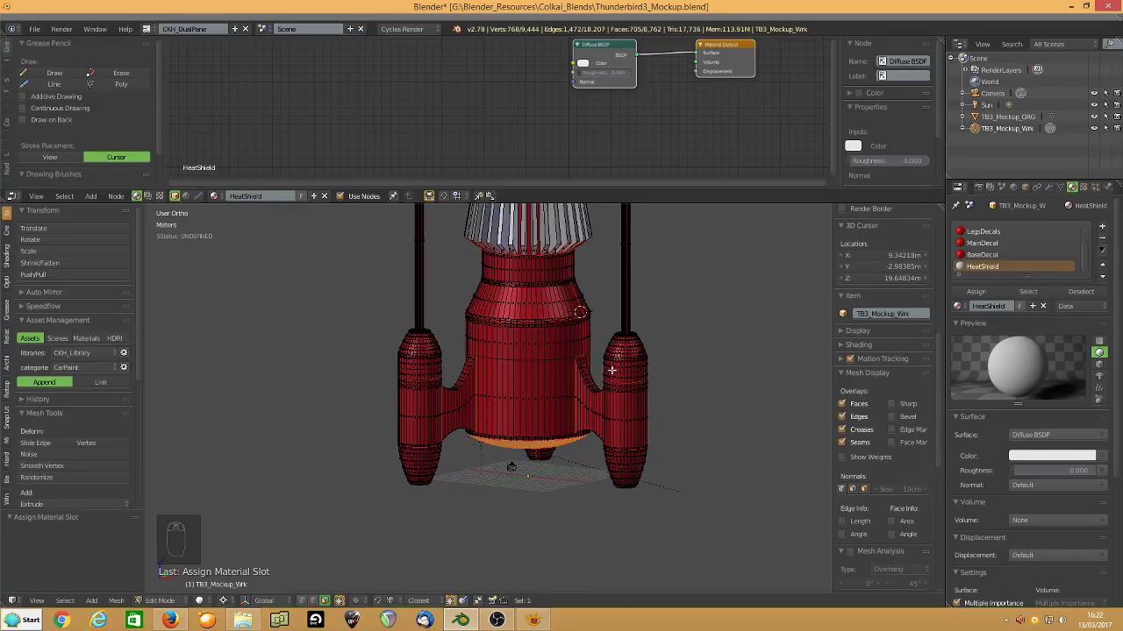
{"action": "scroll", "coordinate": [610, 370], "scroll_direction": "up", "scroll_amount": 2}
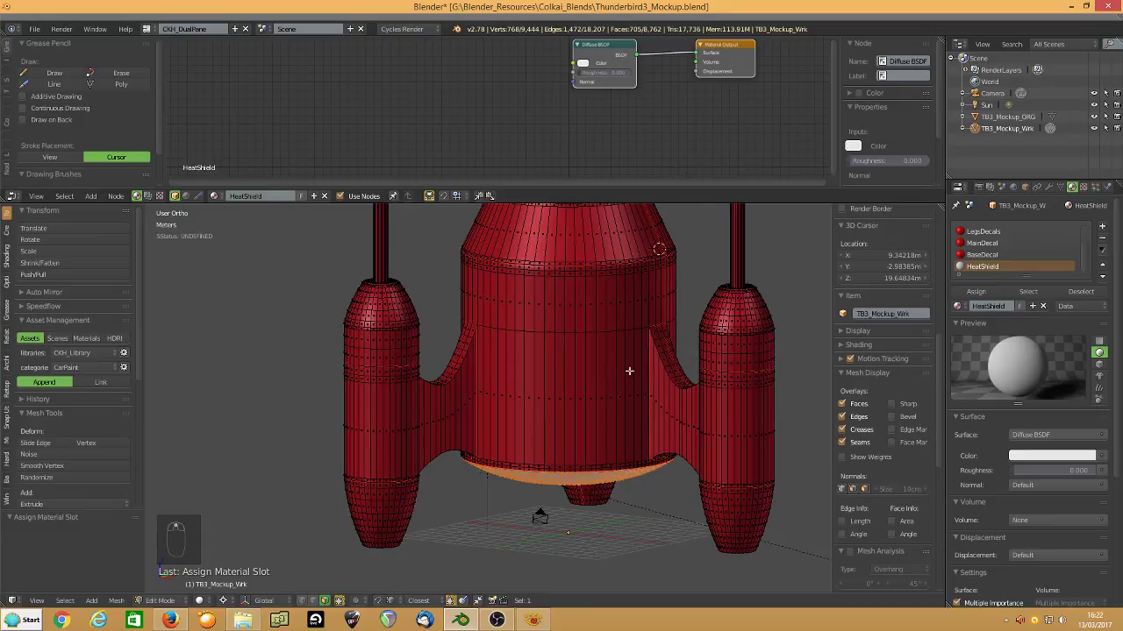
{"action": "right_click", "coordinate": [736, 348]}
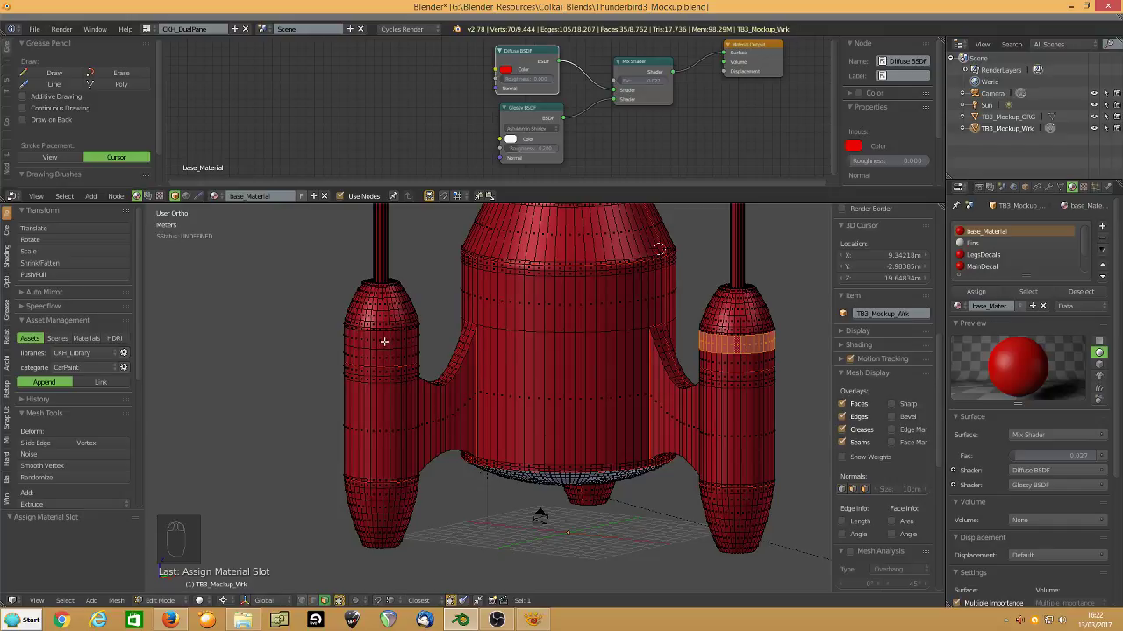
{"action": "right_click", "coordinate": [713, 362], "text": "alt+shift"}
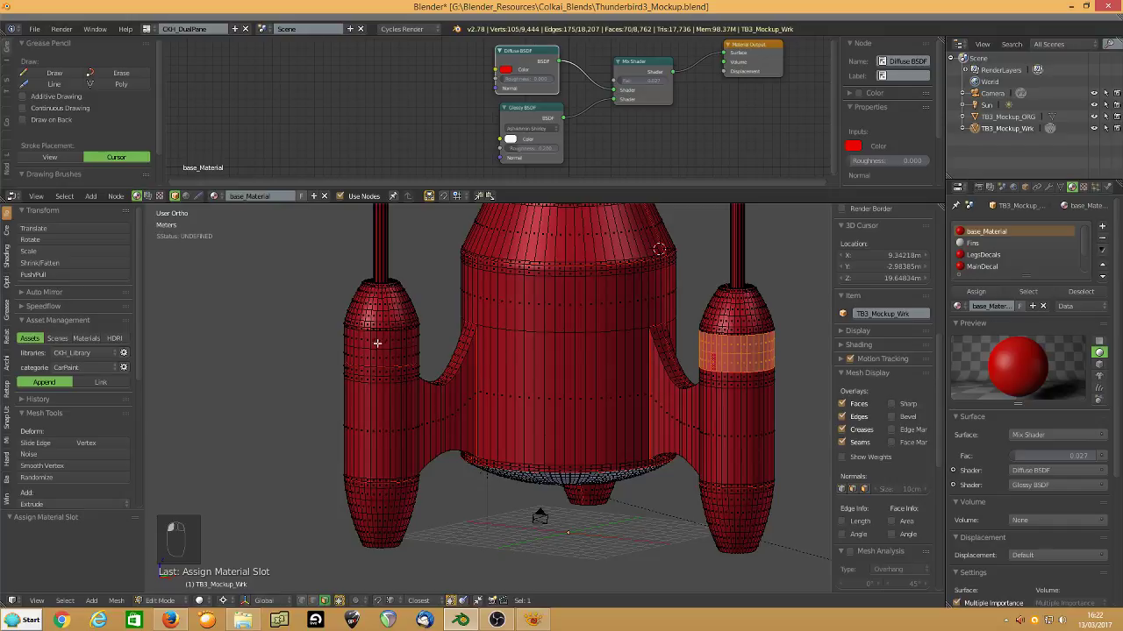
{"action": "right_click", "coordinate": [378, 355], "text": "alt+shift"}
{"action": "right_click", "coordinate": [380, 343], "text": "alt+shift"}
{"action": "middle_click_drag", "start_coordinate": [335, 333], "coordinate": [464, 329]}
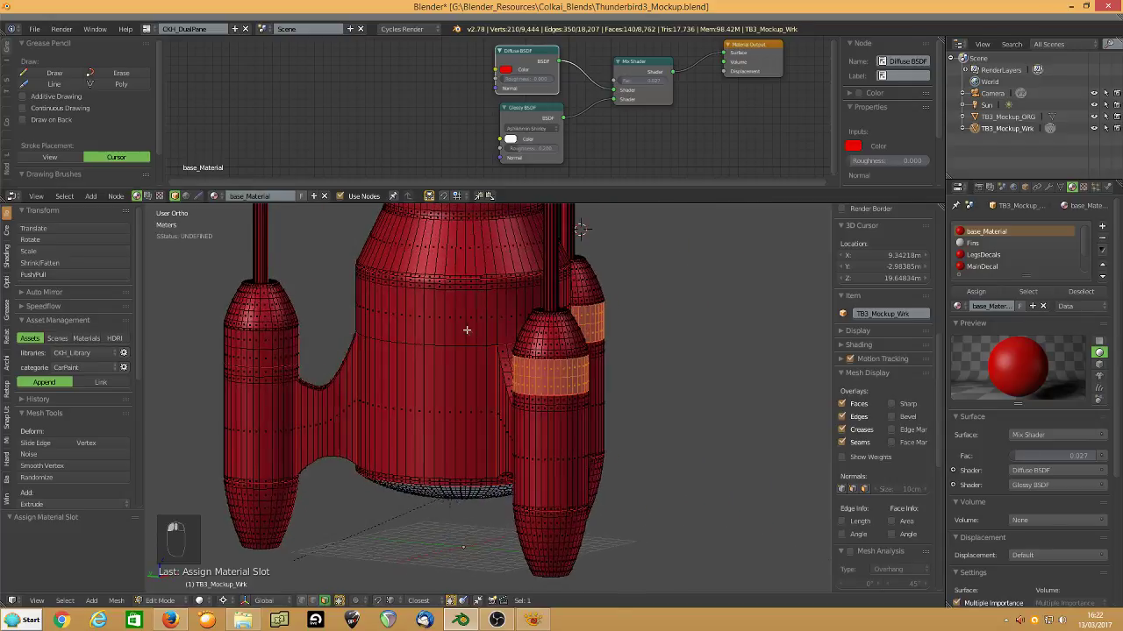
{"action": "right_click", "coordinate": [250, 357], "text": "alt+shift"}
{"action": "right_click", "coordinate": [251, 344], "text": "alt+shift"}
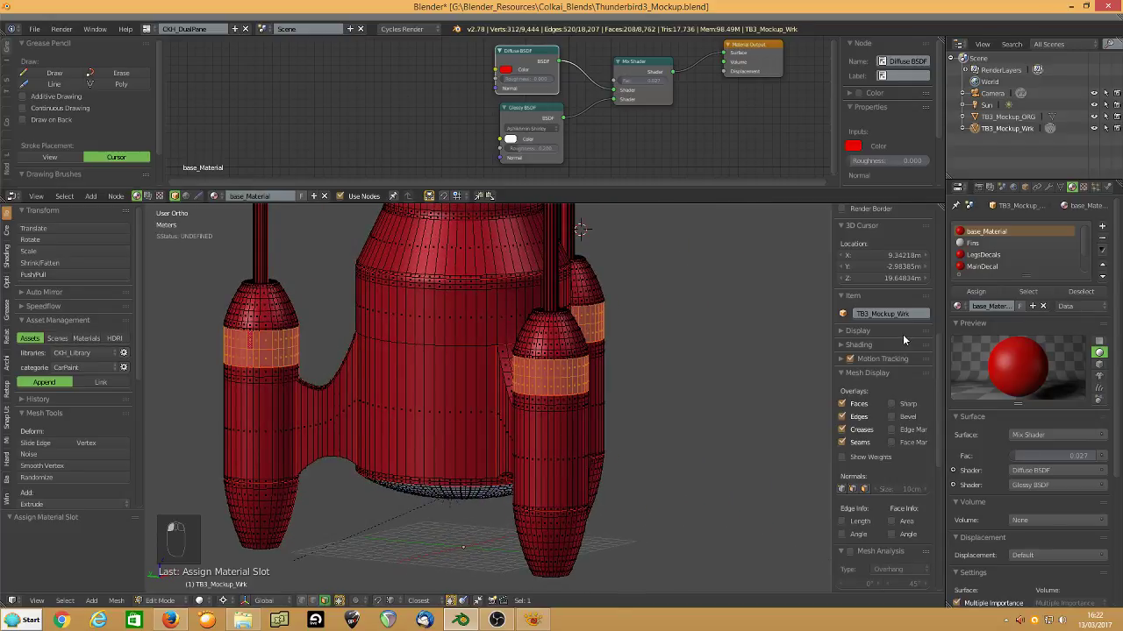
Add a new material for the selected leg pod bands, assign it to them and name it Black.
{"action": "left_click", "coordinate": [1102, 226]}
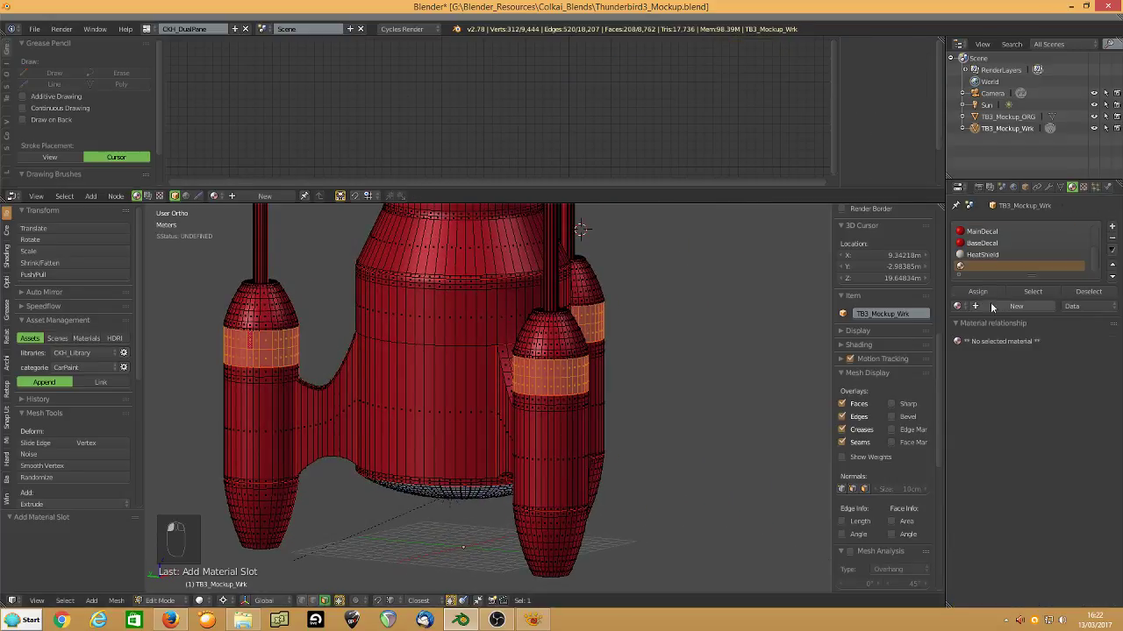
{"action": "left_click", "coordinate": [995, 305]}
{"action": "left_click", "coordinate": [976, 291]}
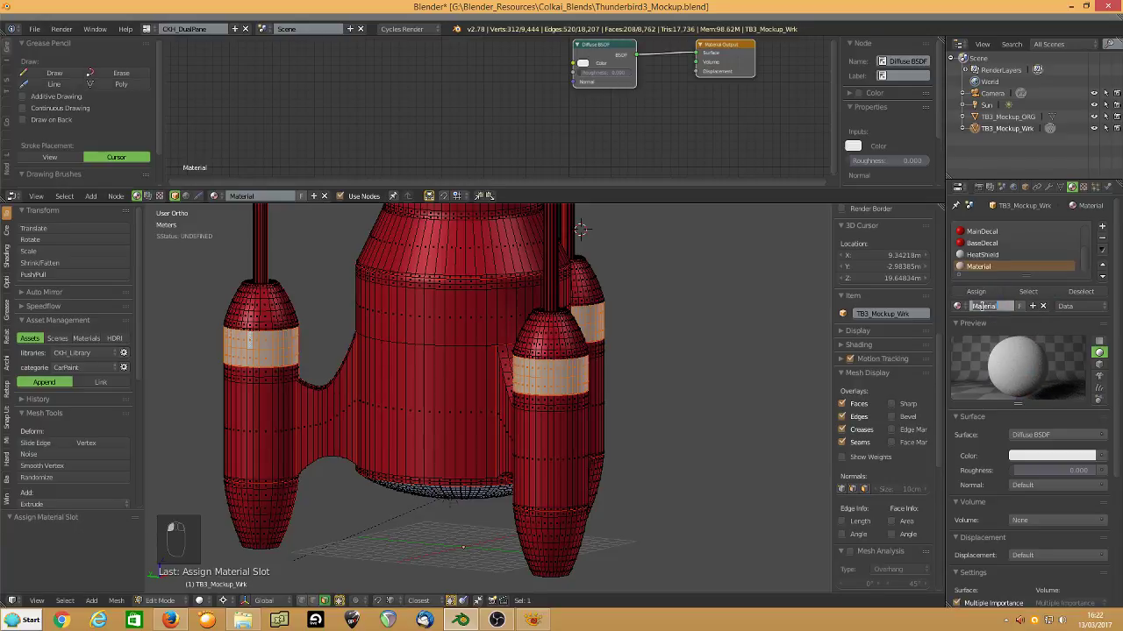
{"action": "type", "text": "Black"}
{"action": "key", "text": "Return"}
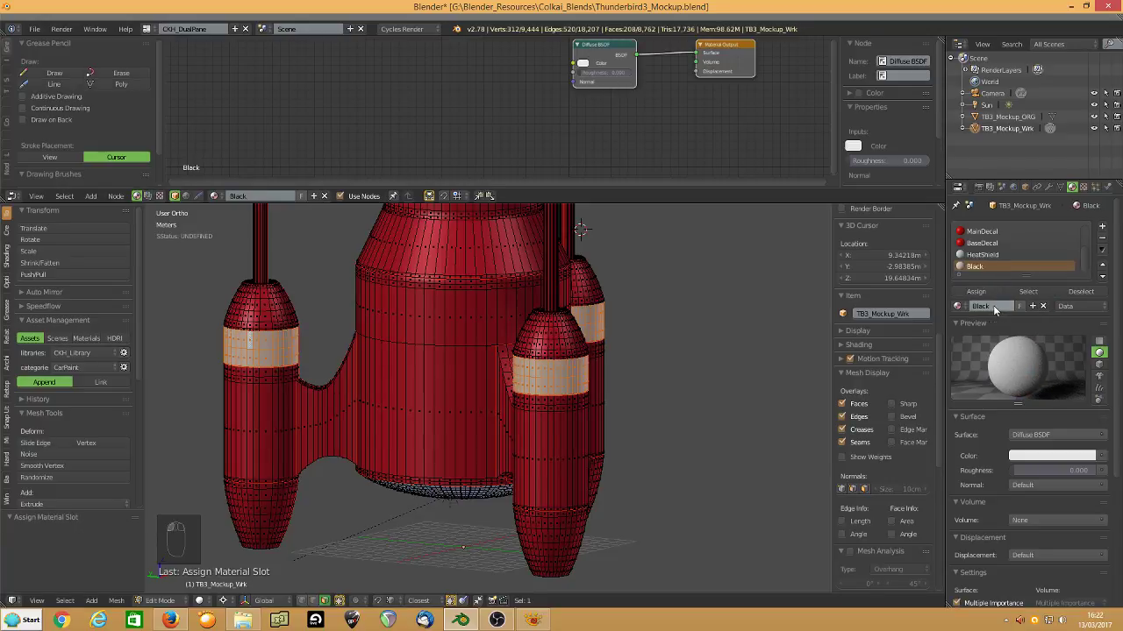
Set the Black material's diffuse colour to near-black and copy that colour to its viewport colour.
{"action": "left_click", "coordinate": [1040, 456]}
{"action": "left_click_drag", "start_coordinate": [1083, 362], "coordinate": [1084, 365]}
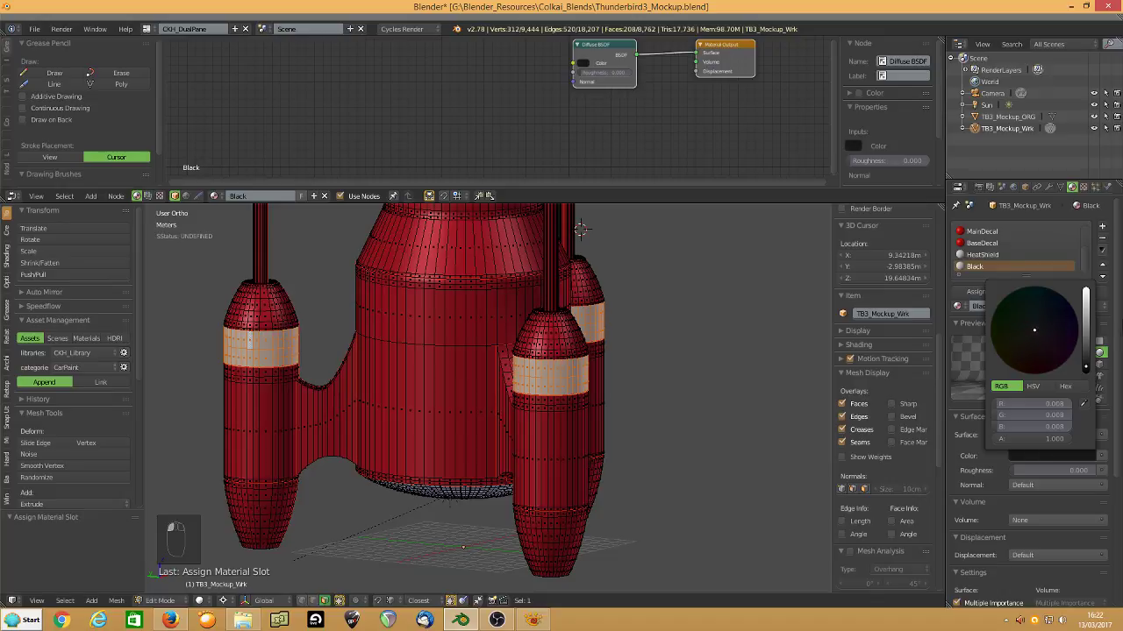
{"action": "scroll", "coordinate": [1035, 320], "scroll_direction": "down", "scroll_amount": 5}
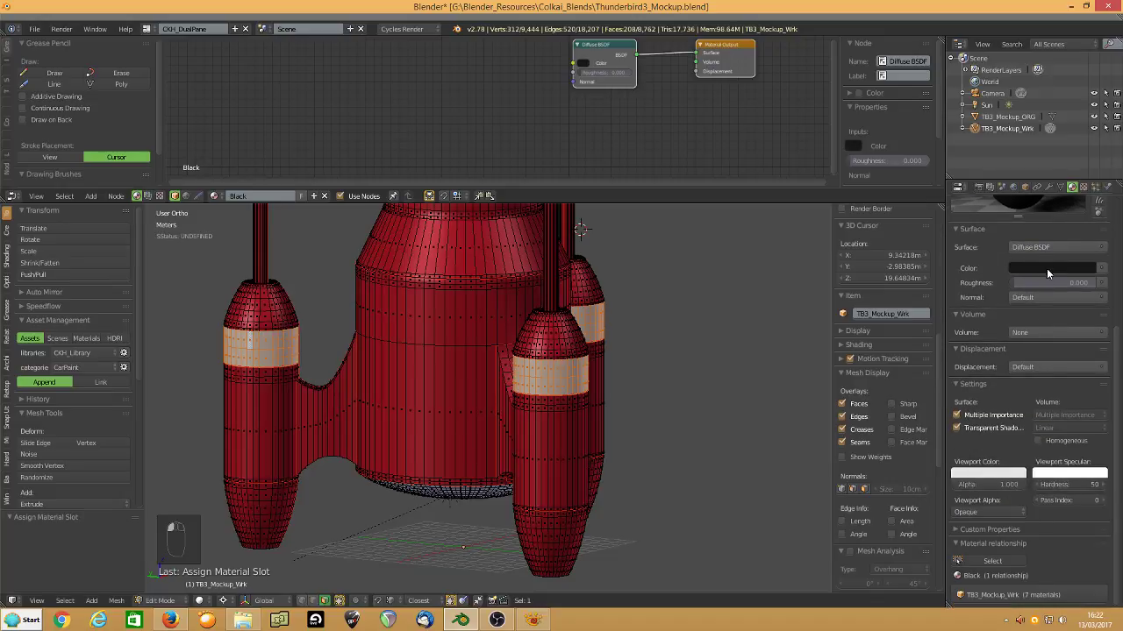
{"action": "key", "text": "ctrl+c"}
{"action": "key", "text": "ctrl+v"}
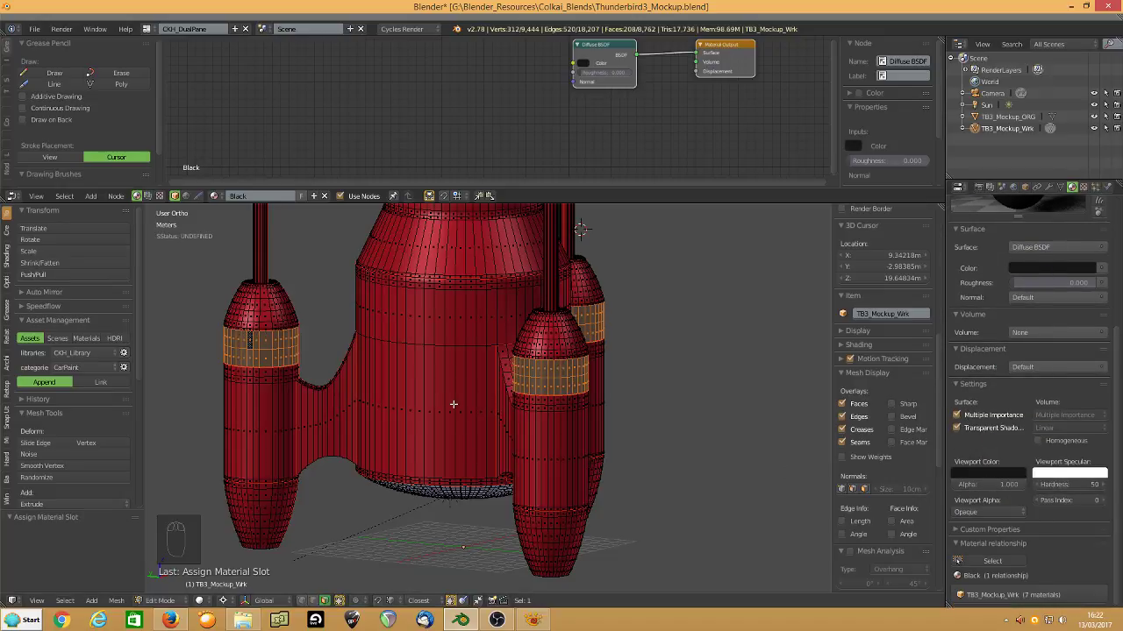
{"action": "key", "text": "Tab"}
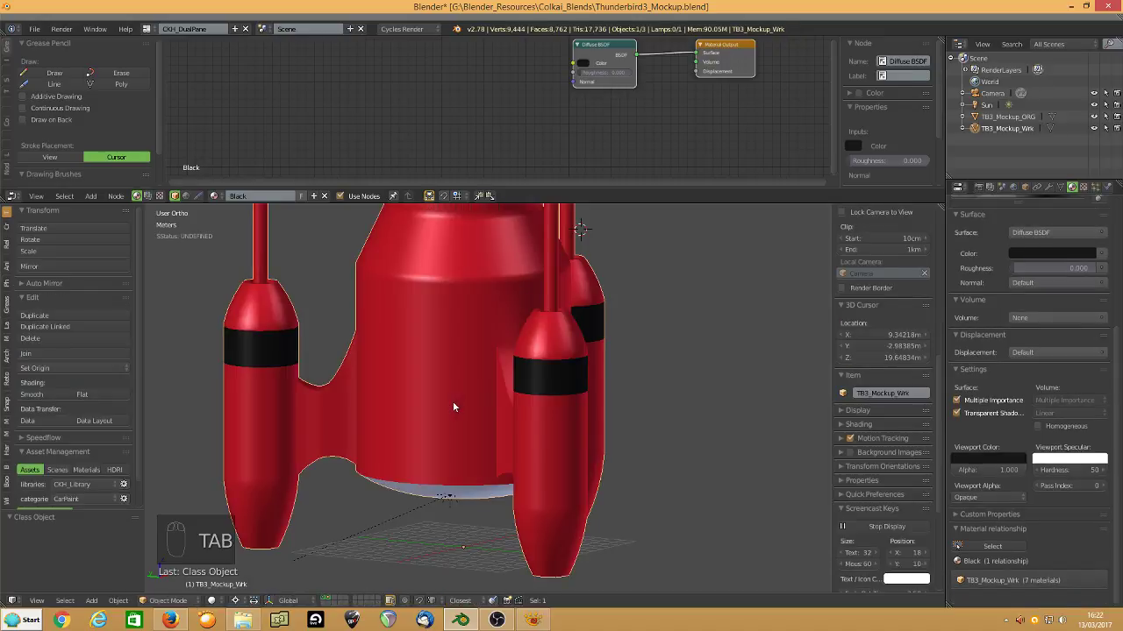
{"action": "key", "text": "Tab"}
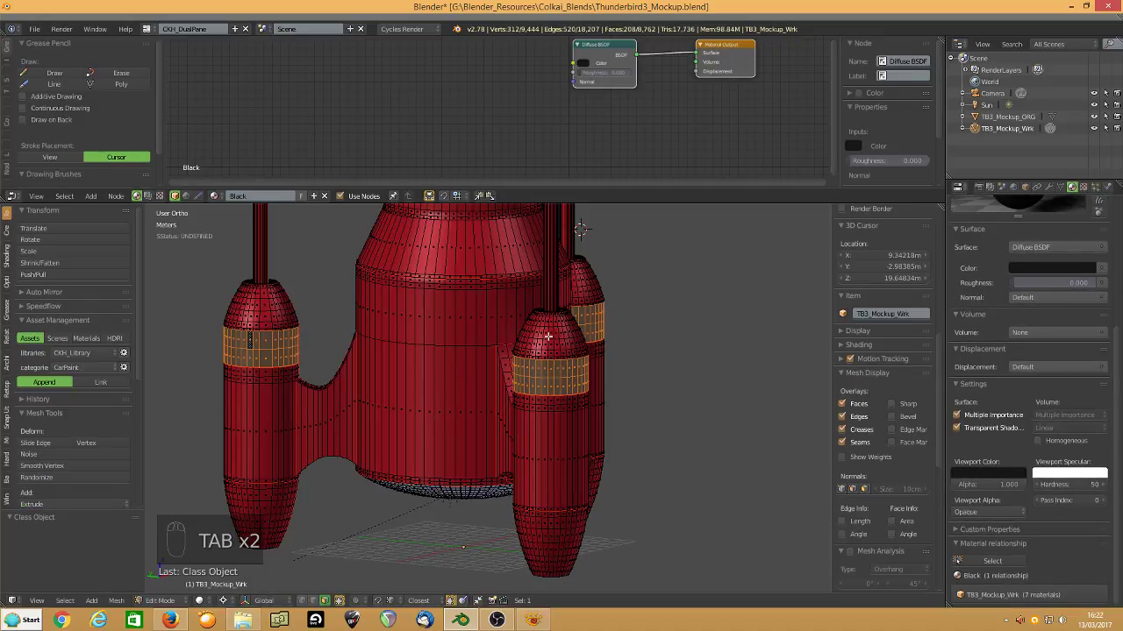
Select the two adjacent face loops around the middle of the domed tops on the front and rear leg pods.
{"action": "right_click", "coordinate": [549, 342], "text": "alt"}
{"action": "right_click", "coordinate": [549, 352], "text": "alt+shift"}
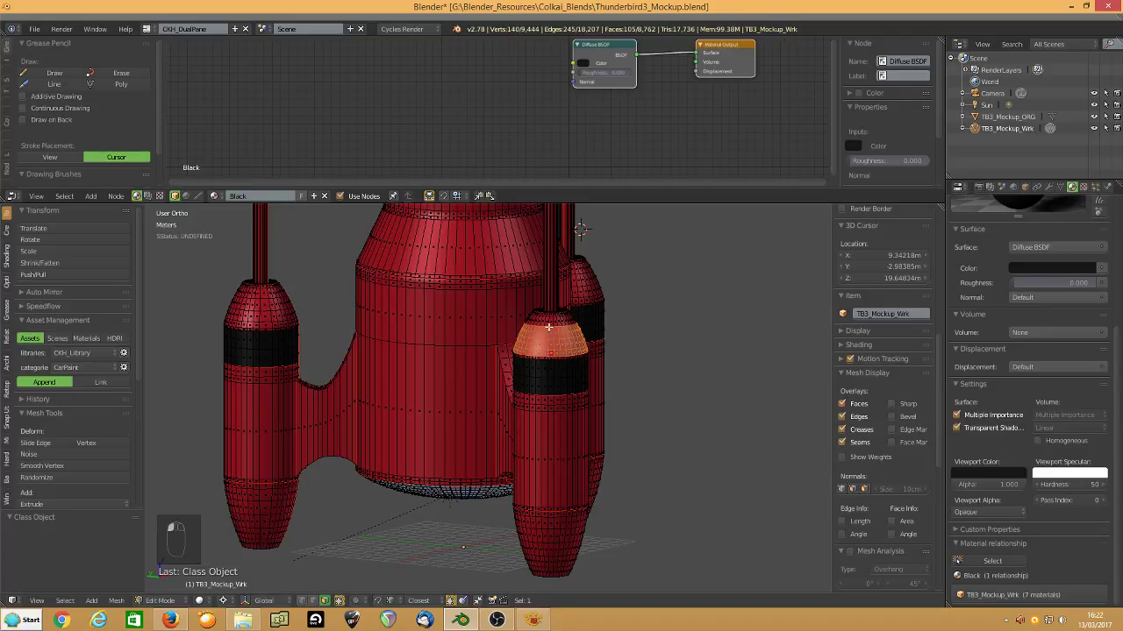
{"action": "right_click", "coordinate": [550, 351], "text": "alt+shift"}
{"action": "right_click", "coordinate": [549, 347], "text": "alt"}
{"action": "right_click", "coordinate": [551, 336], "text": "alt+shift"}
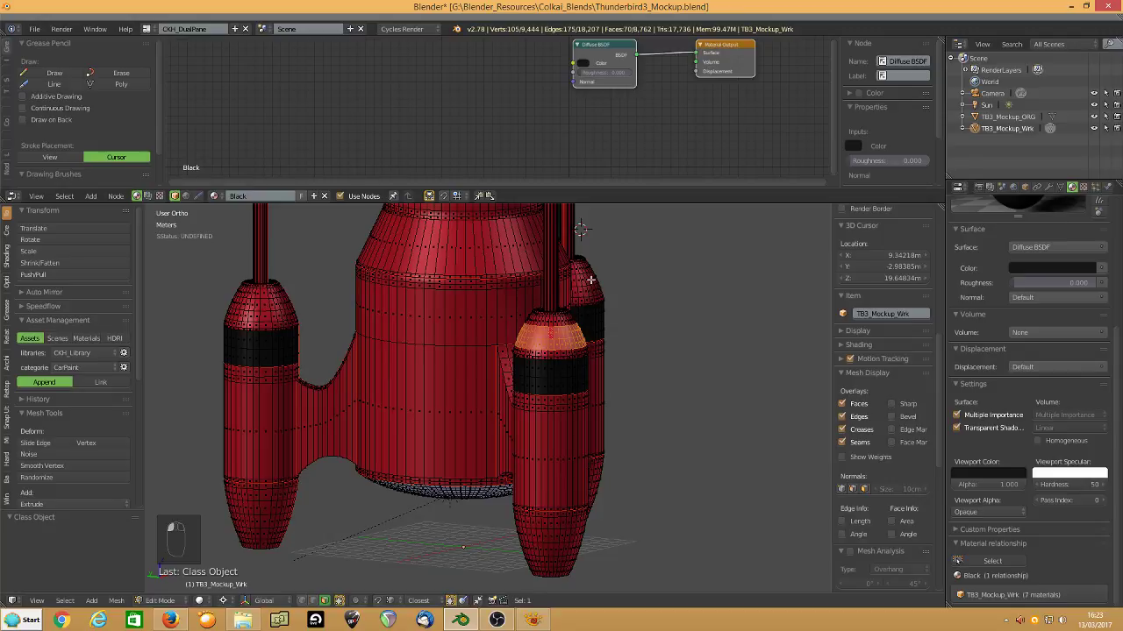
{"action": "right_click", "coordinate": [592, 281], "text": "alt+shift"}
{"action": "right_click", "coordinate": [591, 288], "text": "alt+shift"}
{"action": "right_click", "coordinate": [265, 311], "text": "alt+shift"}
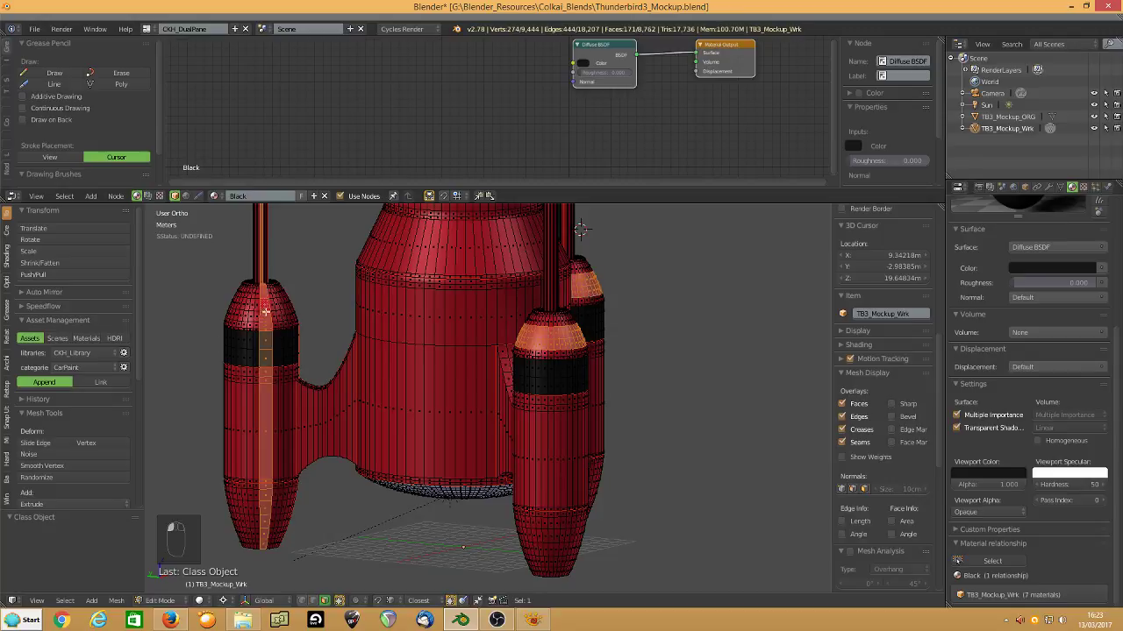
{"action": "right_click", "coordinate": [260, 305], "text": "shift"}
{"action": "right_click", "coordinate": [261, 303], "text": "alt+shift"}
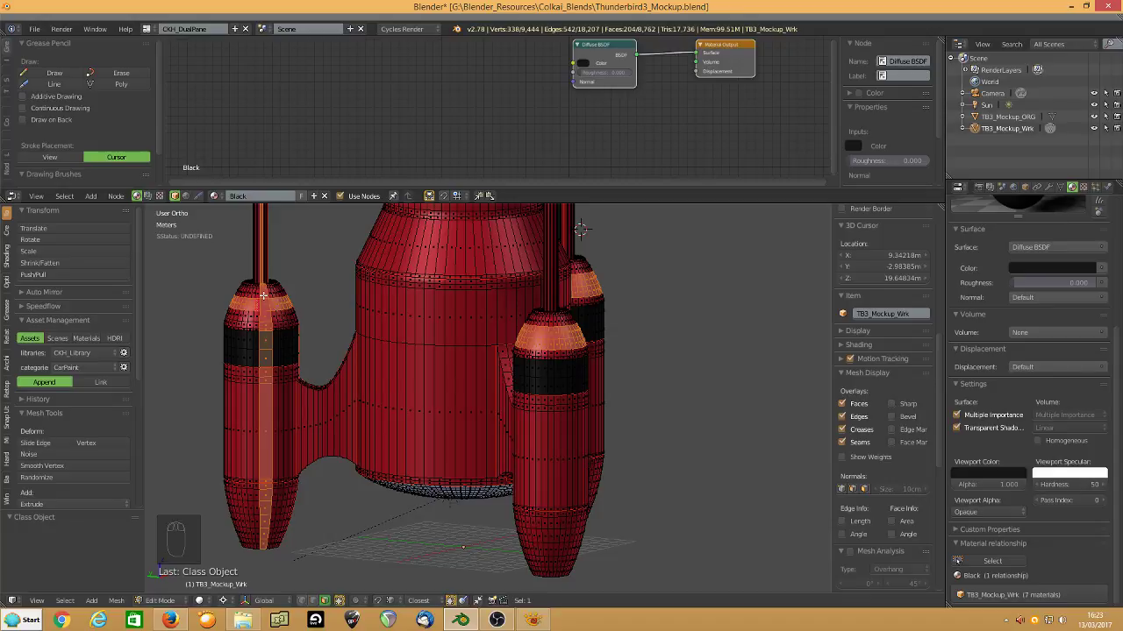
{"action": "key", "text": "ctrl+z"}
{"action": "key", "text": "ctrl+z"}
{"action": "key", "text": "ctrl+z"}
{"action": "key", "text": "ctrl+z"}
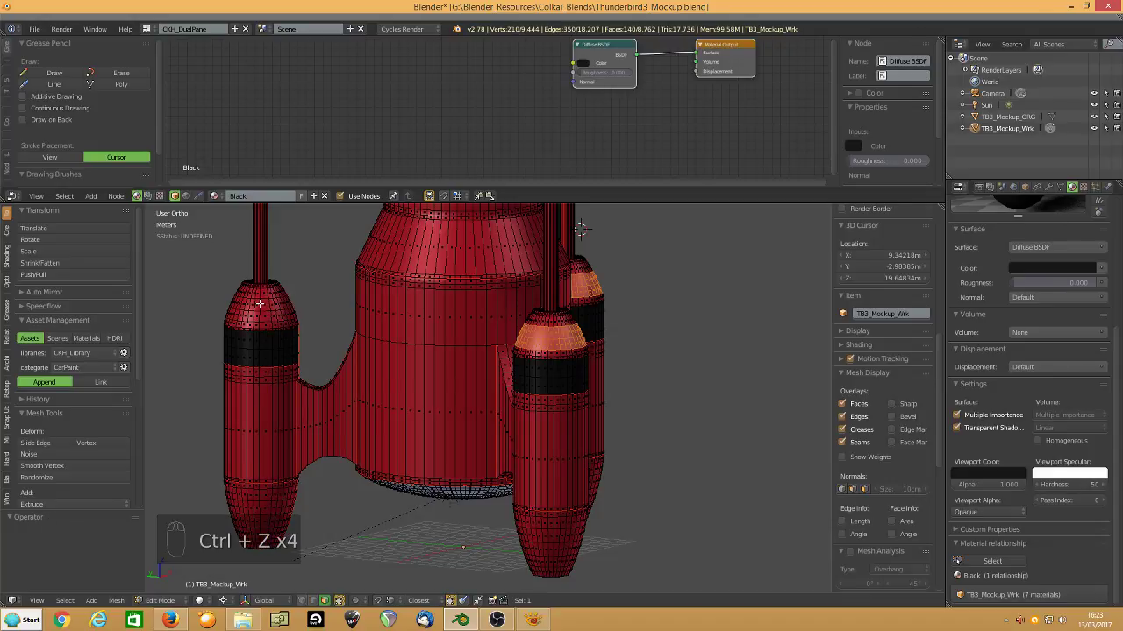
Add the two matching dome face loops on the third leg pod and grow the selection twice to cover all three domes.
{"action": "right_click", "coordinate": [260, 303], "text": "alt+shift"}
{"action": "right_click", "coordinate": [260, 317], "text": "alt+shift"}
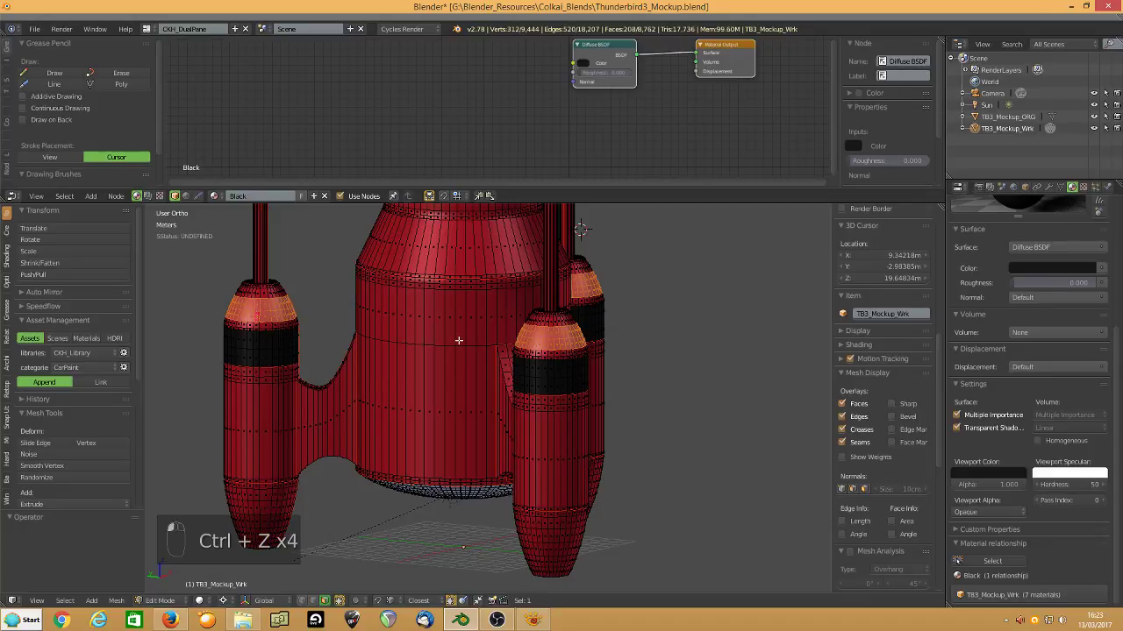
{"action": "key", "text": "ctrl+KP_Add"}
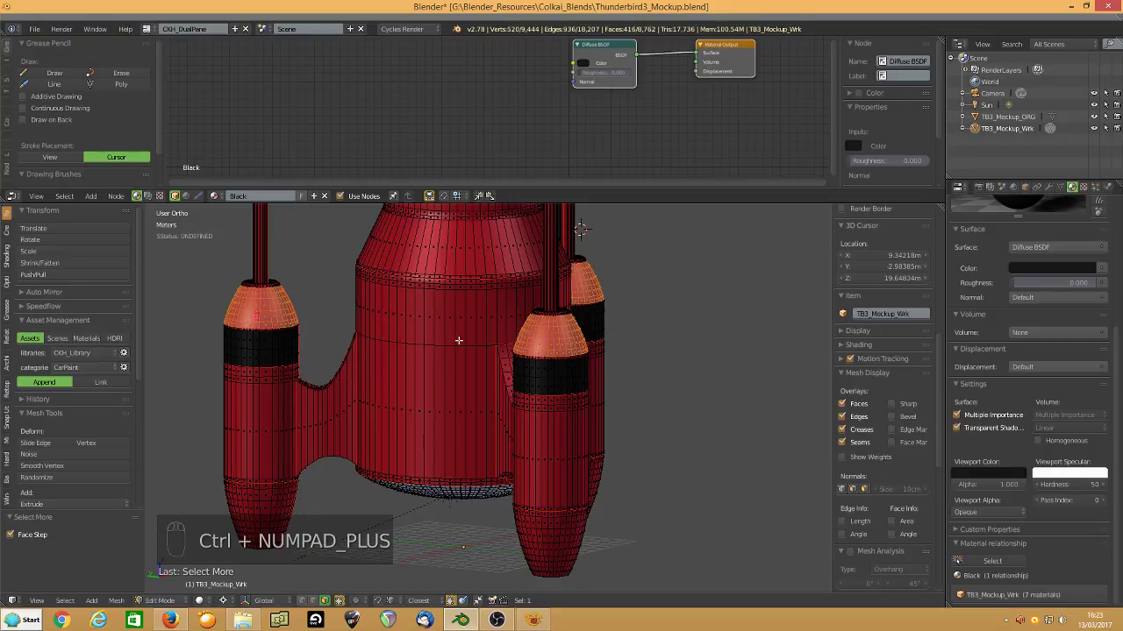
{"action": "key", "text": "ctrl+KP_Add"}
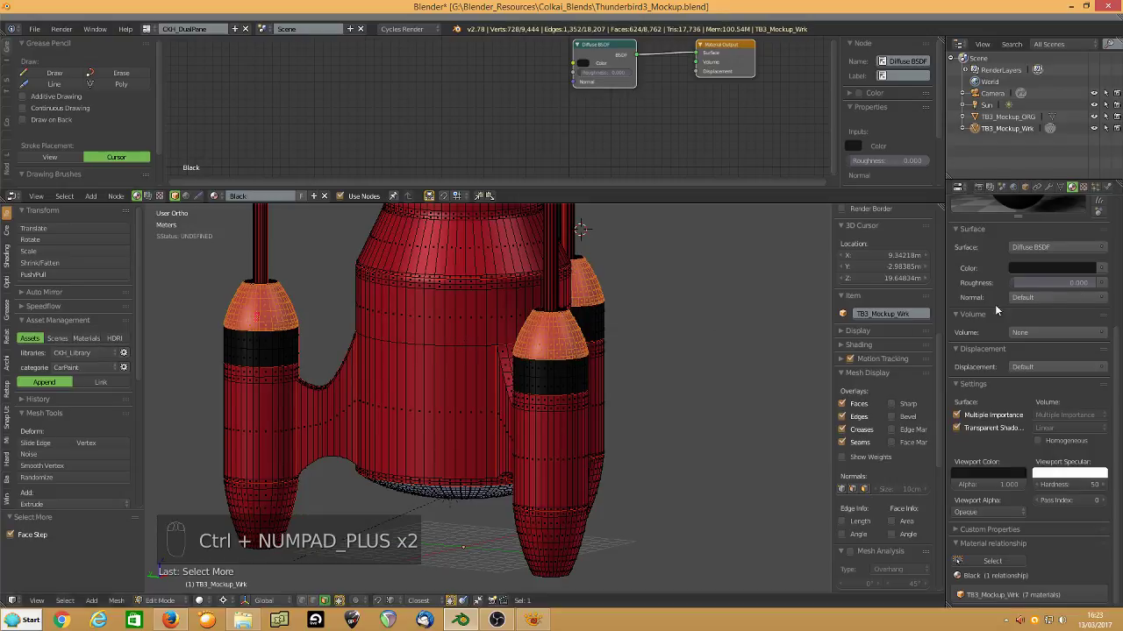
Add a new material for the selected leg pod domes, assign it to them and name it White.
{"action": "scroll", "coordinate": [1114, 360], "scroll_direction": "up", "scroll_amount": 5}
{"action": "left_click", "coordinate": [1103, 227]}
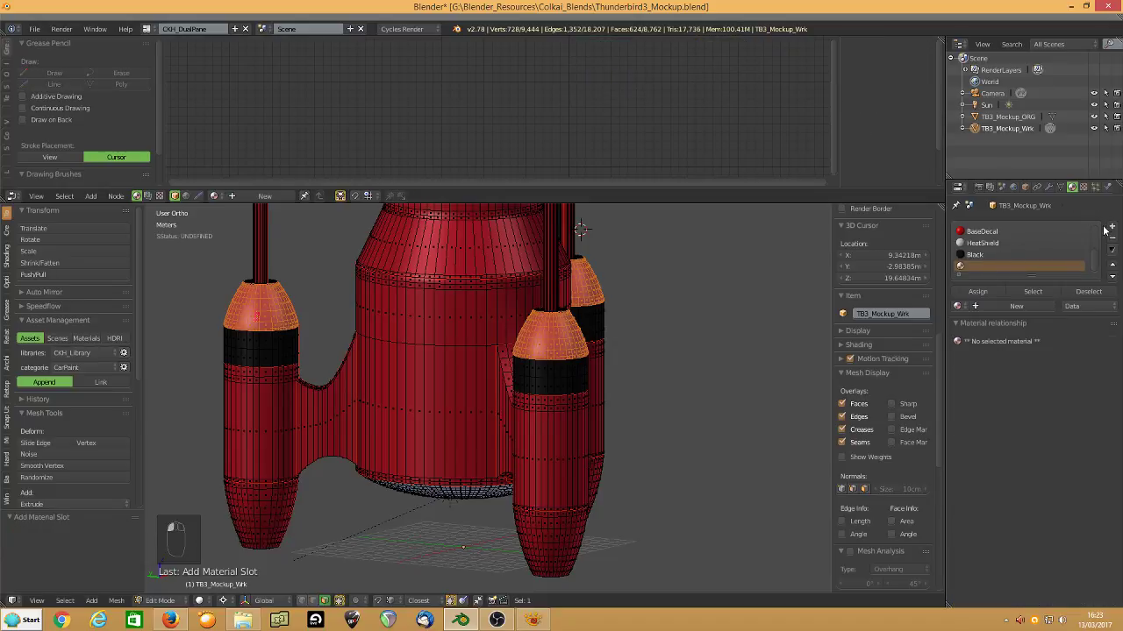
{"action": "left_click", "coordinate": [1009, 306]}
{"action": "left_click", "coordinate": [988, 291]}
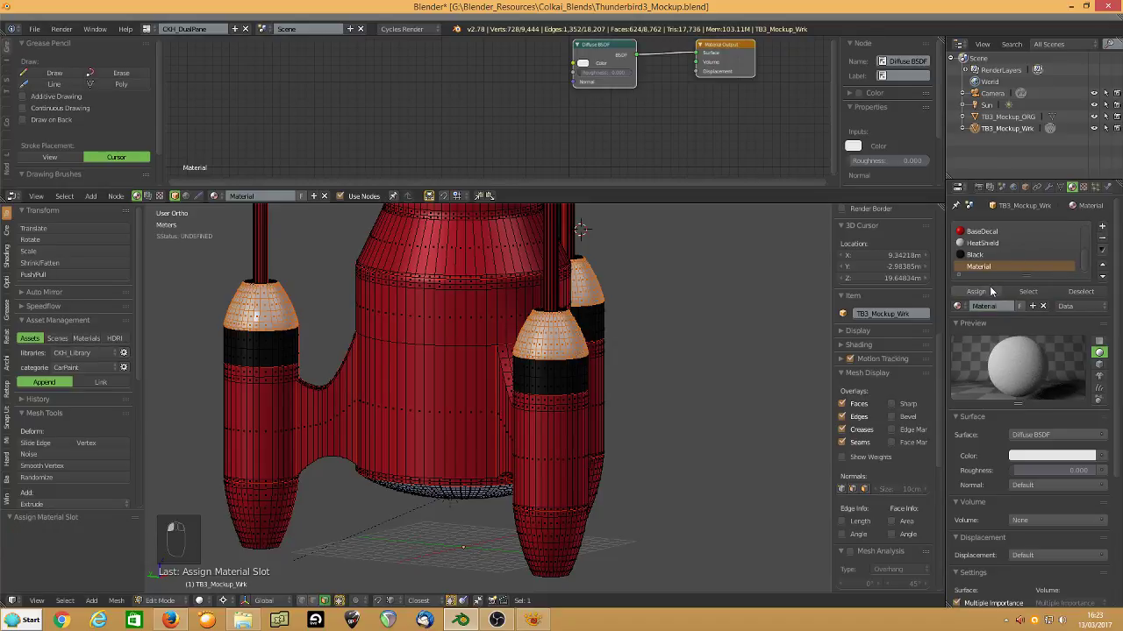
{"action": "type", "text": "White"}
{"action": "key", "text": "Return"}
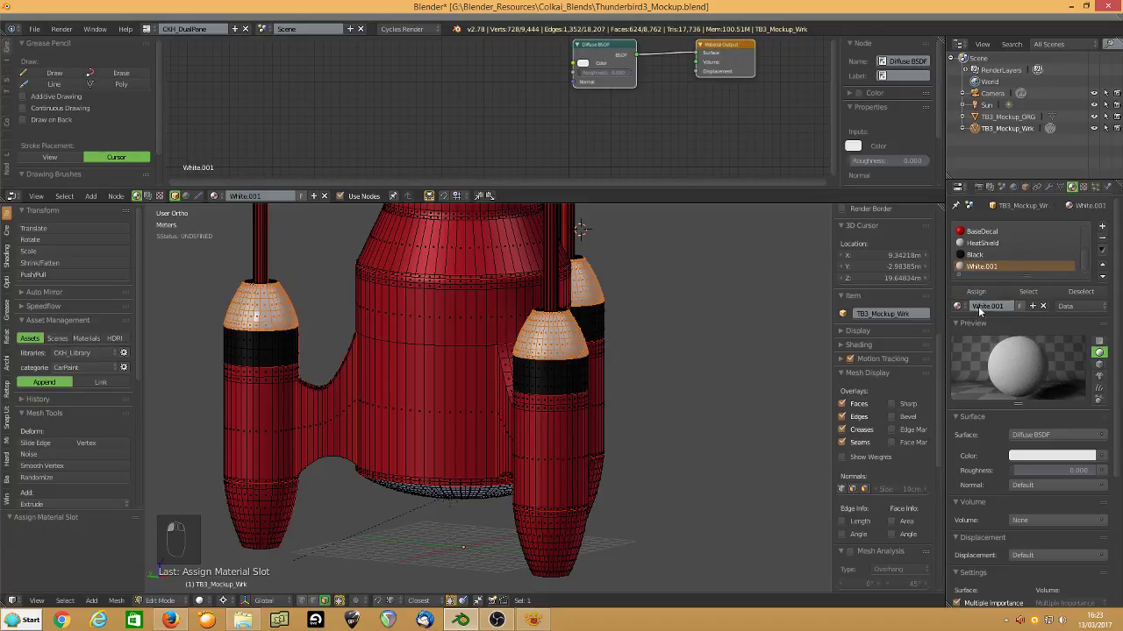
Select the red rim face loop at the top of each leg pod dome, around the strut, on all three pods.
{"action": "middle_click_drag", "start_coordinate": [509, 318], "coordinate": [526, 376]}
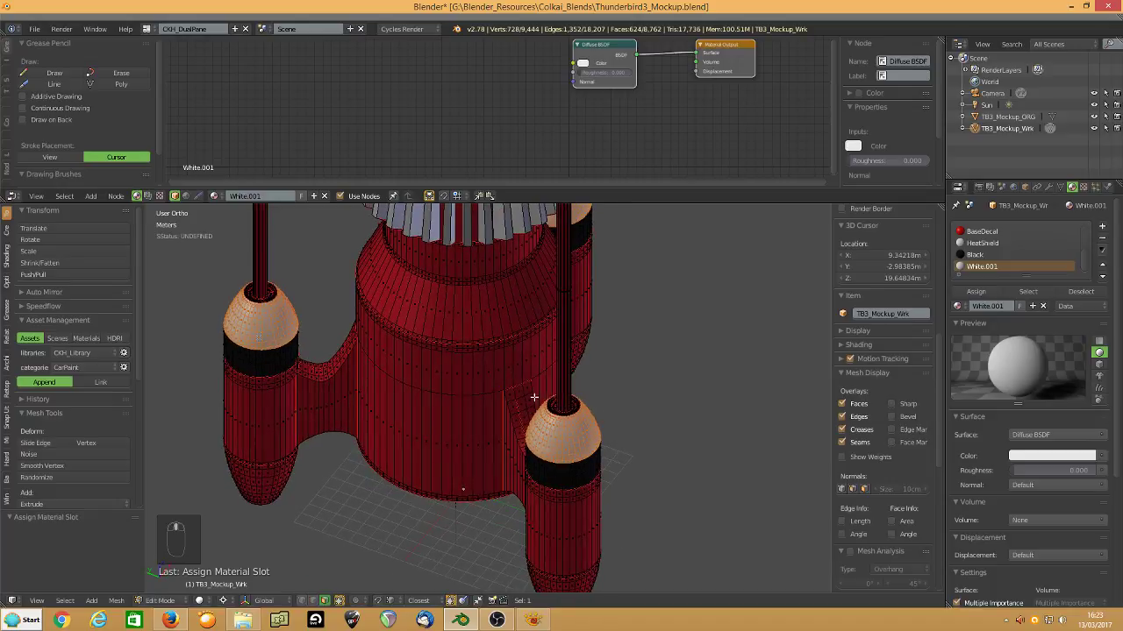
{"action": "scroll", "coordinate": [537, 402], "scroll_direction": "up", "scroll_amount": 3}
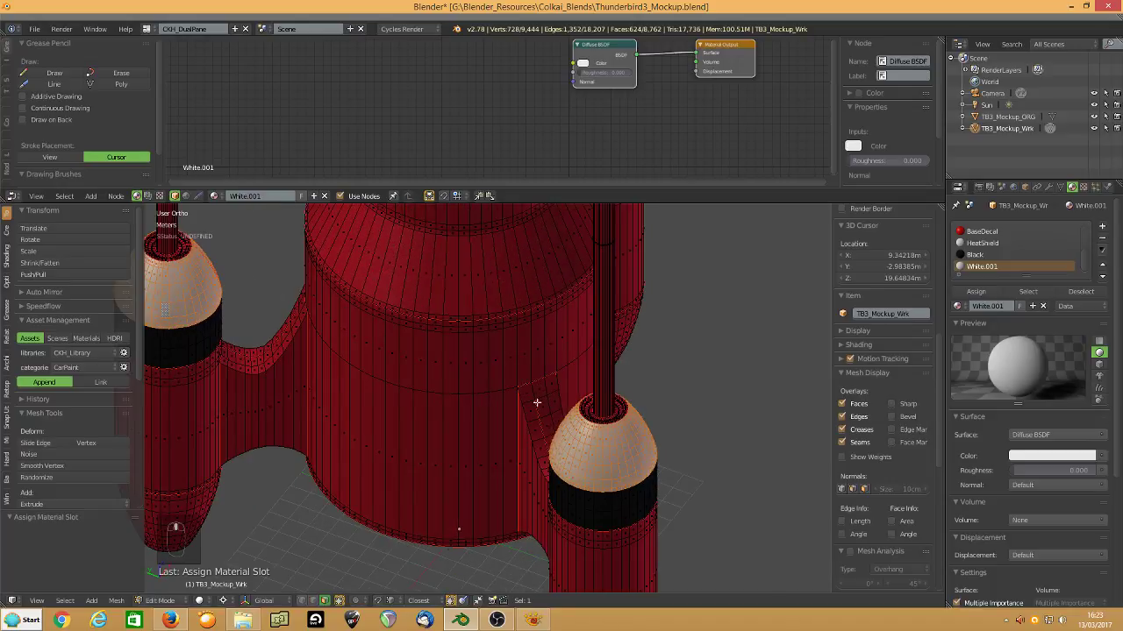
{"action": "right_click", "coordinate": [584, 415], "text": "alt"}
{"action": "right_click", "coordinate": [579, 411], "text": "alt"}
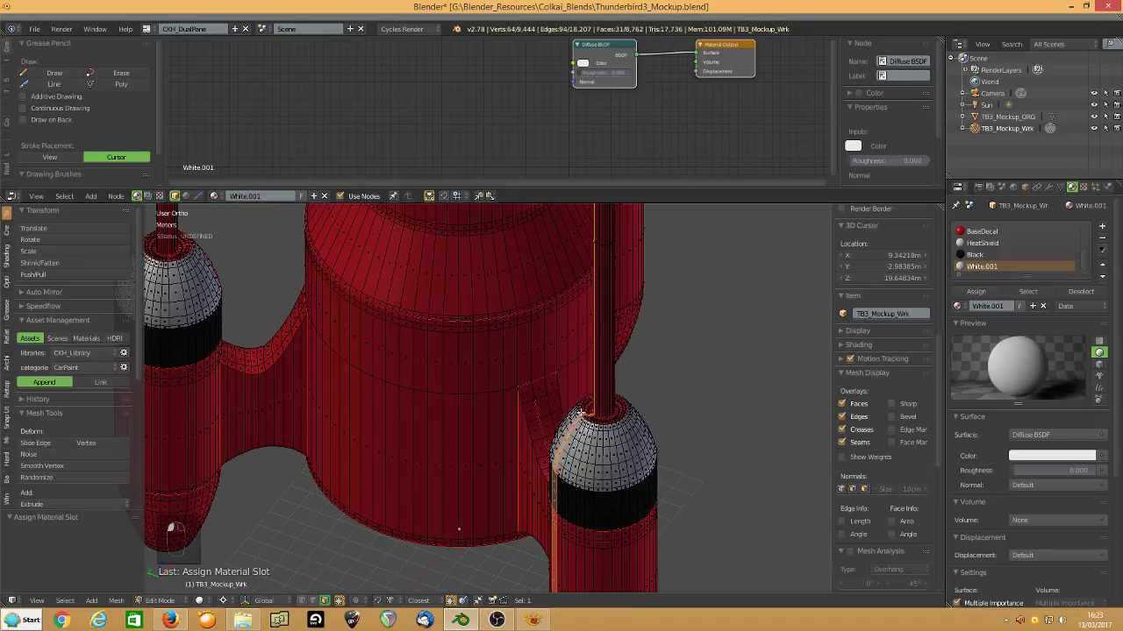
{"action": "scroll", "coordinate": [582, 412], "scroll_direction": "up", "scroll_amount": 2}
{"action": "right_click", "coordinate": [661, 422], "text": "alt"}
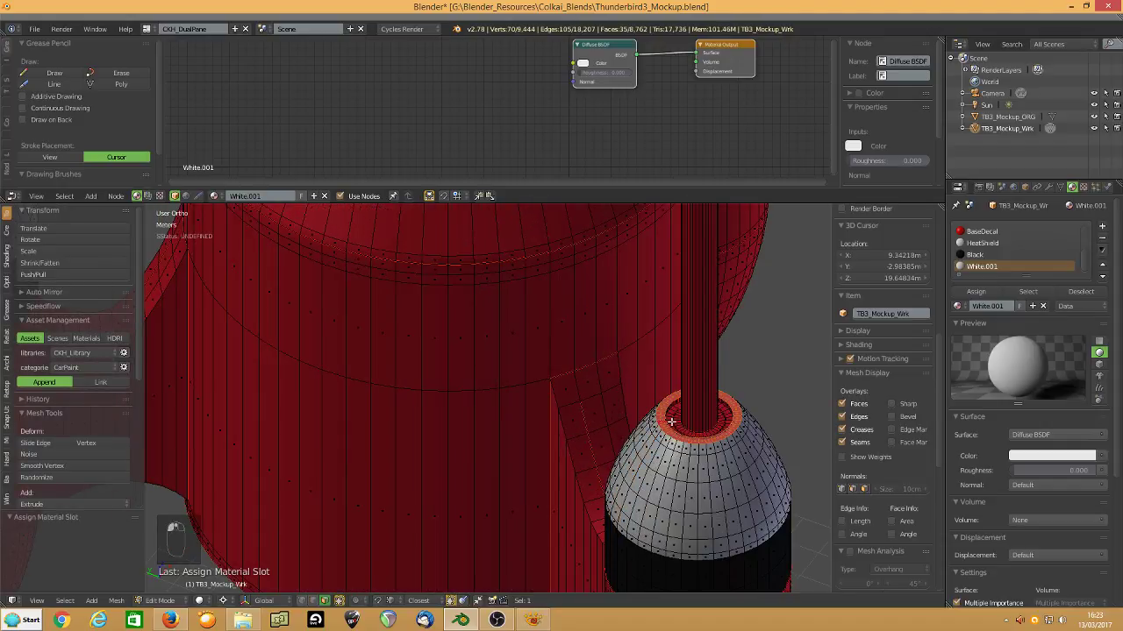
{"action": "middle_click_drag", "start_coordinate": [489, 414], "coordinate": [455, 345]}
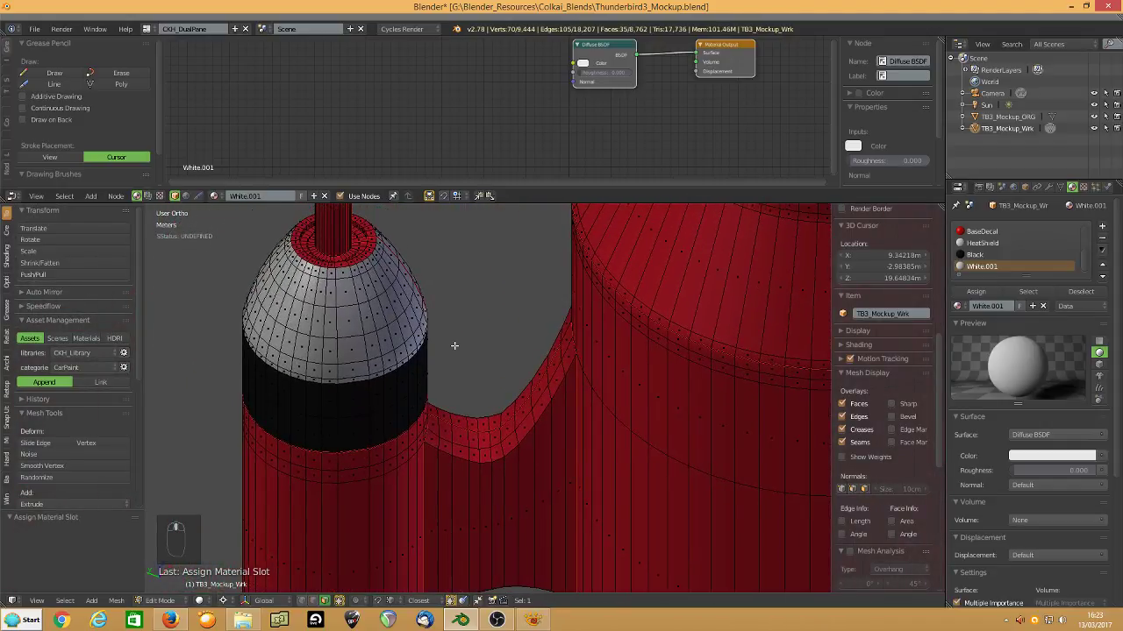
{"action": "right_click", "coordinate": [357, 259], "text": "alt"}
{"action": "middle_click_drag", "start_coordinate": [389, 270], "coordinate": [473, 396]}
{"action": "right_click", "coordinate": [584, 513], "text": "alt+shift"}
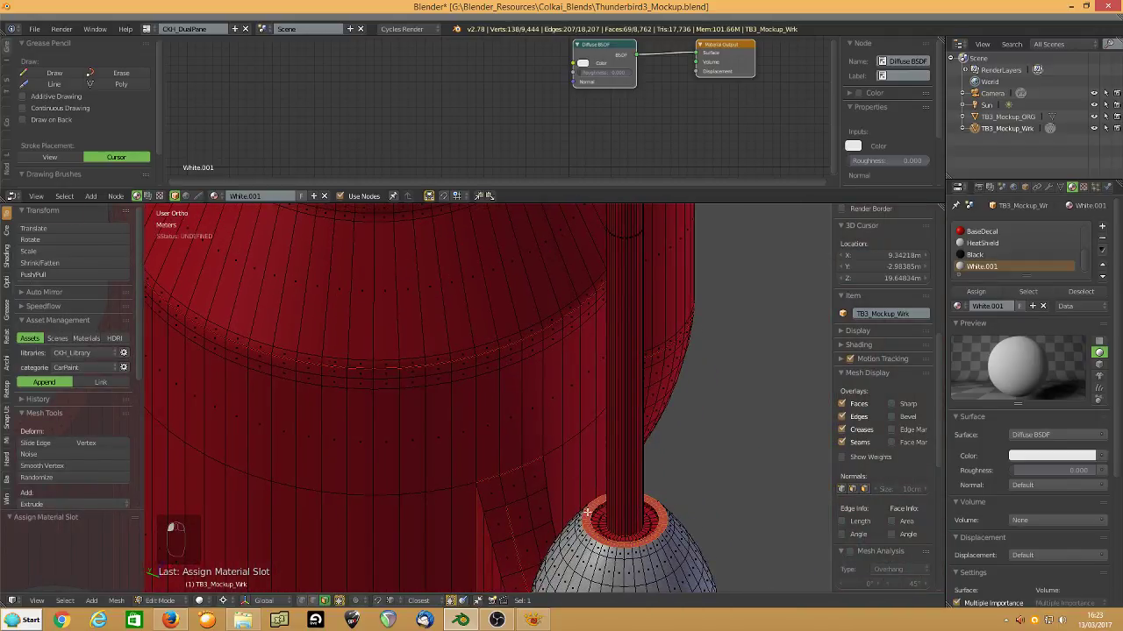
{"action": "middle_click_drag", "start_coordinate": [766, 363], "coordinate": [616, 397]}
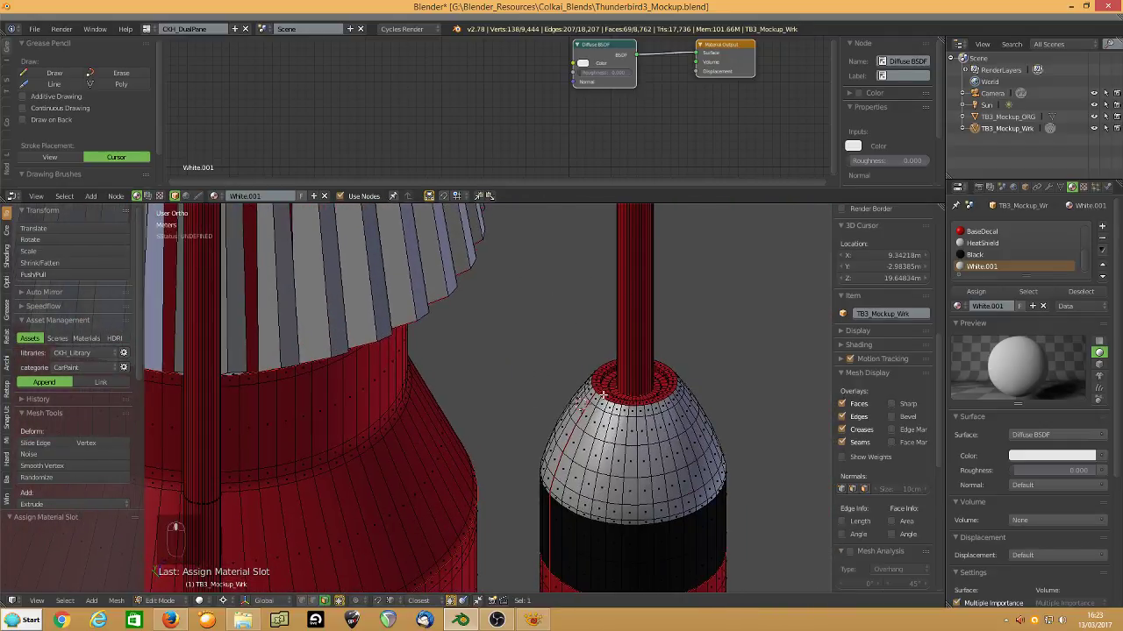
{"action": "right_click", "coordinate": [603, 397], "text": "alt+shift"}
Grow the rim selection twice and assign the White.001 material to it.
{"action": "key", "text": "ctrl+KP_Add"}
{"action": "key", "text": "ctrl+KP_Add"}
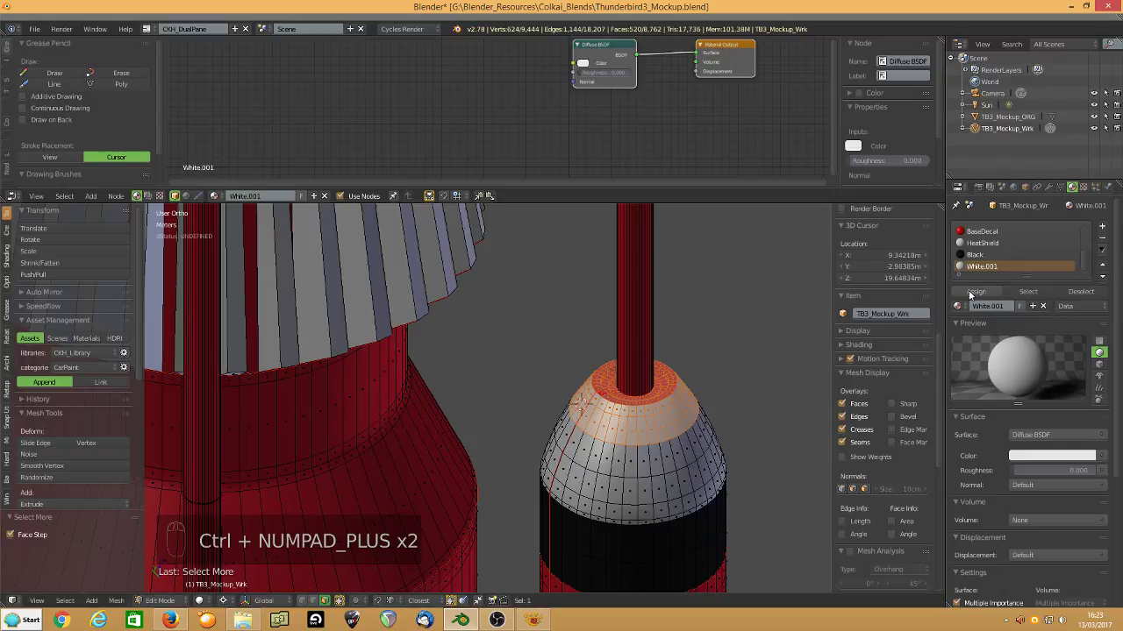
{"action": "left_click", "coordinate": [970, 293]}
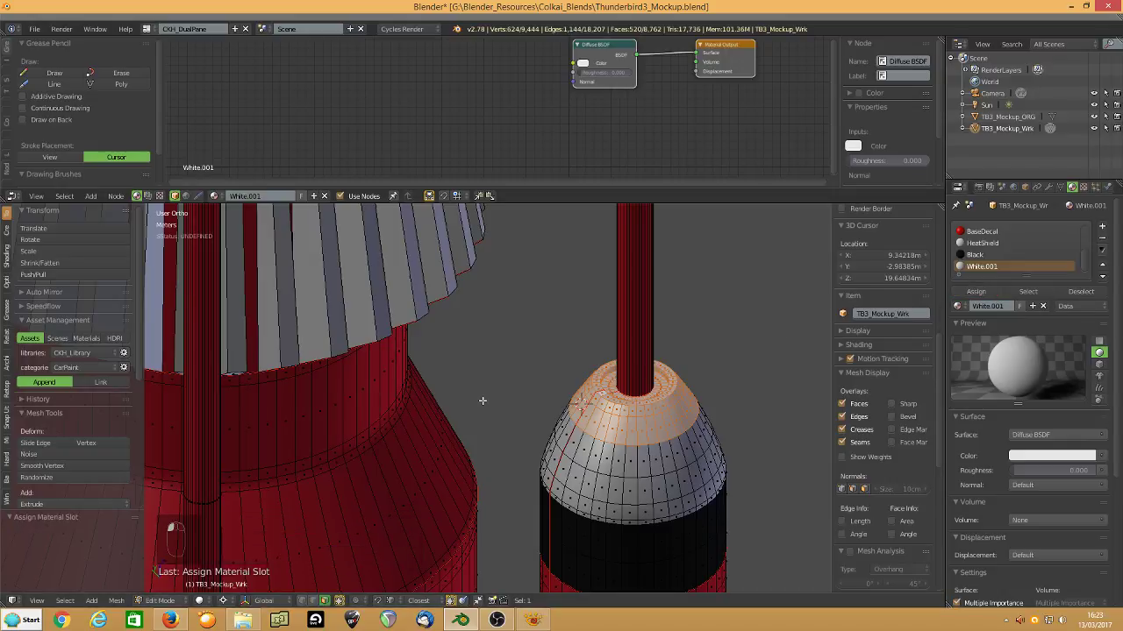
Select the lowest face loop at the bottom tip of each of the three leg pods.
{"action": "scroll", "coordinate": [466, 404], "scroll_direction": "down", "scroll_amount": 5, "text": "shift"}
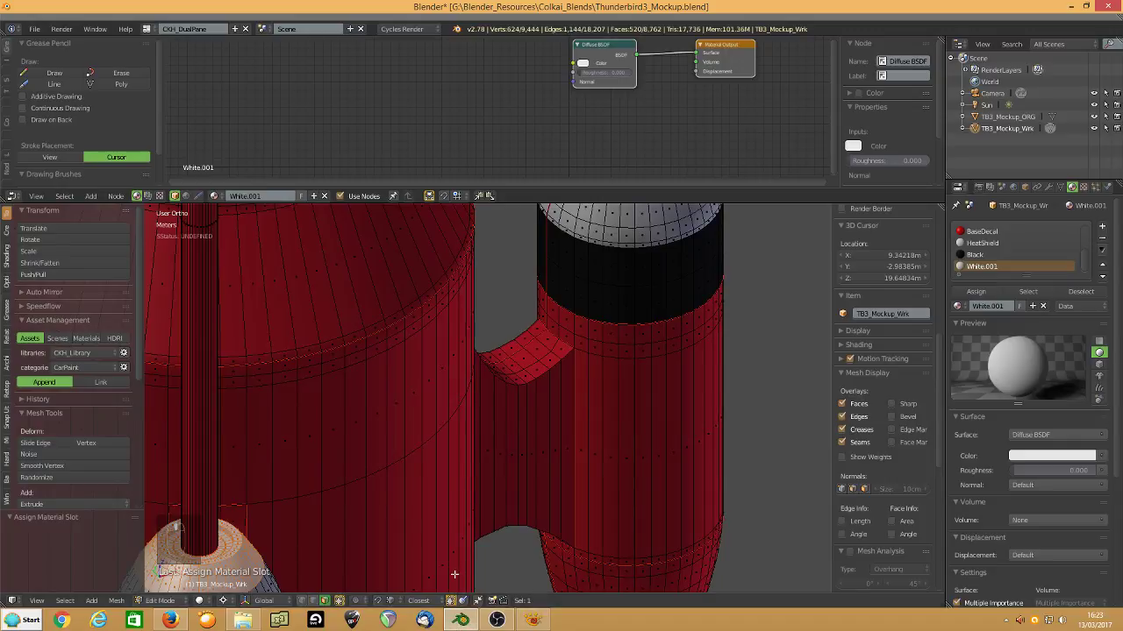
{"action": "scroll", "coordinate": [445, 446], "scroll_direction": "down", "scroll_amount": 5}
{"action": "scroll", "coordinate": [556, 342], "scroll_direction": "down", "scroll_amount": 4, "text": "shift"}
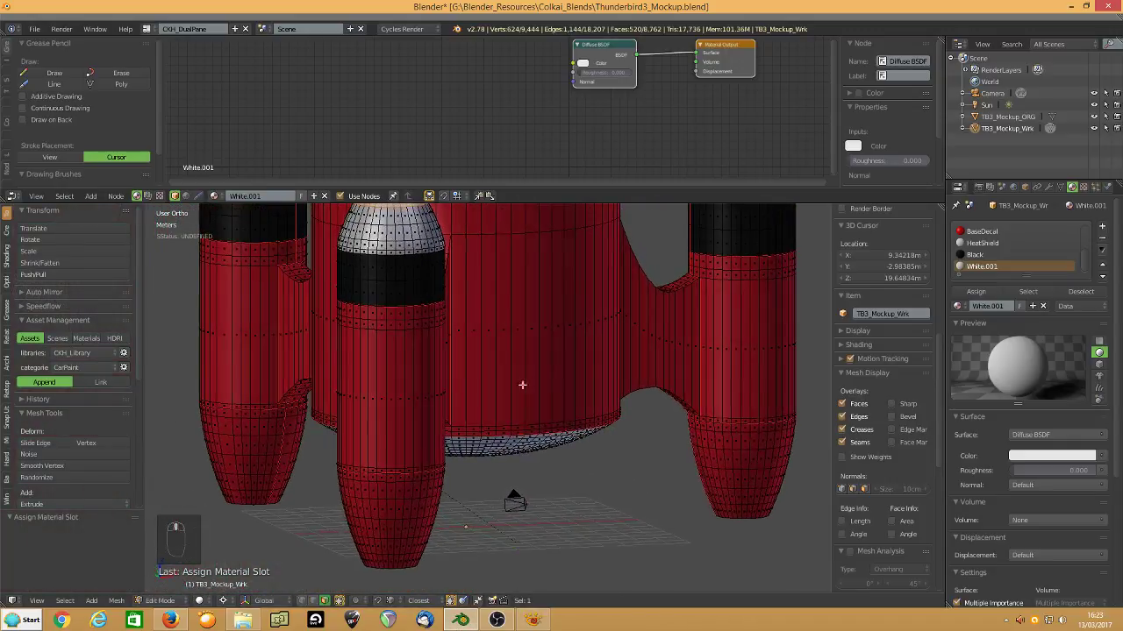
{"action": "right_click", "coordinate": [380, 562], "text": "alt"}
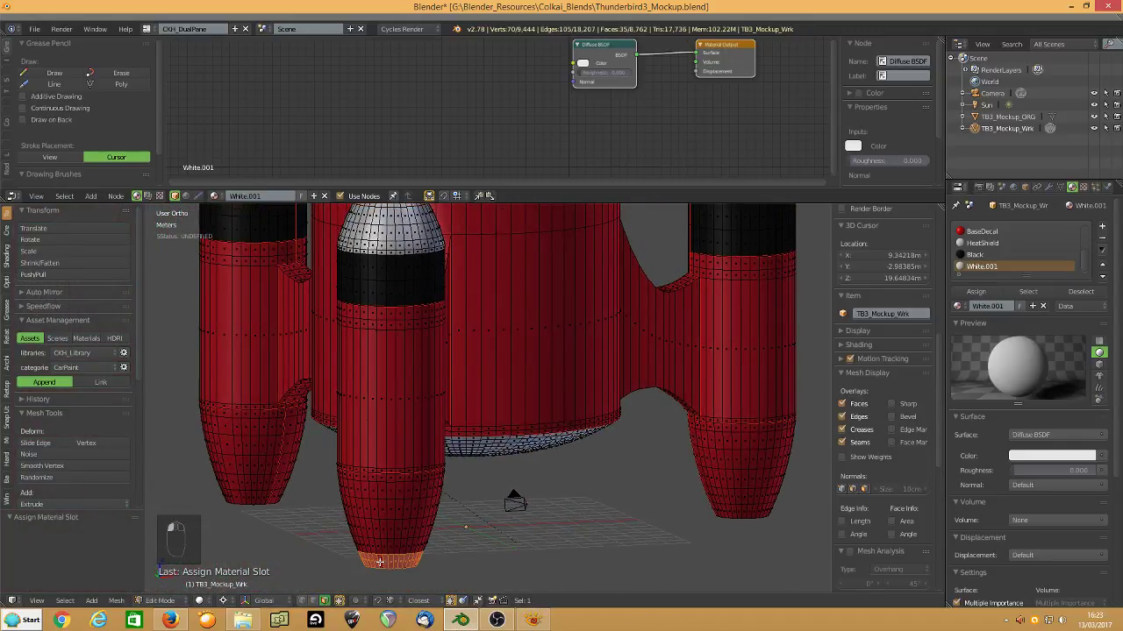
{"action": "right_click", "coordinate": [251, 499], "text": "alt+shift"}
{"action": "right_click", "coordinate": [752, 515], "text": "alt+shift"}
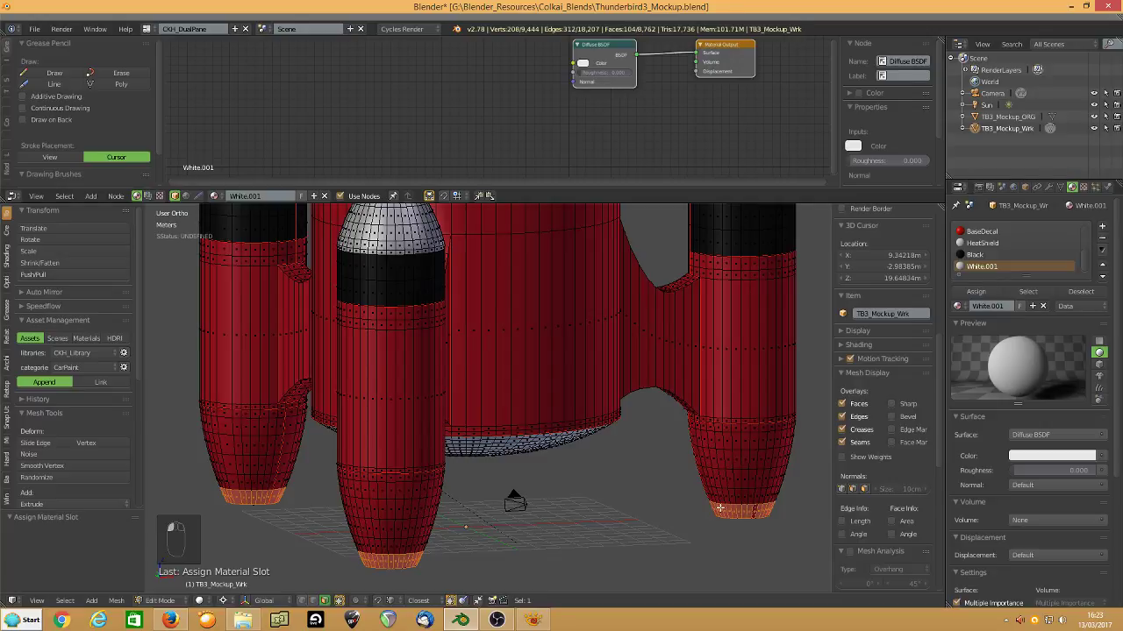
Grow the selection six times to cover the tapered pod ends, assign White.001 to them and return to Object Mode.
{"action": "key", "text": "ctrl+KP_Add"}
{"action": "key", "text": "ctrl+KP_Add"}
{"action": "key", "text": "ctrl+KP_Add"}
{"action": "key", "text": "ctrl+KP_Add"}
{"action": "key", "text": "ctrl+KP_Add"}
{"action": "key", "text": "ctrl+KP_Add"}
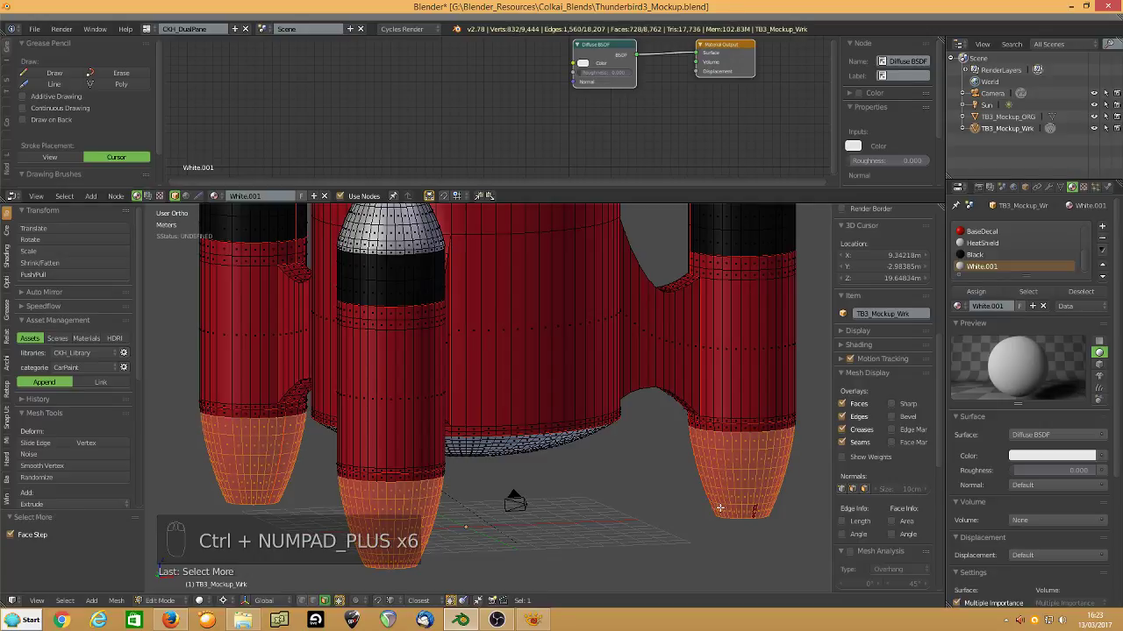
{"action": "left_click", "coordinate": [975, 291]}
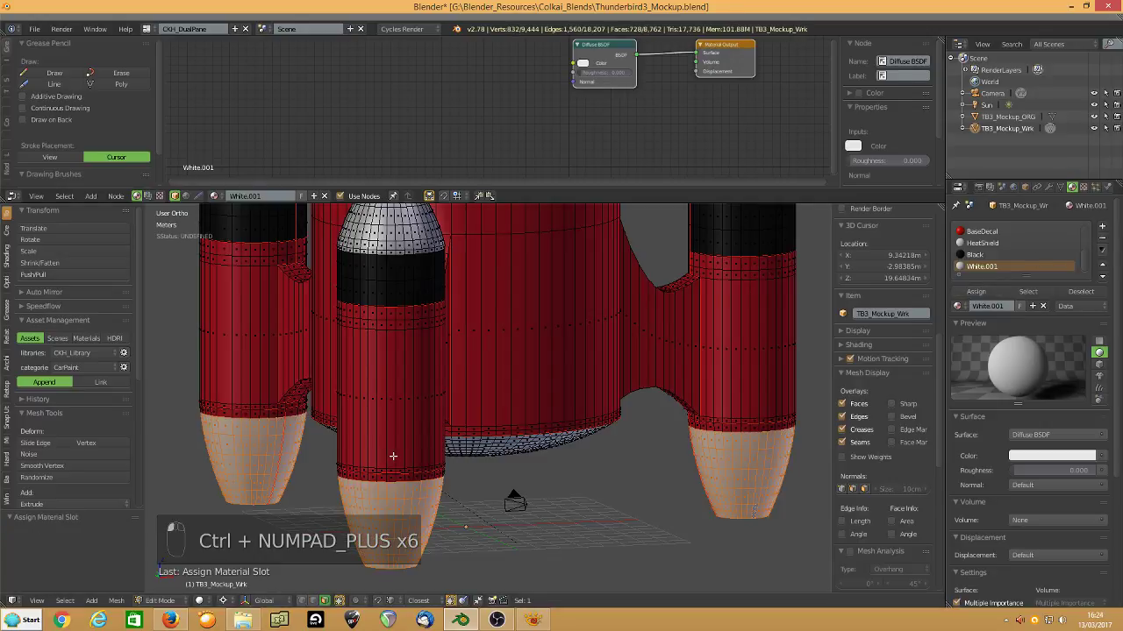
{"action": "key", "text": "Tab"}
{"action": "scroll", "coordinate": [386, 456], "scroll_direction": "down", "scroll_amount": 5}
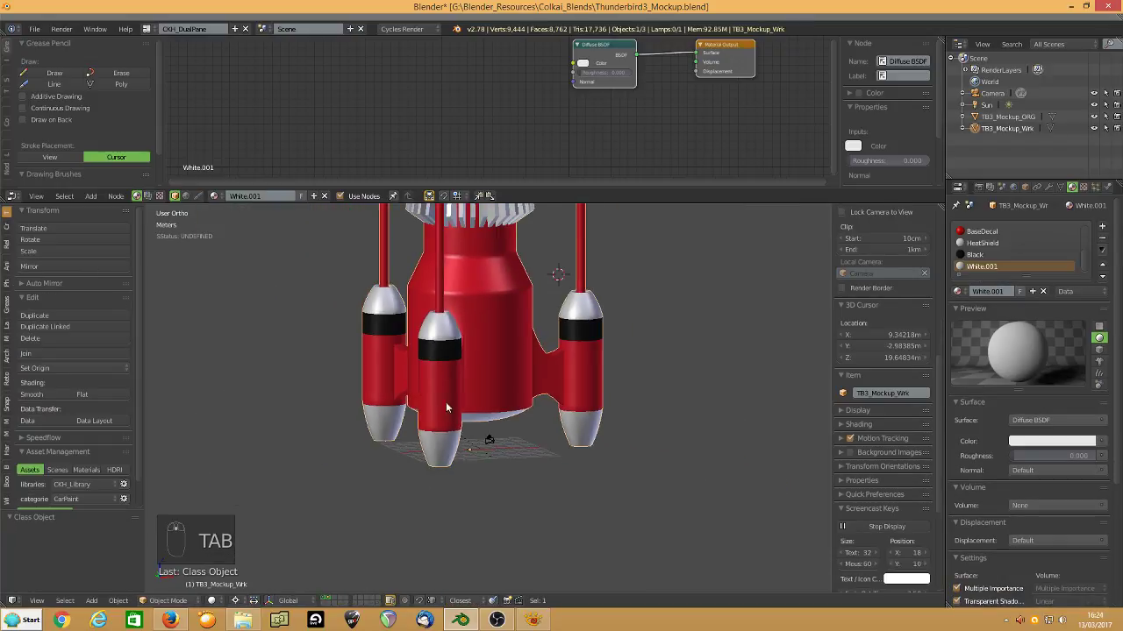
Select the outer face loop of the collar below the nose cone, grow it five times and assign White.001 to the collar.
{"action": "middle_click_drag", "start_coordinate": [427, 376], "coordinate": [474, 347]}
{"action": "scroll", "coordinate": [476, 364], "scroll_direction": "up", "scroll_amount": 5}
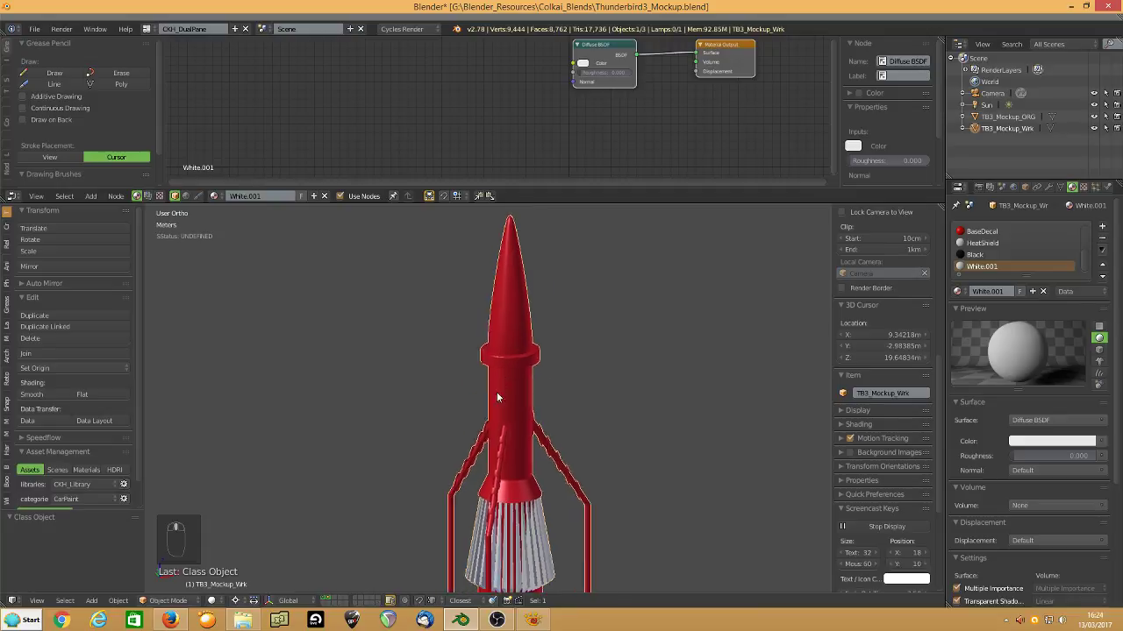
{"action": "scroll", "coordinate": [480, 412], "scroll_direction": "up", "scroll_amount": 2}
{"action": "key", "text": "Tab"}
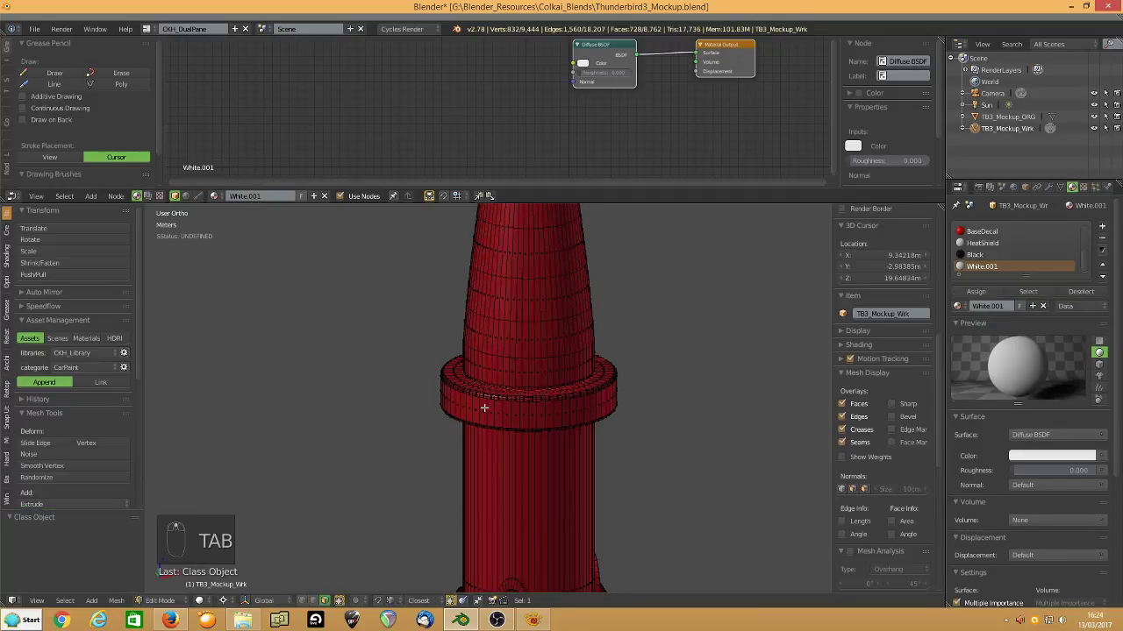
{"action": "right_click", "coordinate": [489, 412], "text": "alt"}
{"action": "key", "text": "ctrl+KP_Add"}
{"action": "key", "text": "ctrl+KP_Add"}
{"action": "key", "text": "ctrl+KP_Add"}
{"action": "key", "text": "ctrl+KP_Add"}
{"action": "key", "text": "ctrl+KP_Add"}
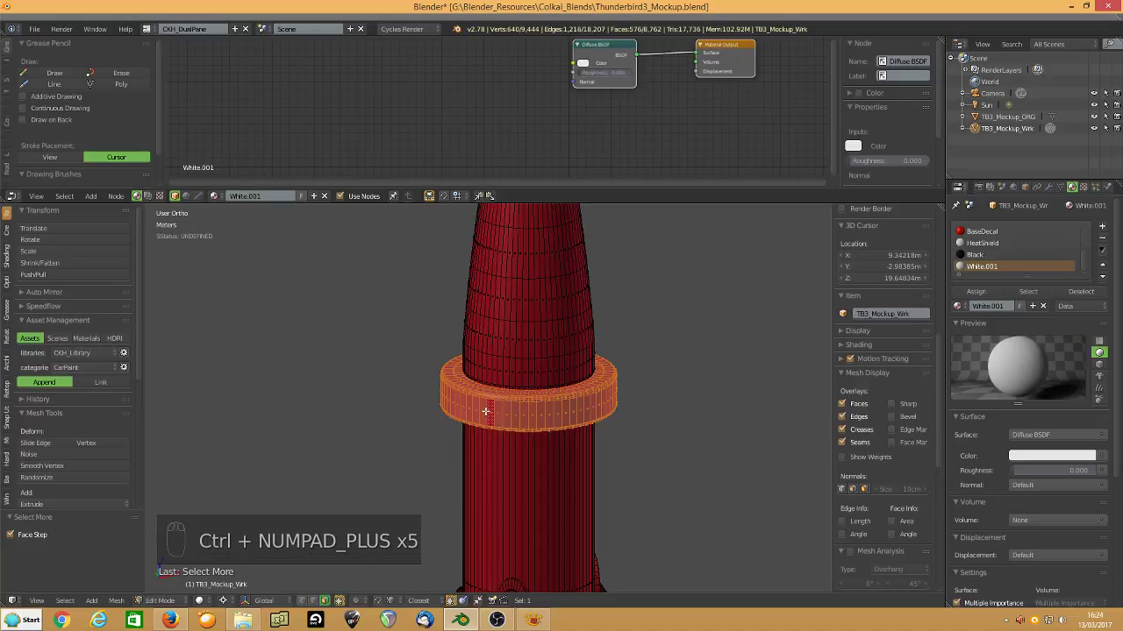
{"action": "left_click", "coordinate": [975, 291]}
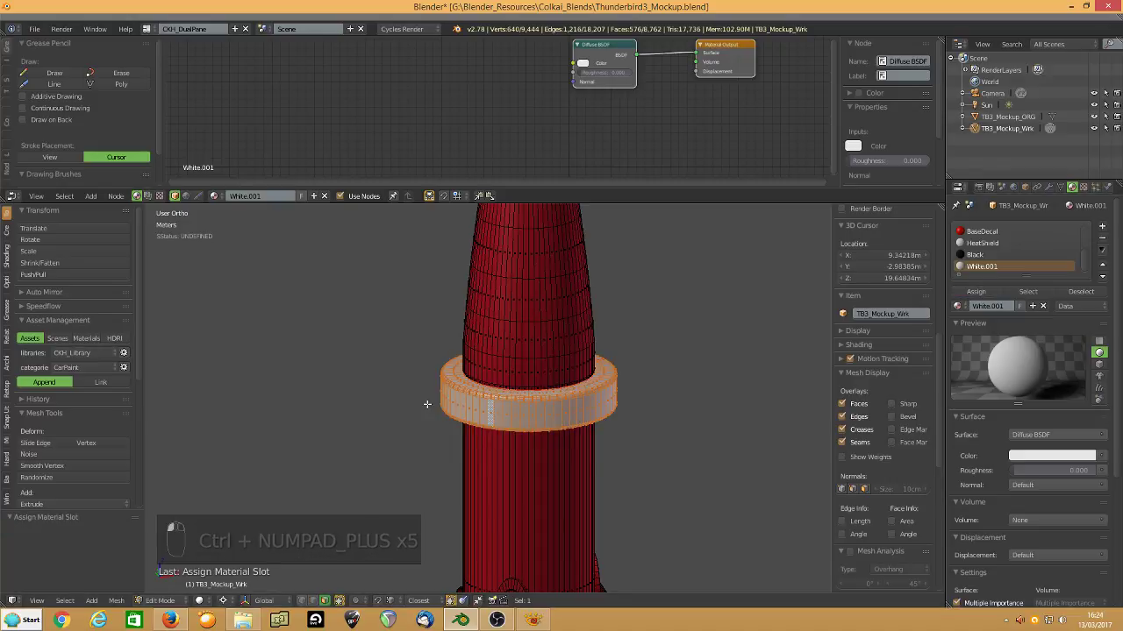
Return to Object Mode and make BaseDecal the active material so its shader nodes are displayed.
{"action": "key", "text": "Tab"}
{"action": "scroll", "coordinate": [448, 391], "scroll_direction": "down", "scroll_amount": 8}
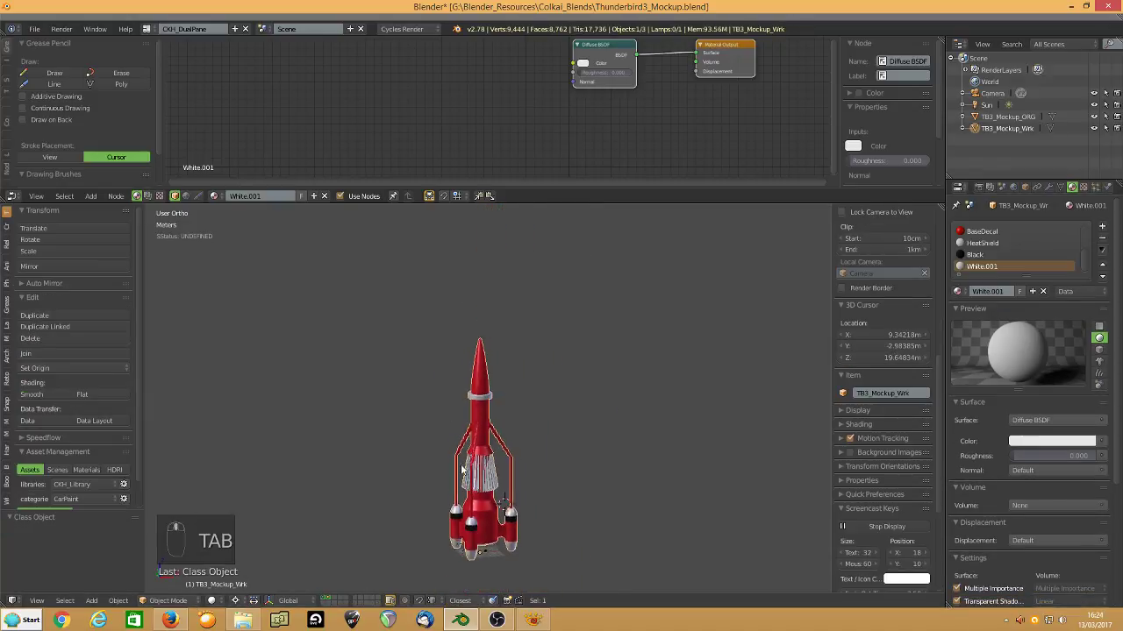
{"action": "middle_click_drag", "start_coordinate": [462, 470], "coordinate": [438, 469]}
{"action": "middle_click_drag", "start_coordinate": [496, 488], "coordinate": [479, 417], "text": "shift"}
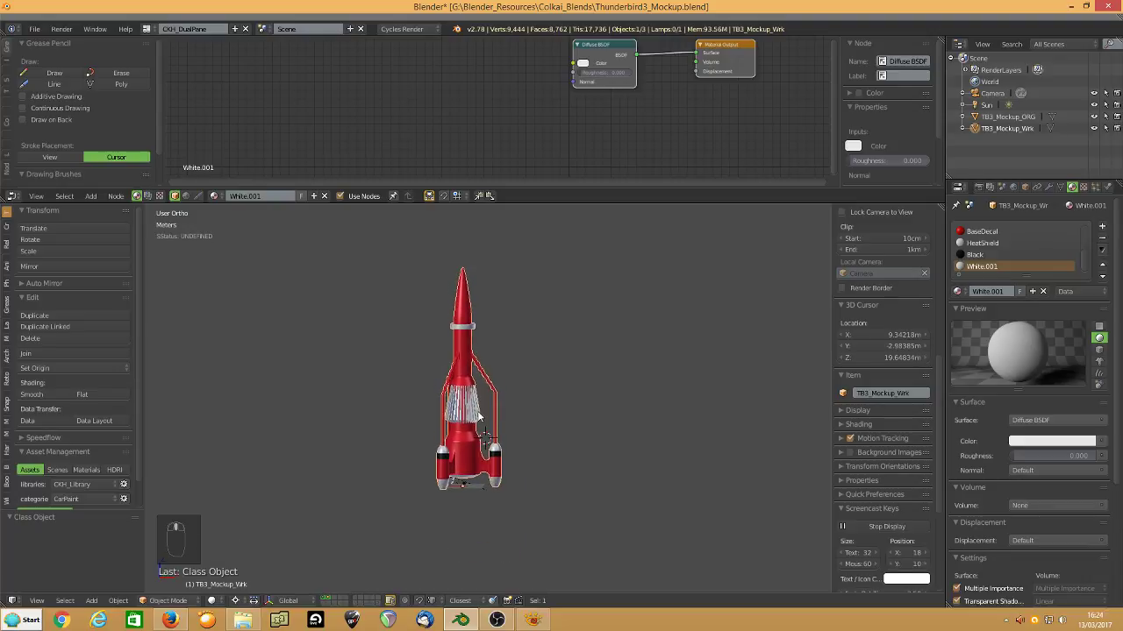
{"action": "scroll", "coordinate": [479, 417], "scroll_direction": "up", "scroll_amount": 5}
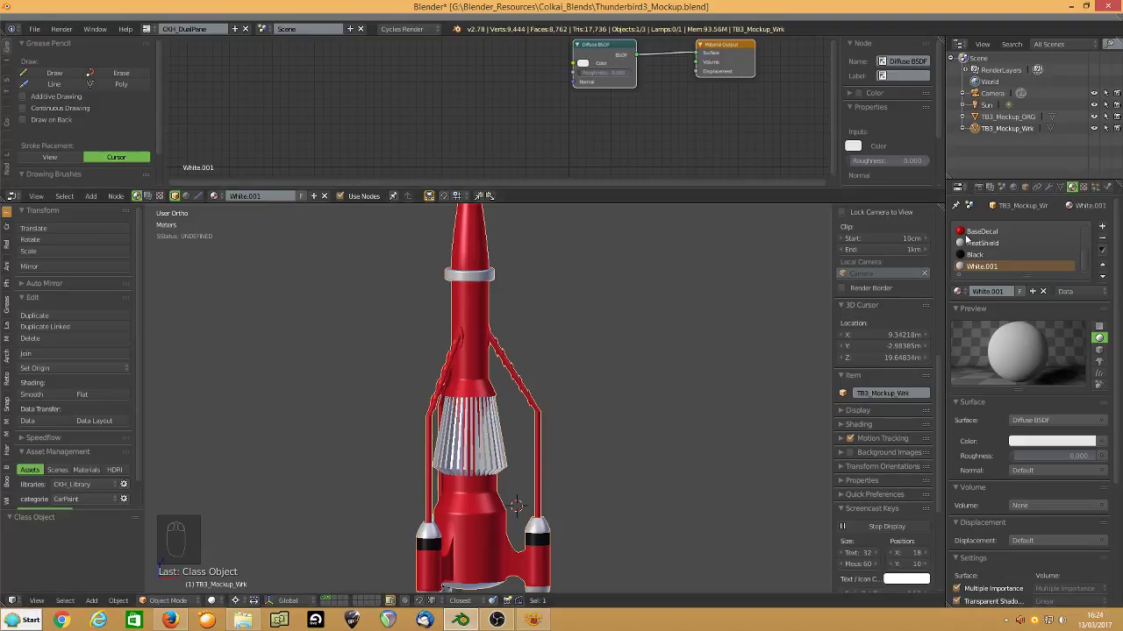
{"action": "left_click", "coordinate": [968, 233]}
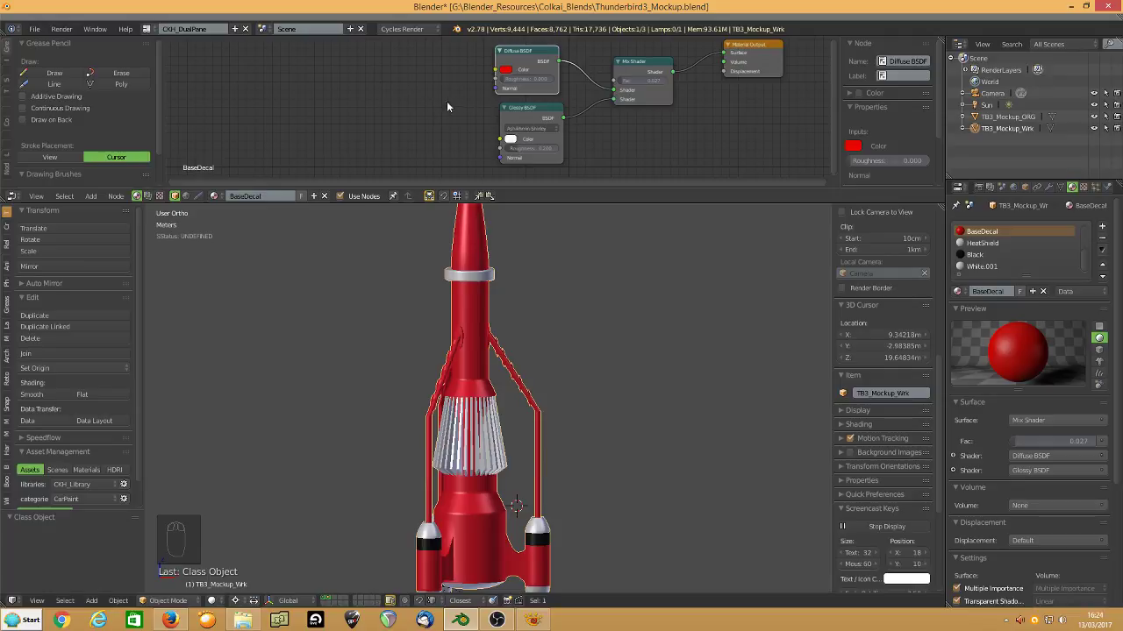
Spread the BaseDecal shader nodes apart by moving the red Diffuse BSDF and the Glossy BSDF away from the Mix Shader.
{"action": "middle_click_drag", "start_coordinate": [568, 91], "coordinate": [632, 120]}
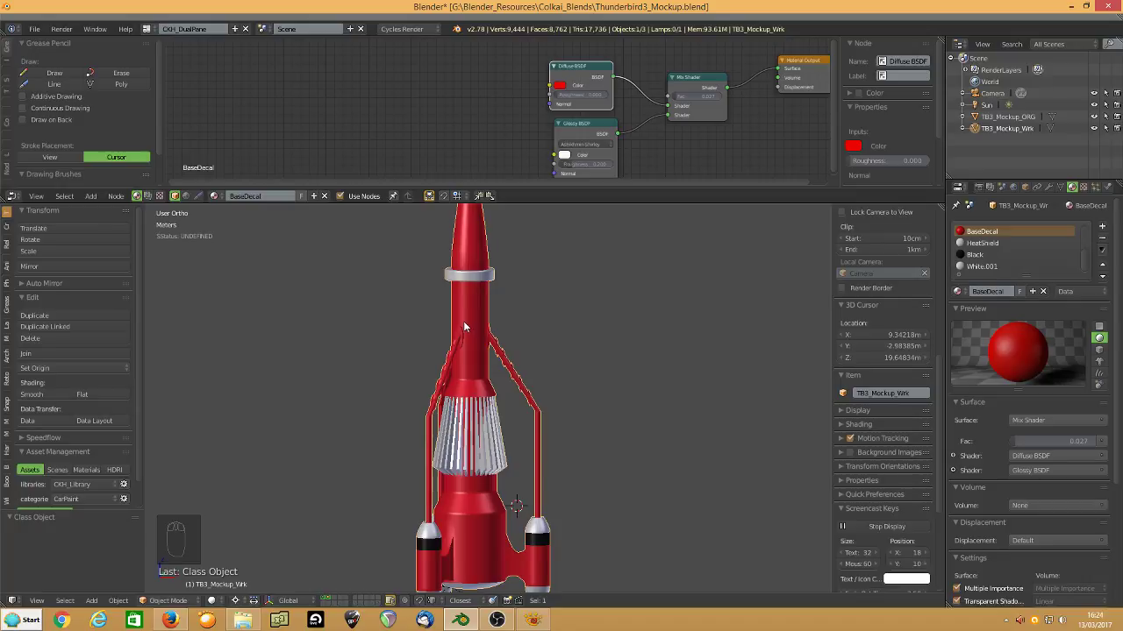
{"action": "left_click_drag", "start_coordinate": [585, 73], "coordinate": [537, 64]}
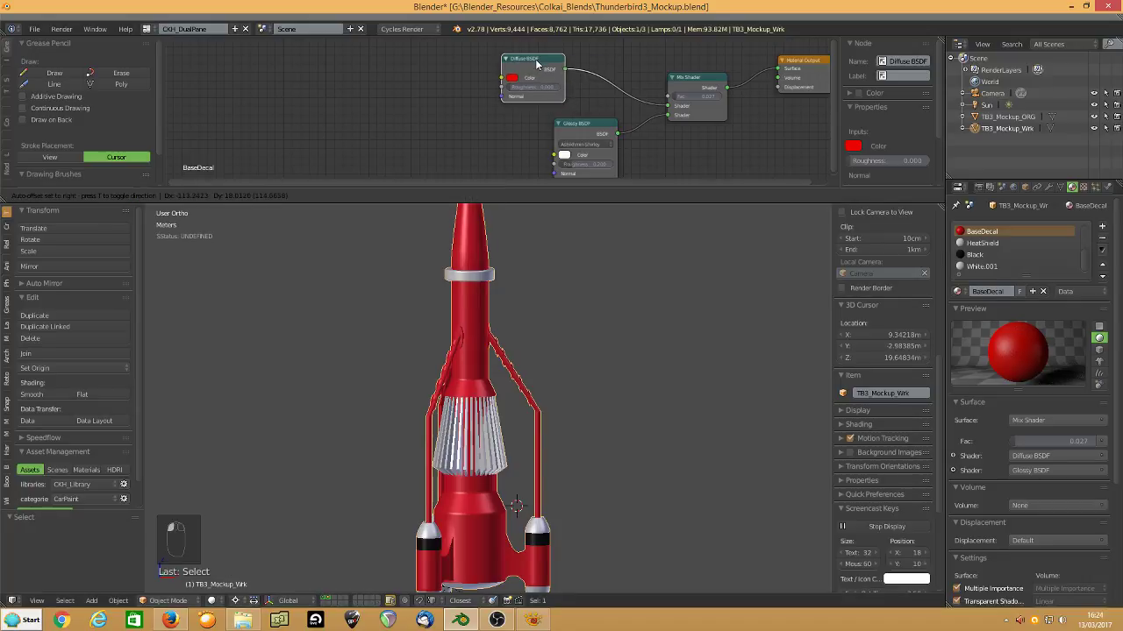
{"action": "left_click_drag", "start_coordinate": [584, 121], "coordinate": [538, 154]}
{"action": "left_click_drag", "start_coordinate": [547, 64], "coordinate": [505, 50]}
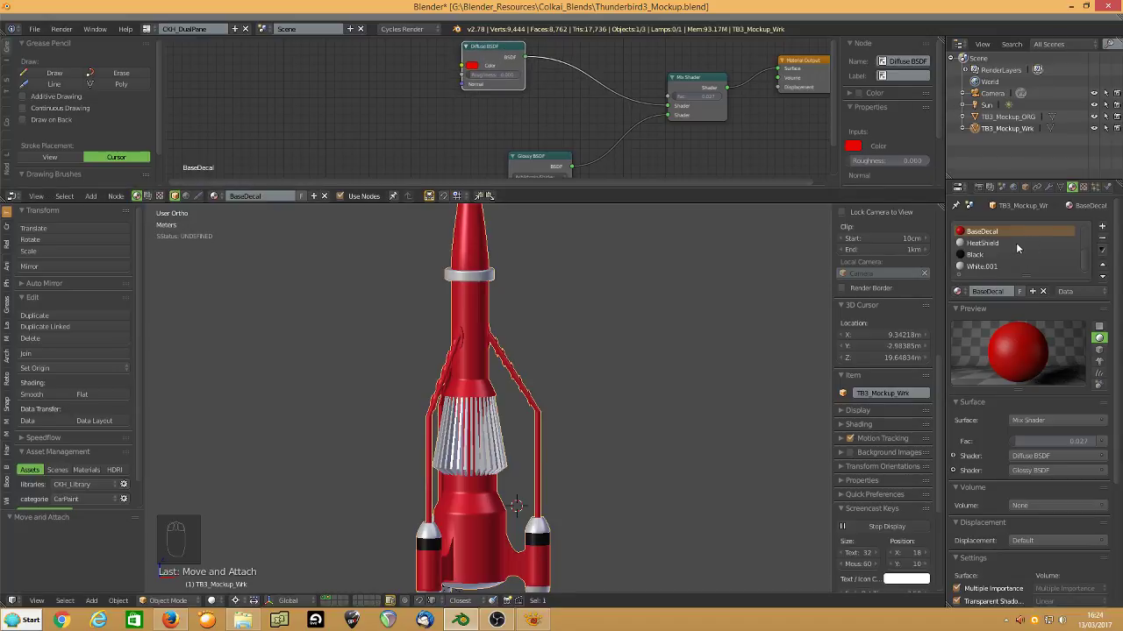
{"action": "scroll", "coordinate": [514, 485], "scroll_direction": "up", "scroll_amount": 3}
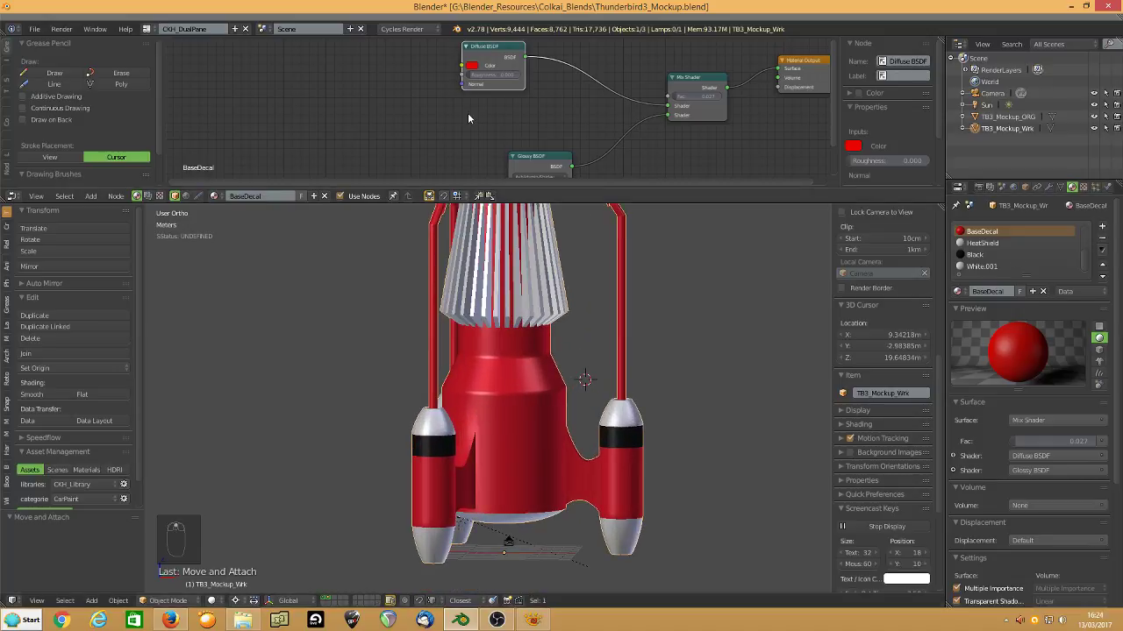
Add a second, white Diffuse BSDF and blend it with the red one through a duplicated Mix Shader inserted before the original.
{"action": "key", "text": "shift+a"}
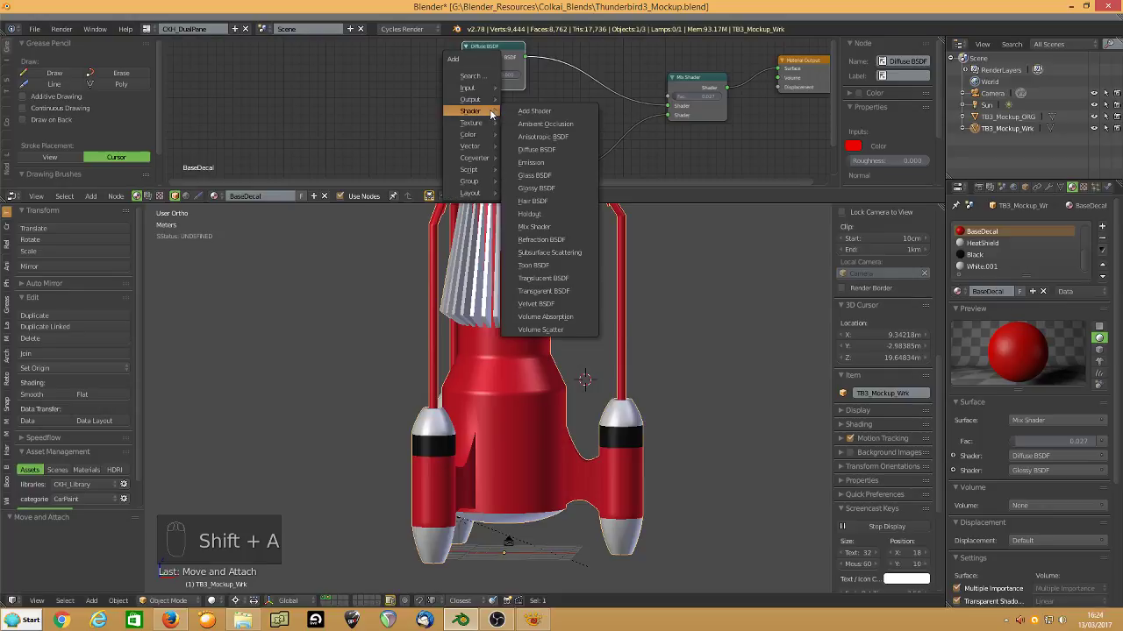
{"action": "left_click", "coordinate": [529, 151]}
{"action": "left_click", "coordinate": [500, 122]}
{"action": "left_click", "coordinate": [691, 87]}
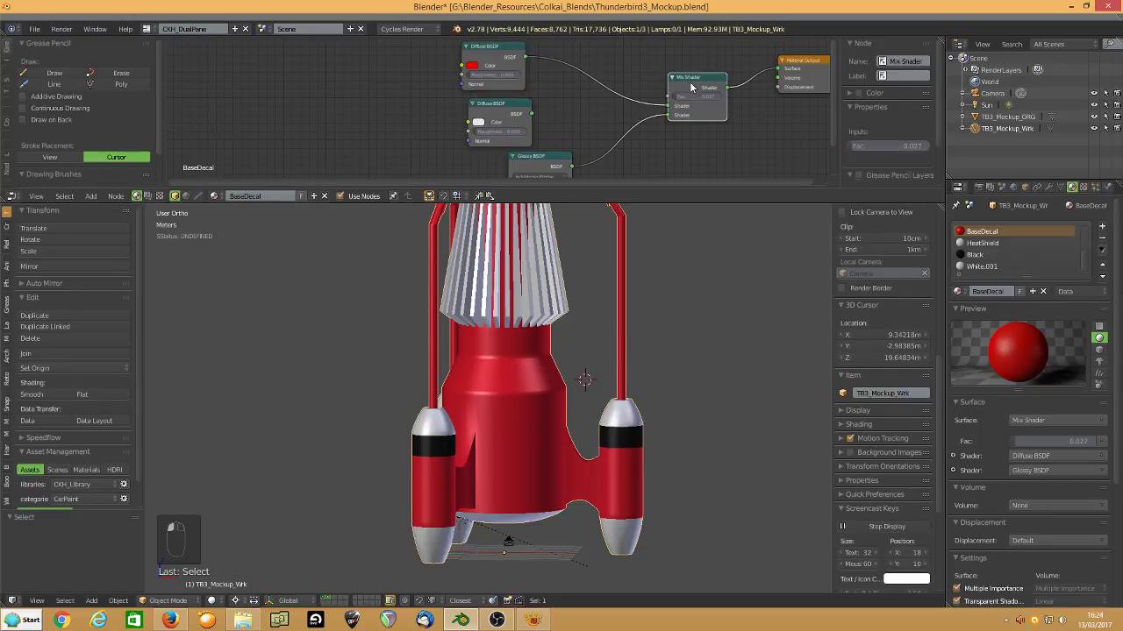
{"action": "key", "text": "shift+d"}
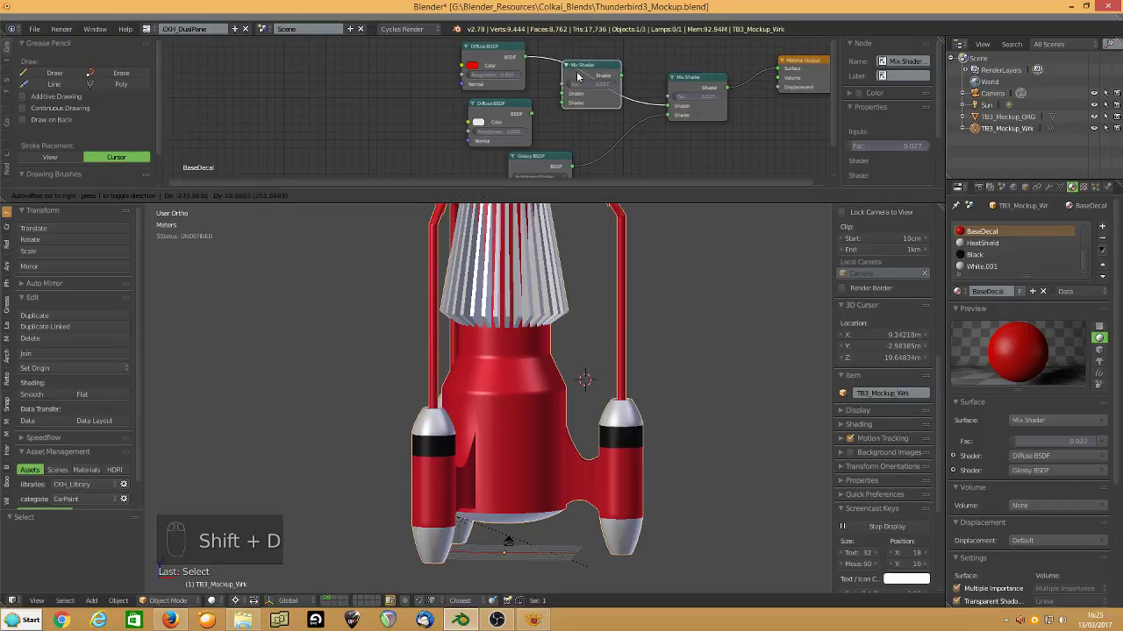
{"action": "left_click", "coordinate": [581, 77]}
{"action": "left_click_drag", "start_coordinate": [531, 114], "coordinate": [565, 107]}
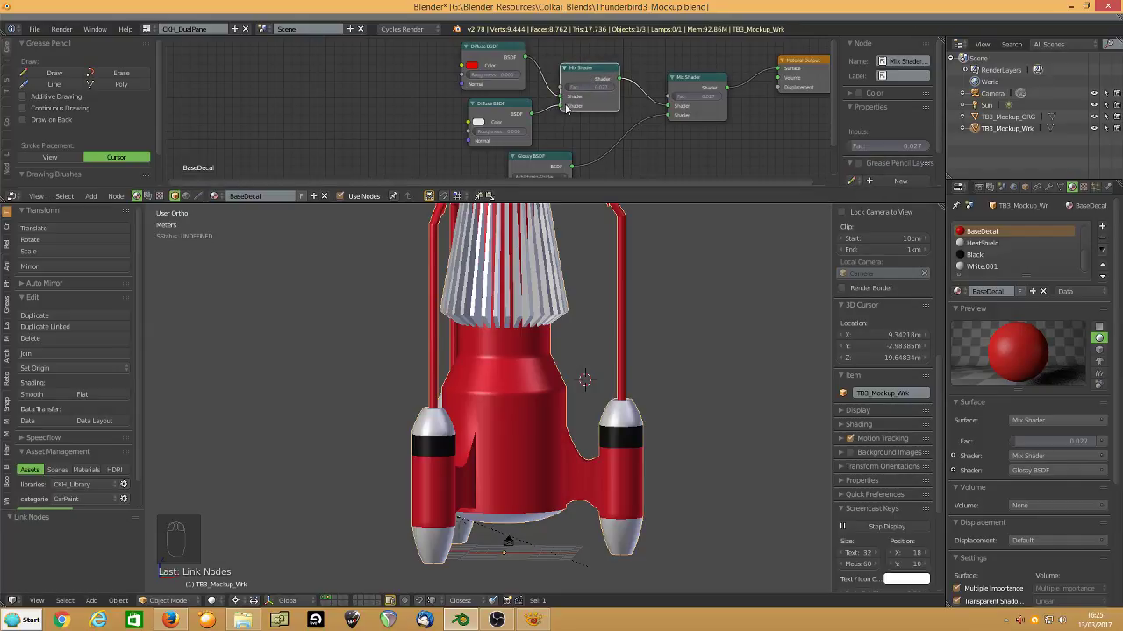
Switch the viewport to Rendered shading and add a texture setup using the Decals image to the second Diffuse BSDF.
{"action": "left_click", "coordinate": [212, 601]}
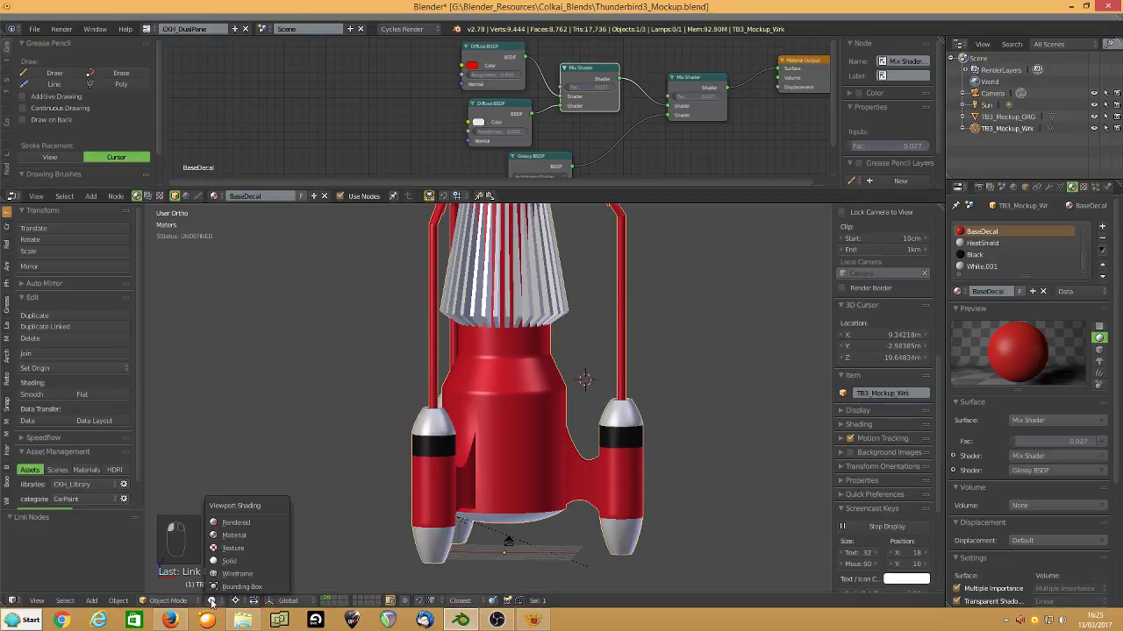
{"action": "left_click", "coordinate": [221, 524]}
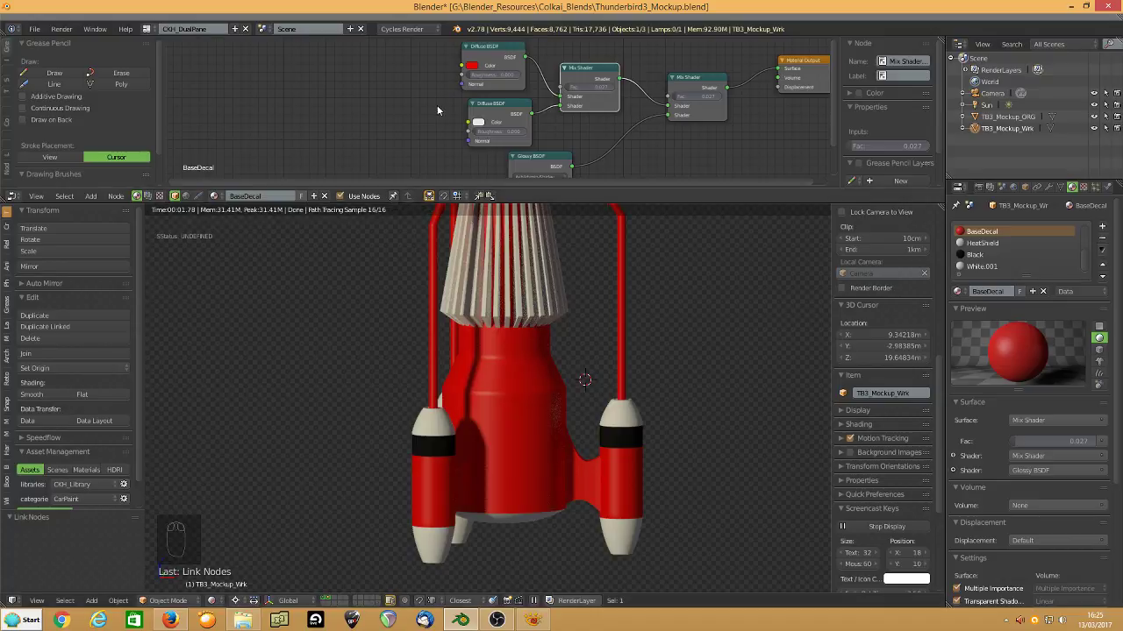
{"action": "left_click", "coordinate": [492, 50]}
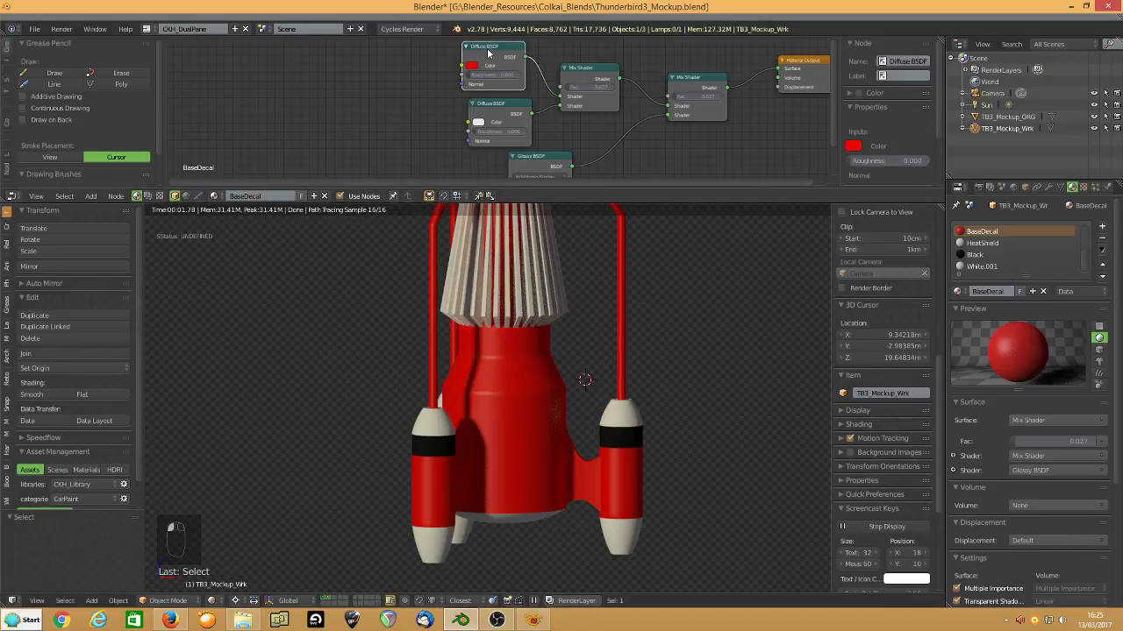
{"action": "left_click", "coordinate": [492, 112]}
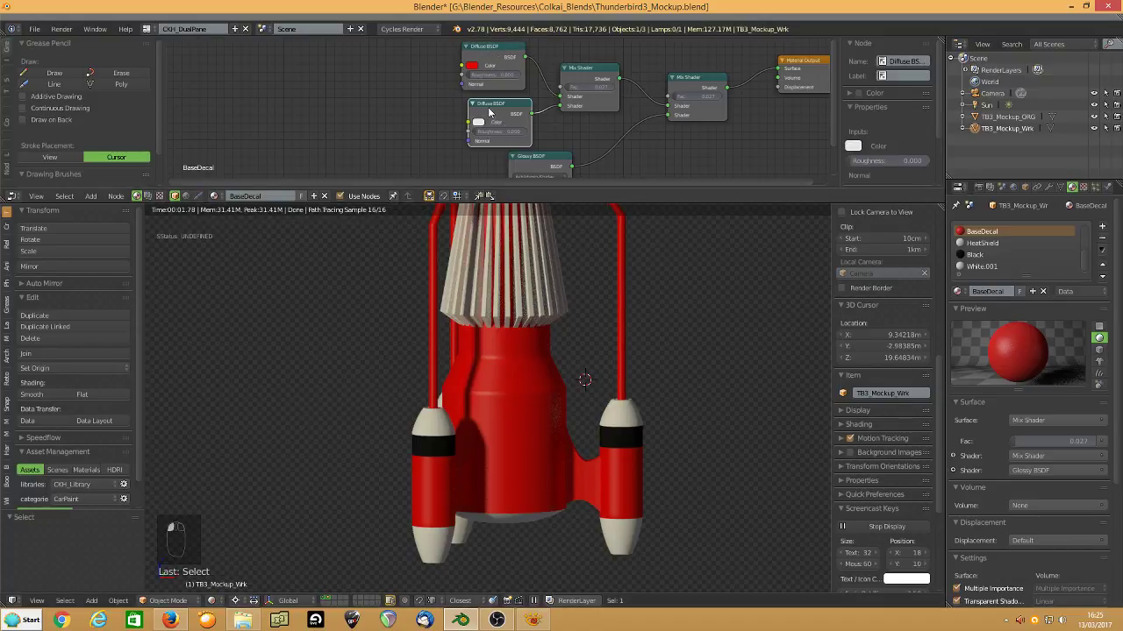
{"action": "key", "text": "ctrl+t"}
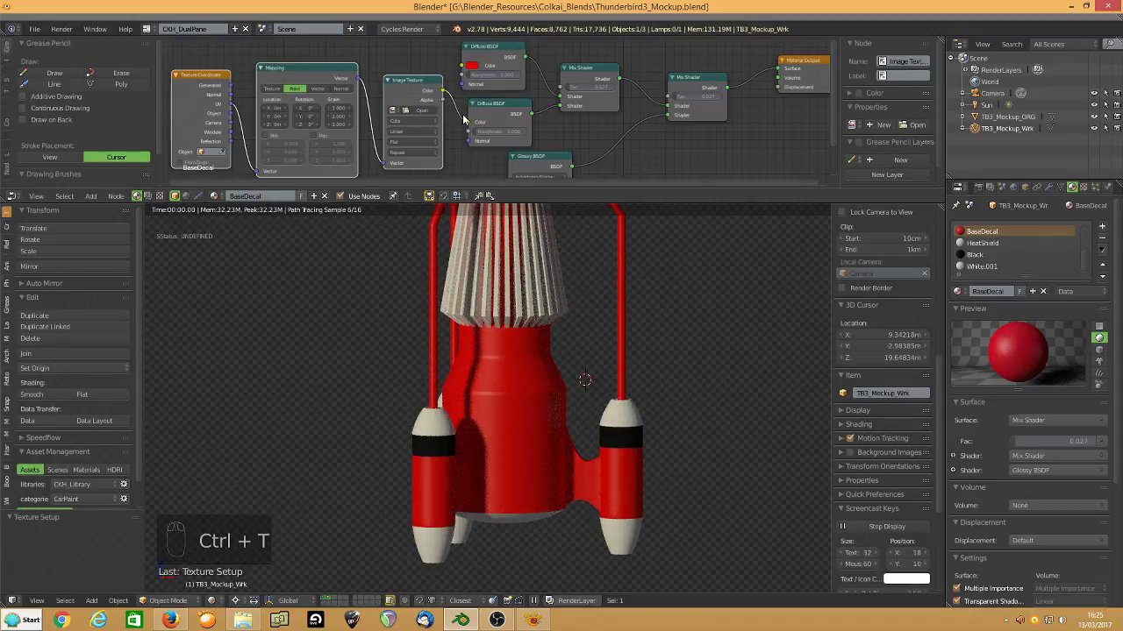
{"action": "left_click", "coordinate": [392, 110]}
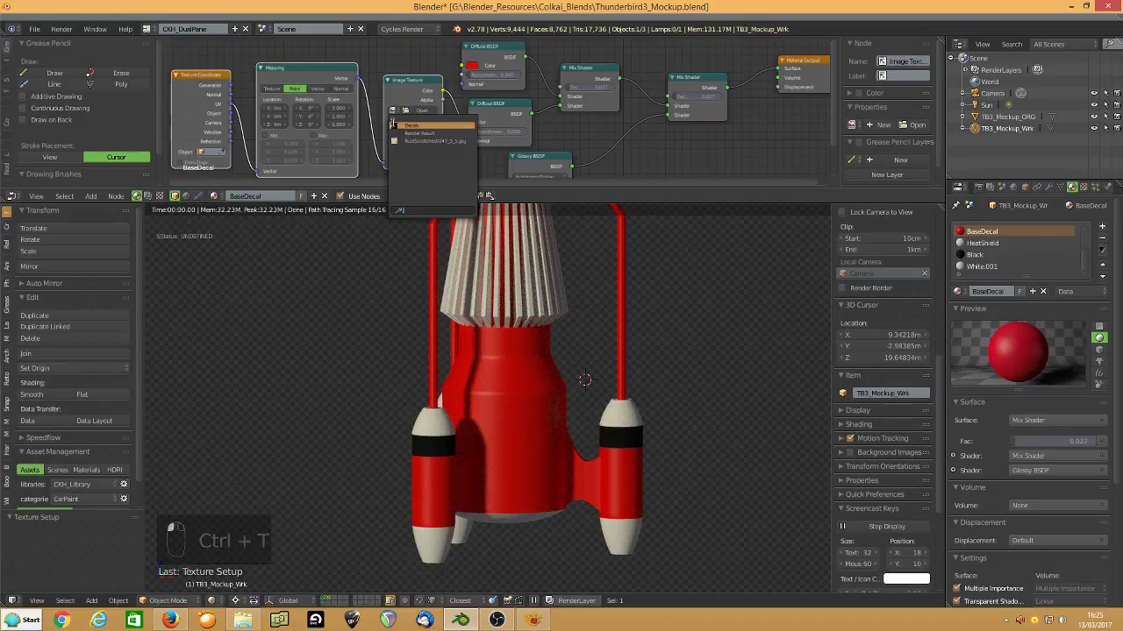
{"action": "left_click", "coordinate": [396, 126]}
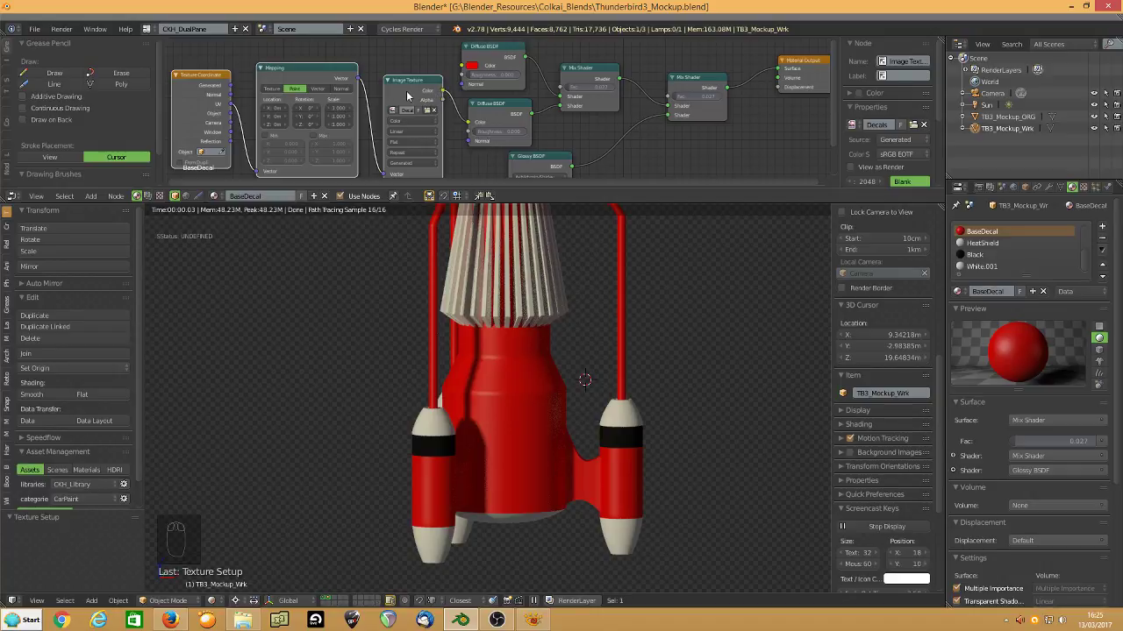
Preview the Decals Image Texture node directly on the material through an emission viewer.
{"action": "left_click", "coordinate": [407, 96], "text": "ctrl+shift"}
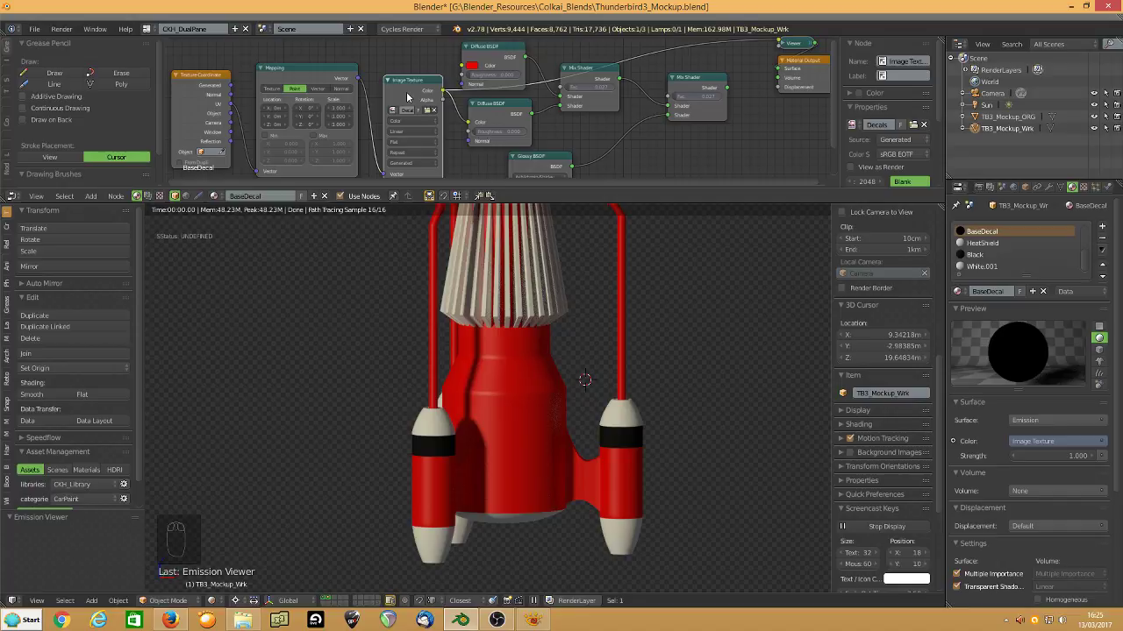
{"action": "mouse_move", "coordinate": [461, 343]}
{"action": "middle_mouse_down"}
{"action": "mouse_move", "coordinate": [508, 388]}
{"action": "mouse_move", "coordinate": [465, 348]}
{"action": "mouse_move", "coordinate": [518, 365]}
{"action": "mouse_move", "coordinate": [494, 323]}
{"action": "mouse_move", "coordinate": [439, 373]}
{"action": "middle_mouse_up"}
{"action": "scroll", "coordinate": [456, 375], "scroll_direction": "up", "scroll_amount": 2}
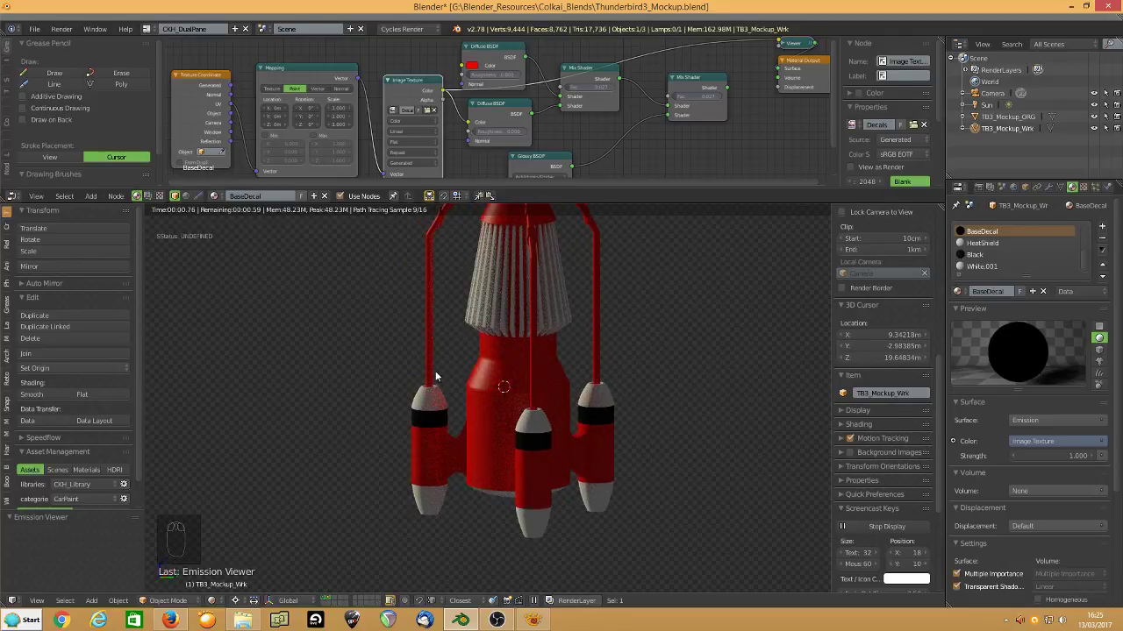
Select the seam-bounded lower body cylinder in solid-shaded Edit Mode, assign BaseDecal to it, and return to Object Mode with Rendered shading.
{"action": "key", "text": "Tab"}
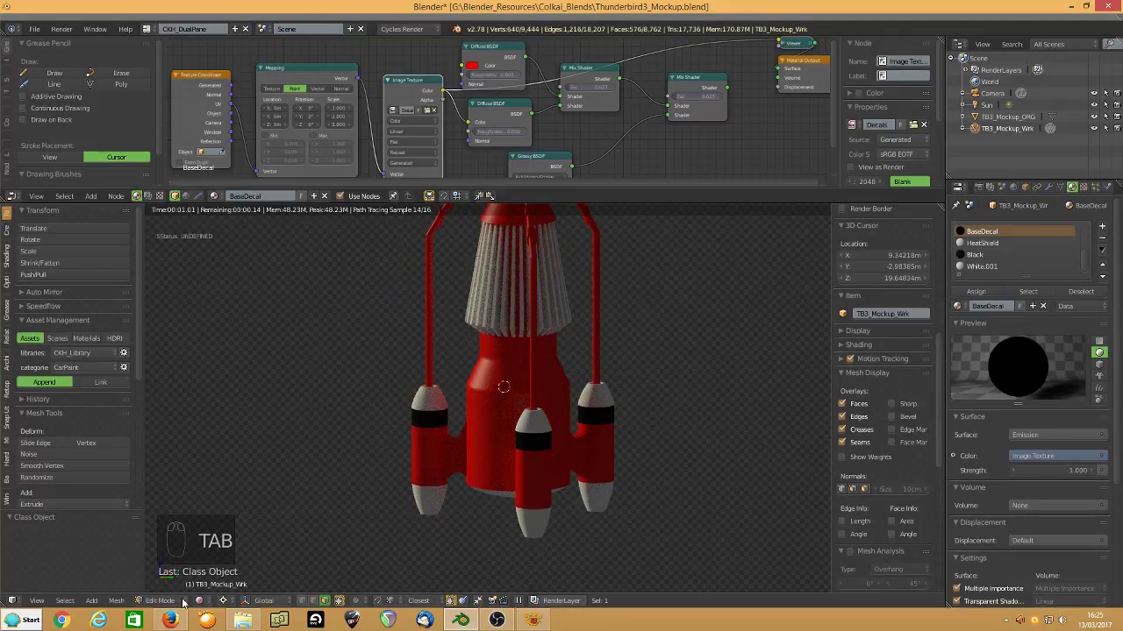
{"action": "left_click", "coordinate": [199, 601]}
{"action": "left_click", "coordinate": [211, 561]}
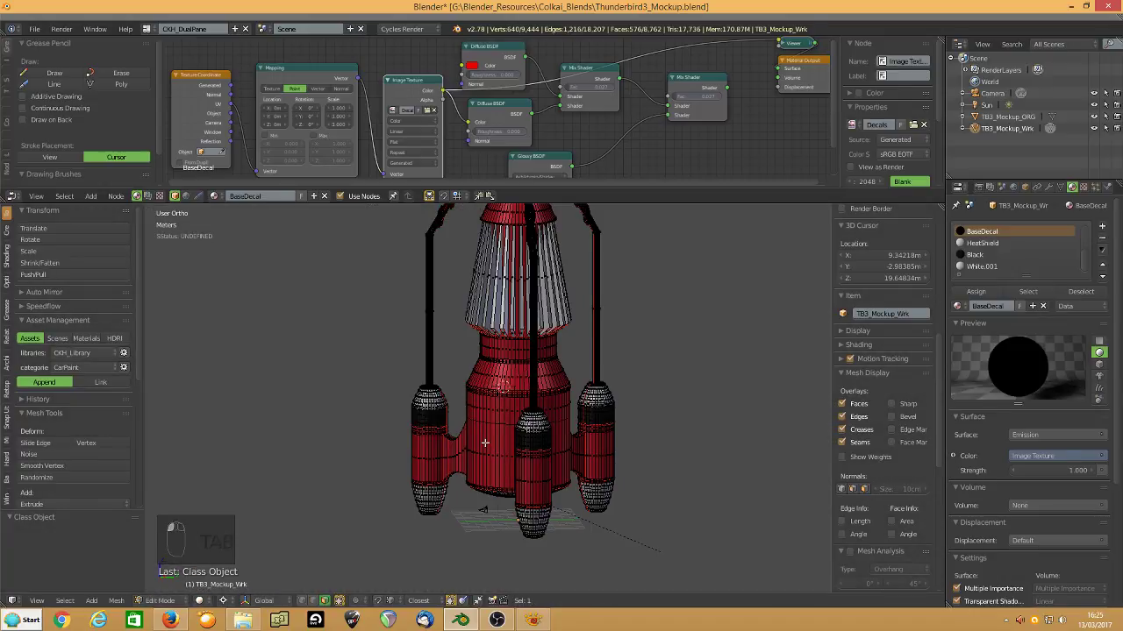
{"action": "key", "text": "l"}
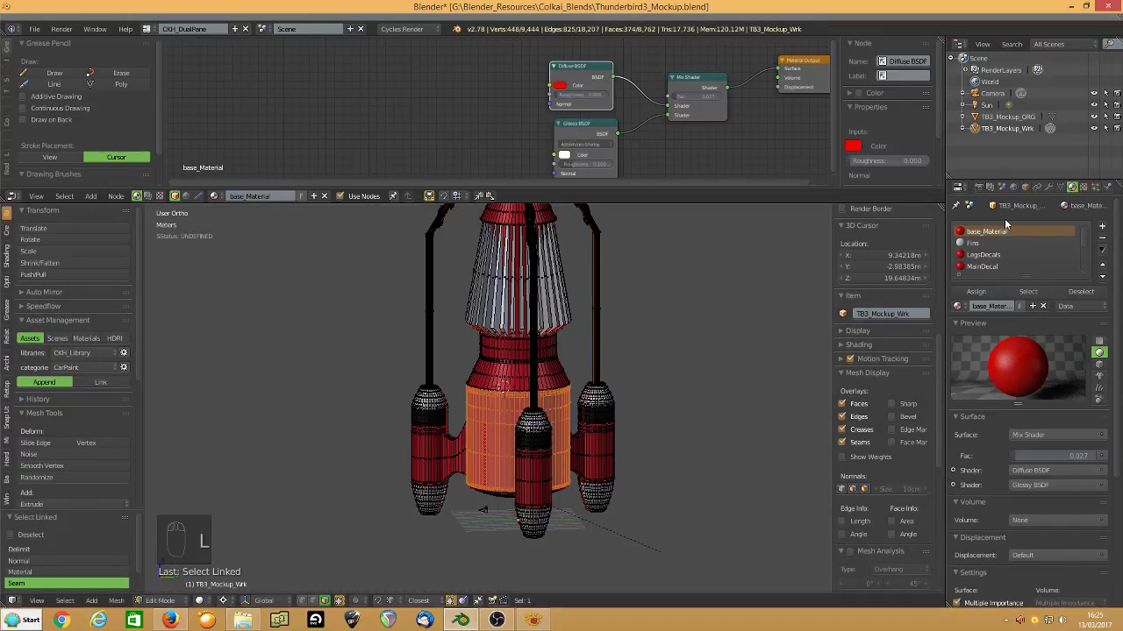
{"action": "scroll", "coordinate": [977, 264], "scroll_direction": "down", "scroll_amount": 2}
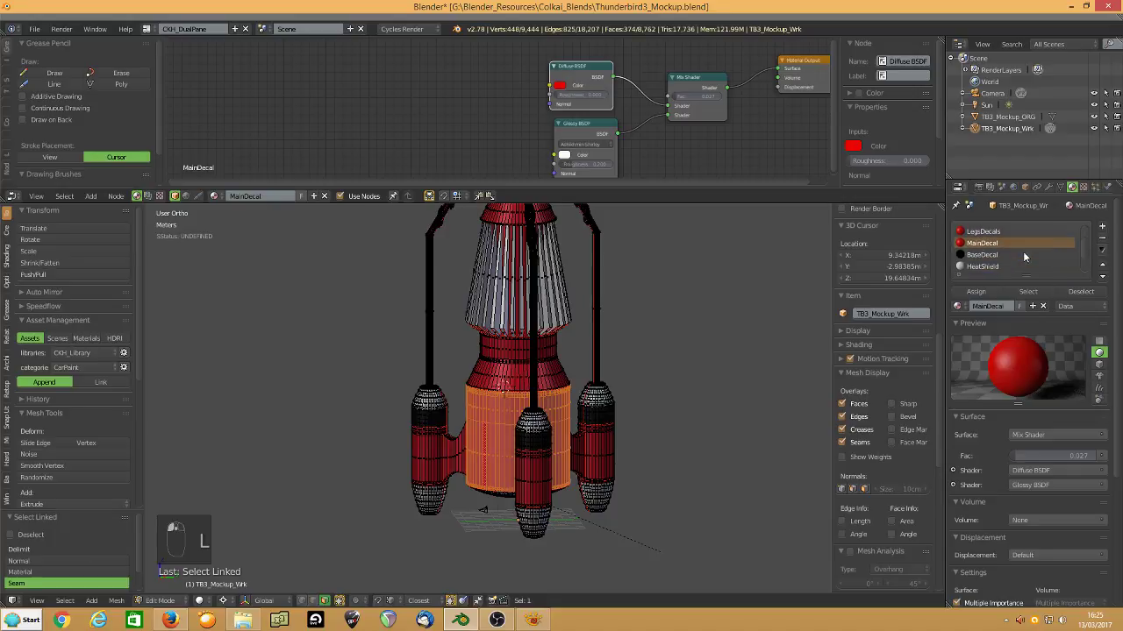
{"action": "left_click", "coordinate": [985, 255]}
{"action": "left_click", "coordinate": [975, 292]}
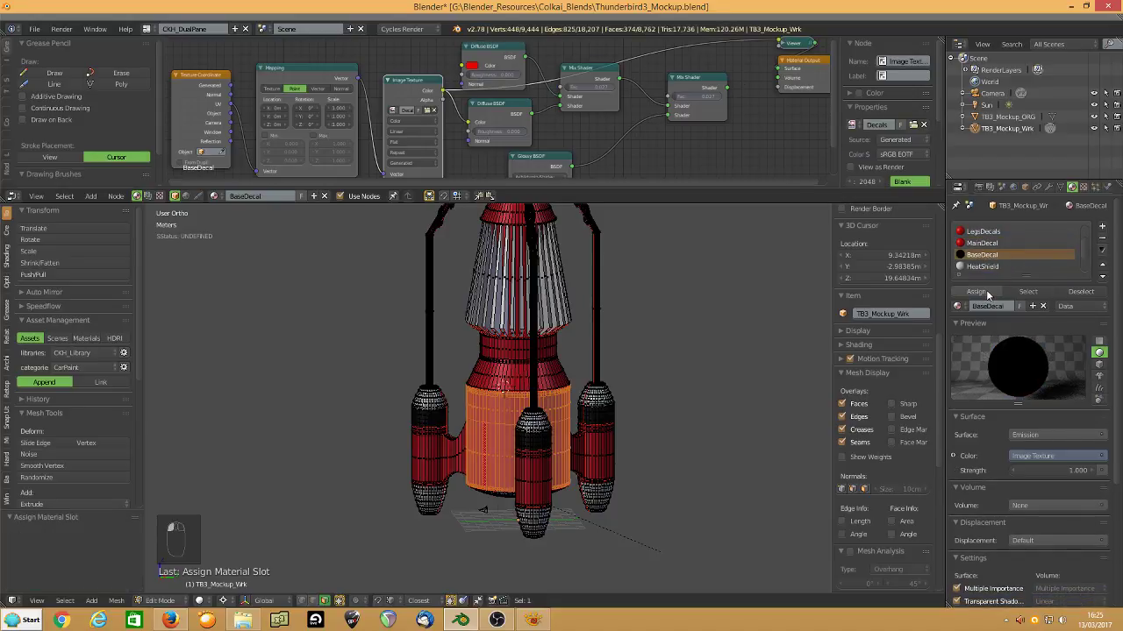
{"action": "key", "text": "Tab"}
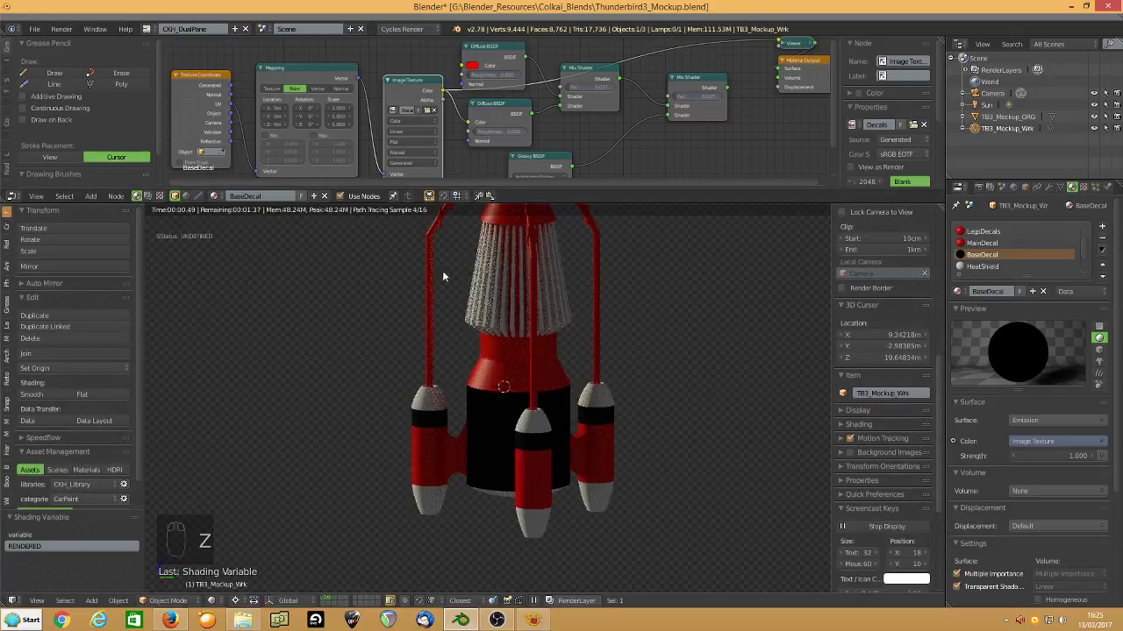
Enter Texture Paint mode on the mockup and switch the viewport to Texture shading.
{"action": "middle_click_drag", "start_coordinate": [484, 125], "coordinate": [456, 130]}
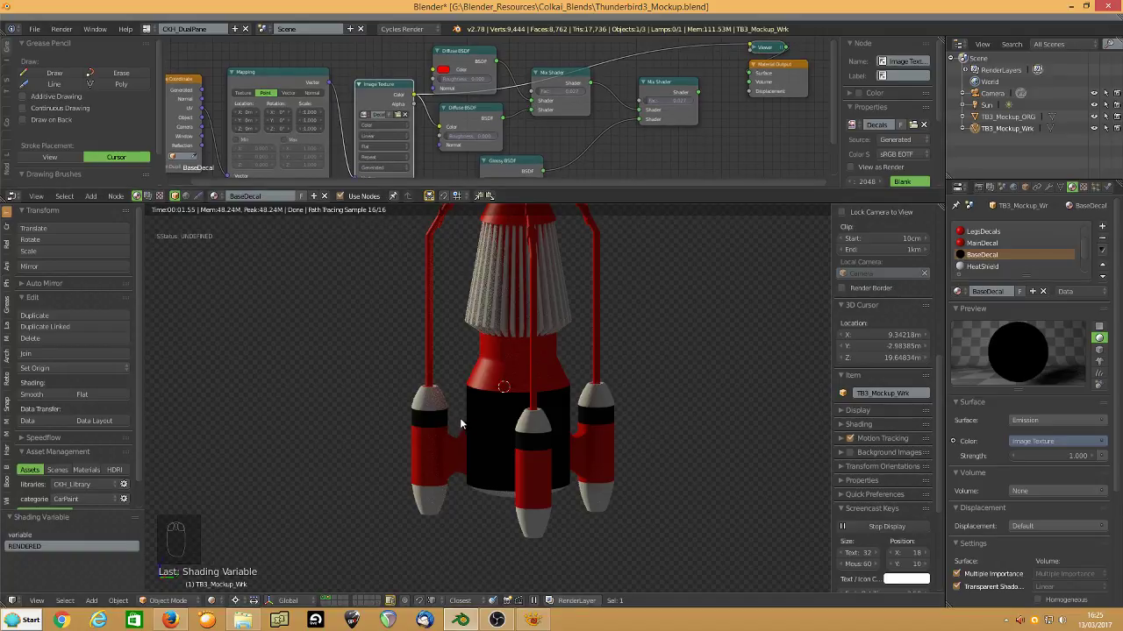
{"action": "middle_click_drag", "start_coordinate": [451, 418], "coordinate": [484, 411]}
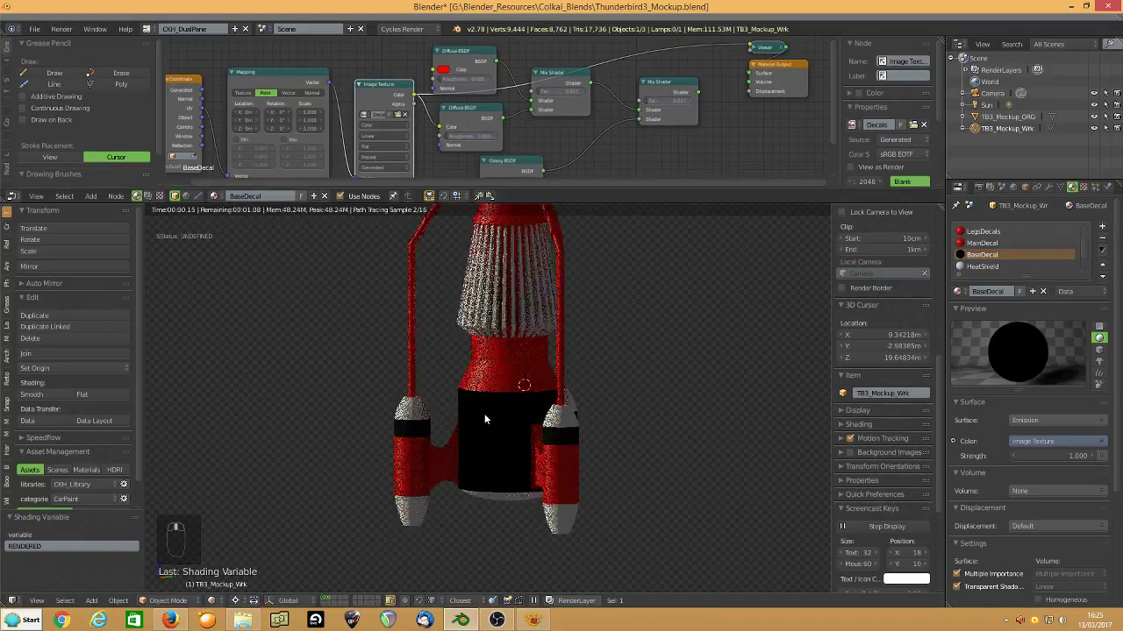
{"action": "left_click", "coordinate": [167, 601]}
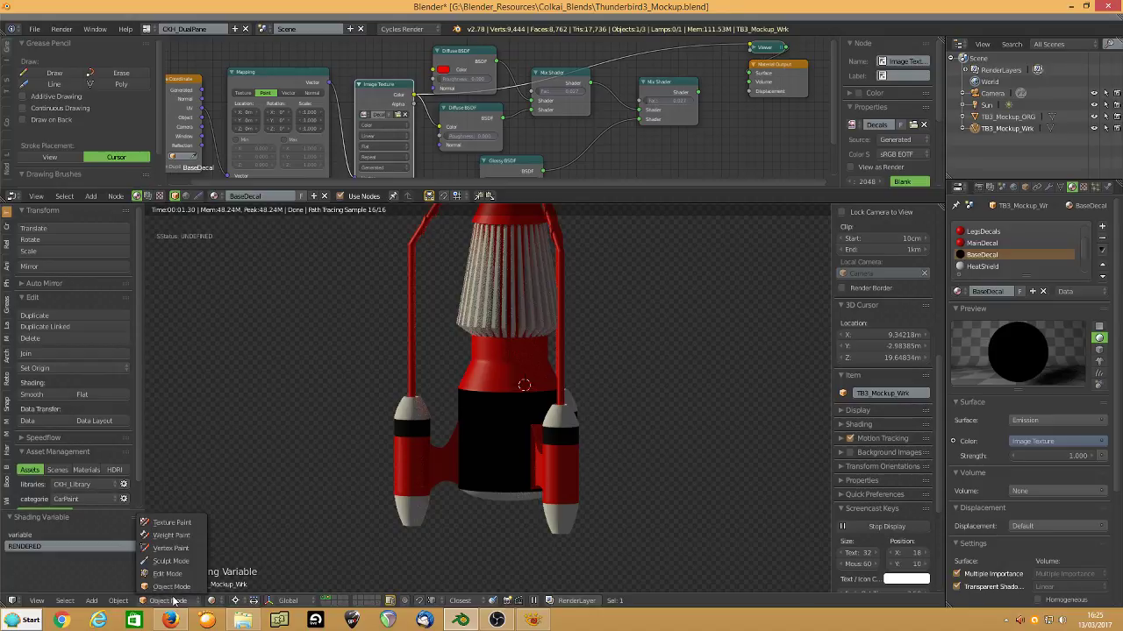
{"action": "left_click", "coordinate": [164, 527]}
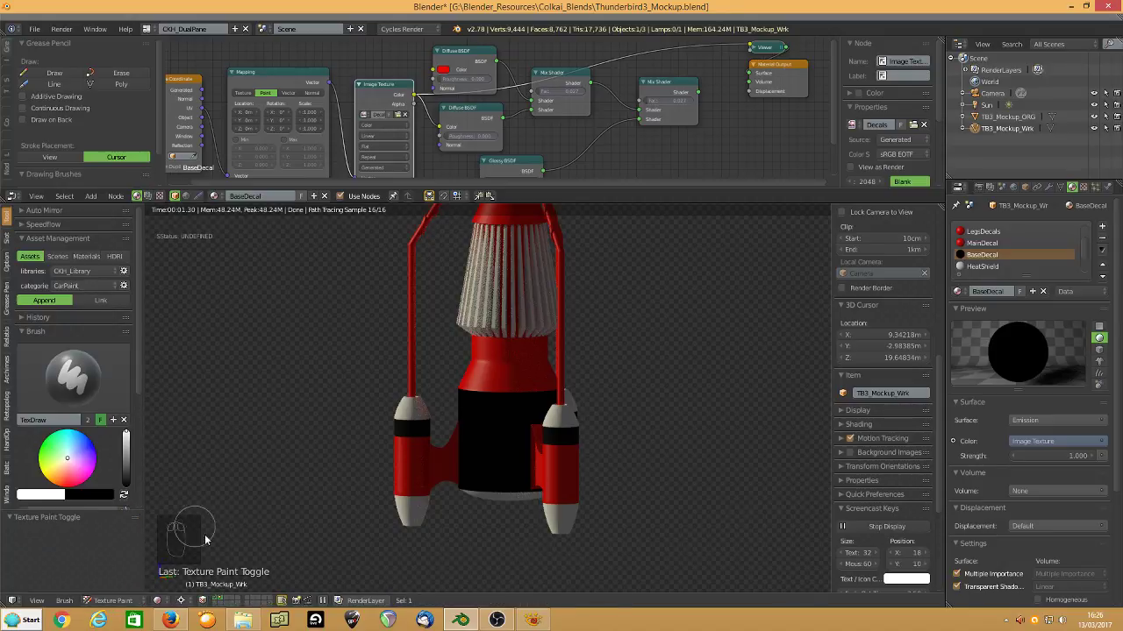
{"action": "left_click", "coordinate": [159, 600]}
{"action": "left_click", "coordinate": [170, 548]}
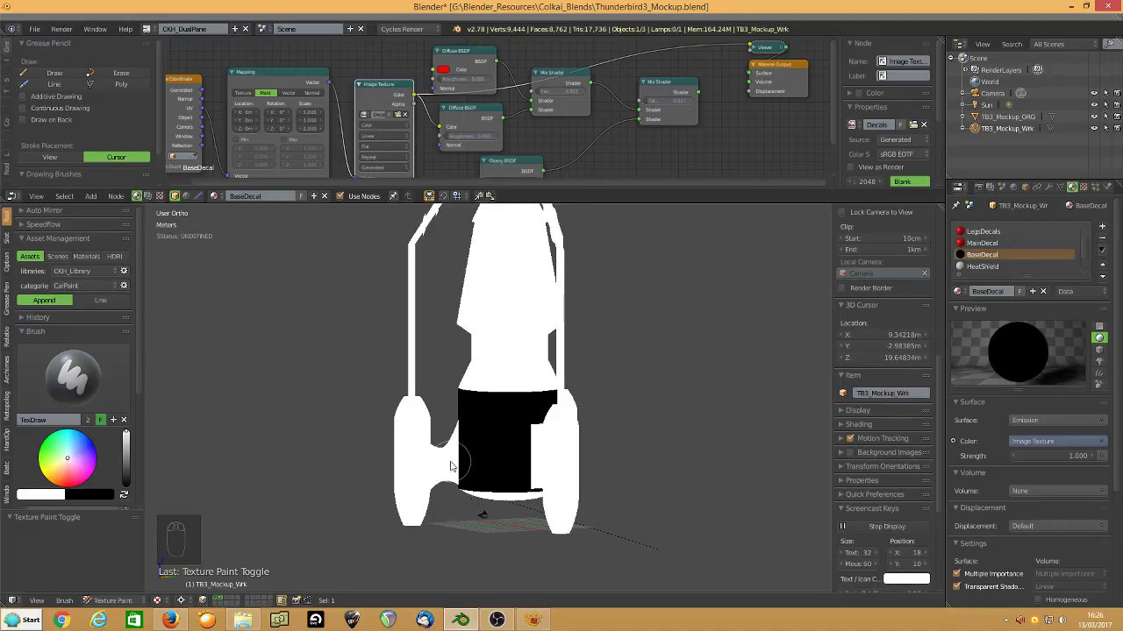
Set the TexDraw brush strength to 1.000 and its radius to 21 px.
{"action": "scroll", "coordinate": [458, 462], "scroll_direction": "up", "scroll_amount": 2}
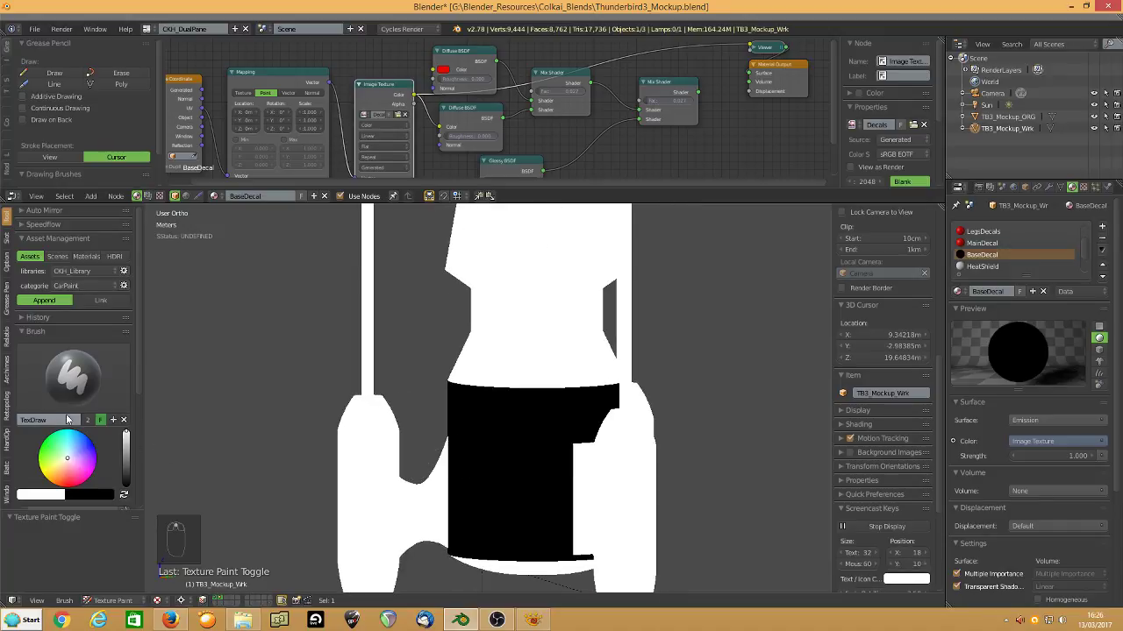
{"action": "left_click_drag", "start_coordinate": [140, 364], "coordinate": [147, 484]}
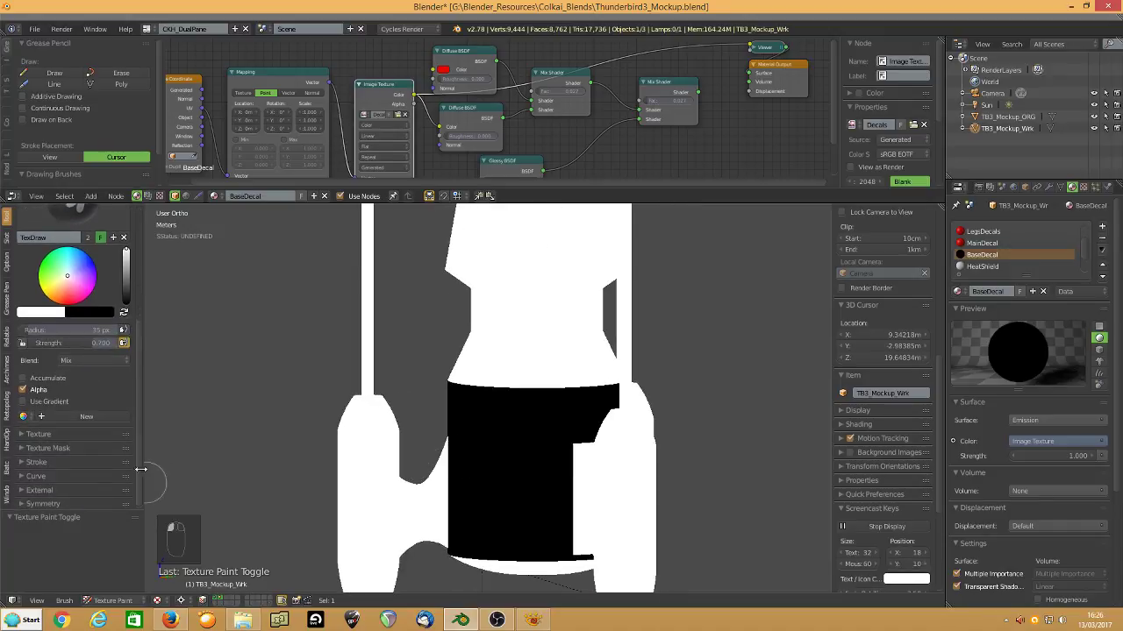
{"action": "left_click_drag", "start_coordinate": [95, 344], "coordinate": [128, 344]}
{"action": "left_click", "coordinate": [125, 342]}
{"action": "key", "text": "f"}
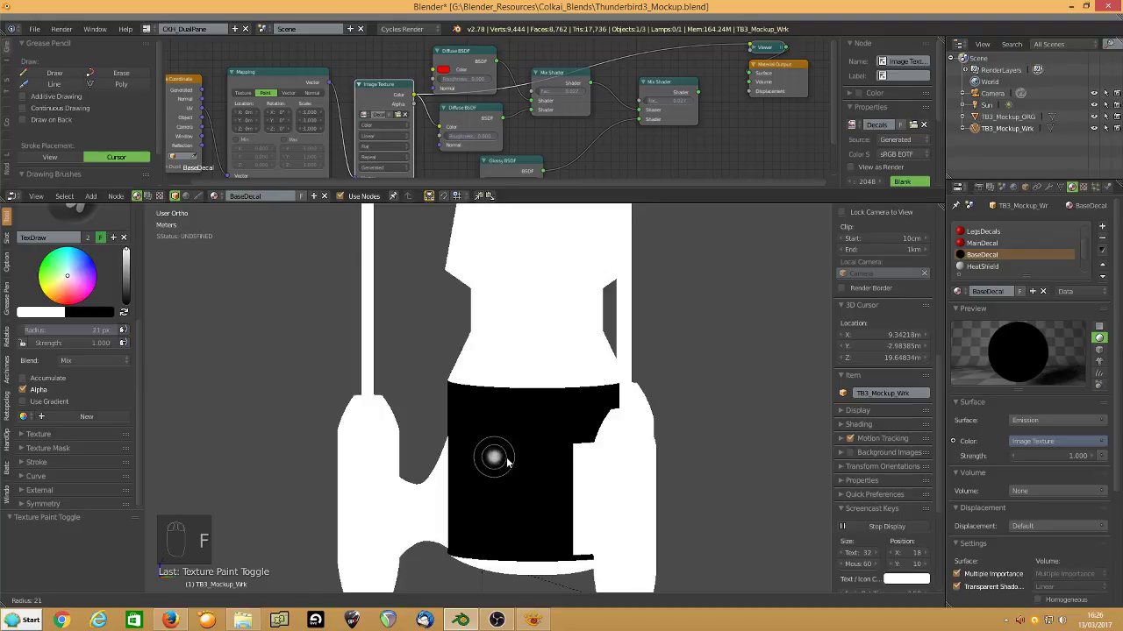
{"action": "left_click", "coordinate": [510, 463]}
Give the brush a constant falloff curve, try it with a wavy white stroke on the black base cylinder and undo the stroke.
{"action": "left_click", "coordinate": [26, 476]}
{"action": "scroll", "coordinate": [25, 473], "scroll_direction": "down", "scroll_amount": 5}
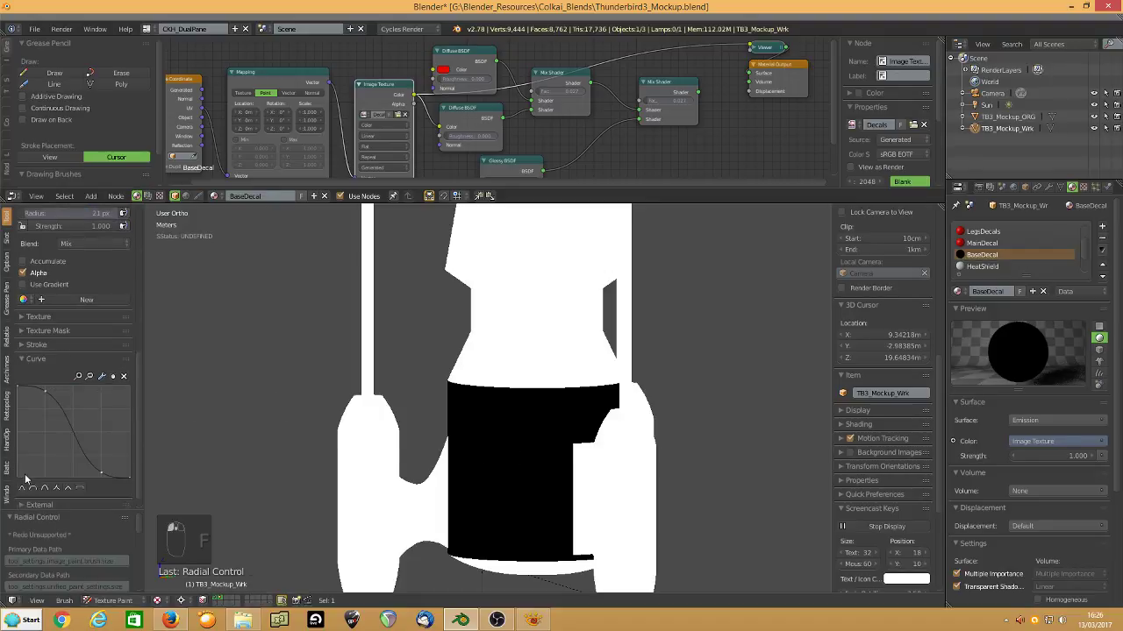
{"action": "left_click", "coordinate": [79, 472]}
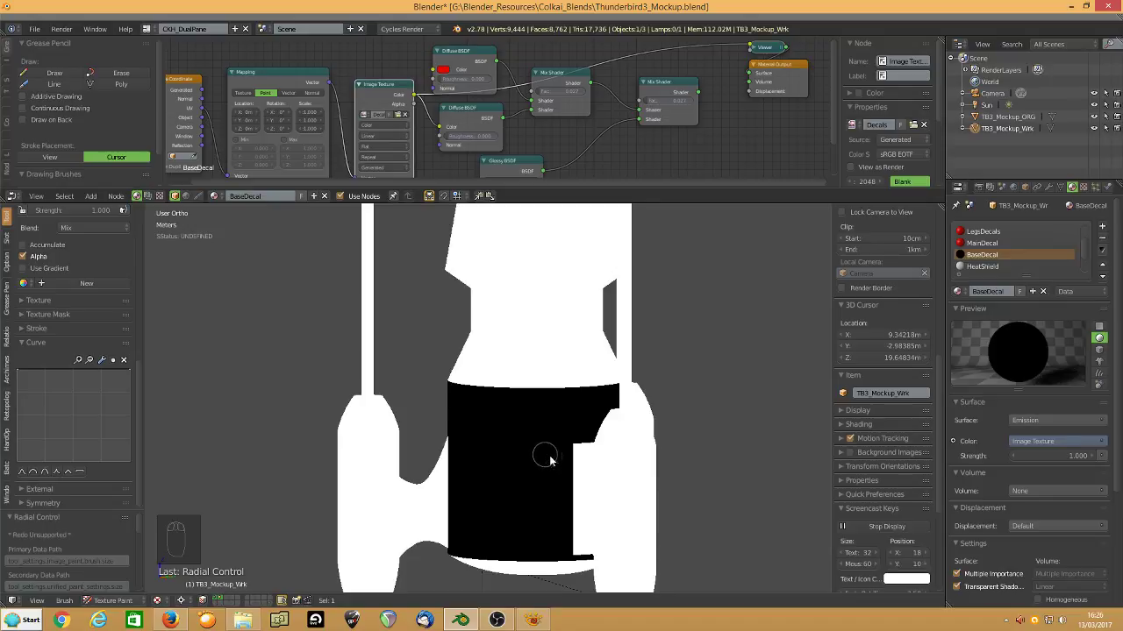
{"action": "mouse_move", "coordinate": [547, 452]}
{"action": "left_mouse_down"}
{"action": "mouse_move", "coordinate": [543, 514]}
{"action": "mouse_move", "coordinate": [507, 463]}
{"action": "mouse_move", "coordinate": [482, 507]}
{"action": "mouse_move", "coordinate": [477, 452]}
{"action": "left_mouse_up"}
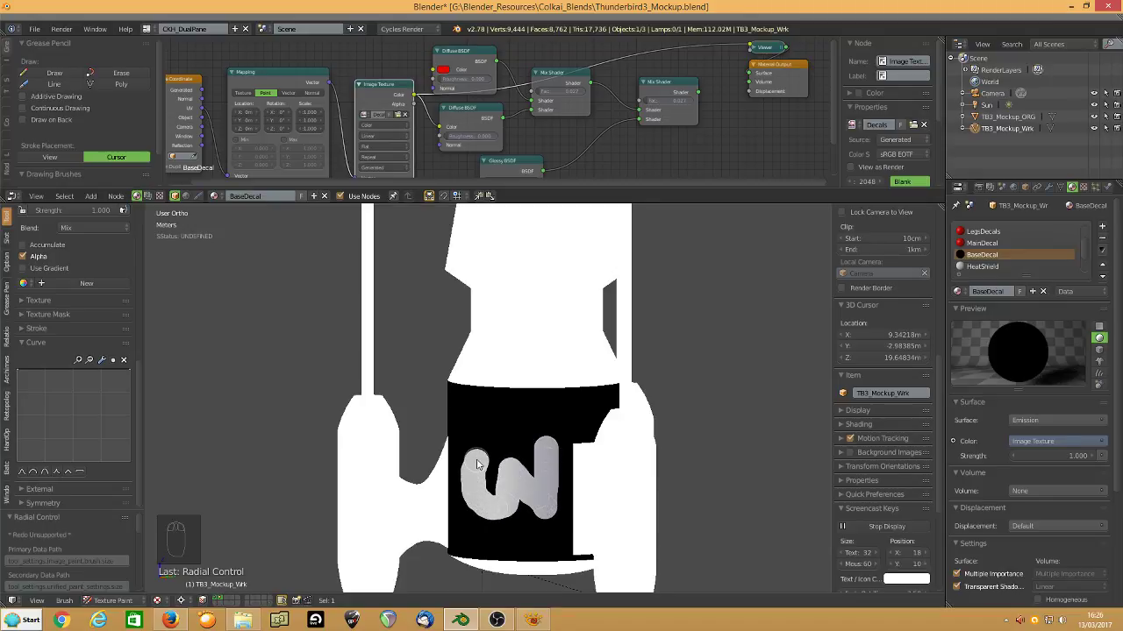
{"action": "key", "text": "ctrl+z"}
Reduce the TexDraw brush radius to 7 px.
{"action": "key", "text": "f"}
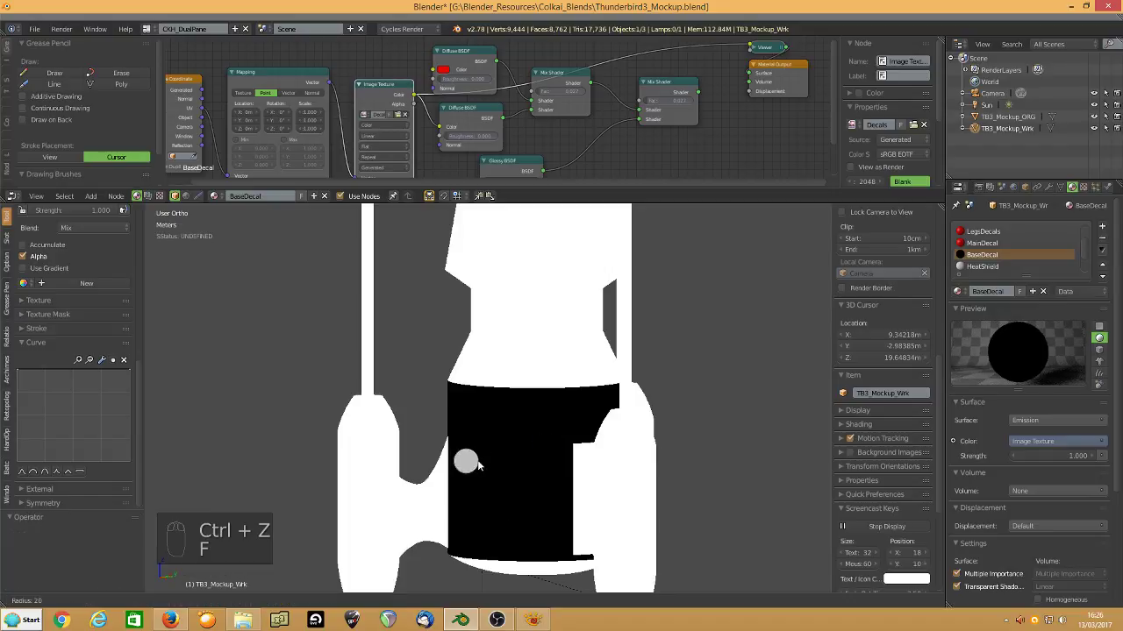
{"action": "left_click", "coordinate": [468, 464]}
{"action": "middle_click_drag", "start_coordinate": [468, 464], "coordinate": [538, 477]}
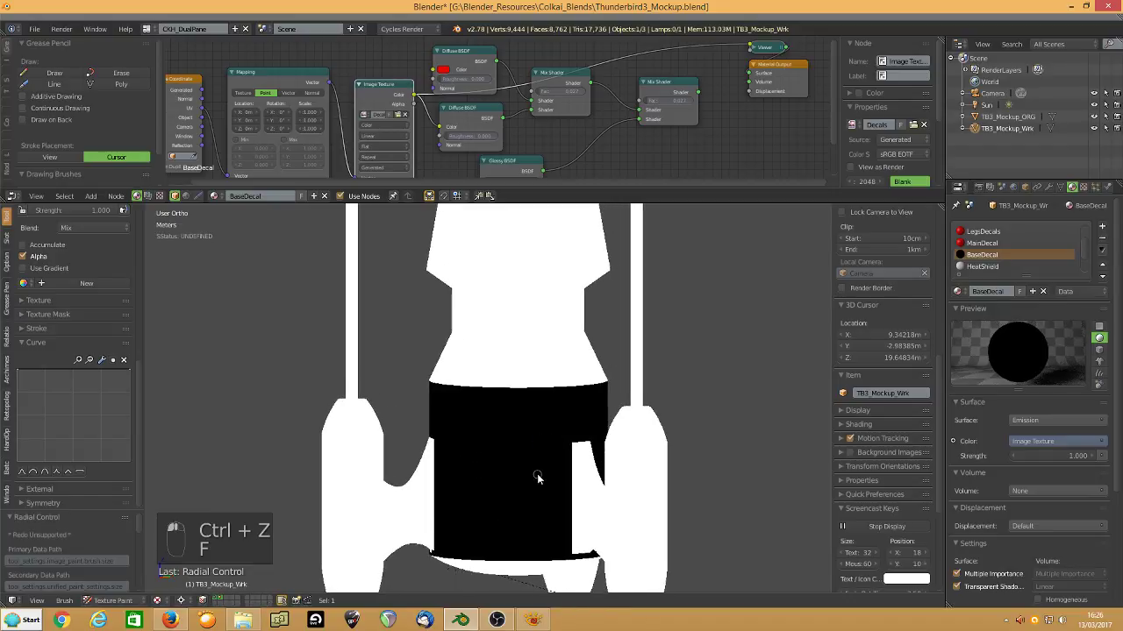
{"action": "scroll", "coordinate": [142, 380], "scroll_direction": "up", "scroll_amount": 10}
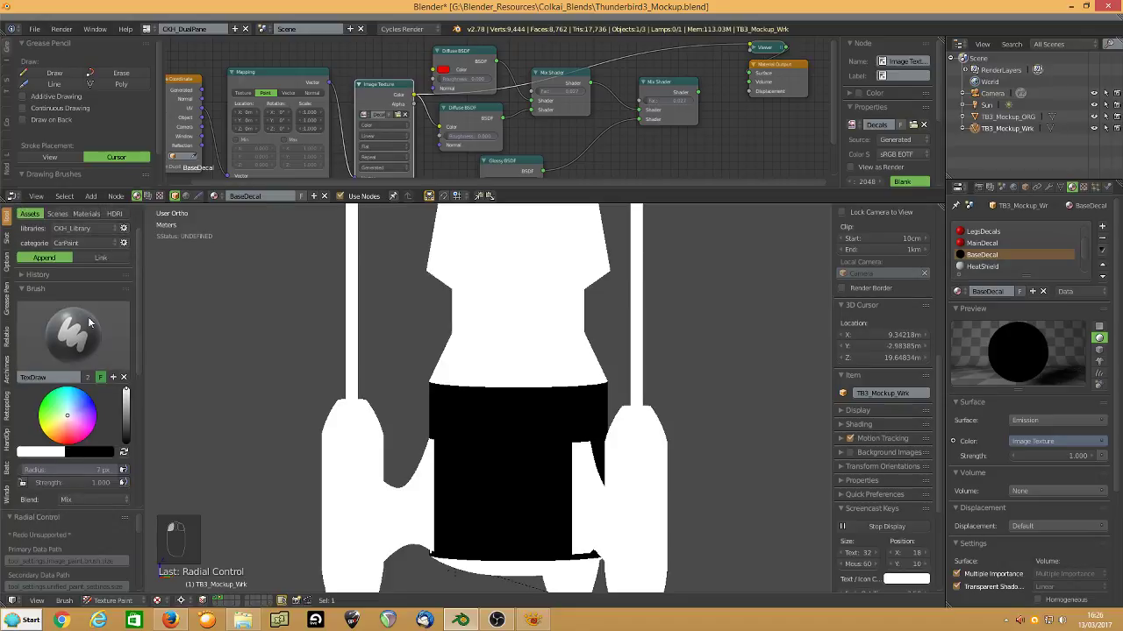
Check the available brushes, try the Color blending mode on the TexDraw brush and set it back to Mix.
{"action": "left_click", "coordinate": [85, 323]}
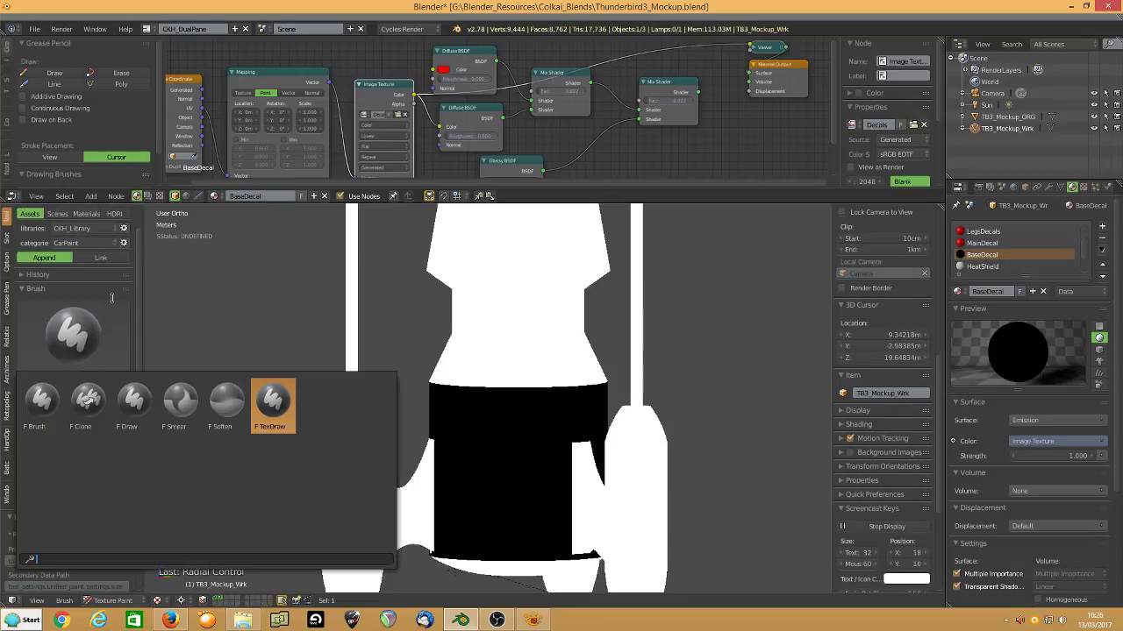
{"action": "left_click", "coordinate": [53, 453]}
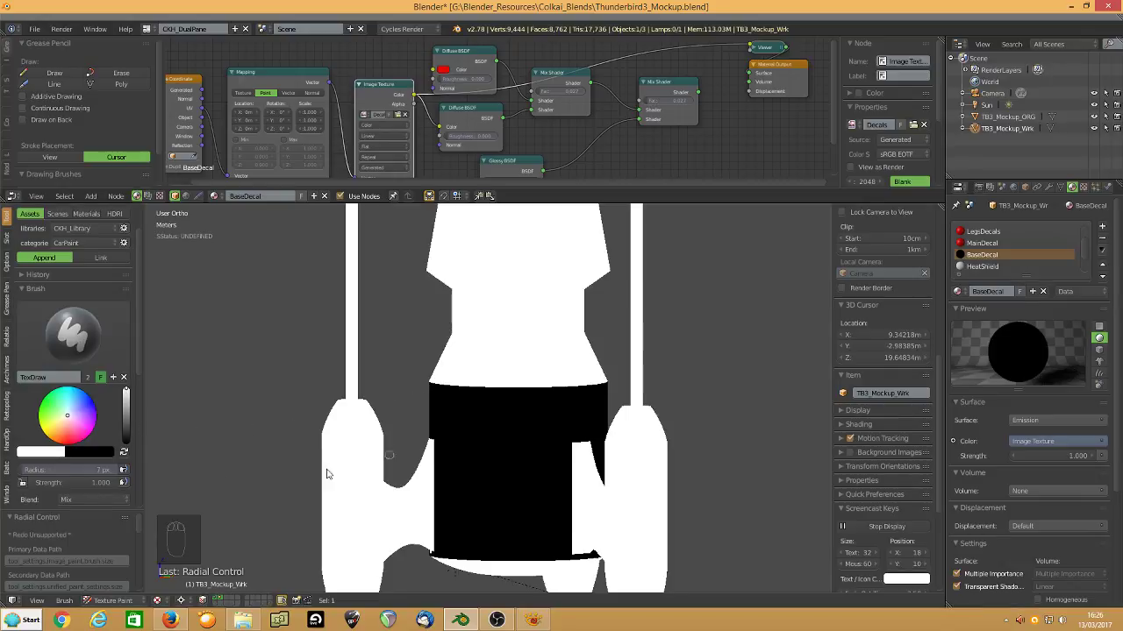
{"action": "left_click", "coordinate": [101, 500]}
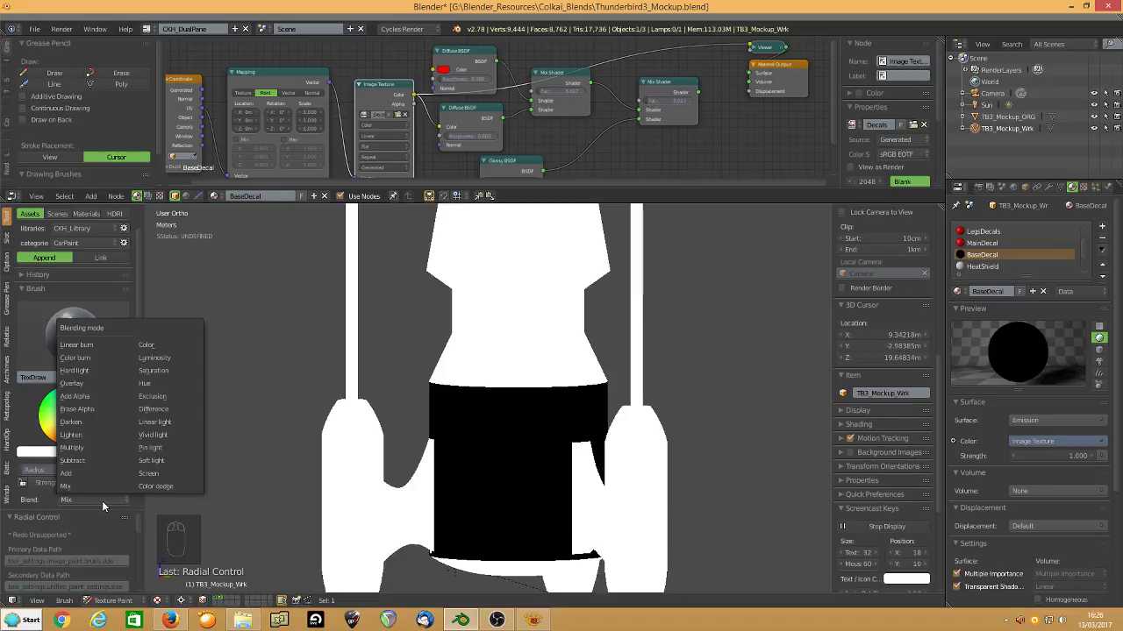
{"action": "left_click", "coordinate": [163, 345]}
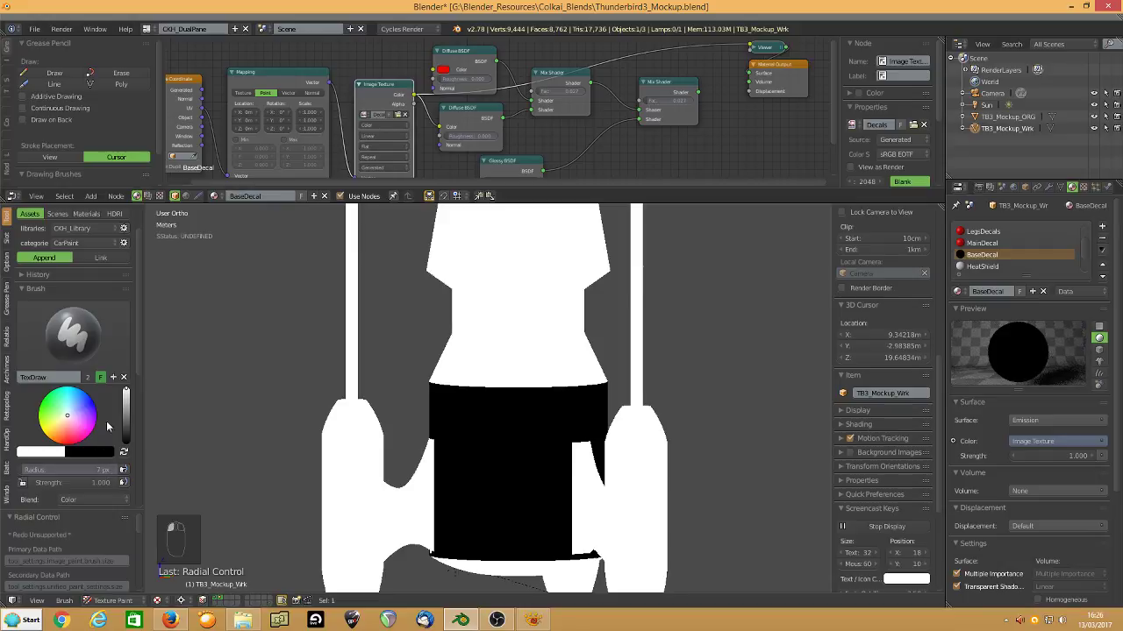
{"action": "left_click", "coordinate": [84, 496]}
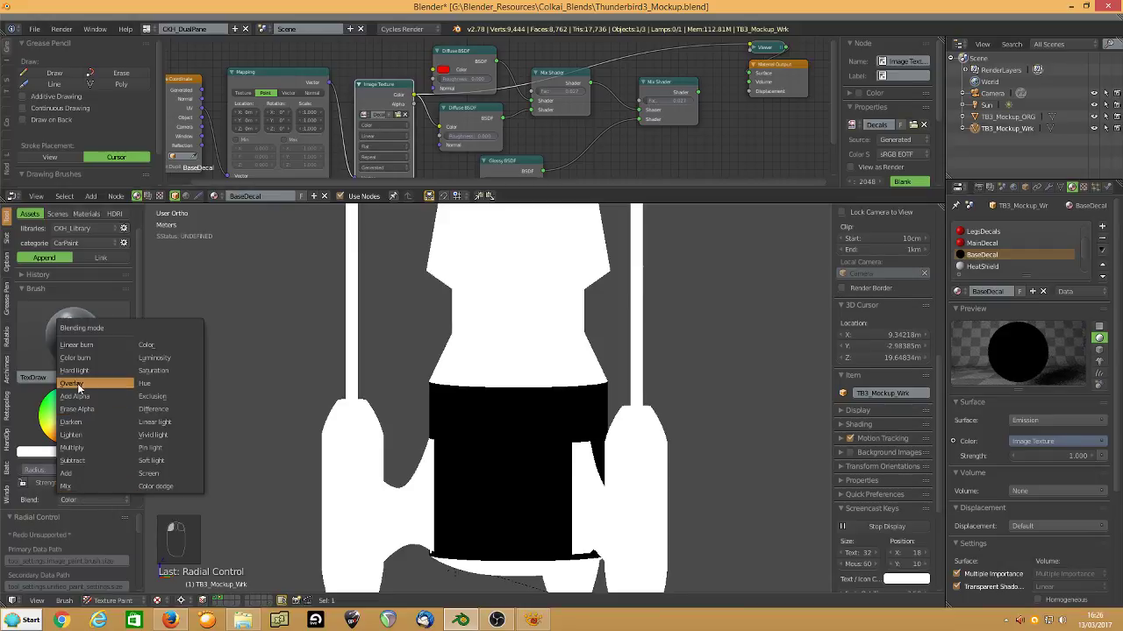
{"action": "left_click", "coordinate": [68, 487]}
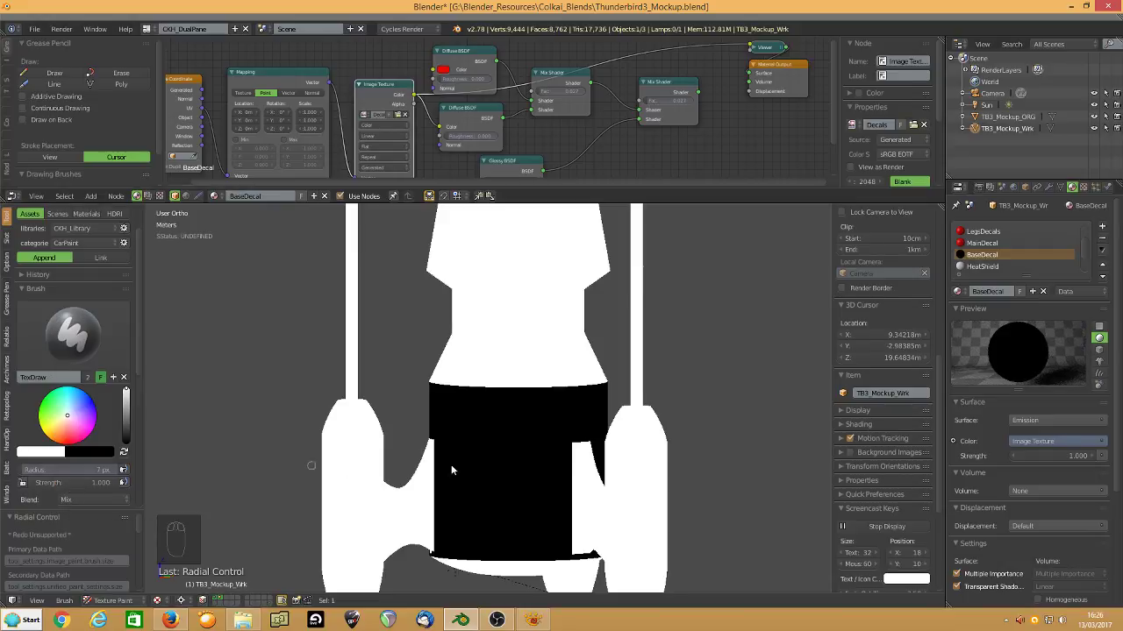
Paint rough white sideways-3 marks at three spots around the black base cylinder.
{"action": "mouse_move", "coordinate": [546, 445]}
{"action": "left_mouse_down"}
{"action": "mouse_move", "coordinate": [544, 509]}
{"action": "mouse_move", "coordinate": [515, 474]}
{"action": "mouse_move", "coordinate": [478, 507]}
{"action": "mouse_move", "coordinate": [466, 452]}
{"action": "mouse_move", "coordinate": [473, 458]}
{"action": "left_mouse_up"}
{"action": "mouse_move", "coordinate": [547, 445]}
{"action": "left_mouse_down"}
{"action": "mouse_move", "coordinate": [544, 505]}
{"action": "mouse_move", "coordinate": [516, 474]}
{"action": "mouse_move", "coordinate": [542, 507]}
{"action": "mouse_move", "coordinate": [512, 491]}
{"action": "mouse_move", "coordinate": [475, 502]}
{"action": "mouse_move", "coordinate": [469, 457]}
{"action": "mouse_move", "coordinate": [490, 472]}
{"action": "left_mouse_up"}
{"action": "mouse_move", "coordinate": [624, 471]}
{"action": "middle_mouse_down"}
{"action": "mouse_move", "coordinate": [488, 464]}
{"action": "mouse_move", "coordinate": [589, 461]}
{"action": "middle_mouse_up"}
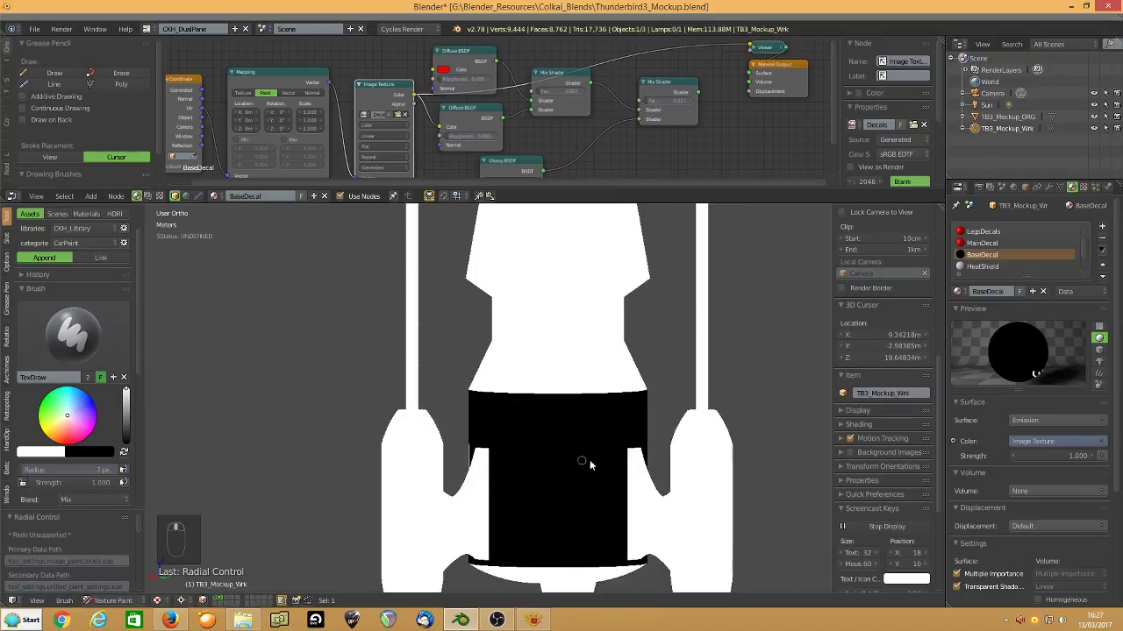
{"action": "mouse_move", "coordinate": [598, 449]}
{"action": "left_mouse_down"}
{"action": "mouse_move", "coordinate": [598, 517]}
{"action": "mouse_move", "coordinate": [568, 484]}
{"action": "mouse_move", "coordinate": [519, 506]}
{"action": "mouse_move", "coordinate": [533, 459]}
{"action": "left_mouse_up"}
{"action": "mouse_move", "coordinate": [669, 468]}
{"action": "middle_mouse_down"}
{"action": "mouse_move", "coordinate": [517, 471]}
{"action": "mouse_move", "coordinate": [656, 470]}
{"action": "middle_mouse_up"}
{"action": "mouse_move", "coordinate": [656, 472]}
{"action": "left_mouse_down"}
{"action": "mouse_move", "coordinate": [667, 529]}
{"action": "mouse_move", "coordinate": [631, 519]}
{"action": "mouse_move", "coordinate": [595, 472]}
{"action": "left_mouse_up"}
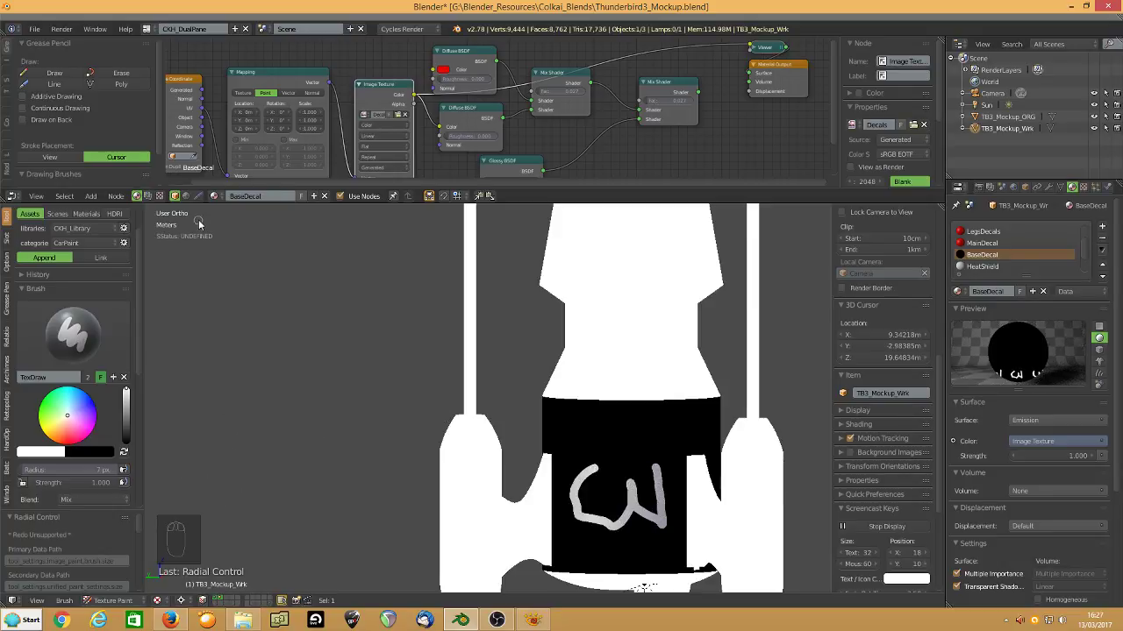
Return to Object Mode and show the painted marks on the Decals image in the UV/Image Editor.
{"action": "left_click", "coordinate": [108, 600]}
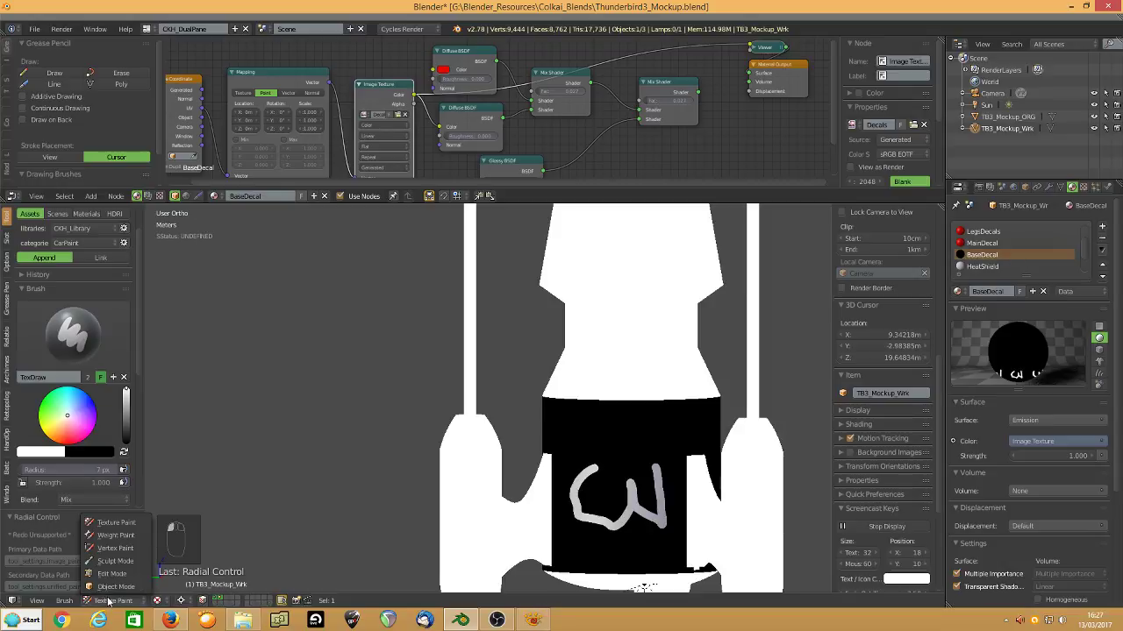
{"action": "left_click", "coordinate": [108, 587]}
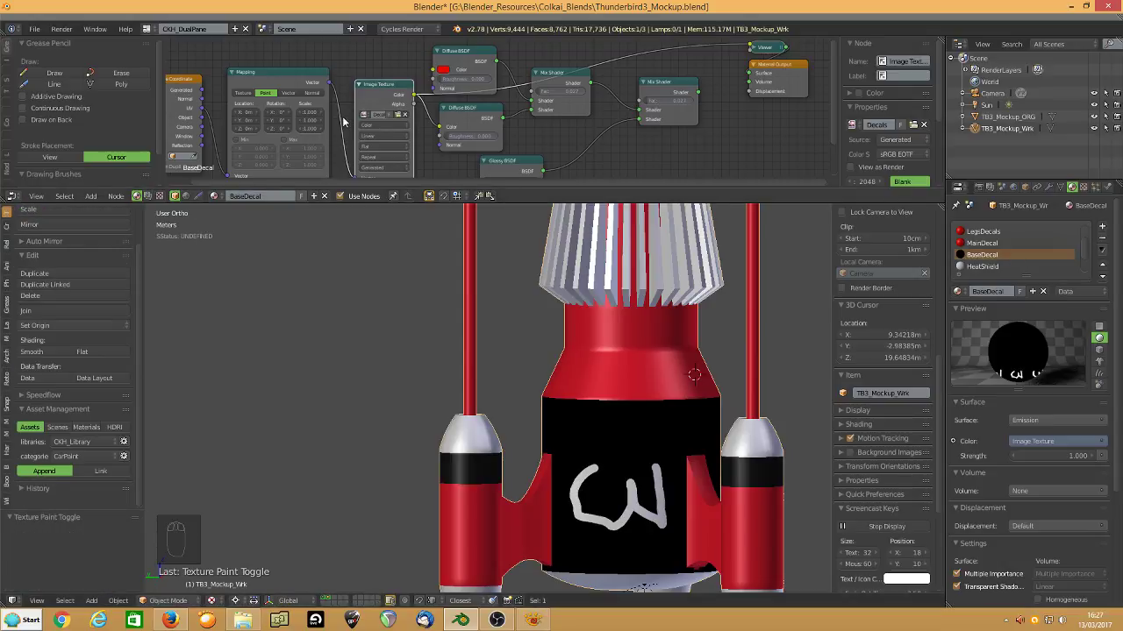
{"action": "key", "text": "shift+F10"}
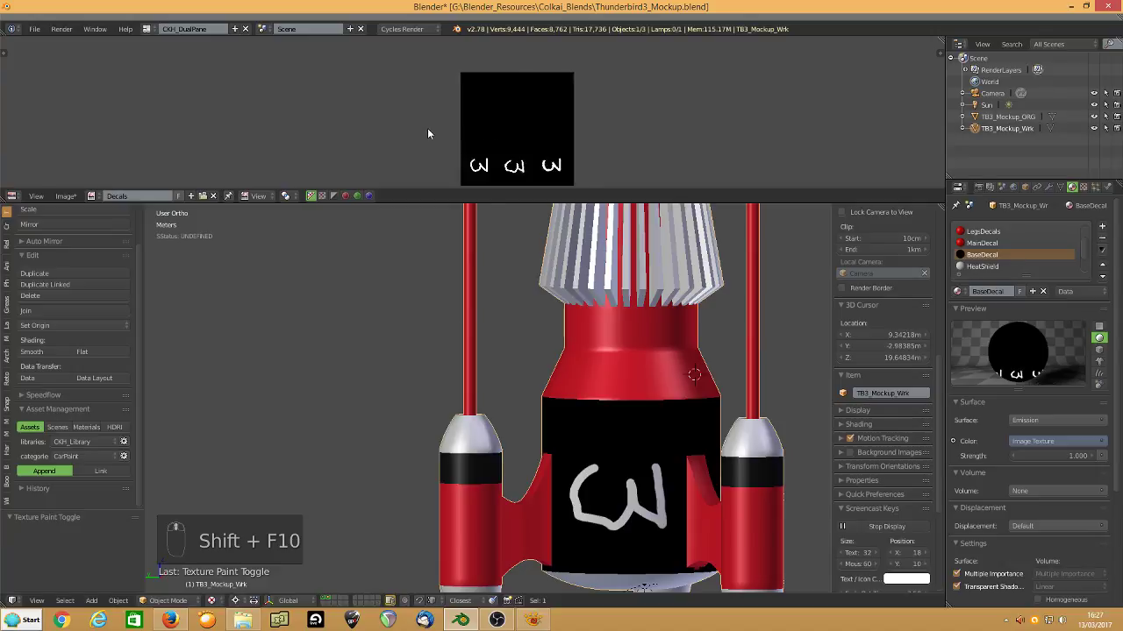
{"action": "scroll", "coordinate": [428, 134], "scroll_direction": "up", "scroll_amount": 1}
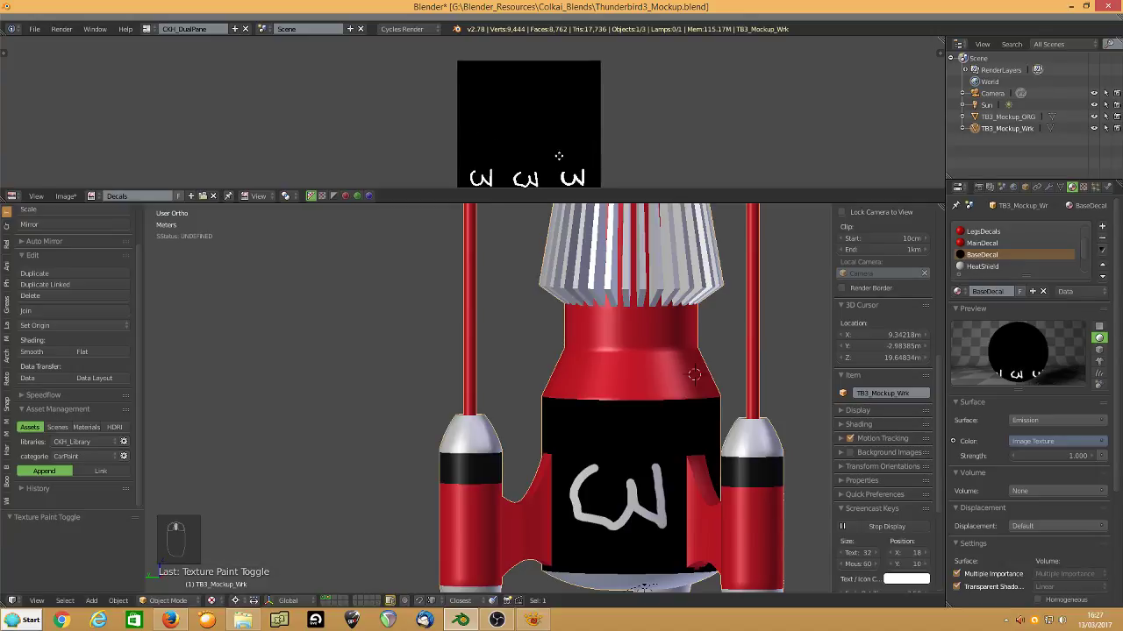
{"action": "middle_click_drag", "start_coordinate": [530, 155], "coordinate": [541, 110]}
{"action": "scroll", "coordinate": [519, 142], "scroll_direction": "up", "scroll_amount": 2}
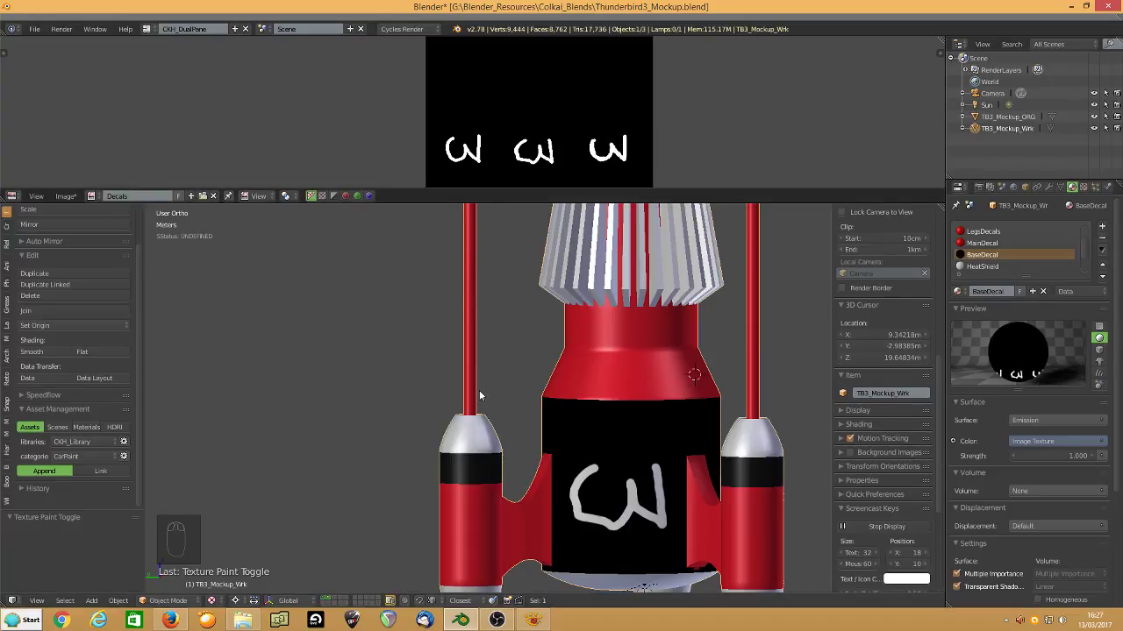
Switch the viewport to Rendered shading and preview the Image Texture node's Alpha output, then its Color output, in the Node Editor.
{"action": "key", "text": "z"}
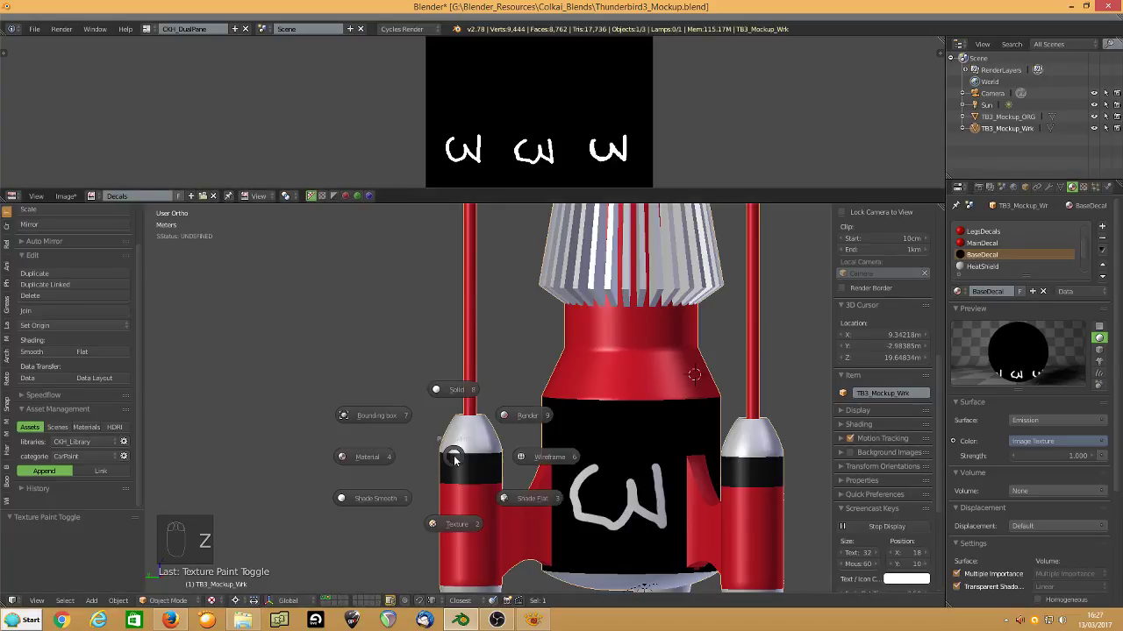
{"action": "left_click", "coordinate": [454, 455]}
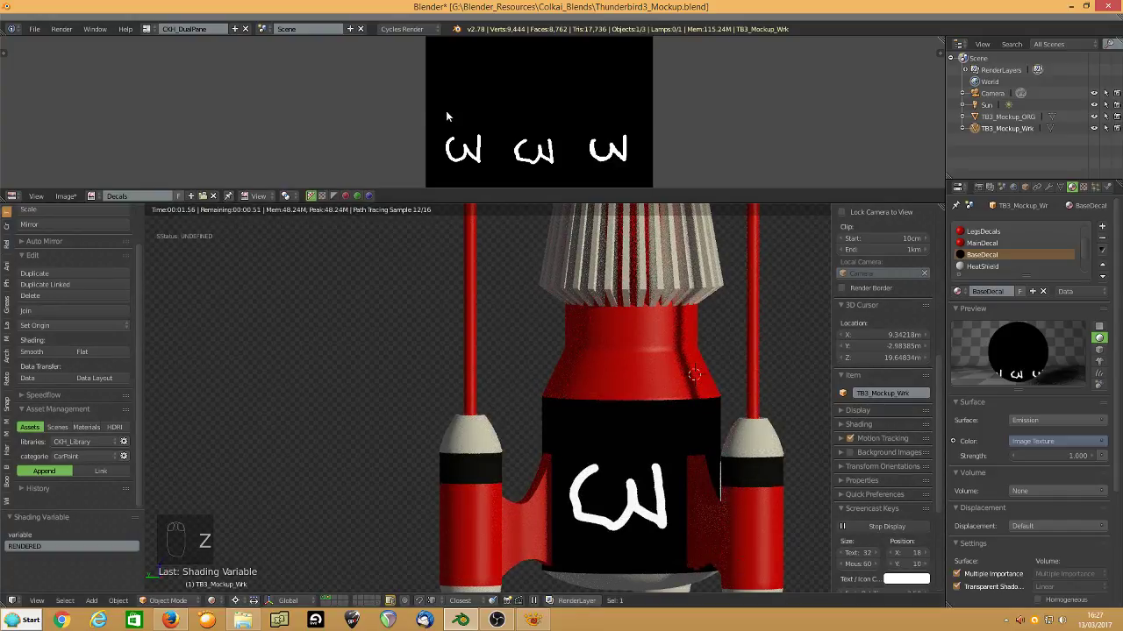
{"action": "key", "text": "shift+F3"}
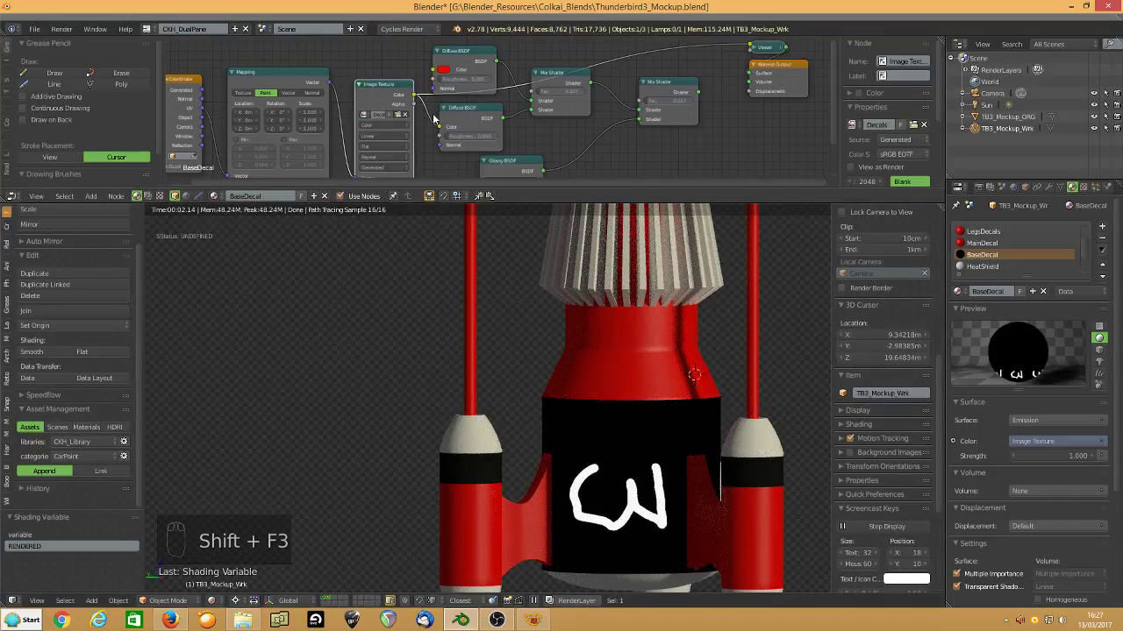
{"action": "left_click", "coordinate": [379, 97], "text": "ctrl+shift"}
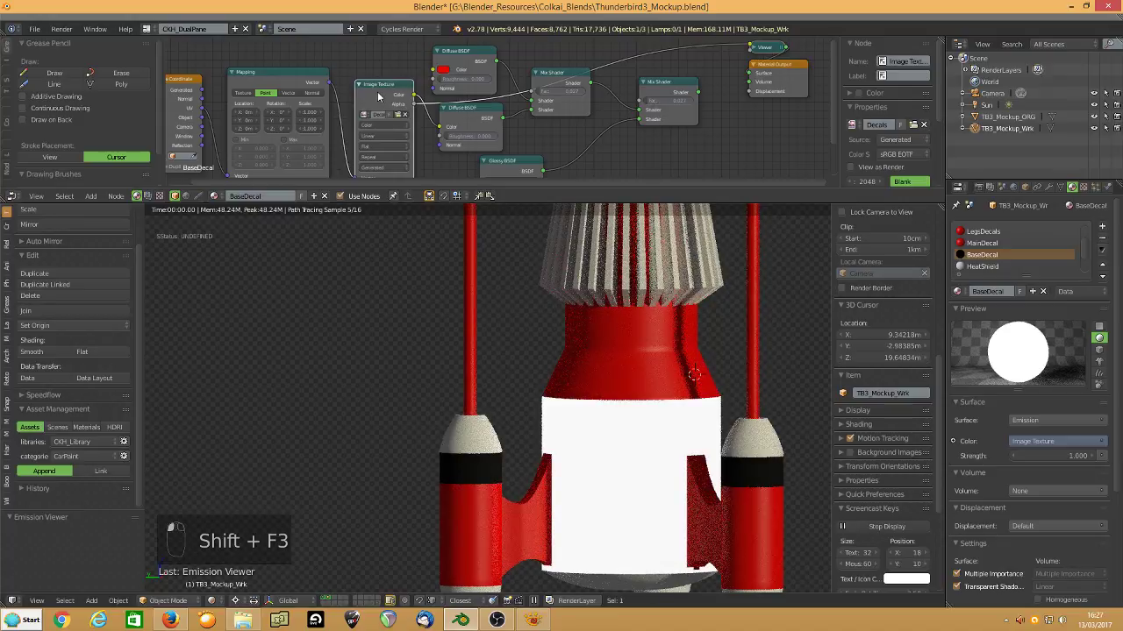
{"action": "left_click", "coordinate": [379, 96], "text": "ctrl+shift"}
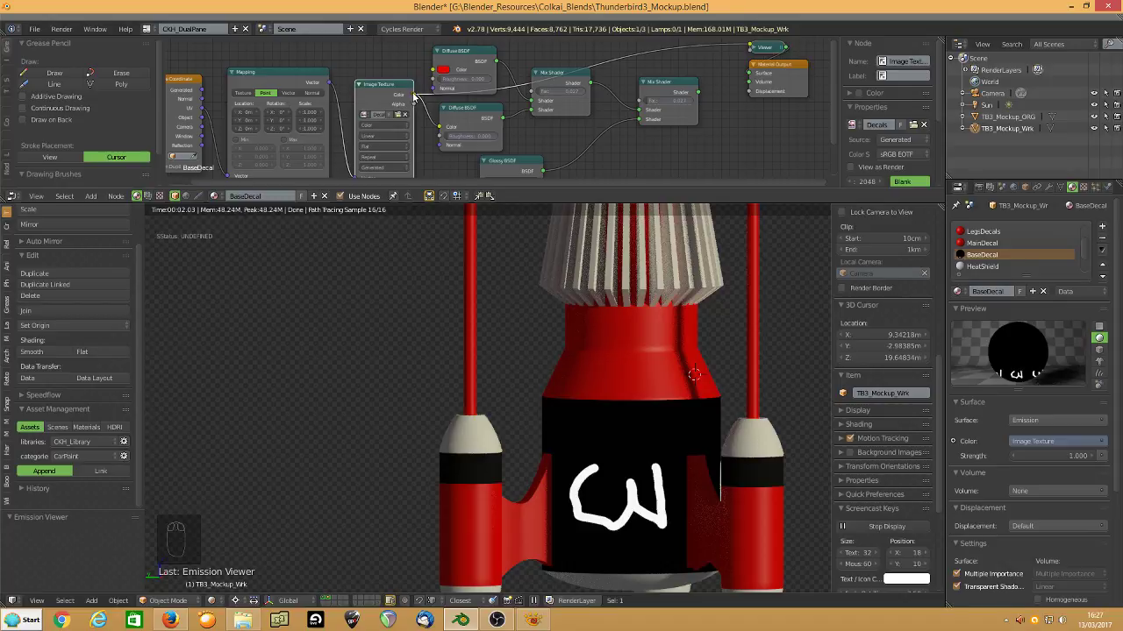
Link the Image Texture's Color output to the first Mix Shader's Fac input and preview that Mix Shader on the base.
{"action": "left_click_drag", "start_coordinate": [406, 94], "coordinate": [537, 93]}
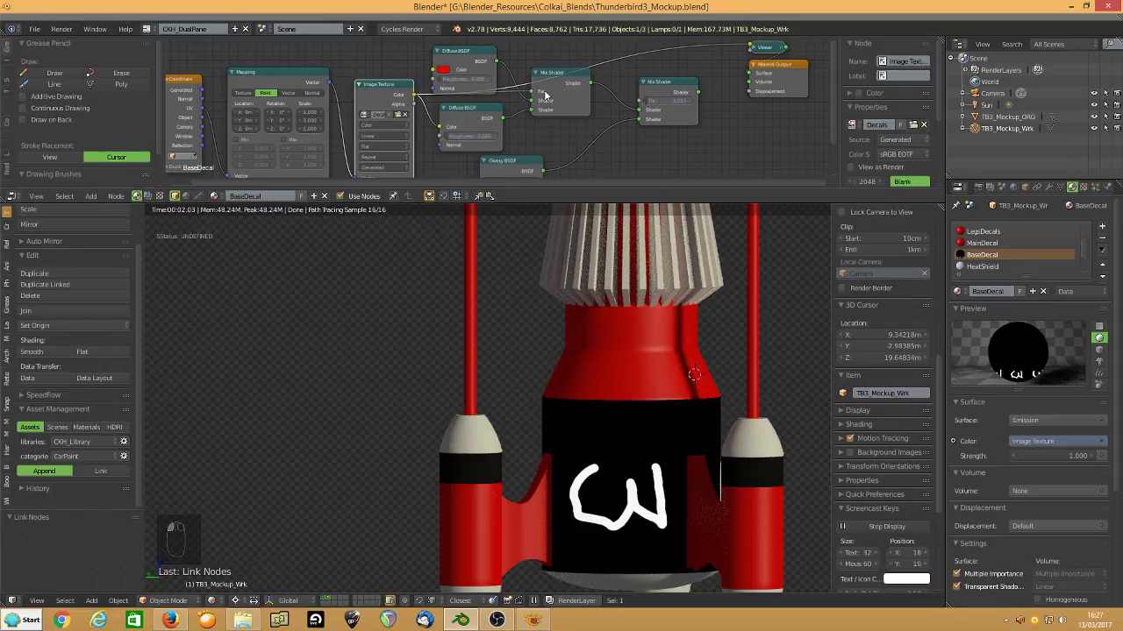
{"action": "left_click", "coordinate": [563, 84], "text": "ctrl+shift"}
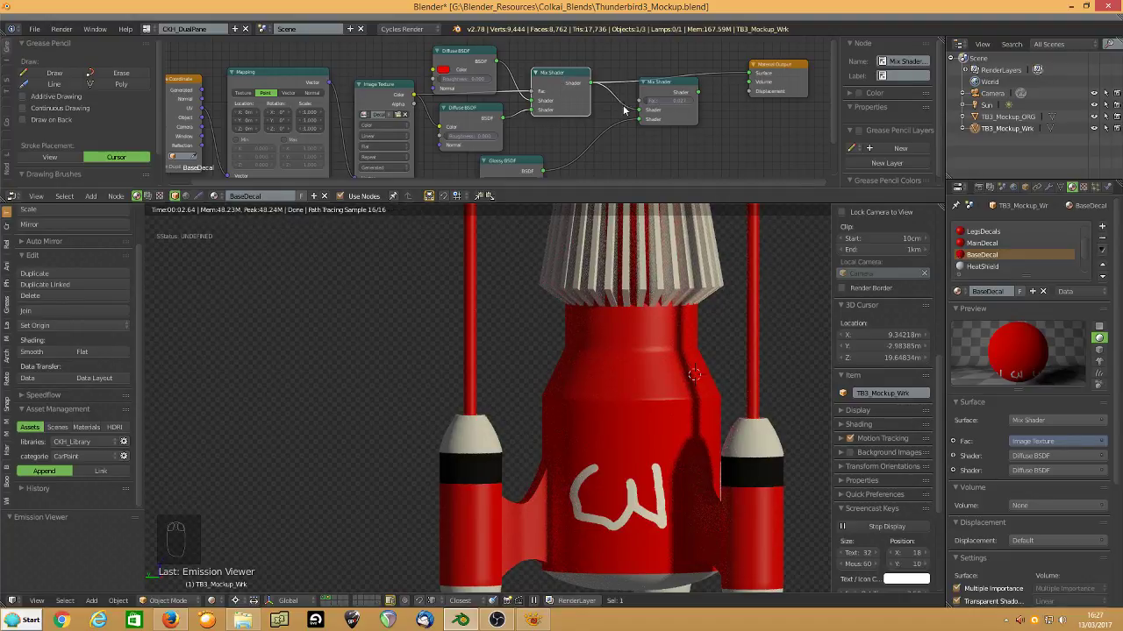
{"action": "middle_click_drag", "start_coordinate": [472, 138], "coordinate": [517, 121]}
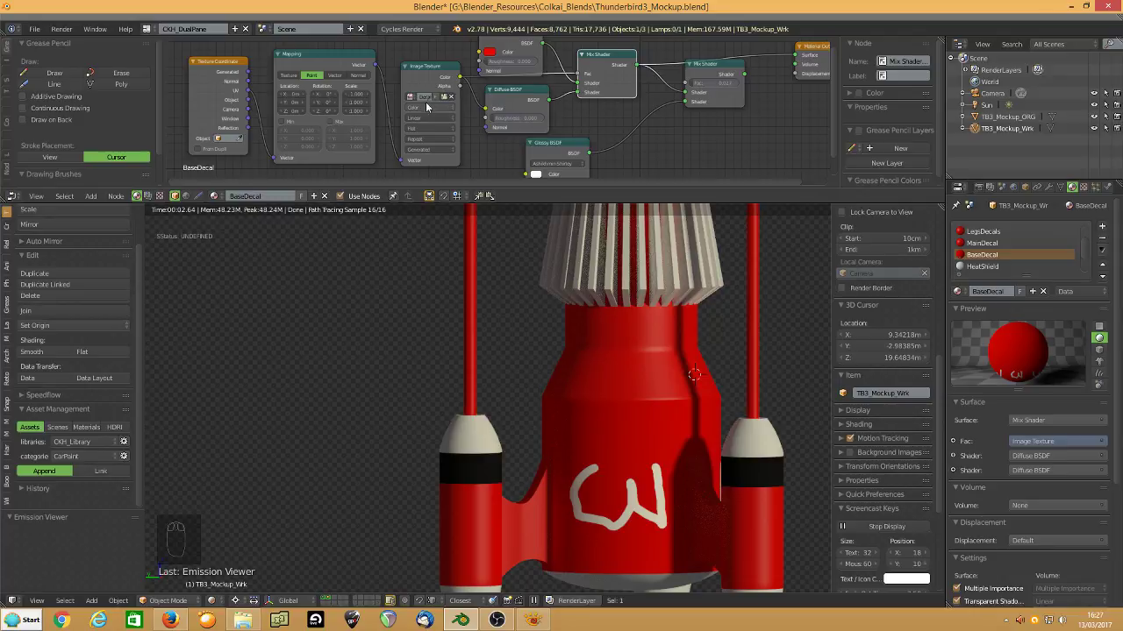
{"action": "middle_click_drag", "start_coordinate": [447, 112], "coordinate": [396, 119]}
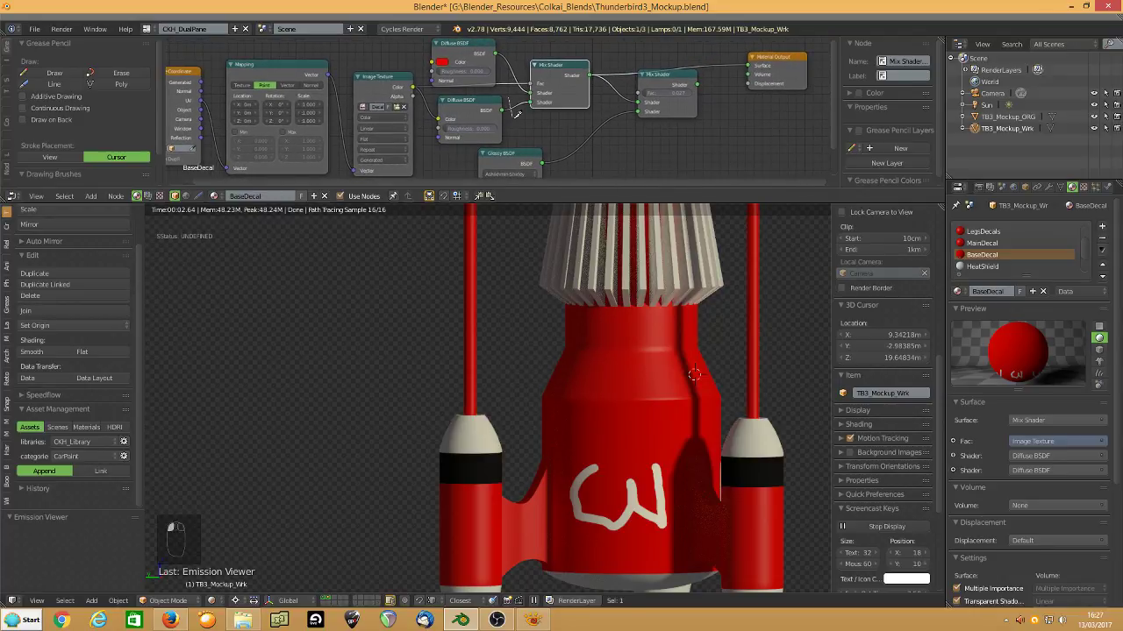
Try cutting the link from the lower Diffuse BSDF to the first Mix Shader and undo the cut.
{"action": "right_click_drag", "start_coordinate": [505, 88], "coordinate": [509, 102], "text": "ctrl"}
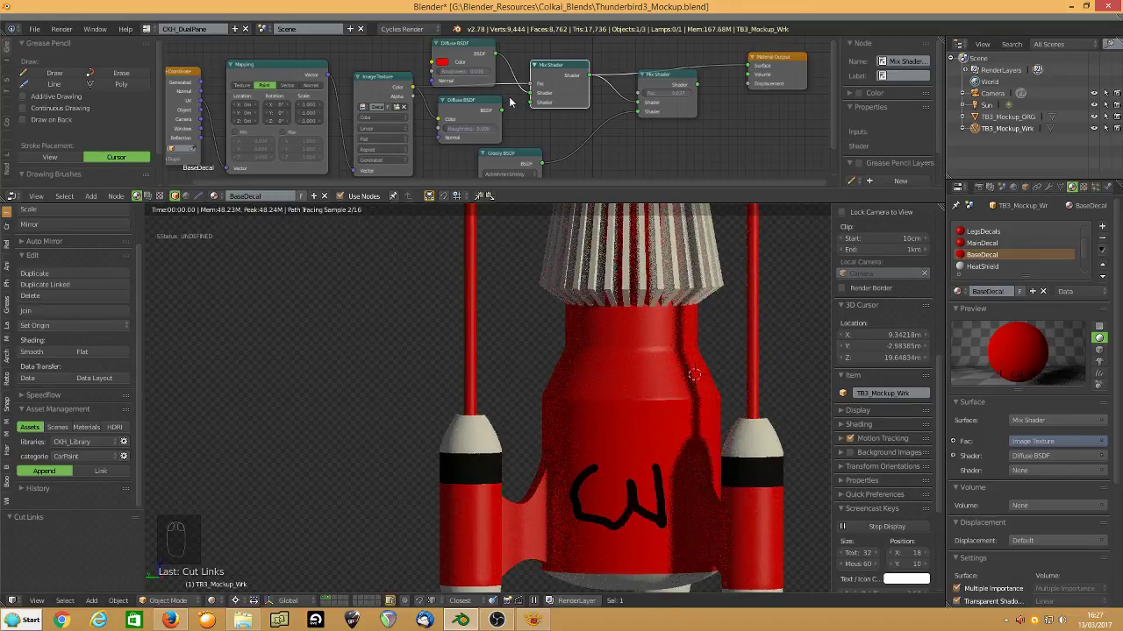
{"action": "key", "text": "ctrl+z"}
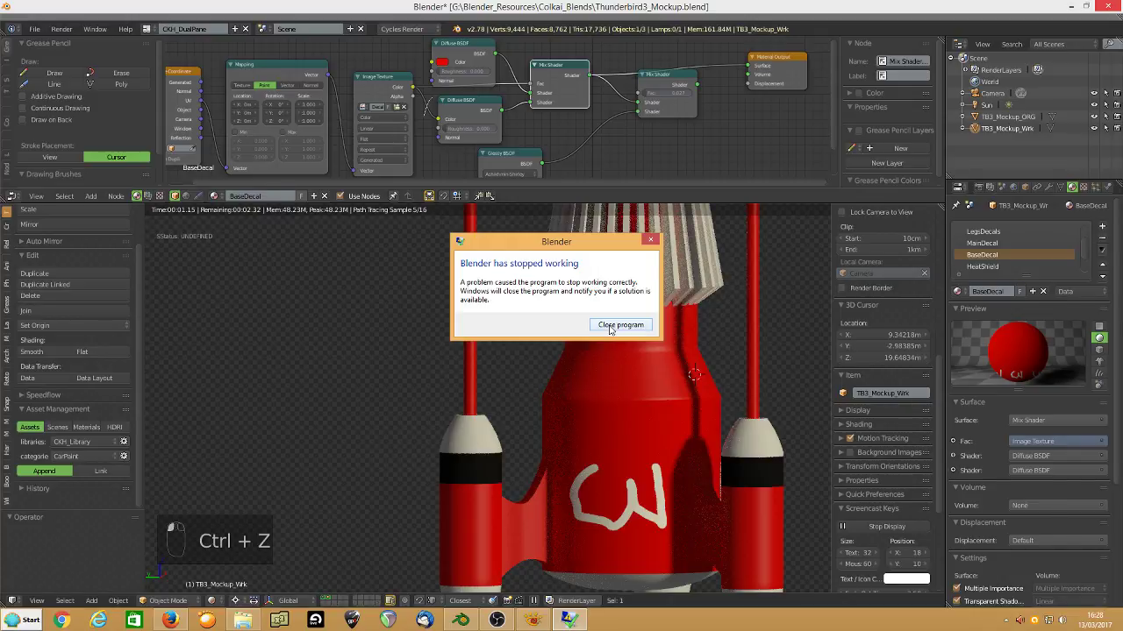
Close the crashed Blender program and switch to the OBS window.
{"action": "left_click", "coordinate": [612, 327]}
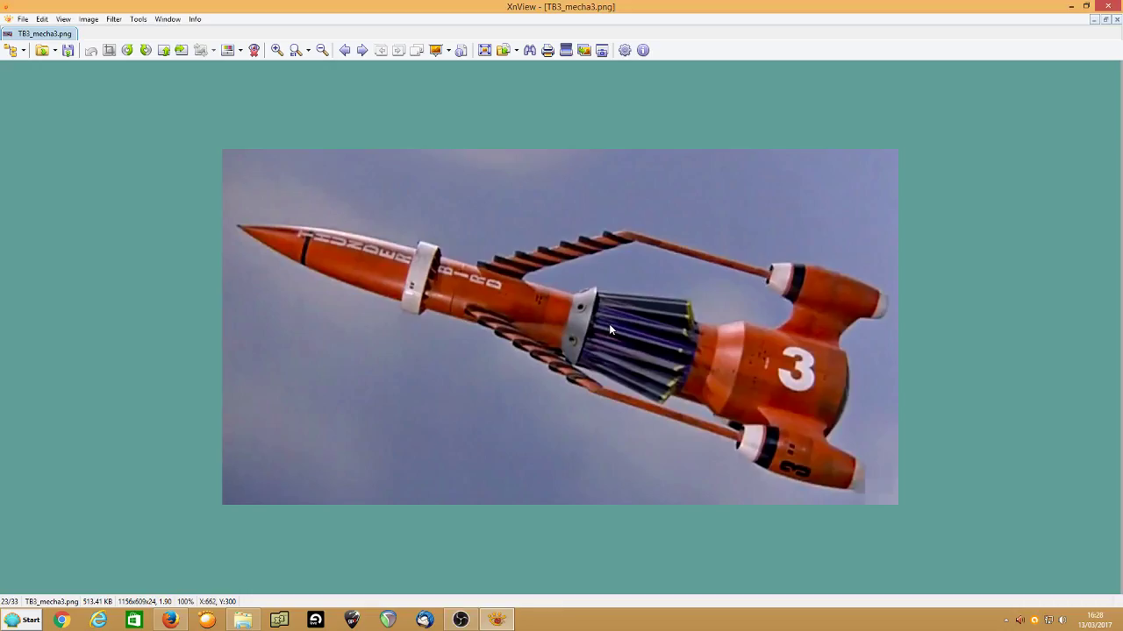
{"action": "left_click", "coordinate": [461, 620]}
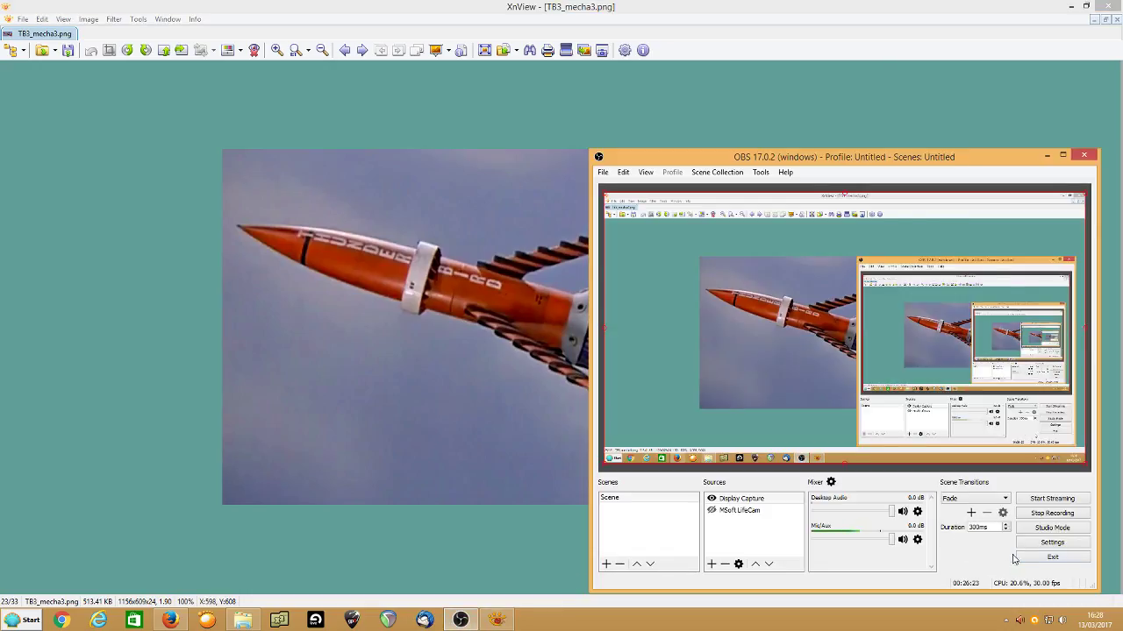